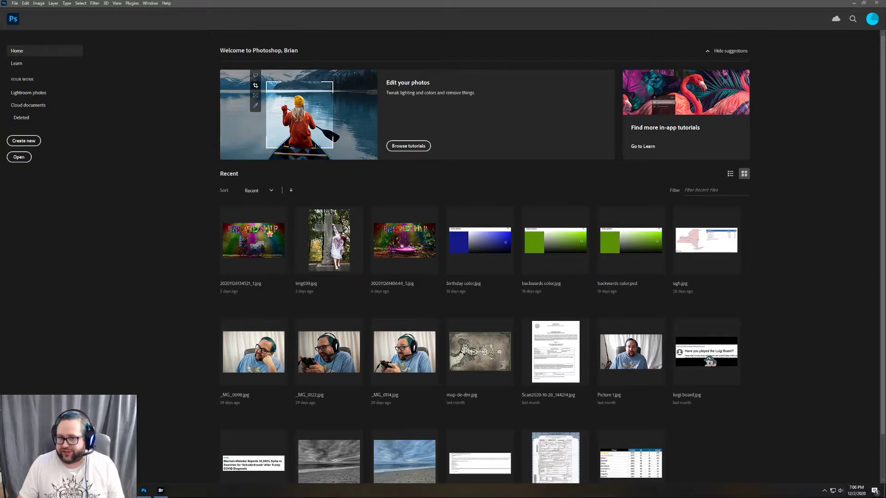
# - Switch to Bridge, open the photo _MG_0029.jpg in Photoshop, and fit the image to the screen
pyautogui.hotkey('alt', 'Tab')
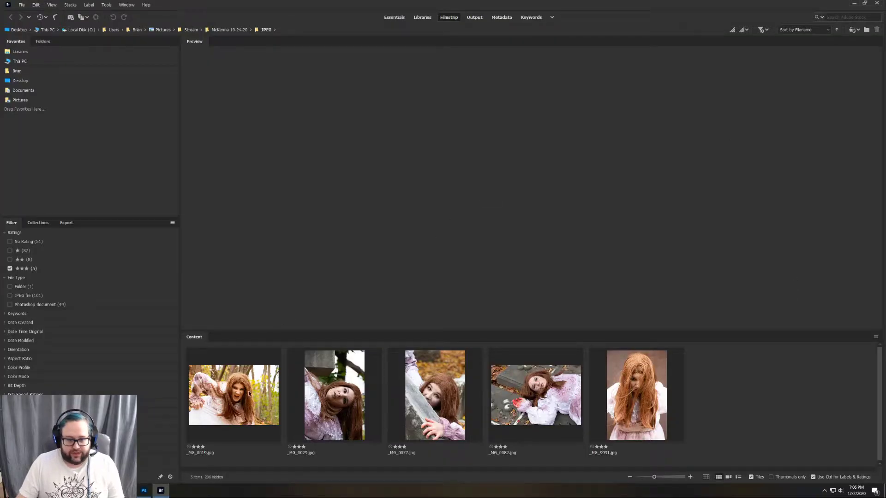
pyautogui.click(341, 385)
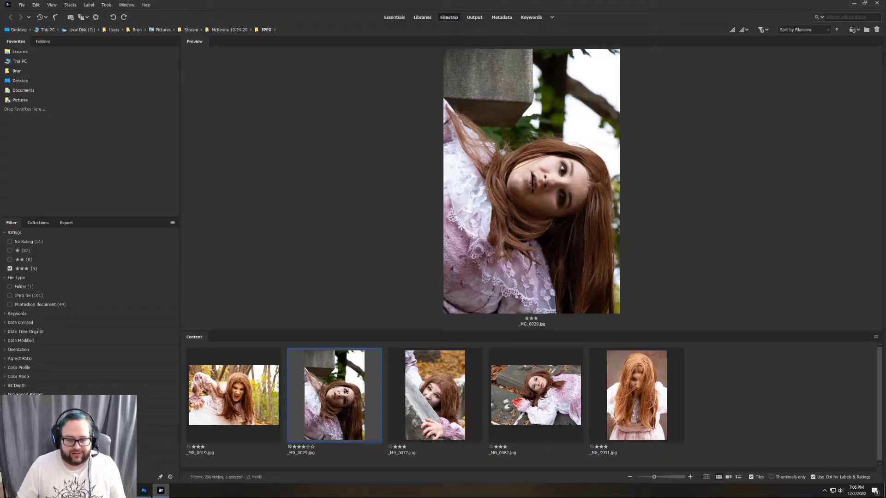
pyautogui.doubleClick(341, 383)
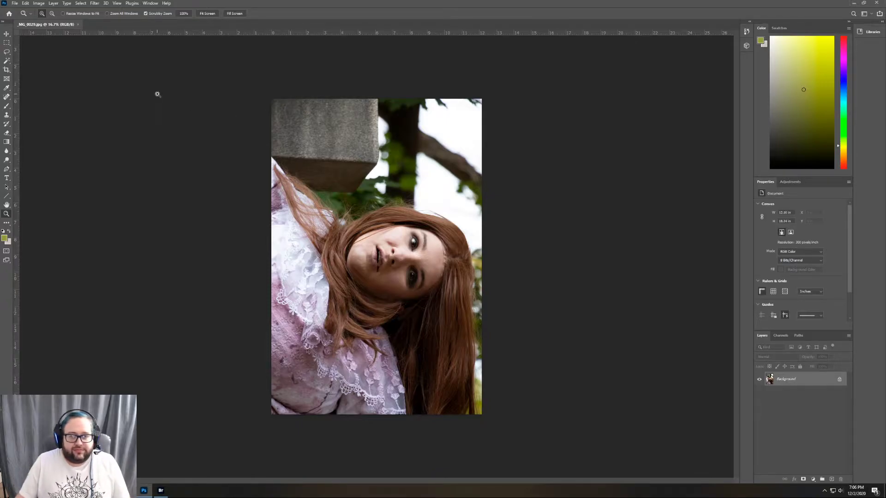
pyautogui.click(205, 14)
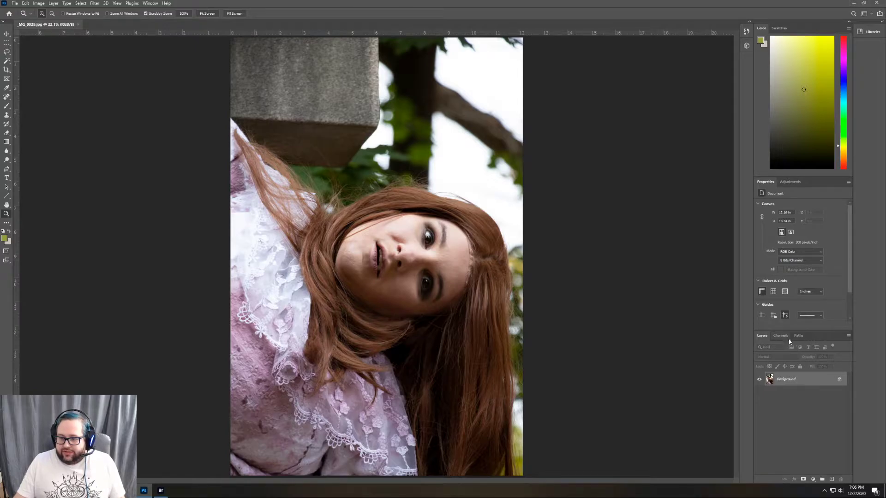
# - Move the Layers panel group above the Color panel and bring up the Adjustments panel
pyautogui.moveTo(826, 334); pyautogui.dragTo(825, 34)
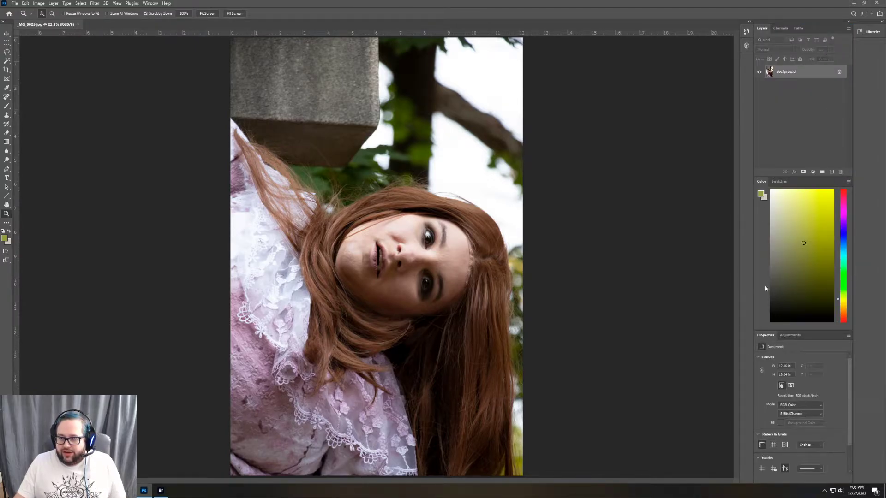
pyautogui.click(782, 335)
pyautogui.moveTo(811, 198)
pyautogui.mouseDown()
pyautogui.moveTo(827, 192)
pyautogui.moveTo(810, 192)
pyautogui.mouseUp()
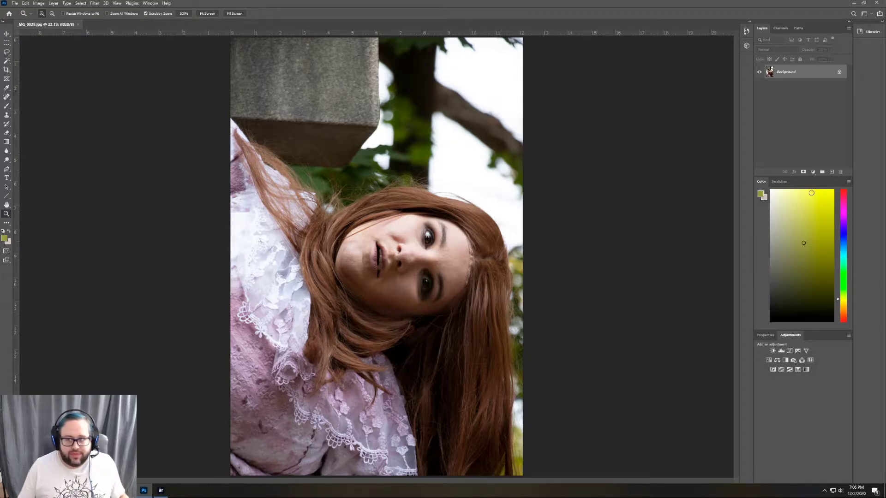
# - Duplicate the Background layer as Background copy and make the copy the active layer
pyautogui.rightClick(802, 71)
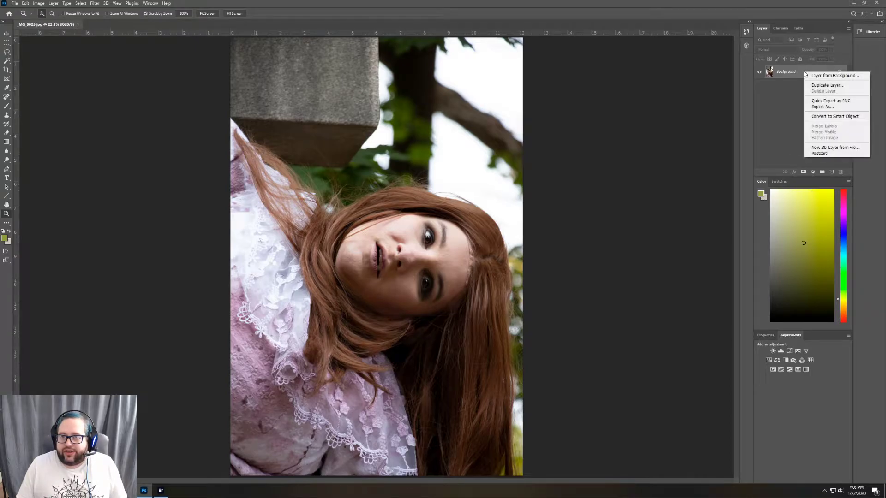
pyautogui.click(821, 86)
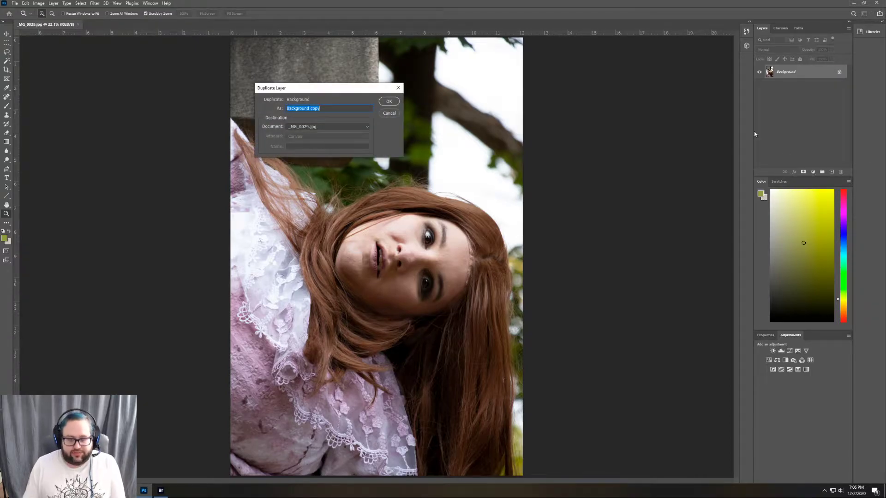
pyautogui.click(388, 101)
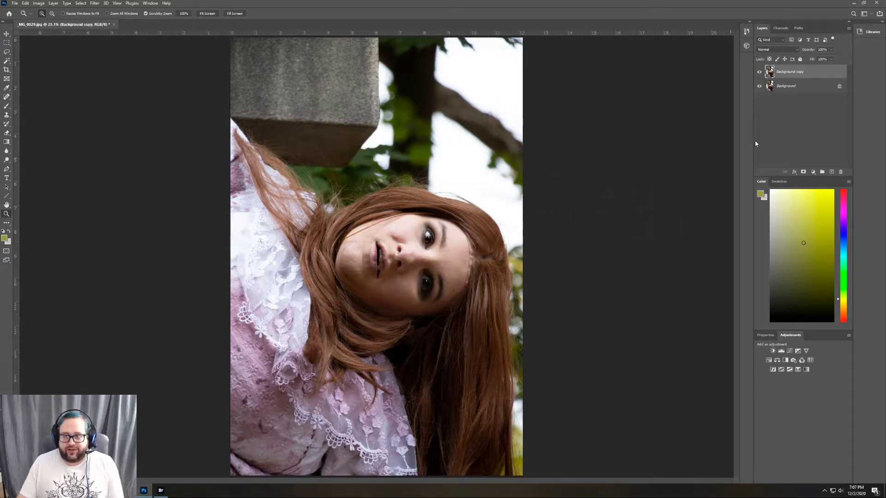
pyautogui.click(794, 92)
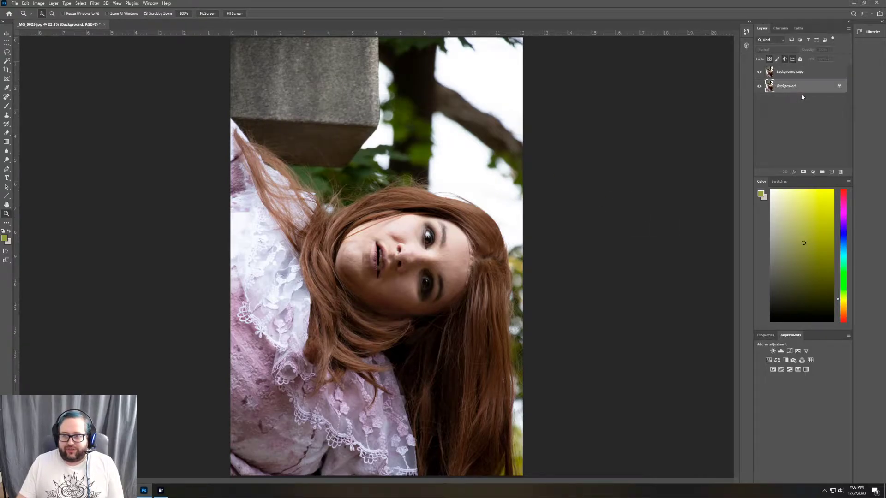
pyautogui.click(818, 75)
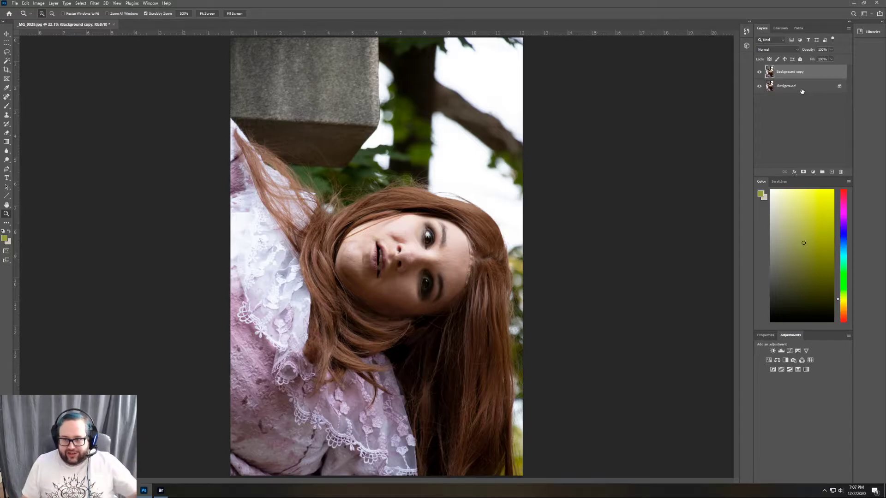
pyautogui.click(801, 91)
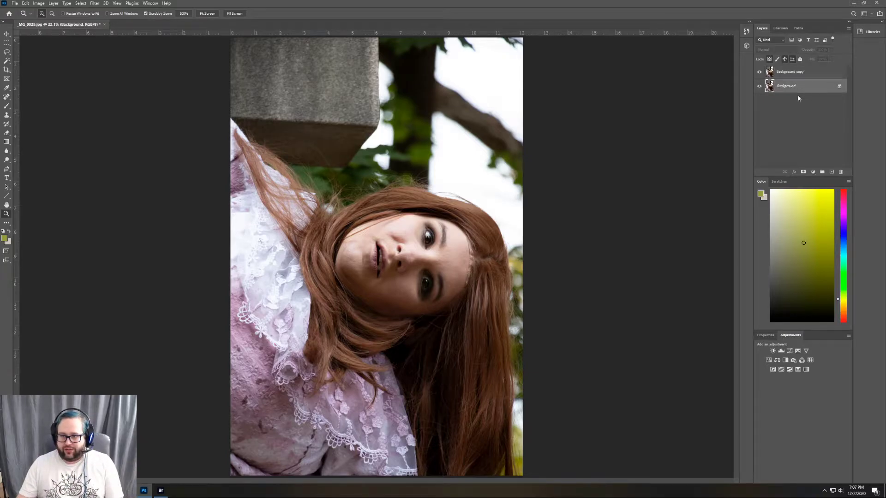
pyautogui.click(800, 75)
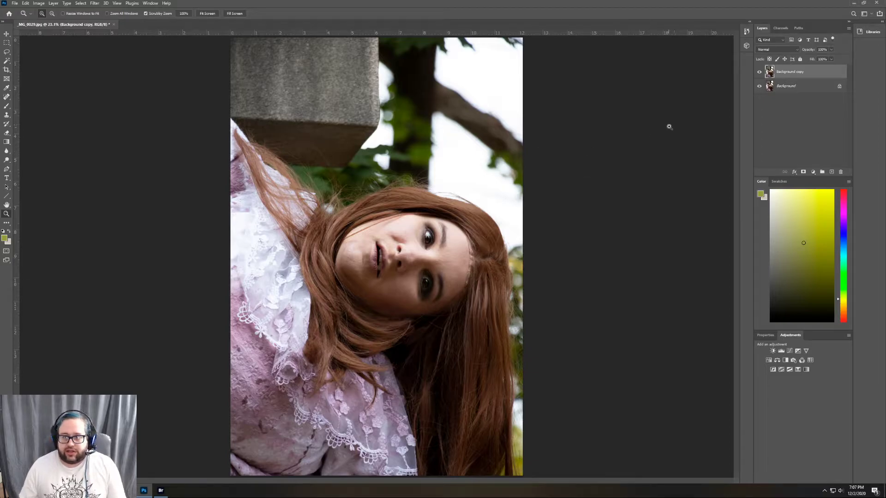
# - Add a Curves adjustment layer above the Background copy layer
pyautogui.click(765, 335)
pyautogui.click(792, 336)
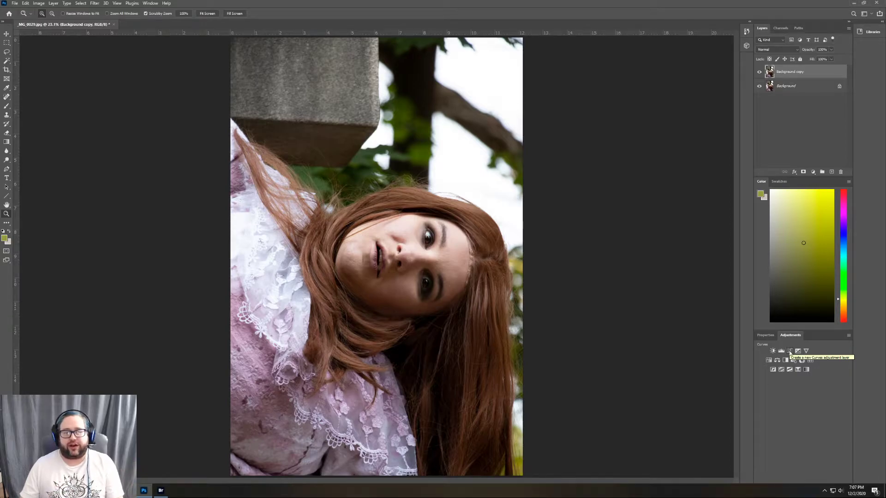
pyautogui.click(790, 351)
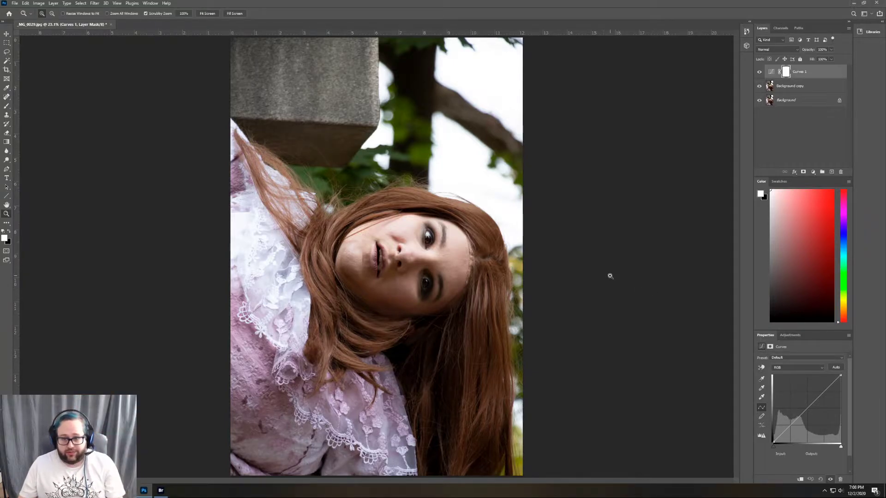
# - Select the iris of the woman's upper eye by tracing its outline with the Magnetic Lasso tool
pyautogui.click(428, 240)
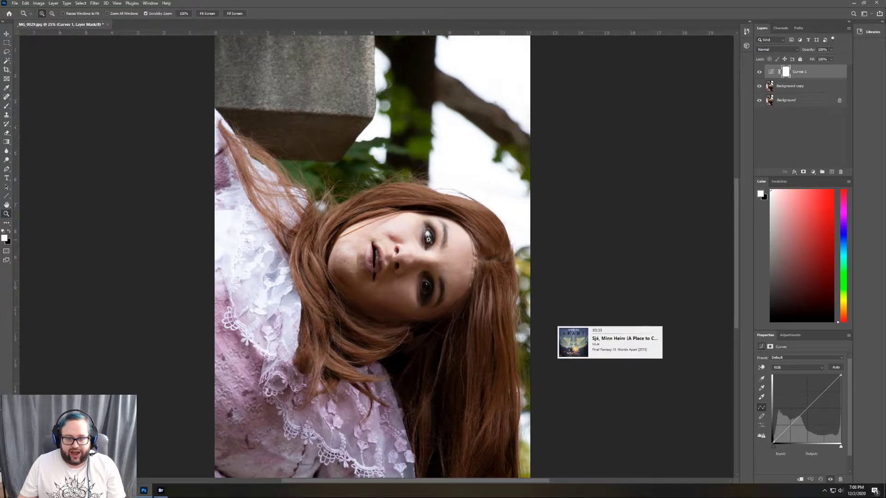
pyautogui.click(428, 239)
pyautogui.click(427, 236)
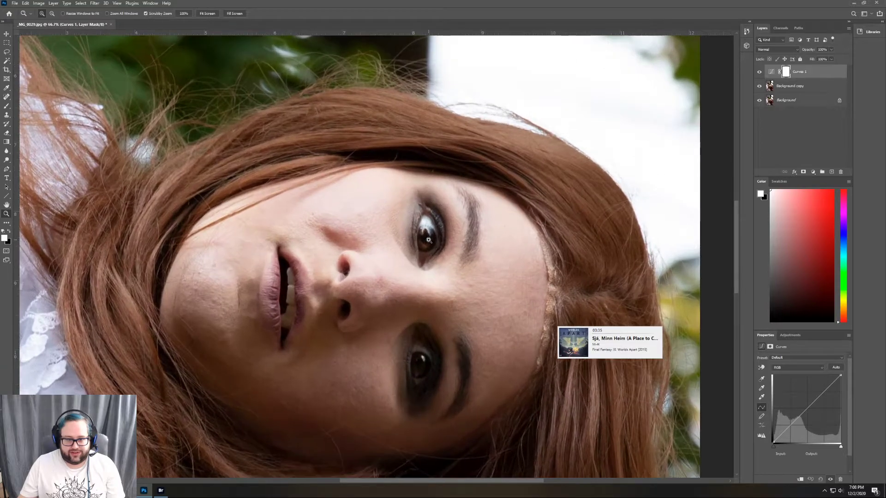
pyautogui.click(427, 236)
pyautogui.click(461, 261)
pyautogui.scroll(-2, 460, 262)
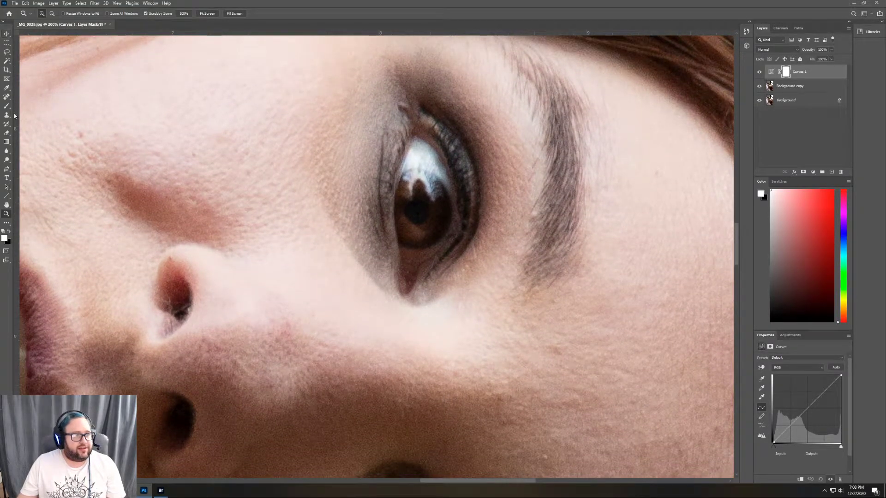
pyautogui.click(6, 54)
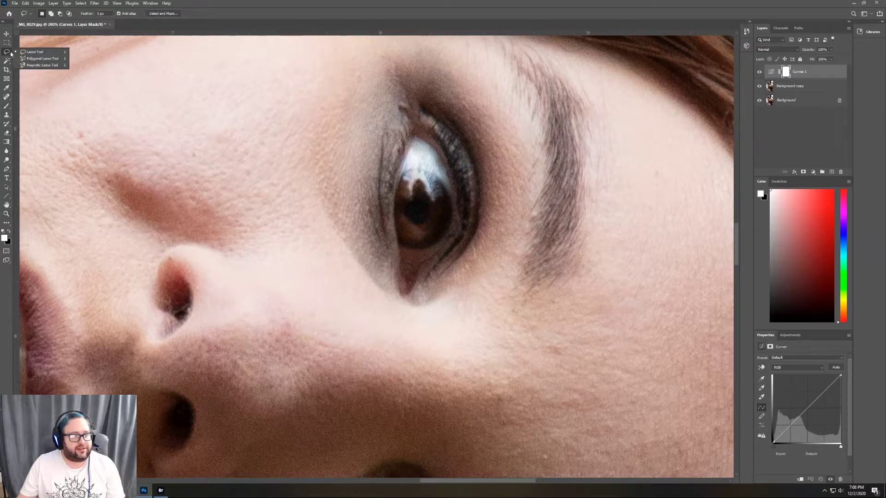
pyautogui.click(40, 65)
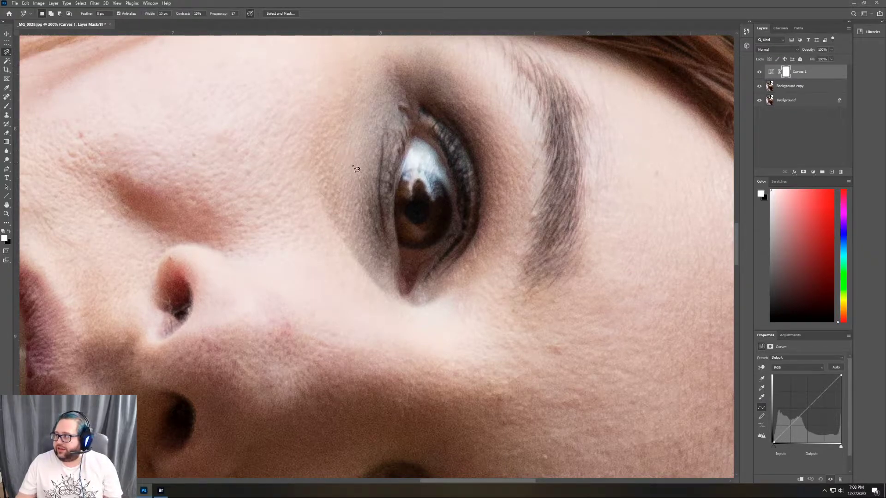
pyautogui.click(435, 175)
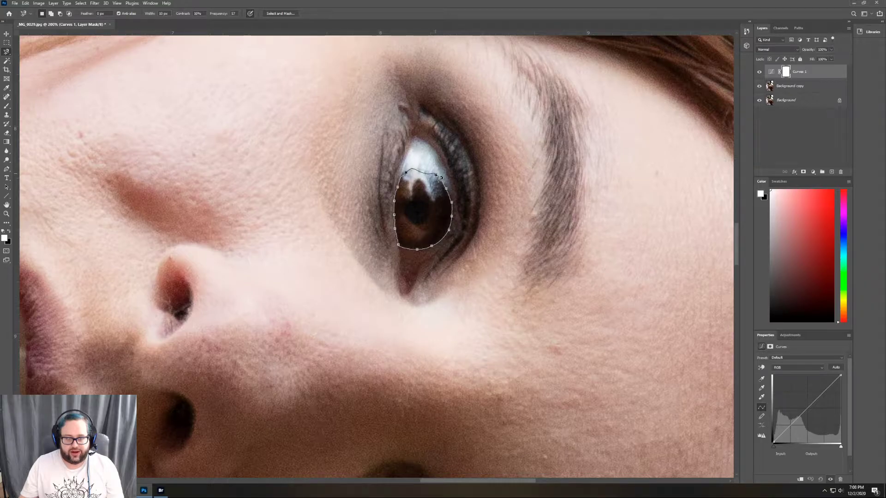
pyautogui.click(442, 179)
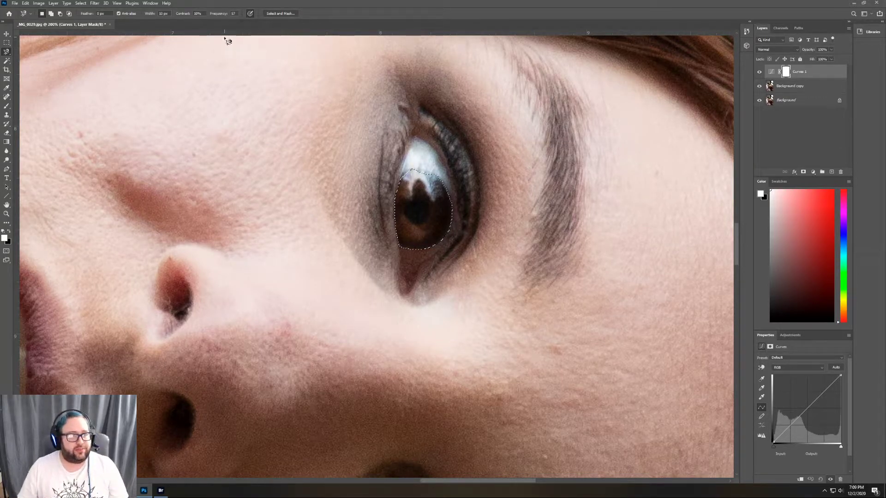
# - Refine the iris selection in Select and Mask with Radius 5 px, Smooth 5 and Feather 5 px
pyautogui.click(274, 15)
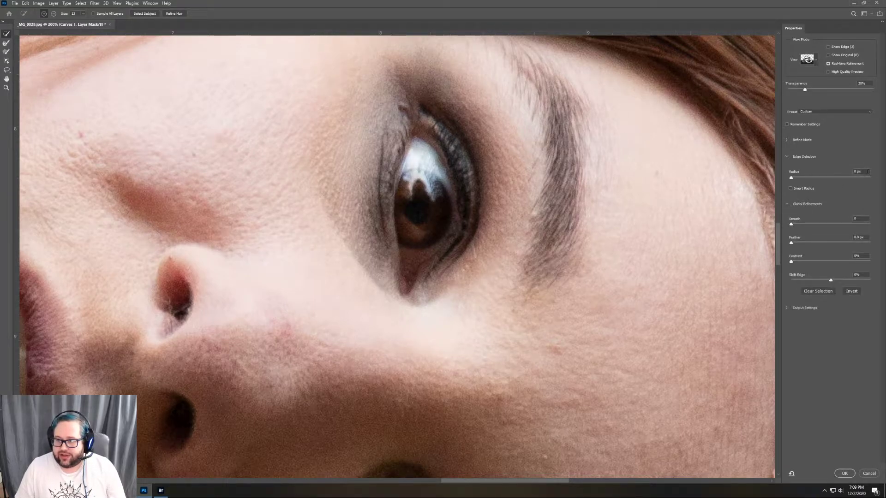
pyautogui.write('5')
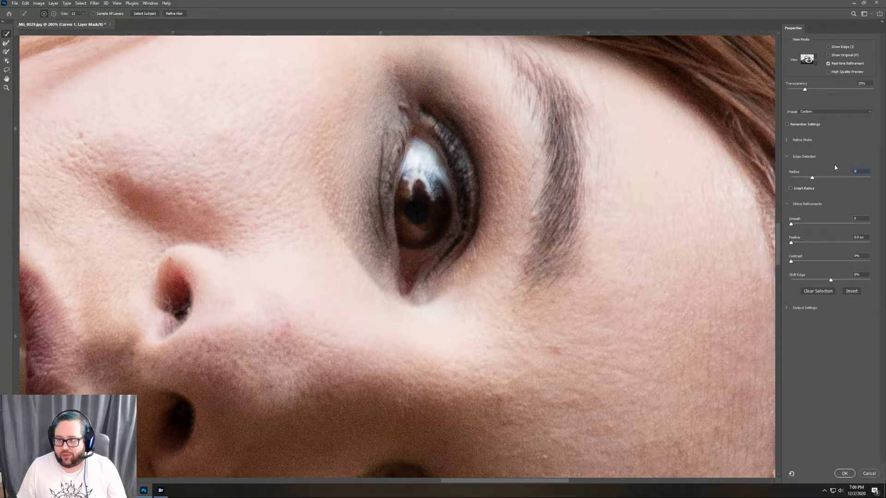
pyautogui.press('Tab')
pyautogui.press('Tab')
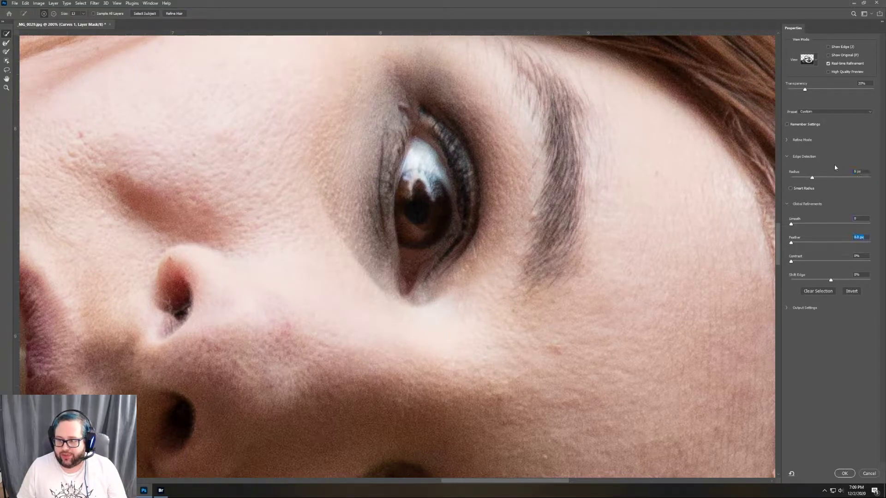
pyautogui.click(858, 220)
pyautogui.write('5')
pyautogui.press('Tab')
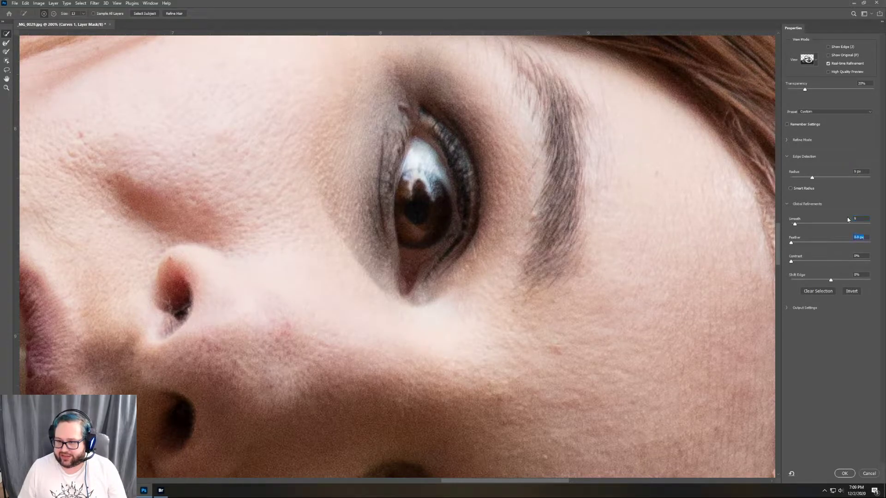
pyautogui.write('5')
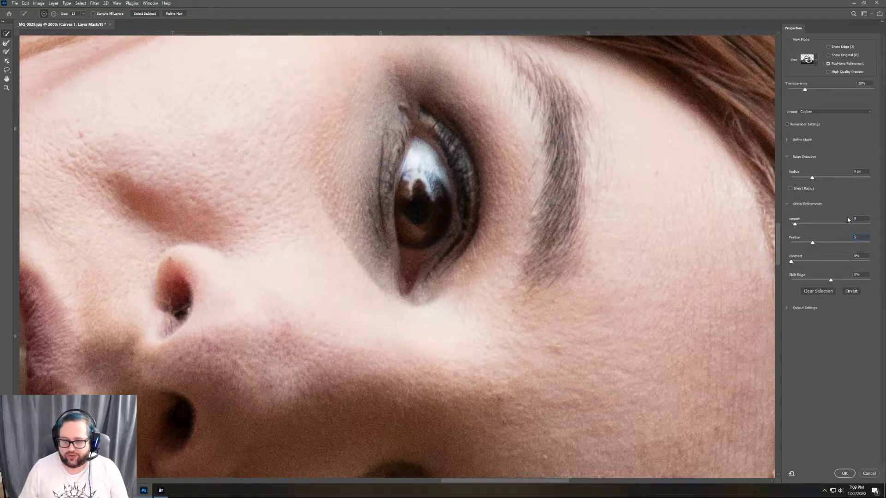
pyautogui.click(844, 473)
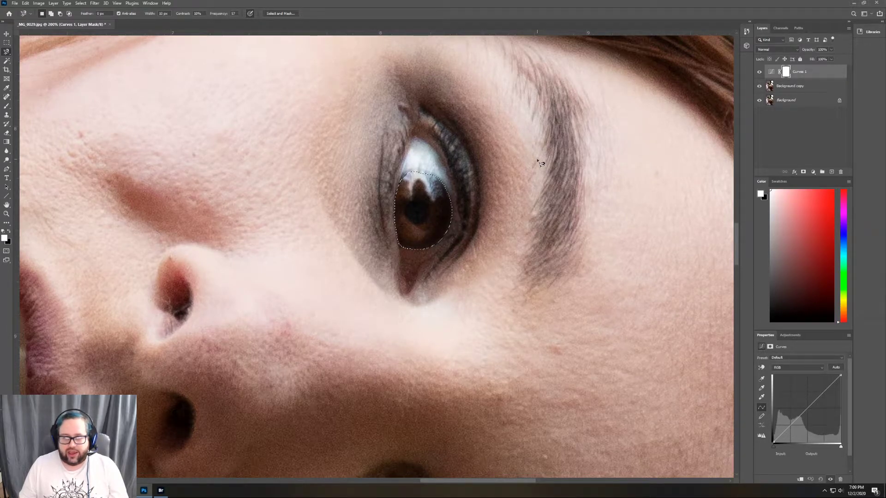
# - Brighten the selected iris with a new Curves adjustment layer, using black input 7, white input 41 and a raised upper curve
pyautogui.click(788, 335)
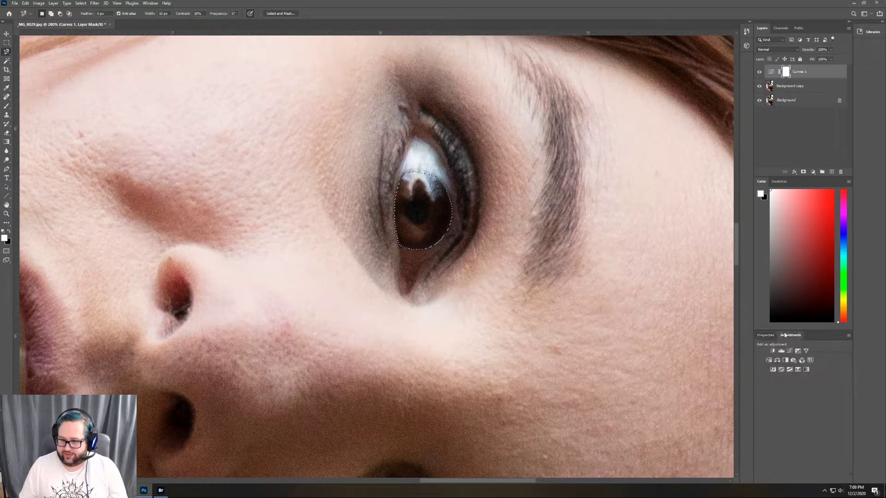
pyautogui.click(796, 350)
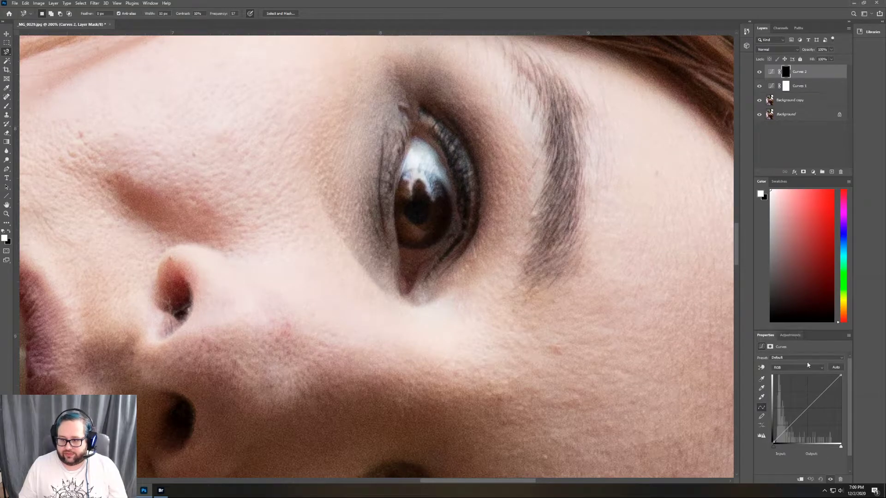
pyautogui.moveTo(775, 447); pyautogui.dragTo(776, 448)
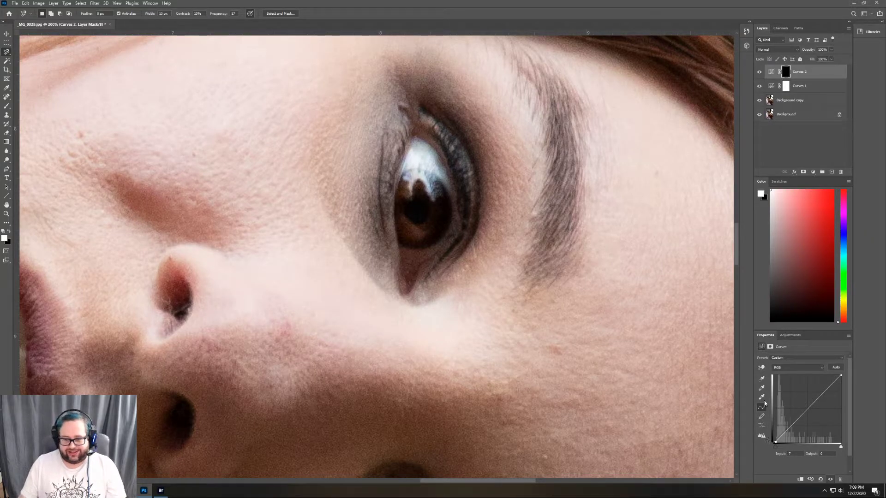
pyautogui.moveTo(840, 447); pyautogui.dragTo(784, 447)
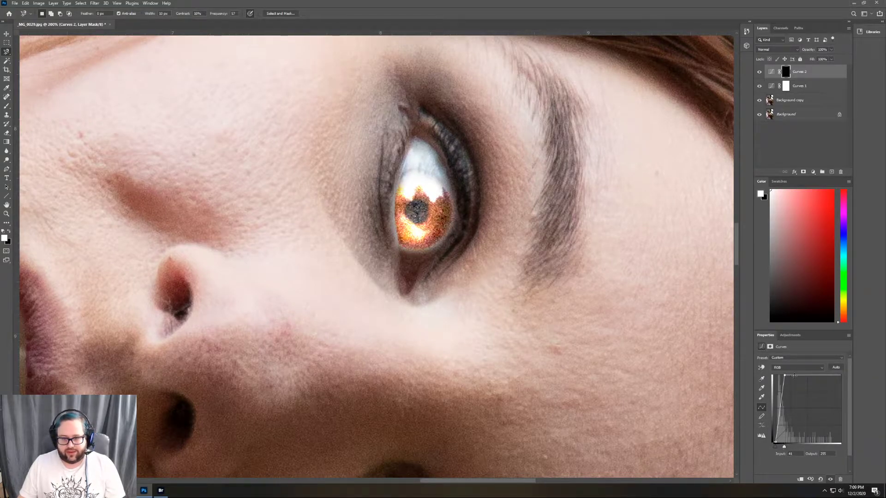
pyautogui.moveTo(783, 378); pyautogui.dragTo(781, 383)
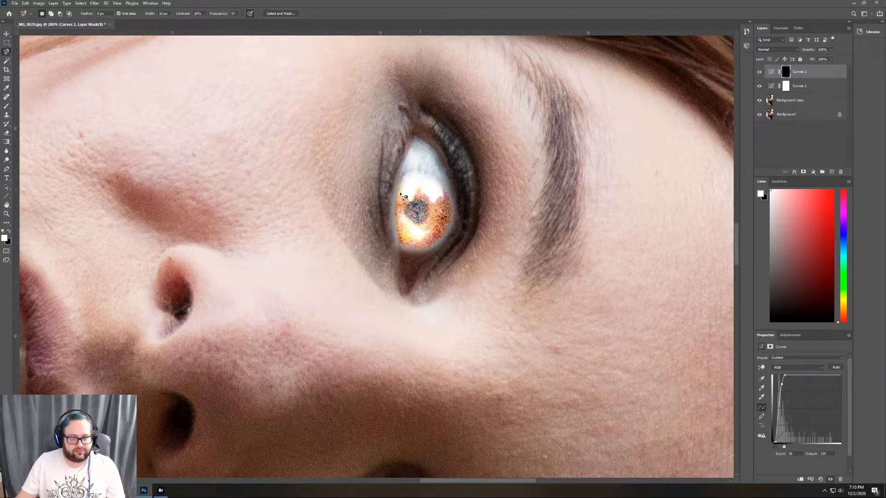
# - Erase the glow spilling past the upper eye's iris on the Curves 2 mask with a soft Eraser of about 75 px
pyautogui.click(7, 142)
pyautogui.rightClick(6, 142)
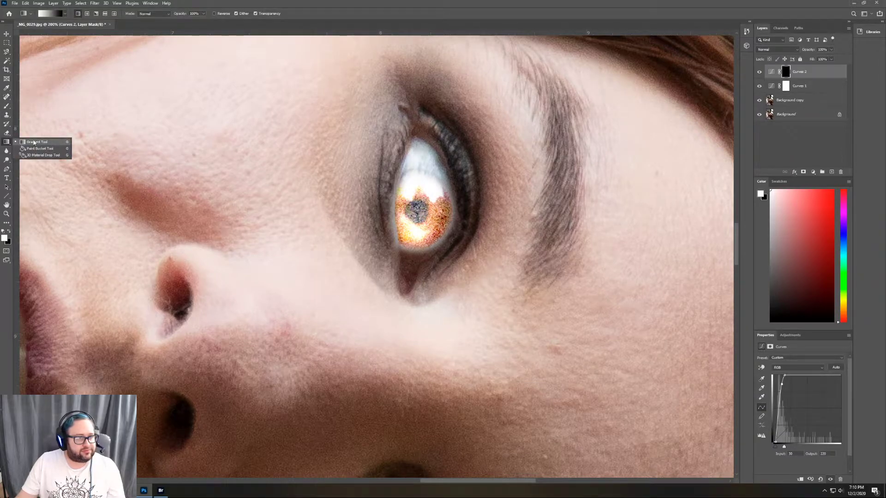
pyautogui.click(6, 133)
pyautogui.rightClick(7, 134)
pyautogui.click(36, 133)
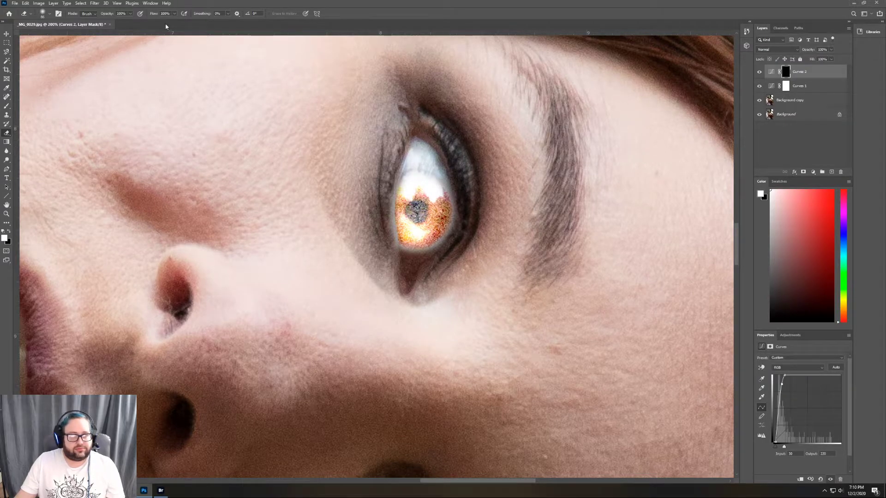
pyautogui.click(121, 14)
pyautogui.click(43, 16)
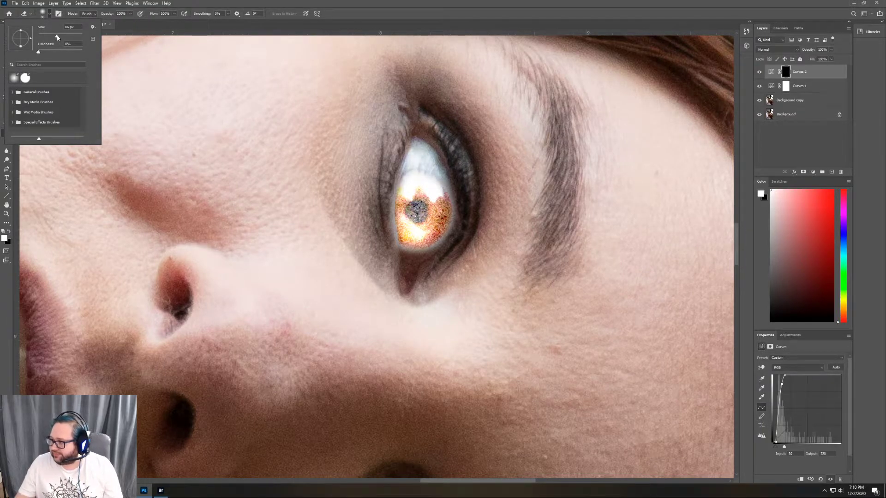
pyautogui.moveTo(57, 36); pyautogui.dragTo(54, 37)
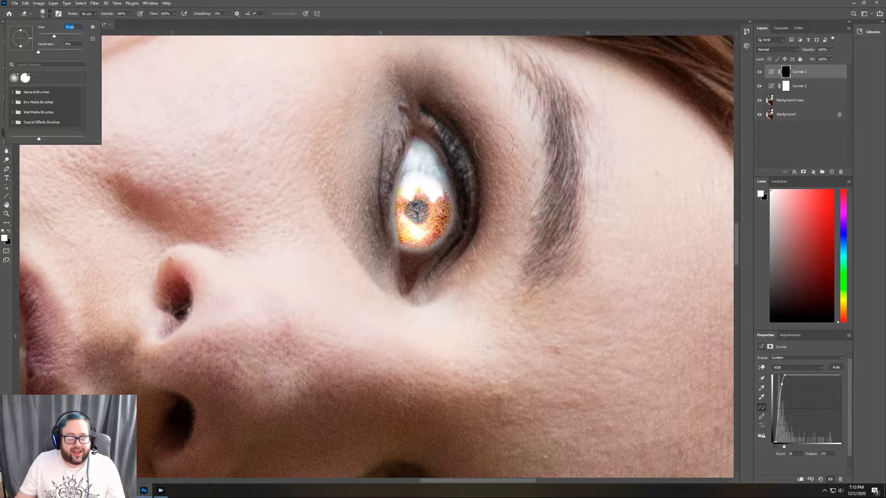
pyautogui.click(468, 190)
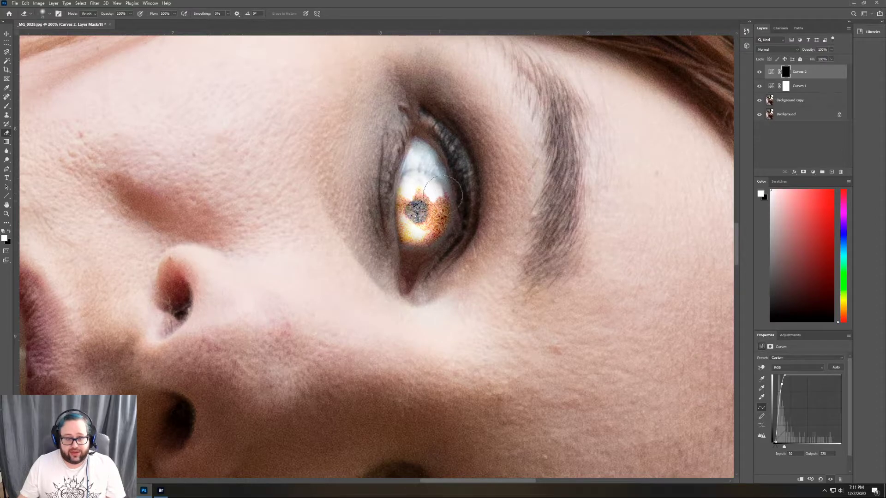
# - On the Background copy layer, select the iris of the woman's lower eye by tracing it with the Magnetic Lasso tool
pyautogui.scroll(-5, 482, 270)
pyautogui.scroll(-1, 482, 272)
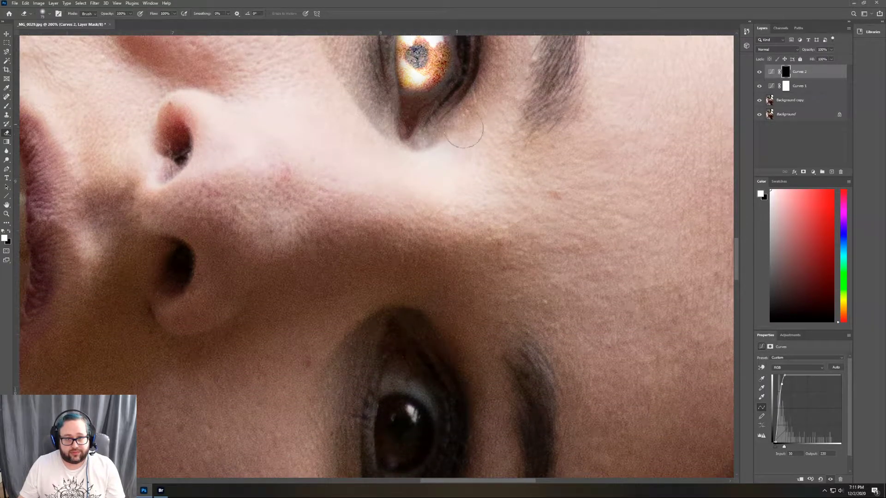
pyautogui.scroll(-6, 403, 200)
pyautogui.scroll(-1, 403, 200)
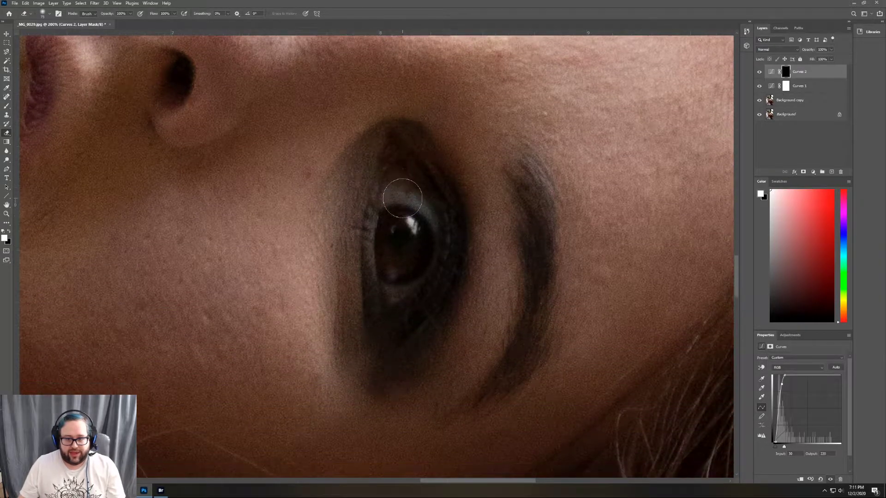
pyautogui.scroll(3, 403, 198)
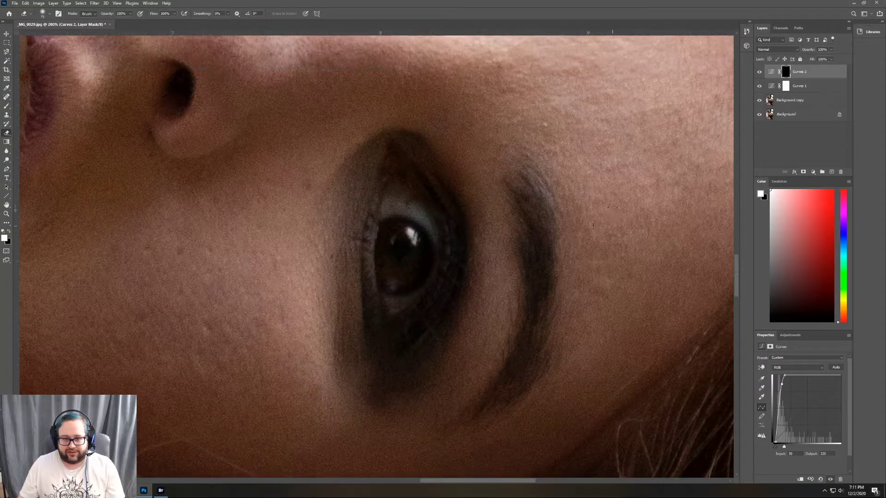
pyautogui.scroll(-1, 600, 260)
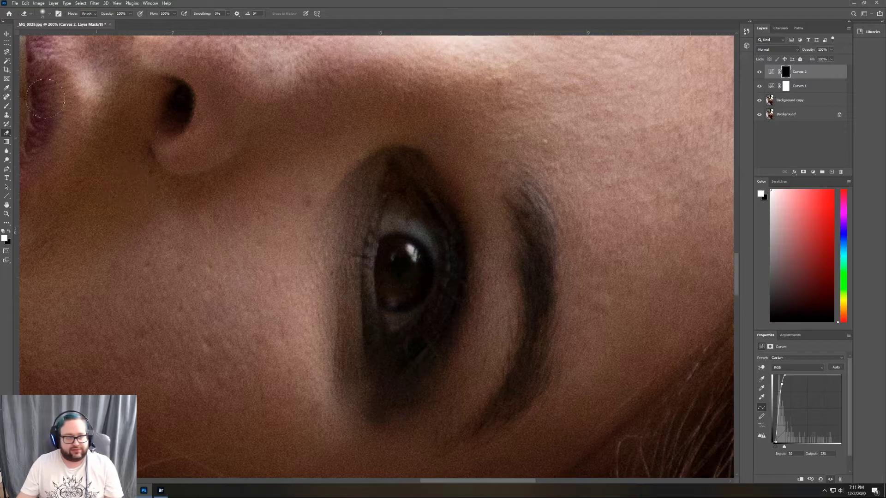
pyautogui.click(806, 100)
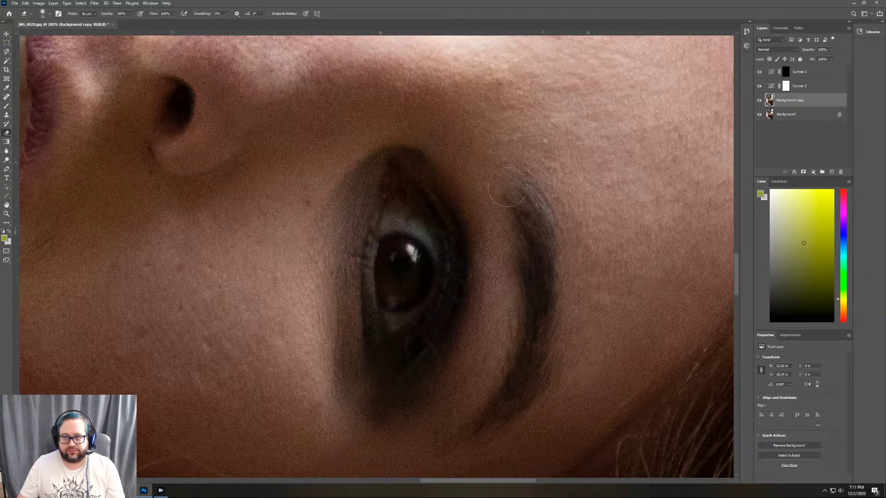
pyautogui.click(7, 51)
pyautogui.click(31, 64)
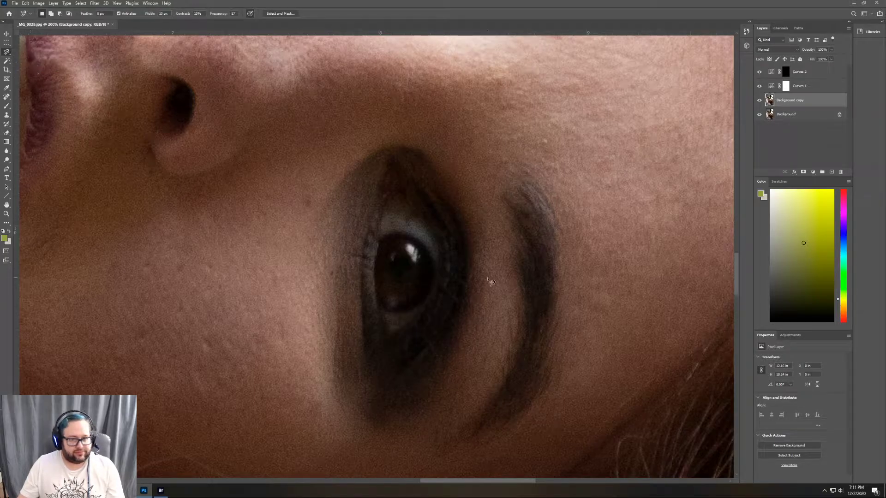
pyautogui.click(408, 234)
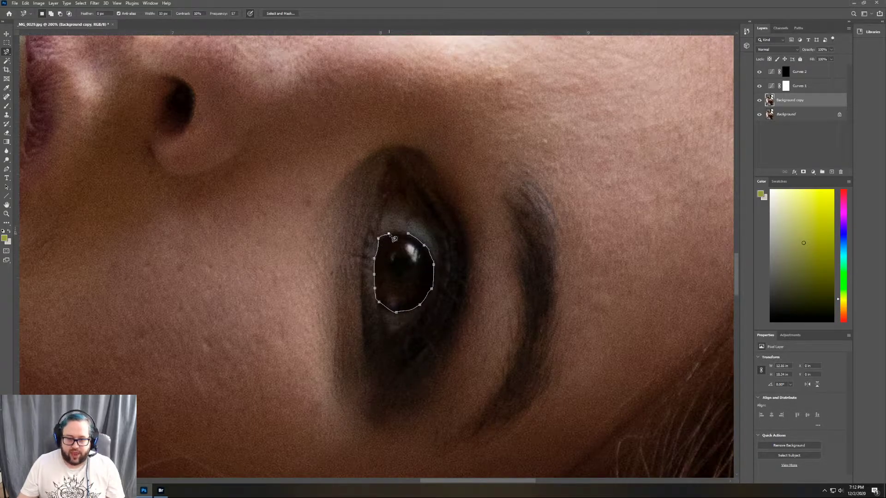
pyautogui.click(412, 238)
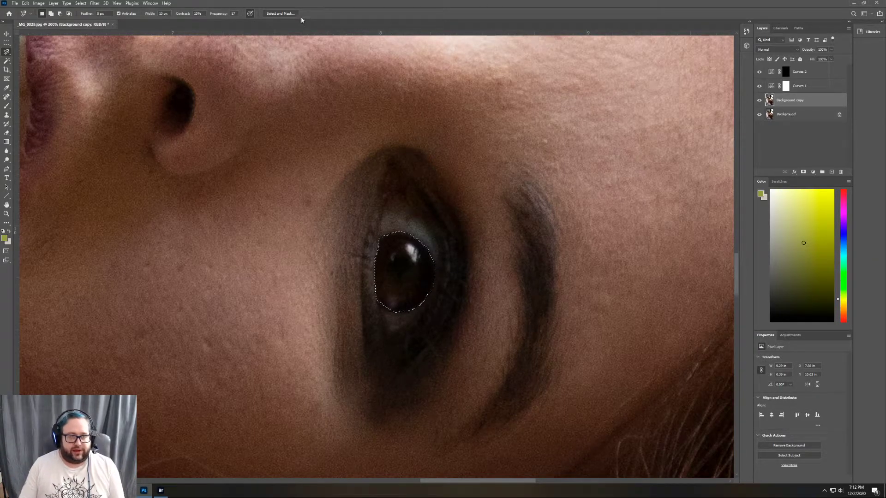
# - Refine the lower iris selection in Select and Mask with Radius 5 px, Smooth 5 and Feather 5 px
pyautogui.click(280, 13)
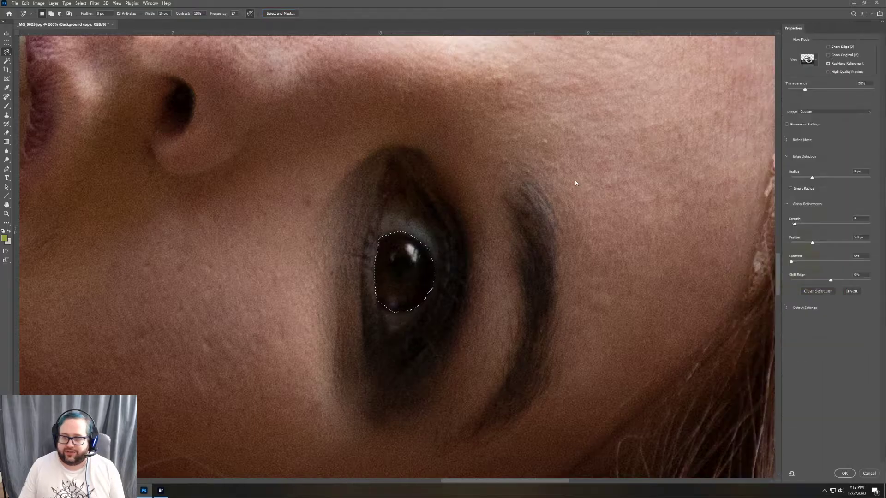
pyautogui.click(861, 171)
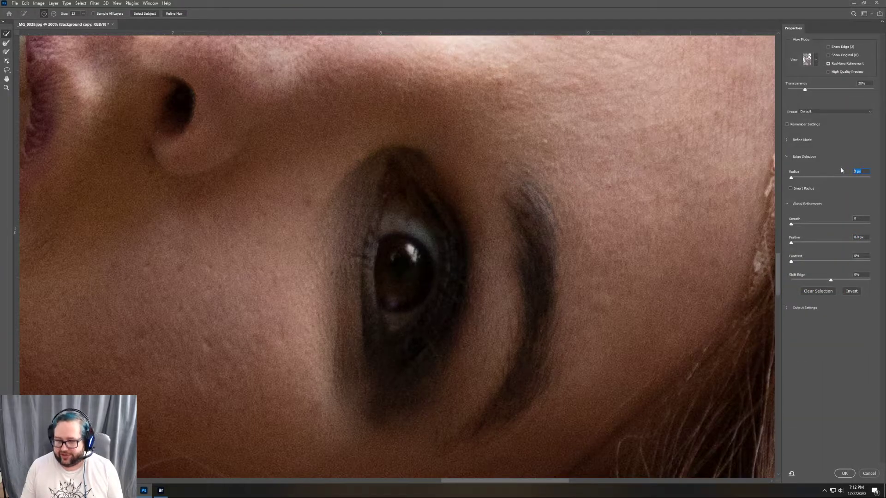
pyautogui.write('5')
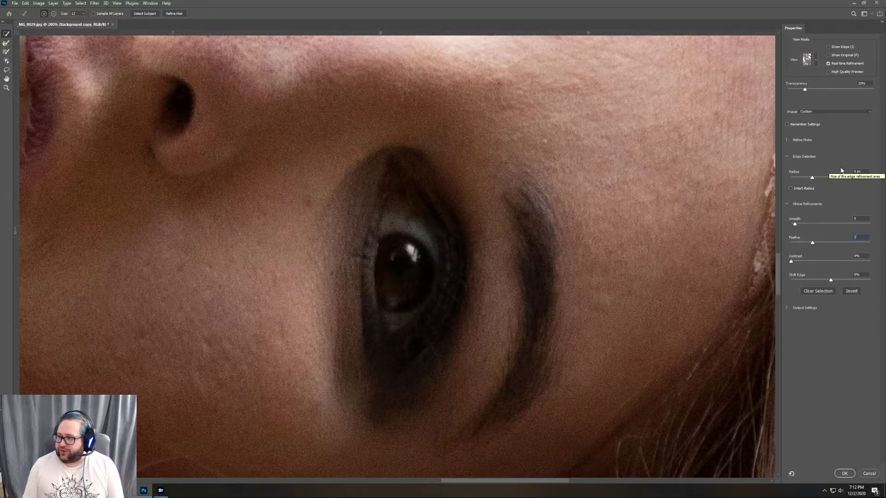
pyautogui.click(844, 474)
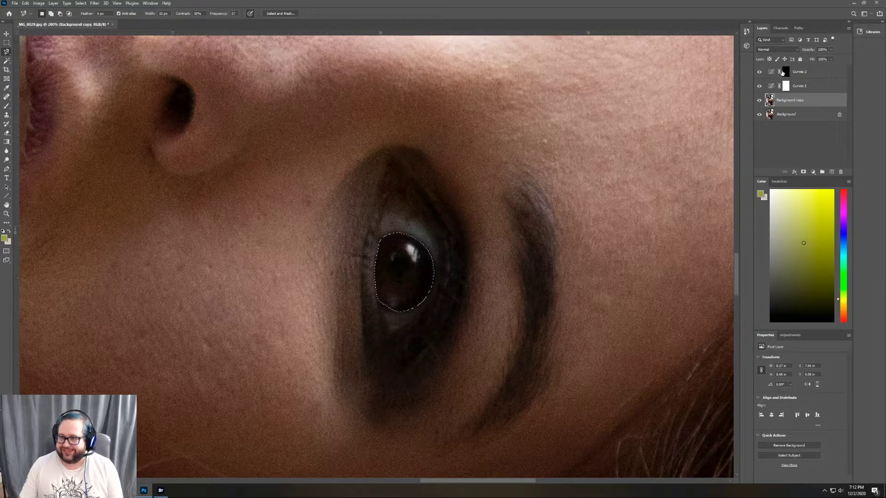
# - Brighten the selected lower iris with a new Curves adjustment layer, using a much lower white input and a raised upper curve point at input 37
pyautogui.click(789, 335)
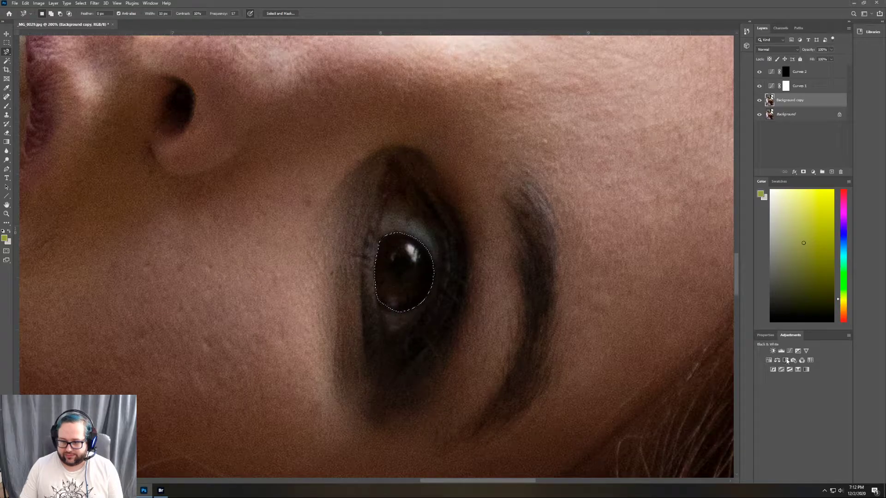
pyautogui.click(789, 351)
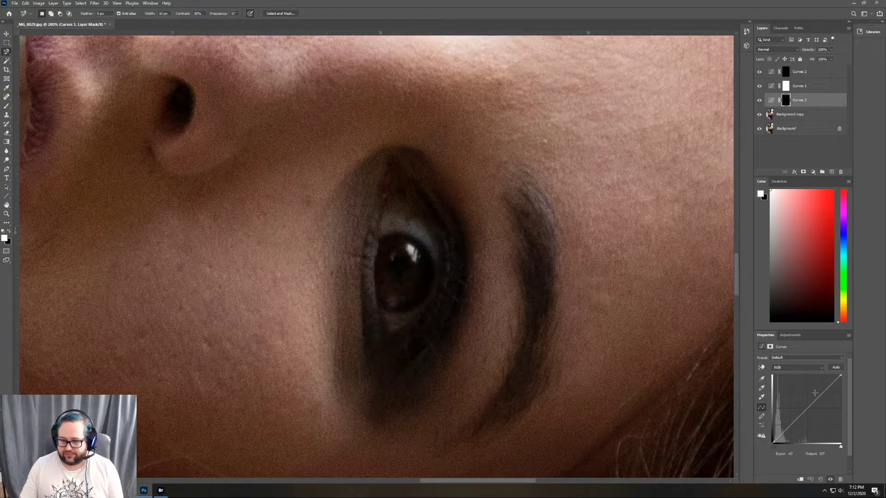
pyautogui.moveTo(841, 450); pyautogui.dragTo(788, 443)
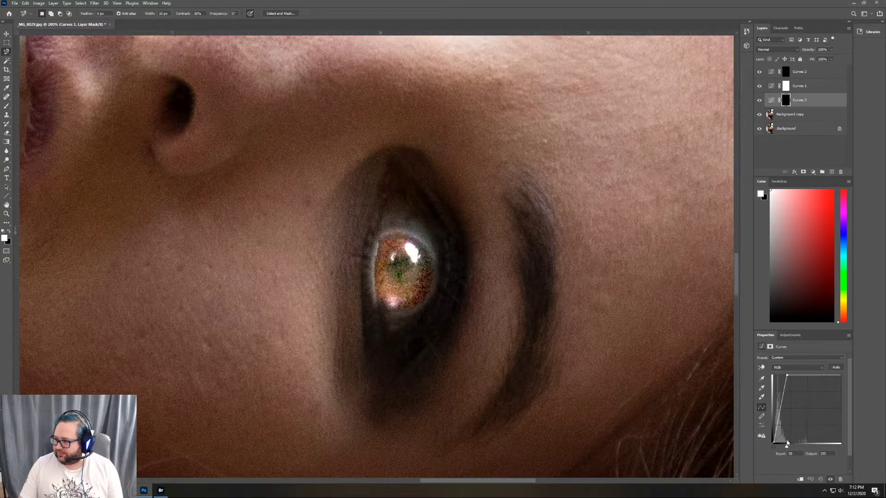
pyautogui.moveTo(788, 443); pyautogui.dragTo(785, 442)
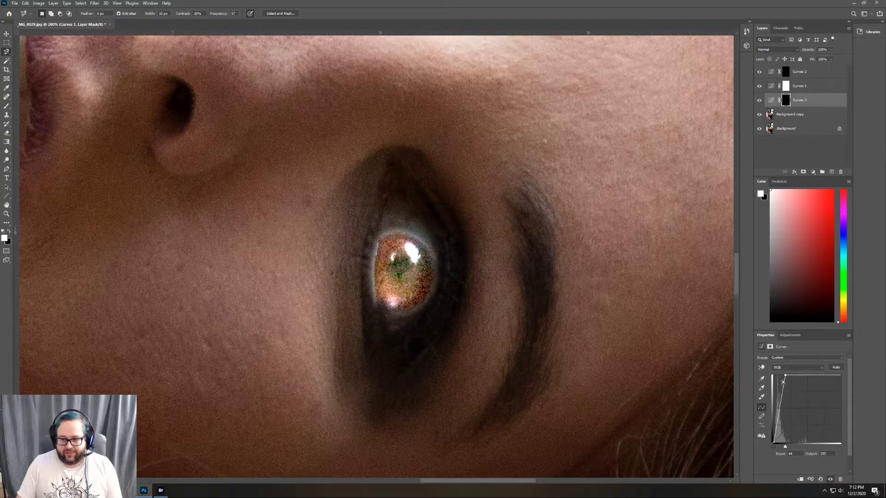
pyautogui.moveTo(783, 379); pyautogui.dragTo(784, 378)
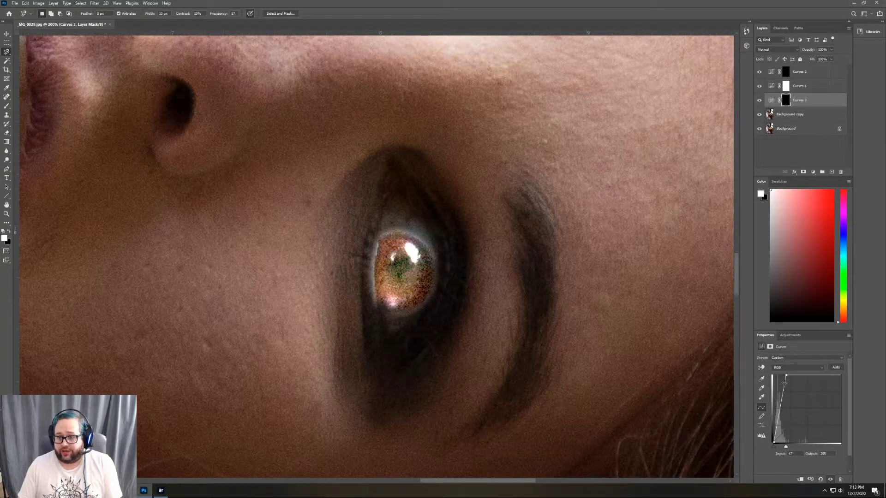
pyautogui.moveTo(784, 379); pyautogui.dragTo(783, 379)
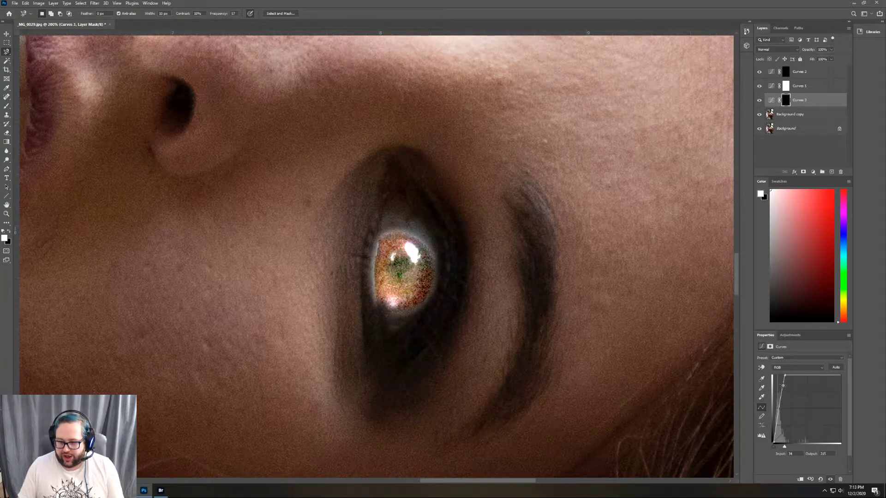
pyautogui.moveTo(782, 384); pyautogui.dragTo(783, 384)
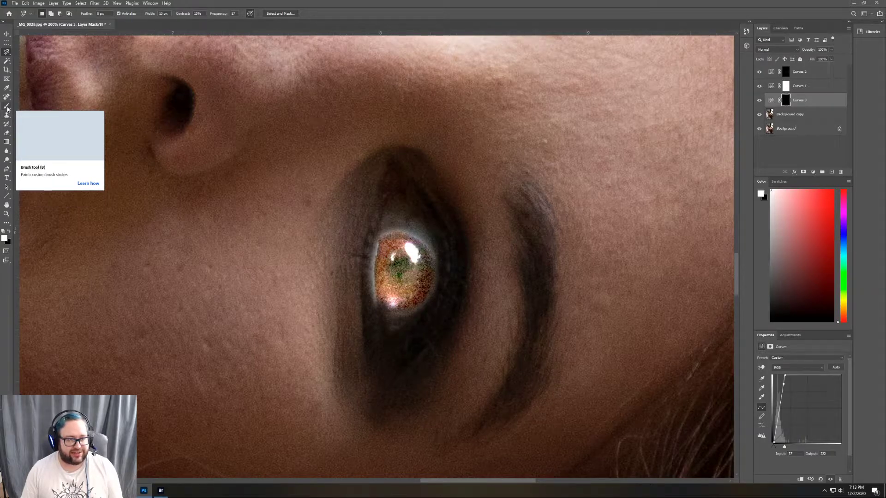
# - Erase the bright halo around the lower eye's iris on the Curves 3 mask with the soft Eraser
pyautogui.click(7, 133)
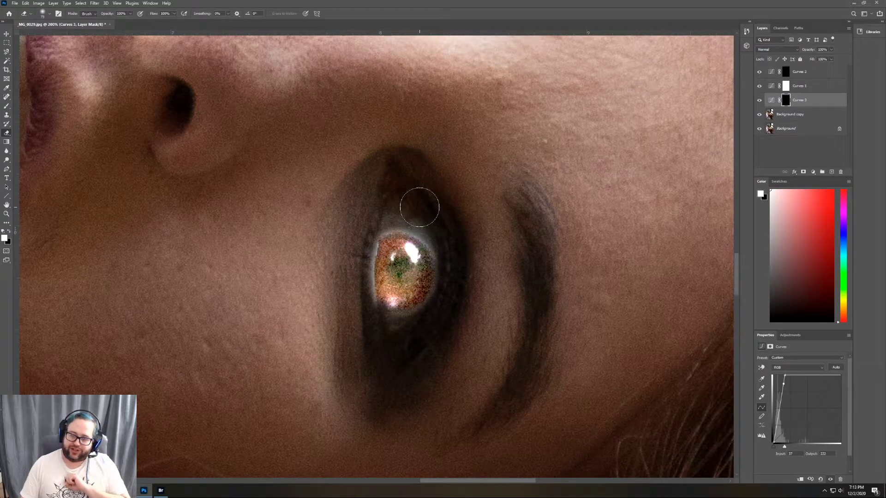
pyautogui.moveTo(433, 225)
pyautogui.mouseDown()
pyautogui.moveTo(450, 236)
pyautogui.moveTo(454, 286)
pyautogui.moveTo(441, 309)
pyautogui.moveTo(398, 325)
pyautogui.mouseUp()
pyautogui.moveTo(360, 207); pyautogui.dragTo(357, 231)
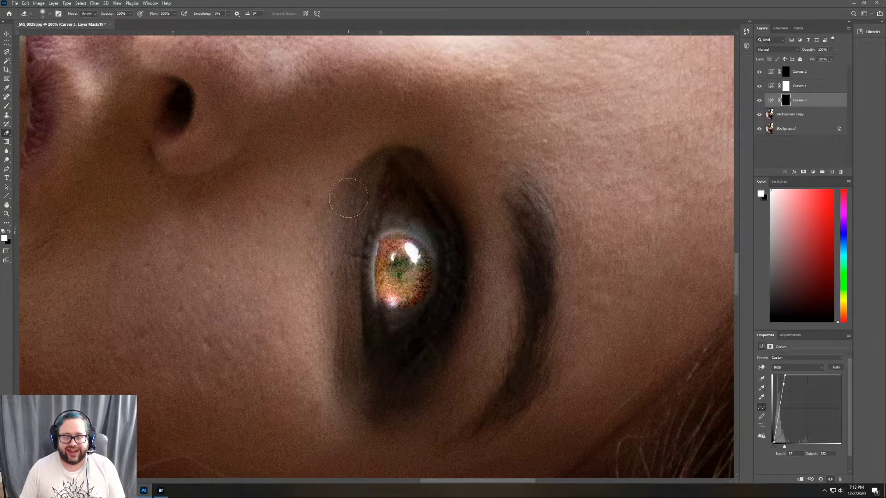
pyautogui.moveTo(348, 199)
pyautogui.mouseDown()
pyautogui.moveTo(374, 240)
pyautogui.moveTo(355, 252)
pyautogui.moveTo(354, 302)
pyautogui.moveTo(352, 292)
pyautogui.moveTo(362, 247)
pyautogui.moveTo(354, 269)
pyautogui.moveTo(362, 304)
pyautogui.moveTo(364, 263)
pyautogui.moveTo(344, 246)
pyautogui.mouseUp()
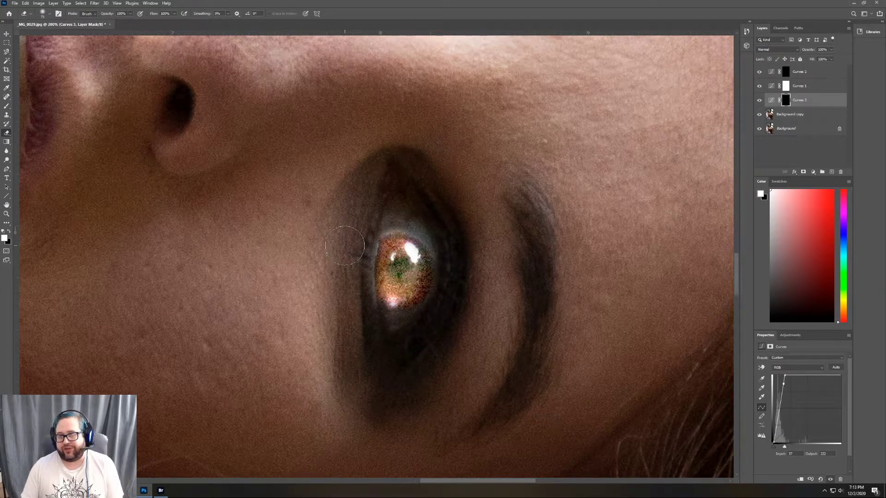
pyautogui.moveTo(389, 216)
pyautogui.mouseDown()
pyautogui.moveTo(407, 214)
pyautogui.moveTo(407, 204)
pyautogui.moveTo(451, 243)
pyautogui.mouseUp()
pyautogui.moveTo(371, 229)
pyautogui.mouseDown()
pyautogui.moveTo(350, 262)
pyautogui.moveTo(357, 298)
pyautogui.moveTo(381, 315)
pyautogui.mouseUp()
pyautogui.moveTo(390, 188)
pyautogui.mouseDown()
pyautogui.moveTo(424, 221)
pyautogui.moveTo(384, 215)
pyautogui.moveTo(354, 236)
pyautogui.moveTo(357, 310)
pyautogui.moveTo(352, 280)
pyautogui.moveTo(340, 276)
pyautogui.moveTo(335, 222)
pyautogui.moveTo(337, 207)
pyautogui.moveTo(366, 191)
pyautogui.moveTo(361, 232)
pyautogui.moveTo(332, 251)
pyautogui.moveTo(368, 216)
pyautogui.mouseUp()
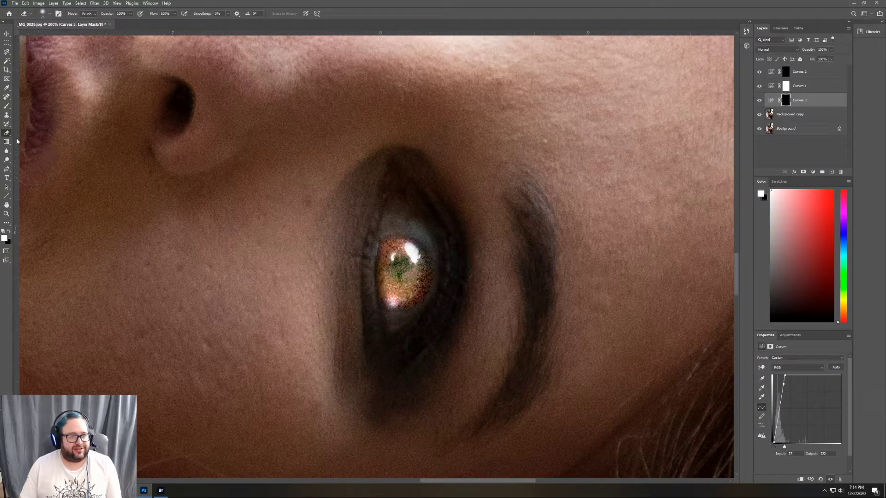
# - Fit the whole portrait in view and move the Curves 1 layer below Curves 3
pyautogui.click(7, 214)
pyautogui.click(206, 13)
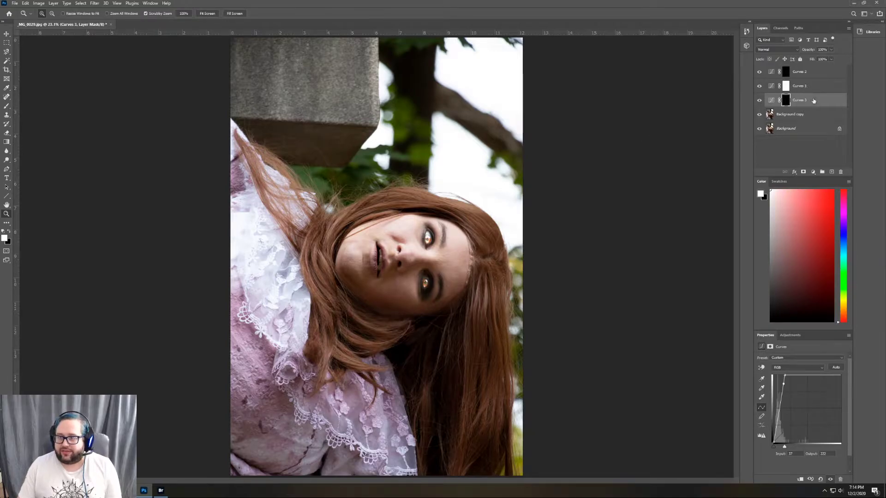
pyautogui.moveTo(812, 87); pyautogui.dragTo(810, 107)
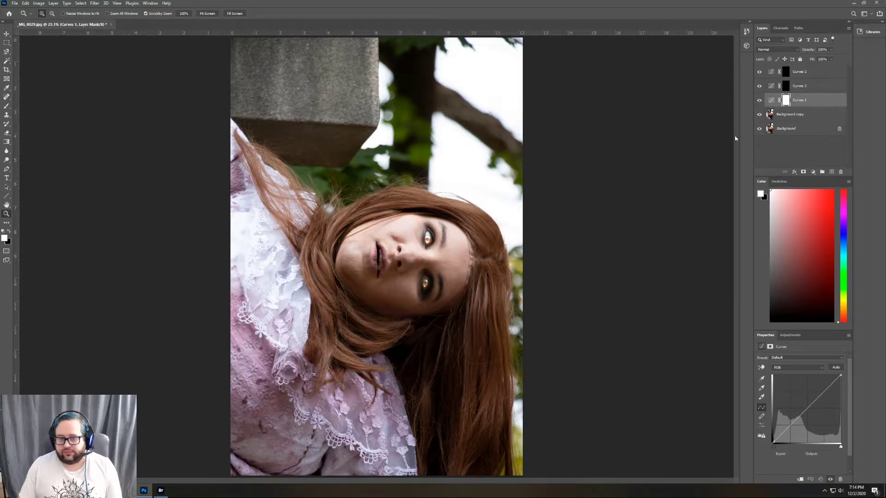
# - Set up the Clone Stamp with a soft 0% hardness brush for retouching the wig hairline on the Background copy layer
pyautogui.click(820, 114)
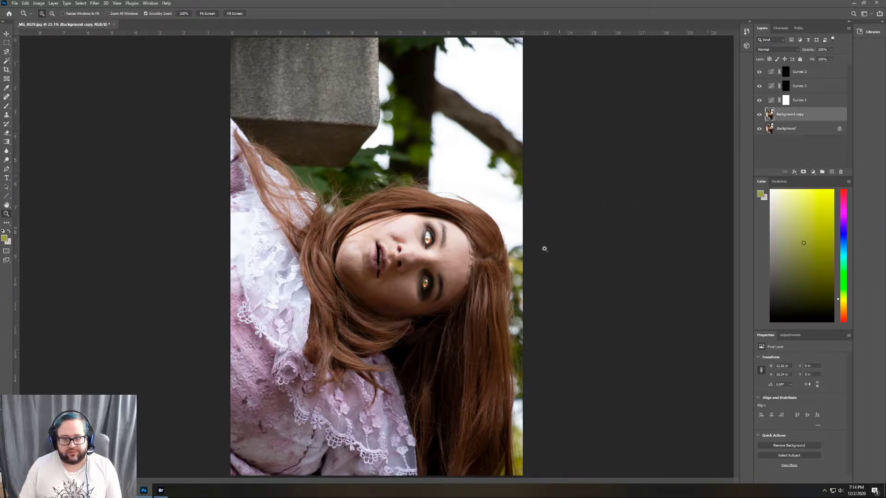
pyautogui.moveTo(504, 276)
pyautogui.mouseDown()
pyautogui.moveTo(489, 257)
pyautogui.moveTo(496, 268)
pyautogui.mouseUp()
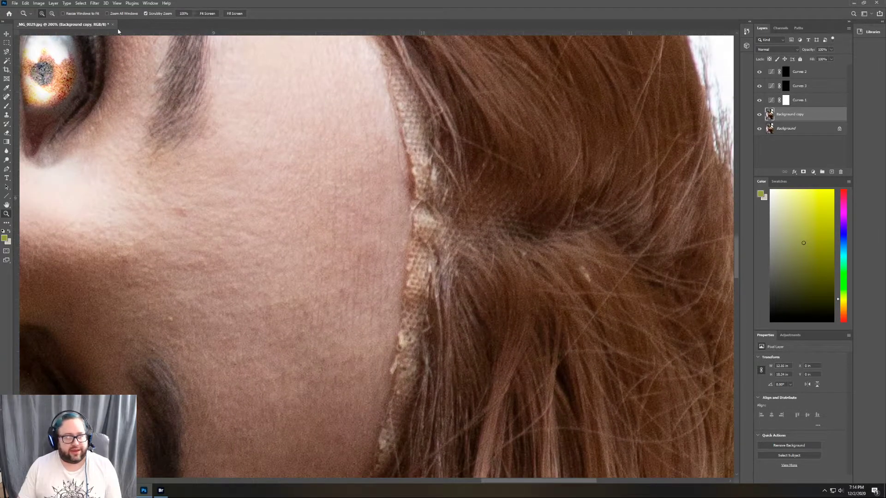
pyautogui.click(52, 13)
pyautogui.click(239, 146)
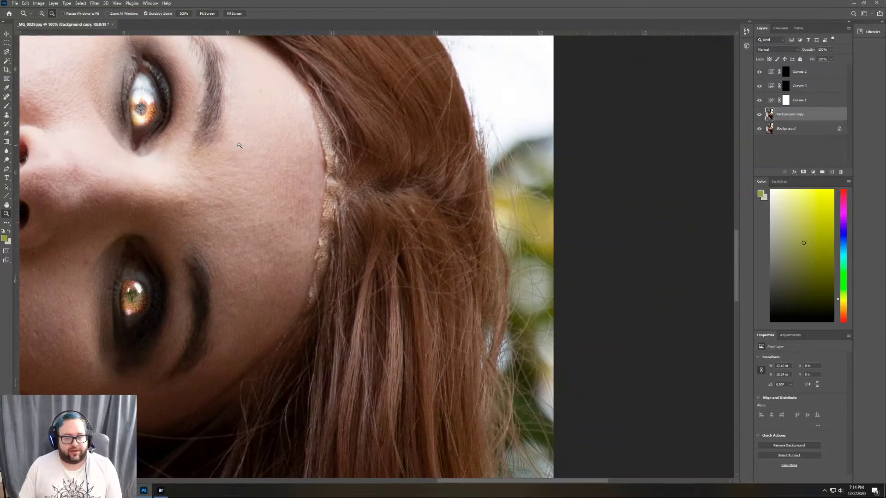
pyautogui.click(7, 116)
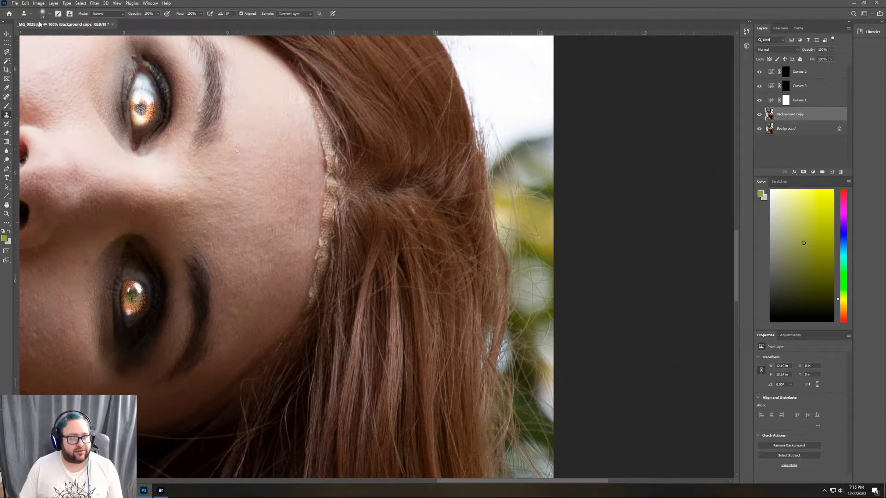
pyautogui.click(49, 14)
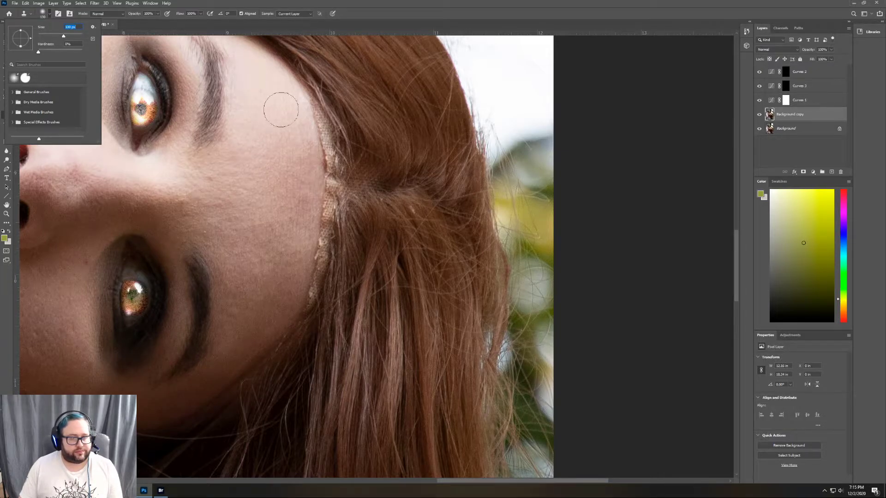
pyautogui.press('super')
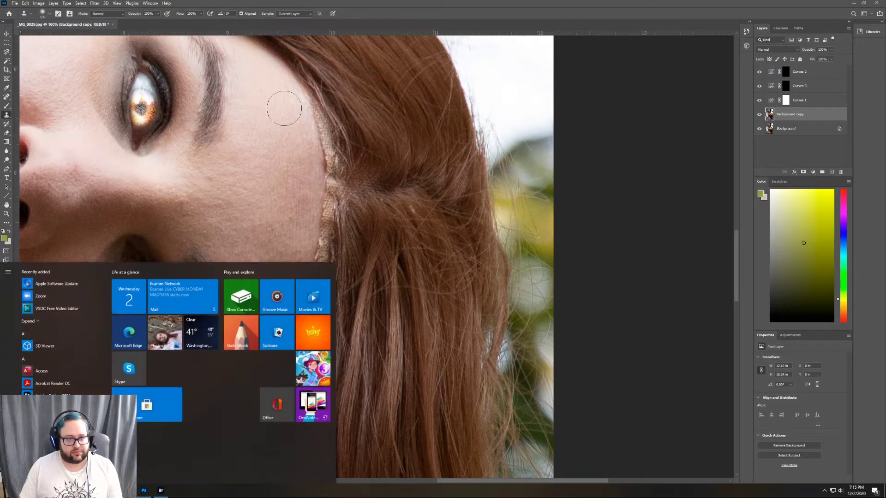
pyautogui.press('super')
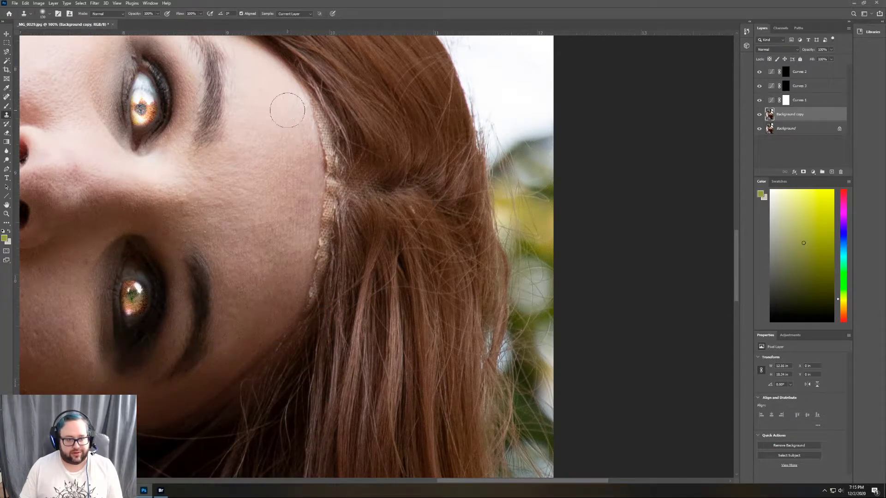
# - Clone forehead skin over the visible wig lace along the whole hairline
pyautogui.press('alt')
pyautogui.keyDown('alt'); pyautogui.click(274, 106); pyautogui.keyUp('alt')
pyautogui.moveTo(288, 105)
pyautogui.mouseDown()
pyautogui.moveTo(300, 106)
pyautogui.moveTo(316, 131)
pyautogui.moveTo(327, 220)
pyautogui.moveTo(319, 273)
pyautogui.moveTo(296, 299)
pyautogui.mouseUp()
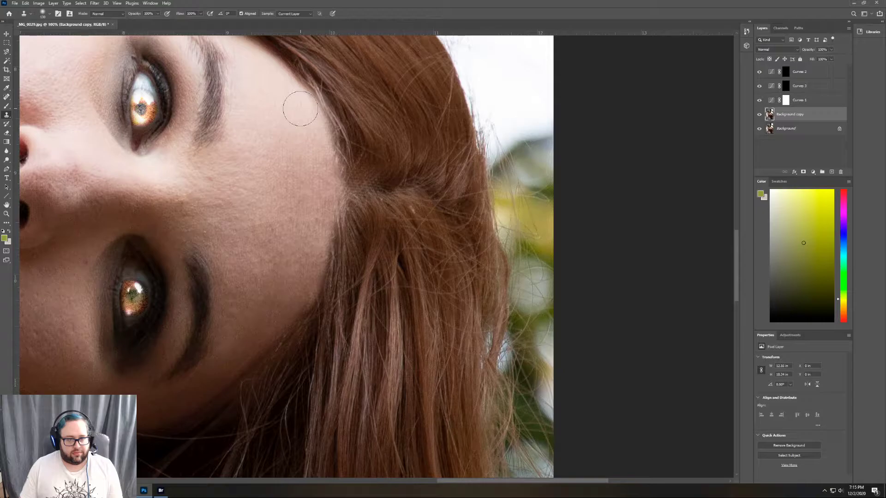
# - Clone nearby hair over the rough strands beside the forehead and the pale start of the parting
pyautogui.moveTo(363, 98); pyautogui.dragTo(351, 97)
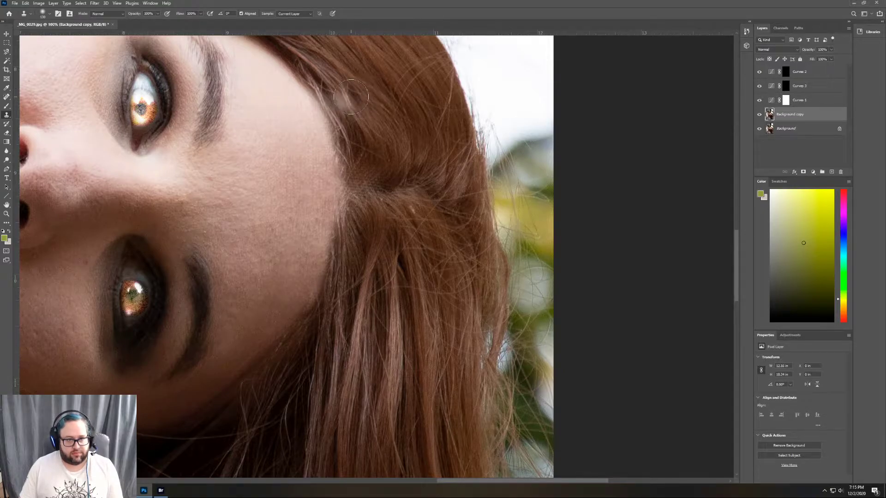
pyautogui.hotkey('ctrl', 'z')
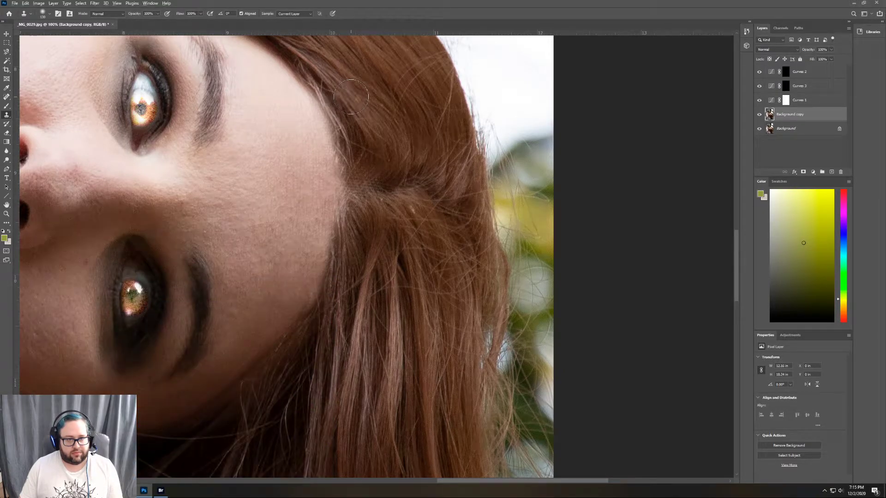
pyautogui.keyDown('alt'); pyautogui.click(351, 97); pyautogui.keyUp('alt')
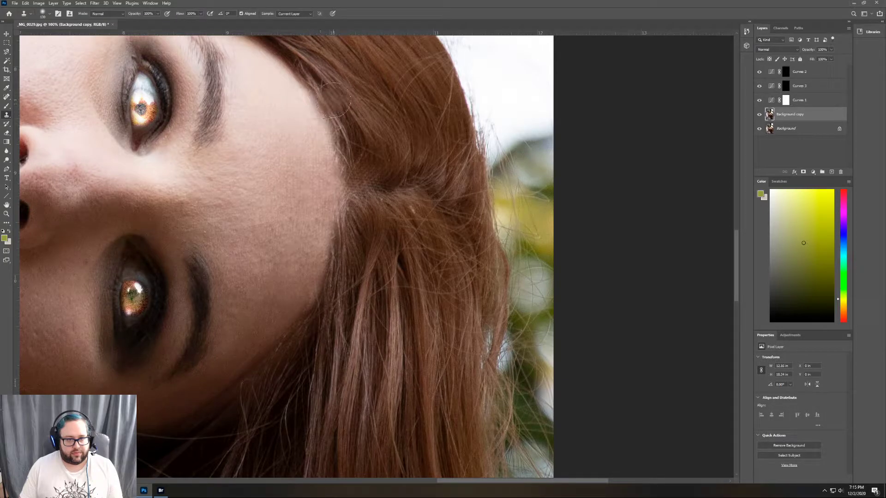
pyautogui.moveTo(351, 97)
pyautogui.mouseDown()
pyautogui.moveTo(370, 146)
pyautogui.moveTo(352, 157)
pyautogui.moveTo(341, 133)
pyautogui.mouseUp()
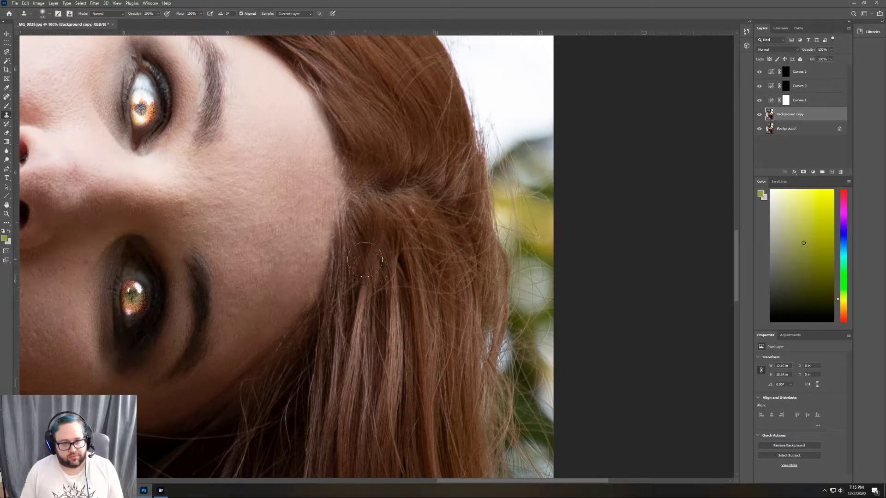
pyautogui.moveTo(390, 171); pyautogui.dragTo(355, 180)
pyautogui.keyDown('alt'); pyautogui.click(431, 245); pyautogui.keyUp('alt')
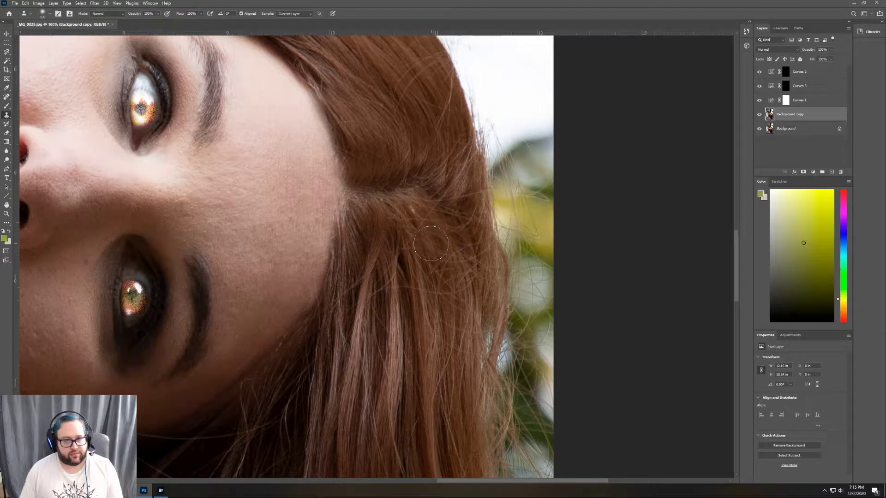
pyautogui.moveTo(393, 243)
pyautogui.mouseDown()
pyautogui.moveTo(371, 230)
pyautogui.moveTo(360, 208)
pyautogui.moveTo(367, 227)
pyautogui.moveTo(358, 206)
pyautogui.moveTo(400, 203)
pyautogui.moveTo(406, 223)
pyautogui.mouseUp()
pyautogui.moveTo(465, 323)
pyautogui.mouseDown()
pyautogui.moveTo(444, 325)
pyautogui.moveTo(417, 304)
pyautogui.moveTo(456, 282)
pyautogui.mouseUp()
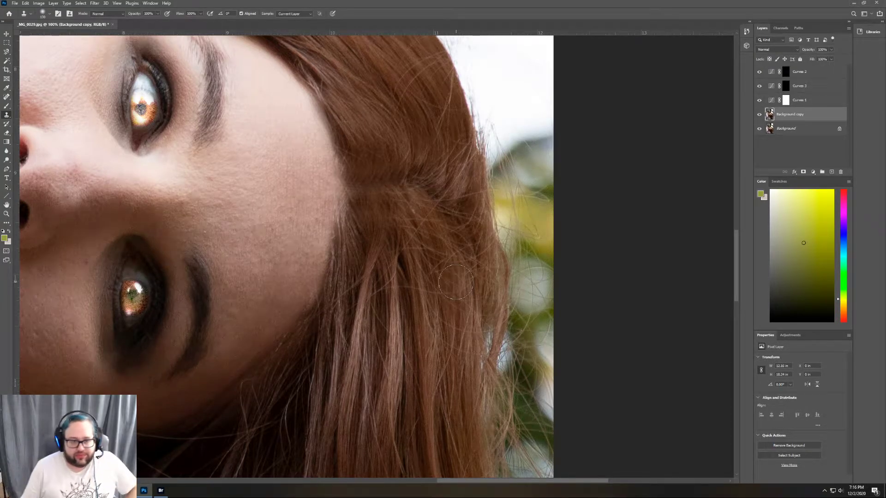
# - Clone forehead skin onto the hairline edge above the parting and at the forehead's lower corner
pyautogui.keyDown('alt'); pyautogui.click(300, 142); pyautogui.keyUp('alt')
pyautogui.moveTo(323, 118); pyautogui.dragTo(336, 152)
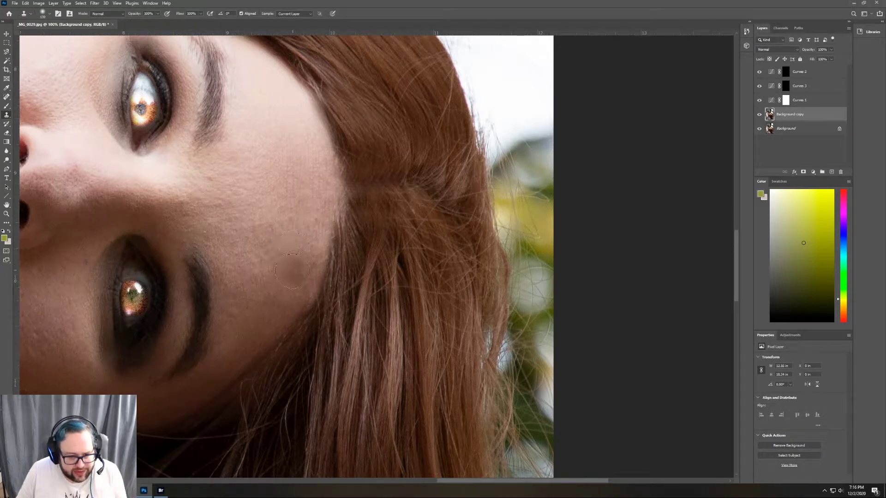
pyautogui.keyDown('alt'); pyautogui.click(280, 276); pyautogui.keyUp('alt')
pyautogui.click(309, 296)
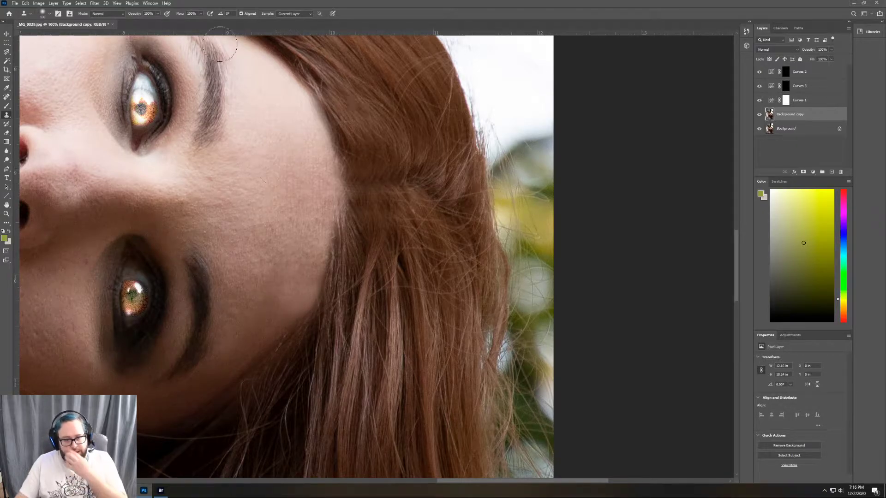
# - Undo the last clone strokes along the forehead edge
pyautogui.click(30, 5)
pyautogui.click(32, 12)
pyautogui.click(25, 4)
pyautogui.click(33, 12)
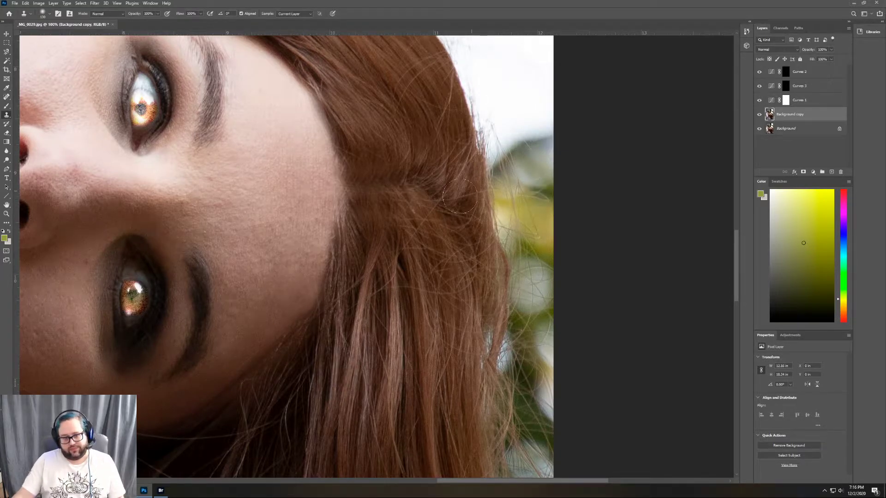
pyautogui.hotkey('ctrl', 'z')
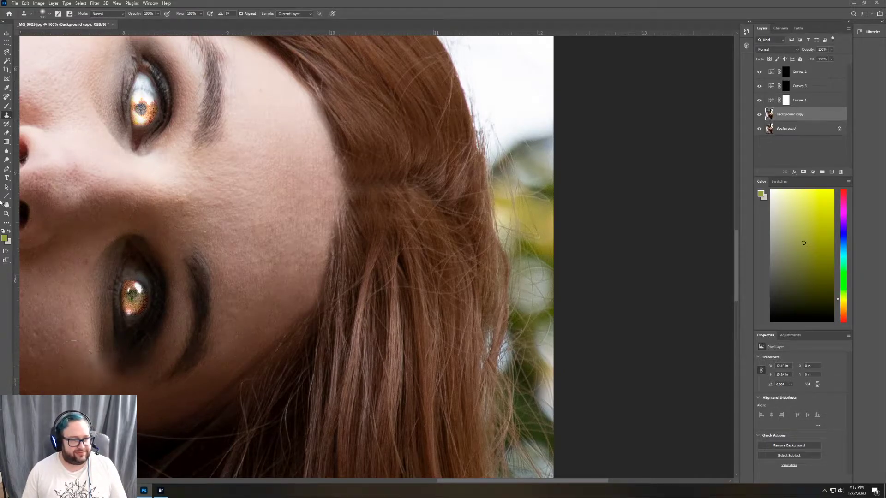
# - Reset the colors to black foreground and white background for the Gradient tool, with empty canvas space around the whole portrait
pyautogui.click(7, 214)
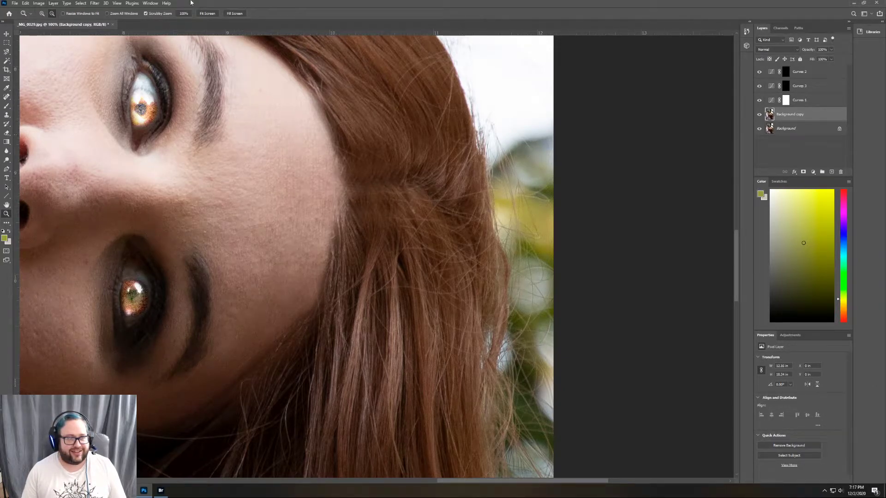
pyautogui.click(207, 13)
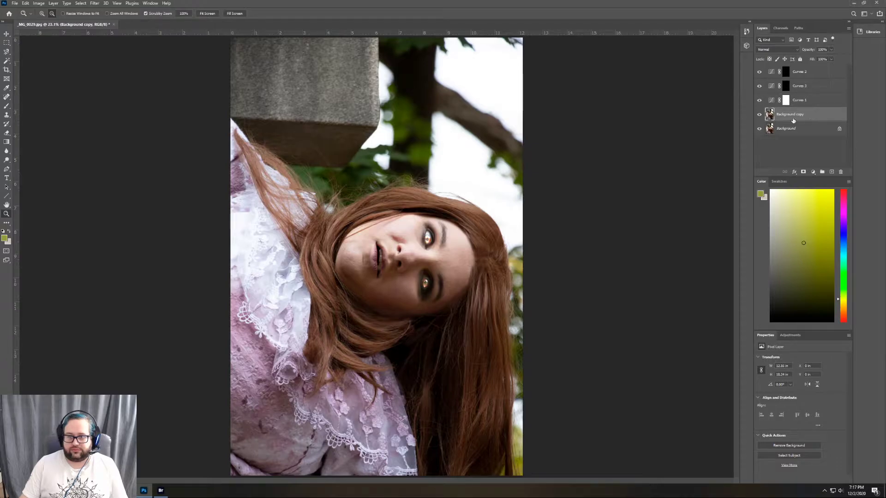
pyautogui.moveTo(8, 143); pyautogui.dragTo(37, 139)
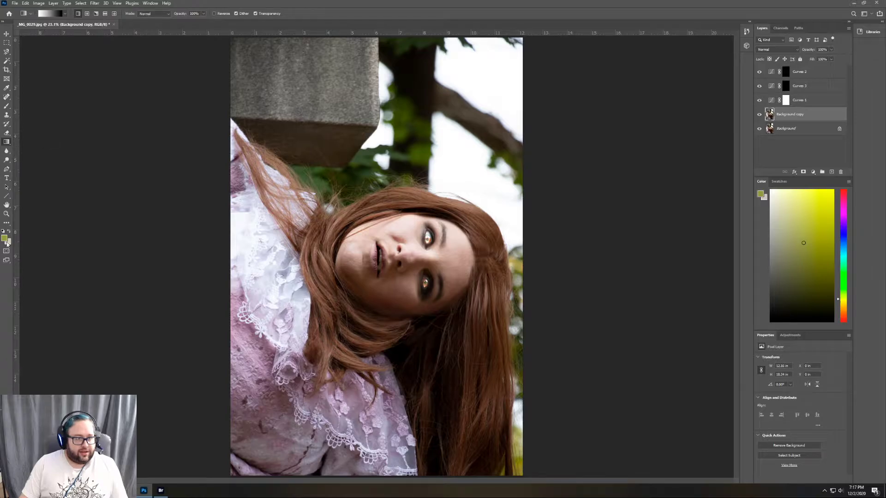
pyautogui.click(4, 231)
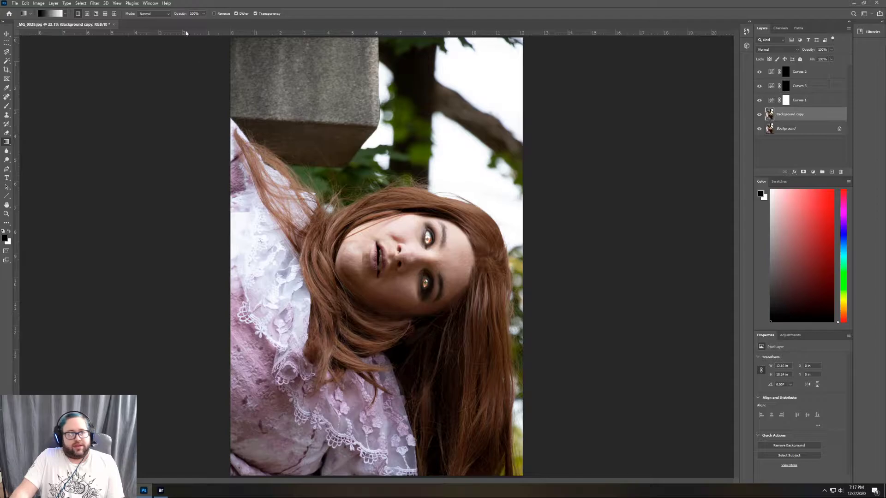
pyautogui.click(6, 215)
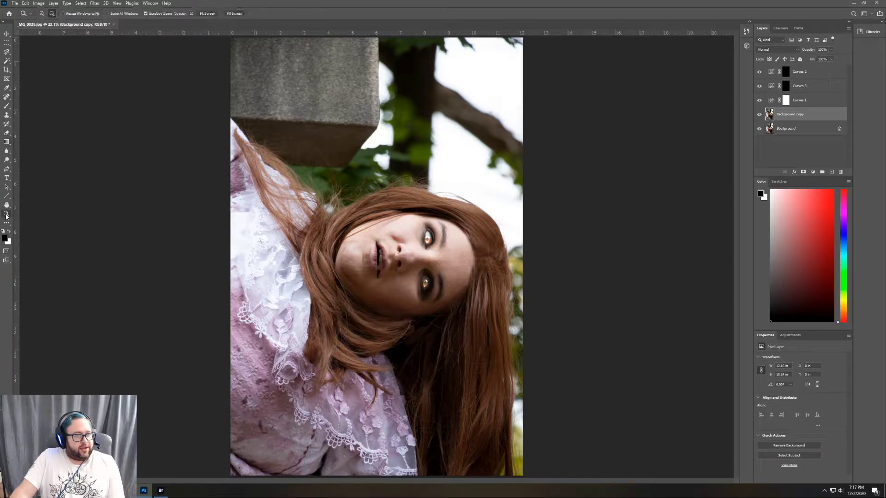
pyautogui.keyDown('alt'); pyautogui.click(172, 140); pyautogui.keyUp('alt')
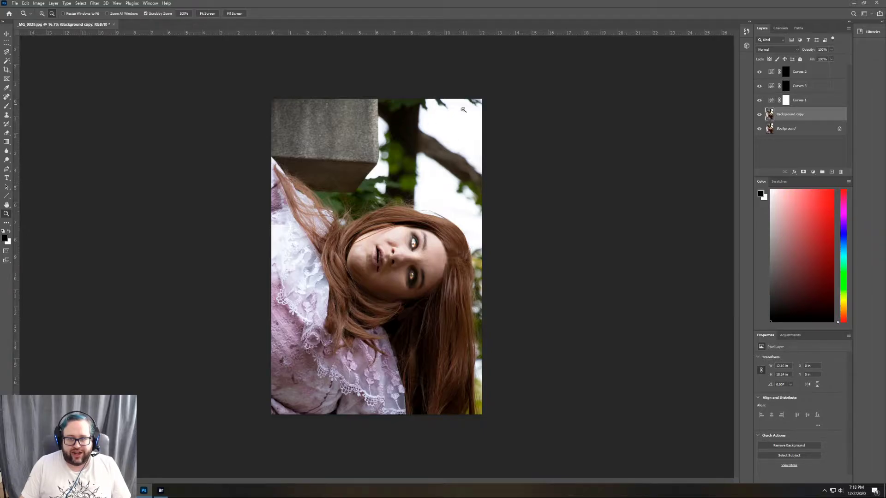
pyautogui.click(9, 142)
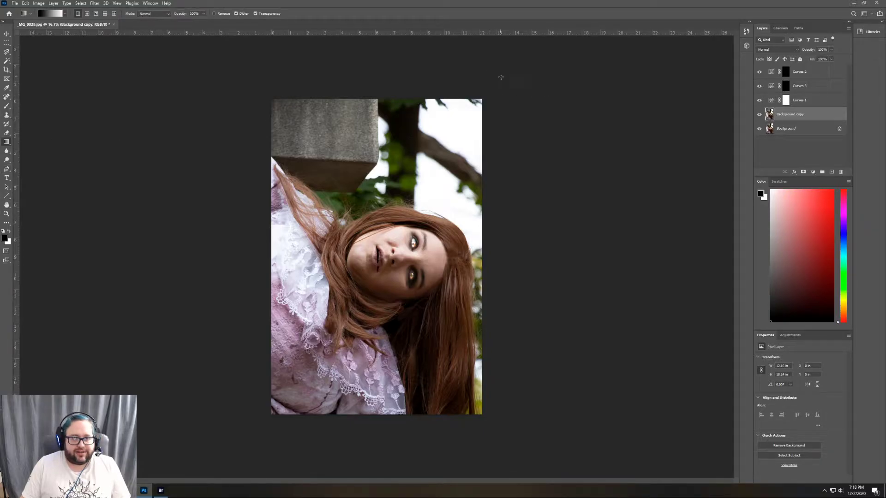
pyautogui.click(54, 15)
pyautogui.click(414, 186)
pyautogui.click(442, 175)
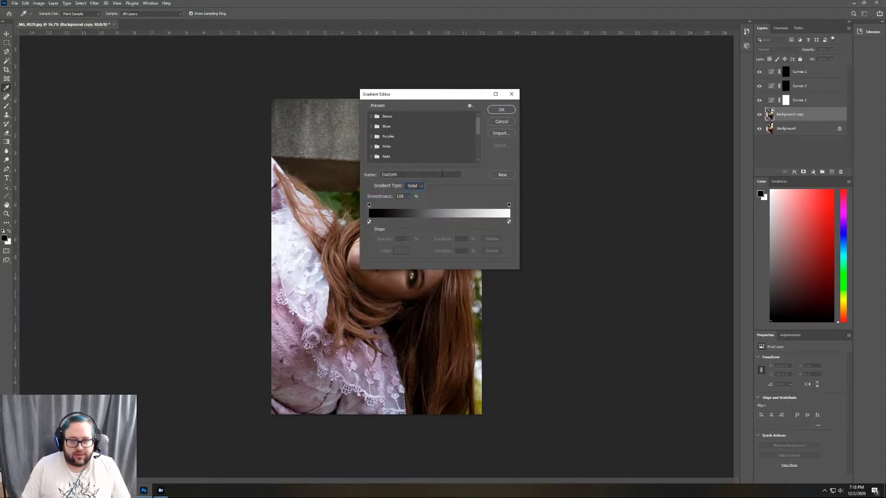
pyautogui.click(502, 122)
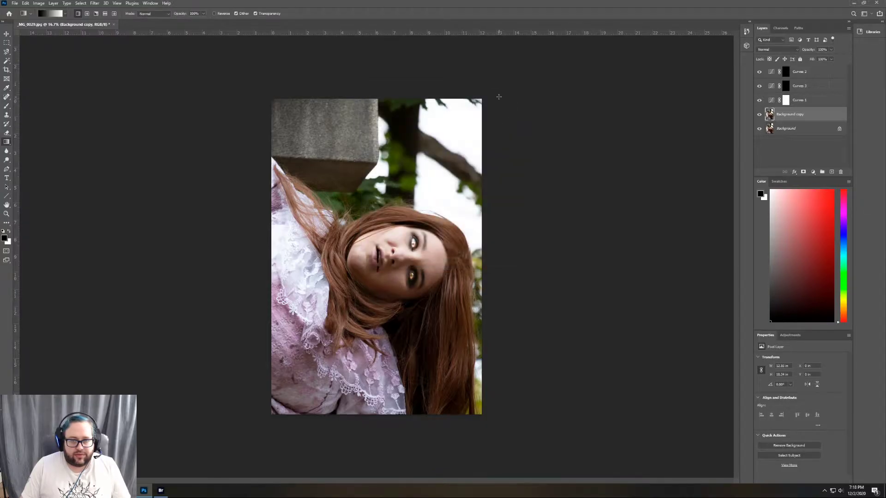
# - Try a black-to-white linear gradient inward from the photo's upper-right corner on the Background copy layer
pyautogui.moveTo(480, 100); pyautogui.dragTo(438, 143)
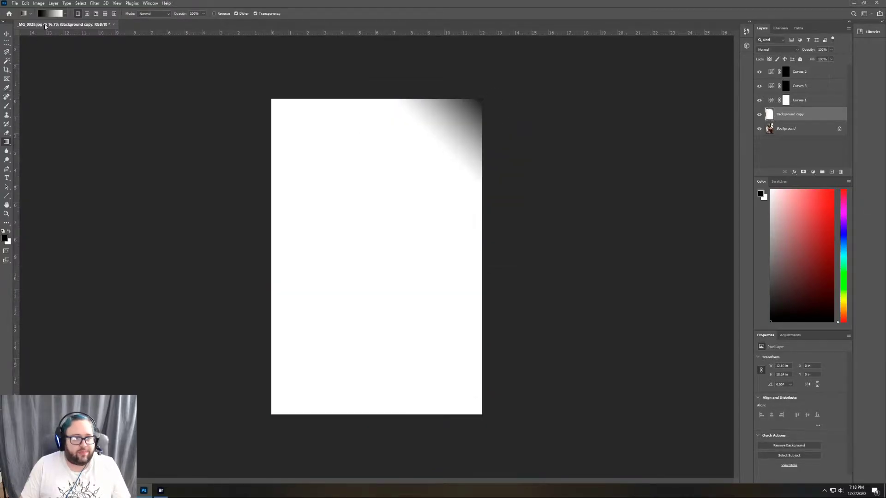
pyautogui.click(25, 3)
pyautogui.click(31, 10)
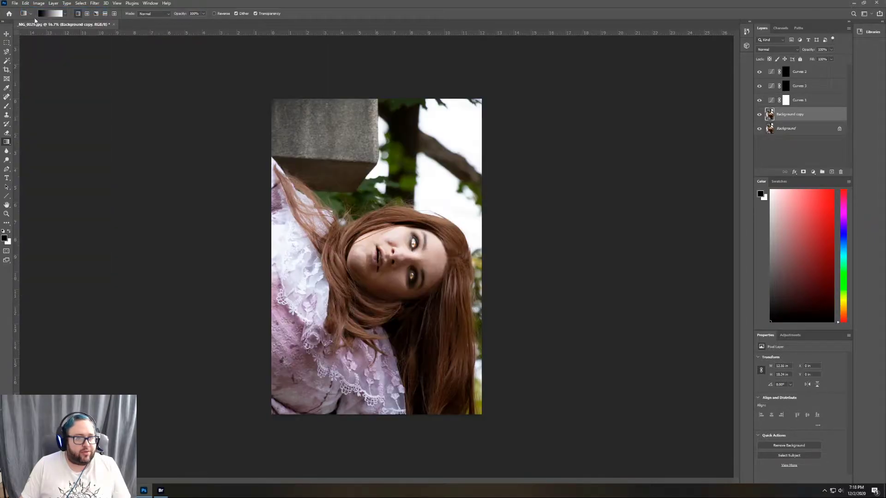
# - Set the solid gradient's end opacity stop to 0% and darken the photo's upper-right corner with the resulting black-to-transparent linear gradient
pyautogui.click(51, 13)
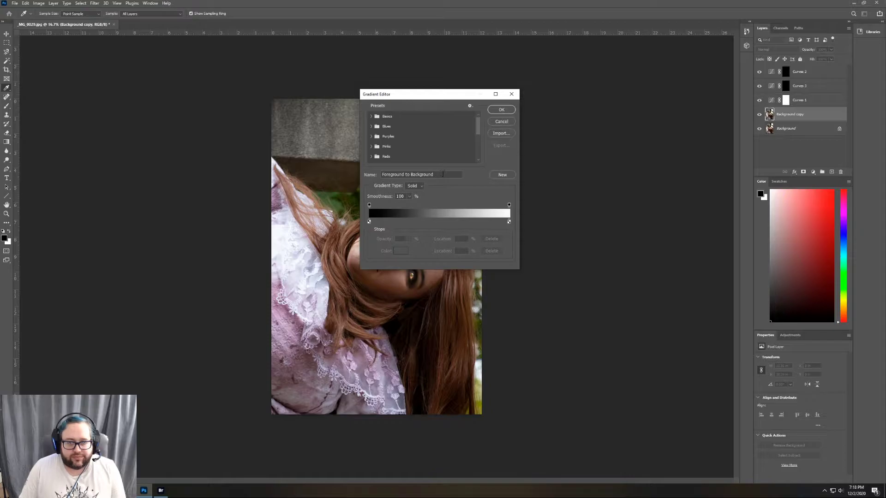
pyautogui.click(424, 186)
pyautogui.click(417, 195)
pyautogui.click(421, 187)
pyautogui.click(420, 193)
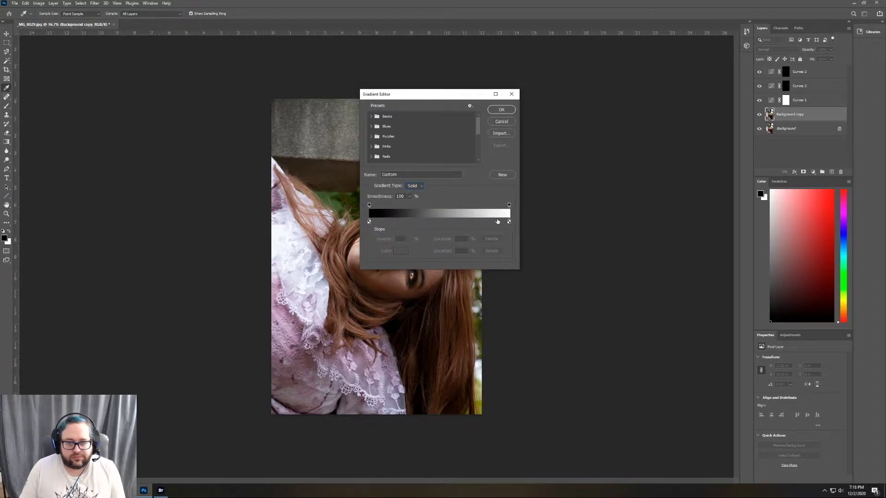
pyautogui.click(509, 206)
pyautogui.click(410, 239)
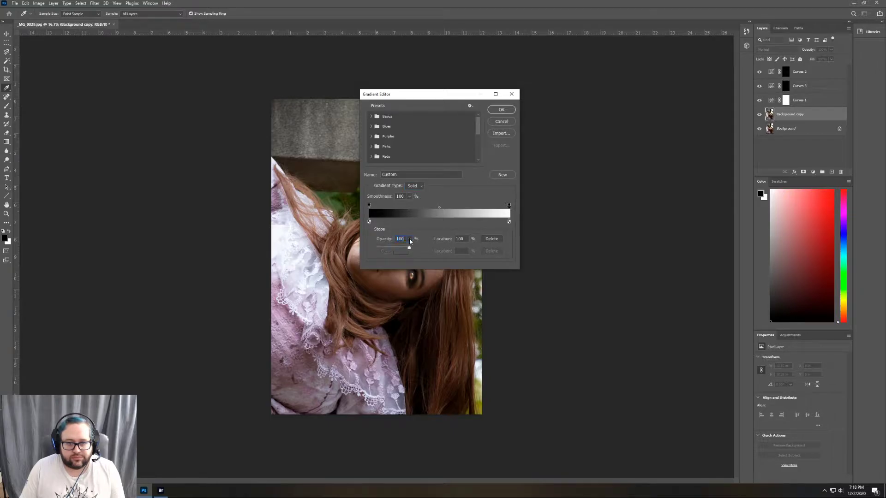
pyautogui.moveTo(409, 248); pyautogui.dragTo(372, 247)
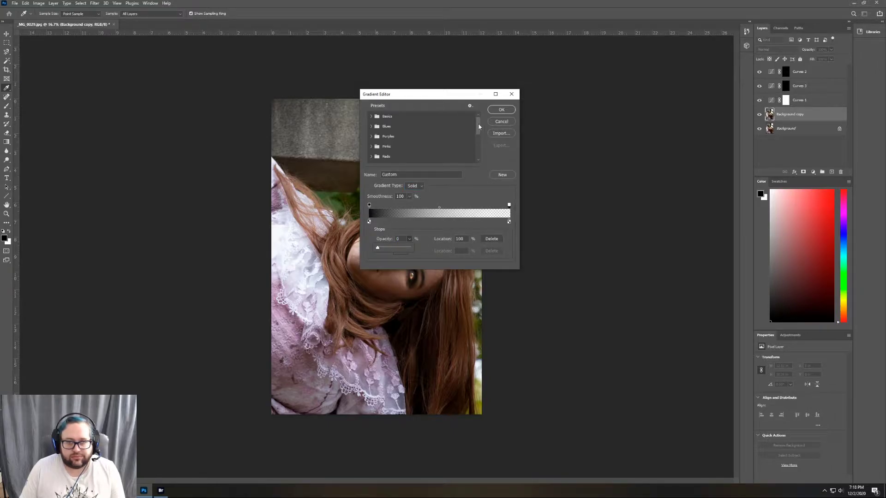
pyautogui.click(502, 109)
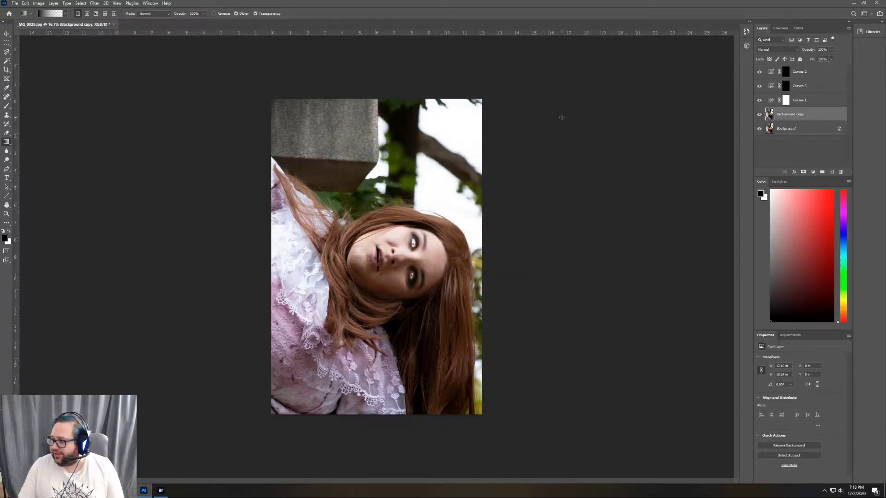
pyautogui.moveTo(493, 88); pyautogui.dragTo(425, 154)
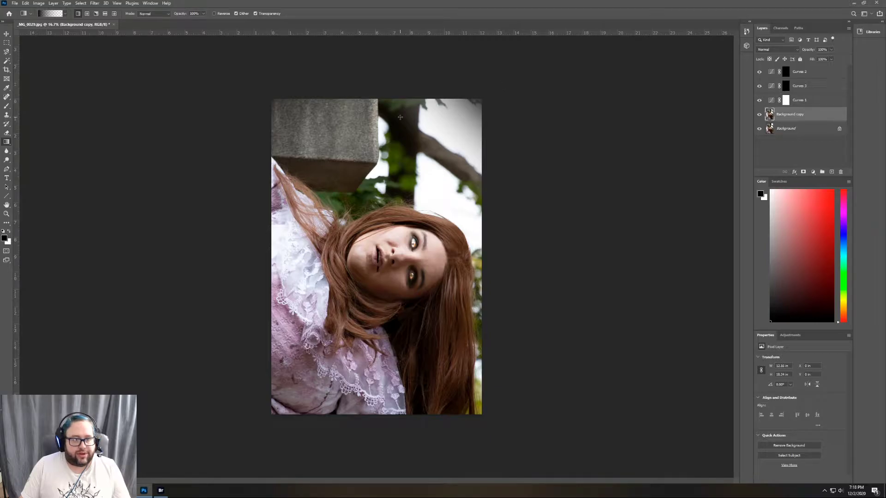
# - Undo the corner gradient, try a longer linear gradient inward from the photo's upper-right corner, and undo that as well
pyautogui.click(26, 3)
pyautogui.click(40, 9)
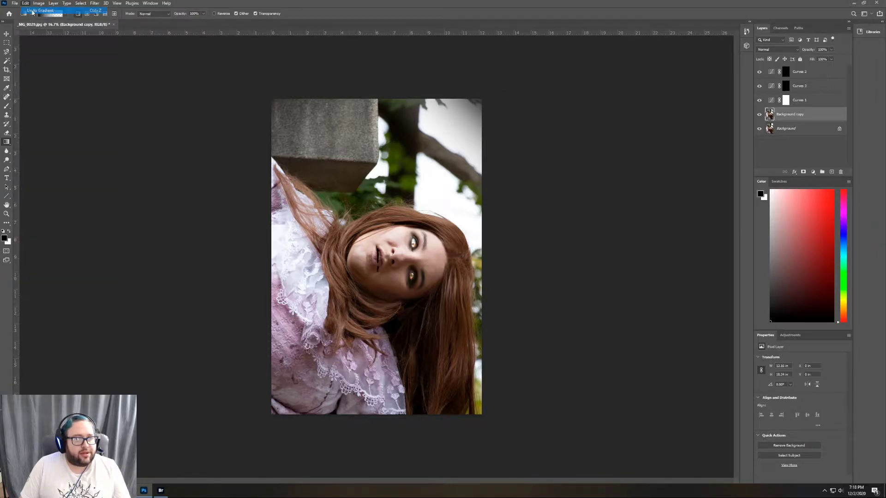
pyautogui.moveTo(489, 87); pyautogui.dragTo(385, 194)
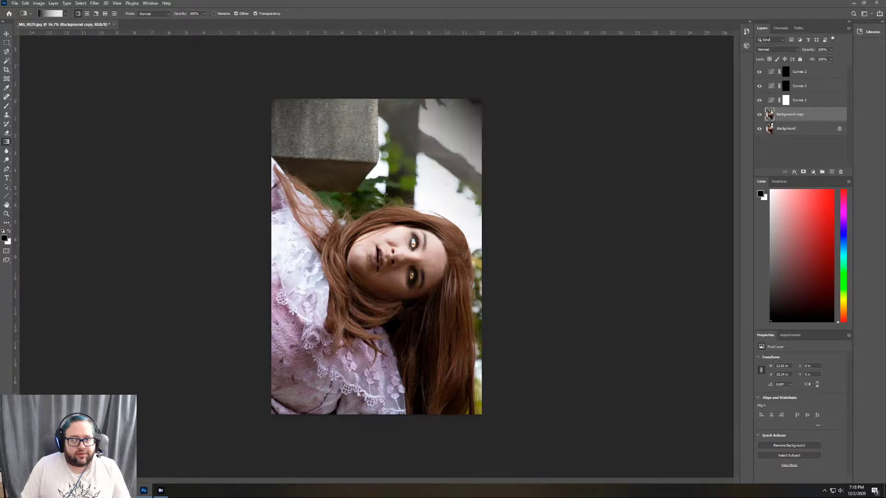
pyautogui.click(26, 4)
pyautogui.click(40, 18)
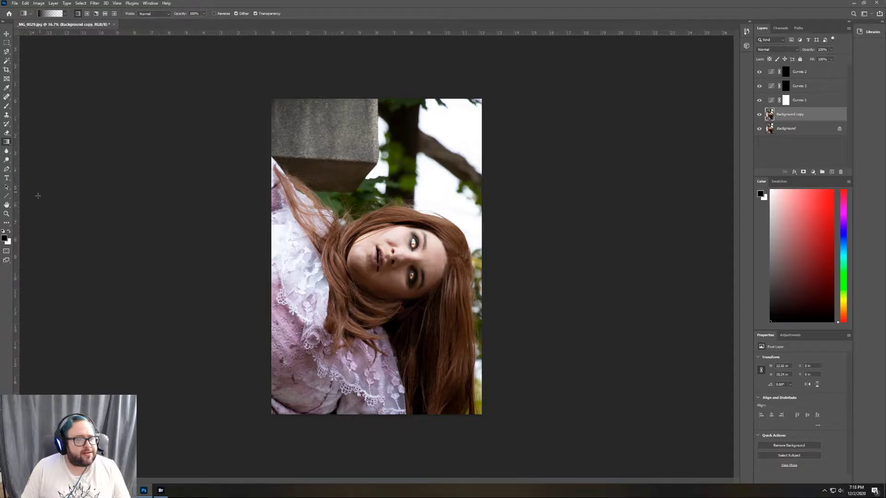
# - Apply the Foreground to Transparent preset from the Basics gradients and try a short linear gradient in the photo's upper-right corner
pyautogui.click(51, 14)
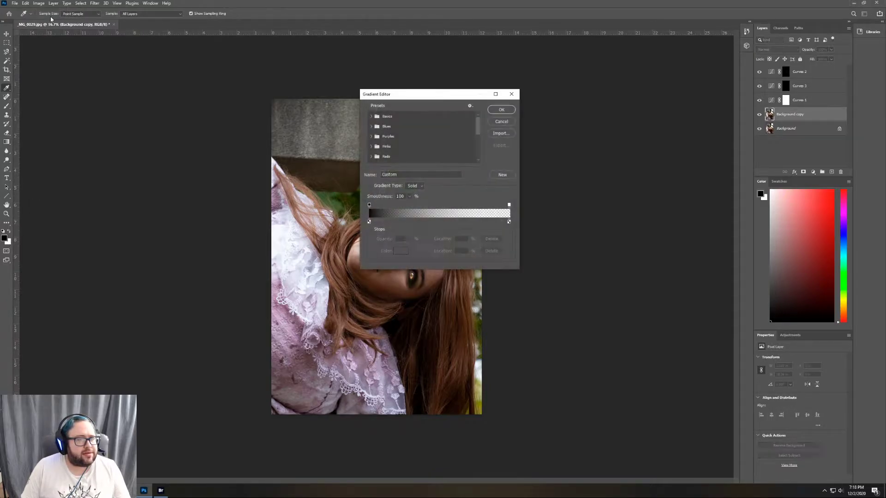
pyautogui.click(371, 116)
pyautogui.click(390, 126)
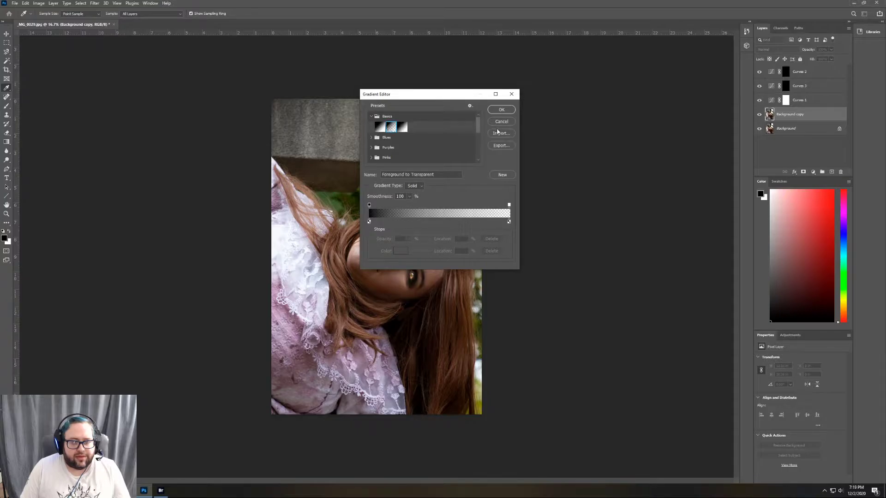
pyautogui.click(502, 110)
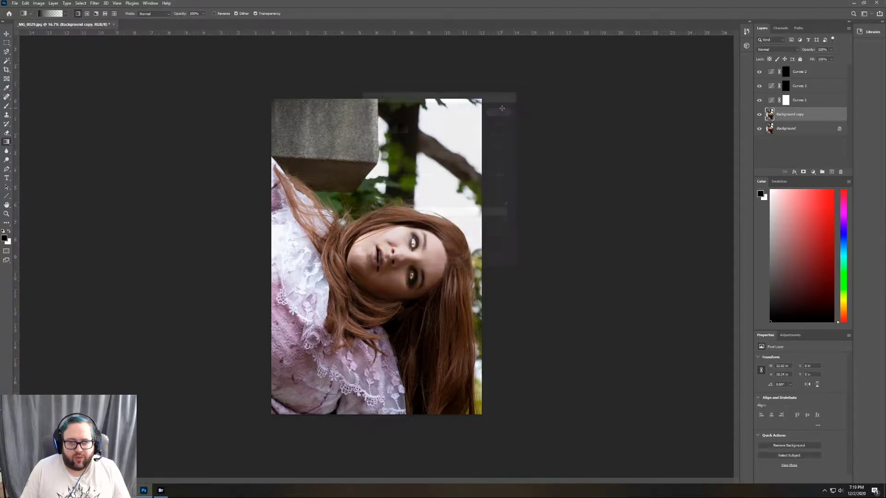
pyautogui.moveTo(500, 87); pyautogui.dragTo(418, 159)
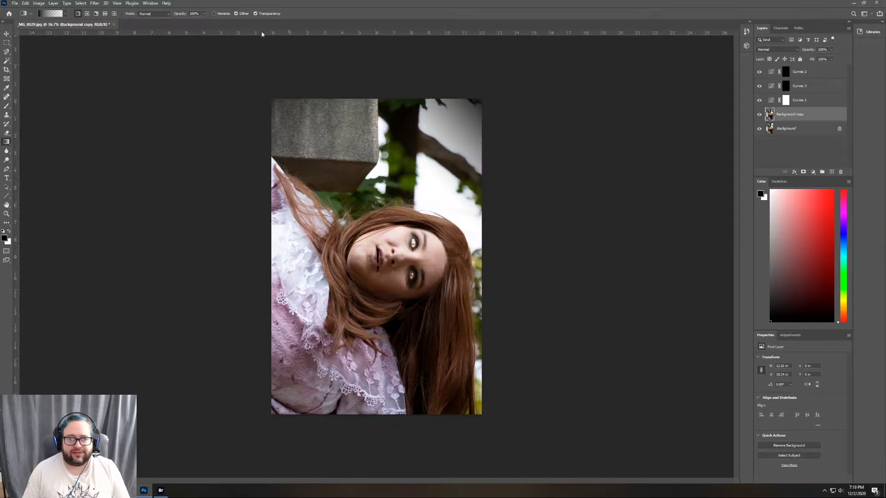
# - Replace the short gradient with a longer one at the upper-right corner and darken the other three corners with inward black-to-transparent gradients
pyautogui.click(26, 3)
pyautogui.click(41, 10)
pyautogui.moveTo(490, 87); pyautogui.dragTo(378, 189)
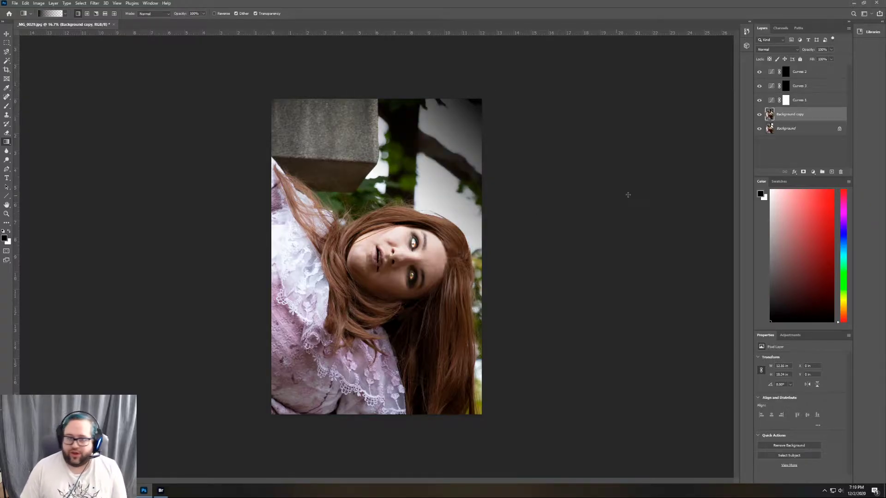
pyautogui.moveTo(254, 86); pyautogui.dragTo(342, 171)
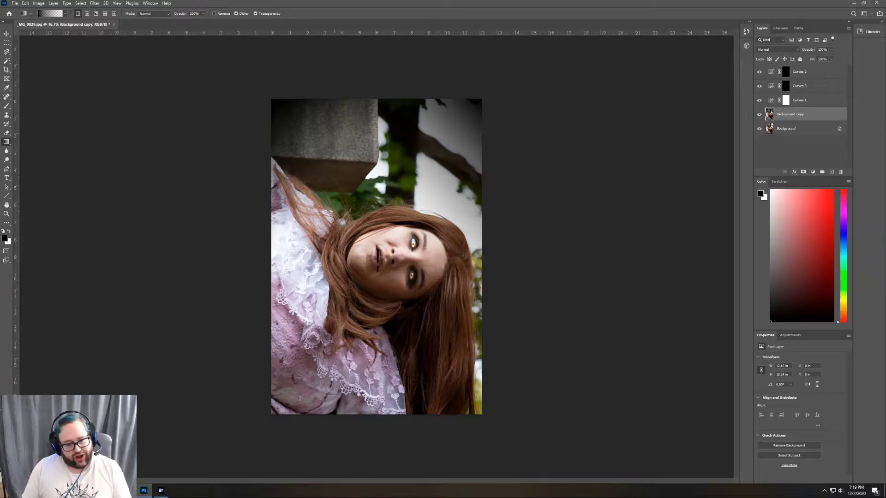
pyautogui.moveTo(261, 430); pyautogui.dragTo(323, 344)
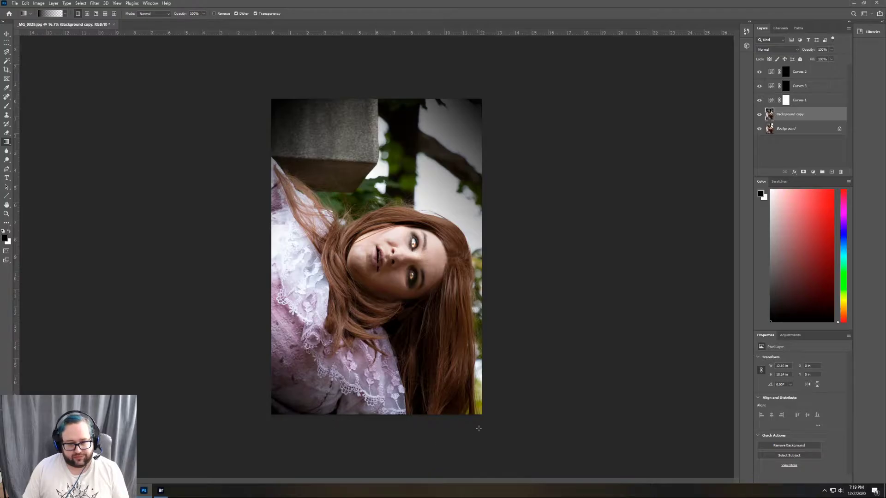
pyautogui.moveTo(493, 425); pyautogui.dragTo(413, 331)
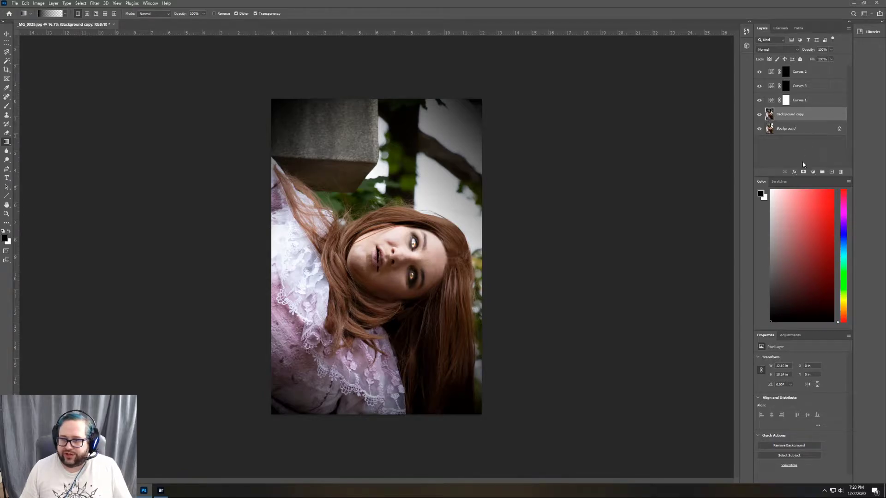
# - Add a Hue/Saturation adjustment layer at the top of the layer stack and clip it to the Curves 2 layer
pyautogui.click(790, 335)
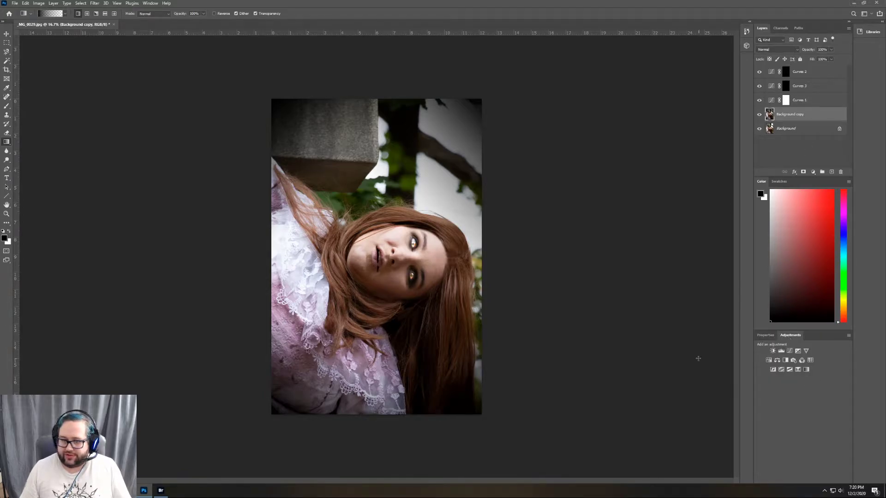
pyautogui.click(768, 360)
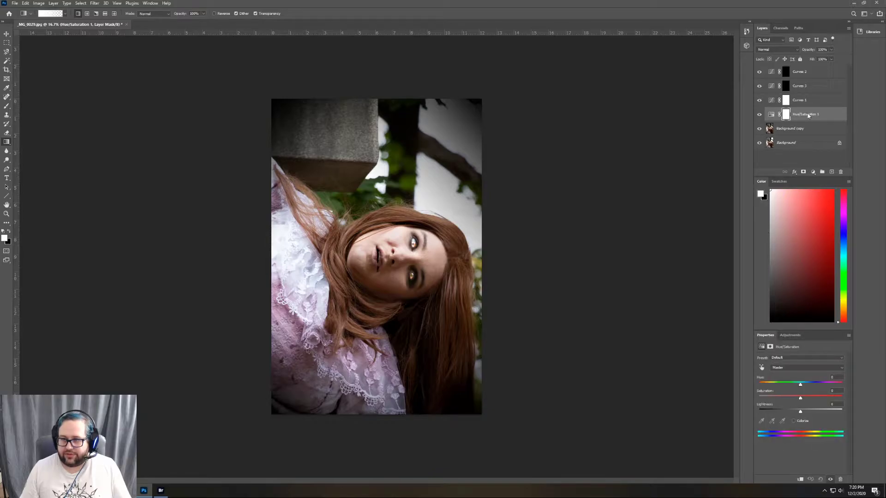
pyautogui.moveTo(809, 115); pyautogui.dragTo(808, 69)
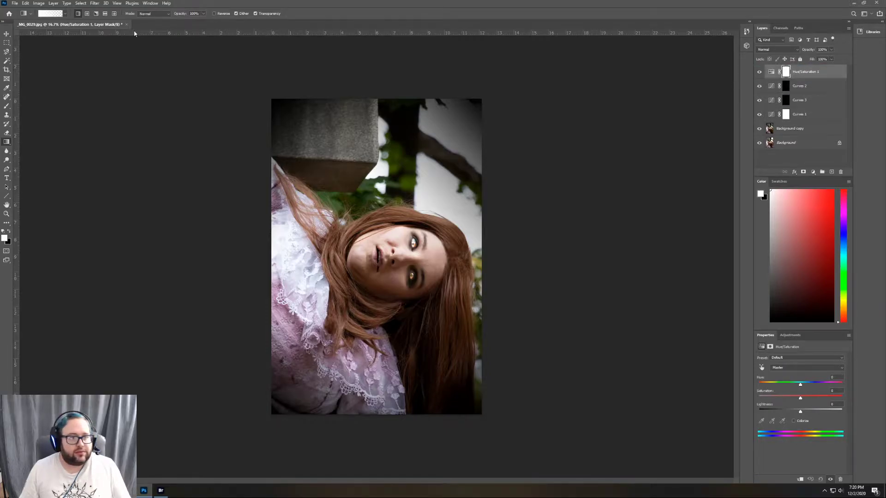
pyautogui.click(7, 214)
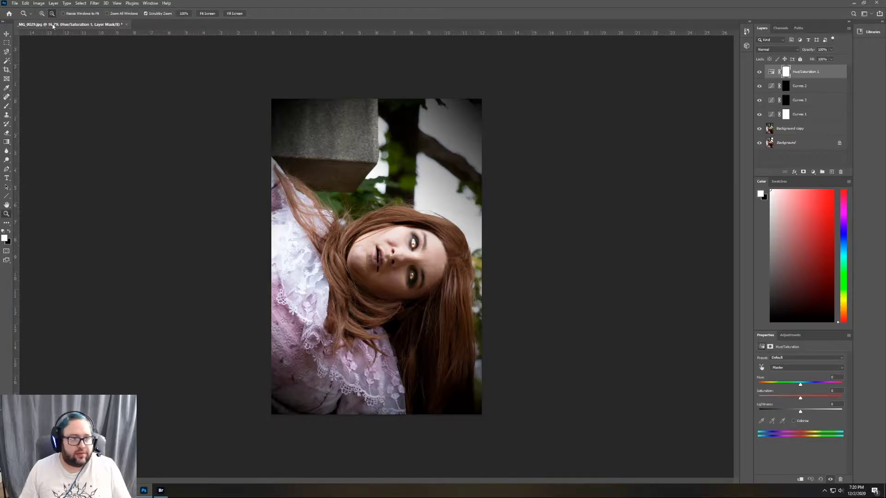
pyautogui.click(413, 247)
pyautogui.moveTo(413, 247); pyautogui.dragTo(623, 188)
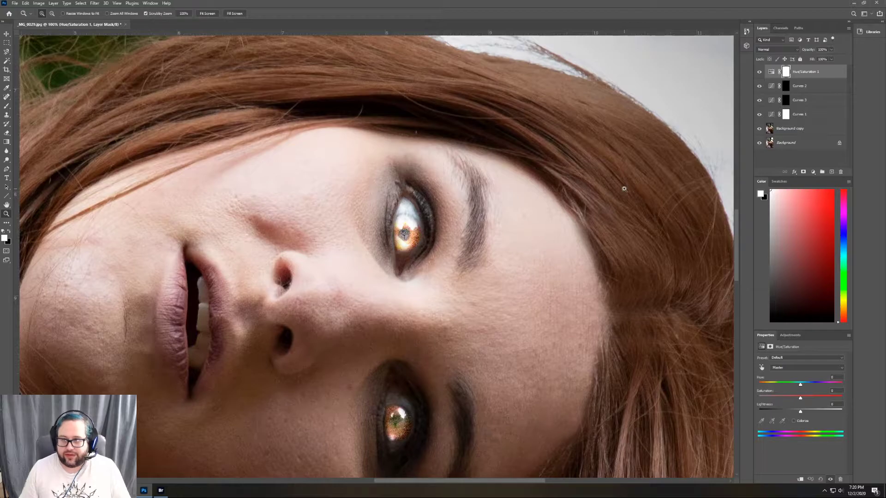
pyautogui.keyDown('alt'); pyautogui.click(824, 77); pyautogui.keyUp('alt')
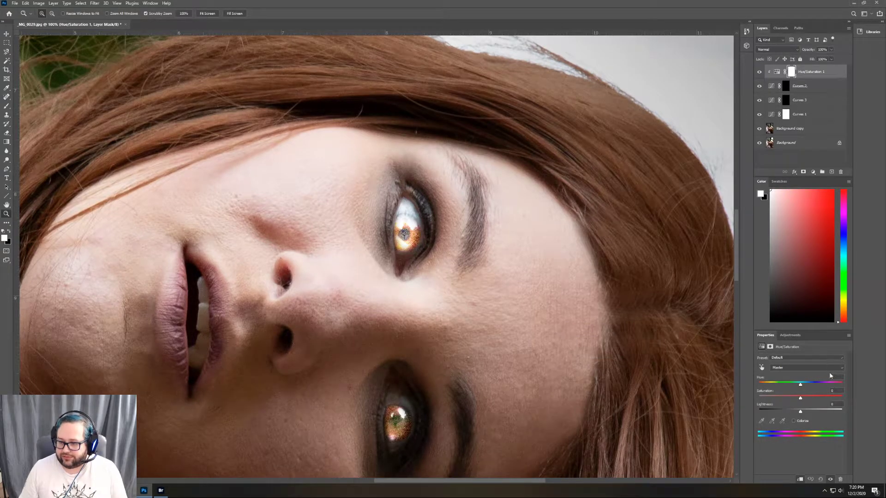
# - Try changing the saturation of the Reds range in the clipped Hue/Saturation layer
pyautogui.click(808, 367)
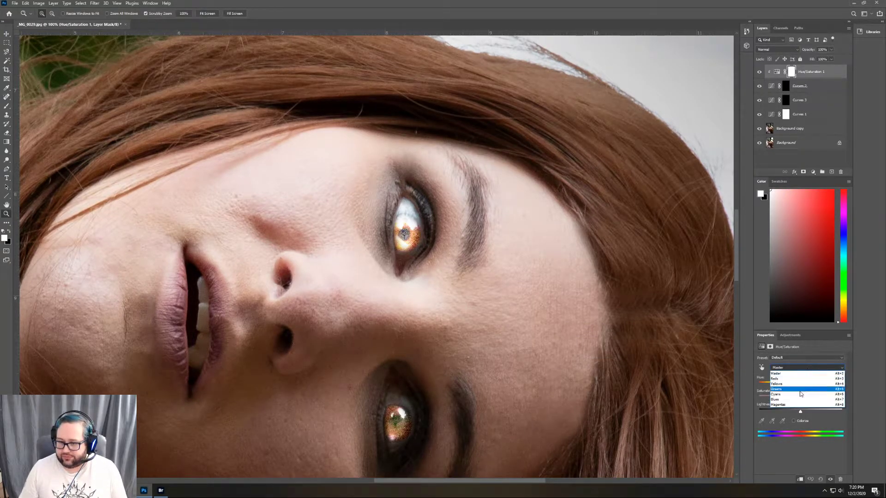
pyautogui.click(798, 376)
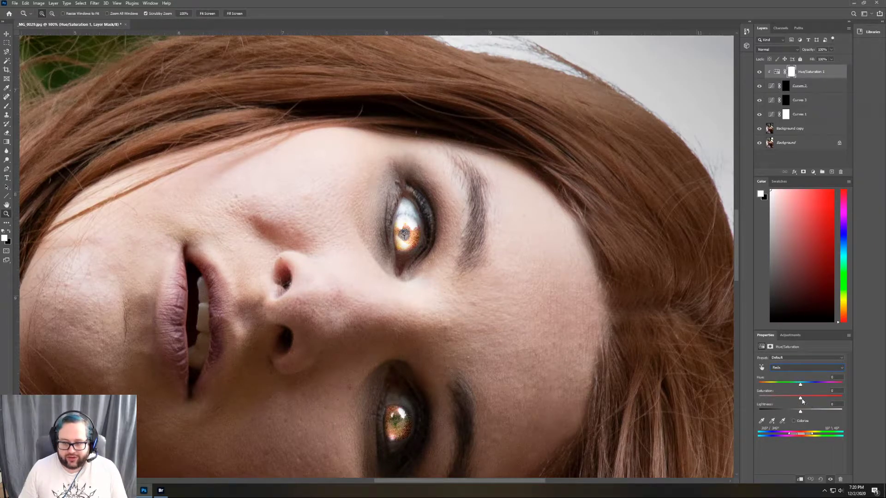
pyautogui.moveTo(802, 400)
pyautogui.mouseDown()
pyautogui.moveTo(829, 402)
pyautogui.moveTo(802, 401)
pyautogui.mouseUp()
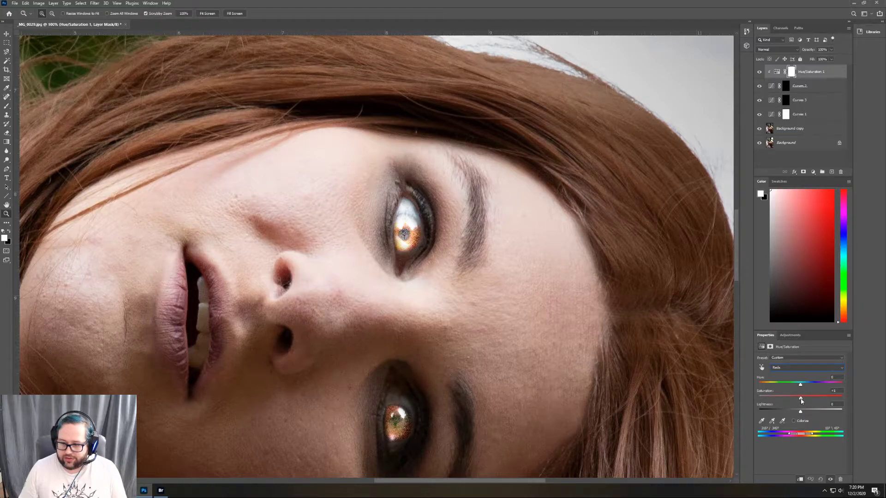
# - Test the Master saturation at its -100 and +100 extremes and settle on a slight reduction of about -15
pyautogui.click(803, 369)
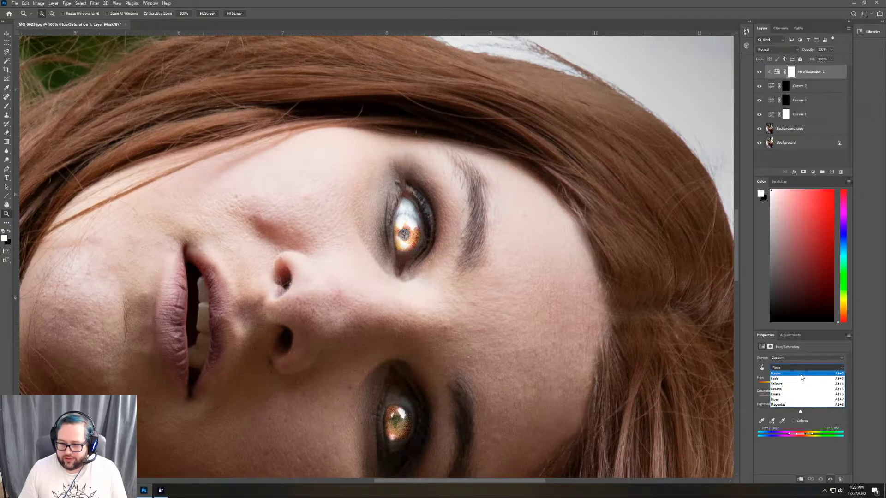
pyautogui.click(801, 377)
pyautogui.moveTo(801, 400)
pyautogui.mouseDown()
pyautogui.moveTo(759, 400)
pyautogui.moveTo(803, 400)
pyautogui.moveTo(794, 402)
pyautogui.mouseUp()
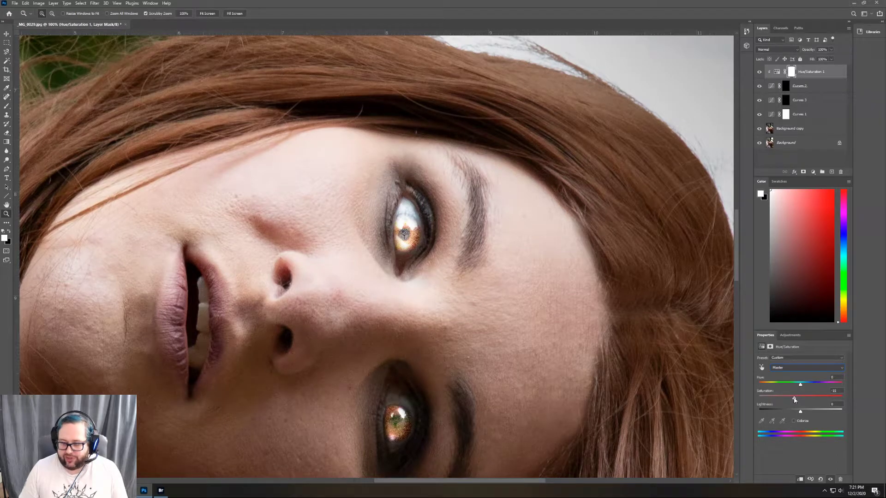
pyautogui.moveTo(794, 399); pyautogui.dragTo(754, 396)
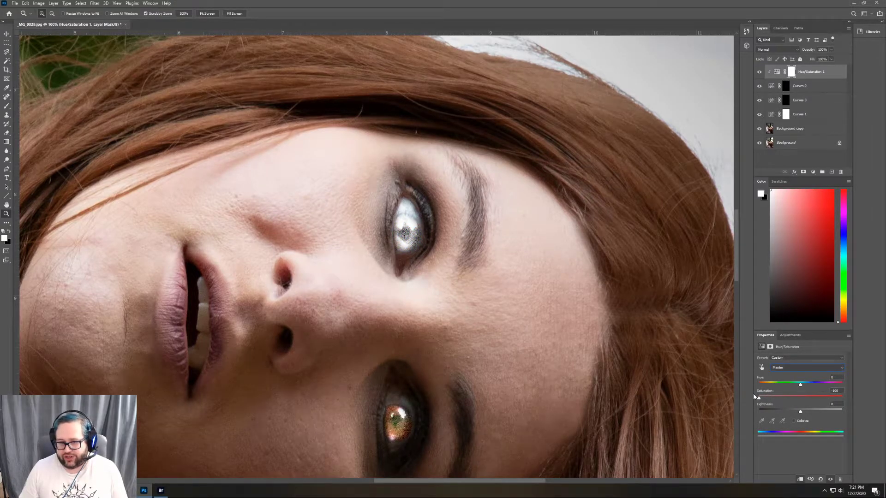
pyautogui.moveTo(755, 397); pyautogui.dragTo(816, 395)
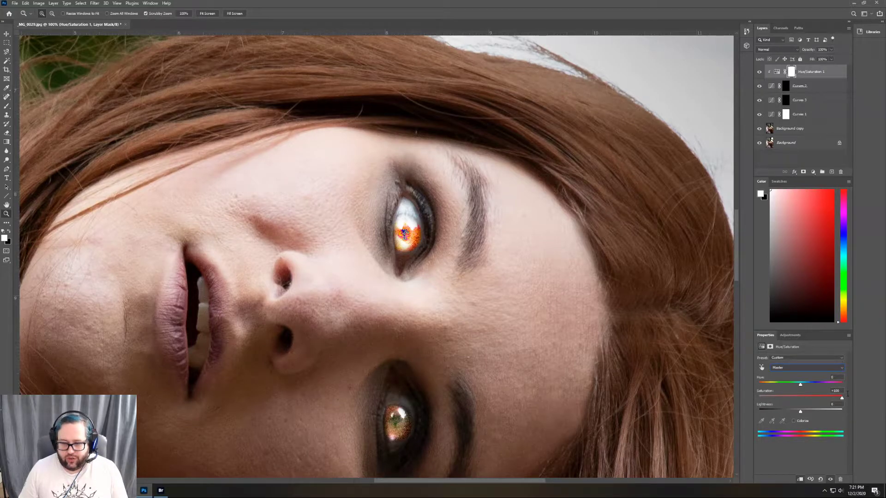
pyautogui.moveTo(842, 398); pyautogui.dragTo(794, 399)
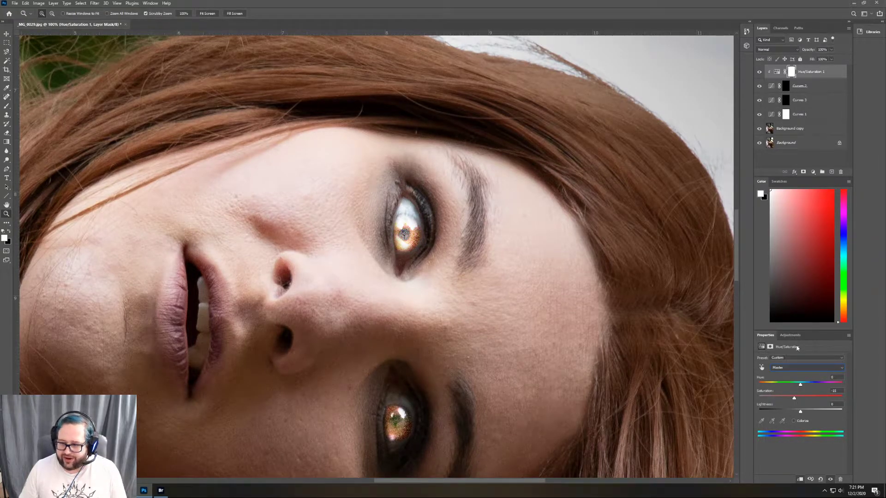
# - Raise the Reds saturation to about +45 and shift the Reds hue slightly negative for a redder upper iris
pyautogui.click(841, 368)
pyautogui.click(786, 380)
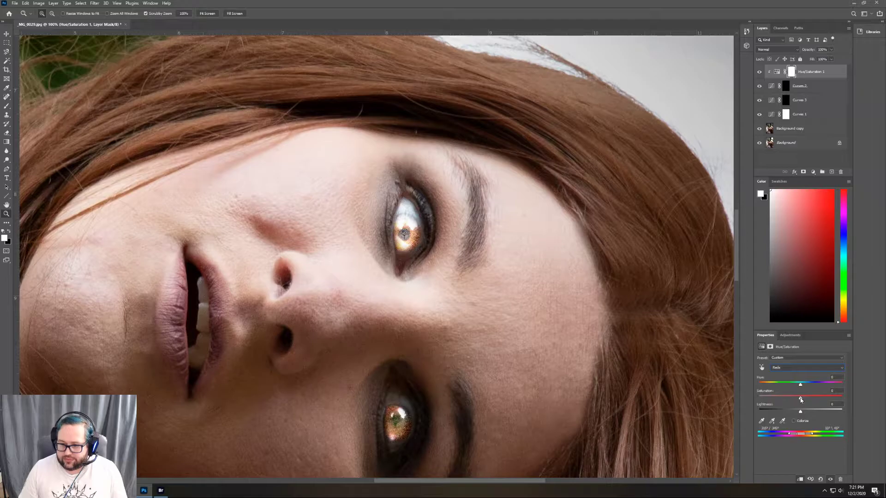
pyautogui.moveTo(801, 399)
pyautogui.mouseDown()
pyautogui.moveTo(820, 399)
pyautogui.moveTo(796, 387)
pyautogui.mouseUp()
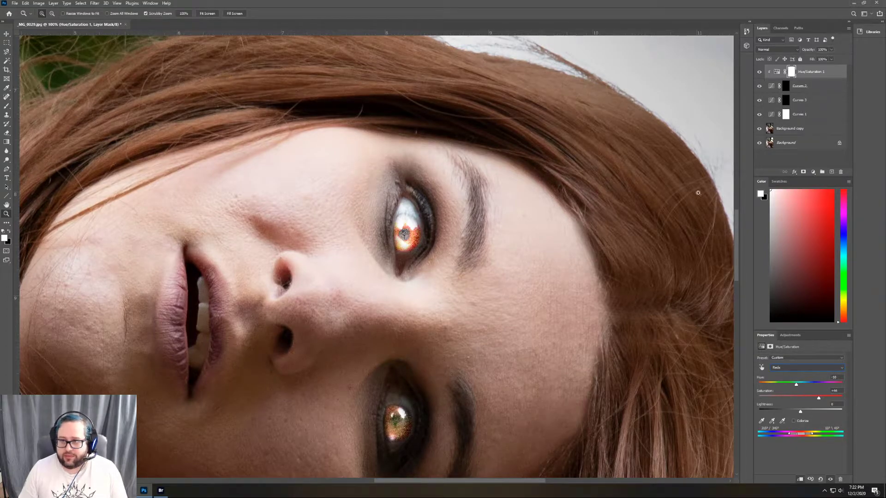
# - Paint the upper eye's pupil black on the Curves 2 layer mask with a 40 px soft brush to remove its glow
pyautogui.click(822, 87)
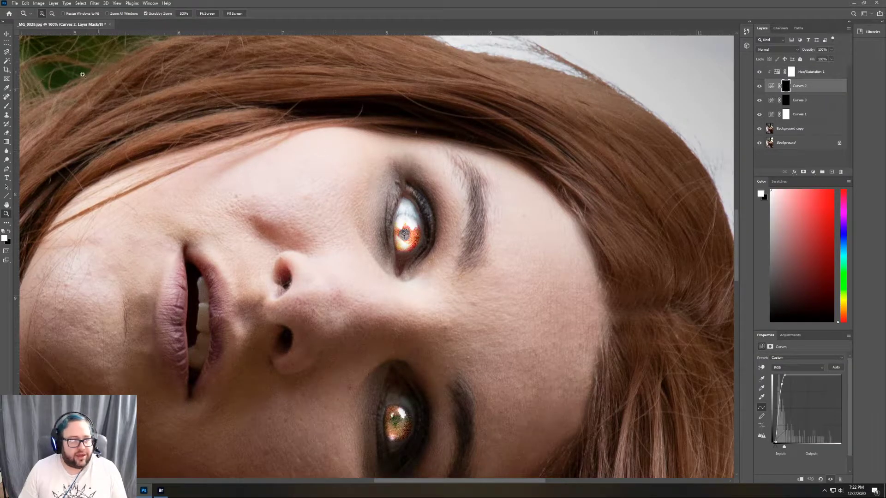
pyautogui.click(7, 107)
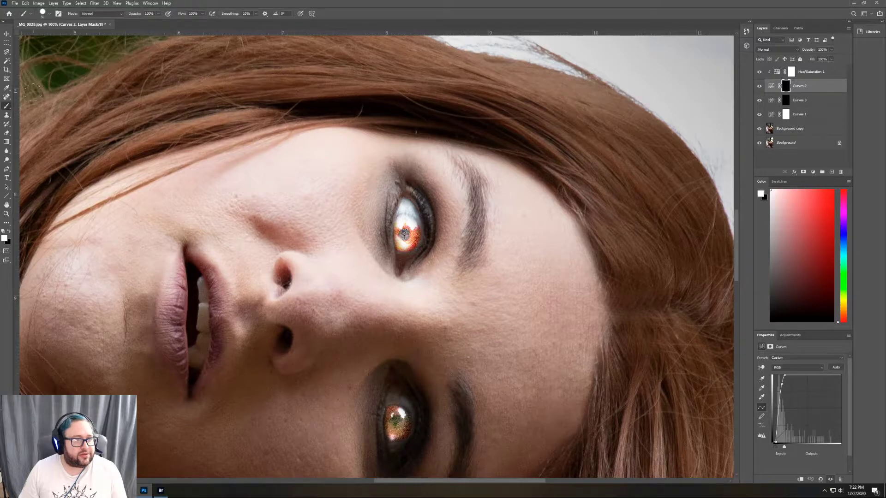
pyautogui.click(49, 13)
pyautogui.moveTo(82, 52)
pyautogui.mouseDown()
pyautogui.moveTo(41, 53)
pyautogui.moveTo(45, 36)
pyautogui.mouseUp()
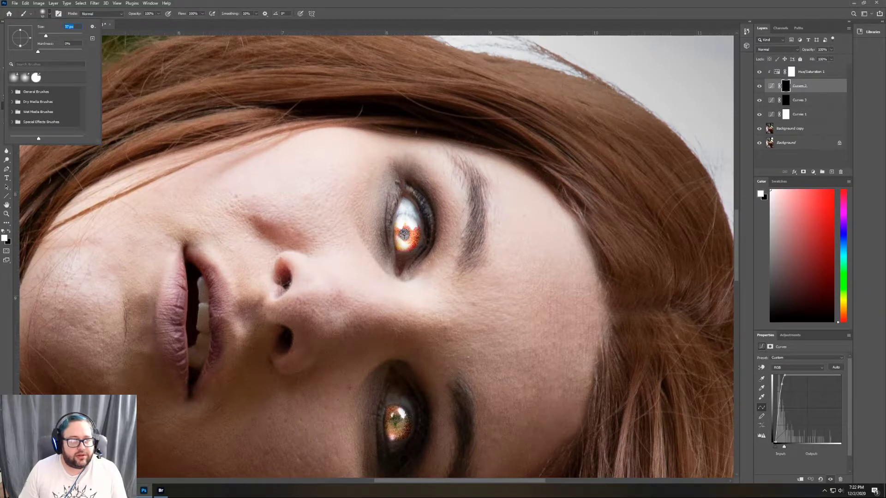
pyautogui.write('40')
pyautogui.press('Return')
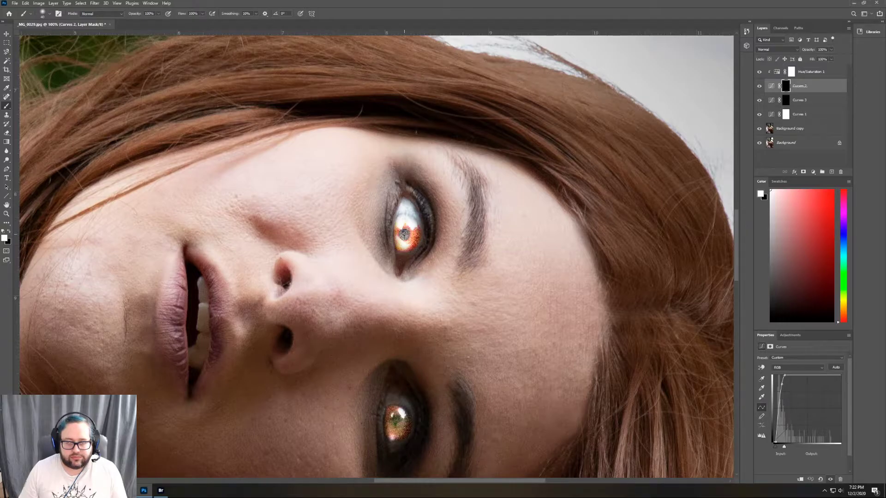
pyautogui.click(10, 232)
pyautogui.scroll(-2, 575, 291)
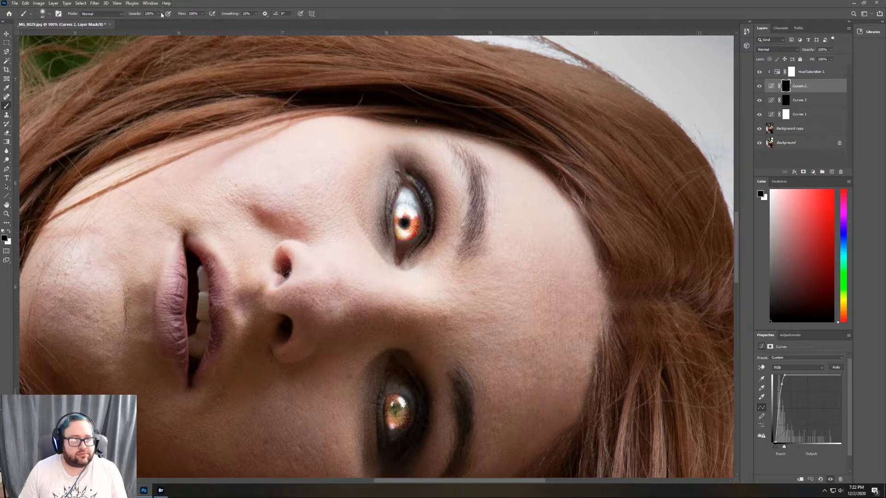
# - Paint the lower eye's pupil black on the Curves 3 layer mask and add a Hue/Saturation adjustment layer directly above that layer
pyautogui.click(816, 99)
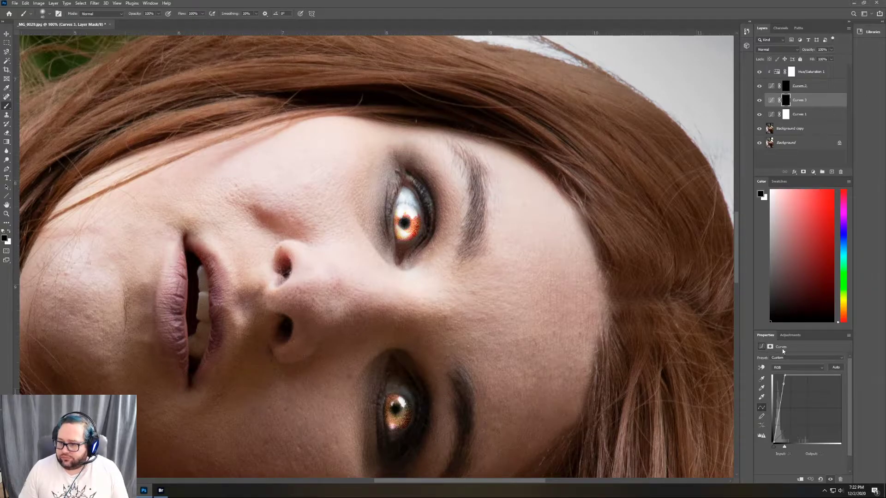
pyautogui.click(789, 335)
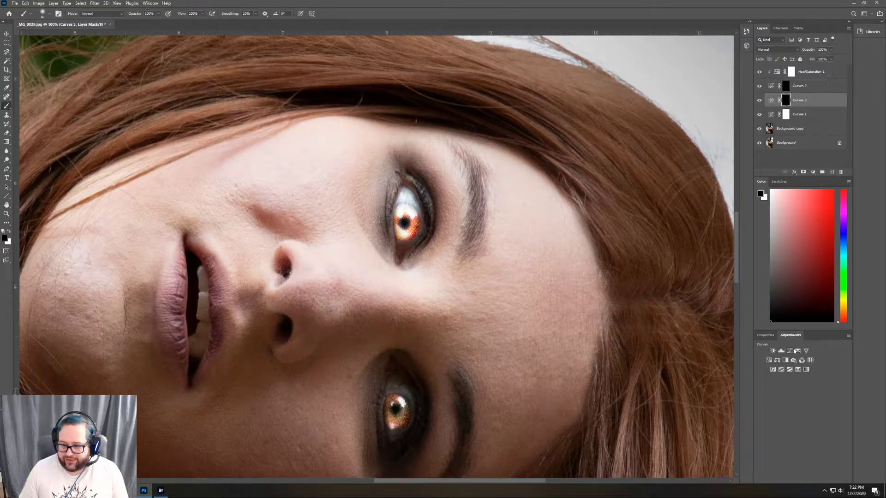
pyautogui.click(768, 362)
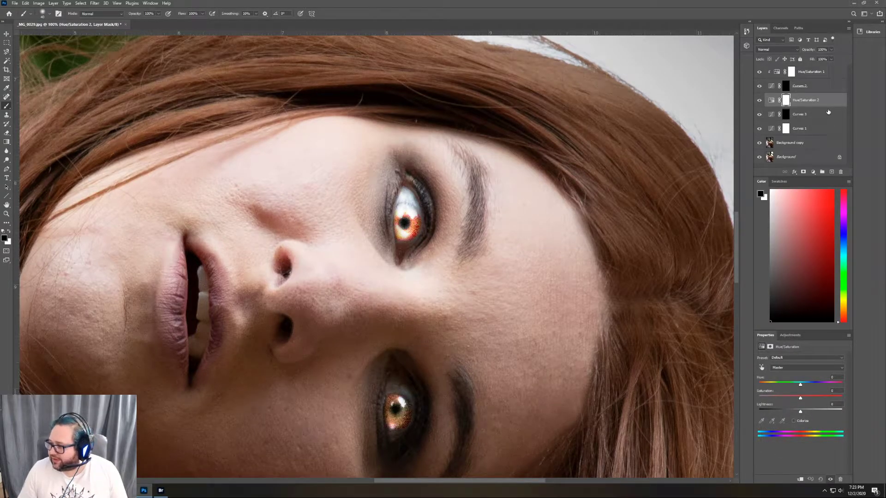
# - Clip the Hue/Saturation 2 layer to Curves 3 and reduce its Master saturation to about -15
pyautogui.moveTo(828, 112); pyautogui.dragTo(832, 108)
pyautogui.hotkey('ctrl', 'alt', 'g')
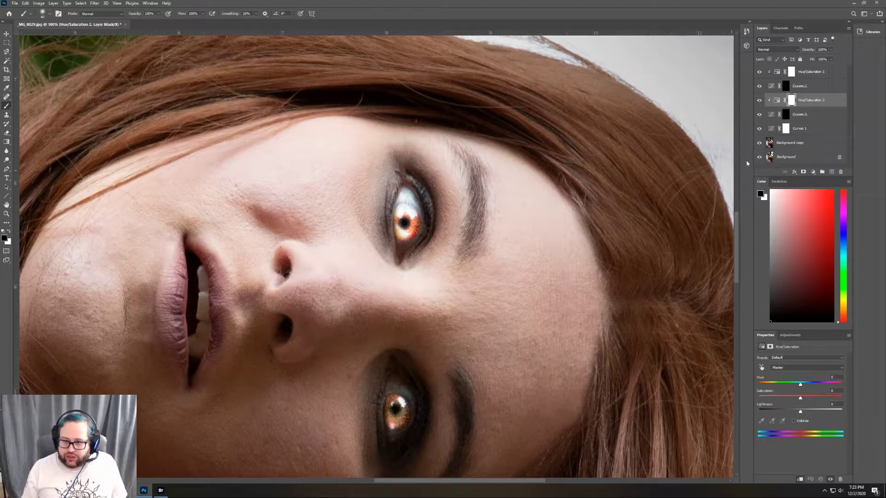
pyautogui.scroll(-2, 663, 175)
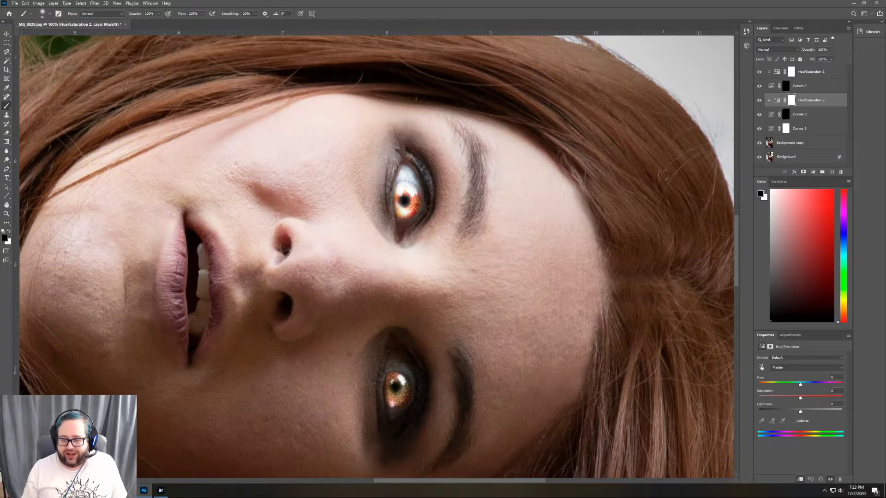
pyautogui.scroll(-1, 663, 174)
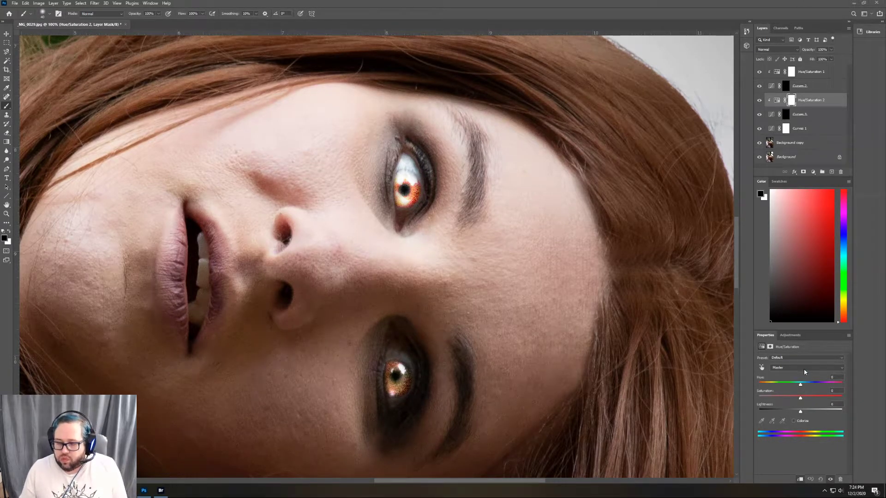
pyautogui.click(842, 368)
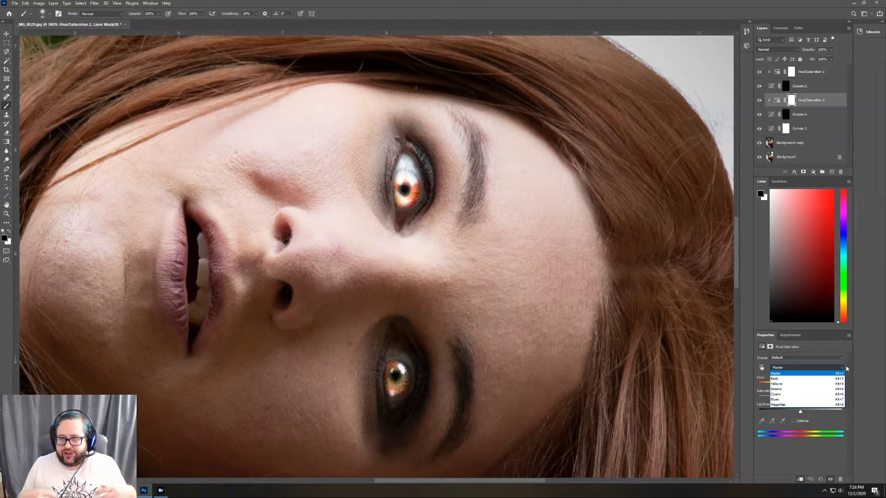
pyautogui.click(789, 375)
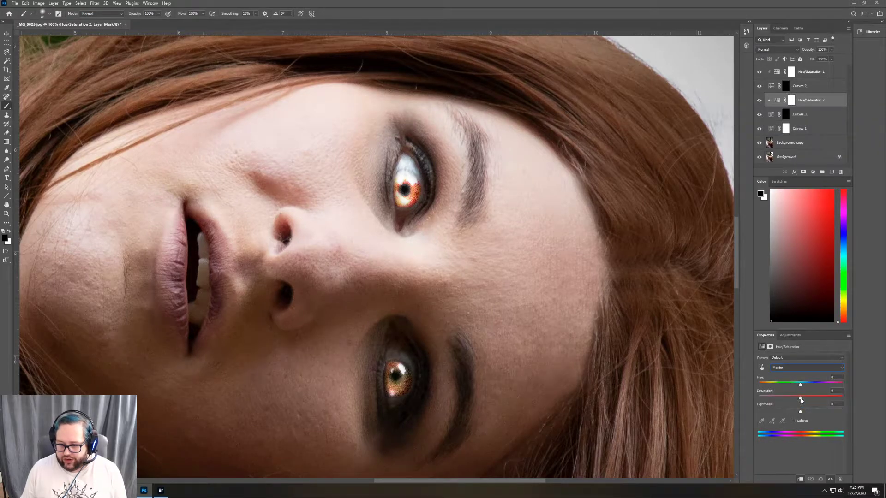
pyautogui.moveTo(800, 400); pyautogui.dragTo(794, 400)
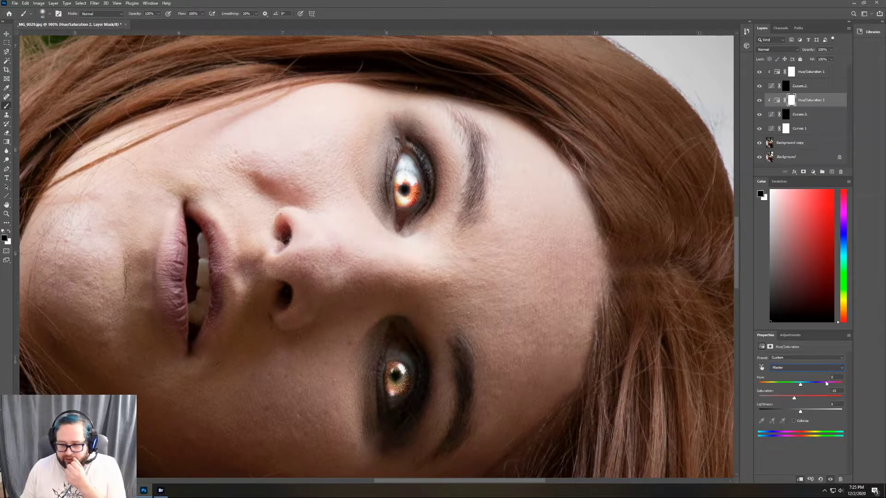
# - Raise the Reds saturation of Hue/Saturation 2 to about +52 and shift the Reds hue slightly negative for a redder lower iris
pyautogui.click(801, 368)
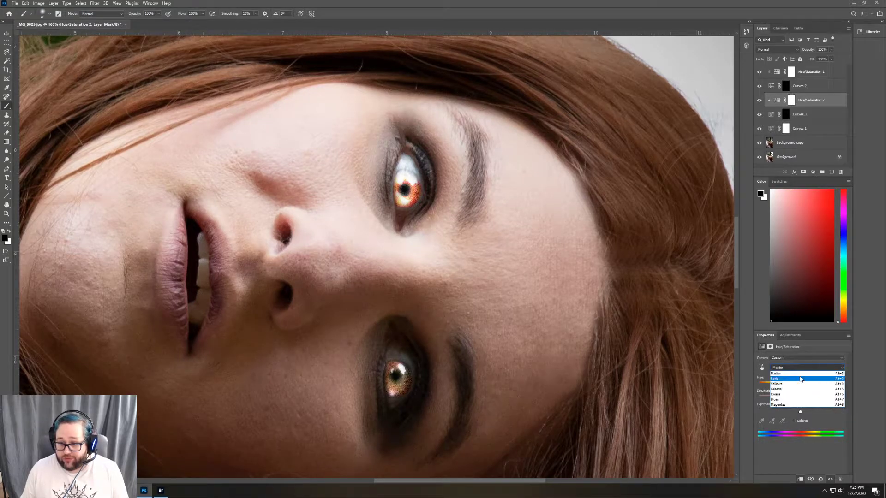
pyautogui.click(800, 379)
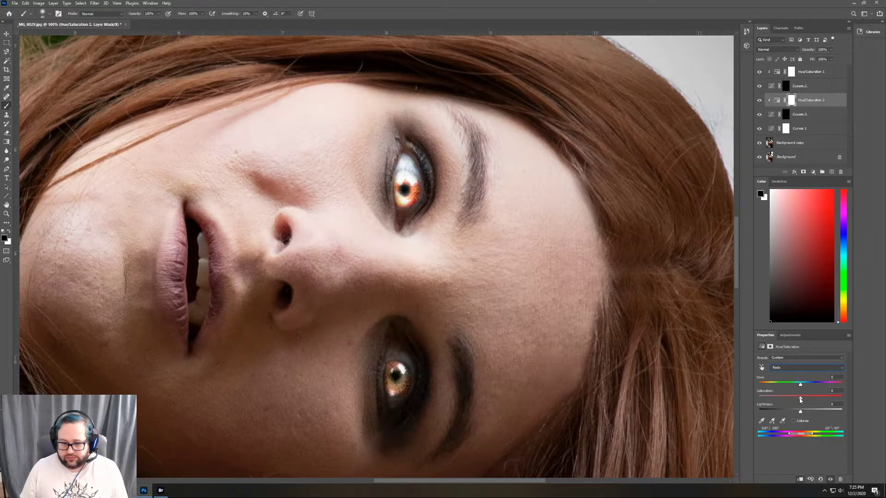
pyautogui.moveTo(799, 400); pyautogui.dragTo(822, 400)
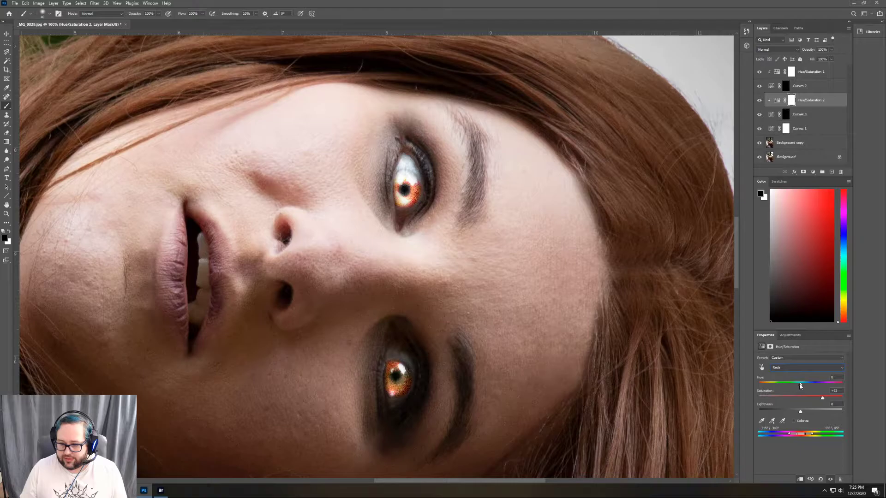
pyautogui.moveTo(801, 386); pyautogui.dragTo(797, 387)
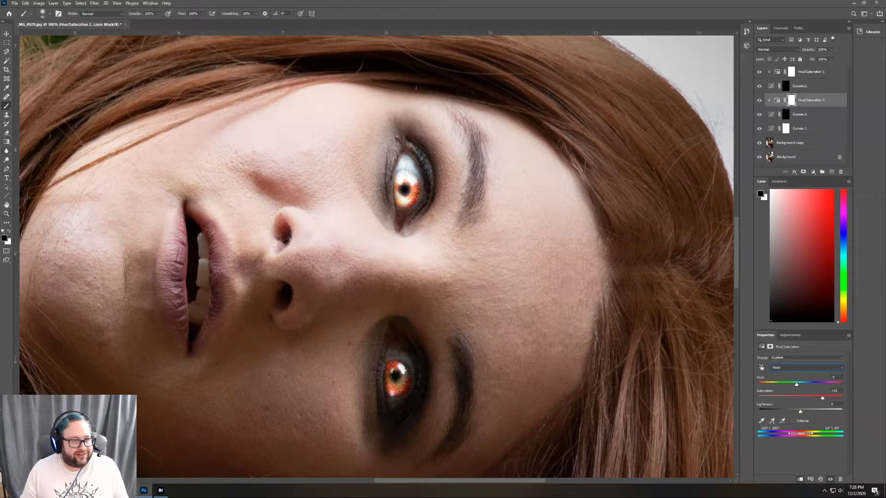
# - Add a Hue/Saturation adjustment layer and place it between Curves 1 and Background copy, with the whole photo in view
pyautogui.click(8, 214)
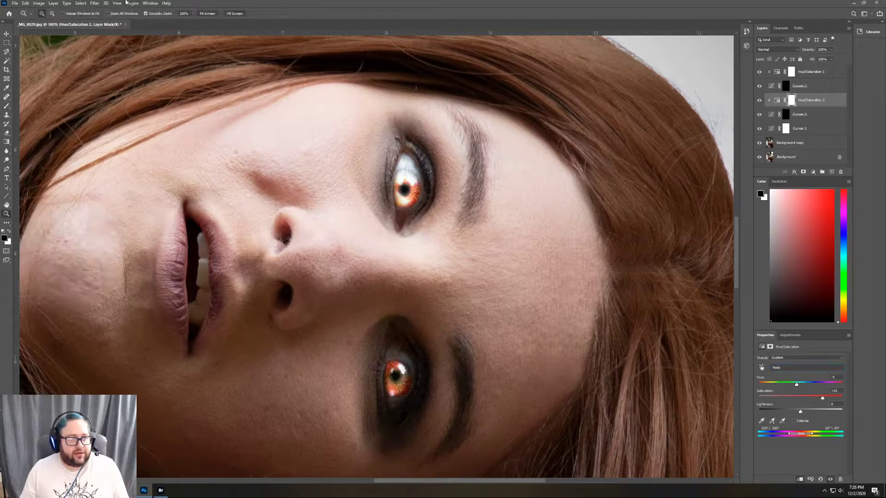
pyautogui.click(208, 13)
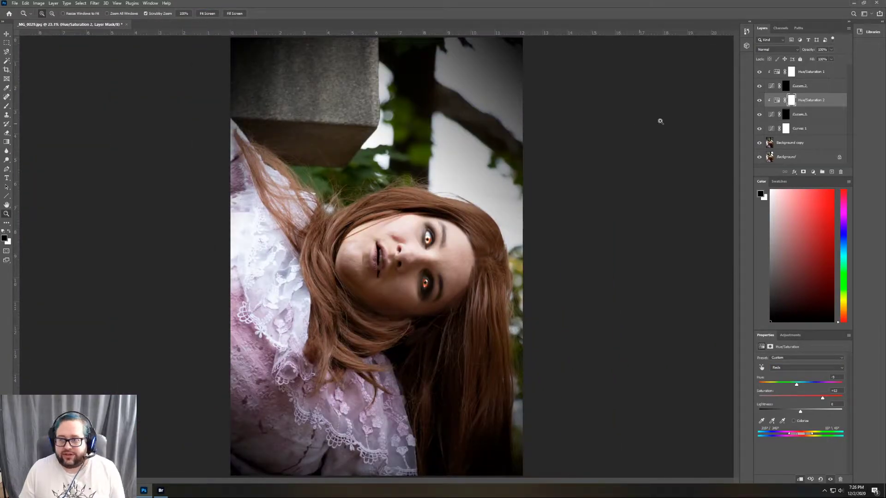
pyautogui.click(819, 72)
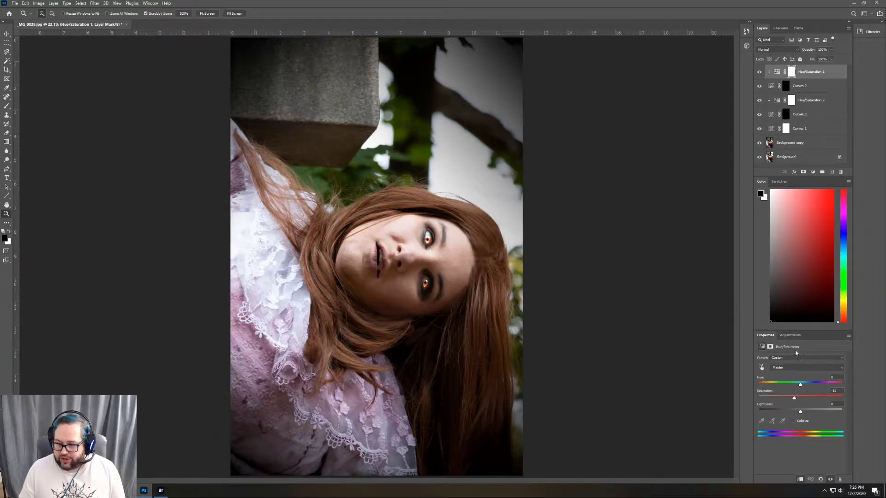
pyautogui.click(790, 335)
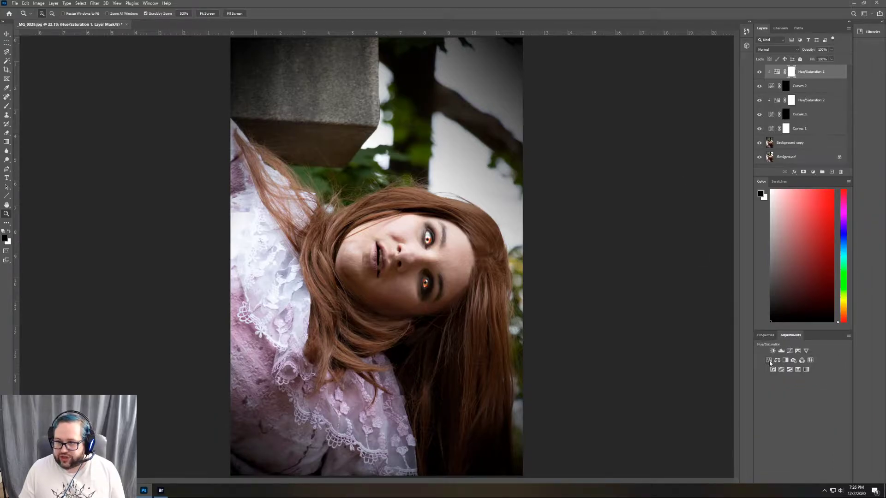
pyautogui.click(768, 361)
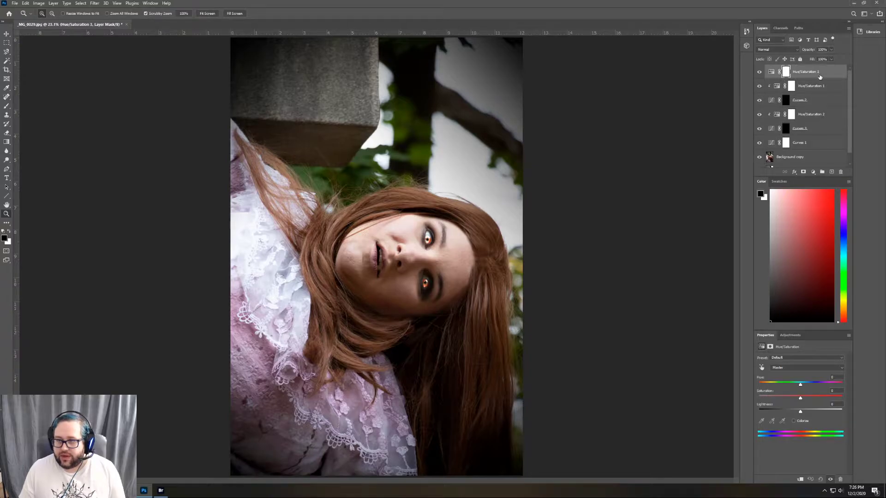
pyautogui.moveTo(820, 73); pyautogui.dragTo(828, 143)
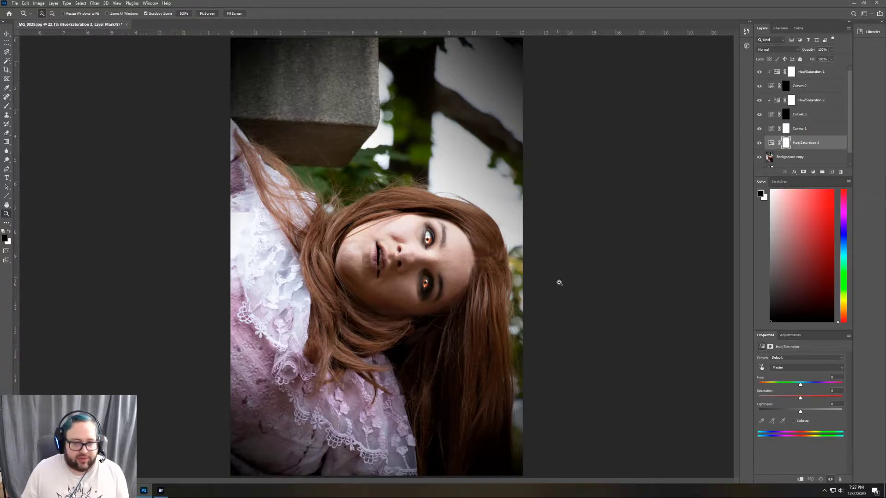
# - Desaturate the foliage by setting the Greens saturation to -100 and the Yellows saturation to about -45
pyautogui.click(802, 368)
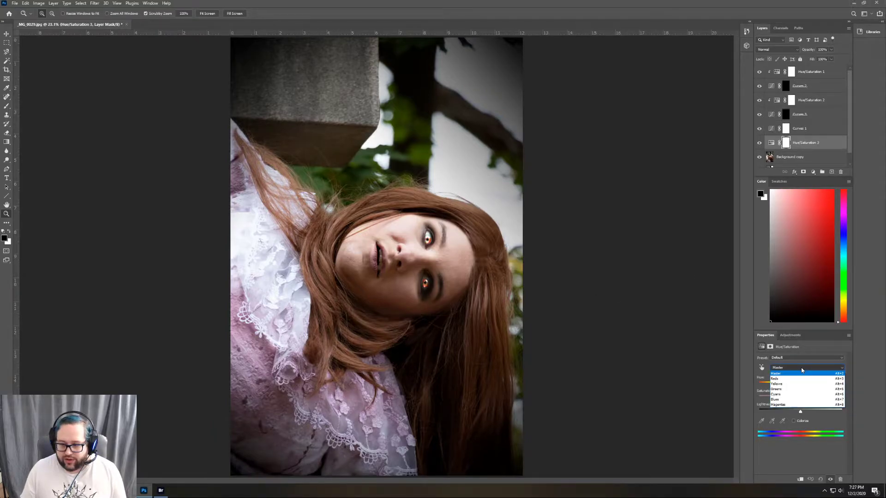
pyautogui.click(790, 389)
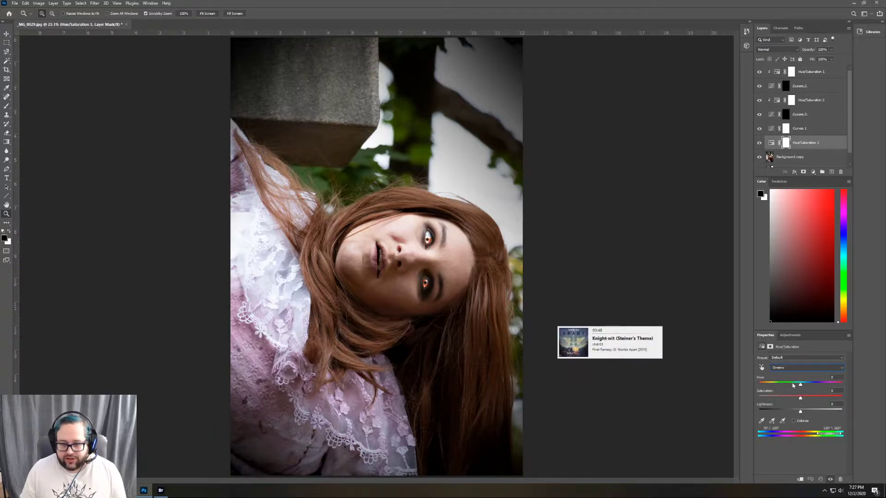
pyautogui.moveTo(800, 398); pyautogui.dragTo(750, 402)
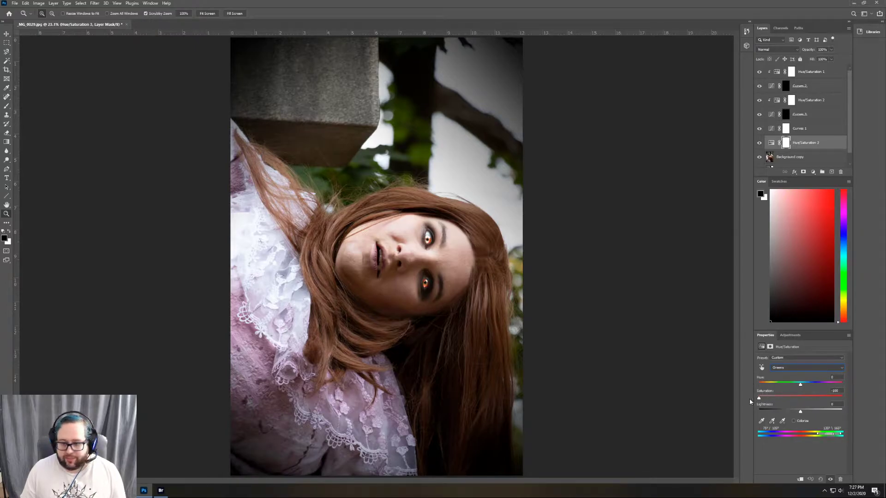
pyautogui.click(802, 367)
pyautogui.click(801, 385)
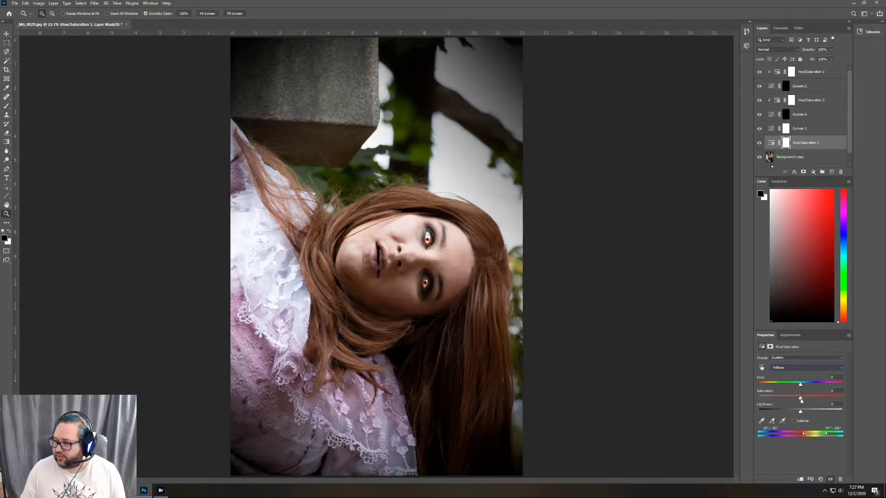
pyautogui.moveTo(801, 400); pyautogui.dragTo(782, 401)
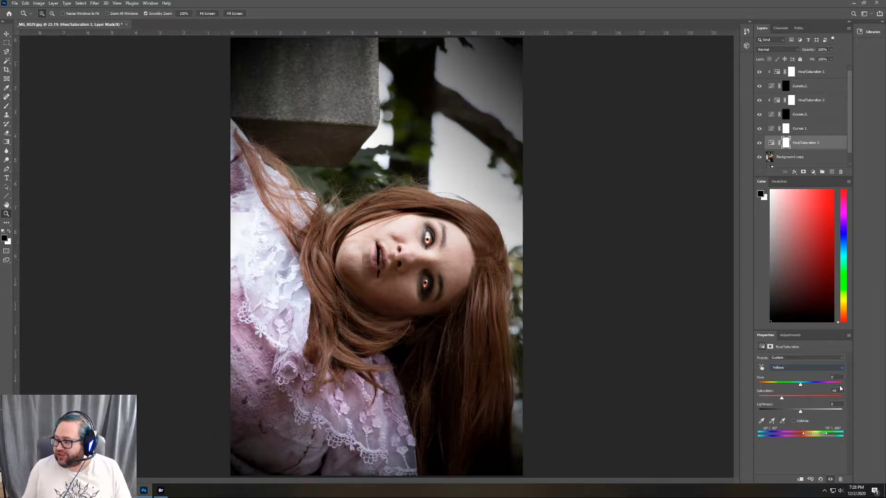
# - Mute the pink dress by setting the Magentas saturation to about -30 and the Magentas hue to about +67
pyautogui.click(814, 369)
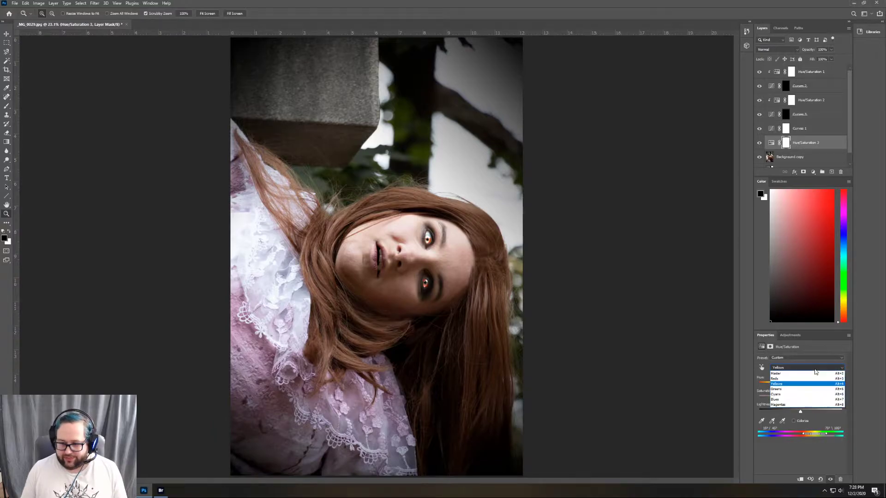
pyautogui.click(800, 406)
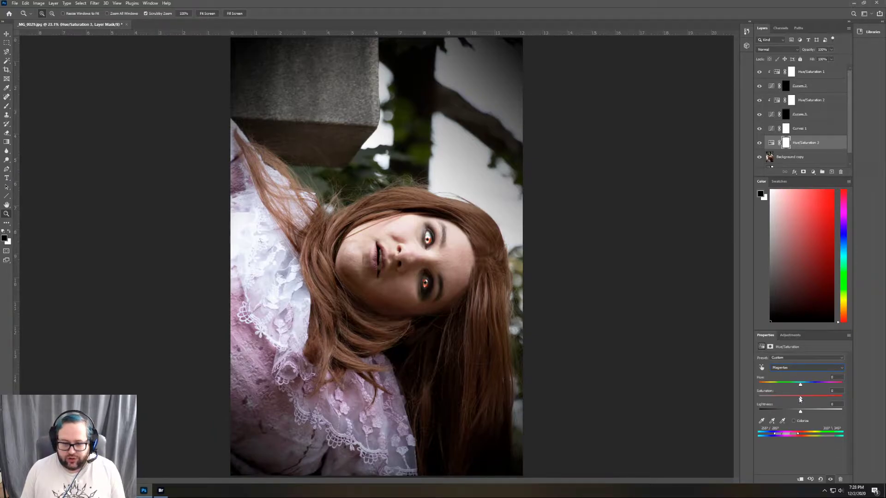
pyautogui.moveTo(800, 399)
pyautogui.mouseDown()
pyautogui.moveTo(857, 401)
pyautogui.moveTo(729, 404)
pyautogui.moveTo(790, 405)
pyautogui.mouseUp()
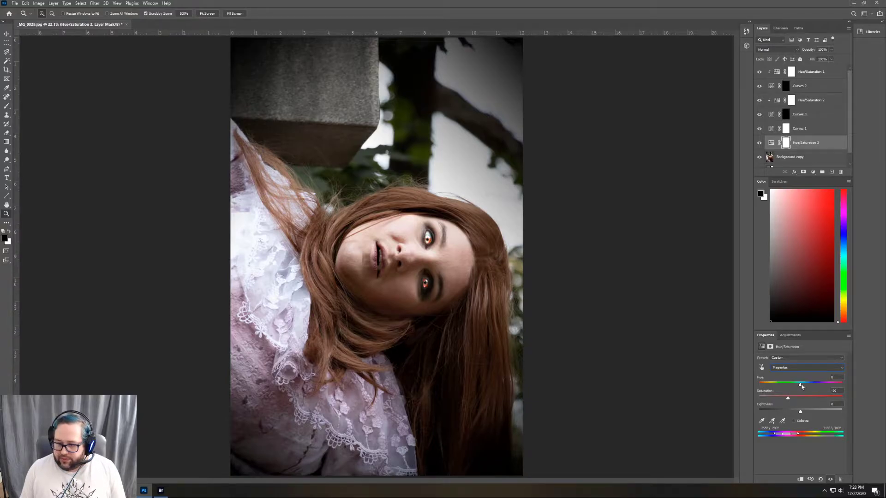
pyautogui.moveTo(801, 387); pyautogui.dragTo(822, 387)
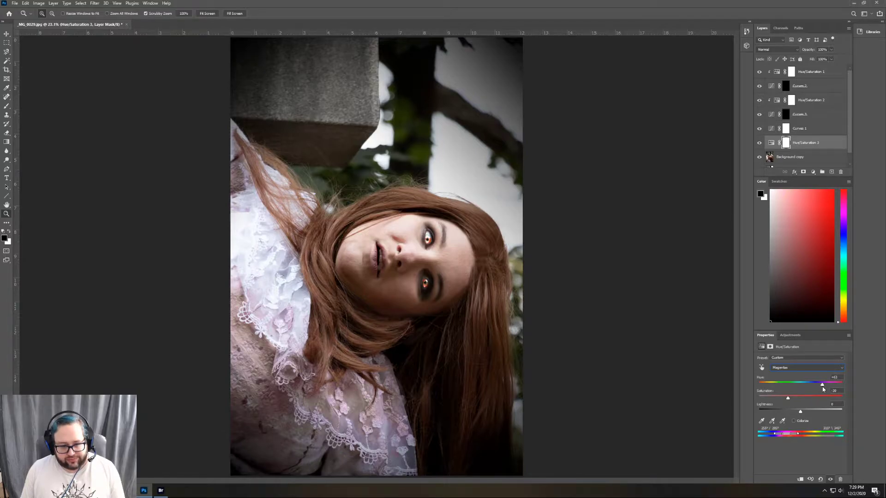
pyautogui.moveTo(822, 387); pyautogui.dragTo(816, 386)
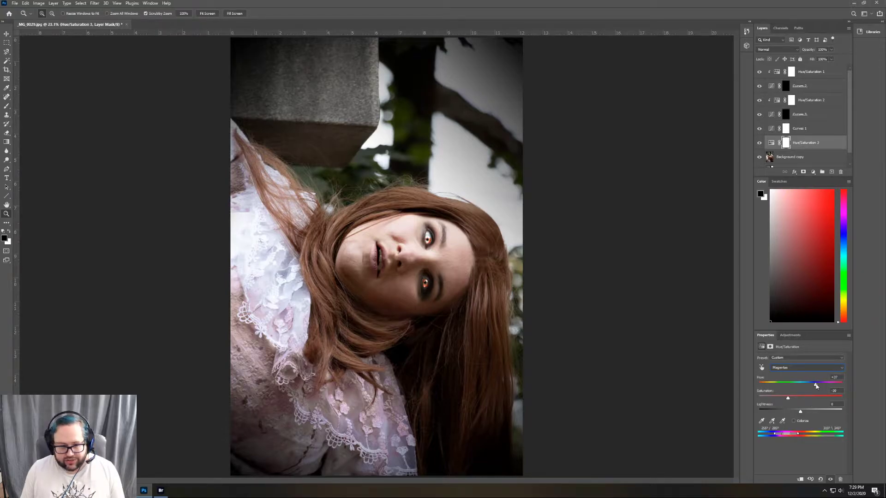
pyautogui.moveTo(788, 398); pyautogui.dragTo(791, 400)
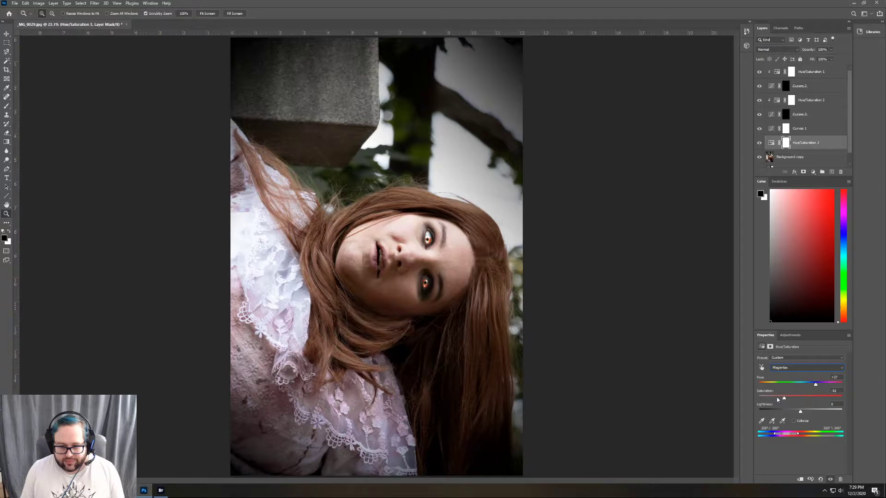
pyautogui.moveTo(779, 399); pyautogui.dragTo(788, 399)
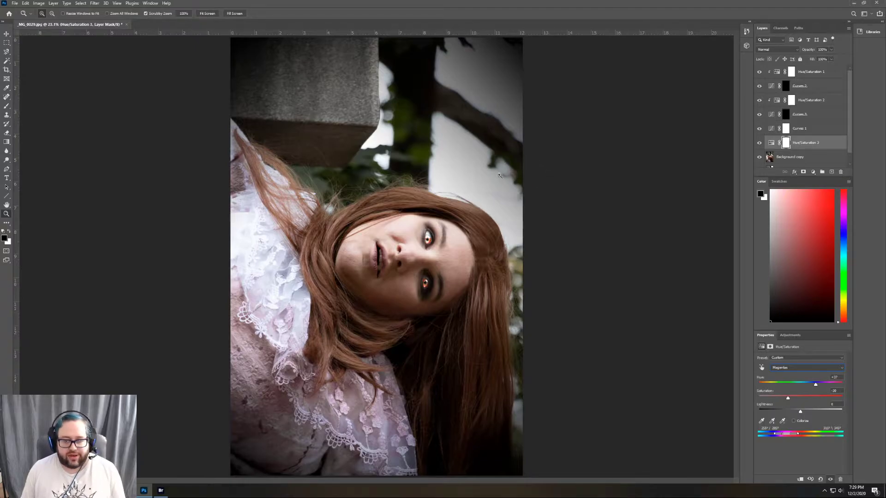
# - Test a change to the Reds saturation on the photo-wide Hue/Saturation 3 layer and reset it to 0
pyautogui.click(803, 367)
pyautogui.click(804, 369)
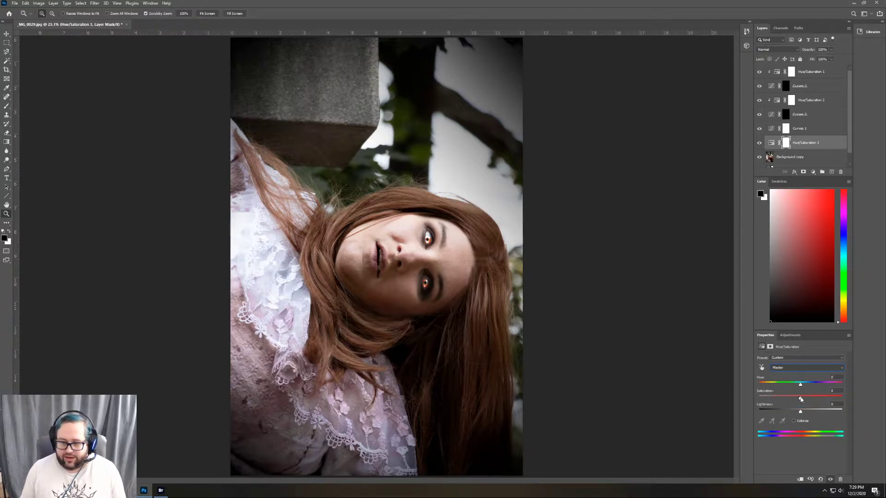
pyautogui.click(796, 368)
pyautogui.click(795, 381)
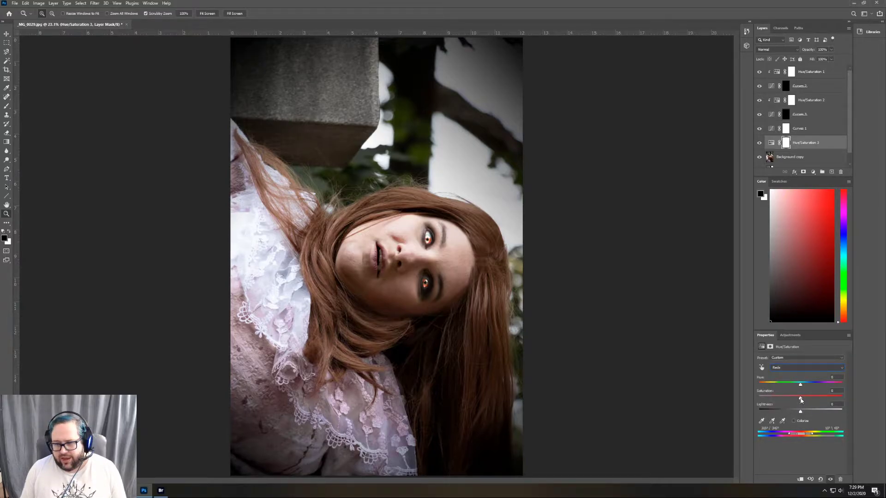
pyautogui.moveTo(800, 400)
pyautogui.mouseDown()
pyautogui.moveTo(841, 396)
pyautogui.moveTo(800, 398)
pyautogui.mouseUp()
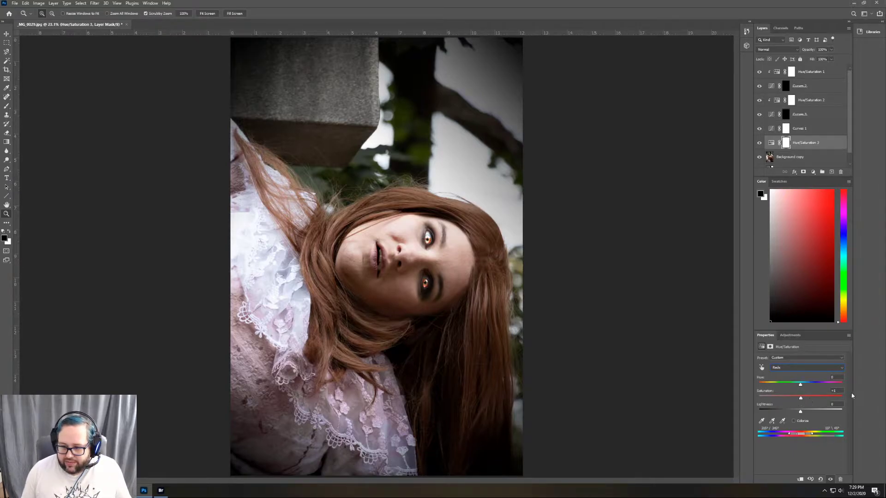
pyautogui.click(833, 391)
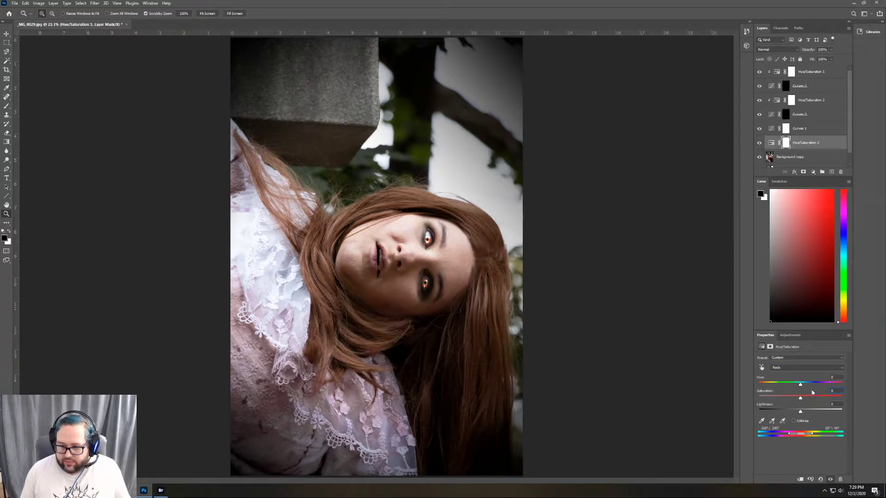
# - Reduce the Master saturation of Hue/Saturation 3 to about -15 and hide the layer to compare the photo without it
pyautogui.click(796, 372)
pyautogui.click(795, 369)
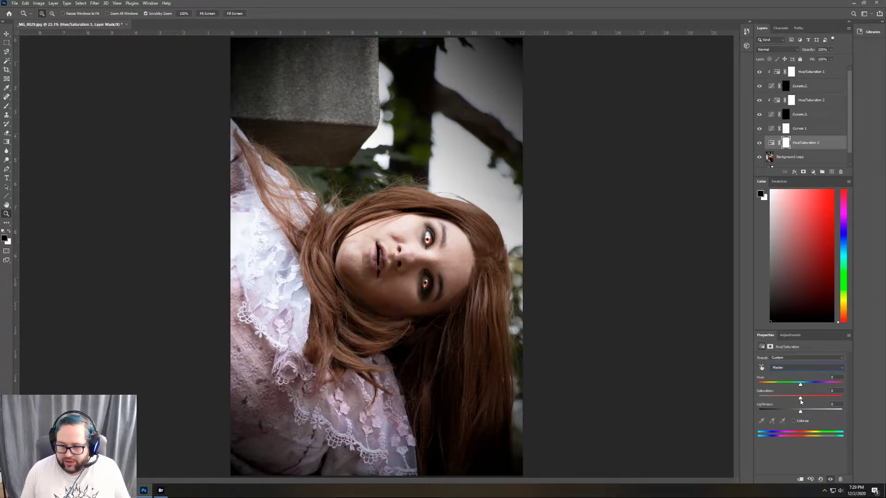
pyautogui.moveTo(800, 399); pyautogui.dragTo(794, 400)
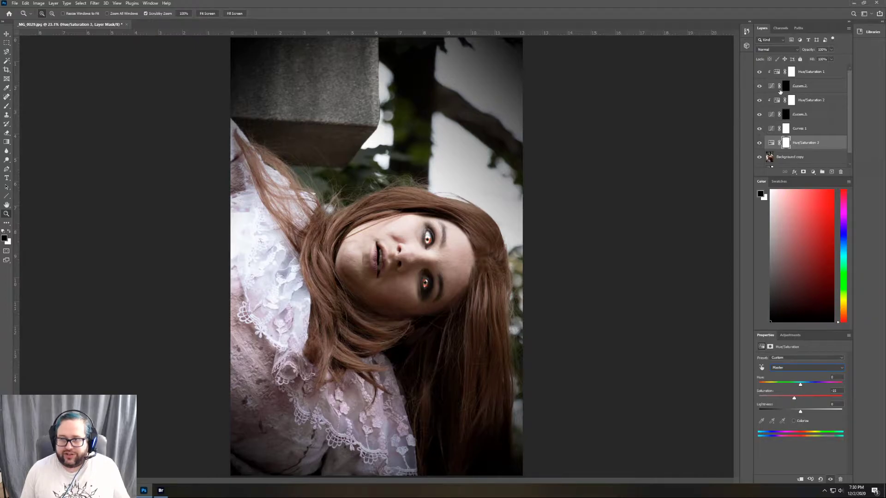
pyautogui.click(759, 73)
pyautogui.click(760, 144)
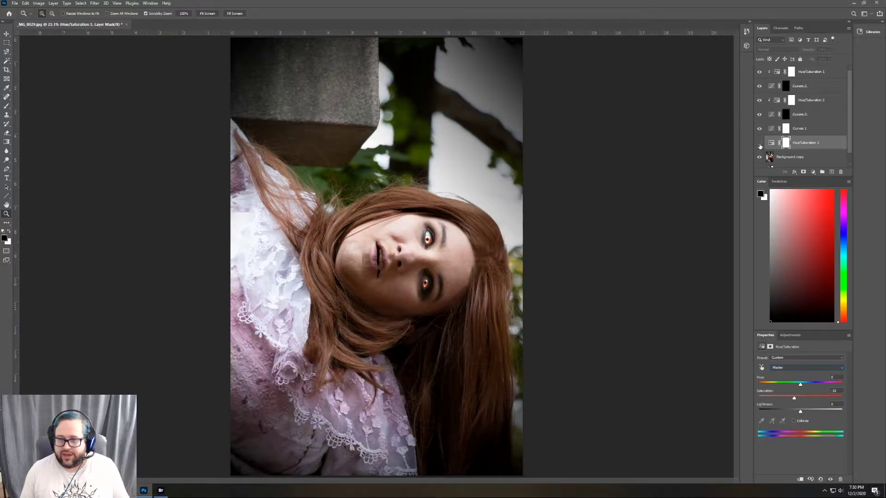
# - Toggle the Hue/Saturation 3 layer's visibility to compare the photo with and without it, and leave the layer shown
pyautogui.click(758, 144)
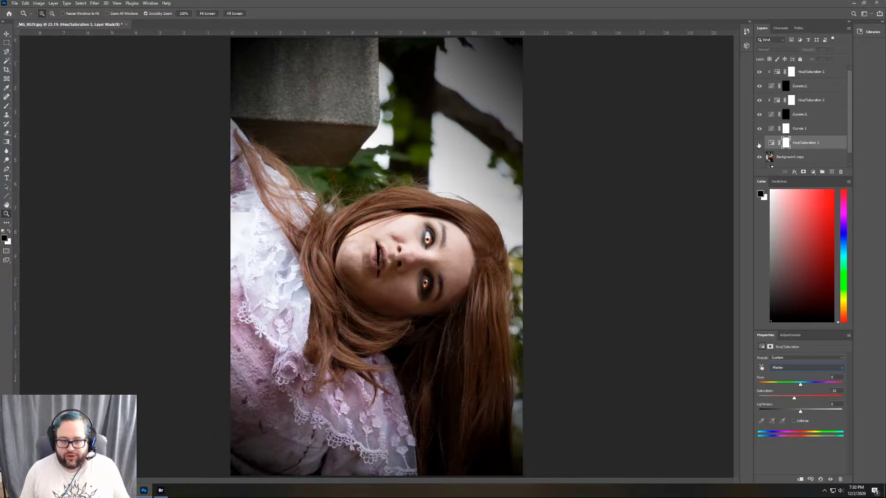
pyautogui.click(758, 145)
pyautogui.click(758, 144)
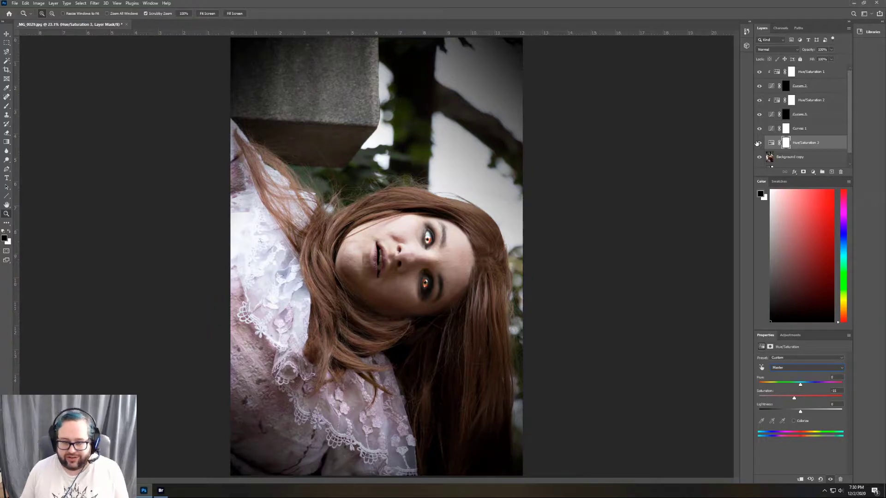
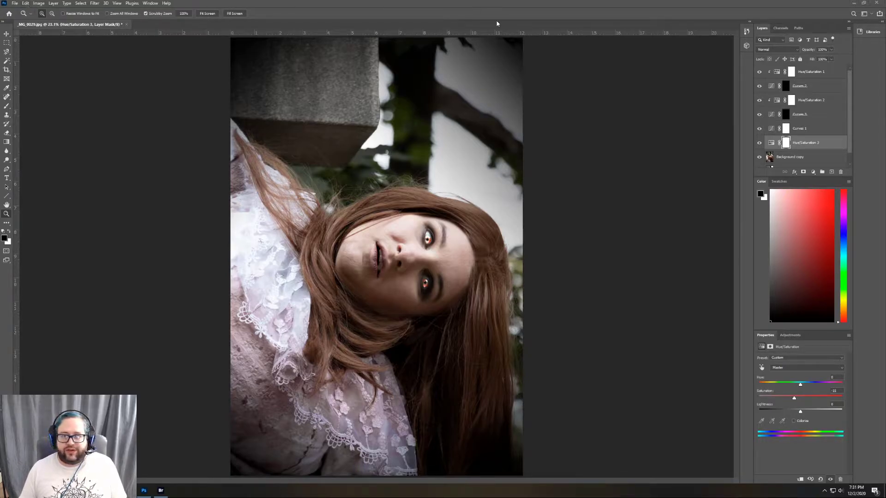
# - Display the document's edit history to review the recorded operations, and collapse it again
pyautogui.click(150, 3)
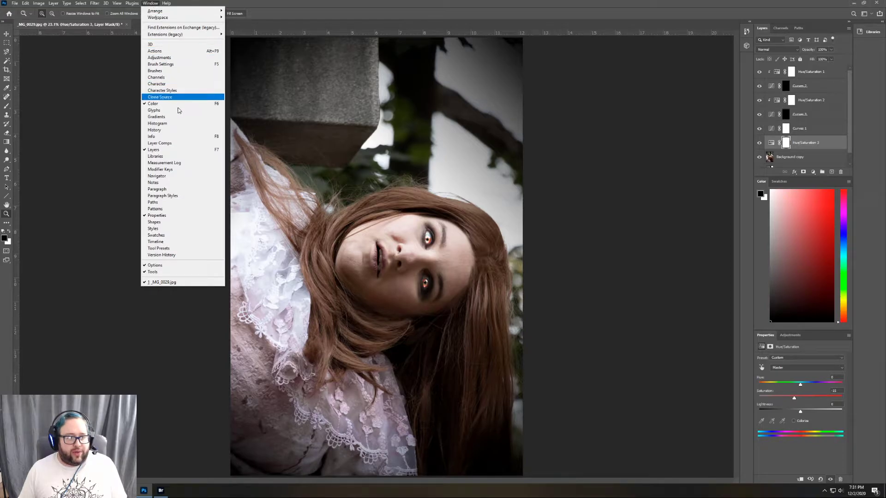
pyautogui.click(185, 130)
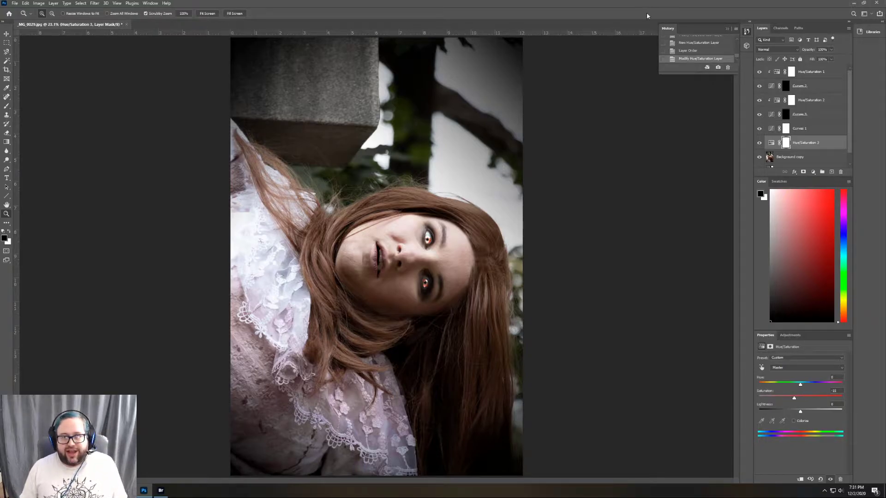
pyautogui.click(727, 29)
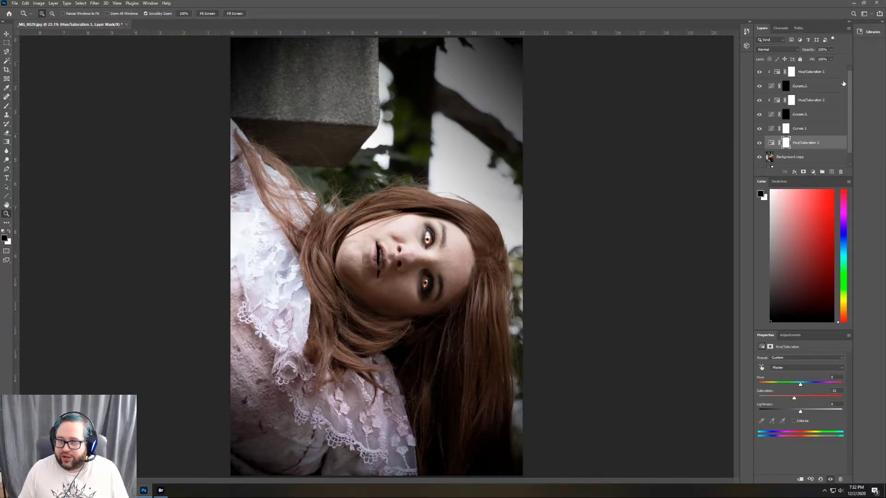
# - Select the Background copy layer and set up the Burn tool with a brush size of about 275 px
pyautogui.click(806, 158)
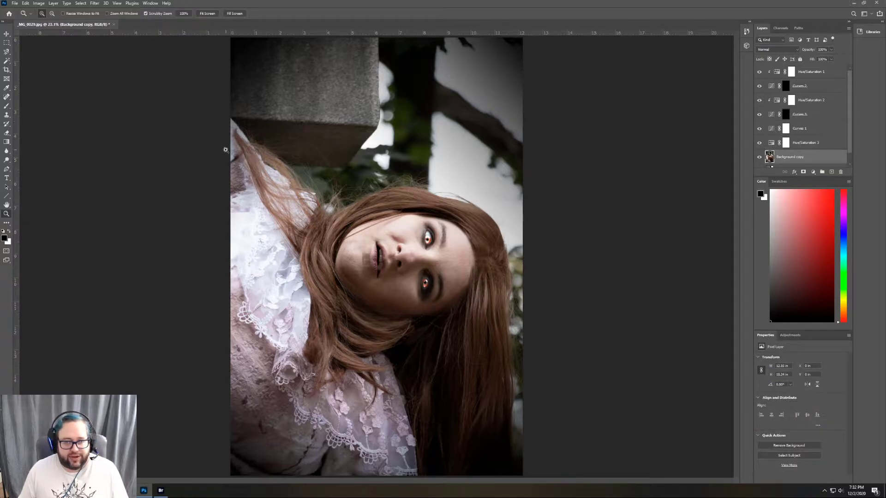
pyautogui.click(7, 161)
pyautogui.rightClick(7, 161)
pyautogui.click(37, 169)
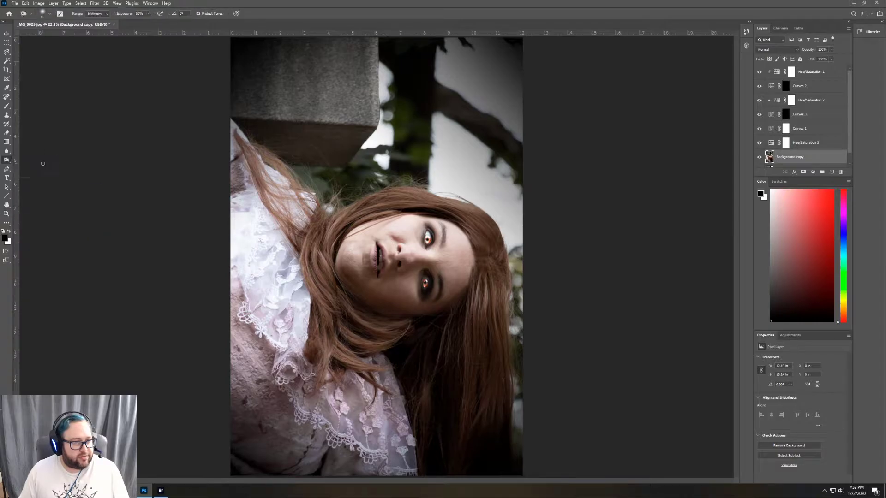
pyautogui.click(49, 13)
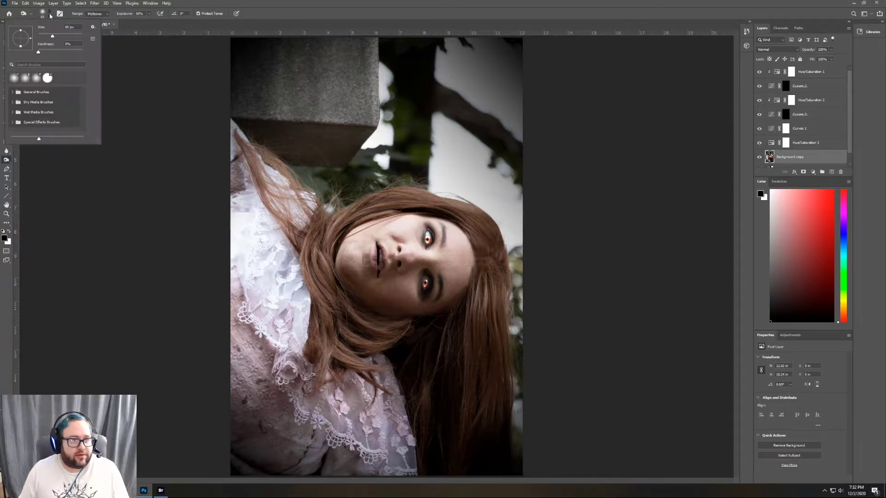
pyautogui.write('143')
pyautogui.press('Return')
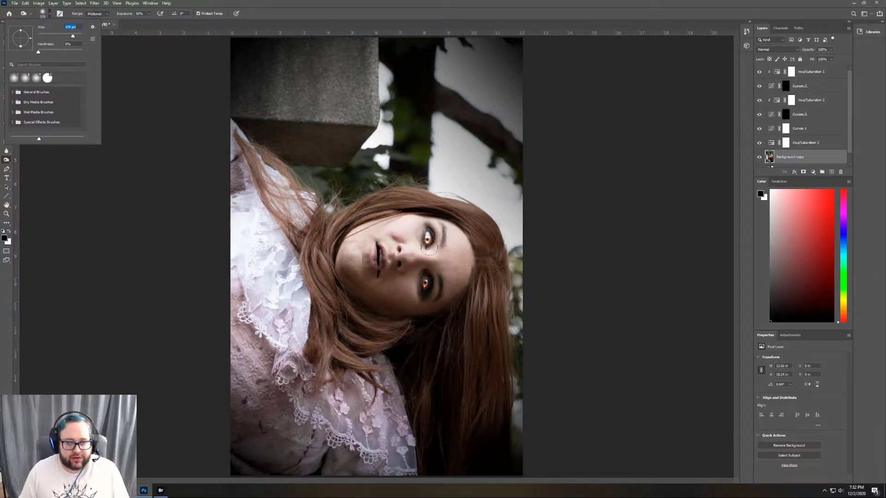
# - Darken the face and parts of the pink dress on Background copy with Burn strokes, and undo the last stroke
pyautogui.click(401, 227)
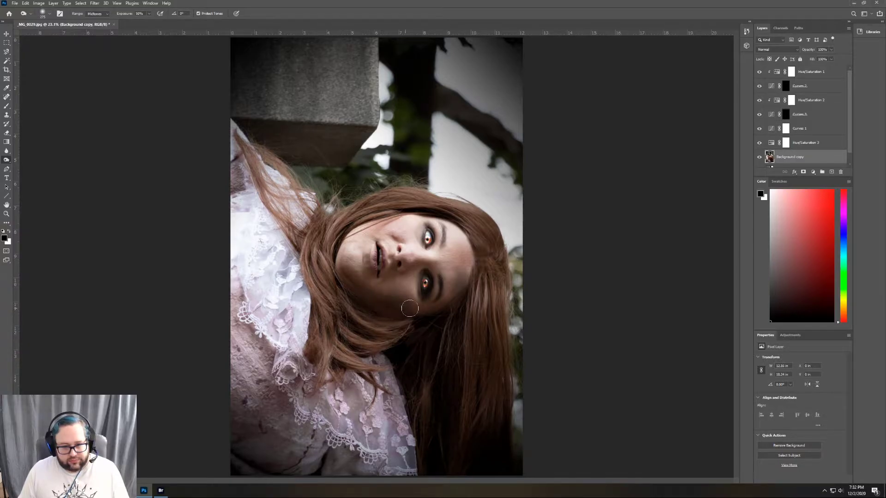
pyautogui.moveTo(257, 344)
pyautogui.mouseDown()
pyautogui.moveTo(259, 321)
pyautogui.moveTo(287, 329)
pyautogui.moveTo(277, 328)
pyautogui.mouseUp()
pyautogui.moveTo(406, 438)
pyautogui.mouseDown()
pyautogui.moveTo(399, 436)
pyautogui.moveTo(404, 454)
pyautogui.mouseUp()
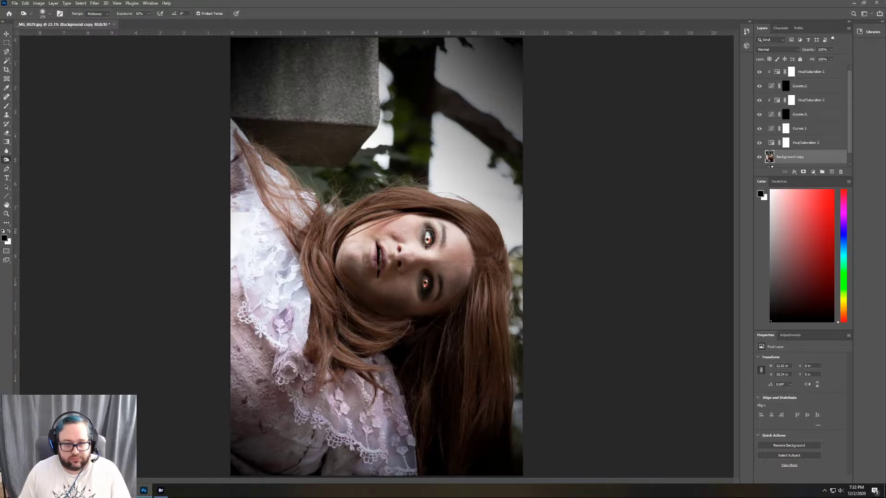
pyautogui.click(25, 4)
pyautogui.click(42, 10)
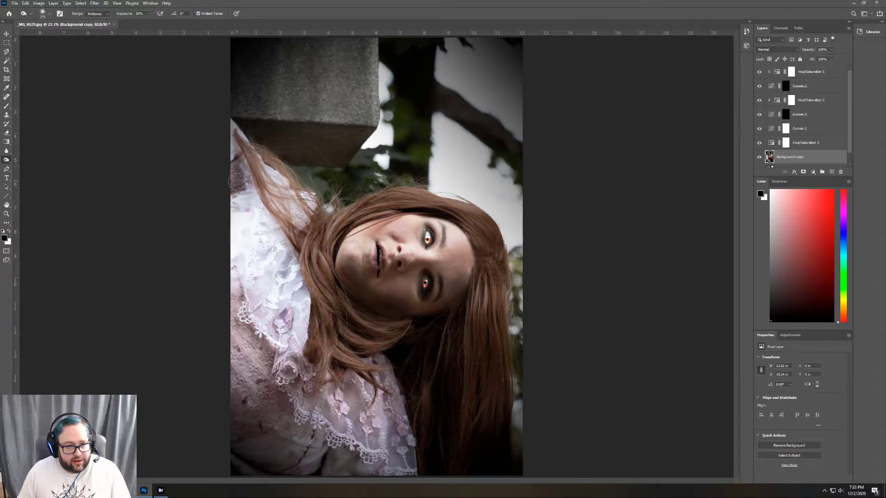
# - Burn dark patches into the lower folds and outer edge of the dress, and undo the last burn
pyautogui.moveTo(314, 430)
pyautogui.mouseDown()
pyautogui.moveTo(307, 465)
pyautogui.moveTo(305, 436)
pyautogui.moveTo(292, 453)
pyautogui.mouseUp()
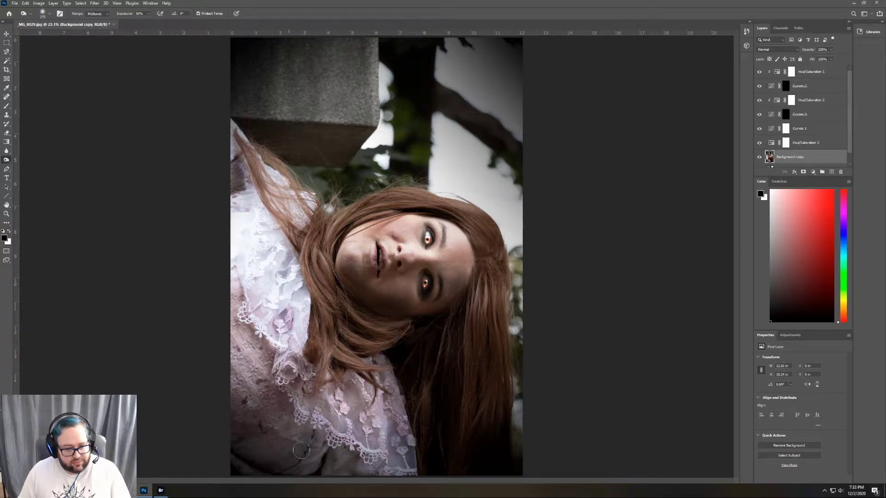
pyautogui.moveTo(240, 336); pyautogui.dragTo(259, 365)
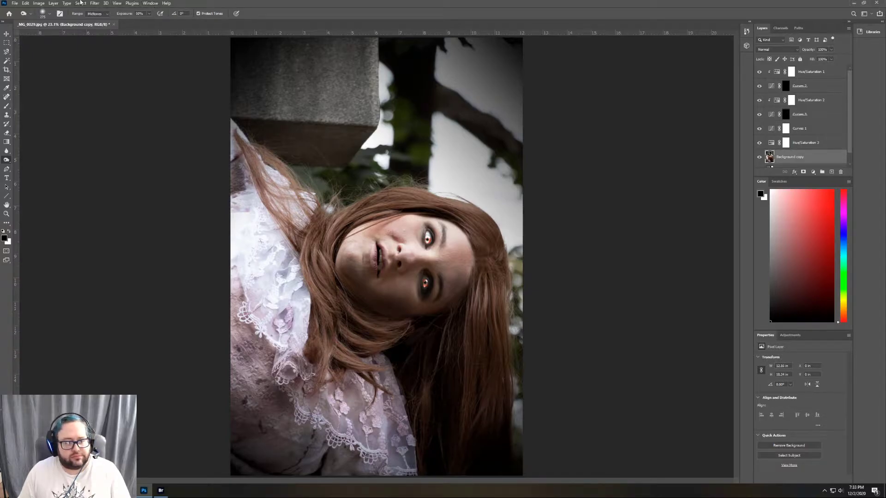
pyautogui.click(27, 4)
pyautogui.click(26, 3)
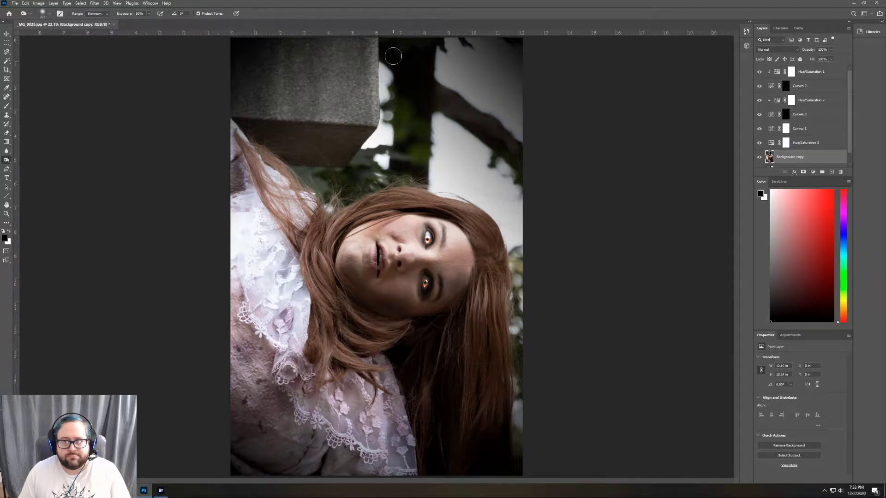
# - Display the edit history in an enlarged list and mark an earlier Burn Tool state as the History Brush source
pyautogui.click(150, 3)
pyautogui.click(157, 130)
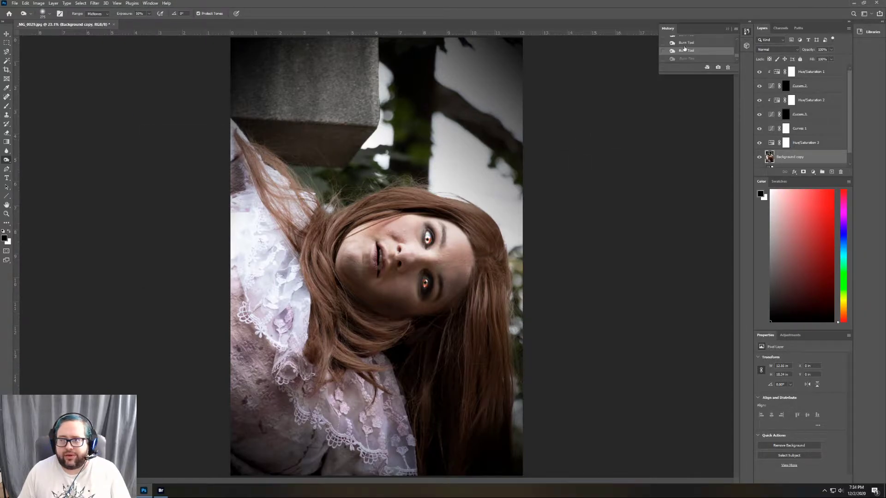
pyautogui.scroll(1, 735, 44)
pyautogui.moveTo(688, 72); pyautogui.dragTo(698, 126)
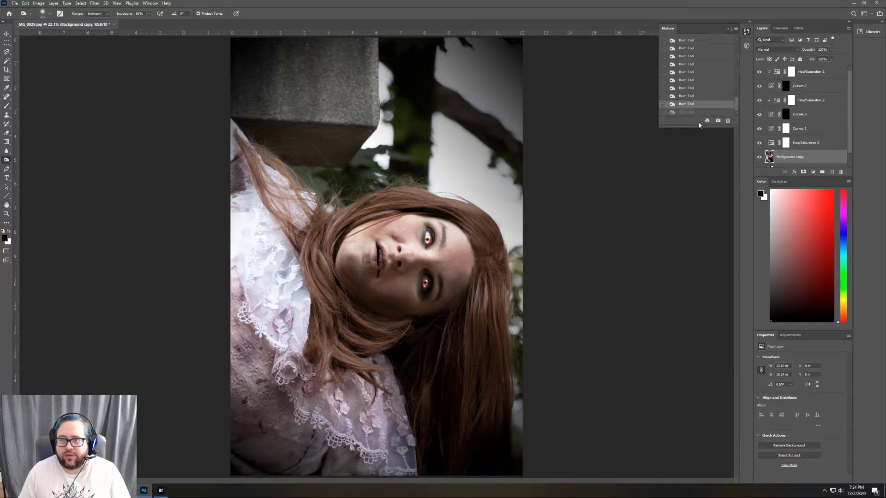
pyautogui.click(663, 64)
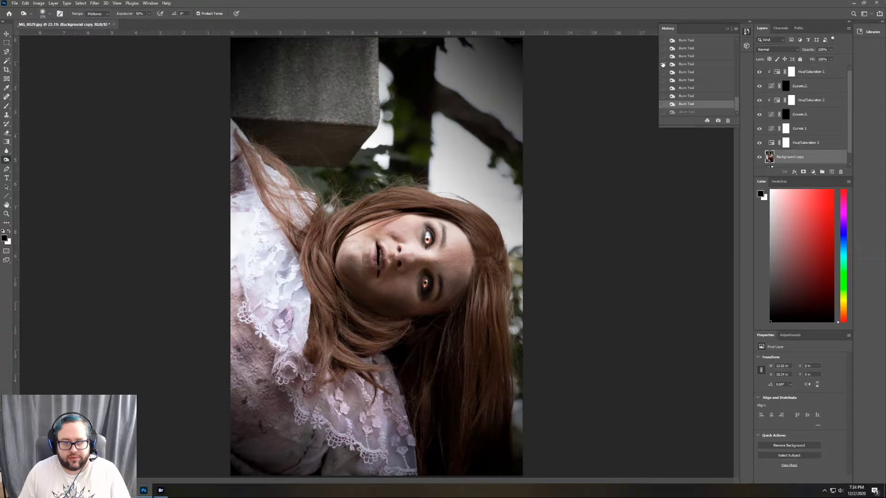
# - Compare earlier Burn Tool states in the history and revert the photo to the one just after the History Brush source
pyautogui.click(685, 57)
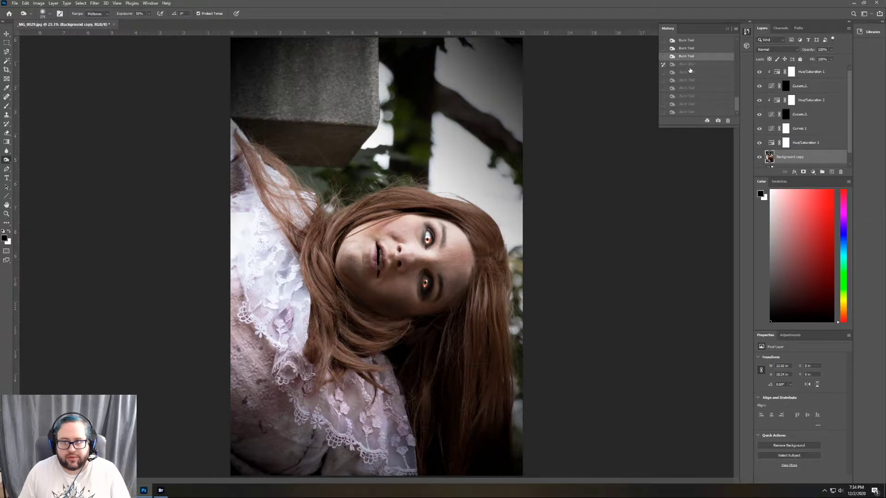
pyautogui.click(688, 65)
pyautogui.click(691, 72)
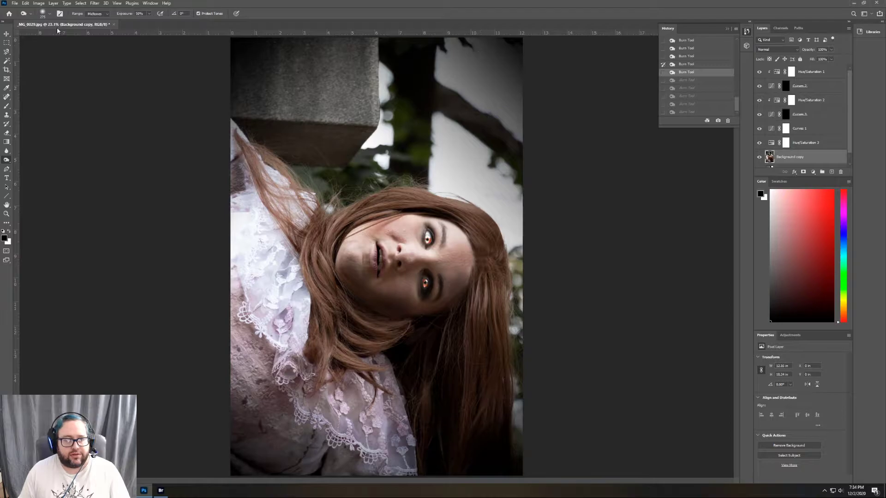
pyautogui.click(726, 29)
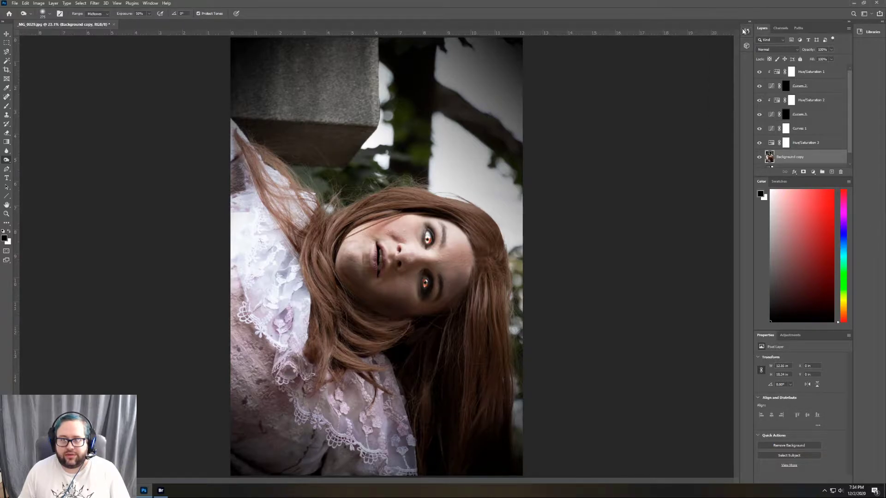
pyautogui.click(745, 30)
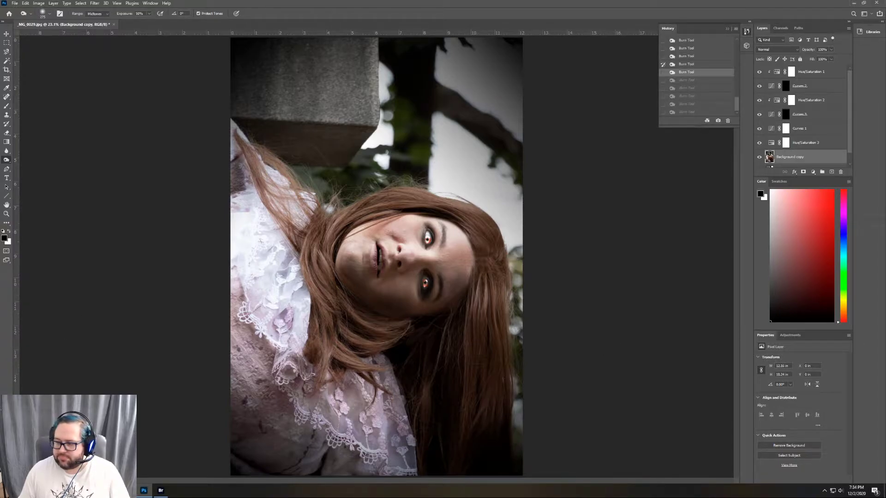
# - Switch to Bridge, clear the three-star filter, show only Photoshop documents and bring the edit 8 versions into view
pyautogui.click(161, 491)
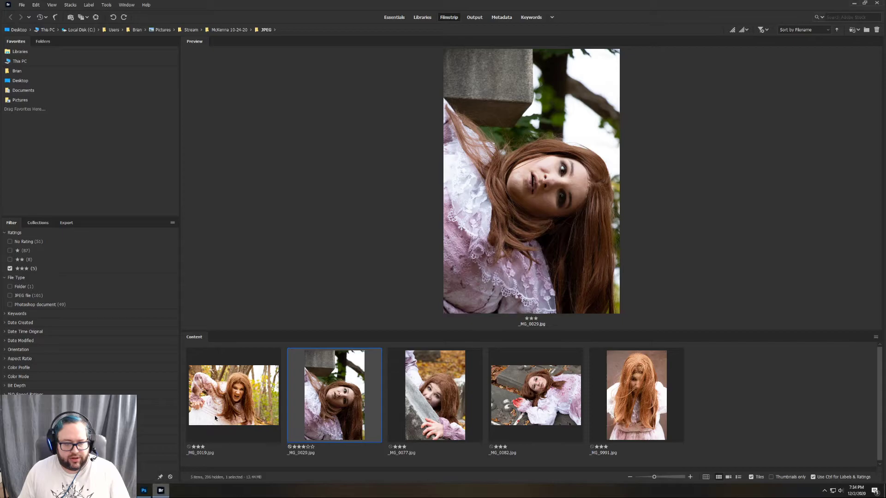
pyautogui.click(237, 30)
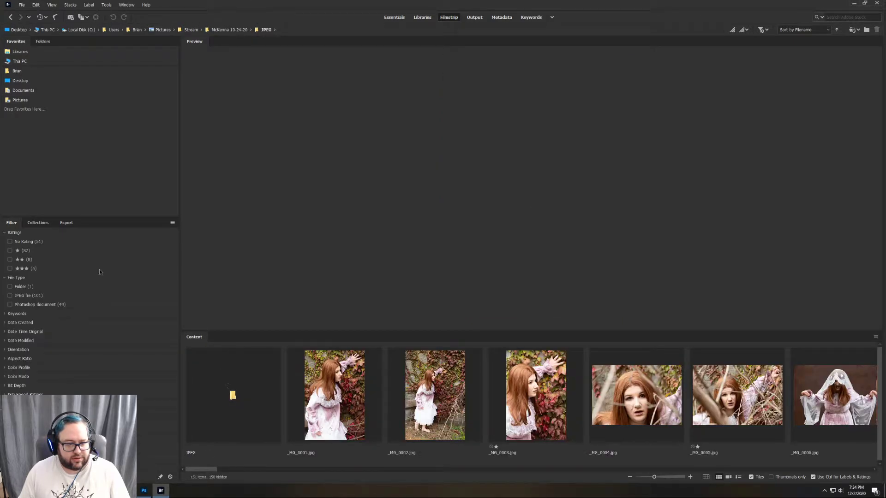
pyautogui.click(10, 305)
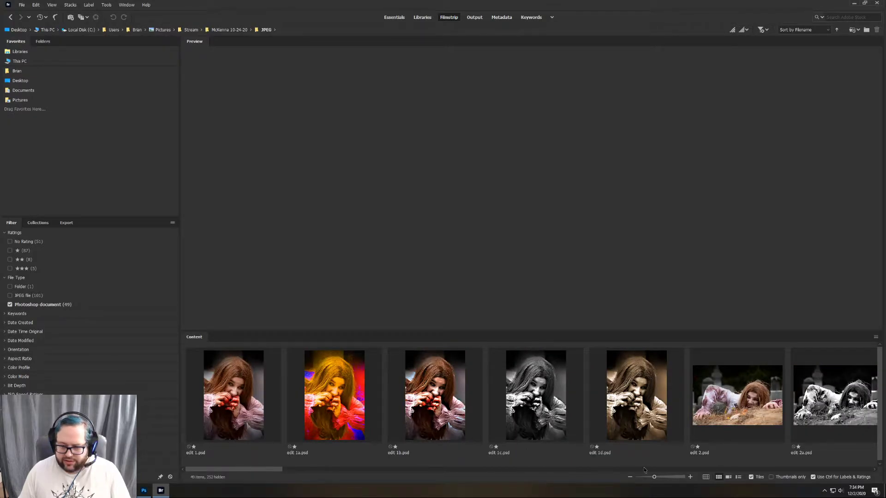
pyautogui.moveTo(255, 469); pyautogui.dragTo(814, 464)
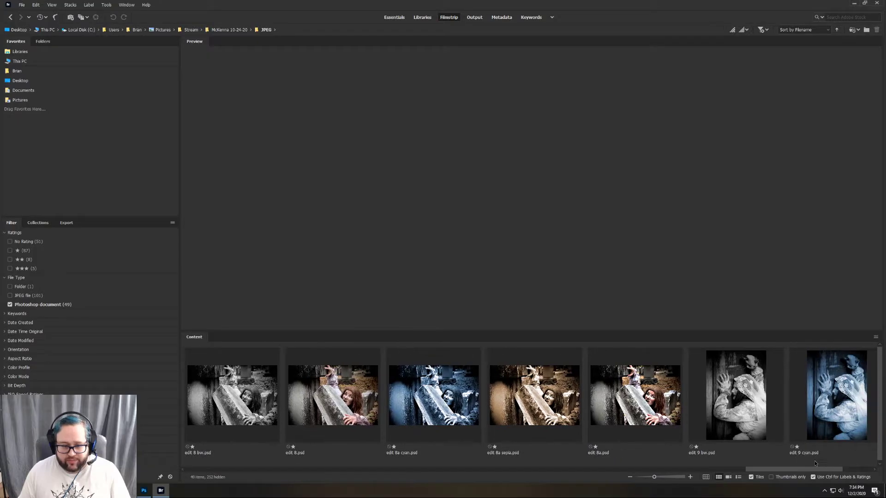
# - Preview the finished variants edit 8.psd, edit 8a cyan.psd, edit 8a sepia.psd, edit 8a.psd and edit 8 bw.psd
pyautogui.click(338, 393)
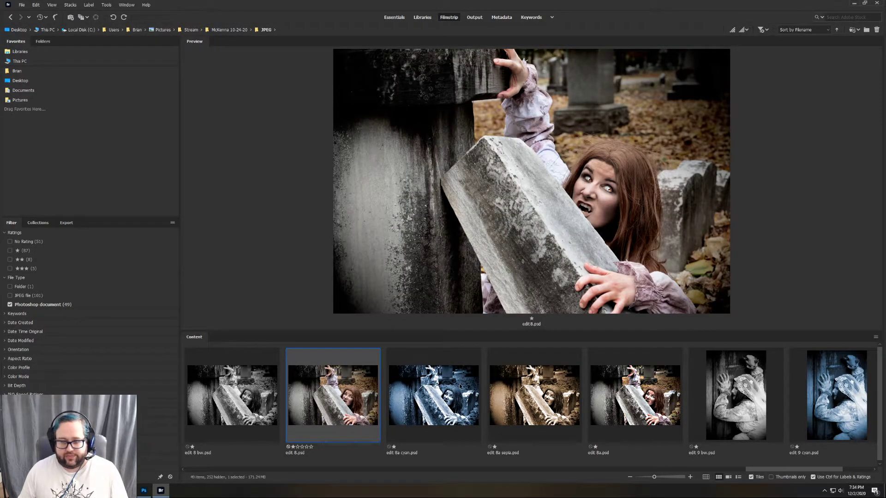
pyautogui.click(453, 383)
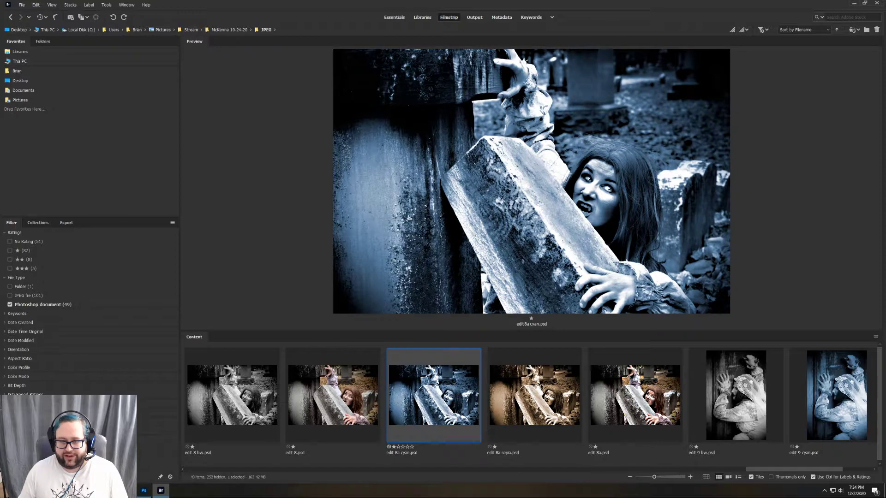
pyautogui.click(544, 382)
pyautogui.click(628, 388)
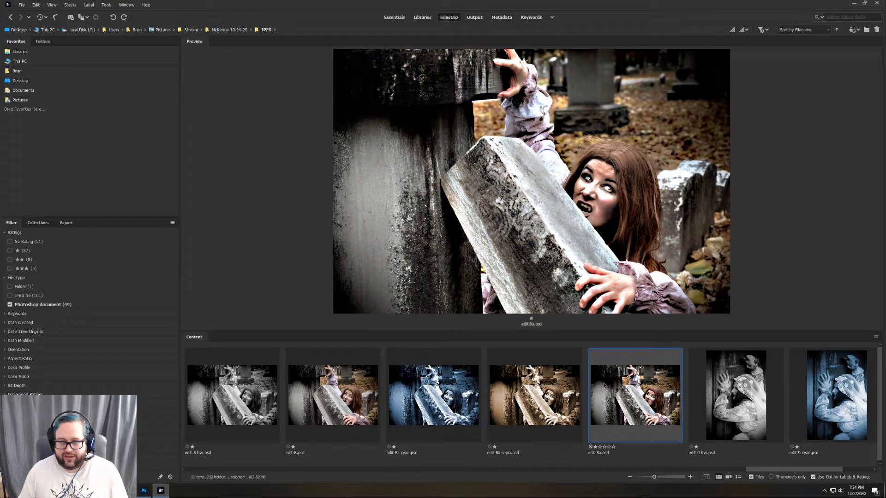
pyautogui.click(251, 390)
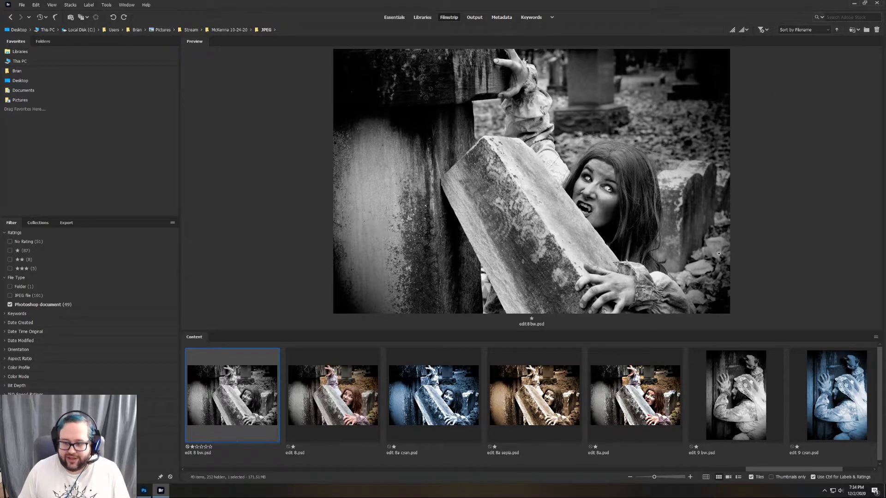
# - Switch back to Photoshop and save the portrait as a Photoshop document named edit 10 in the JPEG folder
pyautogui.click(852, 3)
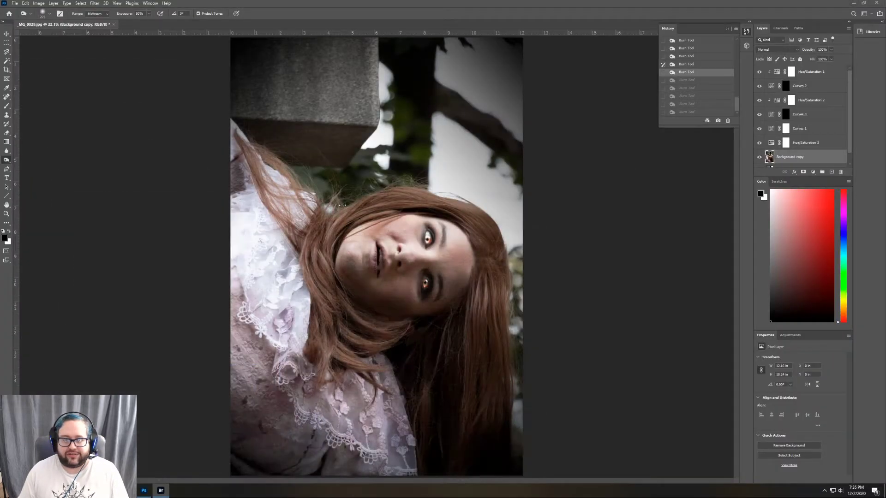
pyautogui.click(14, 3)
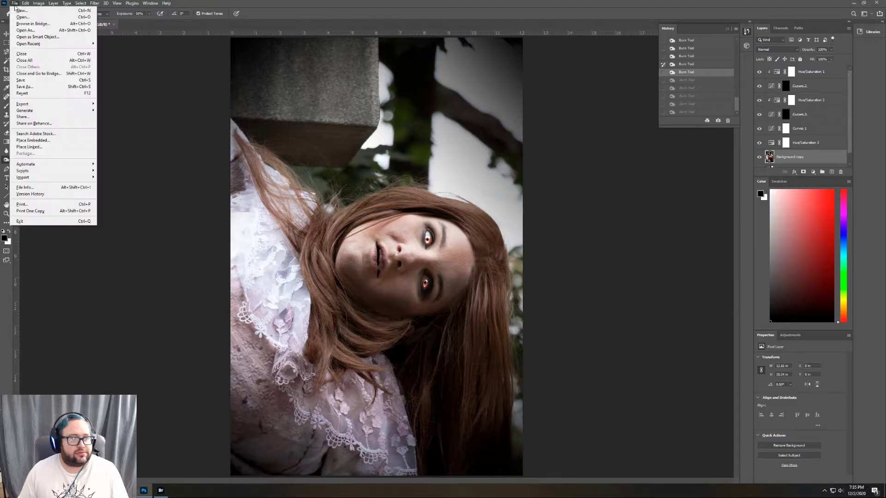
pyautogui.click(41, 86)
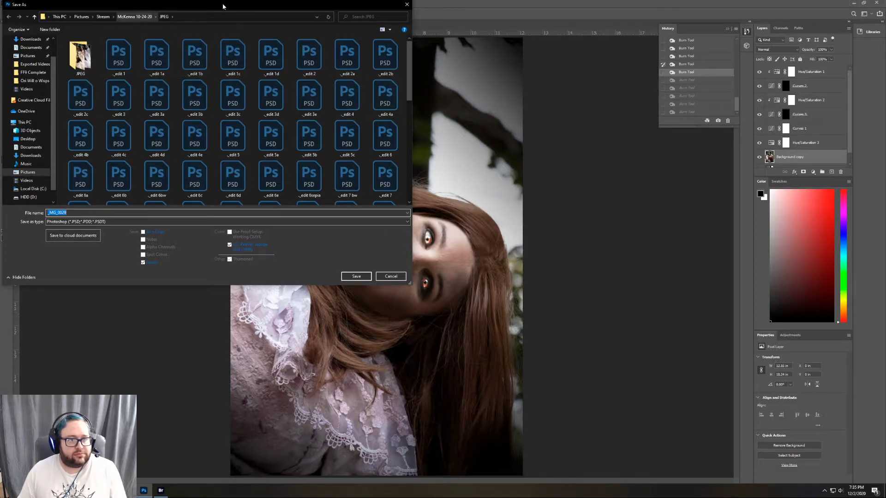
pyautogui.click(390, 29)
pyautogui.click(411, 64)
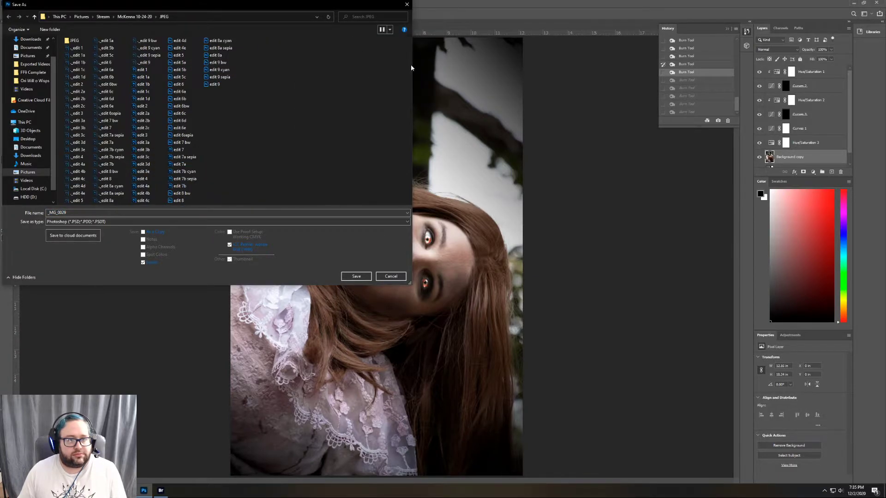
pyautogui.doubleClick(116, 213)
pyautogui.write('e')
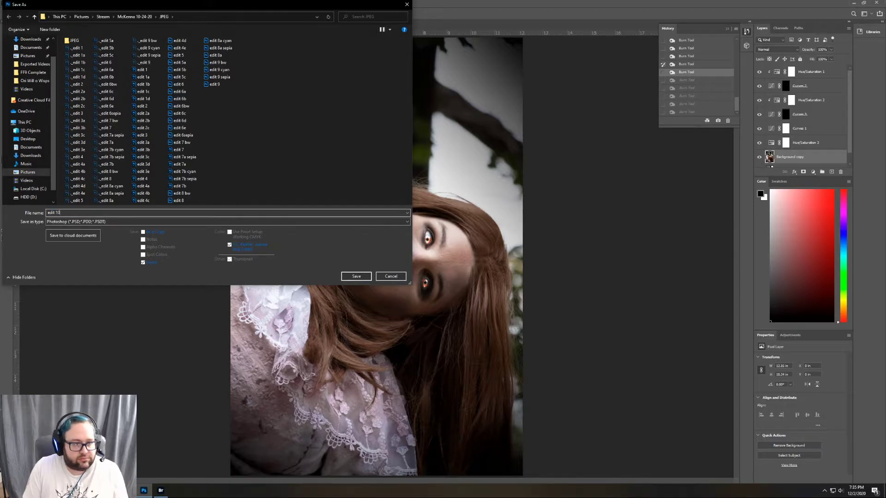
pyautogui.write('dit 10')
pyautogui.press('Return')
pyautogui.press('Return')
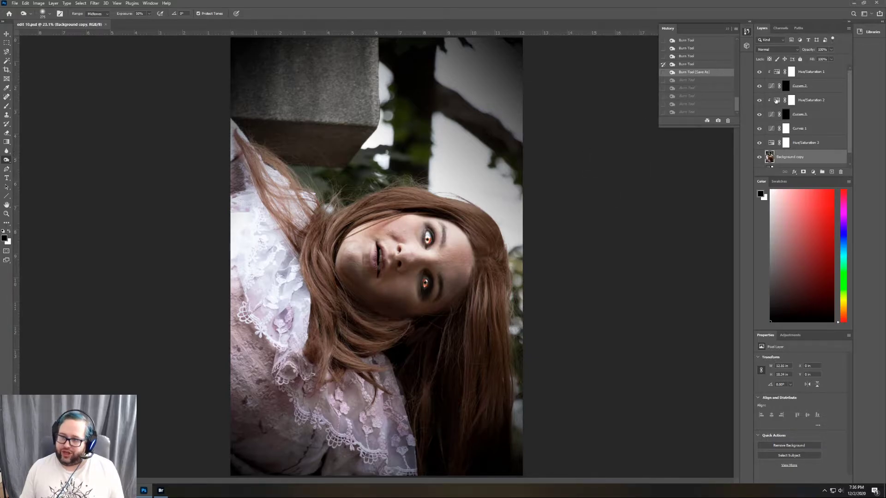
# - Try merging all layers from Background copy up to Hue/Saturation 1 into one layer, and undo the merge
pyautogui.moveTo(850, 95); pyautogui.dragTo(850, 124)
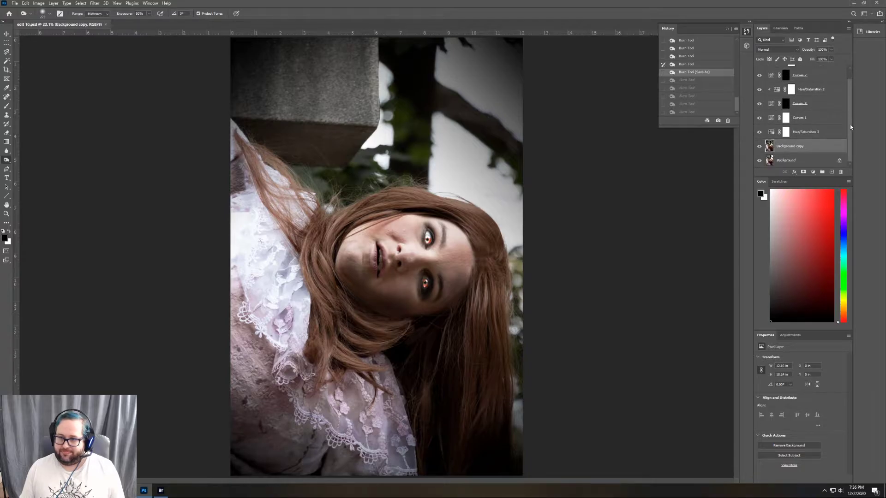
pyautogui.click(727, 27)
pyautogui.scroll(1, 803, 86)
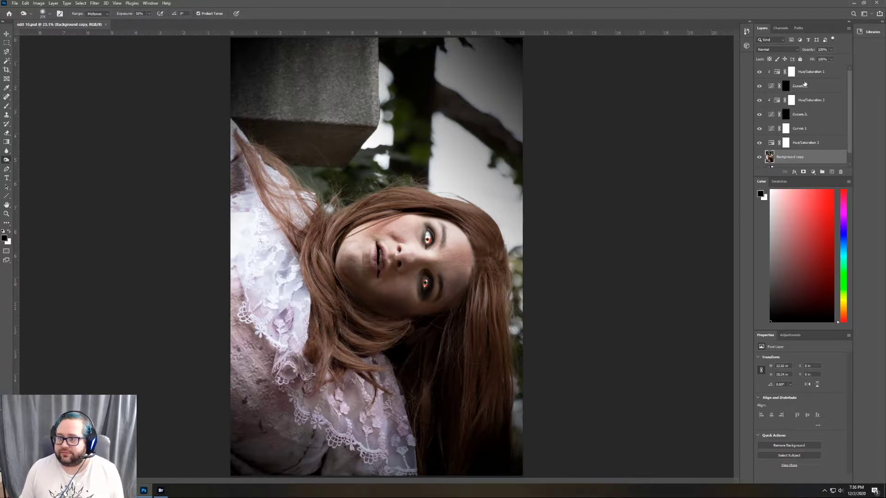
pyautogui.click(814, 72)
pyautogui.scroll(-1, 814, 76)
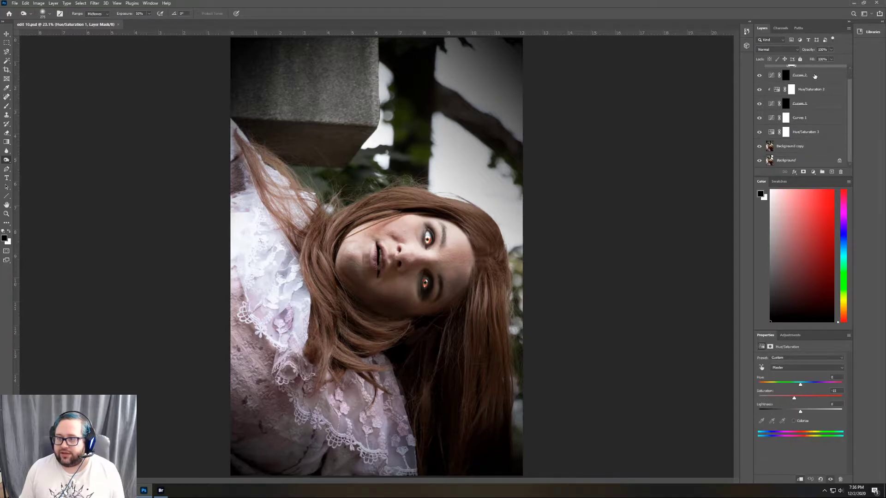
pyautogui.keyDown('shift'); pyautogui.click(809, 146); pyautogui.keyUp('shift')
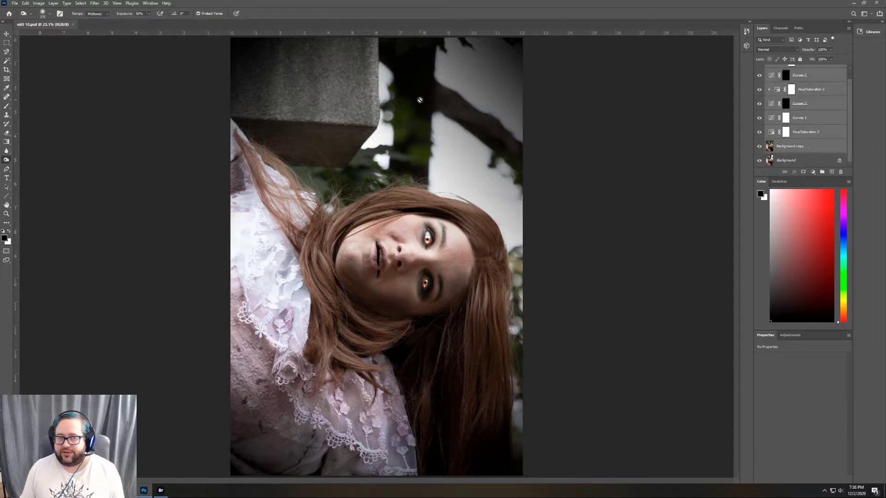
pyautogui.click(54, 3)
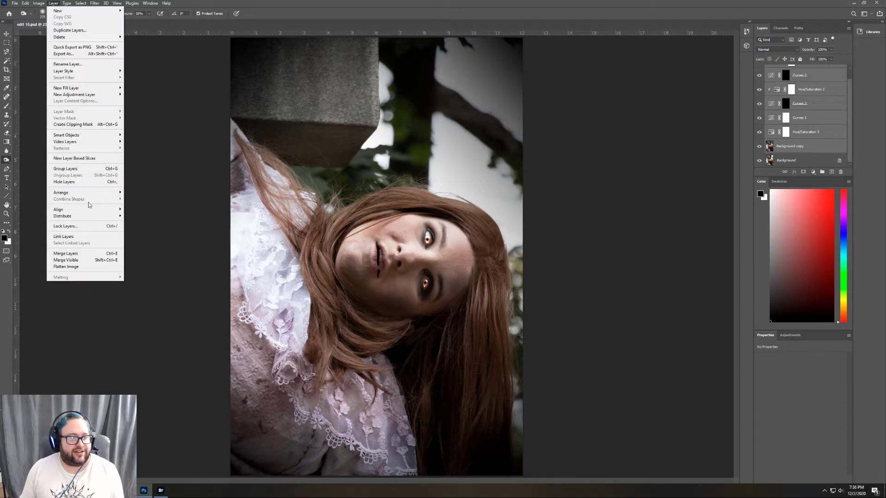
pyautogui.click(69, 254)
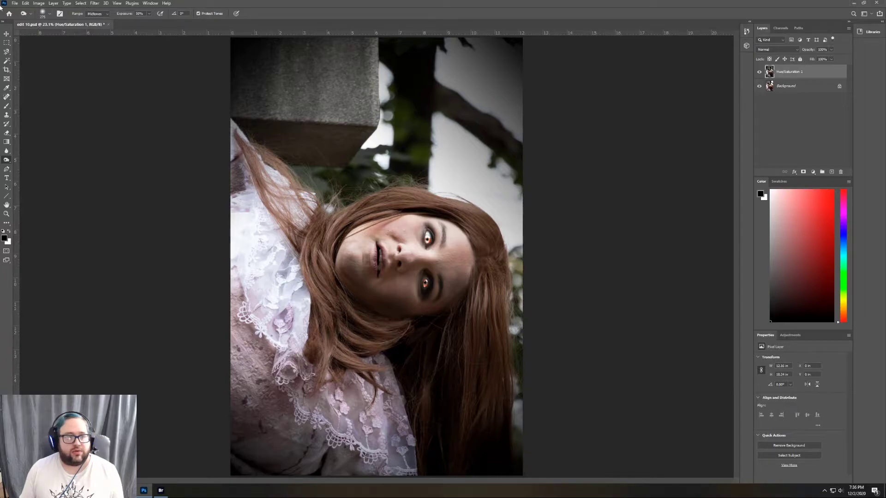
pyautogui.click(25, 3)
pyautogui.click(37, 12)
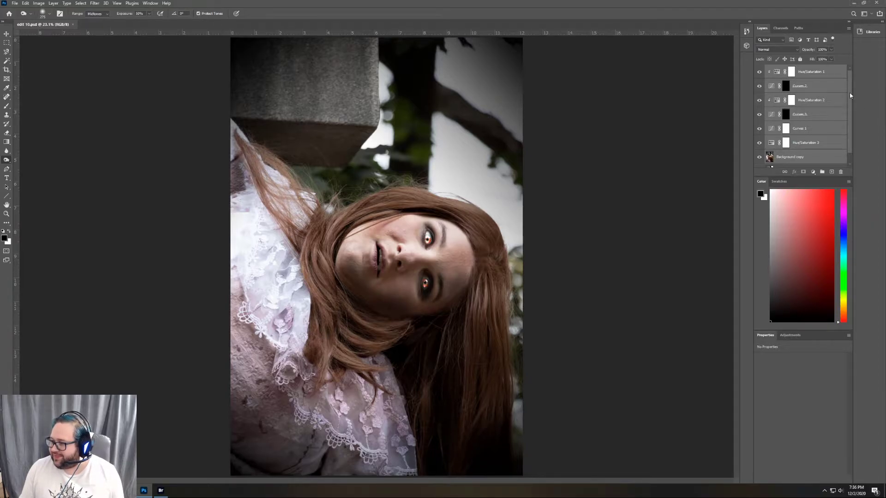
# - Add a Selective Color adjustment layer above the top Hue/Saturation layer and target its Blacks range
pyautogui.click(833, 72)
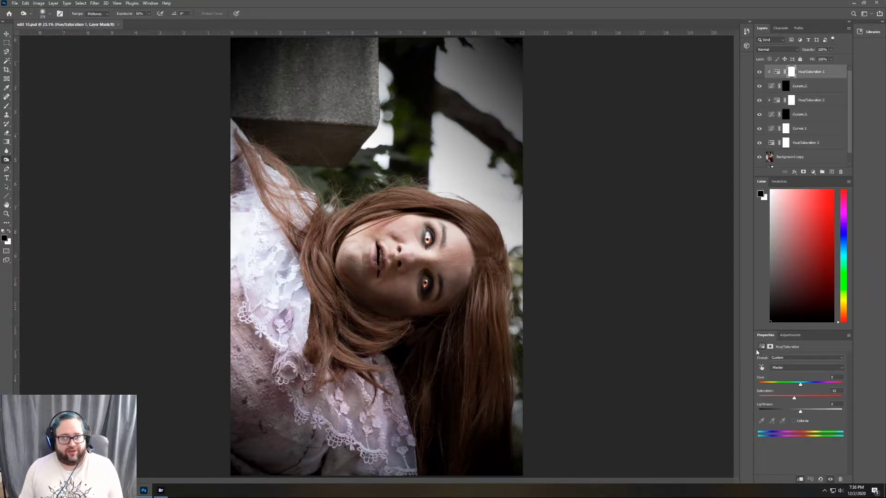
pyautogui.click(790, 335)
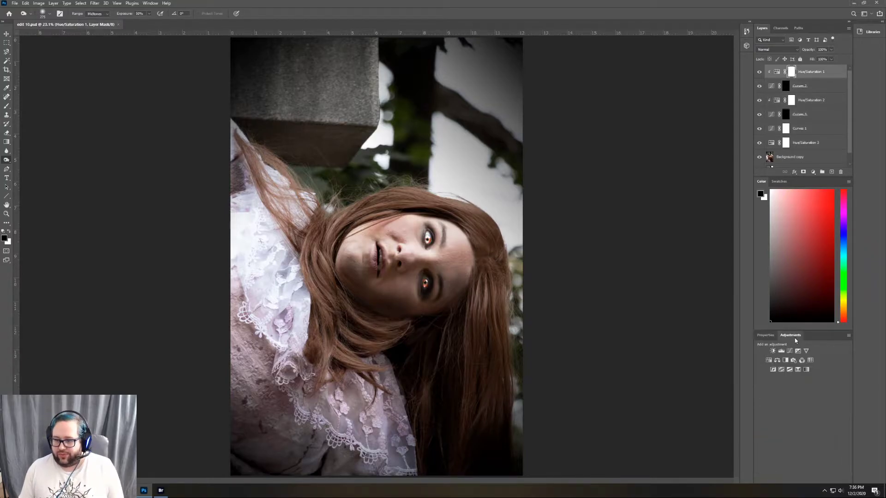
pyautogui.click(798, 370)
pyautogui.click(806, 368)
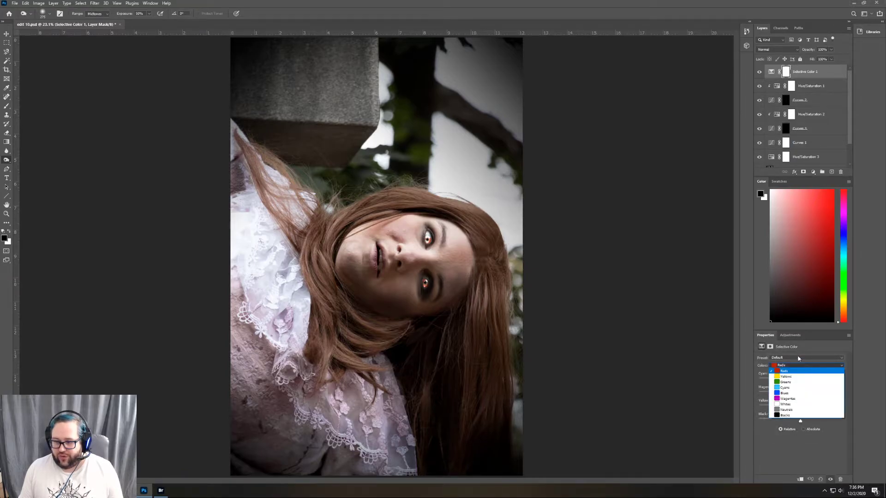
pyautogui.click(788, 415)
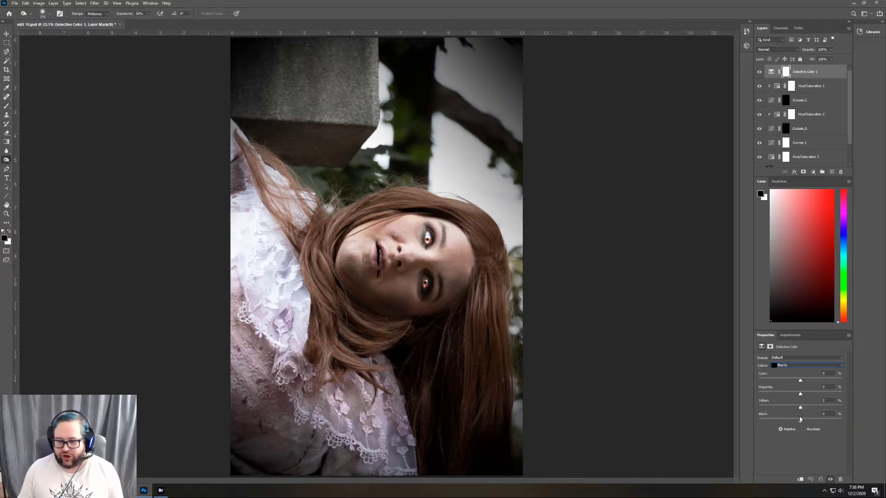
# - Set the Black amount of the Blacks range to +15% and save the document
pyautogui.moveTo(800, 423); pyautogui.dragTo(804, 422)
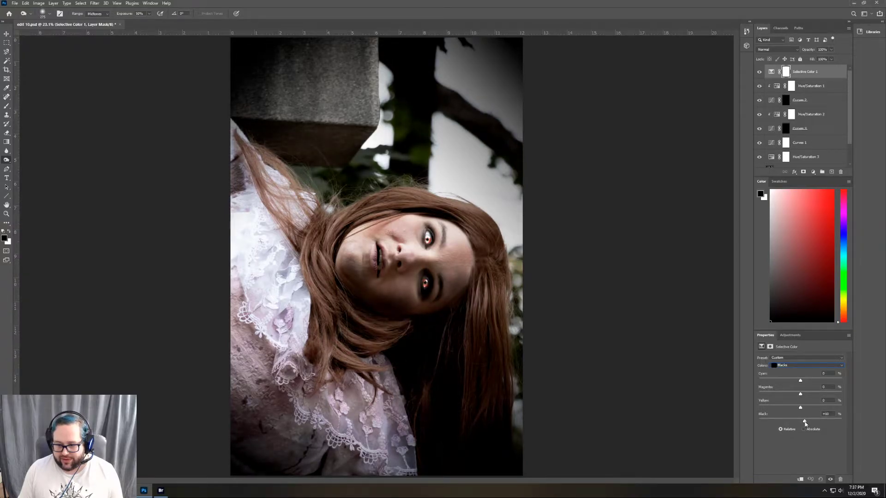
pyautogui.moveTo(805, 424); pyautogui.dragTo(804, 423)
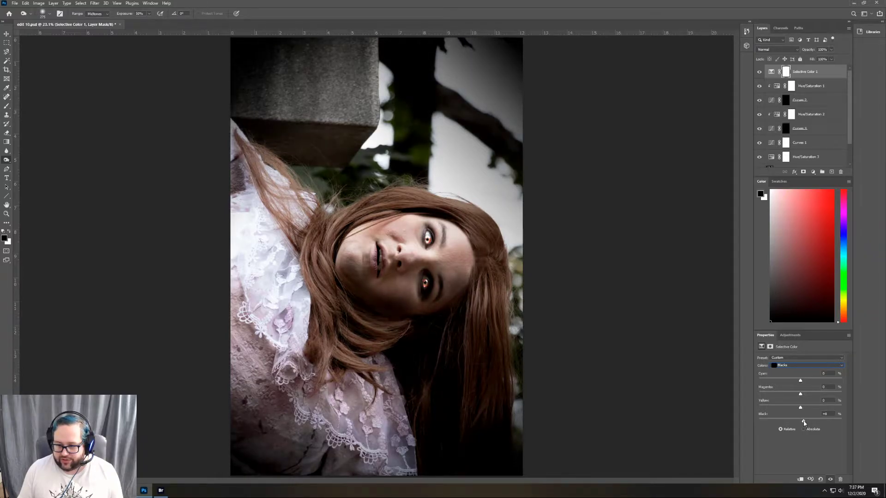
pyautogui.moveTo(804, 422); pyautogui.dragTo(803, 423)
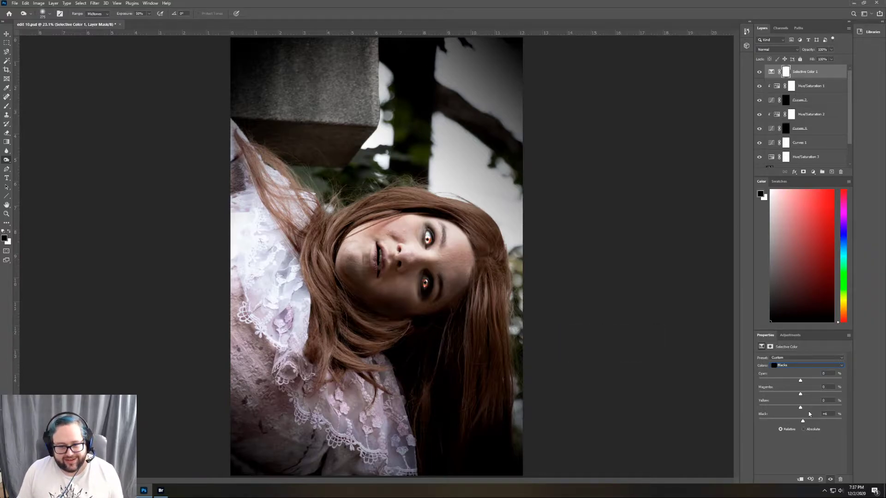
pyautogui.moveTo(802, 421); pyautogui.dragTo(850, 423)
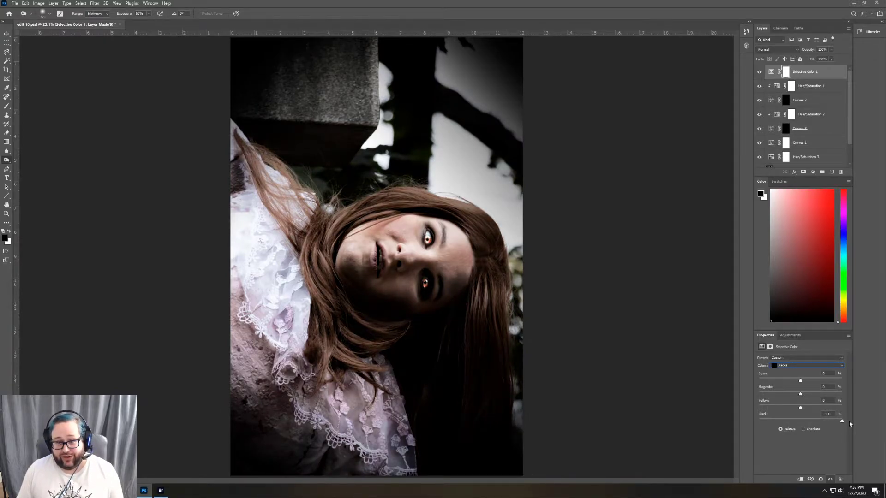
pyautogui.moveTo(847, 422); pyautogui.dragTo(806, 422)
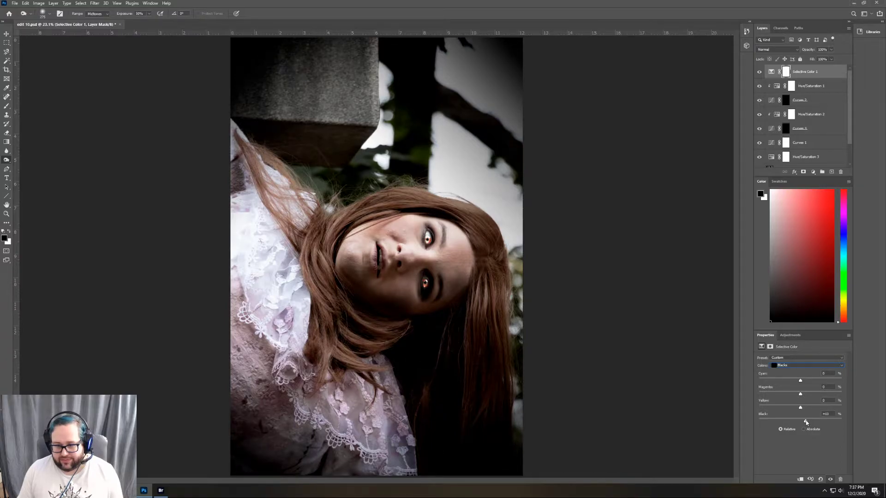
pyautogui.moveTo(806, 422); pyautogui.dragTo(807, 422)
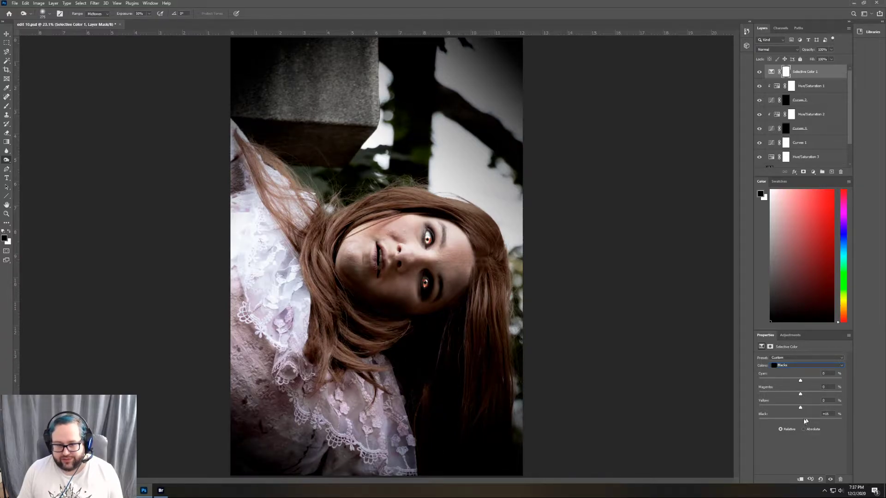
pyautogui.click(15, 3)
pyautogui.click(31, 82)
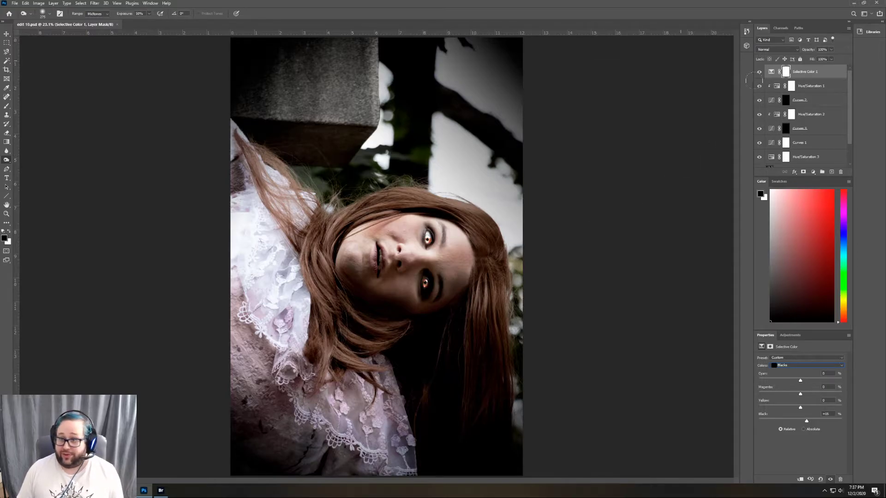
# - Merge all layers from Background copy up to the Selective Color adjustment into one layer above Background
pyautogui.scroll(-1, 835, 125)
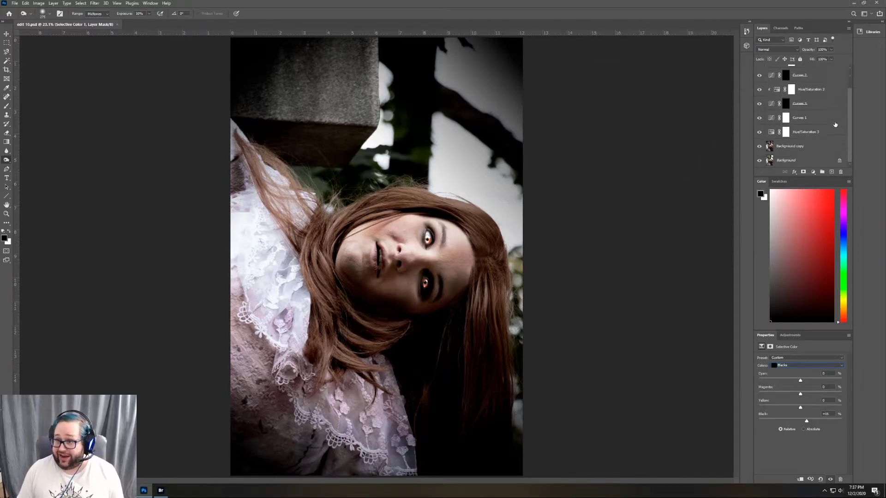
pyautogui.click(813, 146)
pyautogui.click(97, 3)
pyautogui.click(95, 3)
pyautogui.click(54, 4)
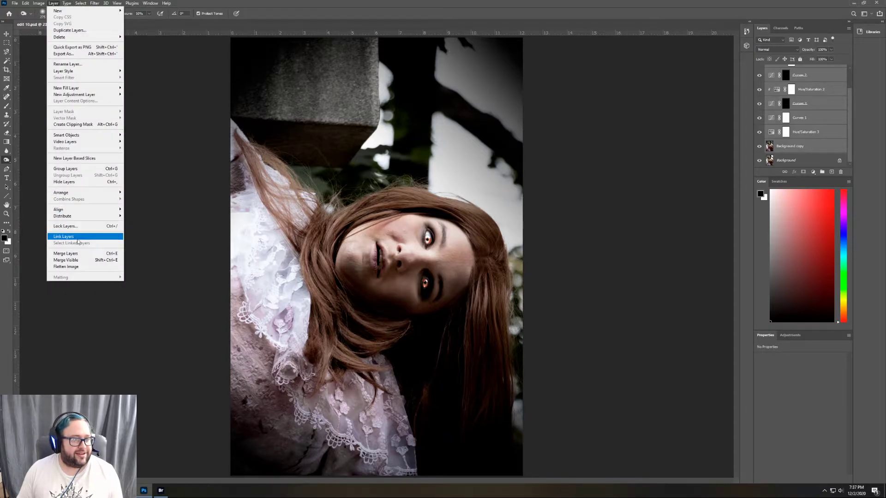
pyautogui.click(65, 253)
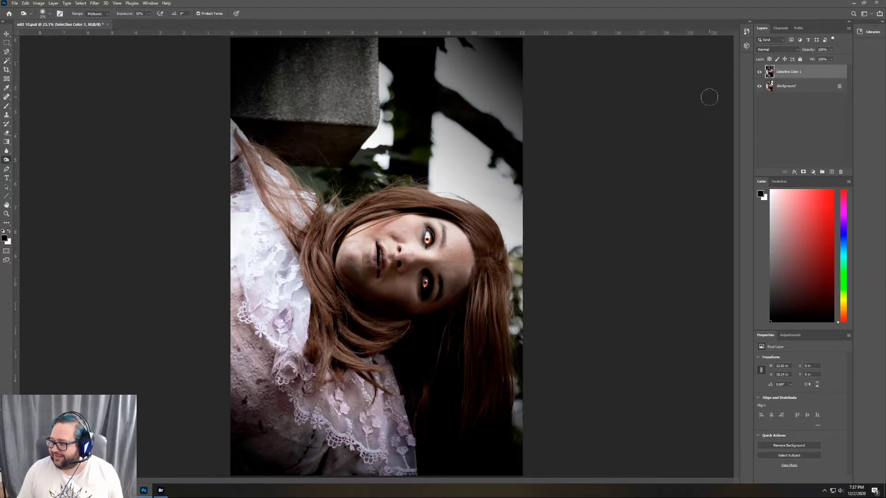
pyautogui.click(798, 337)
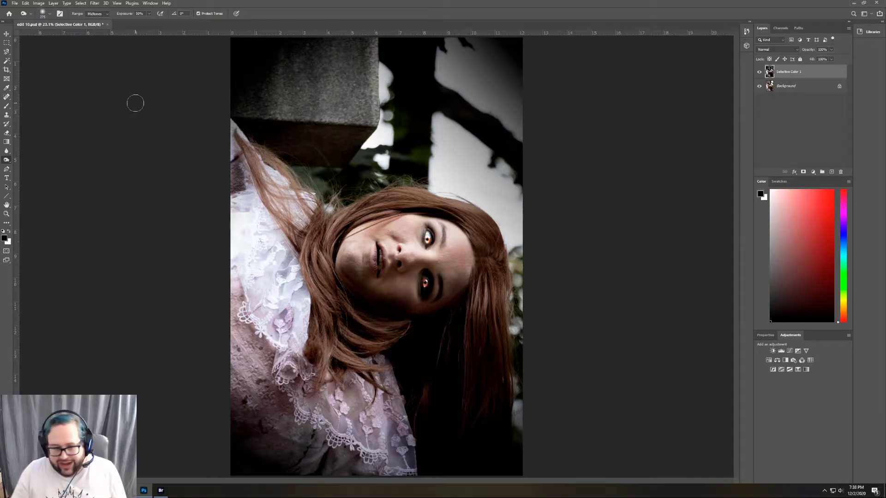
# - Switch to Bridge, preview the edit 6 variants from edit 6bw.psd back to edit 6a.psd, and enlarge the preview area
pyautogui.click(161, 490)
pyautogui.rightClick(160, 490)
pyautogui.moveTo(751, 473); pyautogui.dragTo(595, 469)
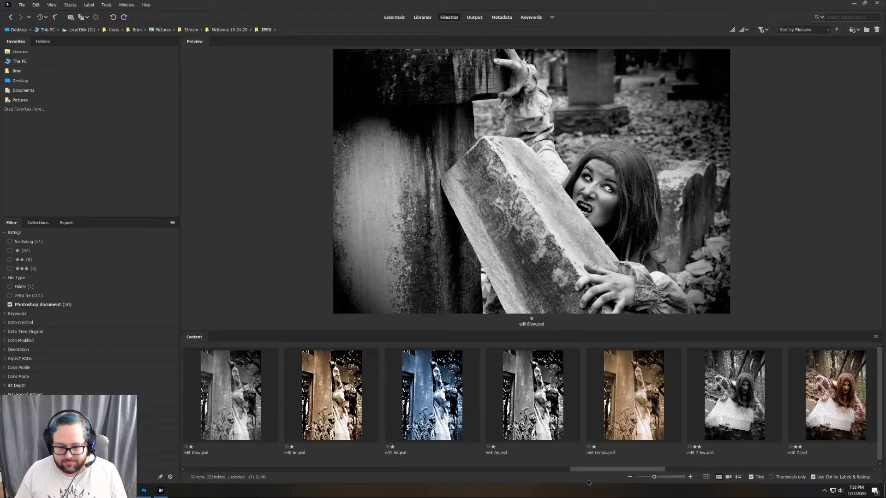
pyautogui.click(239, 382)
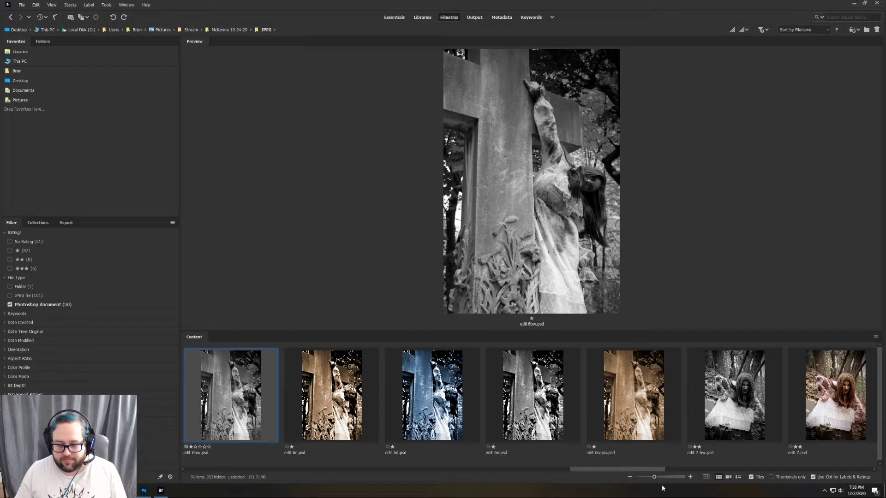
pyautogui.moveTo(632, 470); pyautogui.dragTo(610, 470)
pyautogui.press('Left')
pyautogui.press('Left')
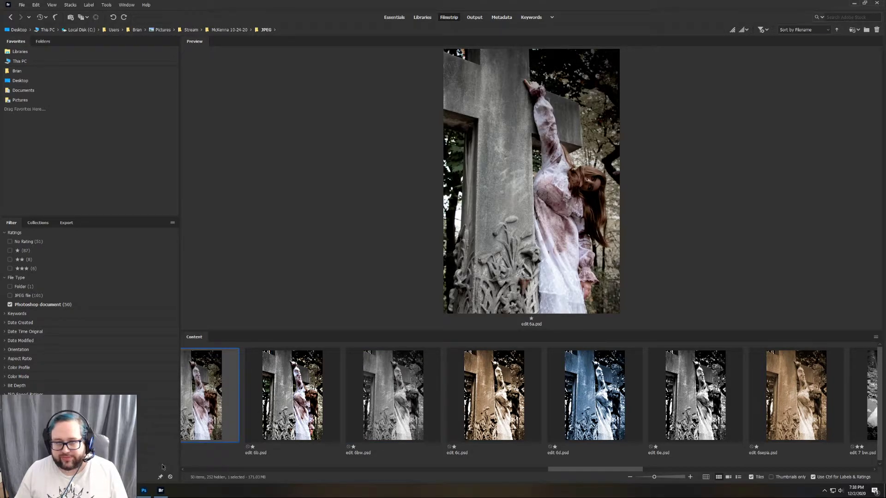
pyautogui.moveTo(535, 330); pyautogui.dragTo(530, 379)
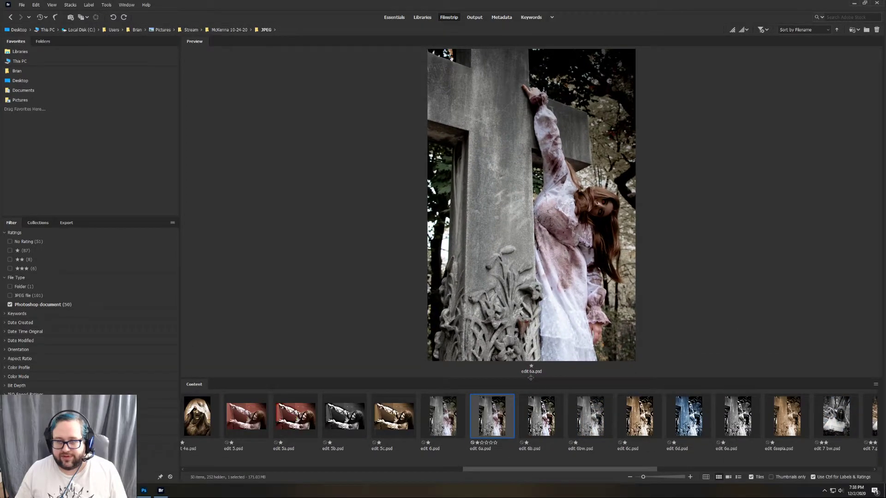
# - Switch back to Photoshop and start an Unsharp Mask on the merged Selective Color 1 layer with an Amount of 152%
pyautogui.click(855, 4)
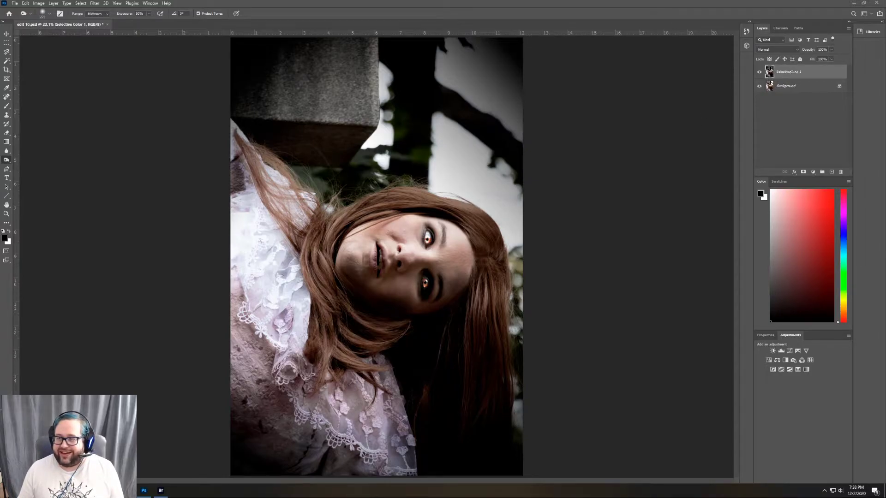
pyautogui.click(95, 3)
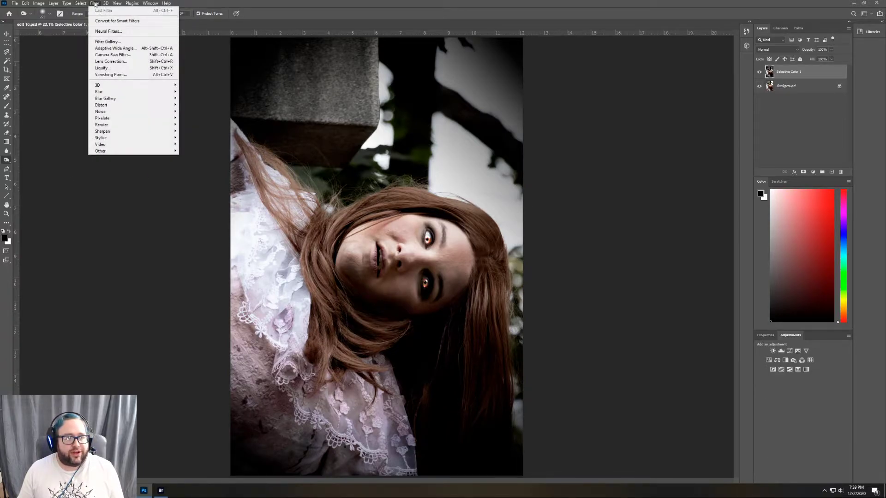
pyautogui.moveTo(129, 132)
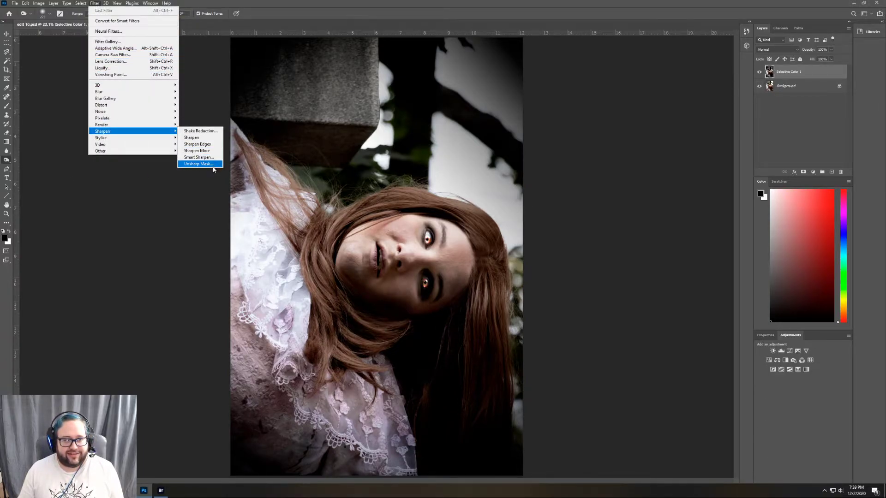
pyautogui.click(198, 164)
pyautogui.moveTo(439, 104); pyautogui.dragTo(608, 112)
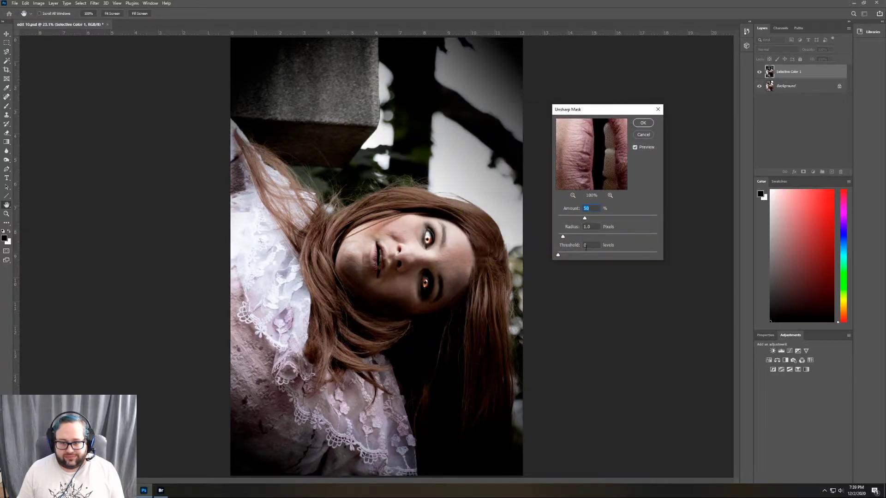
pyautogui.moveTo(585, 217); pyautogui.dragTo(626, 219)
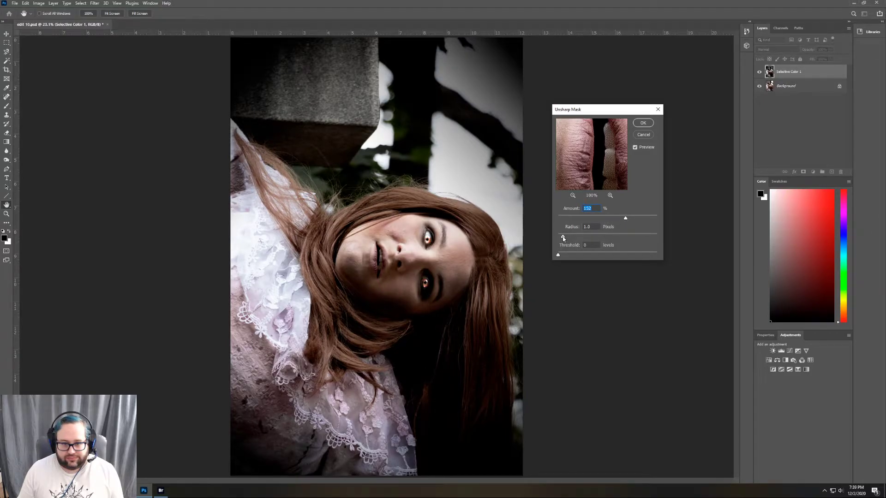
# - Set the Unsharp Mask Radius to 487.2 pixels and Threshold to 90 levels, and apply the filter
pyautogui.moveTo(562, 238); pyautogui.dragTo(599, 237)
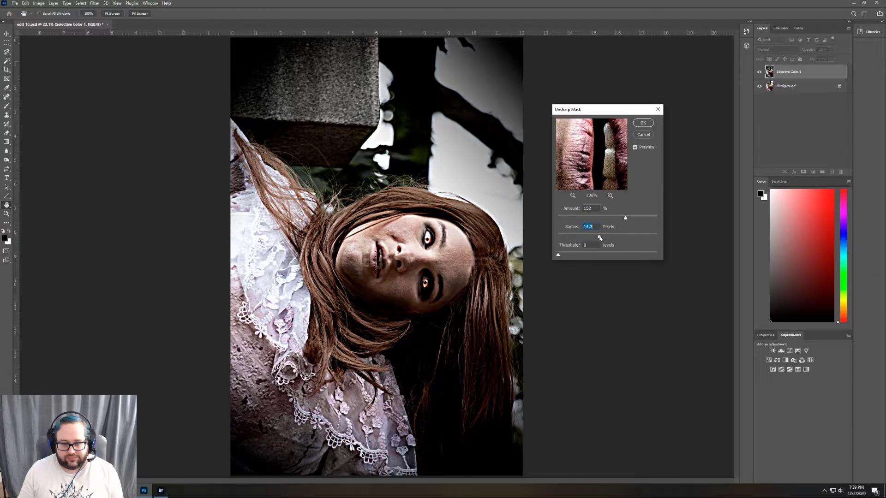
pyautogui.moveTo(558, 256); pyautogui.dragTo(579, 238)
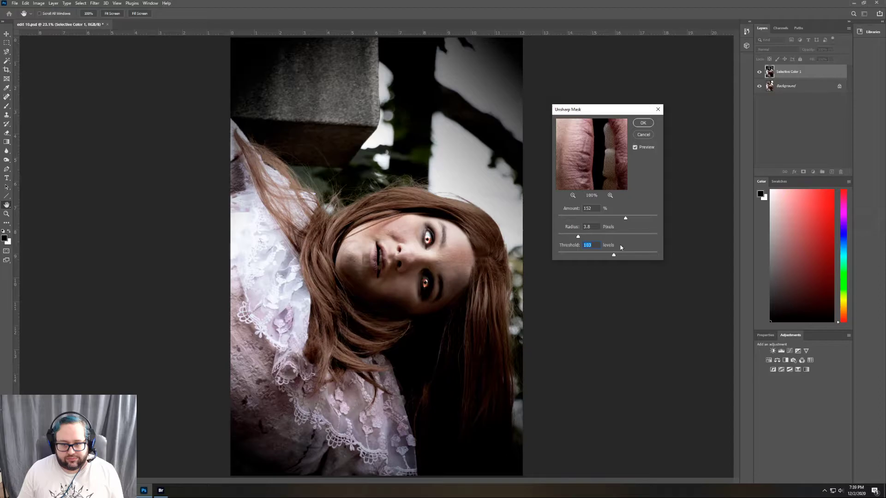
pyautogui.moveTo(580, 237); pyautogui.dragTo(610, 239)
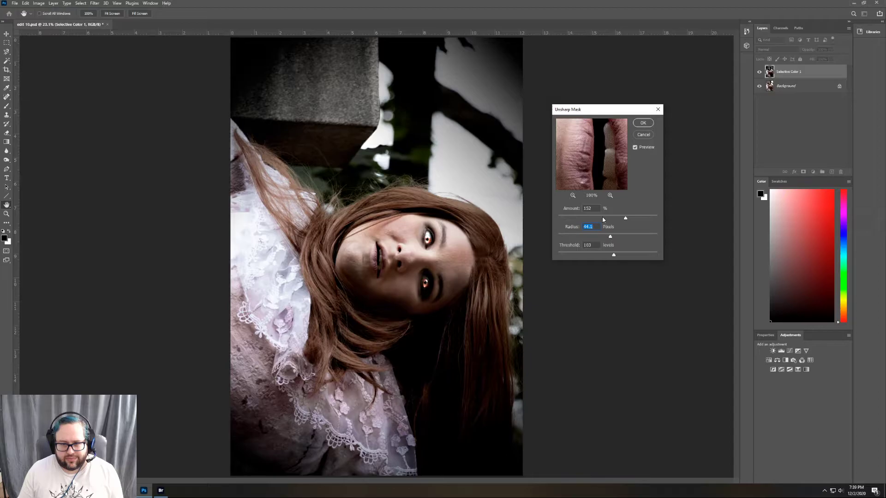
pyautogui.moveTo(608, 236); pyautogui.dragTo(646, 240)
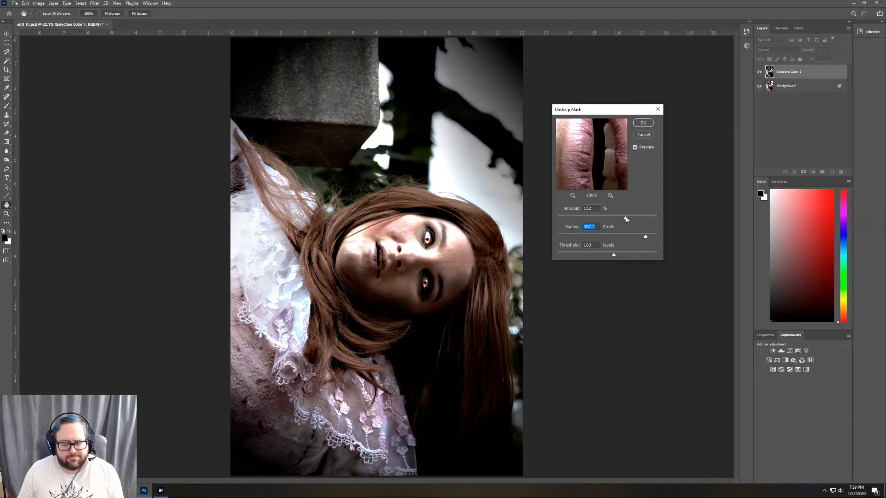
pyautogui.moveTo(613, 253); pyautogui.dragTo(595, 255)
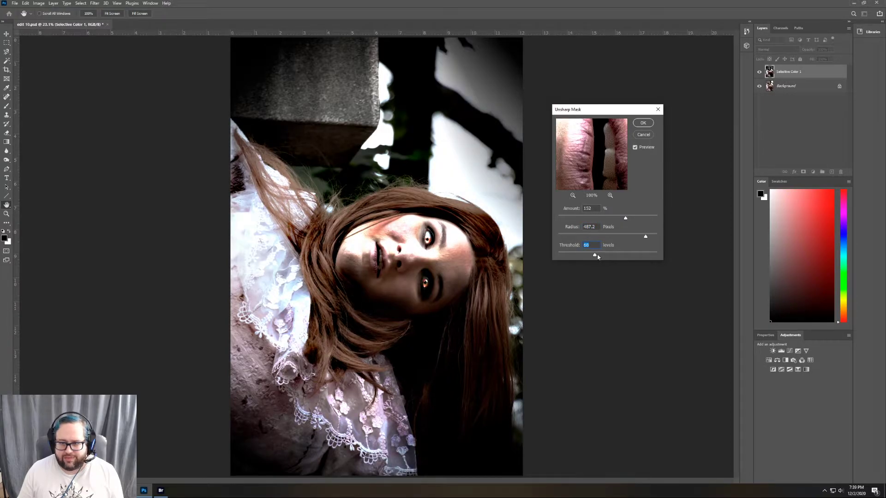
pyautogui.moveTo(595, 255); pyautogui.dragTo(606, 256)
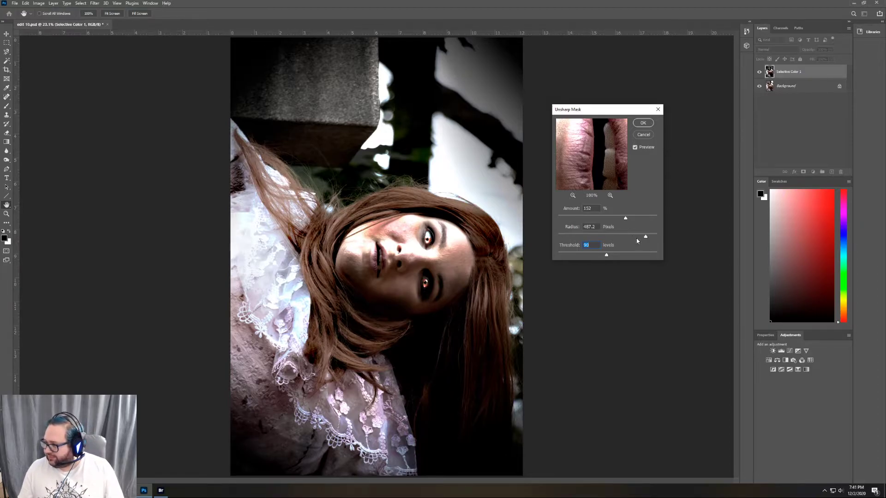
pyautogui.click(642, 123)
pyautogui.press('o')
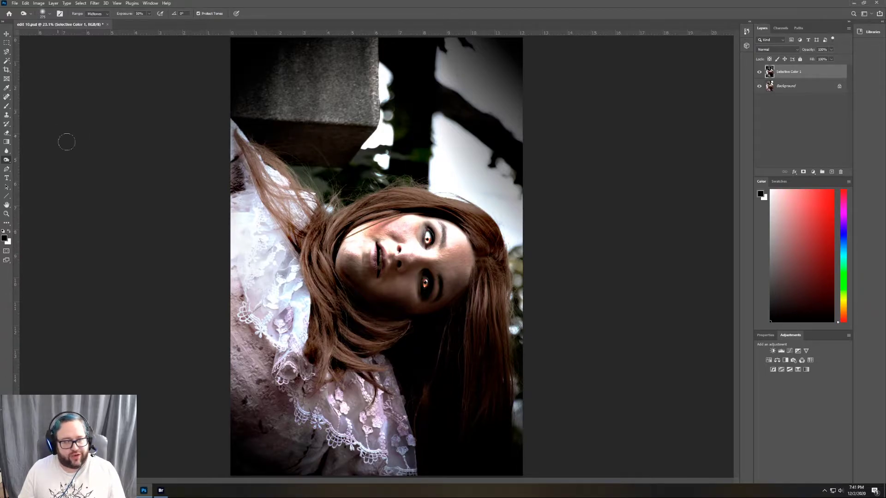
# - Save the sharpened portrait as a new Photoshop file named edit 10a
pyautogui.click(14, 3)
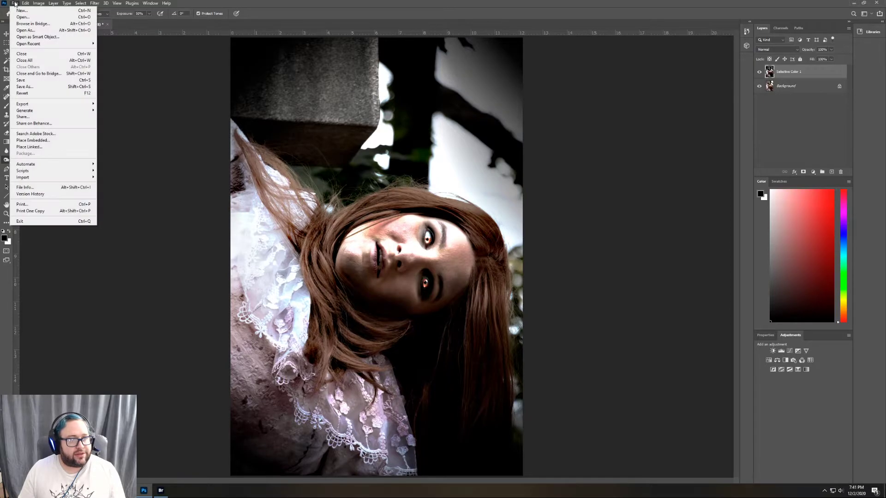
pyautogui.click(38, 87)
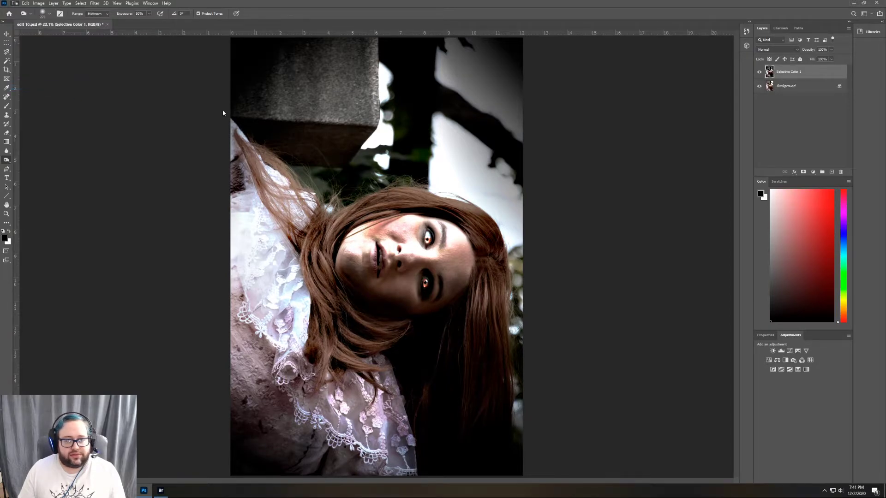
pyautogui.click(101, 213)
pyautogui.write('a')
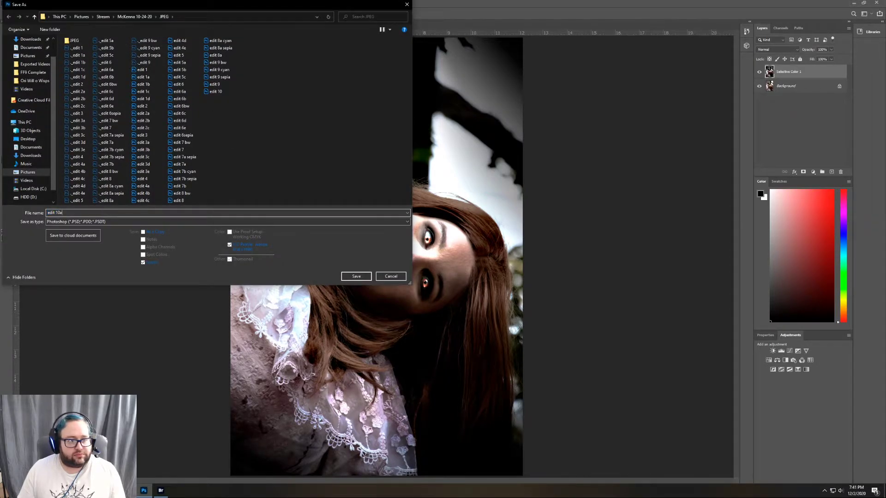
pyautogui.press('Return')
pyautogui.press('Return')
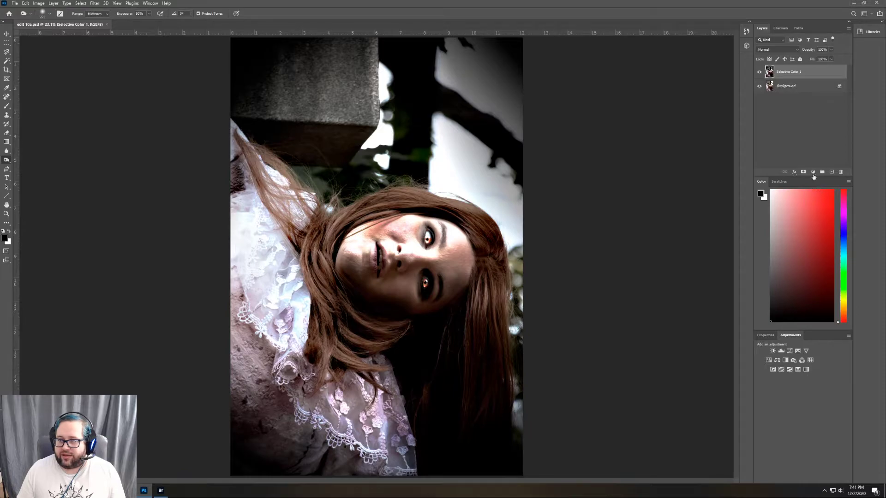
# - Add a Hue/Saturation adjustment layer above Selective Color 1 and hide it
pyautogui.click(771, 361)
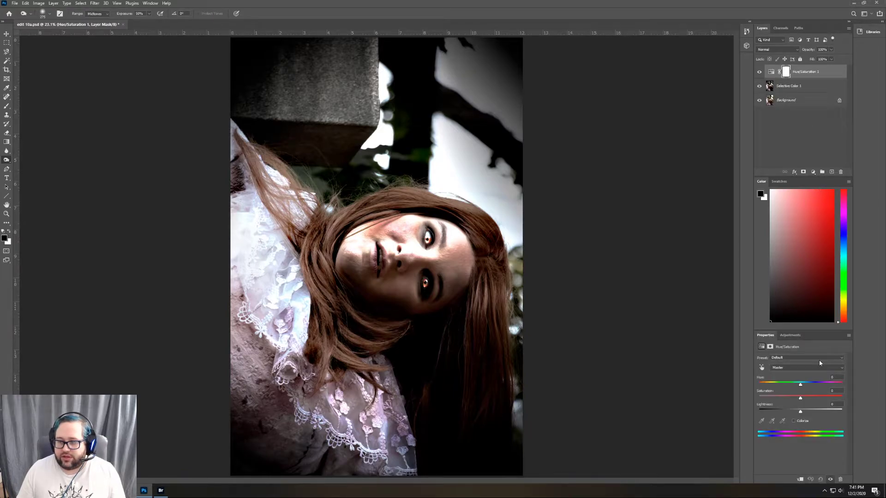
pyautogui.click(759, 72)
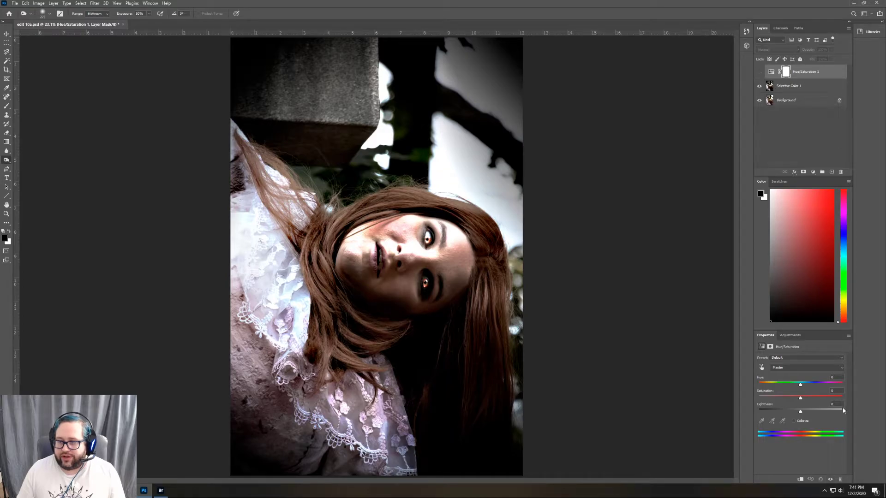
# - Add a Black & White adjustment layer with the Maximum Black preset, Reds at about -25 and Yellows at about 220
pyautogui.click(790, 335)
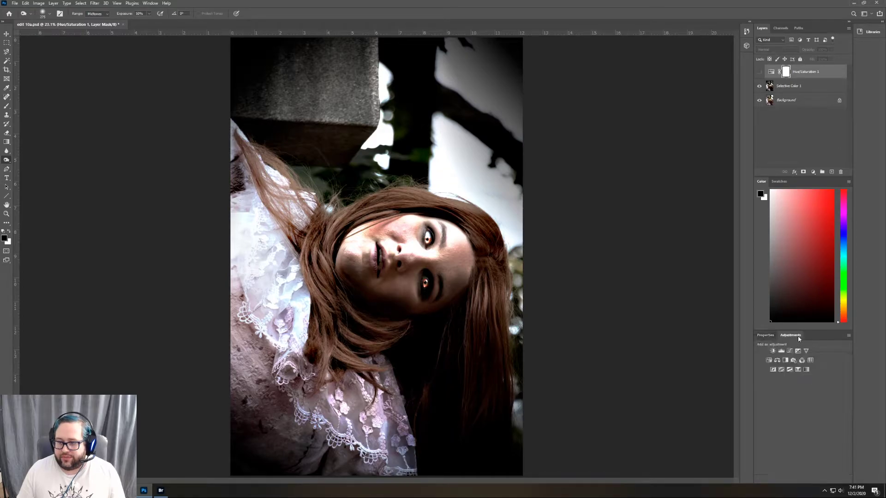
pyautogui.click(785, 363)
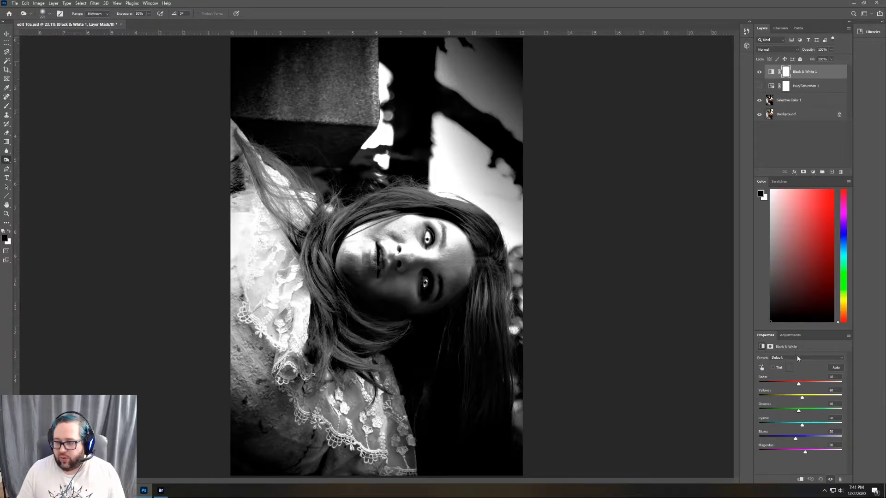
pyautogui.click(796, 358)
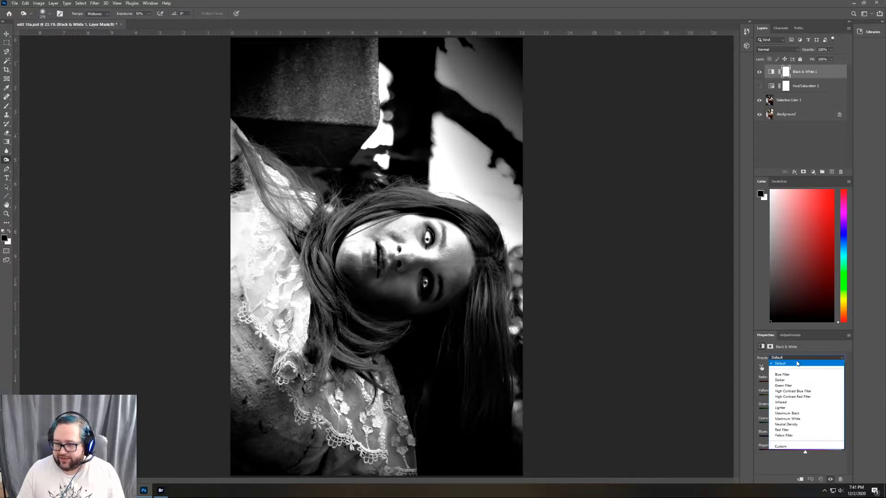
pyautogui.click(796, 414)
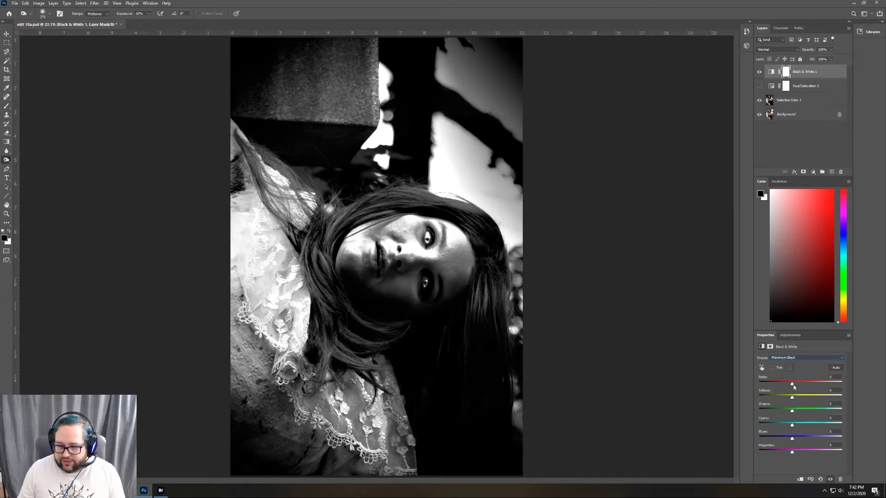
pyautogui.moveTo(791, 385); pyautogui.dragTo(828, 397)
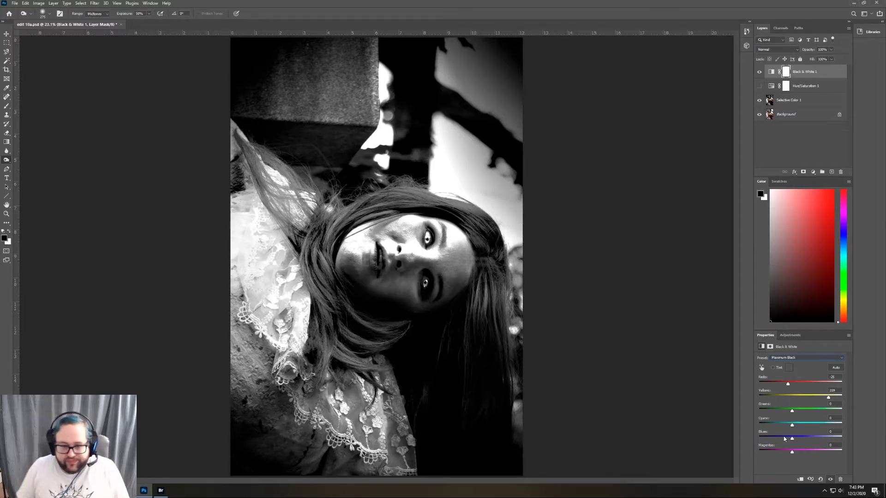
# - Save the black-and-white version as a new Photoshop file named edit 10a bw
pyautogui.click(16, 4)
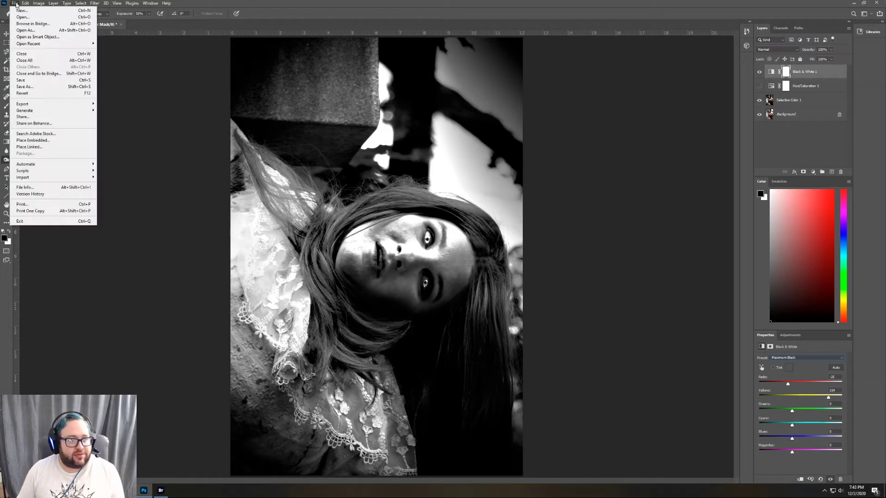
pyautogui.click(40, 88)
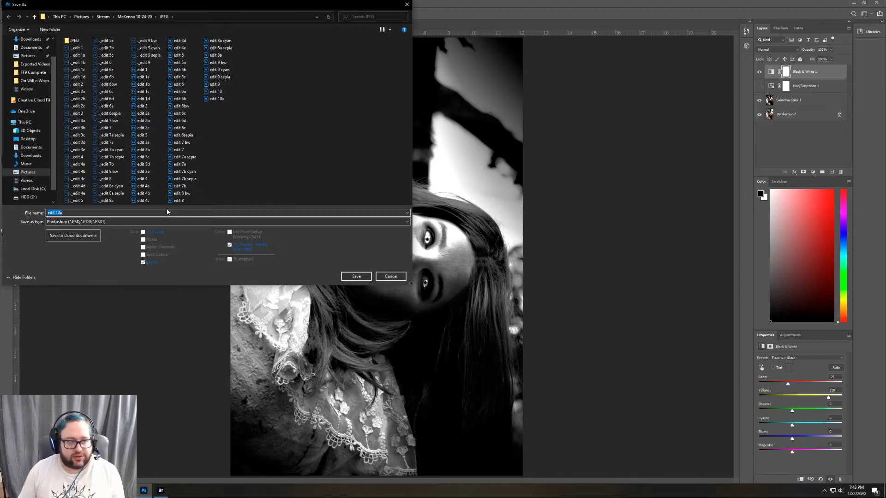
pyautogui.click(141, 214)
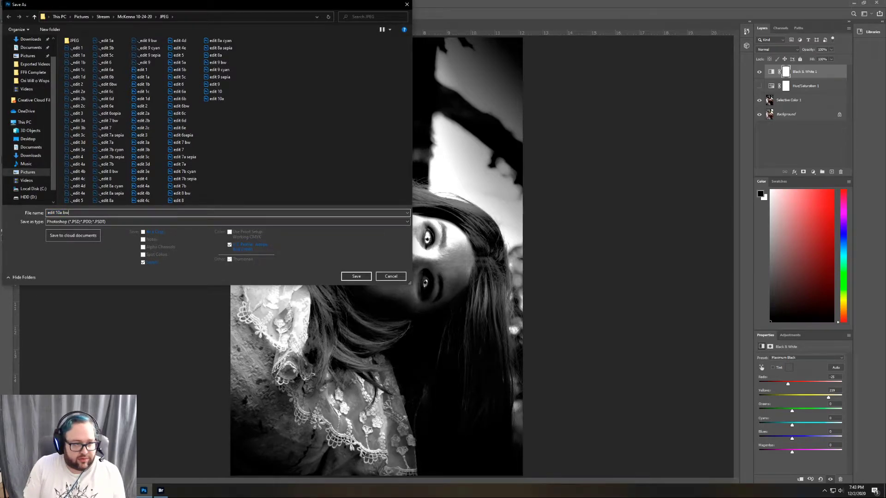
pyautogui.press('Return')
pyautogui.press('Return')
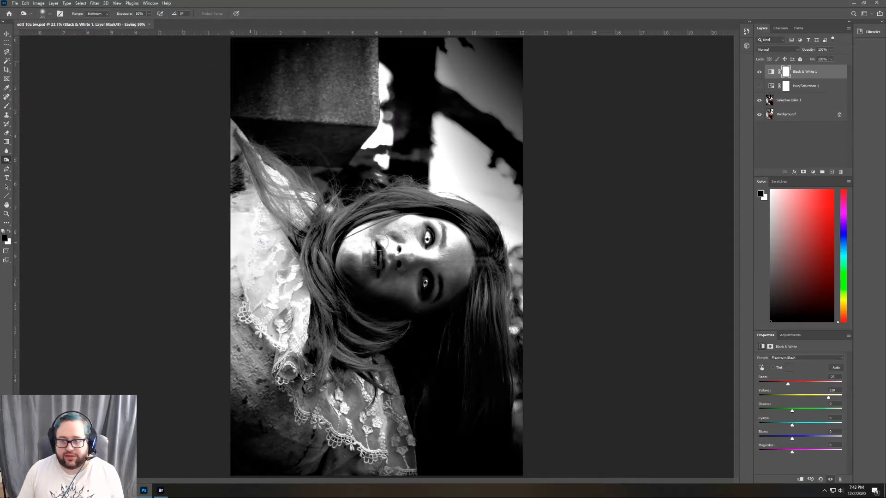
# - Hide the Black & White layer, show the Hue/Saturation layer and apply its Sepia preset
pyautogui.click(759, 72)
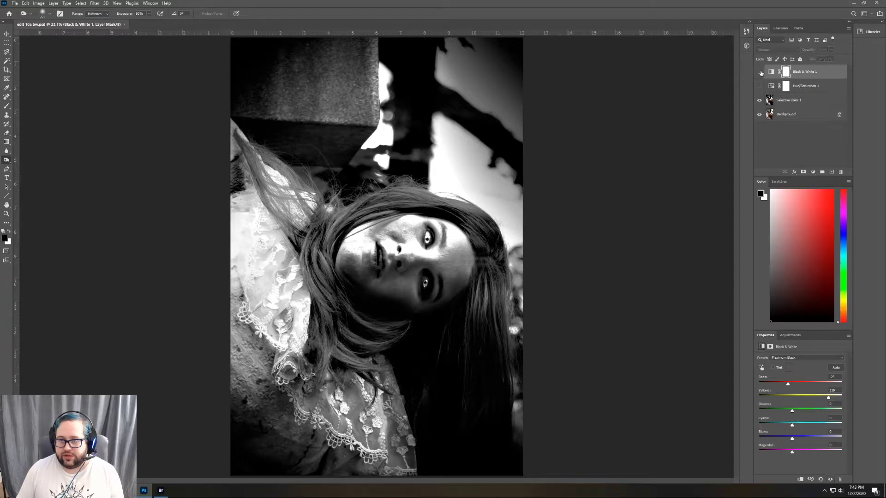
pyautogui.click(808, 89)
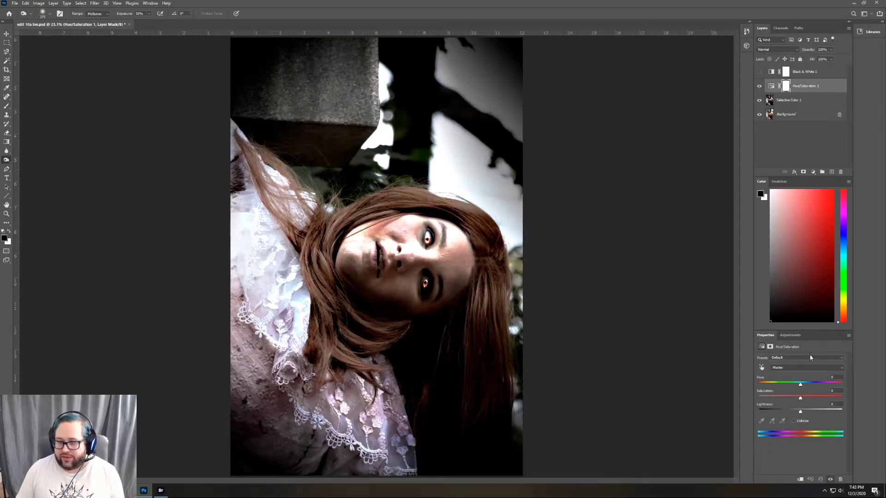
pyautogui.click(810, 367)
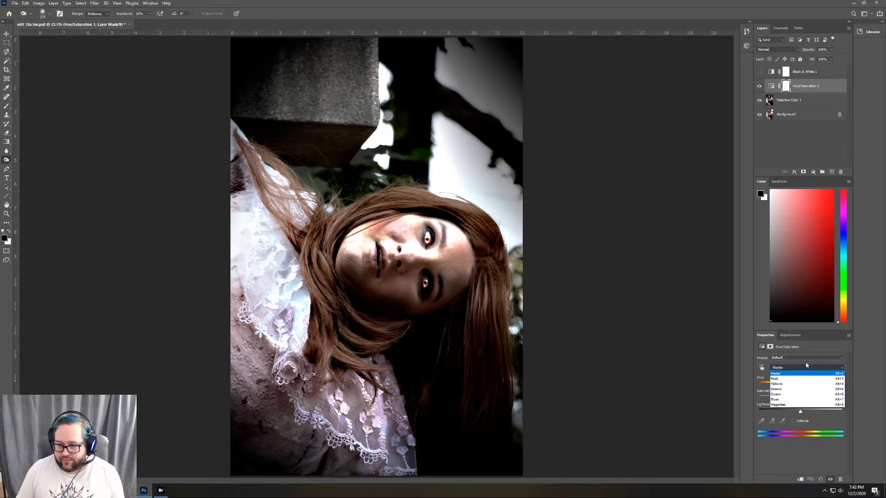
pyautogui.click(803, 358)
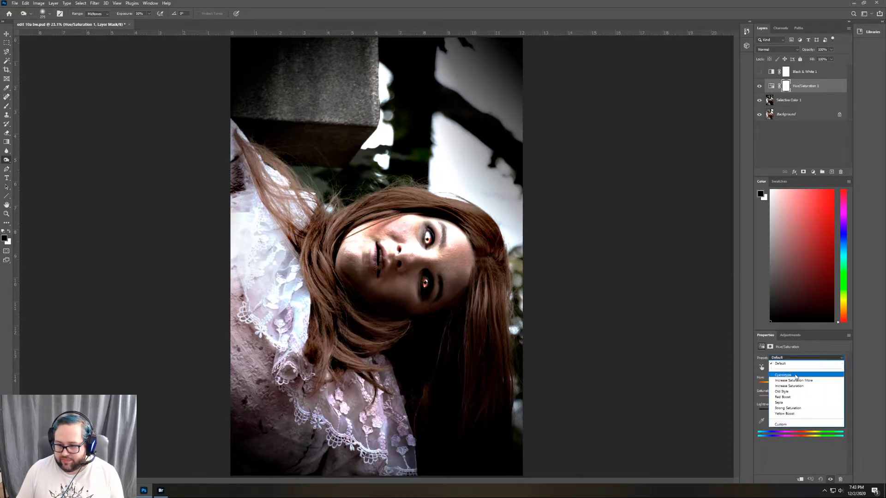
pyautogui.click(794, 403)
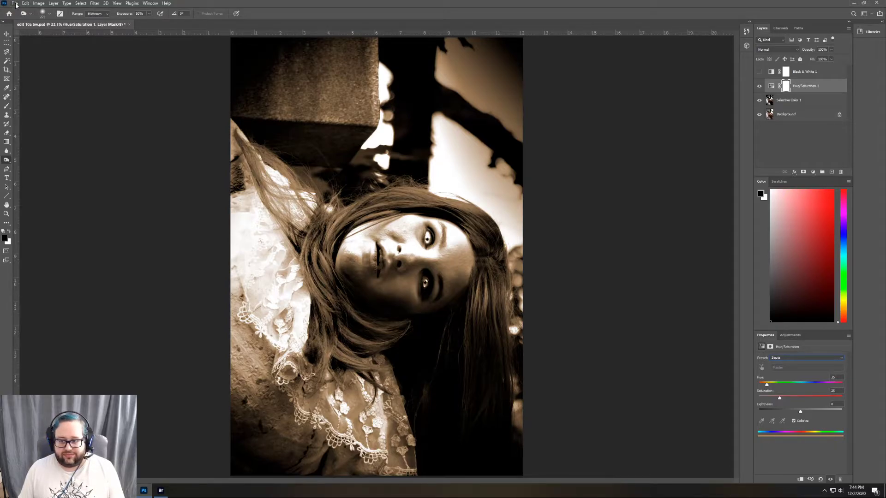
# - Save the sepia version as a new Photoshop file named edit 10a sepia
pyautogui.click(16, 4)
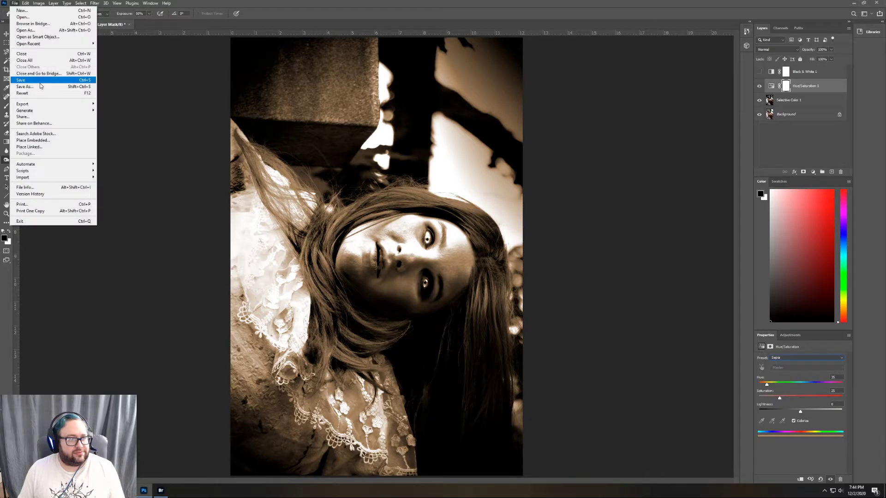
pyautogui.click(56, 84)
pyautogui.click(119, 212)
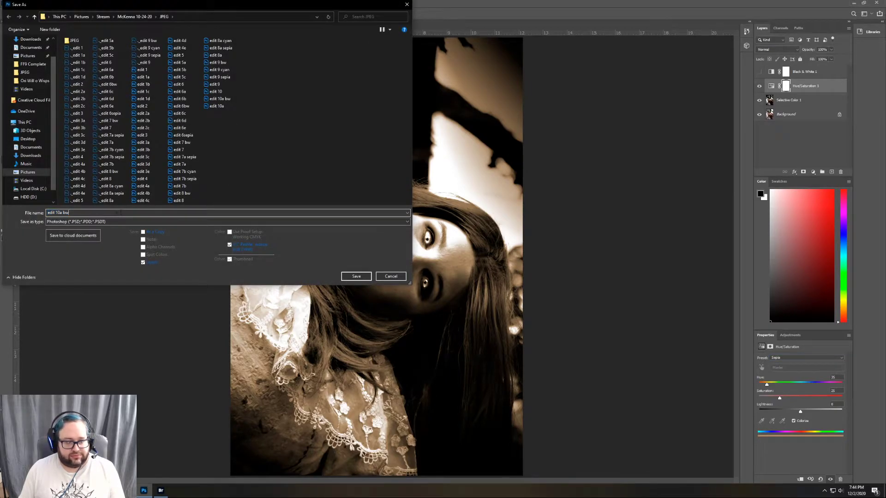
pyautogui.write('sepia')
pyautogui.press('Return')
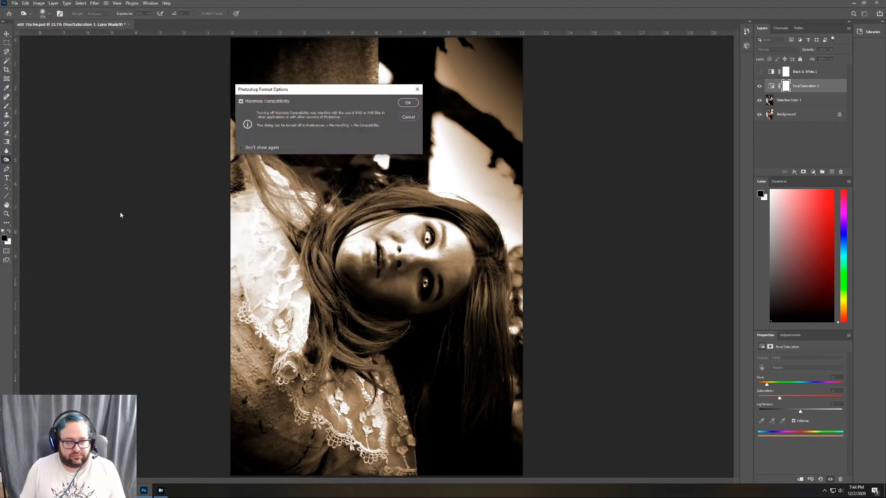
pyautogui.press('Return')
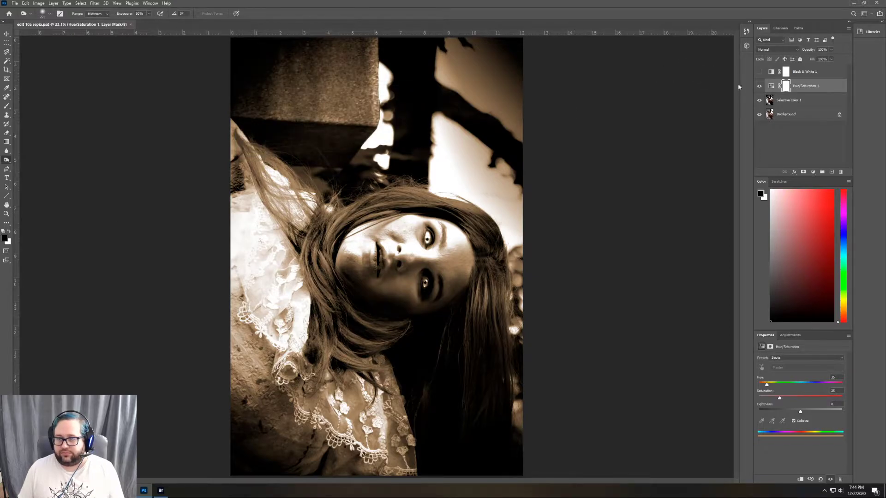
# - Apply the Cyanotype preset to the Hue/Saturation layer and save the result as a new Photoshop file named edit 10a cyan
pyautogui.click(813, 359)
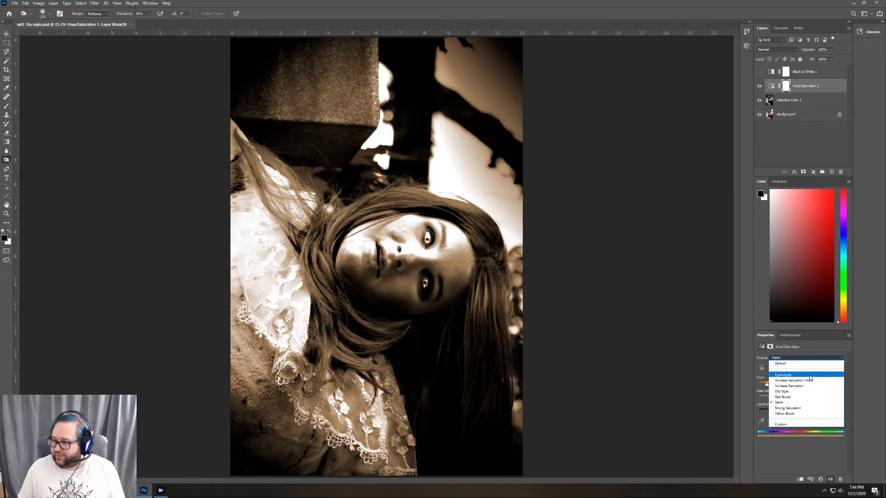
pyautogui.click(809, 375)
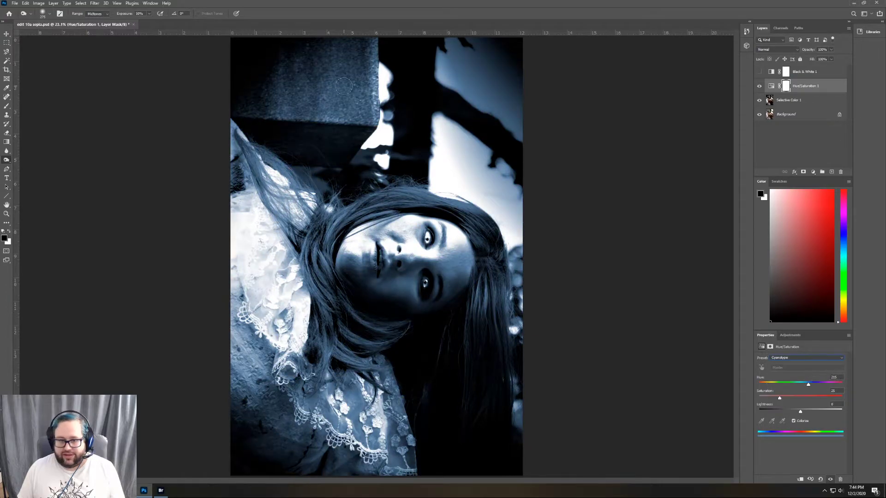
pyautogui.click(15, 4)
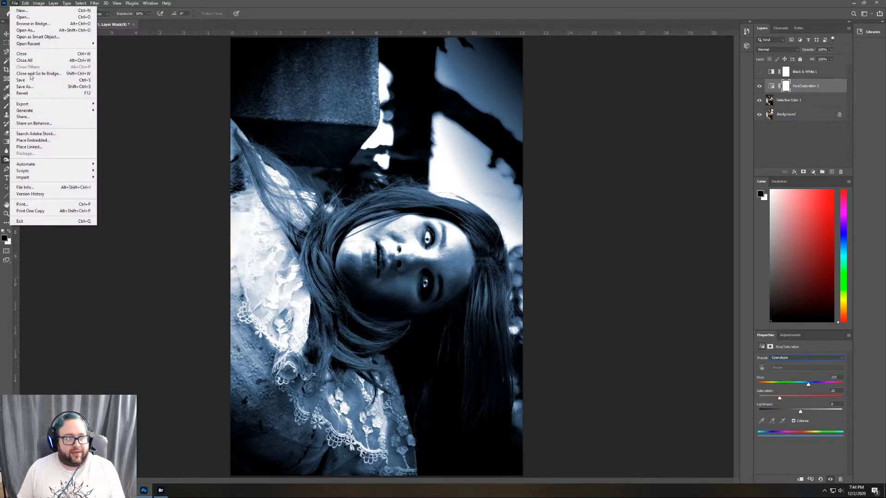
pyautogui.press('Escape')
pyautogui.doubleClick(68, 212)
pyautogui.write('cyan')
pyautogui.press('Return')
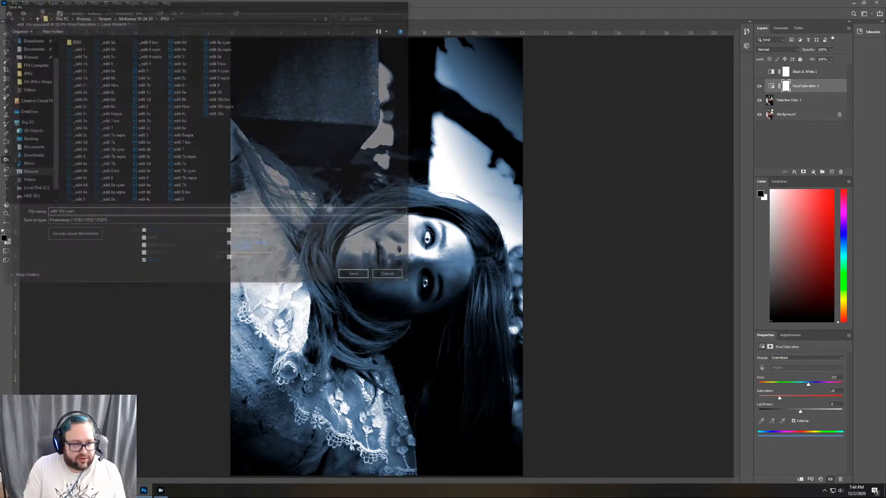
pyautogui.press('Return')
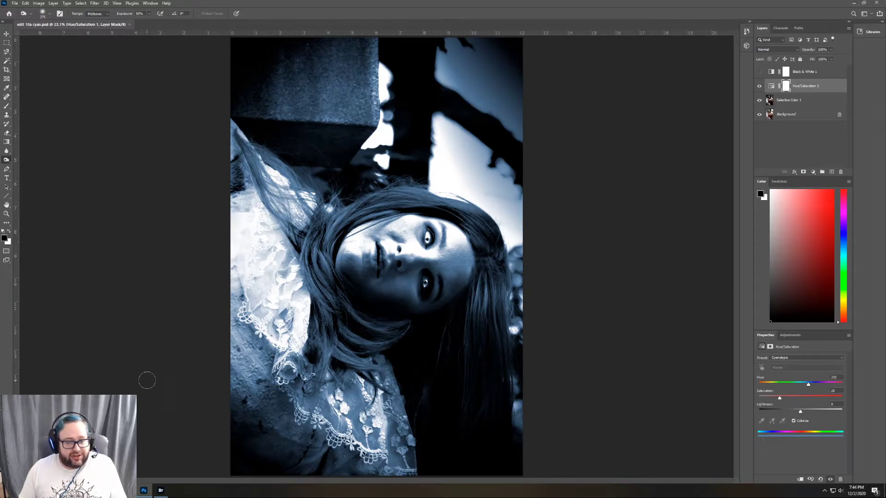
# - Switch to Bridge, filter the folder to three-star JPEG files and open _MG_0019.jpg in Photoshop
pyautogui.click(161, 490)
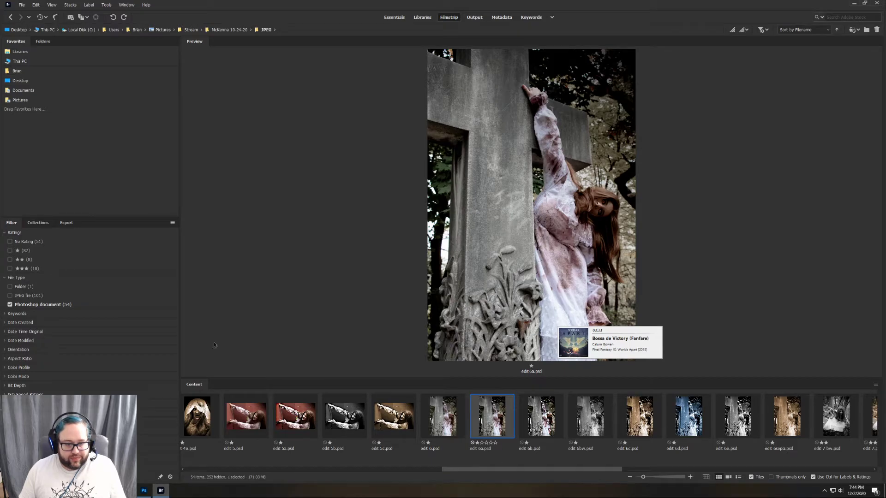
pyautogui.click(10, 269)
pyautogui.click(9, 305)
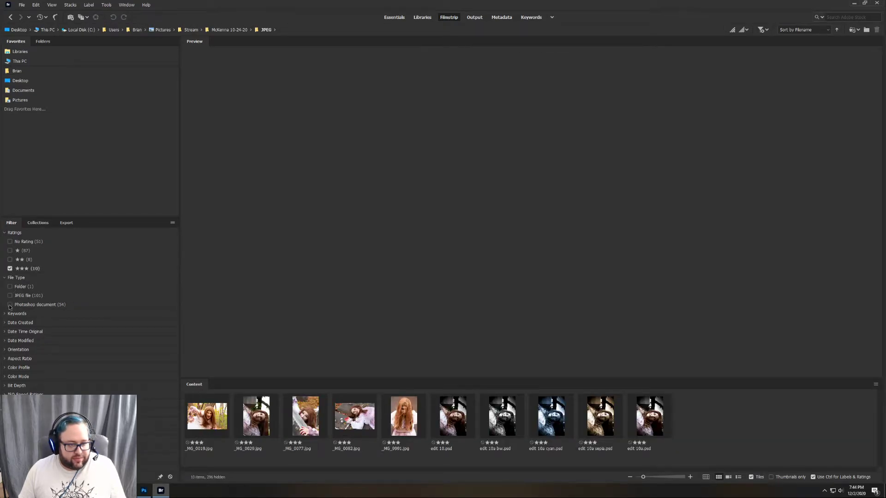
pyautogui.click(10, 296)
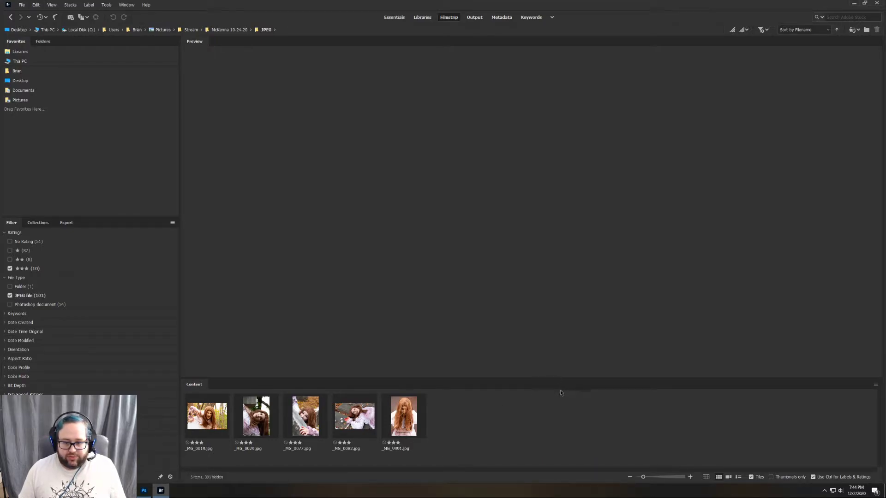
pyautogui.moveTo(510, 379); pyautogui.dragTo(512, 339)
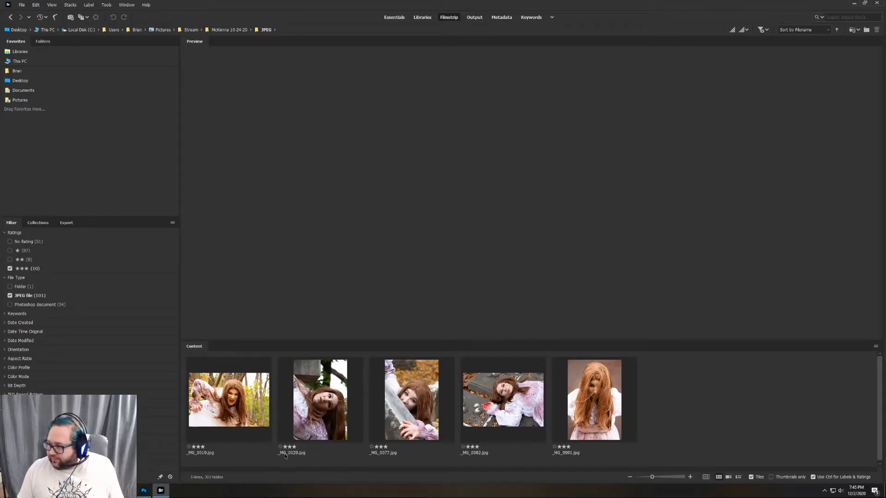
pyautogui.doubleClick(229, 405)
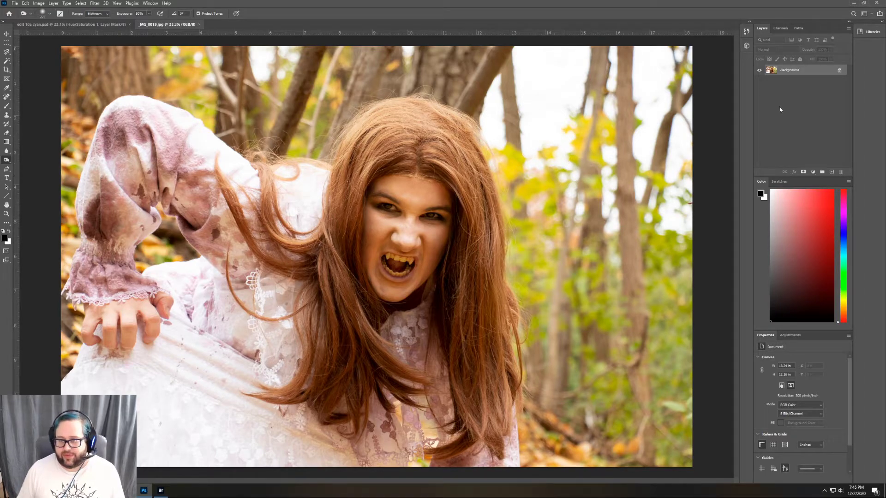
# - Duplicate the Background layer and add a Curves adjustment layer above the copy
pyautogui.rightClick(792, 70)
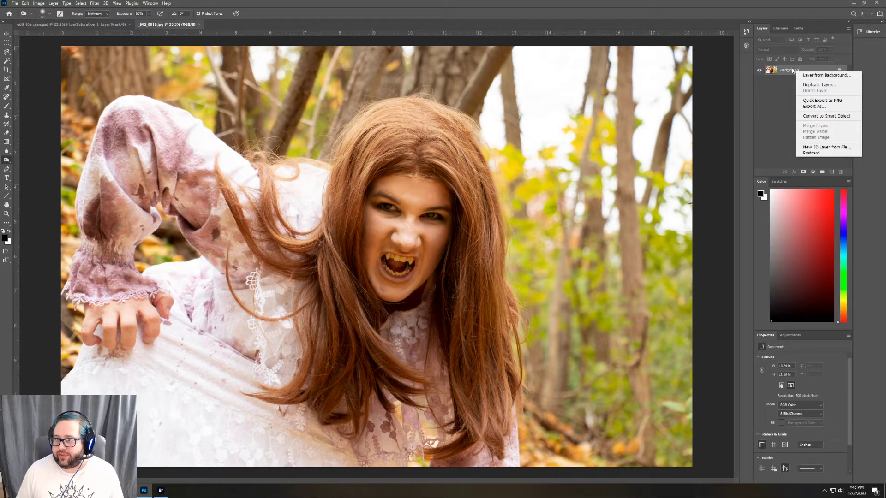
pyautogui.click(818, 85)
pyautogui.click(389, 102)
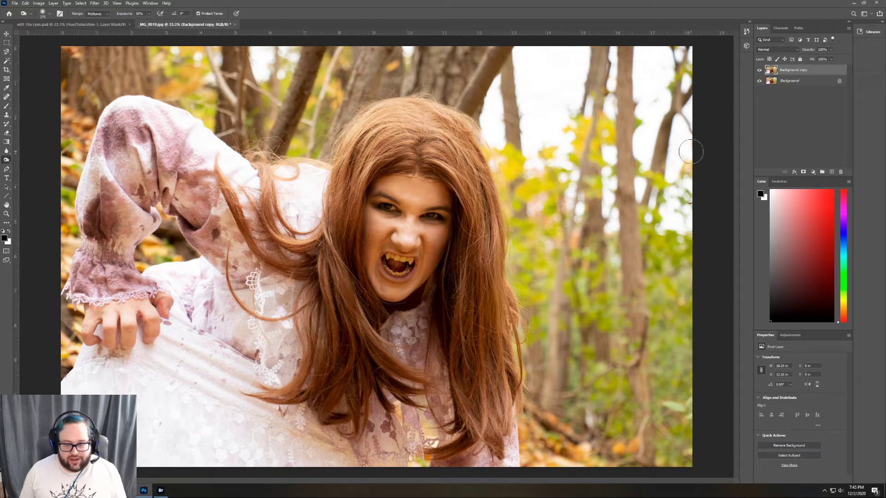
pyautogui.click(790, 335)
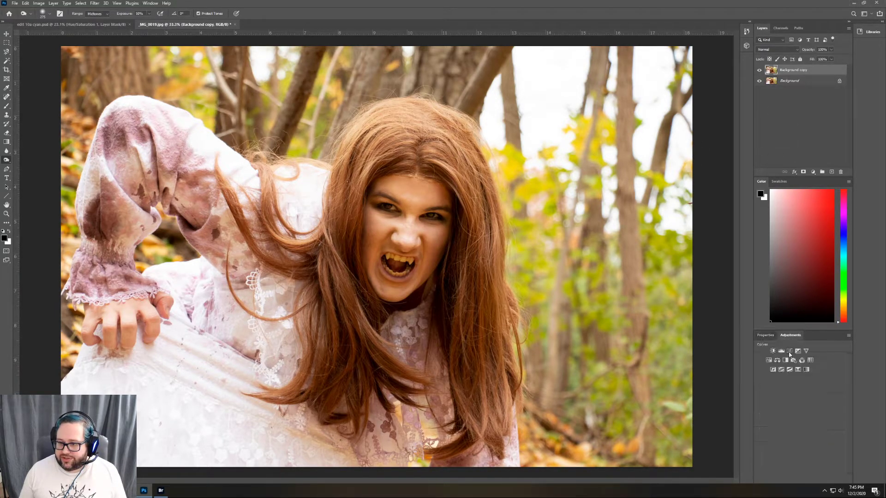
pyautogui.click(790, 352)
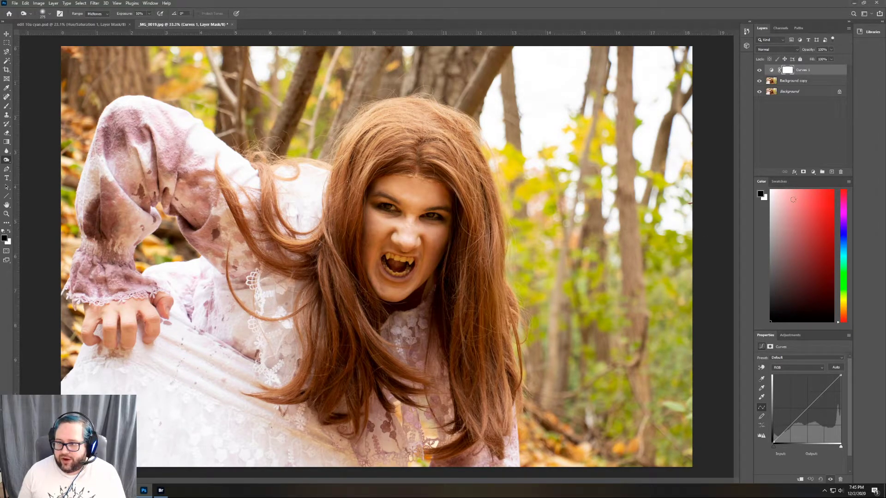
# - Add a Hue/Saturation adjustment layer above Curves 1 and set the Greens saturation to -100
pyautogui.click(790, 335)
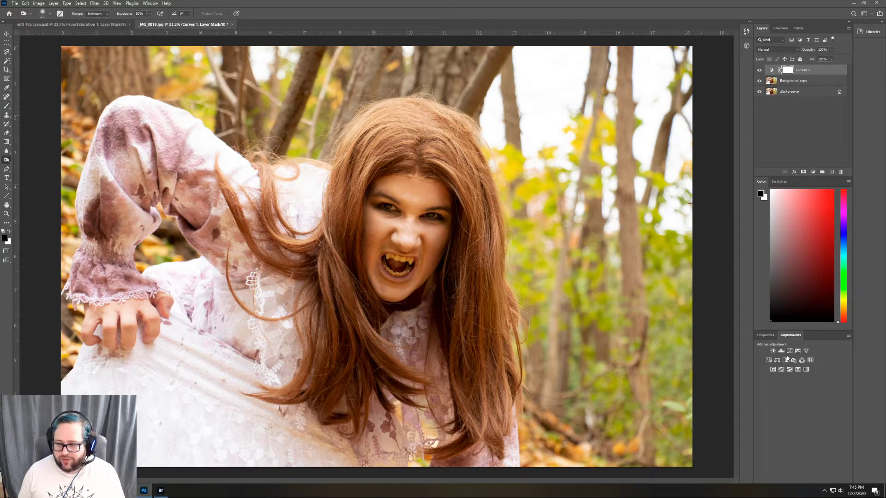
pyautogui.click(787, 359)
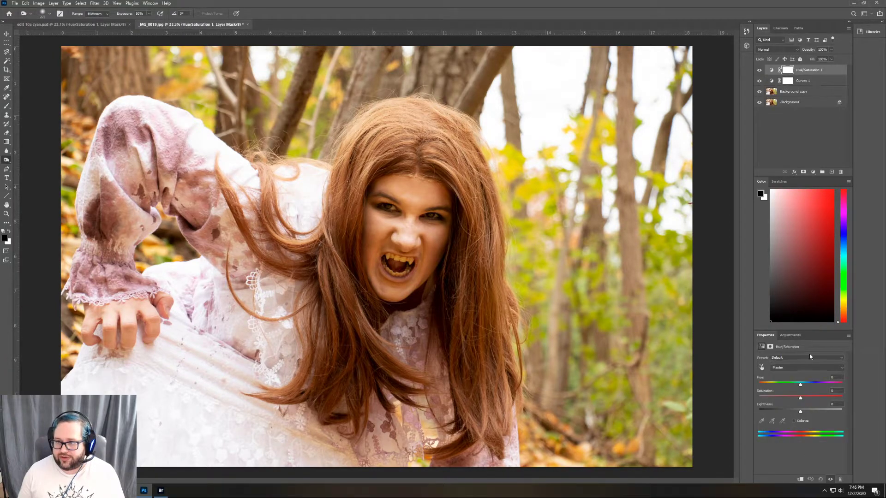
pyautogui.click(815, 369)
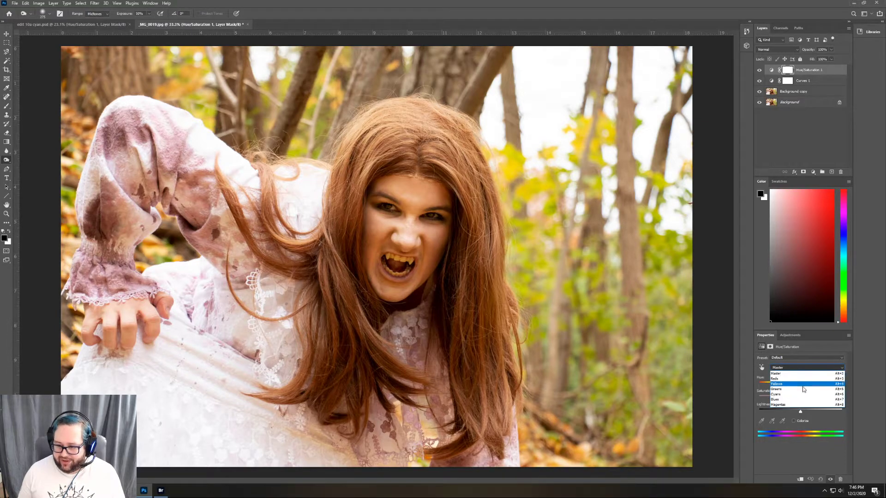
pyautogui.click(802, 390)
pyautogui.moveTo(799, 400); pyautogui.dragTo(749, 399)
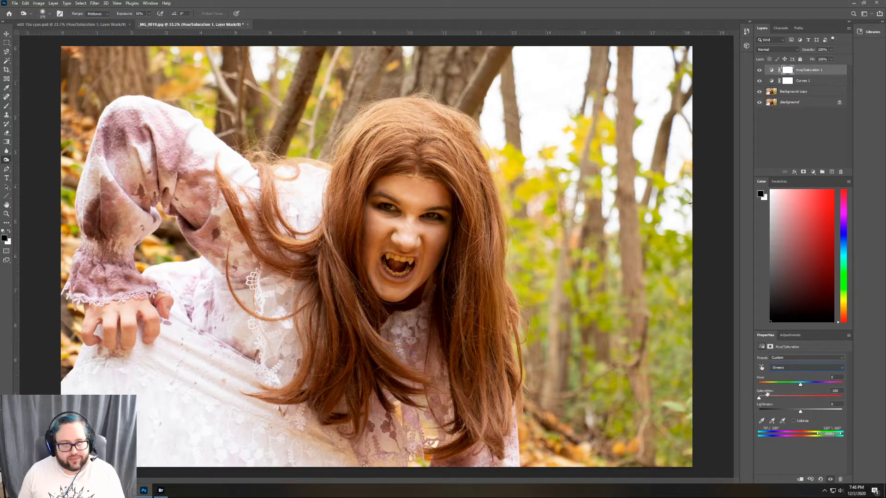
# - Reduce the Yellows saturation of the Hue/Saturation layer to about -49
pyautogui.click(810, 368)
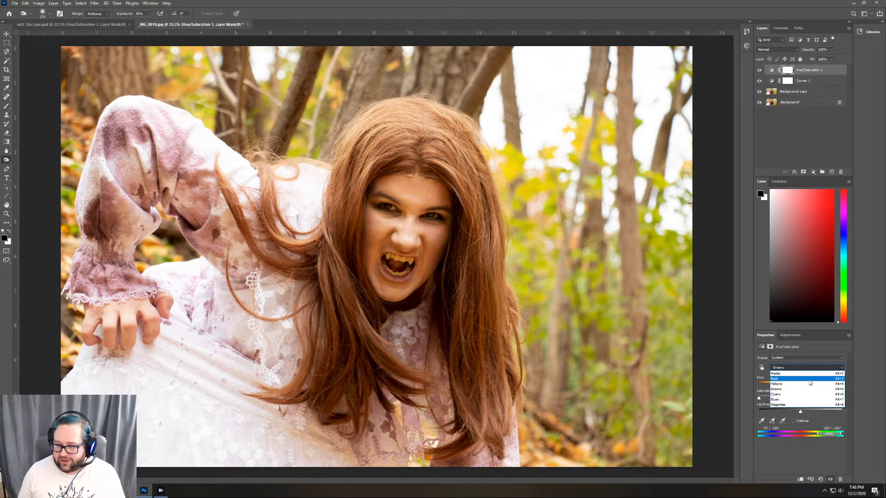
pyautogui.click(810, 385)
pyautogui.moveTo(800, 400); pyautogui.dragTo(782, 399)
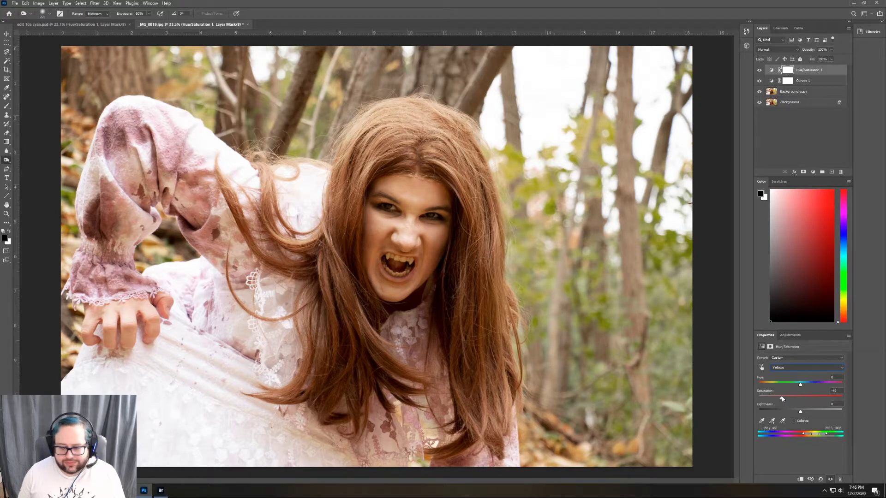
pyautogui.moveTo(782, 399)
pyautogui.mouseDown()
pyautogui.moveTo(757, 395)
pyautogui.moveTo(774, 396)
pyautogui.mouseUp()
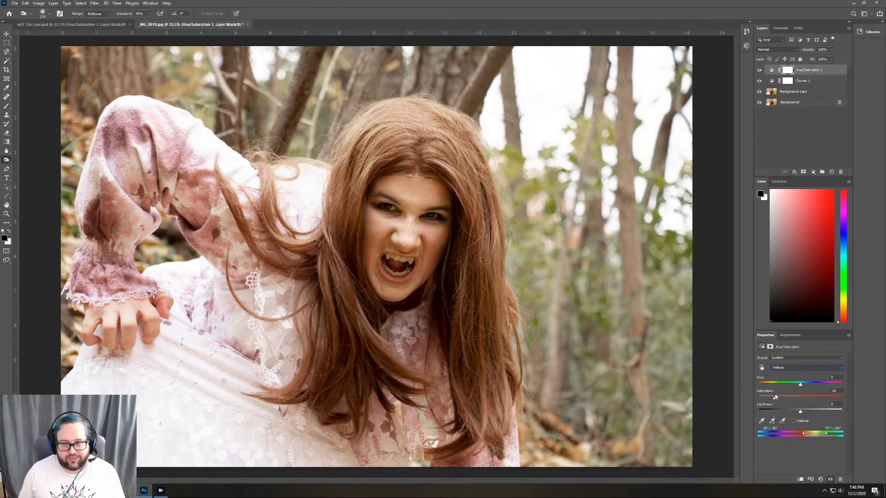
pyautogui.click(805, 367)
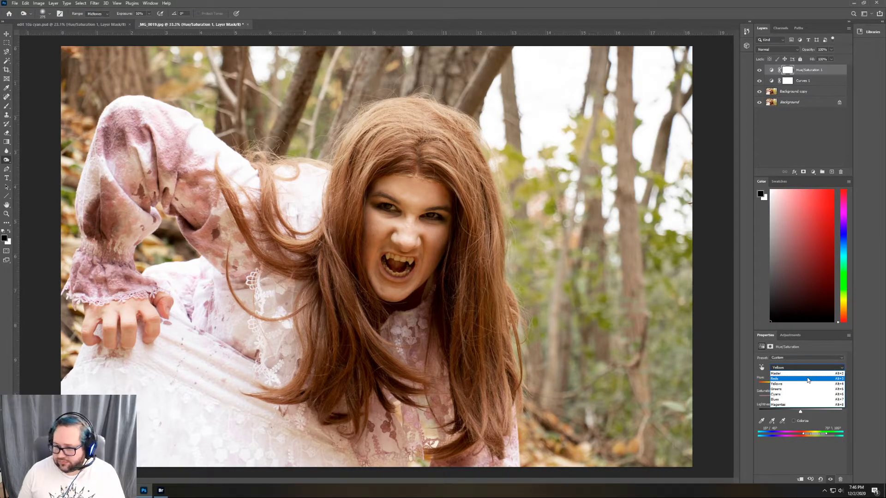
pyautogui.click(808, 379)
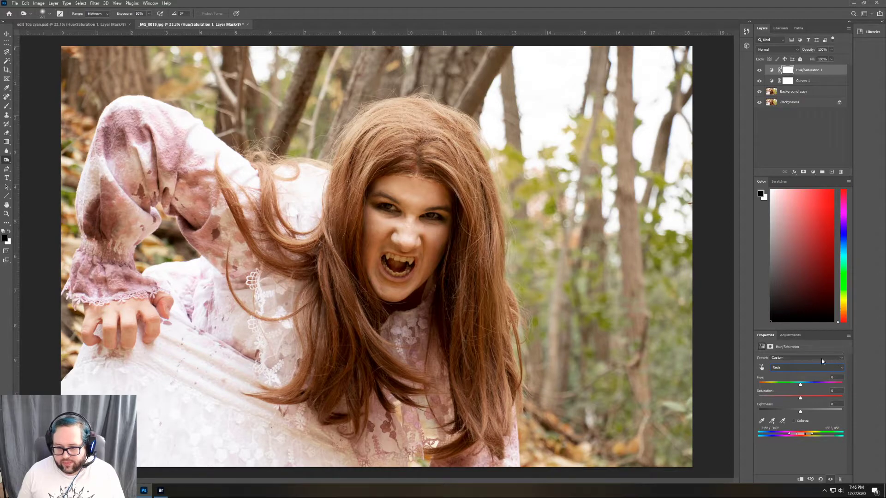
pyautogui.click(796, 369)
pyautogui.click(798, 385)
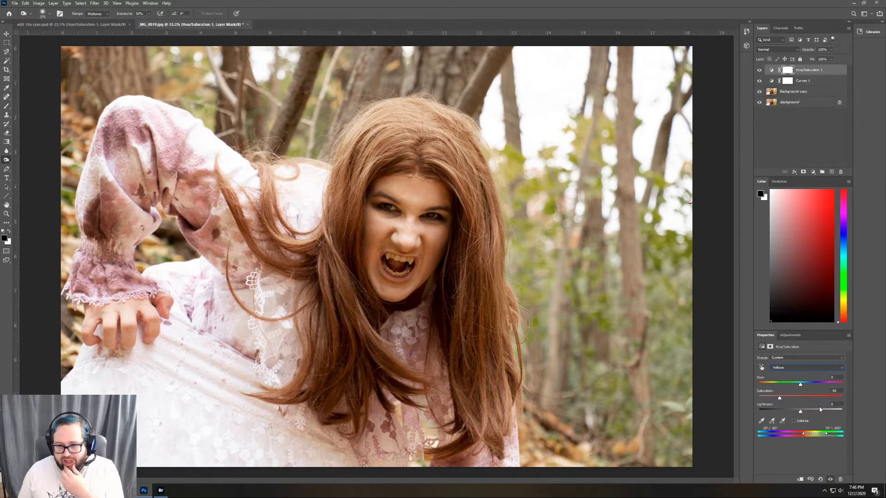
pyautogui.moveTo(779, 398)
pyautogui.mouseDown()
pyautogui.moveTo(758, 401)
pyautogui.moveTo(861, 399)
pyautogui.moveTo(790, 400)
pyautogui.mouseUp()
pyautogui.moveTo(784, 399)
pyautogui.mouseDown()
pyautogui.moveTo(732, 402)
pyautogui.moveTo(859, 392)
pyautogui.moveTo(780, 398)
pyautogui.mouseUp()
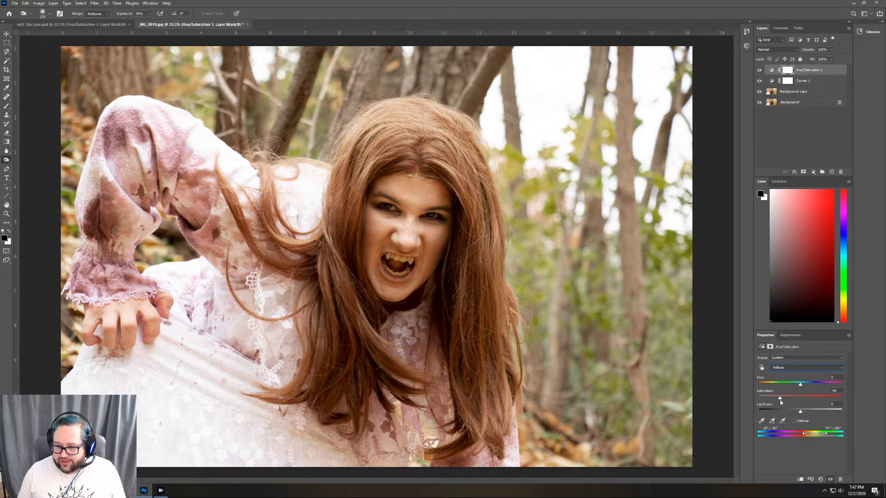
# - Reduce the Reds saturation to about -19 and compare the photo with the Hue/Saturation layer off and on
pyautogui.click(815, 368)
pyautogui.click(800, 375)
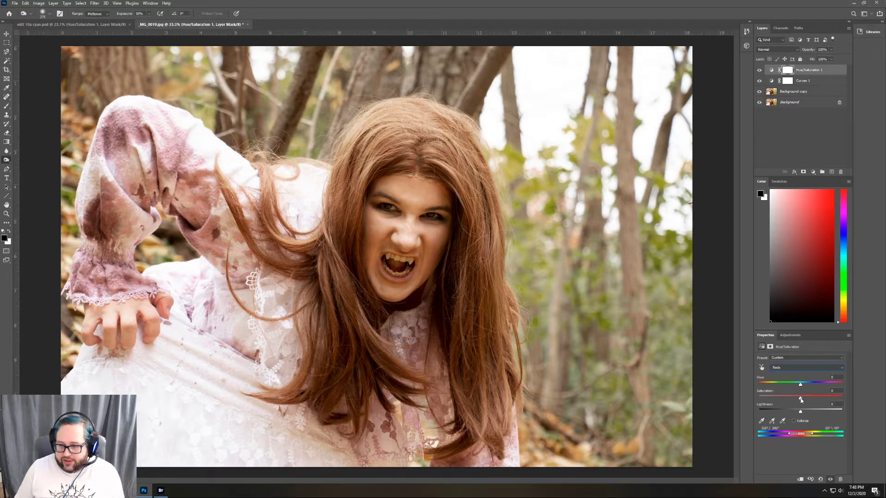
pyautogui.moveTo(801, 400); pyautogui.dragTo(748, 404)
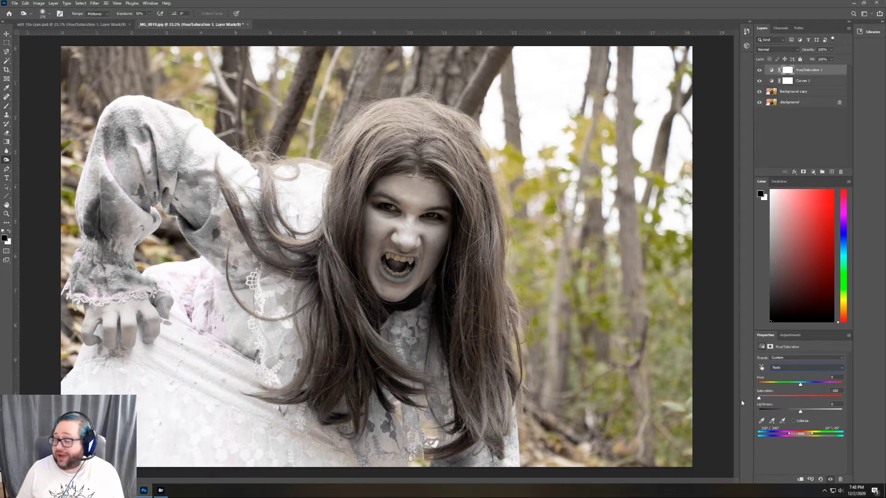
pyautogui.moveTo(758, 398); pyautogui.dragTo(792, 404)
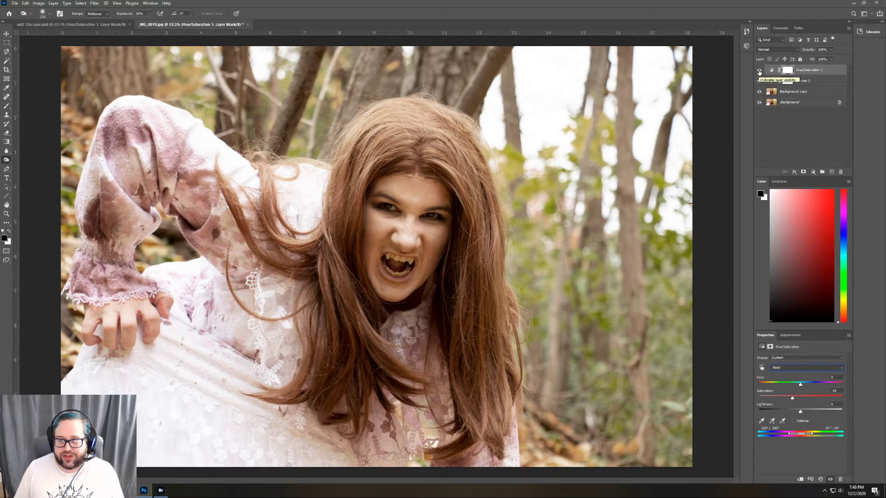
pyautogui.click(759, 71)
pyautogui.click(758, 70)
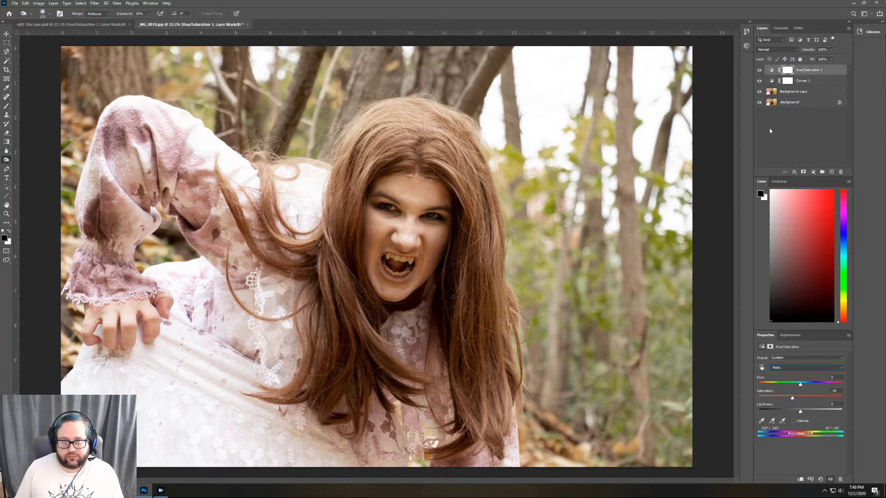
# - Clone forehead skin on the Background copy layer over the wig's lace edge along the hairline with the Clone Stamp tool
pyautogui.click(6, 213)
pyautogui.moveTo(448, 190); pyautogui.dragTo(429, 190)
pyautogui.click(429, 190)
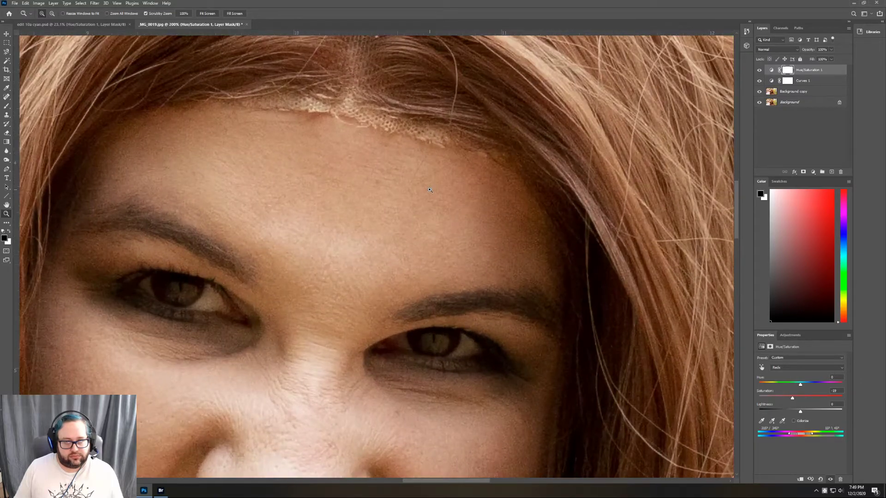
pyautogui.click(804, 92)
pyautogui.click(6, 115)
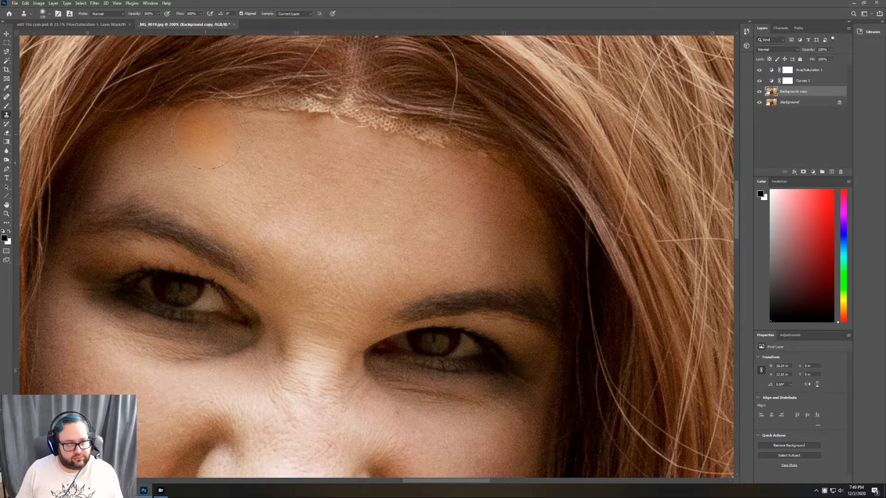
pyautogui.keyDown('alt'); pyautogui.click(219, 157); pyautogui.keyUp('alt')
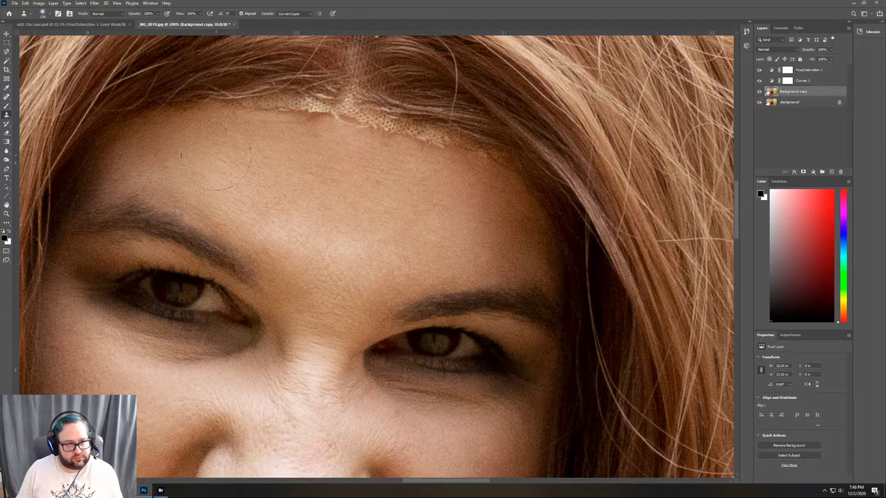
pyautogui.moveTo(217, 170)
pyautogui.mouseDown()
pyautogui.moveTo(242, 121)
pyautogui.moveTo(429, 143)
pyautogui.moveTo(459, 154)
pyautogui.moveTo(467, 169)
pyautogui.mouseUp()
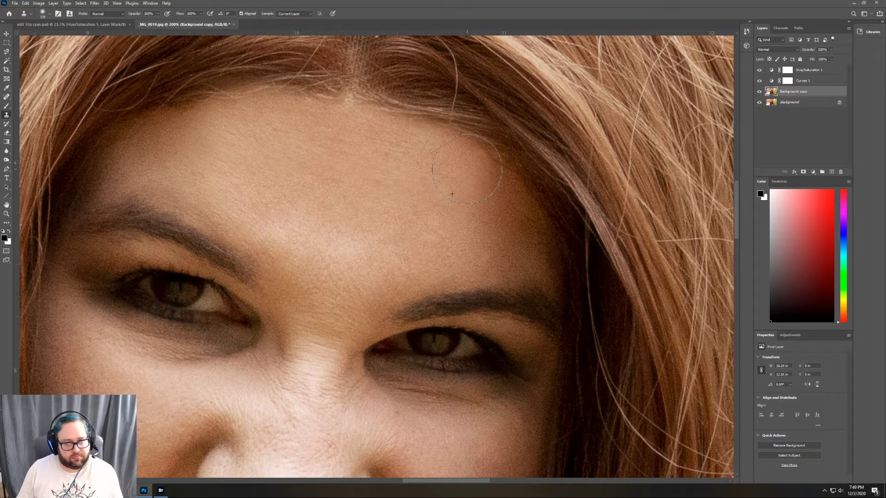
# - Clone nearby hair strands over the exposed wig mesh along the centre parting
pyautogui.scroll(4, 355, 178)
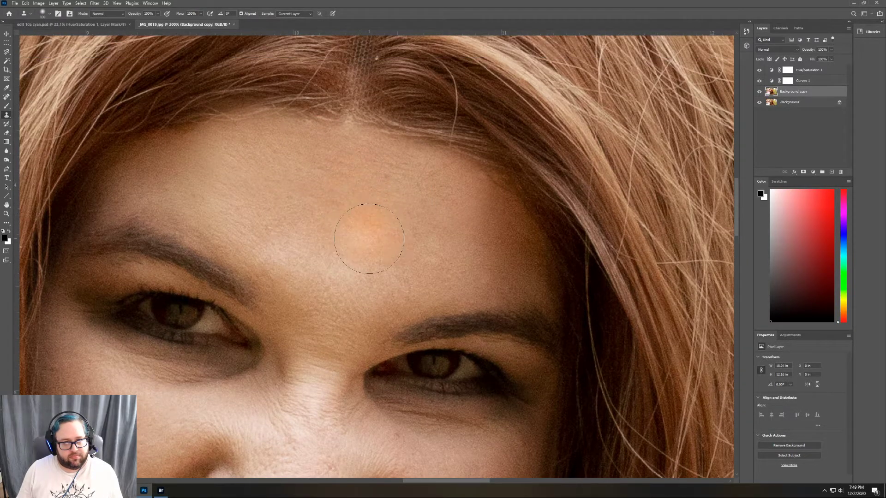
pyautogui.scroll(6, 367, 250)
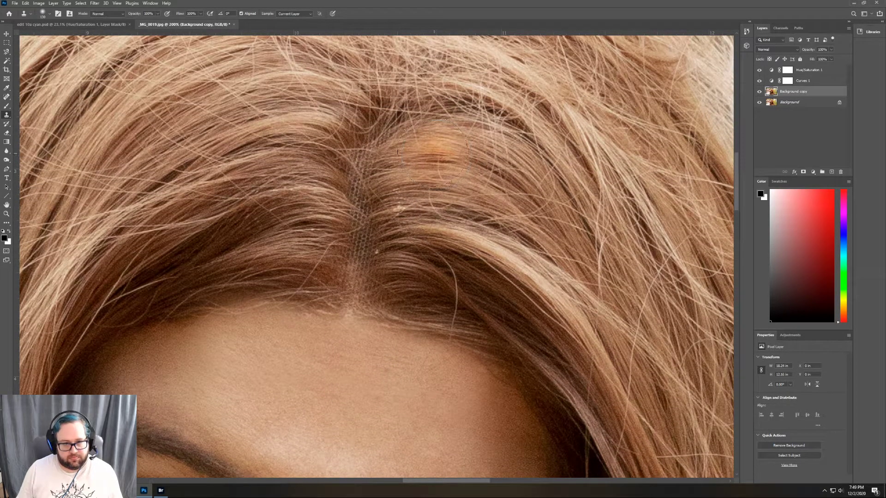
pyautogui.press('alt')
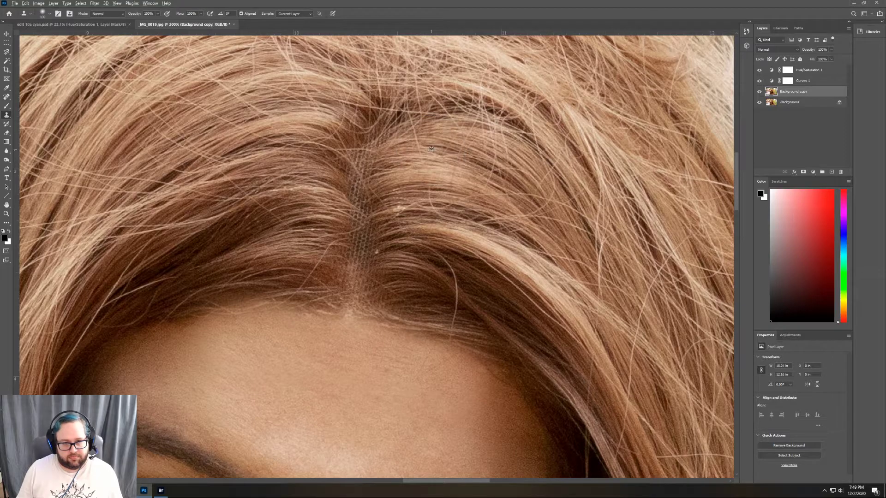
pyautogui.keyDown('alt'); pyautogui.click(428, 145); pyautogui.keyUp('alt')
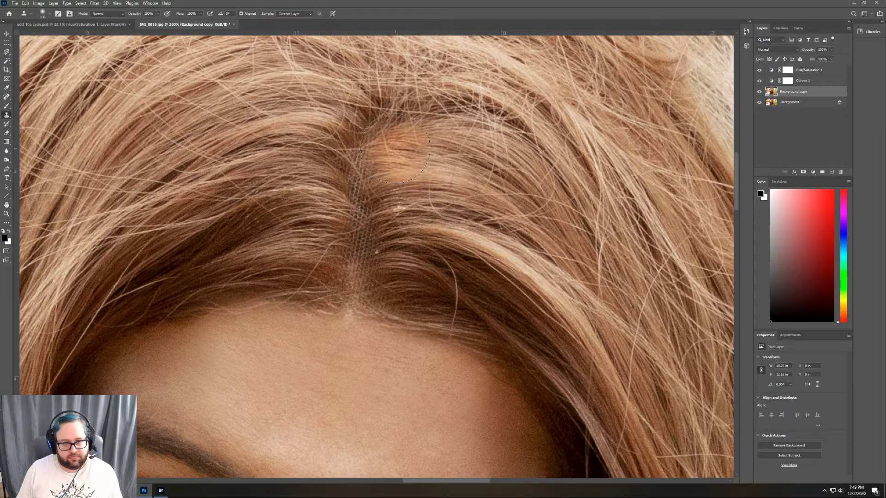
pyautogui.moveTo(382, 148)
pyautogui.mouseDown()
pyautogui.moveTo(361, 190)
pyautogui.moveTo(370, 264)
pyautogui.mouseUp()
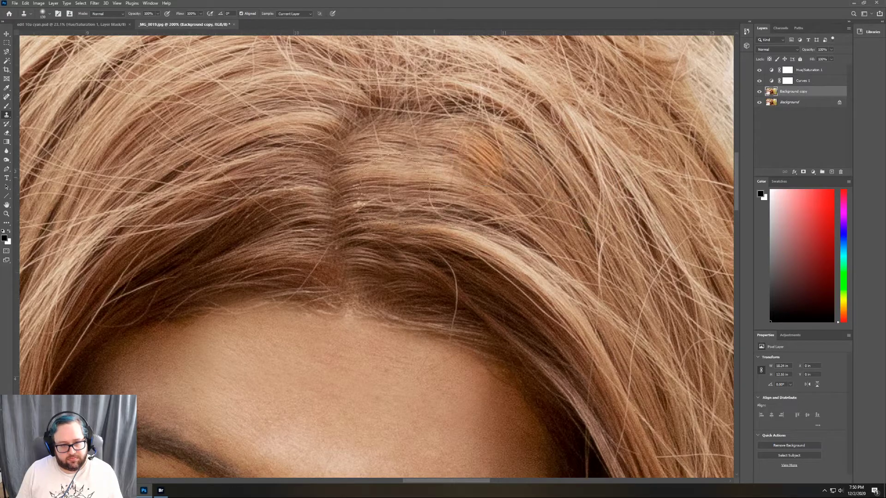
# - Add a Brightness/Contrast adjustment layer above Hue/Saturation 1 and lower its brightness to about -24
pyautogui.click(7, 213)
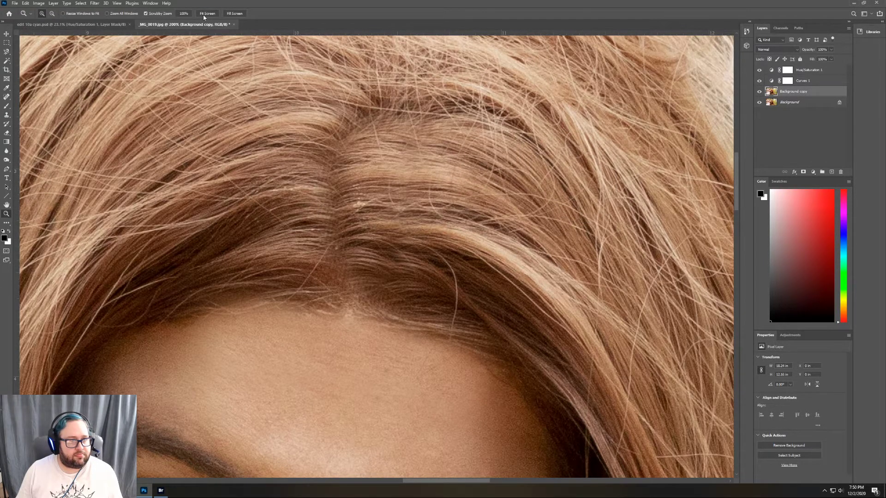
pyautogui.click(207, 13)
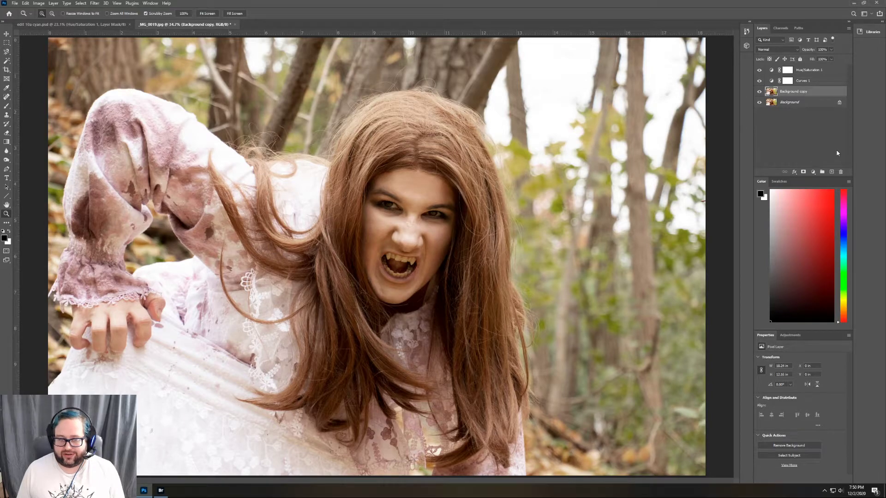
pyautogui.click(806, 70)
pyautogui.click(794, 335)
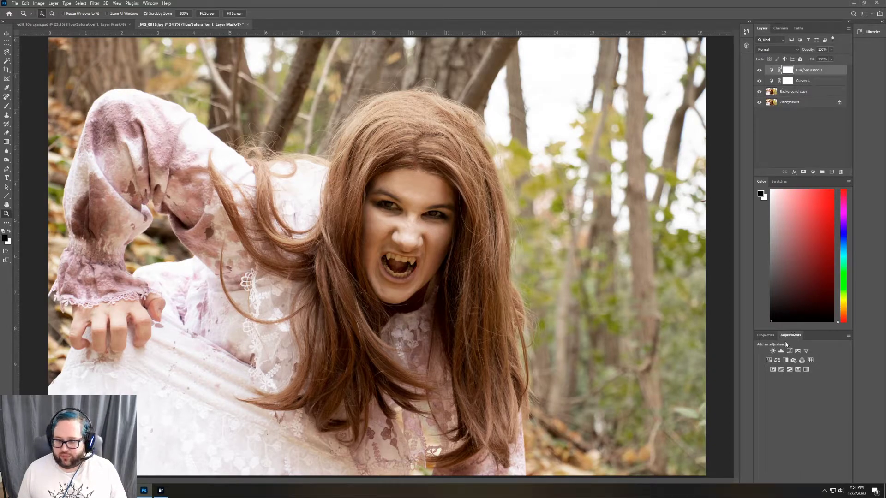
pyautogui.click(772, 352)
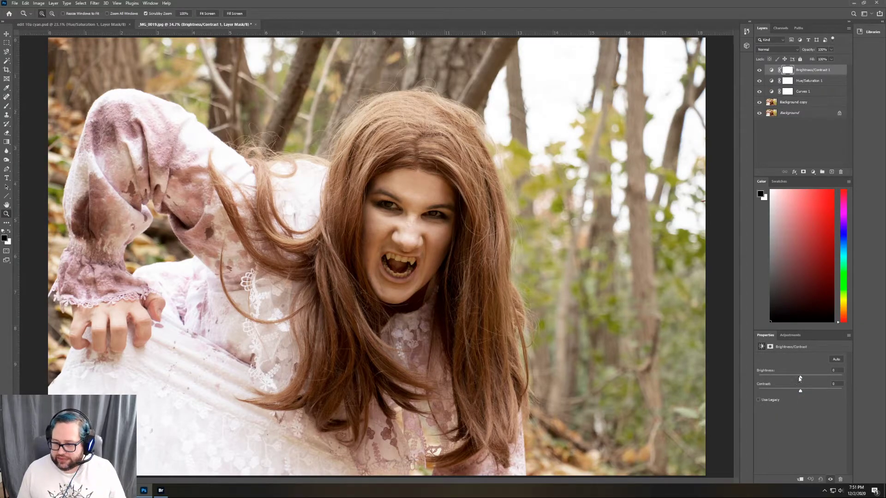
pyautogui.moveTo(800, 378); pyautogui.dragTo(793, 378)
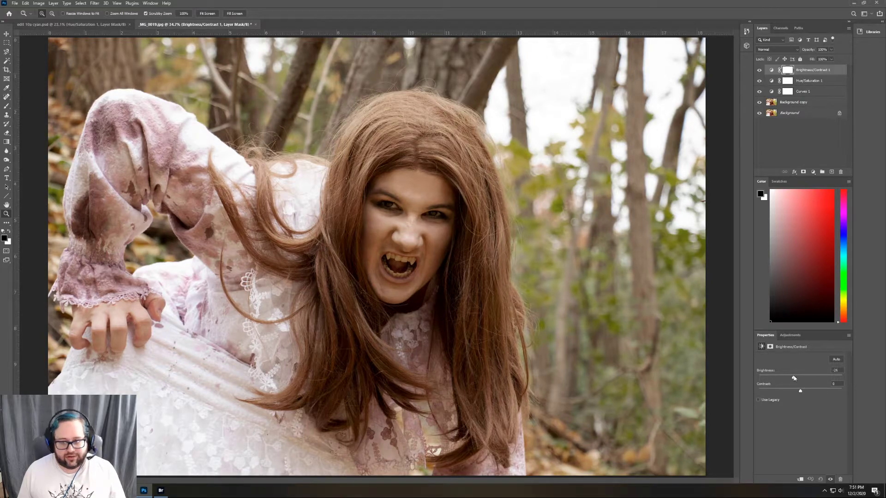
# - Fine-tune the Brightness/Contrast adjustment layer's brightness to about -26
pyautogui.moveTo(793, 378); pyautogui.dragTo(793, 379)
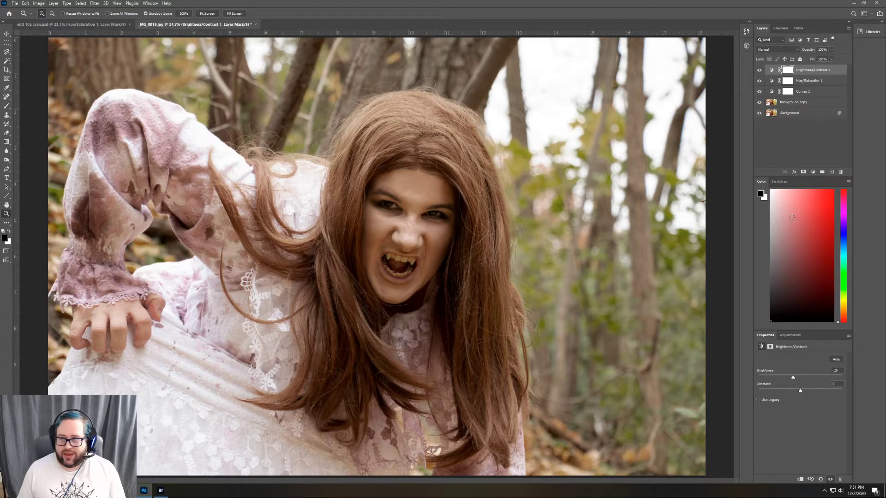
pyautogui.click(789, 335)
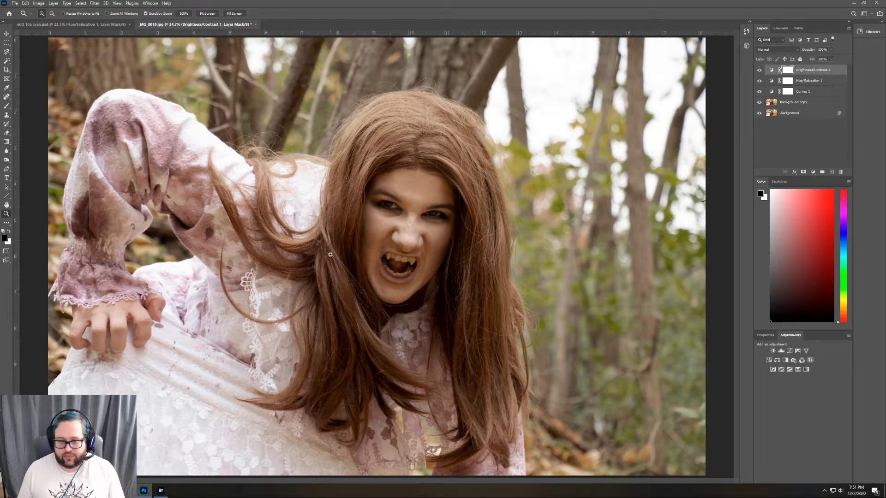
# - Trace a closed Magnetic Lasso selection around the iris of the eye beside the long hair on the Background copy layer
pyautogui.moveTo(387, 212); pyautogui.dragTo(403, 181)
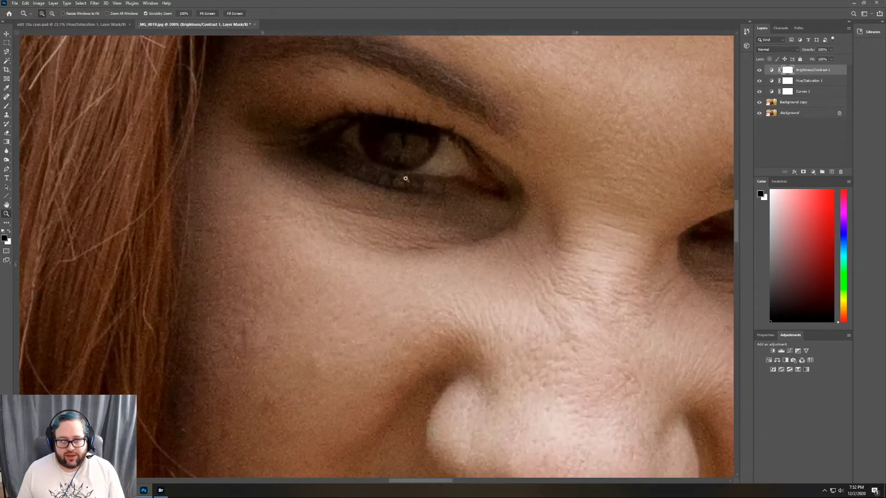
pyautogui.scroll(6, 454, 166)
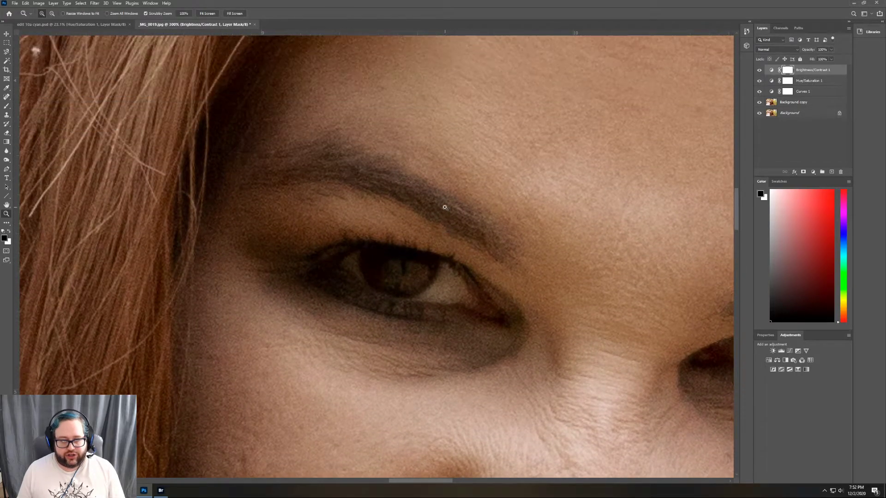
pyautogui.scroll(2, 445, 208)
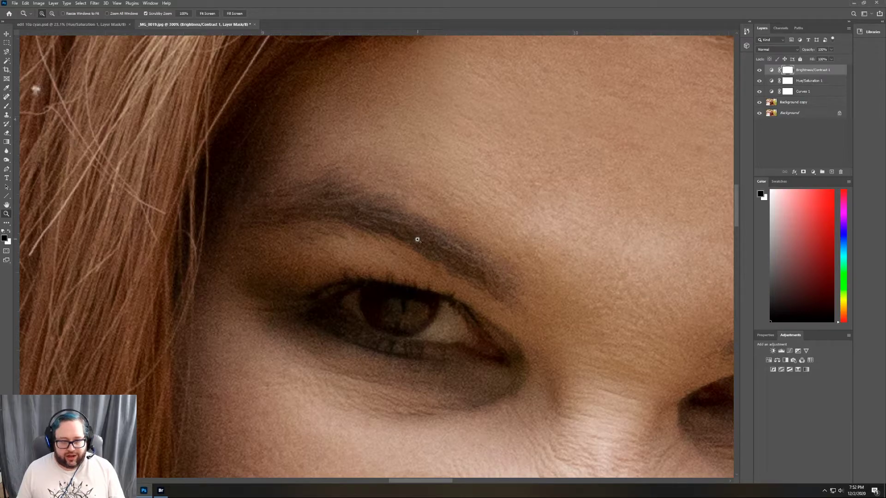
pyautogui.click(789, 104)
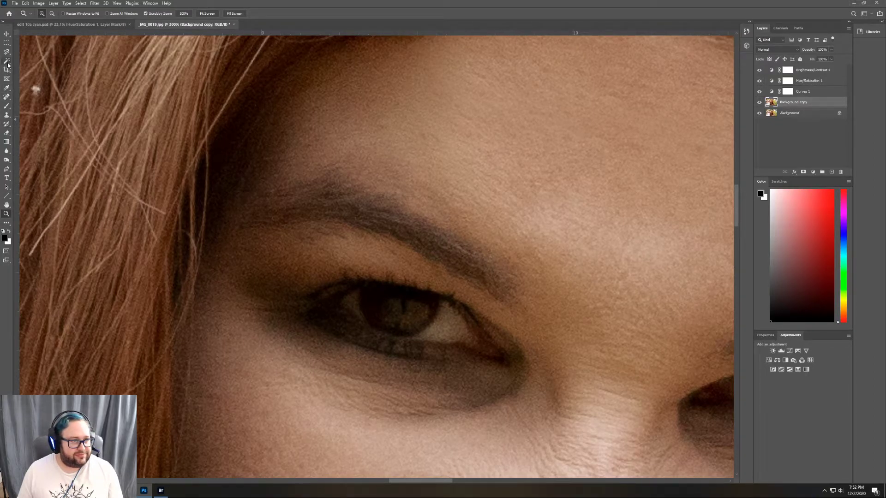
pyautogui.moveTo(7, 52); pyautogui.dragTo(38, 65)
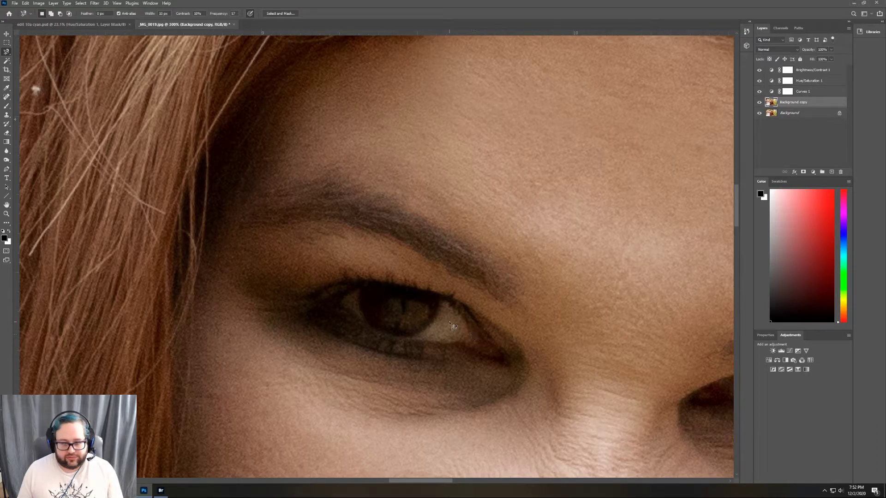
pyautogui.click(358, 292)
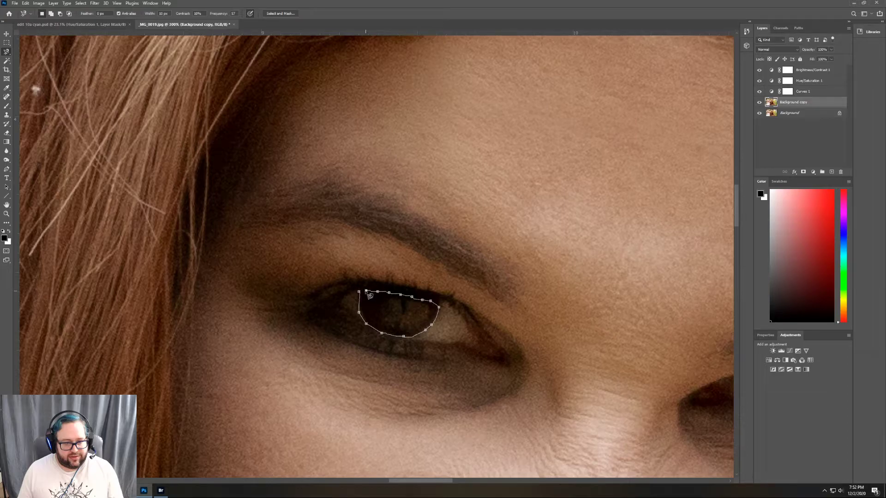
pyautogui.click(365, 293)
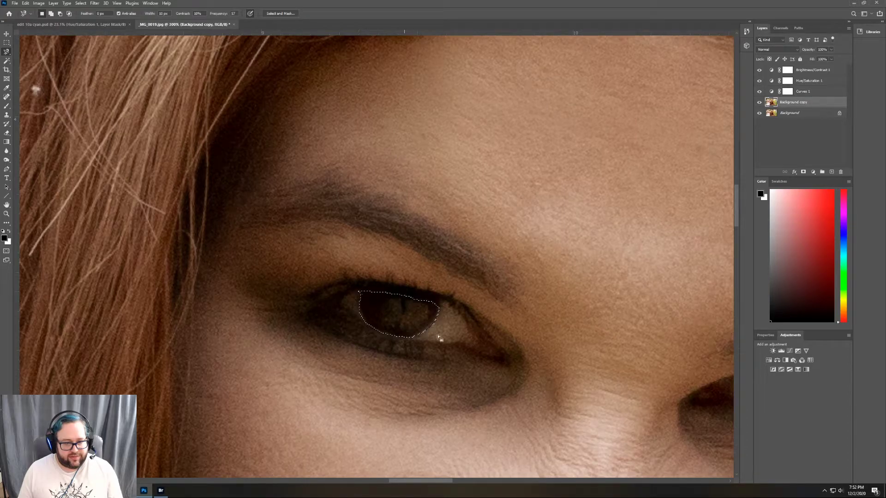
# - Refine the iris selection in Select and Mask with a 5 px edge radius, light smoothing and a 5 px feather
pyautogui.click(280, 13)
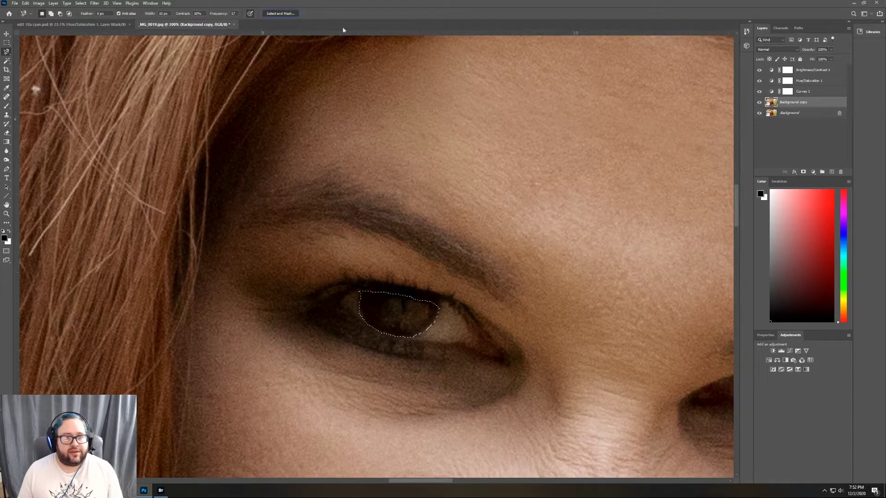
pyautogui.click(864, 171)
pyautogui.moveTo(866, 172); pyautogui.dragTo(844, 166)
pyautogui.write('3')
pyautogui.press('Return')
pyautogui.press('Tab')
pyautogui.write('5')
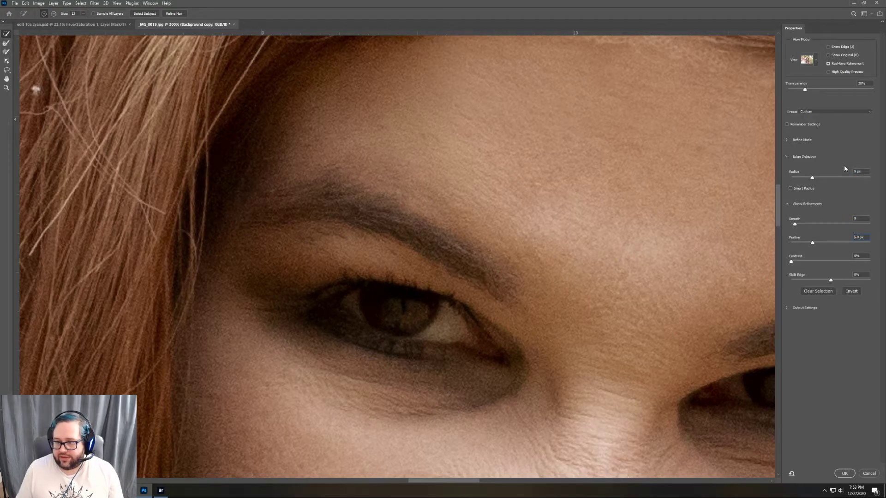
pyautogui.press('Return')
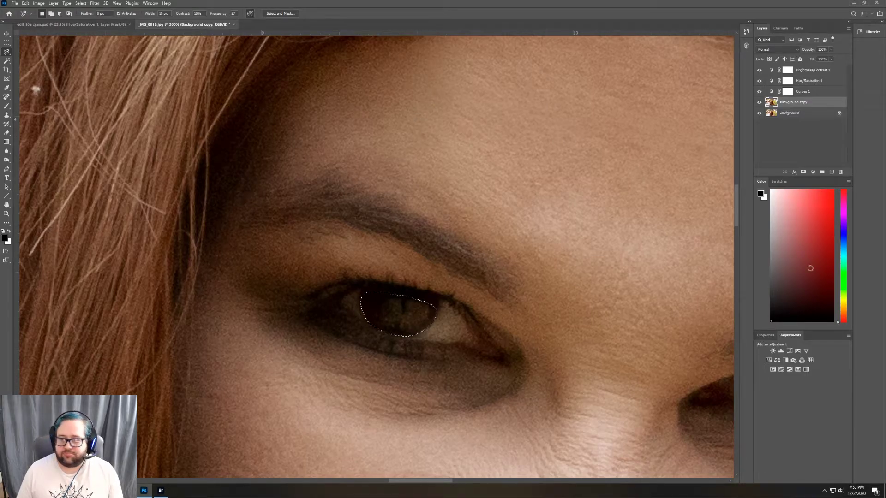
# - Add a Curves adjustment for the selected iris and brighten it strongly by lowering the white point input to about 33
pyautogui.click(789, 351)
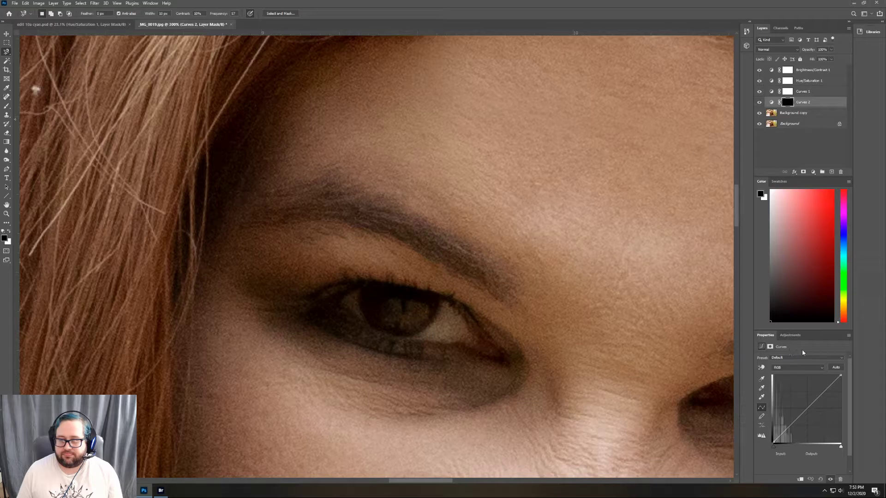
pyautogui.moveTo(840, 446); pyautogui.dragTo(782, 444)
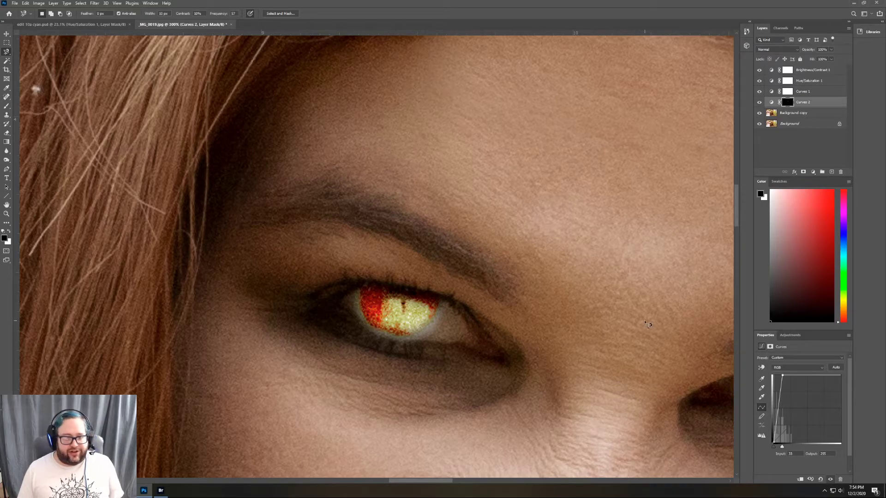
# - Paint a dark pupil at the centre of the glowing iris on the Curves mask with a small, 0% hardness black brush
pyautogui.click(6, 106)
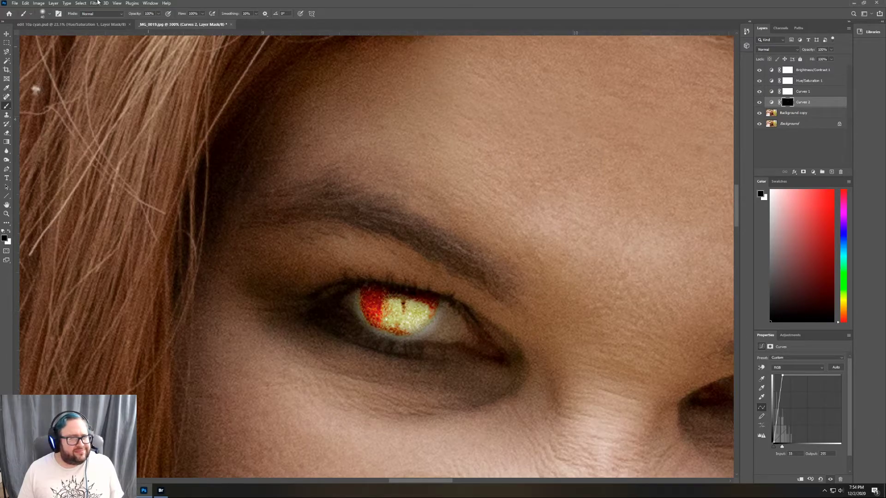
pyautogui.click(48, 13)
pyautogui.moveTo(45, 34); pyautogui.dragTo(44, 35)
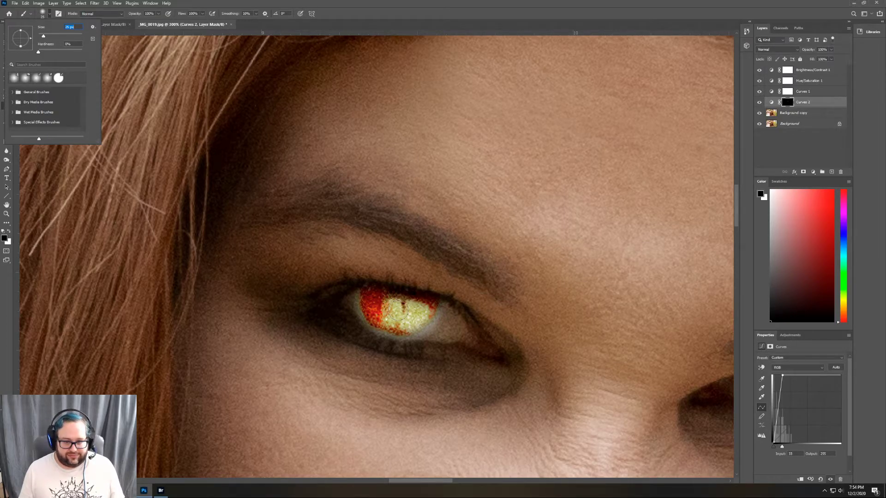
pyautogui.press('Return')
pyautogui.click(398, 309)
pyautogui.click(397, 310)
pyautogui.click(397, 310)
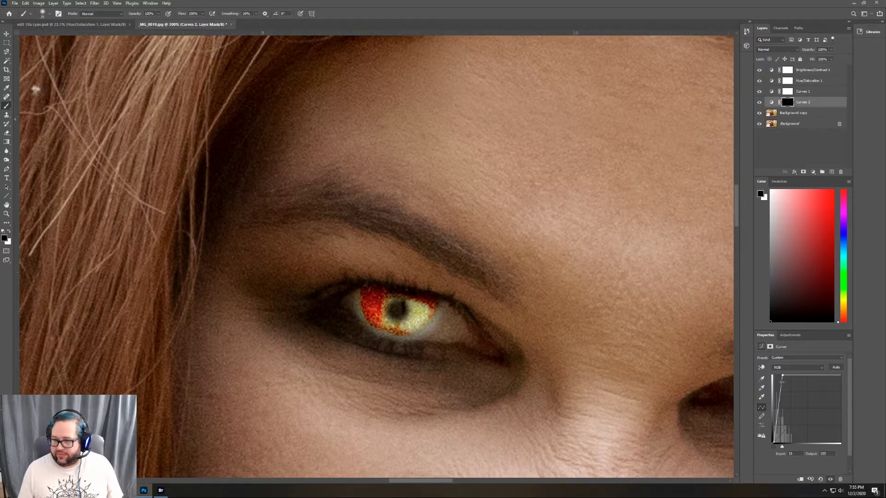
# - Bend the iris Curves adjustment with a point near its upper end at input 24, output 212
pyautogui.moveTo(781, 383); pyautogui.dragTo(781, 382)
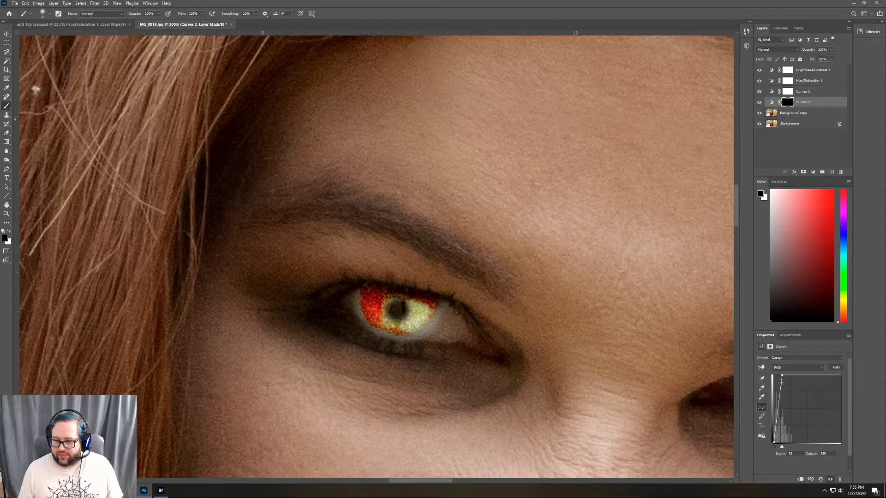
pyautogui.moveTo(781, 383); pyautogui.dragTo(780, 388)
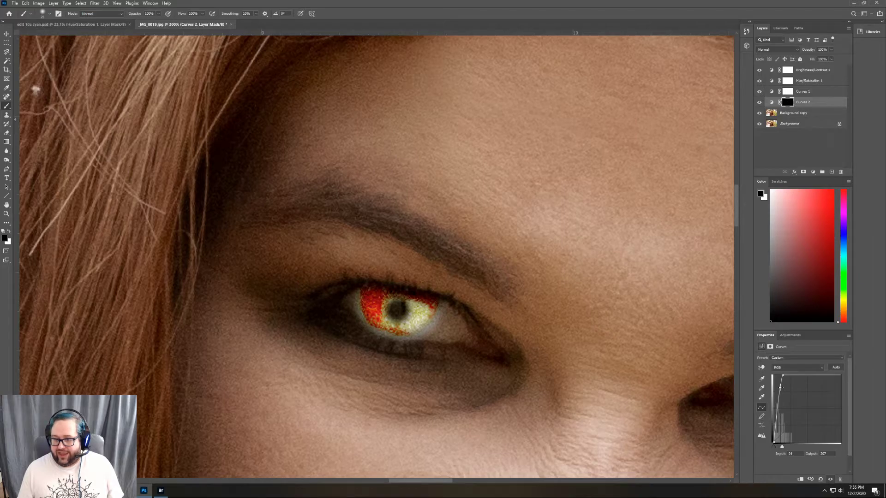
pyautogui.moveTo(780, 388); pyautogui.dragTo(780, 386)
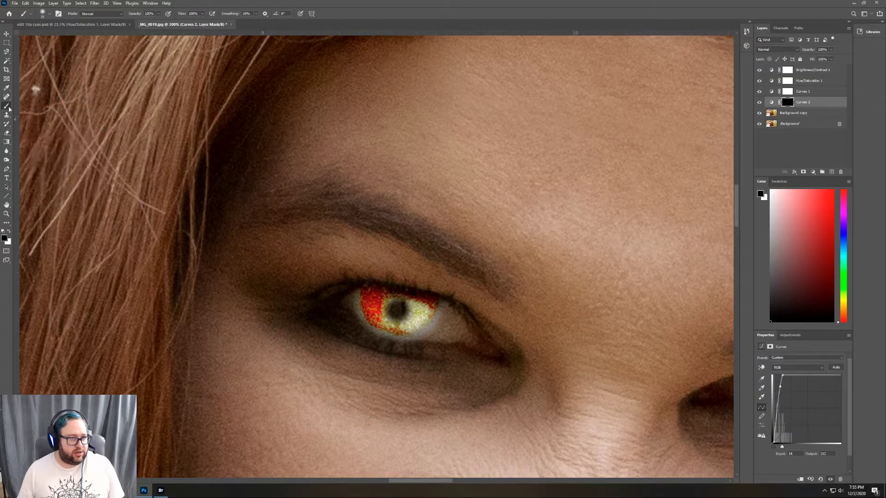
# - Try erasing on the Curves mask over the white of the eye beside the iris, and undo the stroke
pyautogui.click(8, 132)
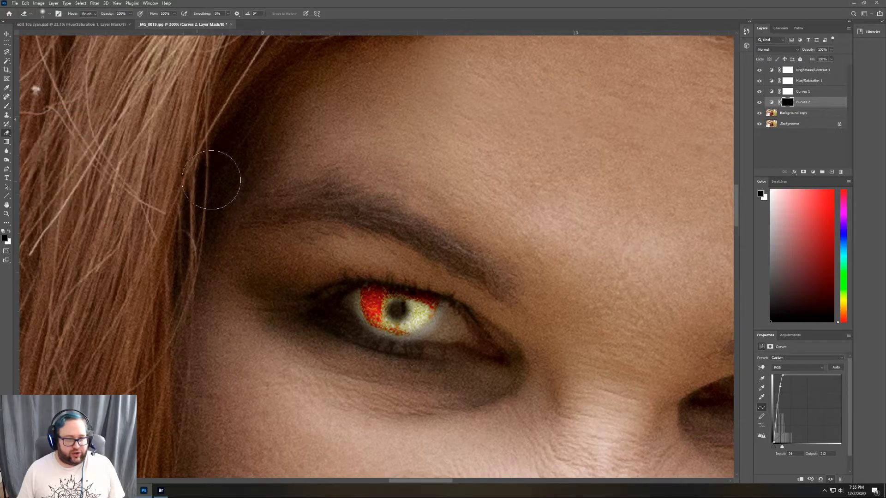
pyautogui.moveTo(498, 317); pyautogui.dragTo(467, 316)
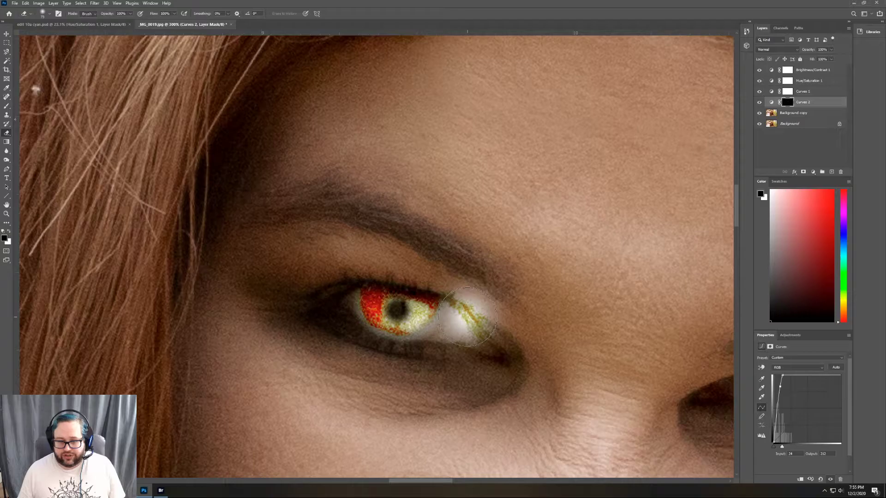
pyautogui.click(26, 3)
pyautogui.click(31, 11)
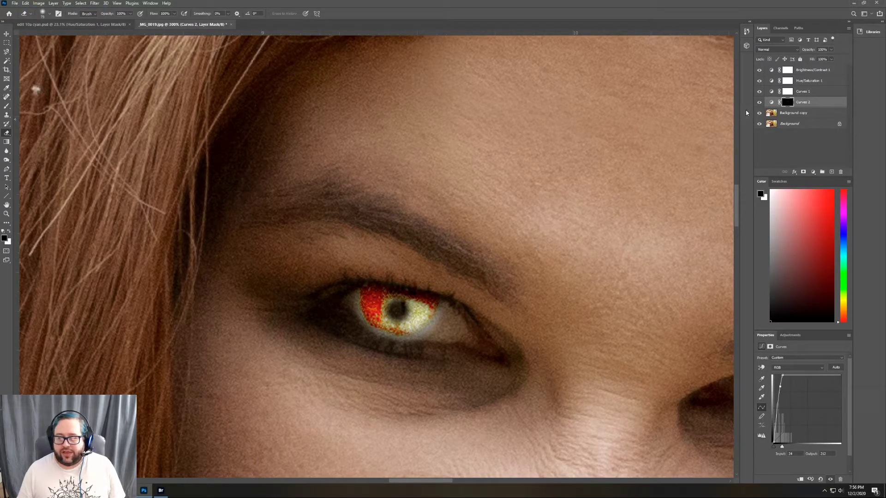
# - Swap the foreground and background colours and erase along the lower edge of the eye on the Curves mask
pyautogui.click(9, 231)
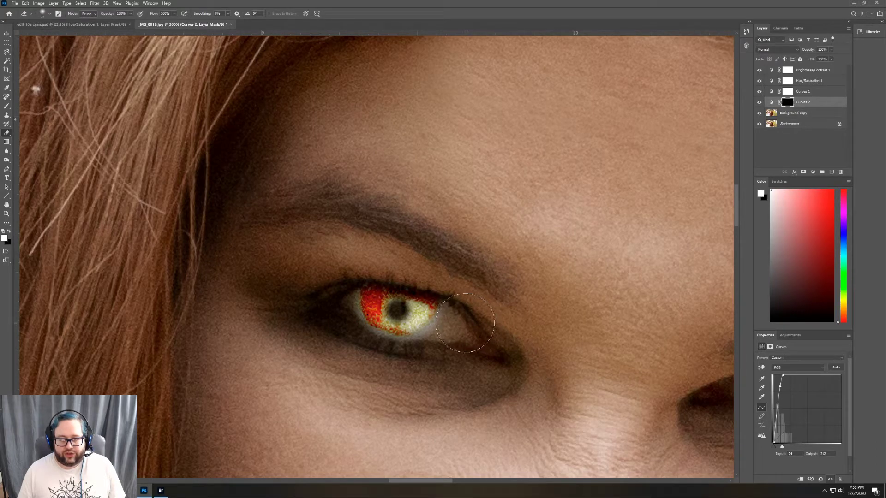
pyautogui.moveTo(426, 359); pyautogui.dragTo(375, 360)
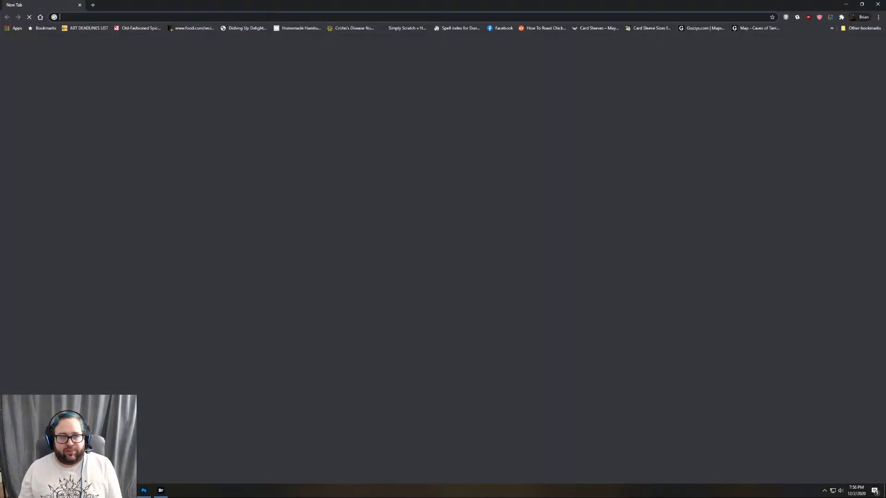
pyautogui.click(268, 16)
pyautogui.write('www.')
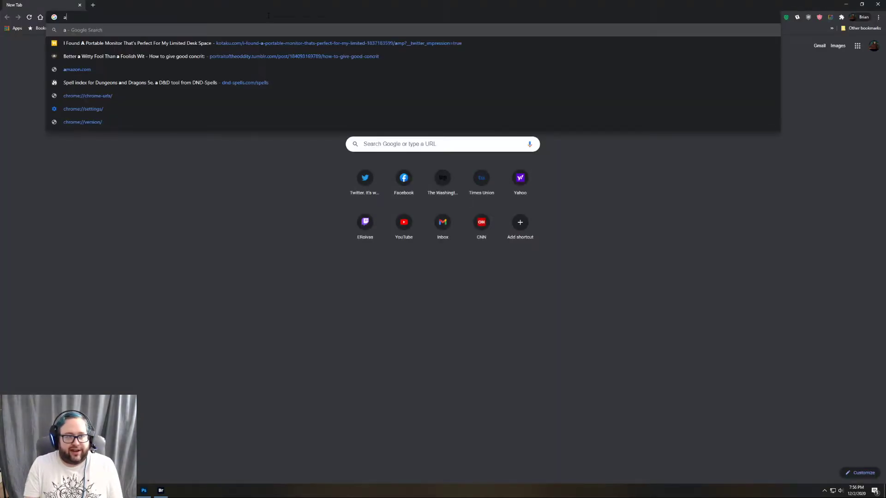
pyautogui.write('artistbackalley')
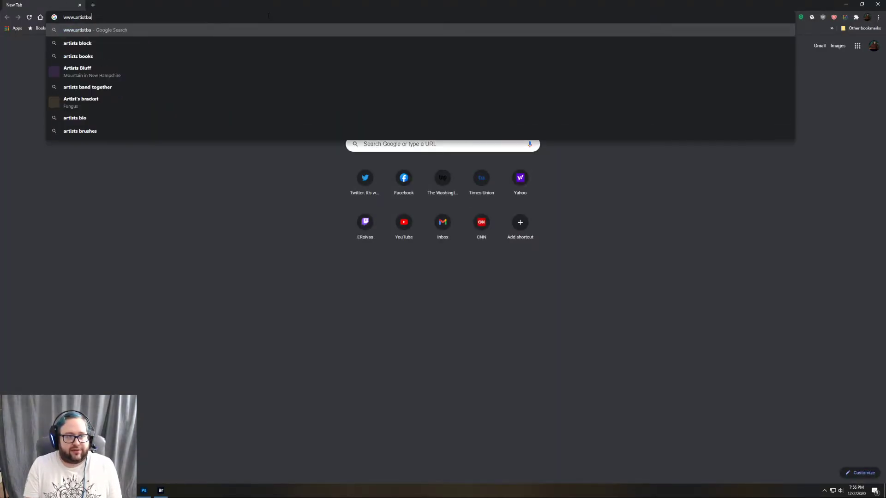
pyautogui.write('.com')
pyautogui.press('Return')
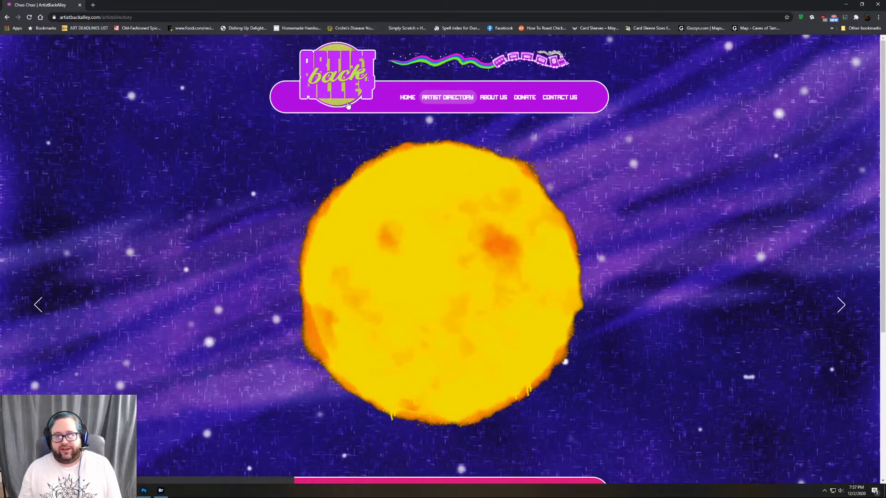
pyautogui.click(432, 99)
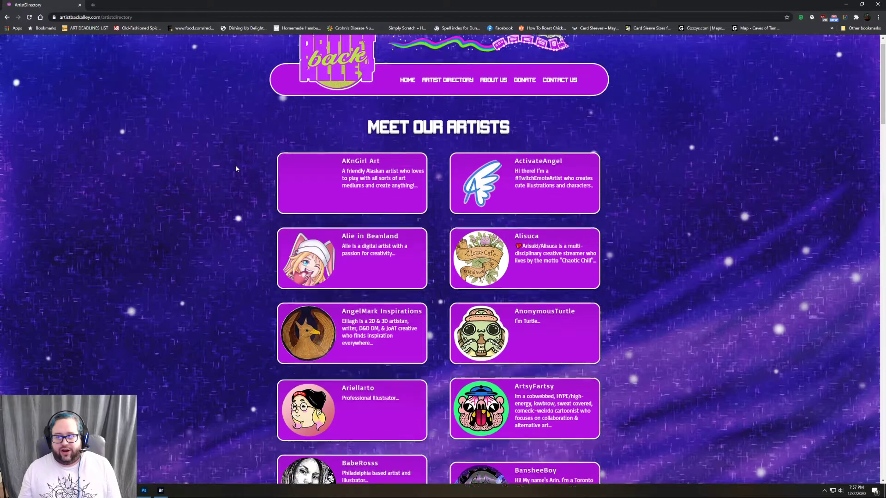
# - Browse through the artist profile cards listed in the Artist Directory
pyautogui.scroll(-1, 235, 168)
pyautogui.scroll(1, 339, 221)
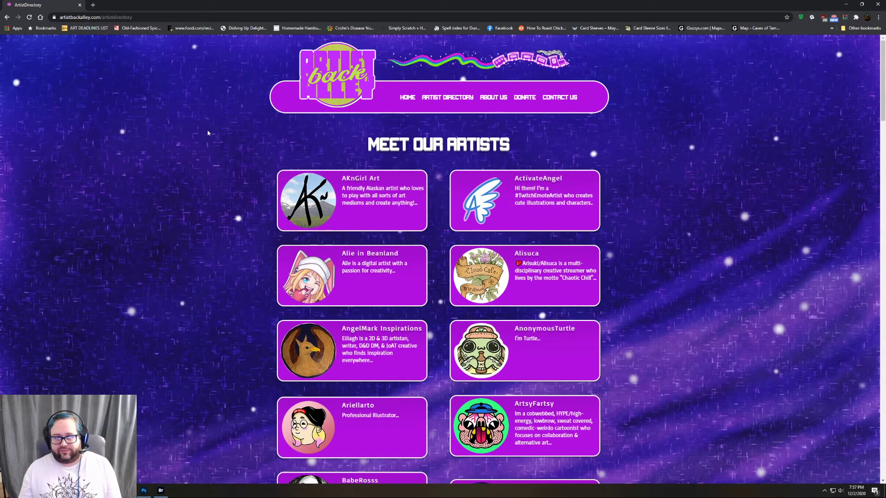
pyautogui.scroll(-2, 212, 133)
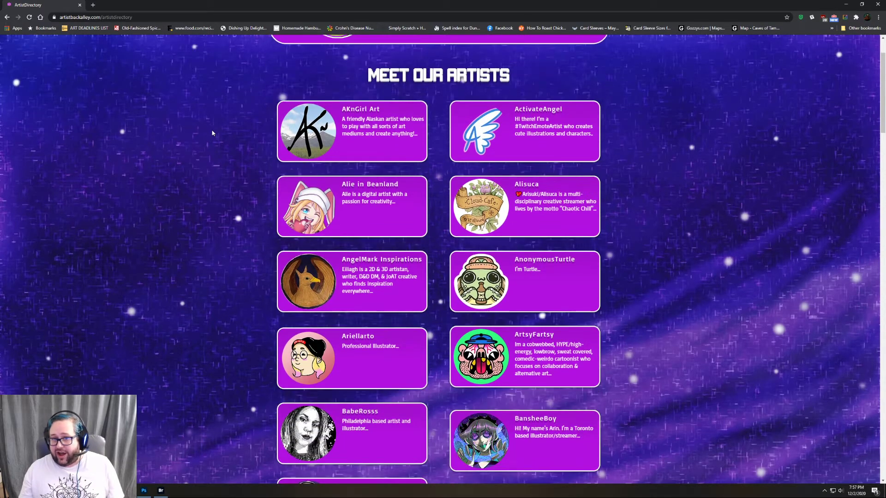
pyautogui.scroll(-3, 212, 133)
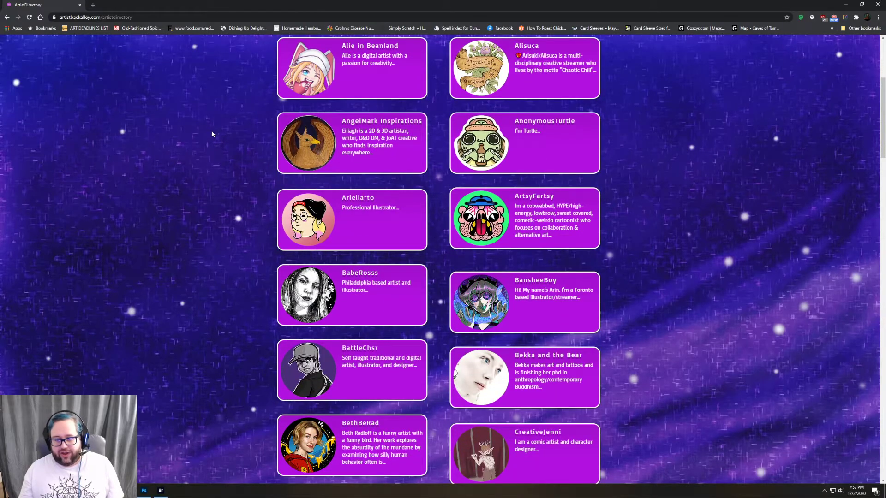
pyautogui.scroll(-1, 212, 133)
pyautogui.scroll(-6, 595, 168)
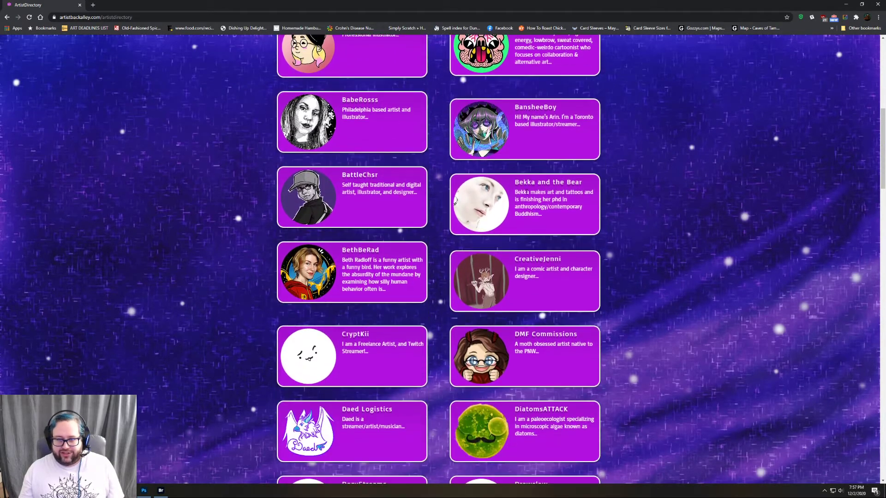
pyautogui.scroll(-2, 526, 194)
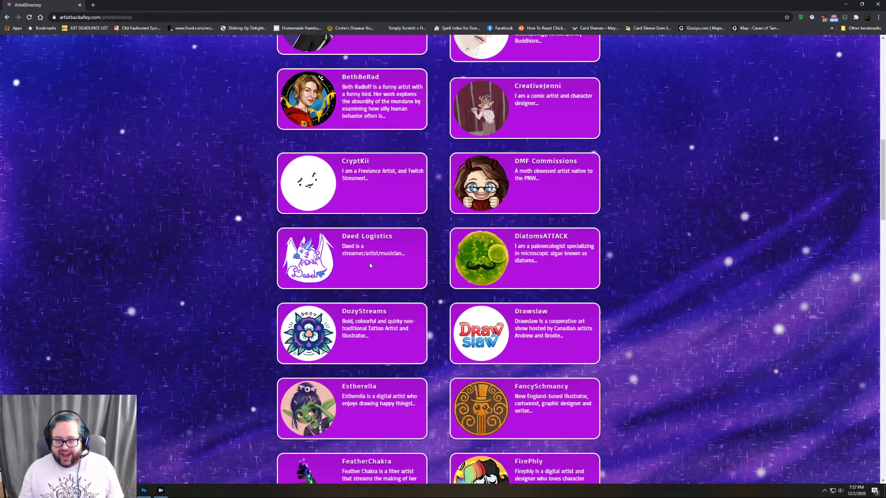
pyautogui.scroll(-3, 370, 266)
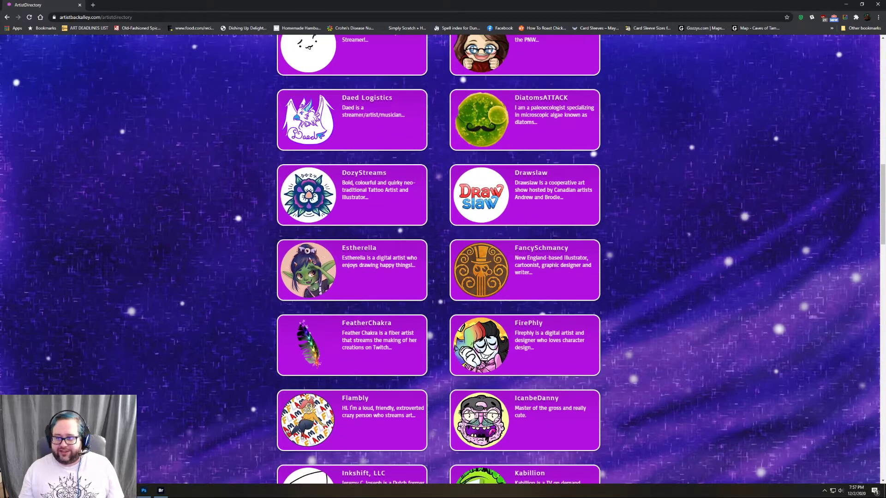
# - Look further through the Artist Directory, return to the site's home page, and close the browser
pyautogui.scroll(-8, 551, 265)
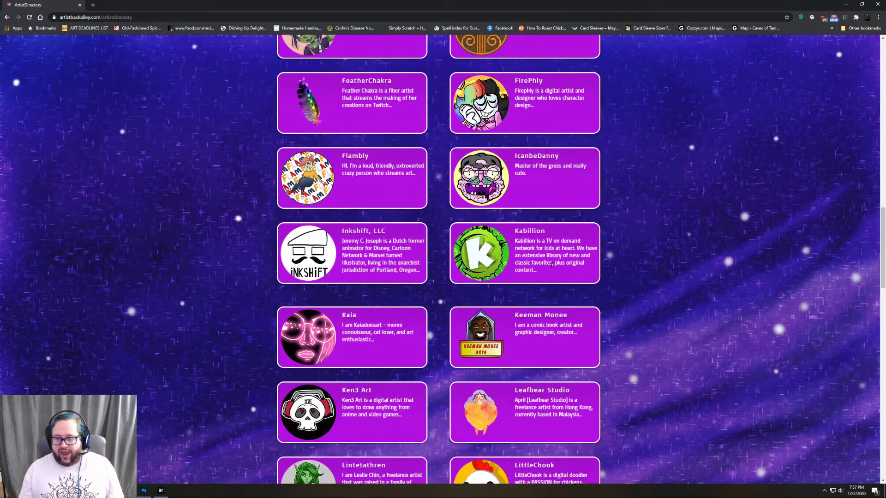
pyautogui.scroll(20, 529, 236)
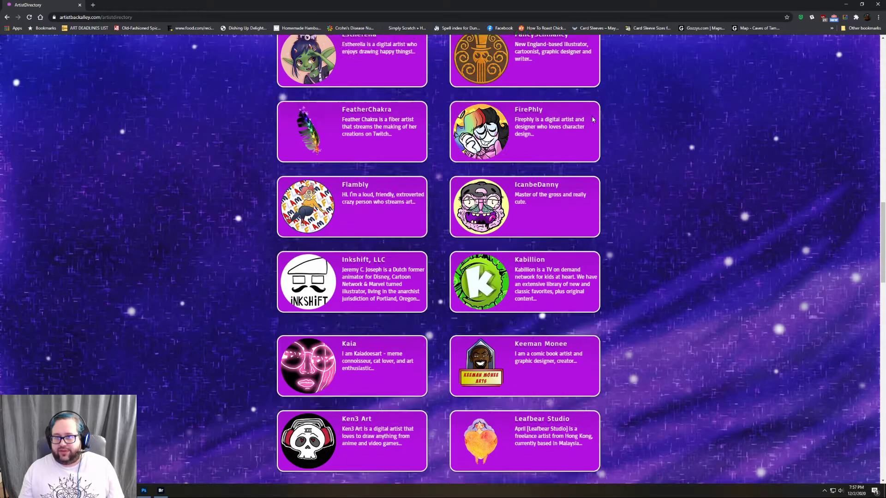
pyautogui.click(407, 97)
pyautogui.click(146, 17)
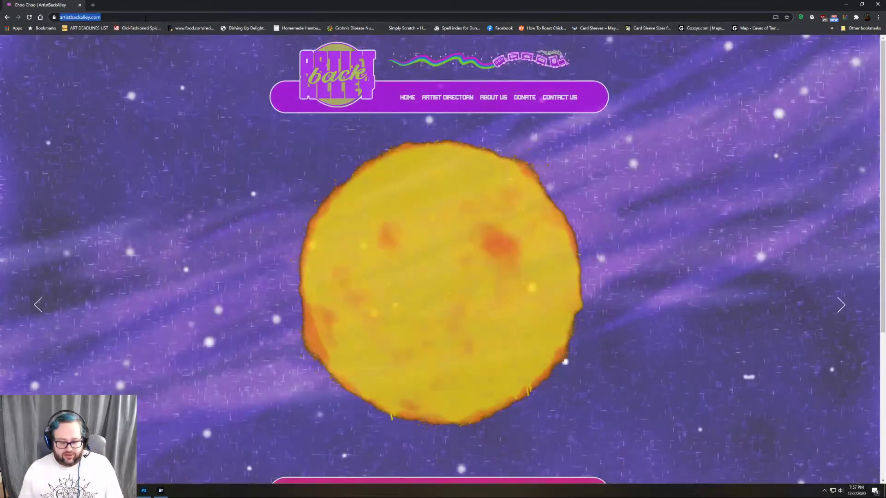
pyautogui.click(877, 4)
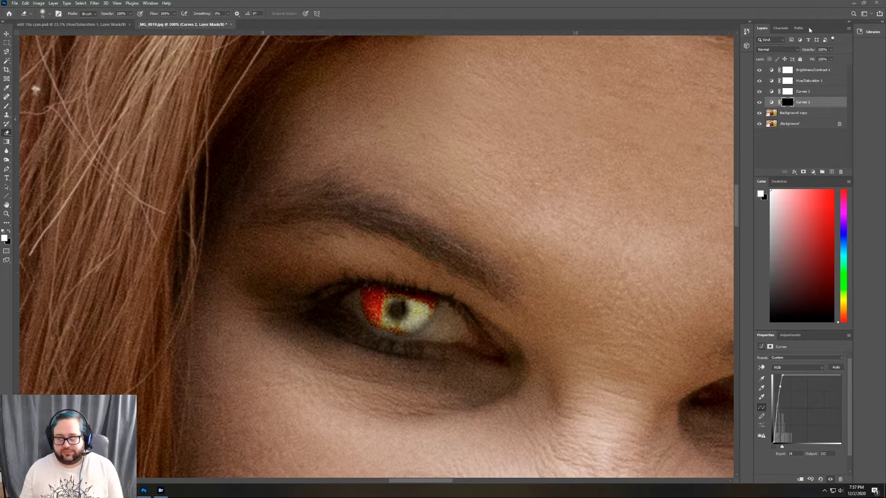
# - Outline the iris of the second, still dark eye with the Magnetic Lasso on the Background copy layer
pyautogui.click(801, 115)
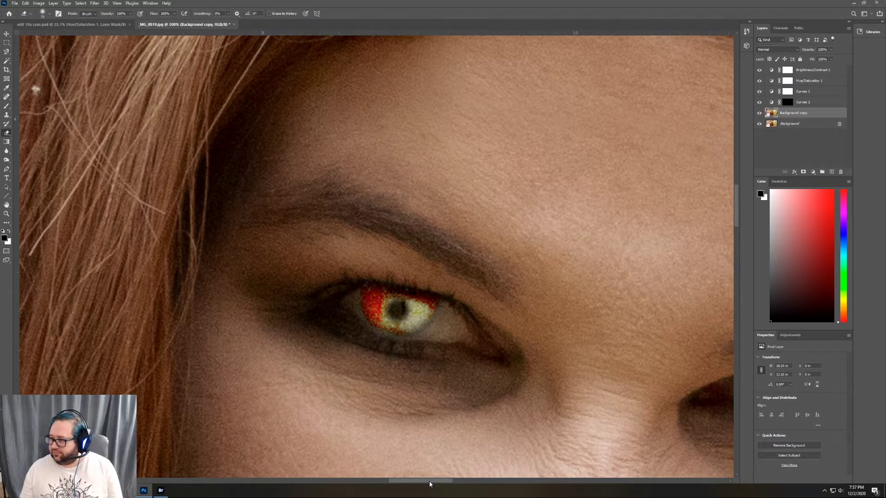
pyautogui.moveTo(429, 482); pyautogui.dragTo(467, 482)
pyautogui.scroll(-2, 369, 362)
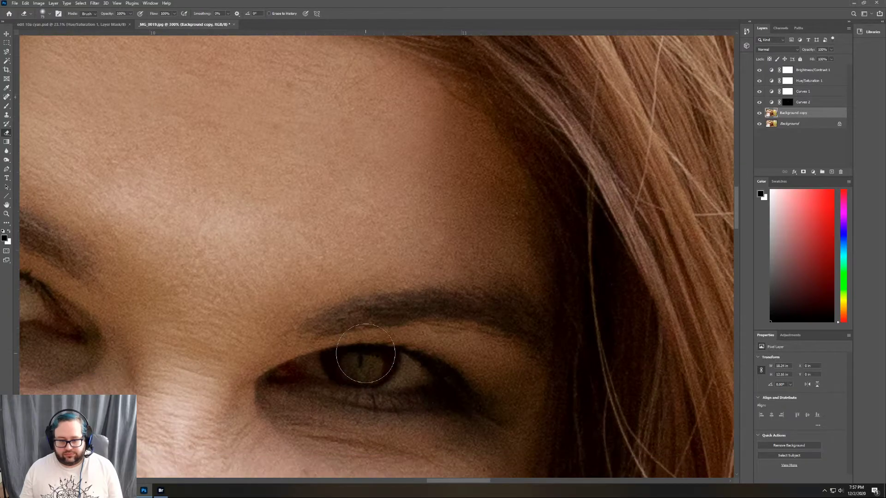
pyautogui.scroll(-2, 365, 355)
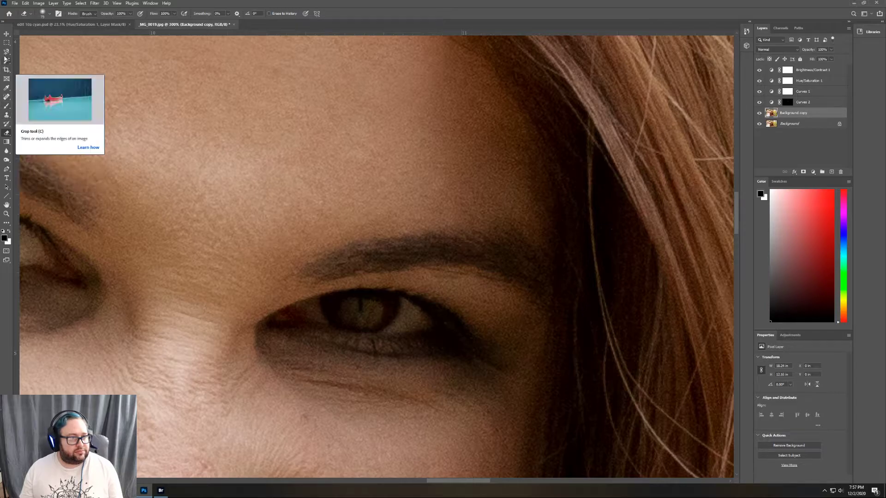
pyautogui.moveTo(6, 52); pyautogui.dragTo(37, 65)
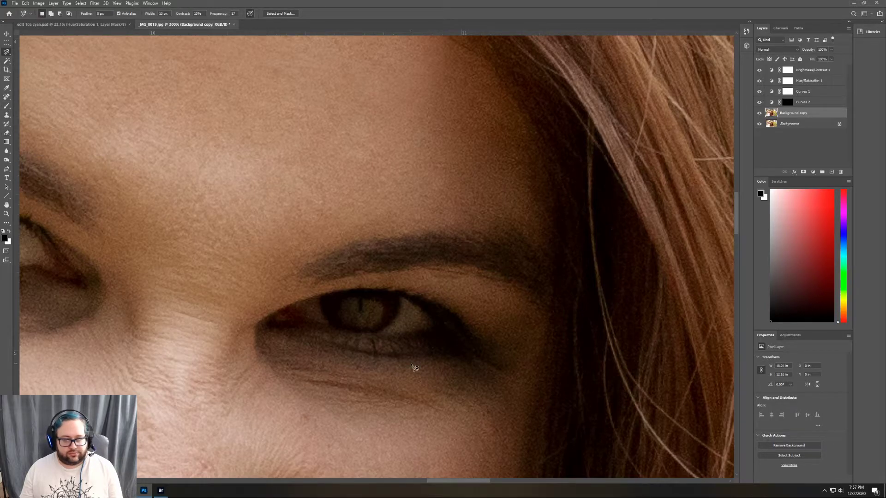
pyautogui.click(319, 298)
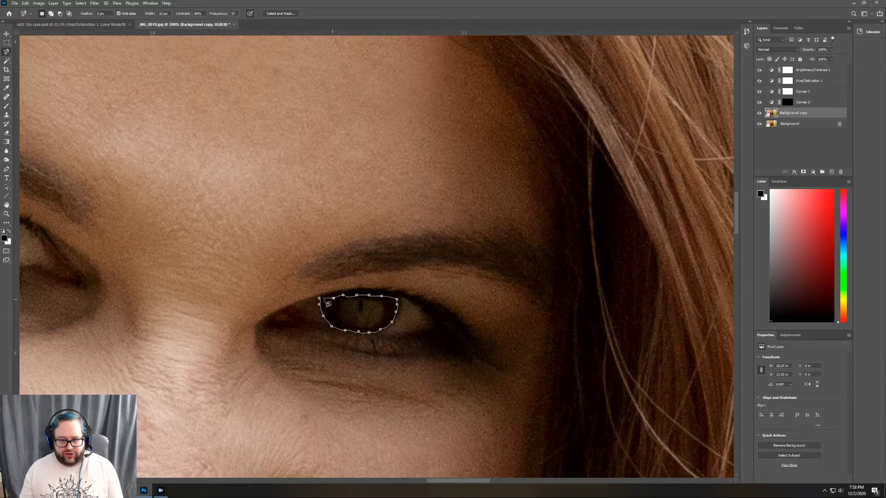
pyautogui.click(324, 302)
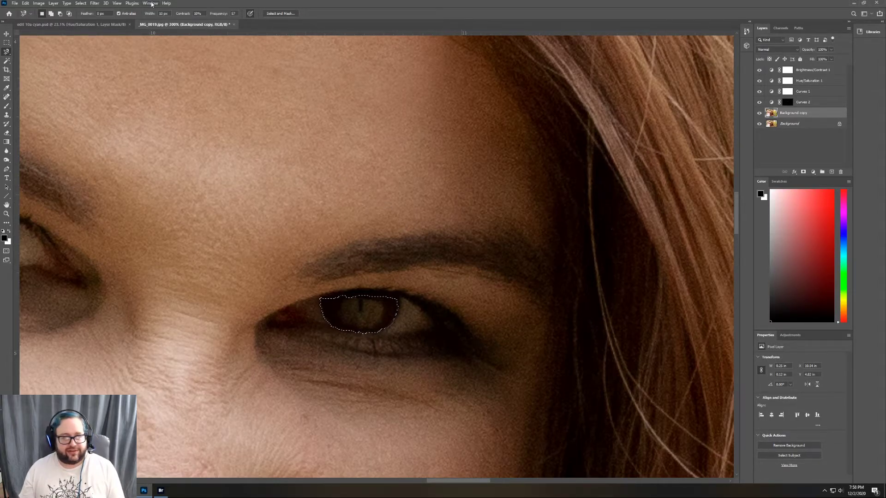
# - Refine the iris selection in Select and Mask with radius 5 px, smooth 5 and feather 5 px, and apply it
pyautogui.click(280, 13)
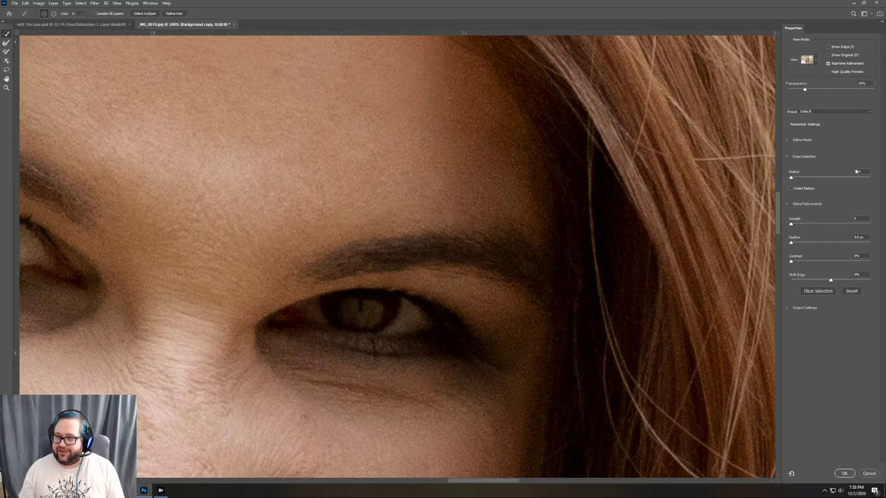
pyautogui.write('5')
pyautogui.press('Tab')
pyautogui.write('5')
pyautogui.press('Tab')
pyautogui.write('5')
pyautogui.press('Return')
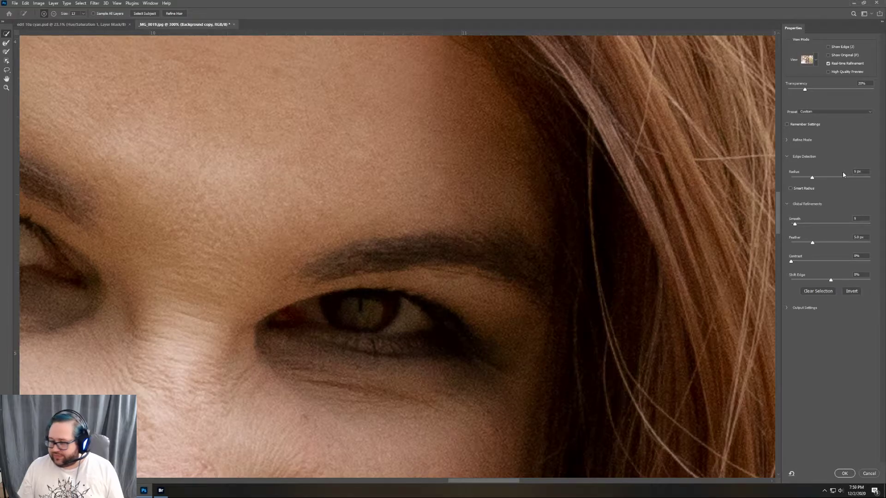
pyautogui.press('Return')
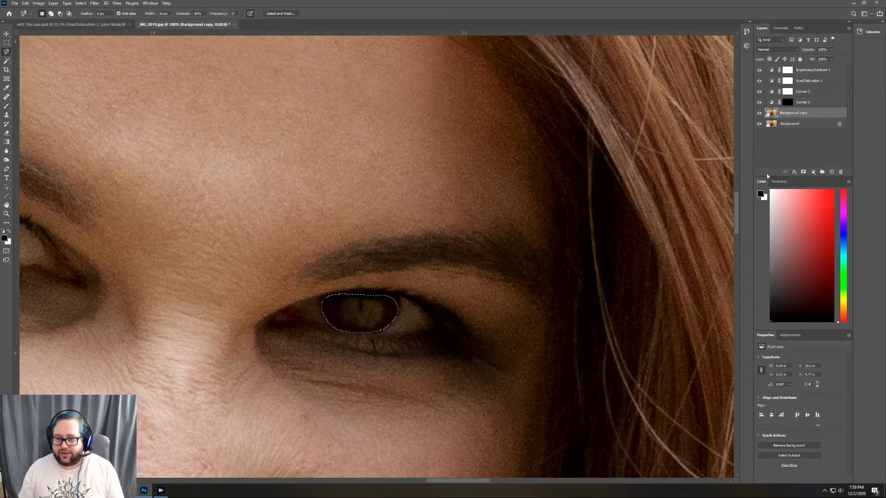
# - Add a Curves adjustment from the iris selection, pull its white point far toward the shadows, and bend the curve upward to brighten the iris
pyautogui.click(790, 335)
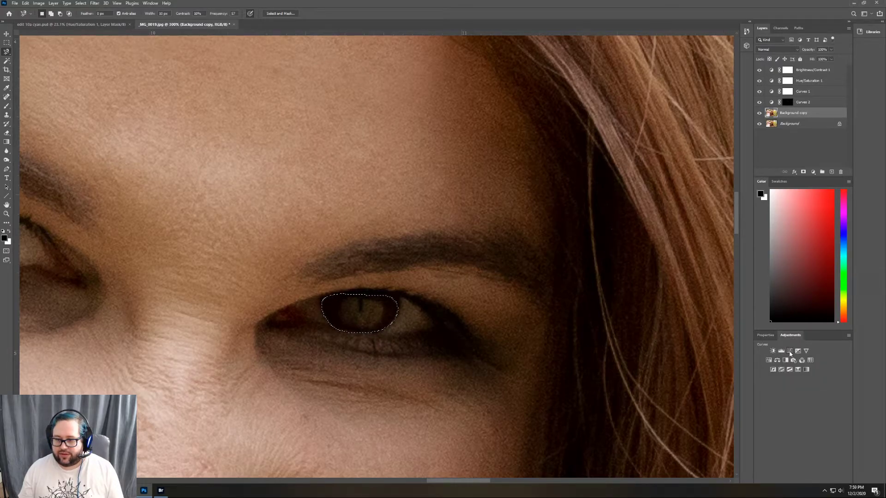
pyautogui.click(790, 351)
pyautogui.moveTo(840, 447); pyautogui.dragTo(782, 447)
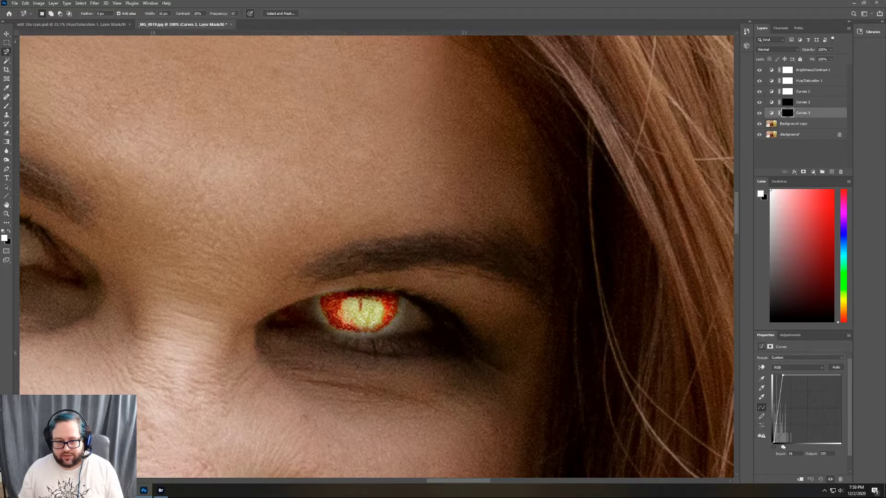
pyautogui.moveTo(780, 389); pyautogui.dragTo(780, 387)
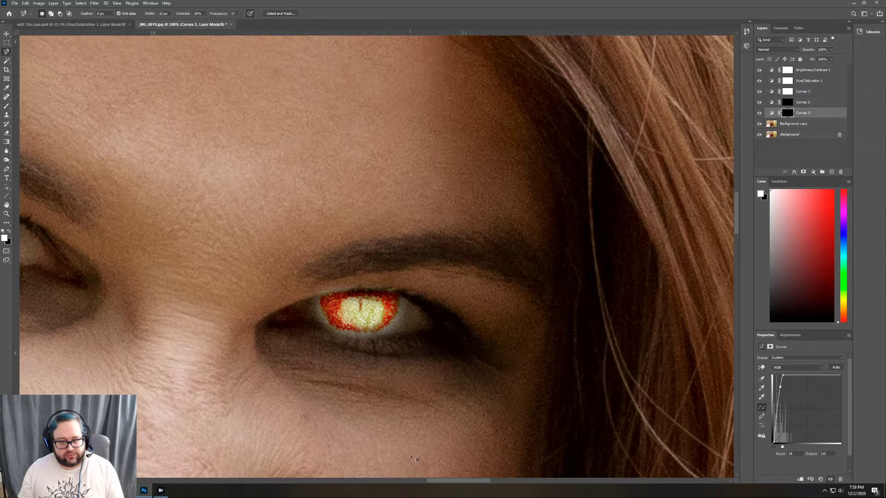
# - Paint black over the pupil of the second eye on the new Curves mask with the Brush tool
pyautogui.click(7, 106)
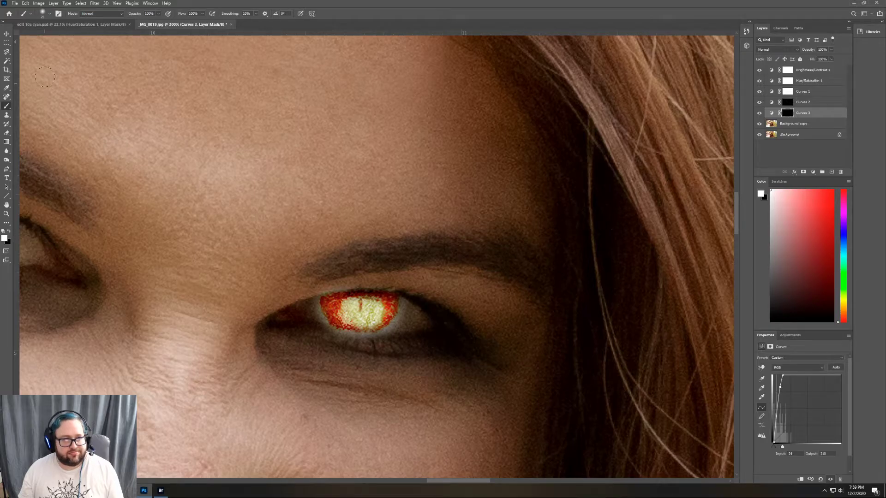
pyautogui.click(37, 3)
pyautogui.click(37, 3)
pyautogui.click(8, 232)
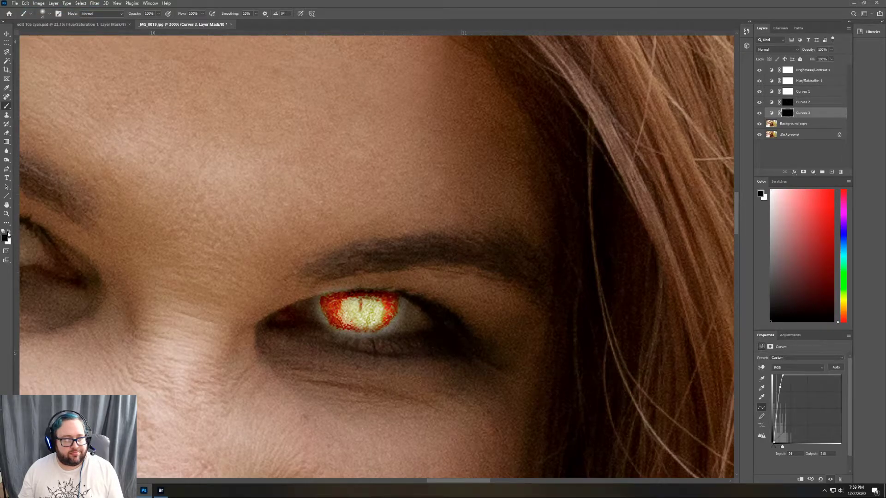
pyautogui.click(359, 310)
pyautogui.click(358, 310)
pyautogui.click(358, 309)
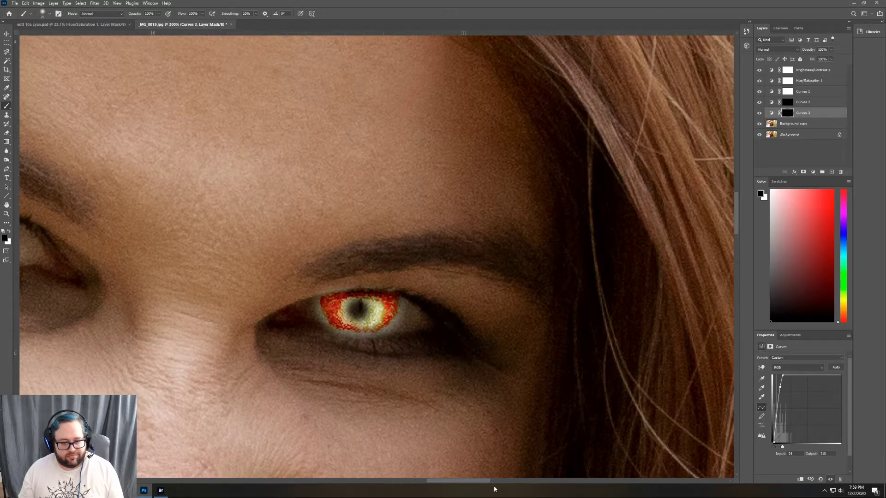
# - Swap the colours back to white foreground and erase the glow spilling past the second iris on its Curves mask
pyautogui.moveTo(473, 481); pyautogui.dragTo(470, 479)
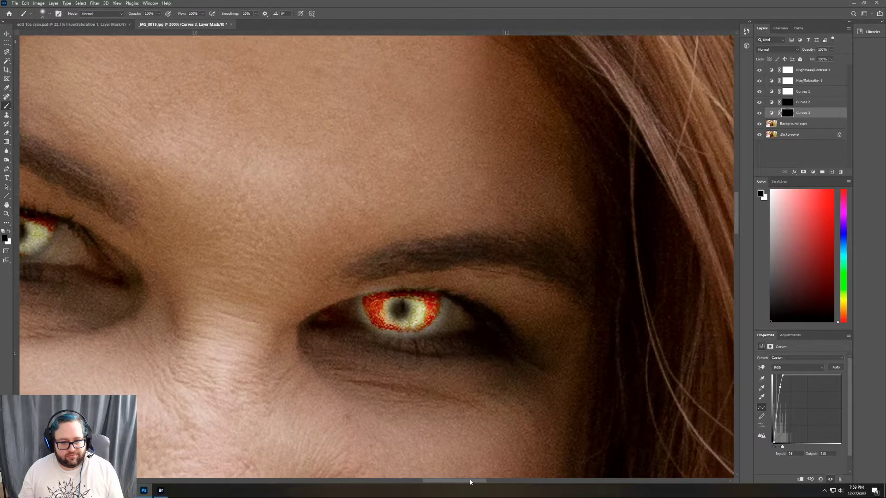
pyautogui.click(9, 233)
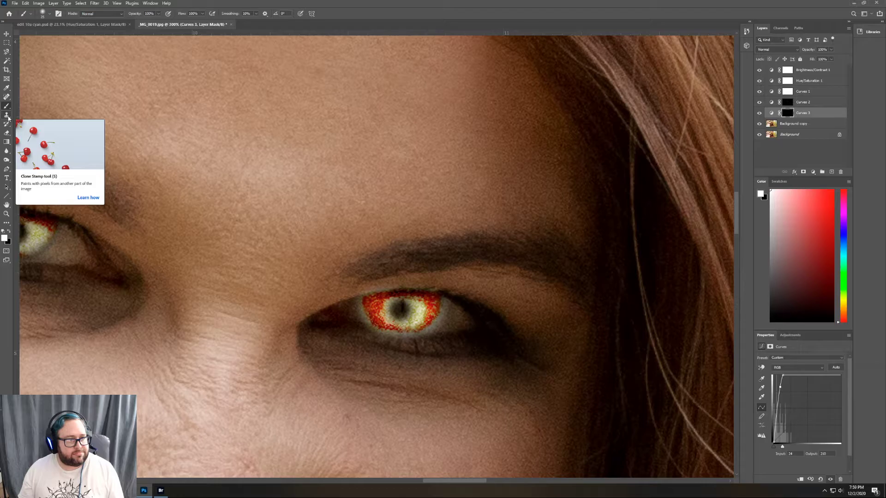
pyautogui.click(8, 134)
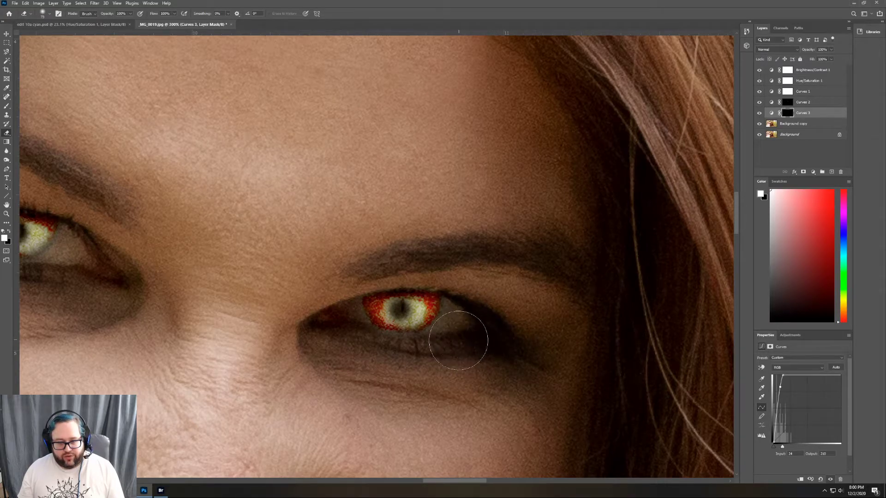
# - Compare the two glowing eyes side by side and fit the whole portrait on screen
pyautogui.moveTo(456, 480); pyautogui.dragTo(445, 480)
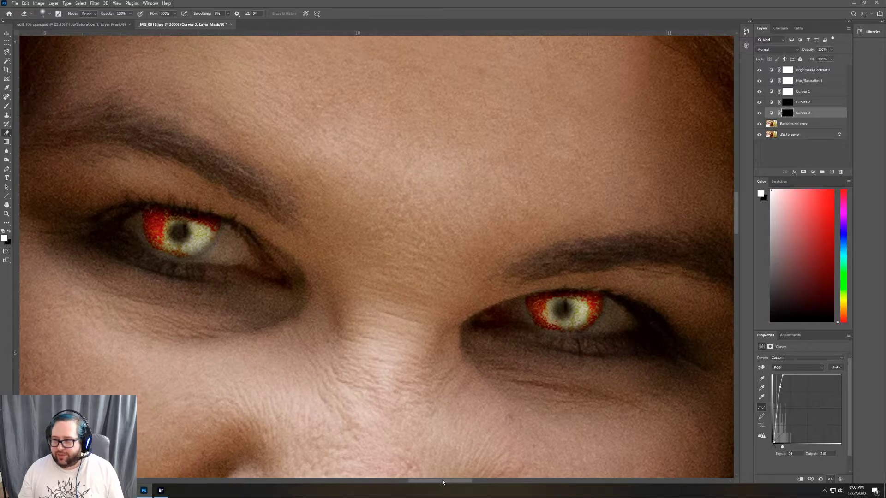
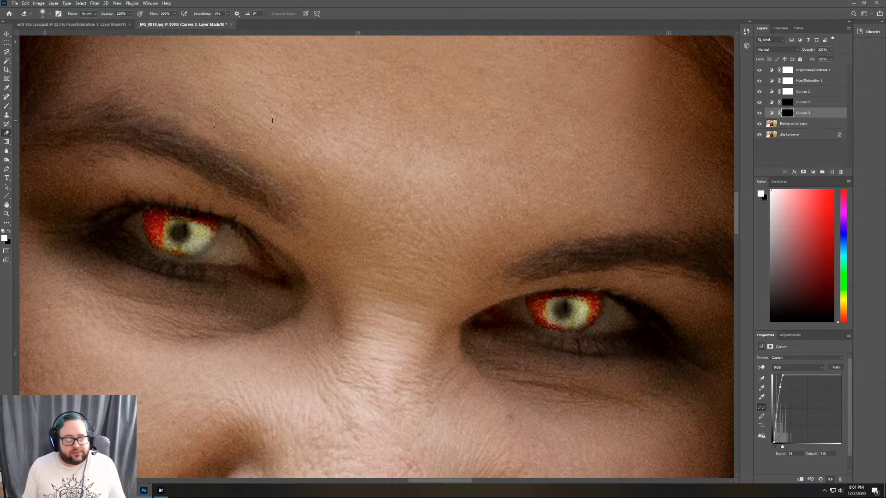
pyautogui.scroll(-1, 239, 327)
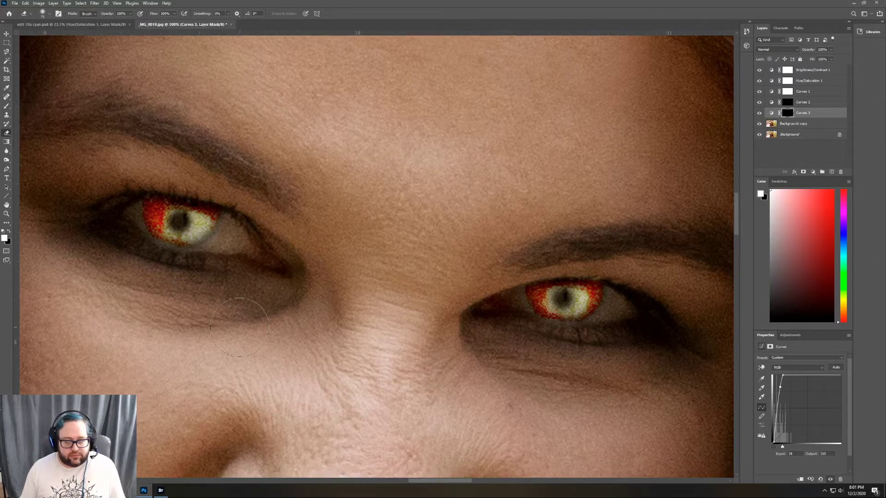
pyautogui.scroll(-5, 240, 327)
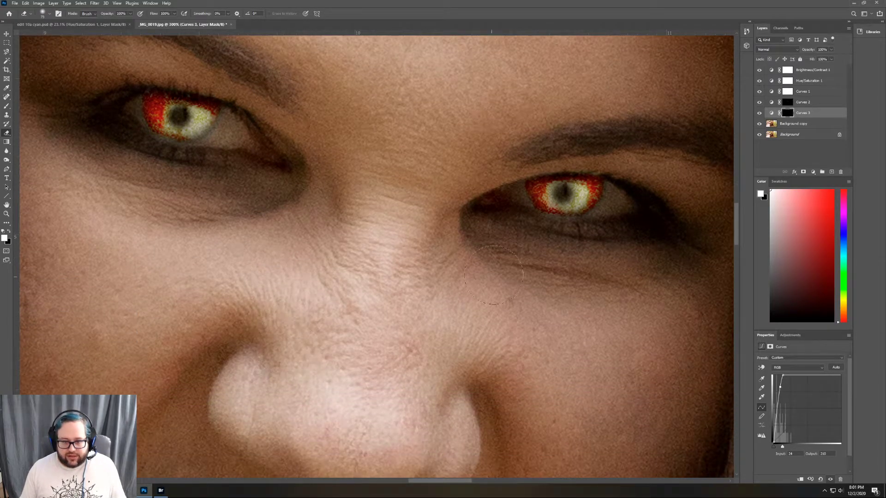
pyautogui.click(7, 214)
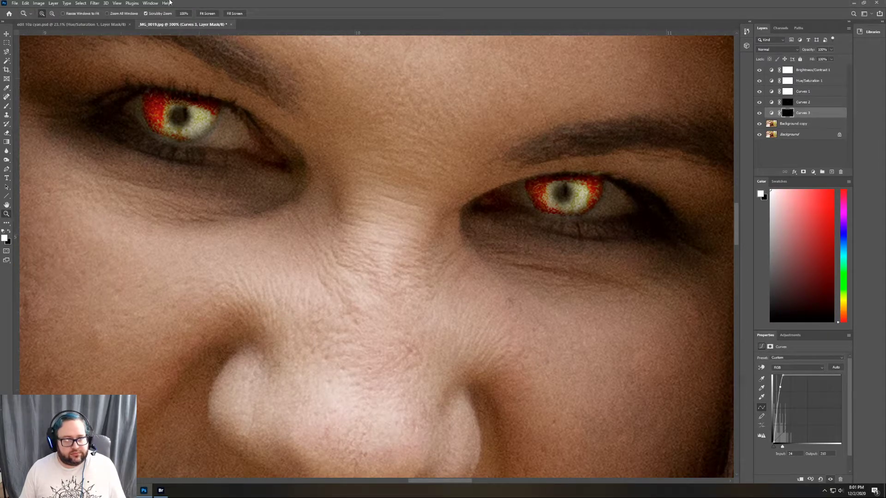
pyautogui.click(207, 13)
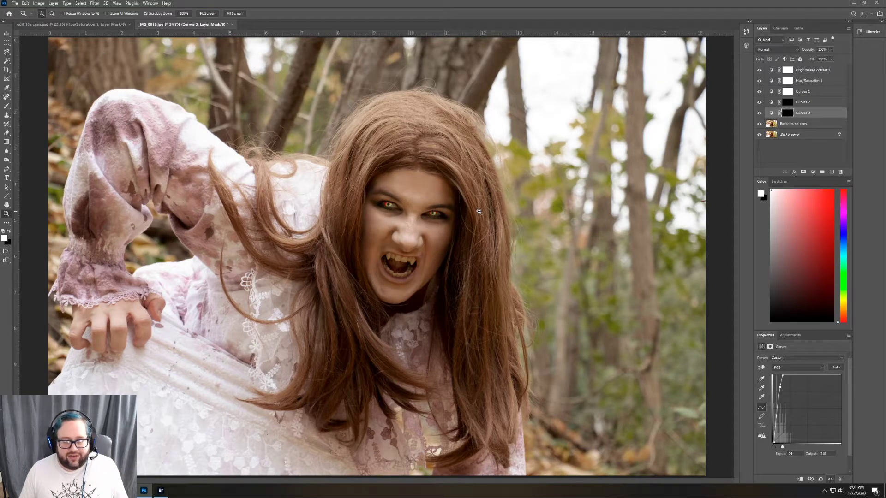
# - Lower the saturation and shift the hue in the positive direction for the Magentas range of the Hue/Saturation 1 layer
pyautogui.click(816, 80)
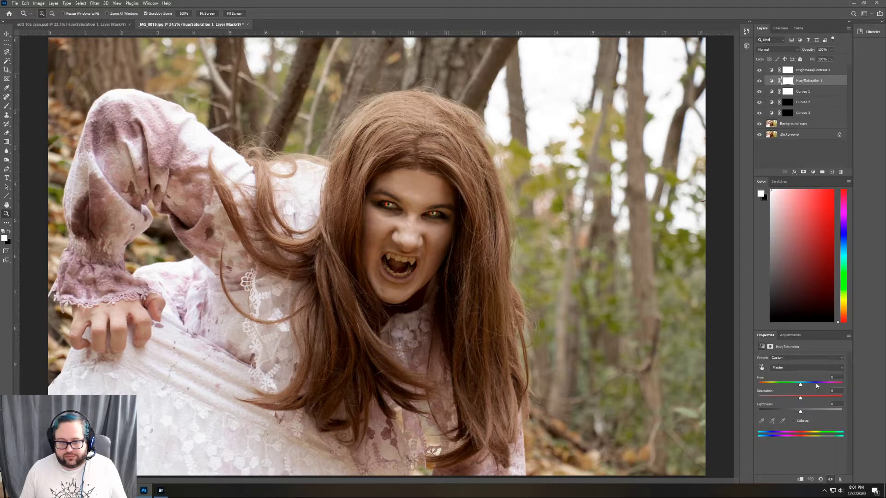
pyautogui.click(800, 369)
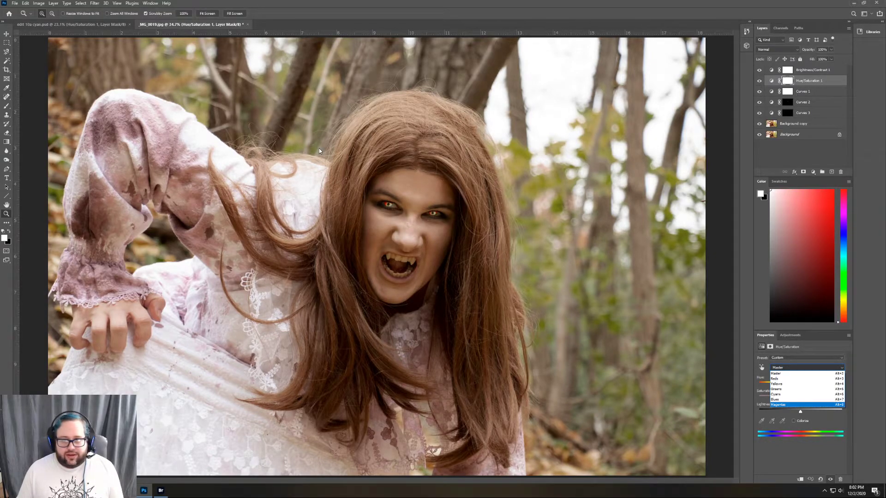
pyautogui.click(796, 404)
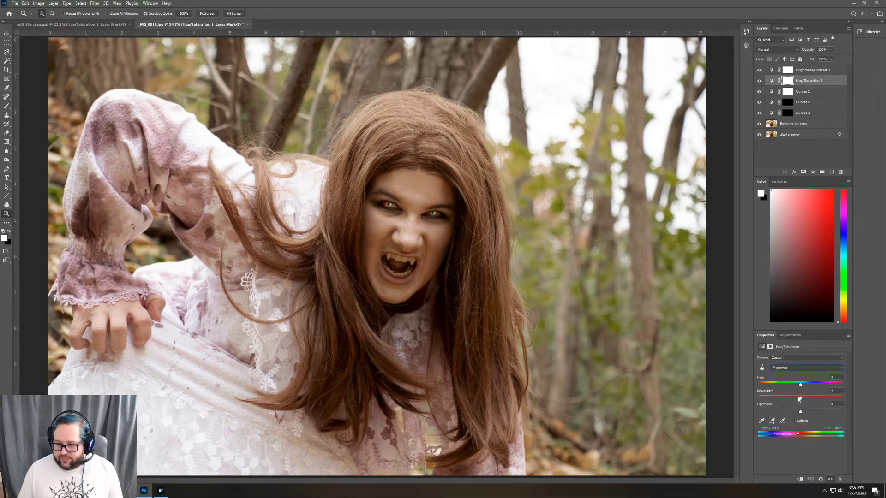
pyautogui.moveTo(800, 399); pyautogui.dragTo(740, 395)
pyautogui.moveTo(837, 395); pyautogui.dragTo(735, 397)
pyautogui.moveTo(839, 400); pyautogui.dragTo(809, 387)
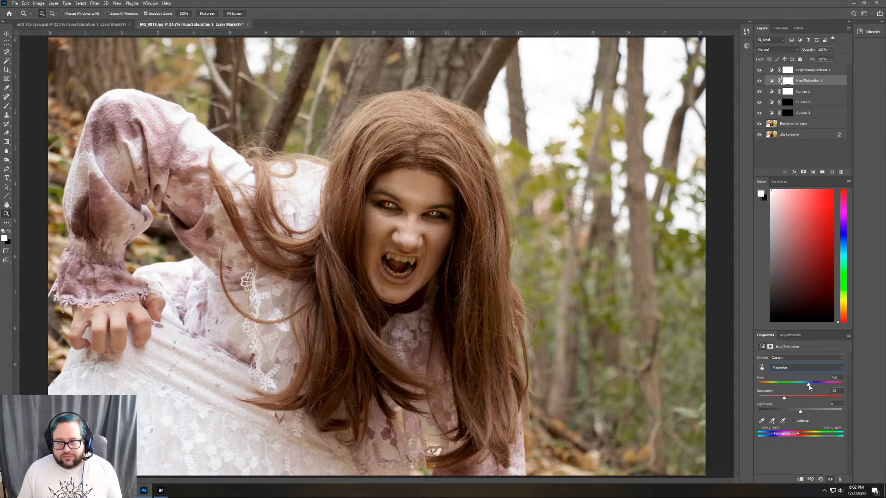
# - Move the Hue/Saturation 1 layer directly above Background copy, below the eye Curves layers, and review its Reds and Magentas settings
pyautogui.moveTo(818, 81); pyautogui.dragTo(820, 115)
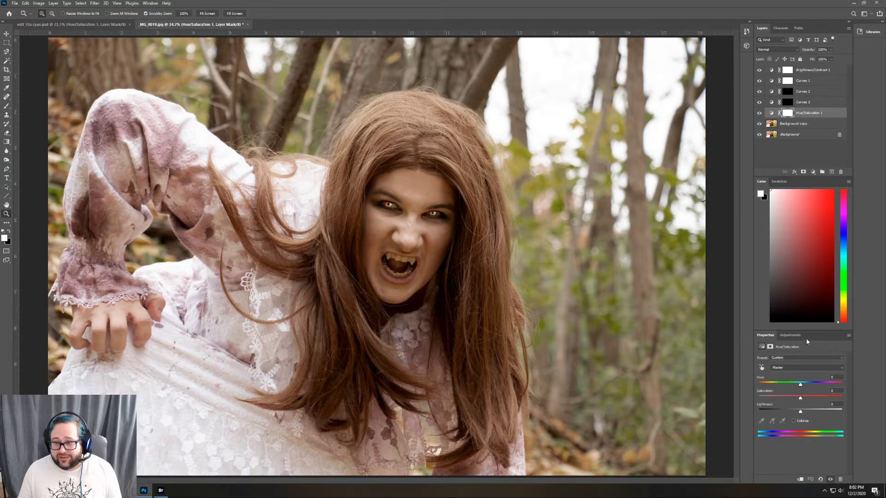
pyautogui.click(802, 367)
pyautogui.click(790, 376)
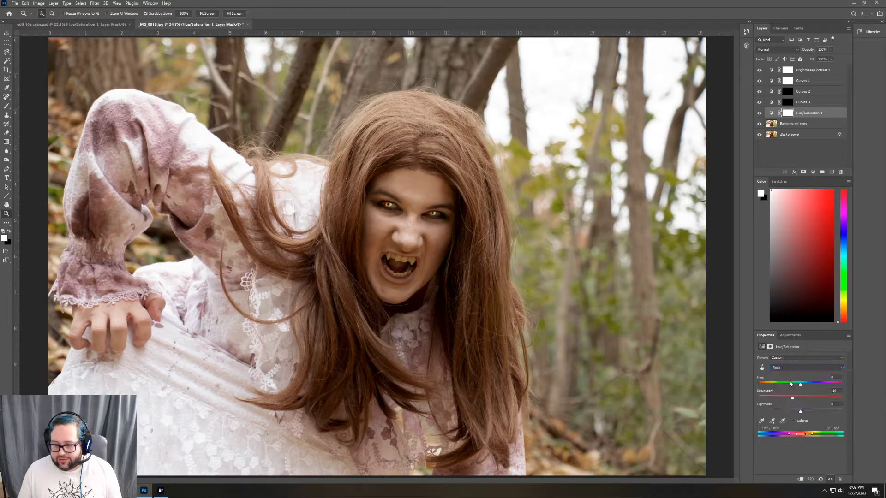
pyautogui.click(802, 368)
pyautogui.click(793, 408)
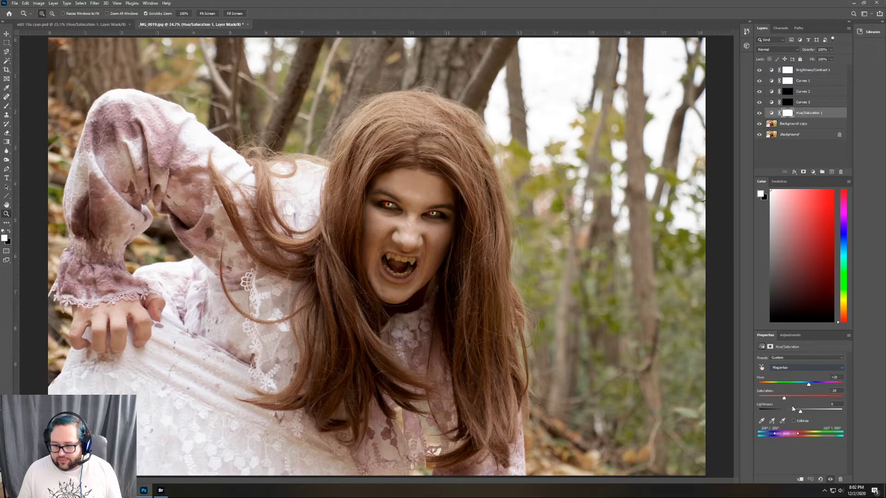
# - Raise the Magentas saturation slightly on the Hue/Saturation 1 layer to soften its desaturation
pyautogui.moveTo(784, 397)
pyautogui.mouseDown()
pyautogui.moveTo(841, 397)
pyautogui.moveTo(777, 399)
pyautogui.moveTo(788, 400)
pyautogui.mouseUp()
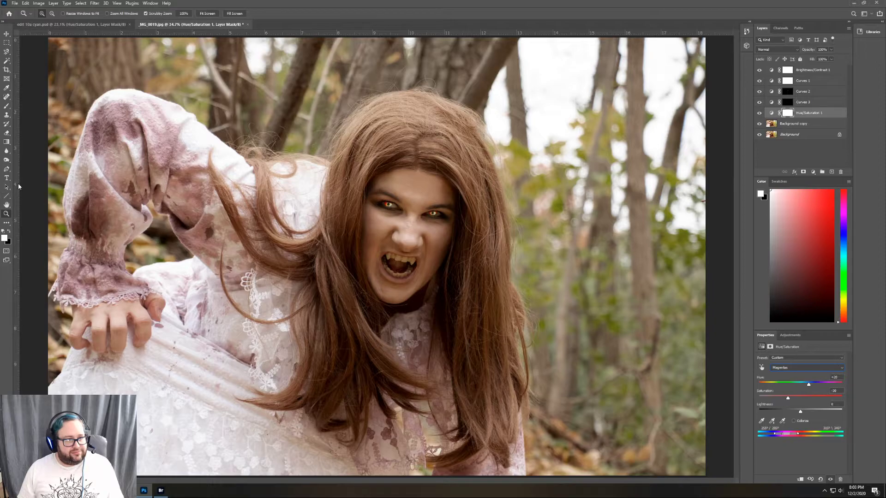
# - Darken all four corners of the Background copy layer with black-to-transparent linear gradients running inward from outside the picture
pyautogui.click(812, 125)
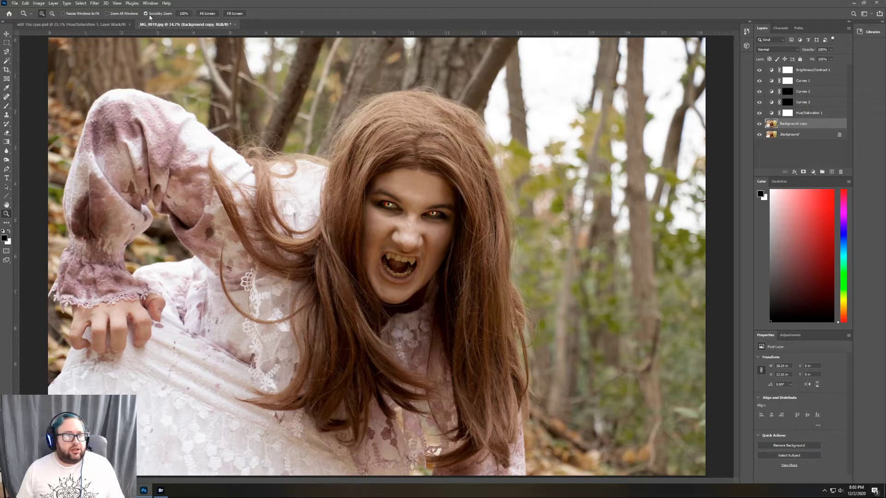
pyautogui.click(162, 140)
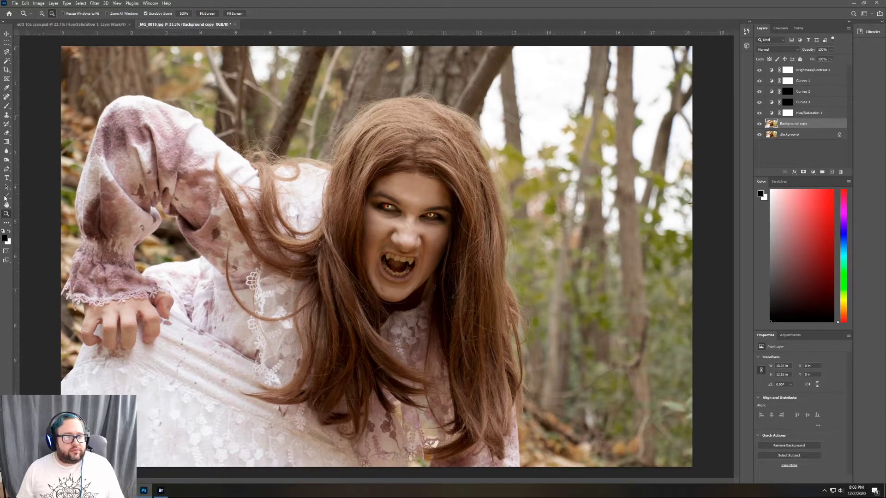
pyautogui.click(315, 186)
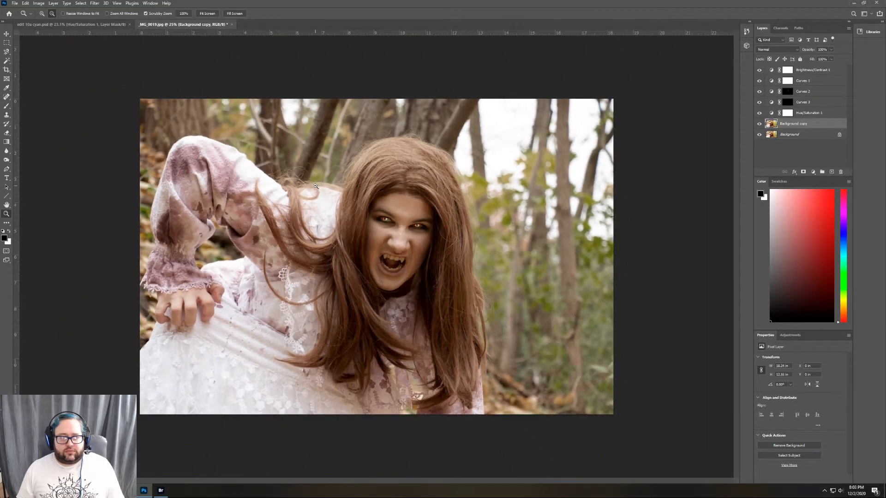
pyautogui.click(7, 142)
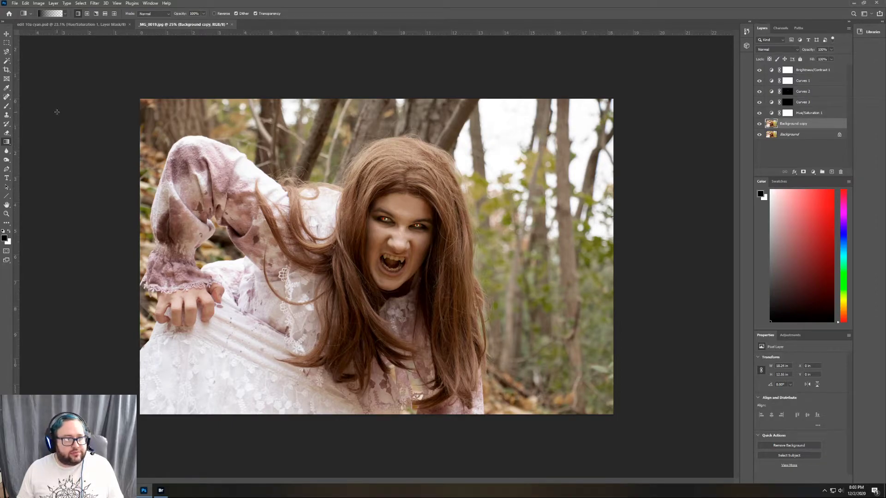
pyautogui.moveTo(628, 83); pyautogui.dragTo(462, 190)
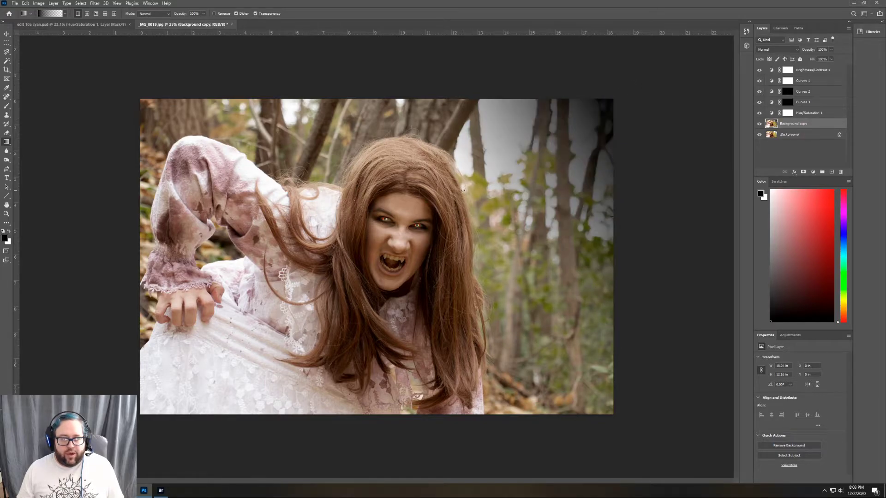
pyautogui.moveTo(639, 439); pyautogui.dragTo(499, 309)
pyautogui.moveTo(129, 86); pyautogui.dragTo(243, 223)
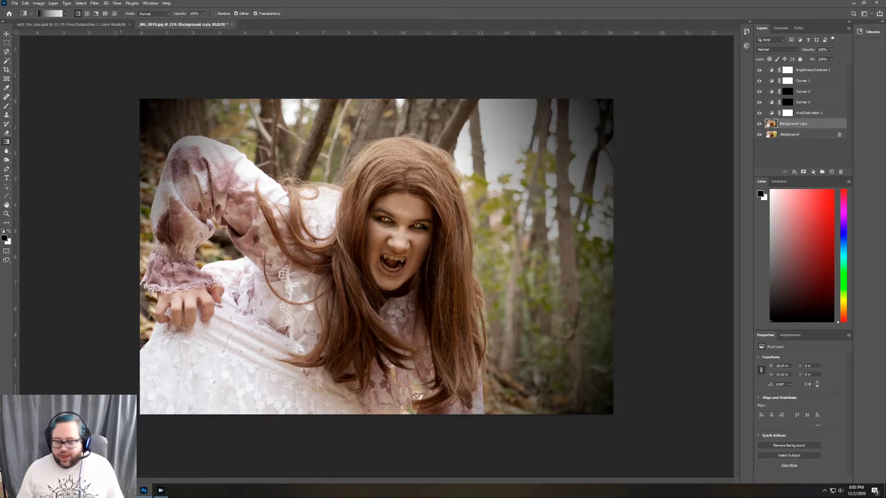
pyautogui.moveTo(146, 416); pyautogui.dragTo(260, 316)
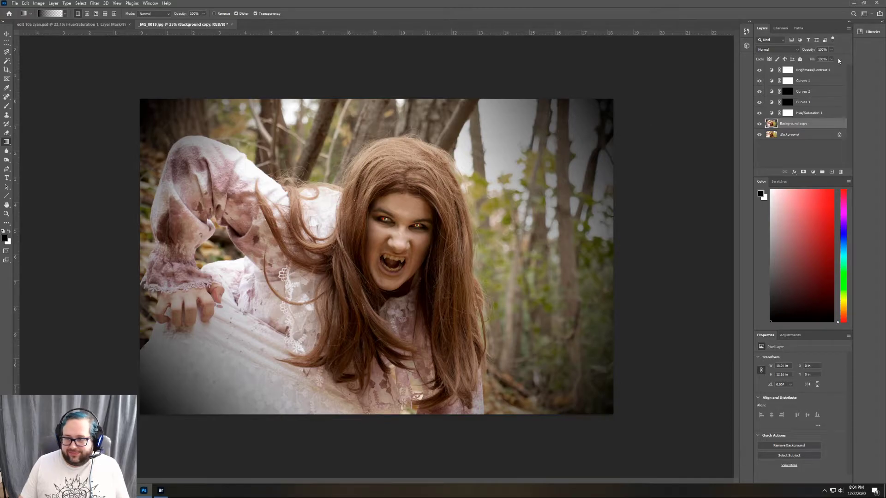
# - Add a Selective Color adjustment above Brightness/Contrast 1 and set Black to +15% for the Blacks range
pyautogui.click(833, 70)
pyautogui.click(789, 334)
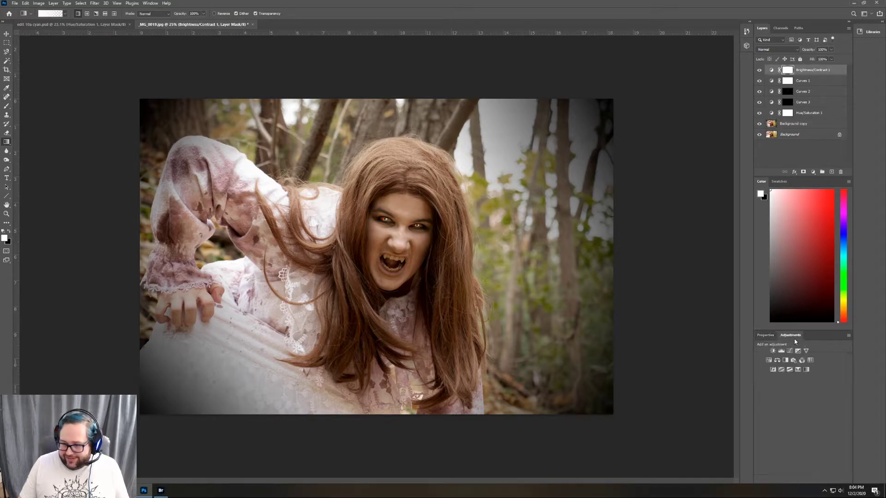
pyautogui.click(798, 370)
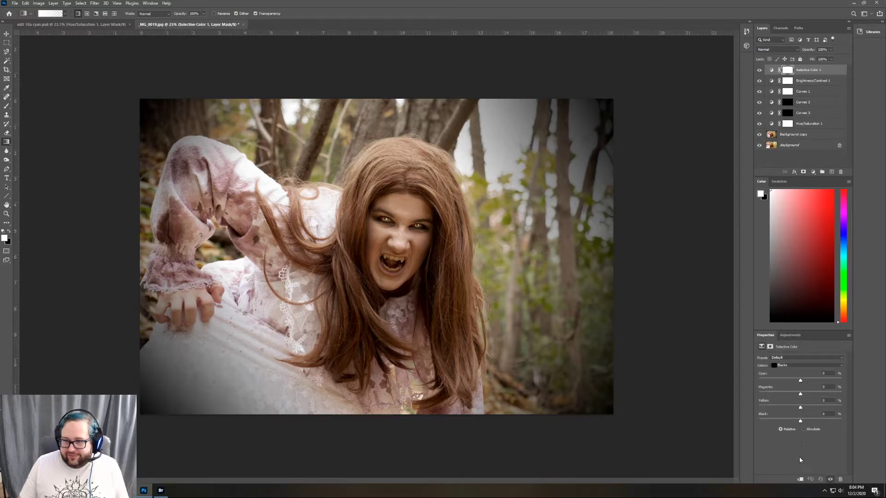
pyautogui.moveTo(800, 421); pyautogui.dragTo(805, 423)
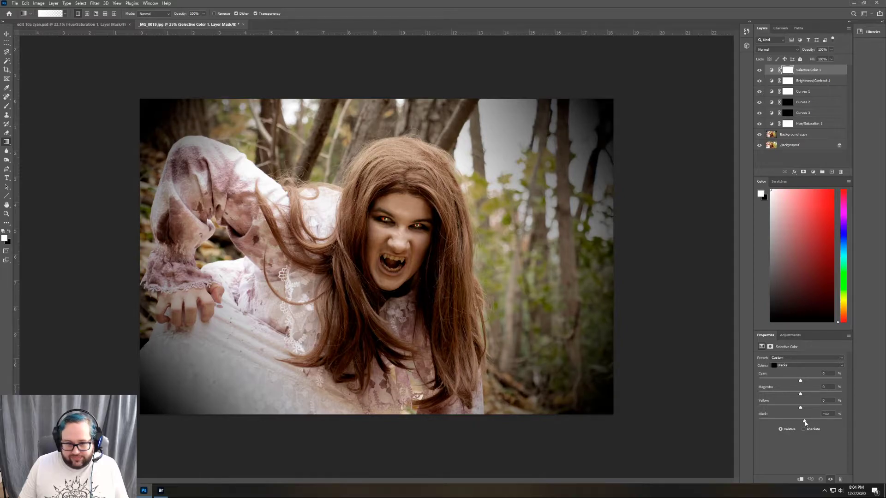
pyautogui.moveTo(805, 423)
pyautogui.mouseDown()
pyautogui.moveTo(821, 423)
pyautogui.moveTo(809, 423)
pyautogui.mouseUp()
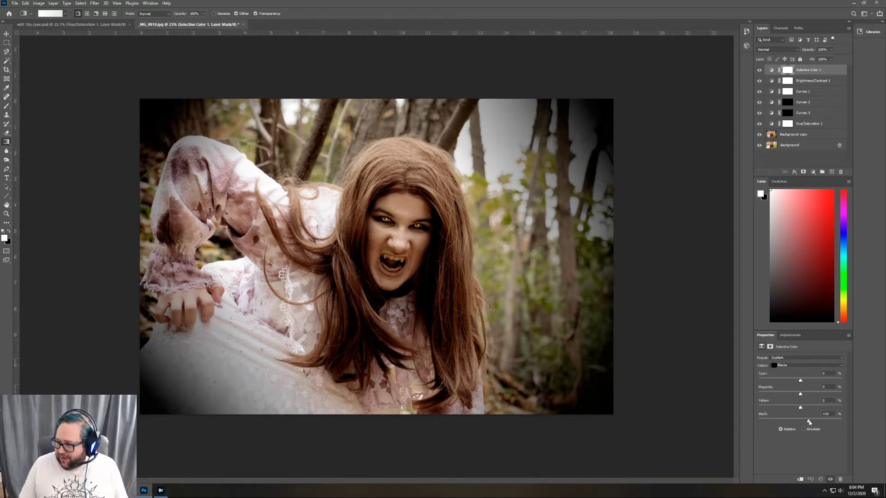
pyautogui.moveTo(808, 422); pyautogui.dragTo(806, 423)
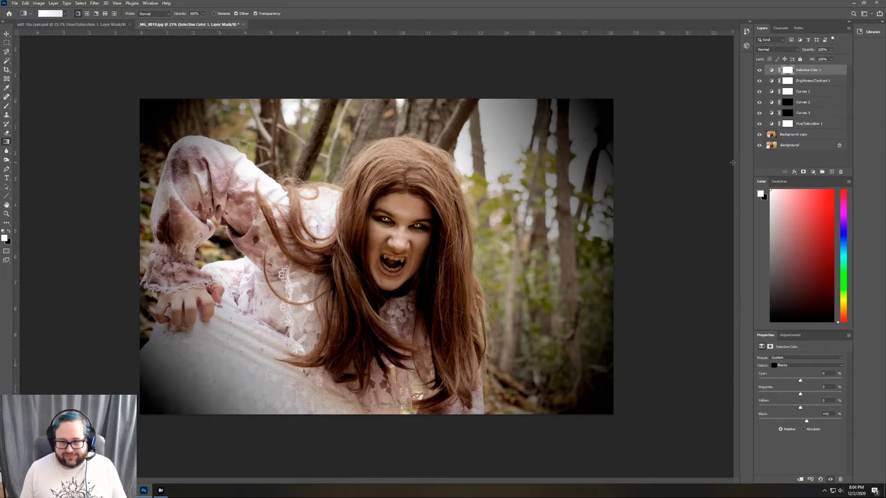
# - Select the Background copy layer and activate the Burn tool
pyautogui.click(808, 134)
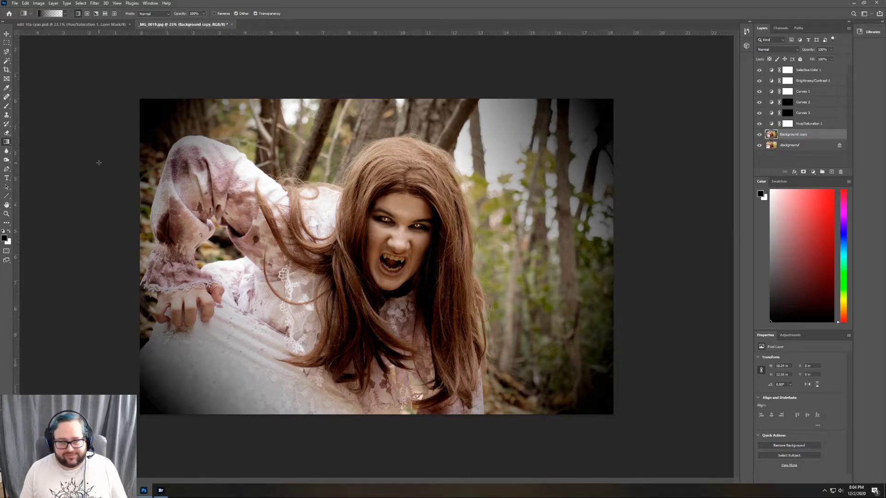
pyautogui.click(7, 161)
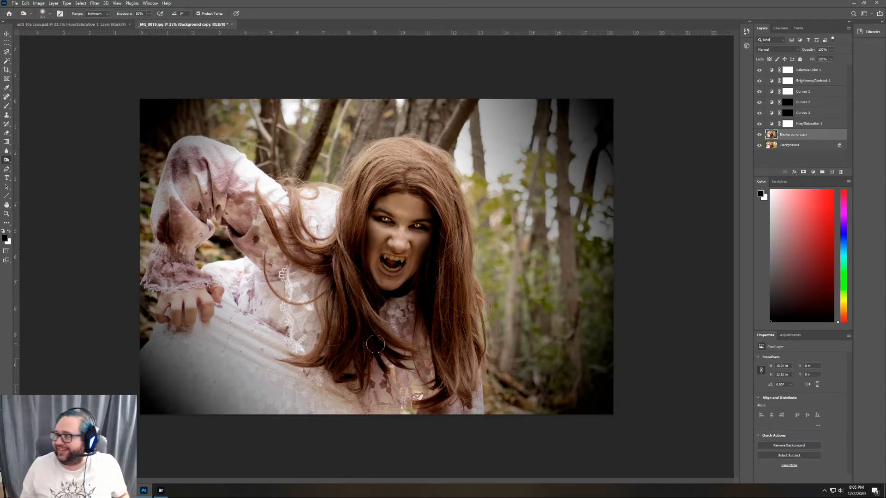
# - Save the layered document as a Photoshop file named edit 11
pyautogui.click(14, 4)
pyautogui.click(33, 87)
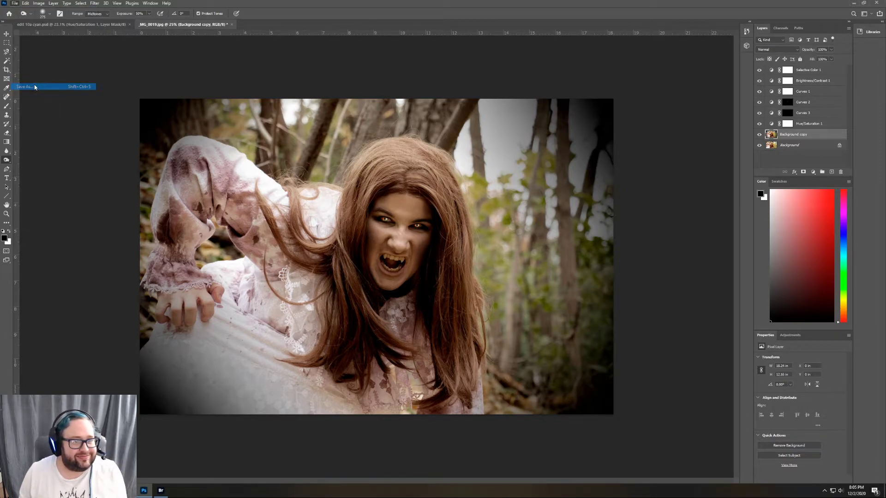
pyautogui.write('edit 11')
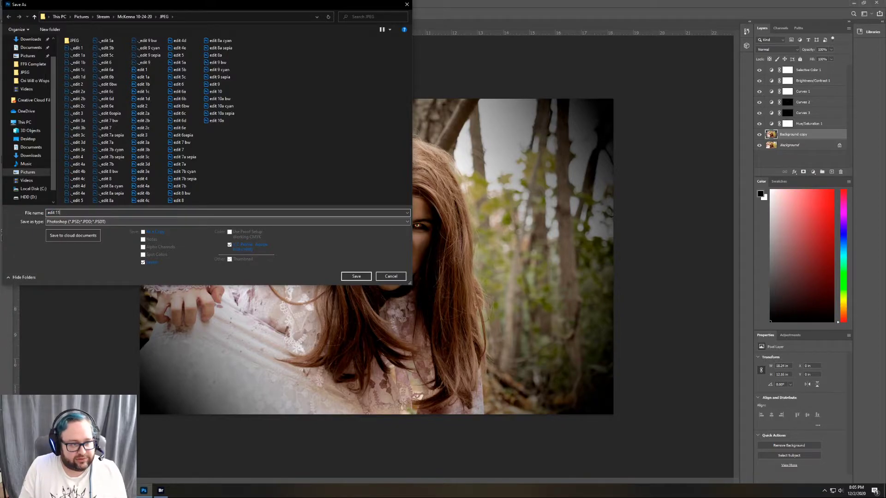
pyautogui.press('Return')
pyautogui.press('Return')
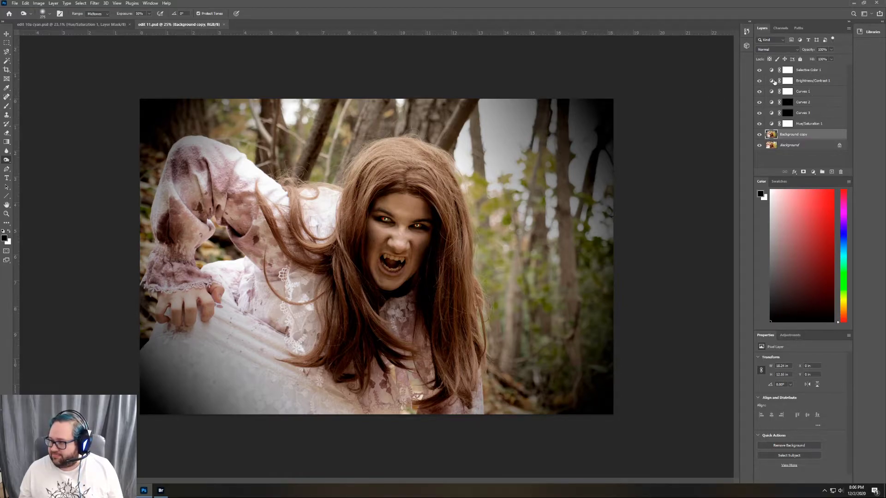
# - Add a Black & White adjustment above Selective Color 1 and apply the Maximum Black preset
pyautogui.click(813, 71)
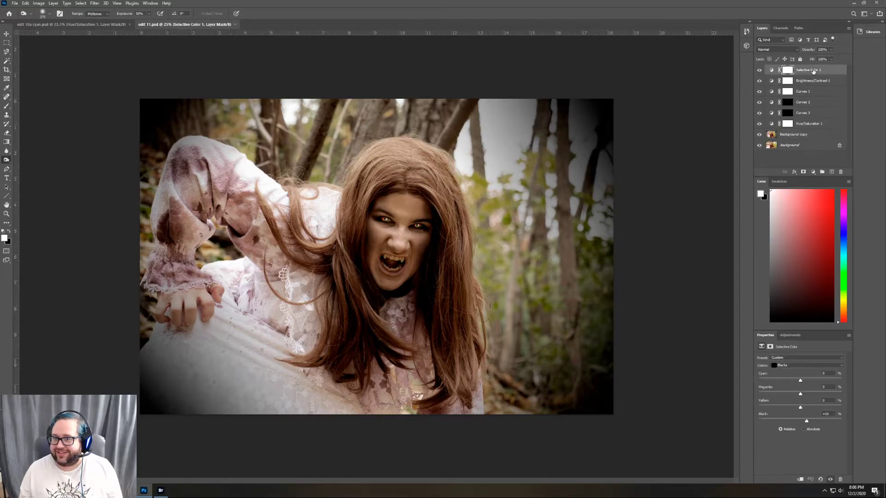
pyautogui.click(790, 336)
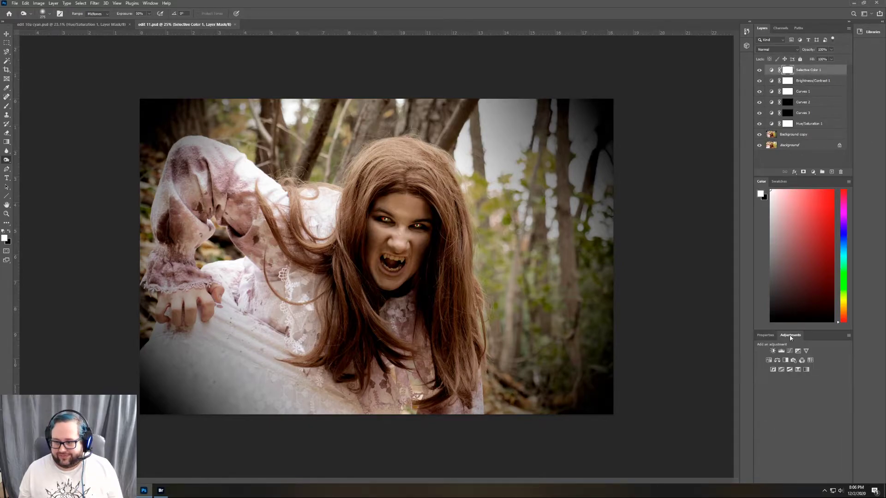
pyautogui.click(785, 361)
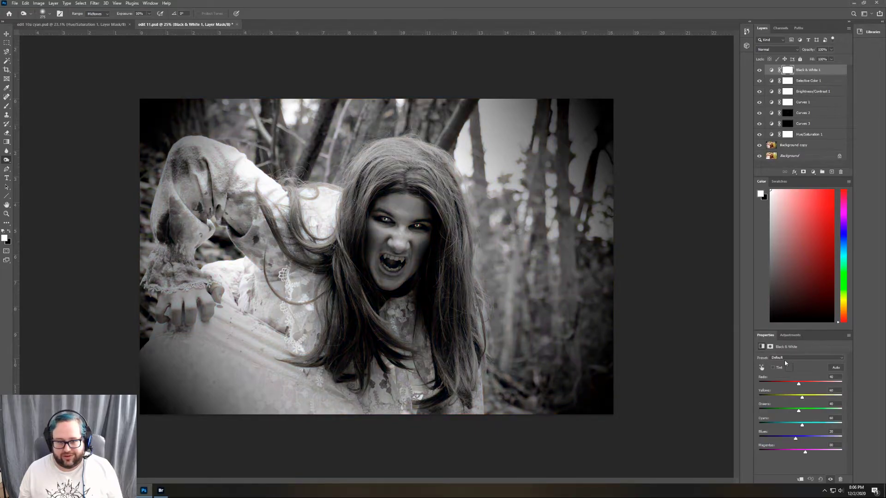
pyautogui.click(795, 359)
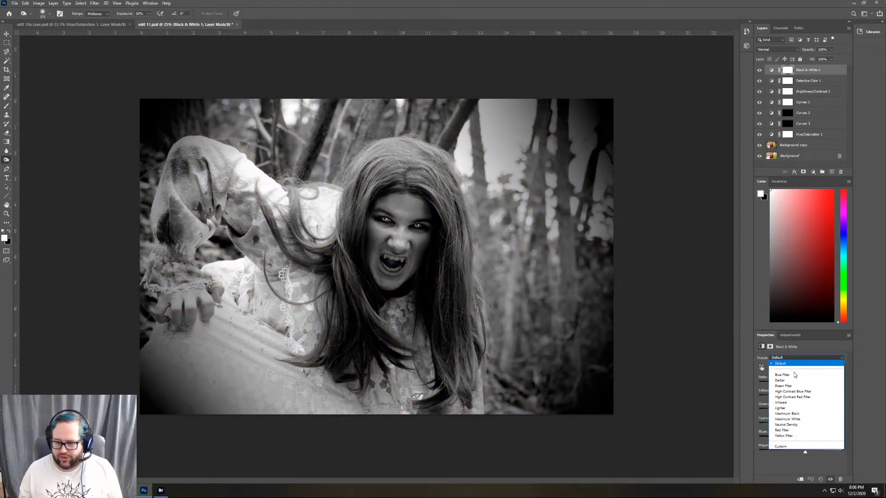
pyautogui.click(803, 417)
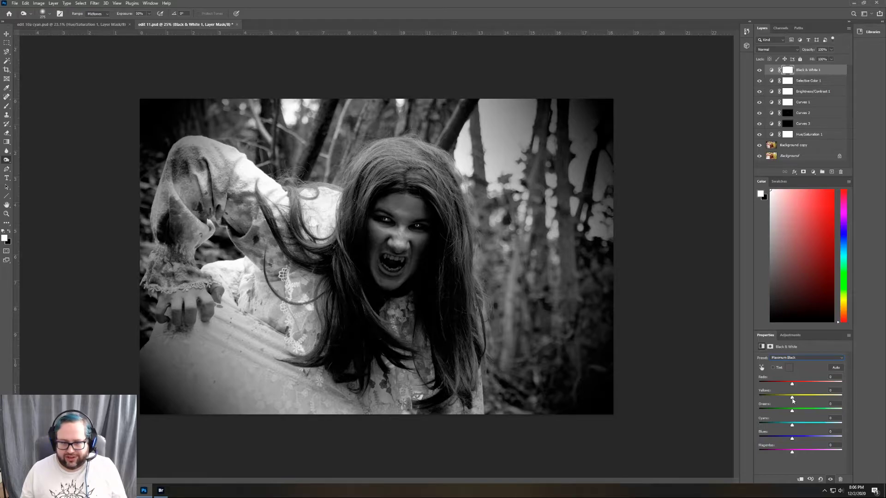
# - Brighten the Yellows and lower the Reds slightly below zero in the Black & White adjustment
pyautogui.moveTo(792, 399)
pyautogui.mouseDown()
pyautogui.moveTo(815, 399)
pyautogui.moveTo(789, 386)
pyautogui.mouseUp()
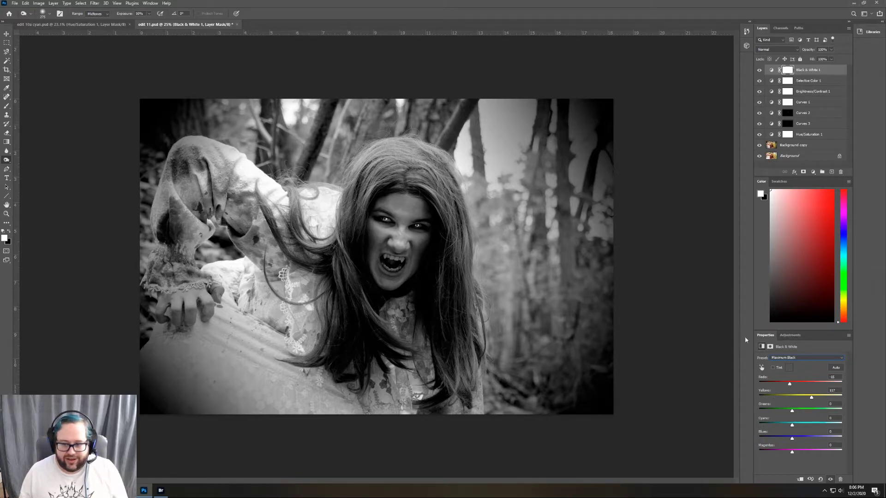
pyautogui.moveTo(789, 384); pyautogui.dragTo(701, 386)
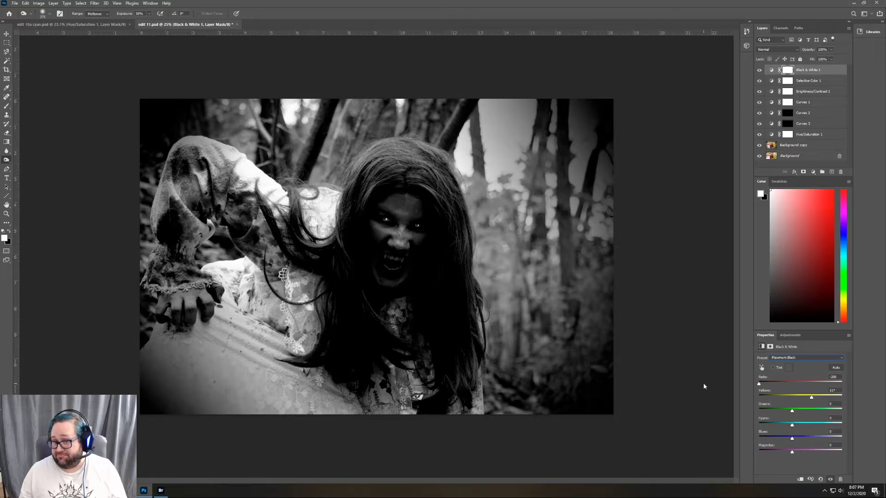
pyautogui.moveTo(758, 383); pyautogui.dragTo(788, 382)
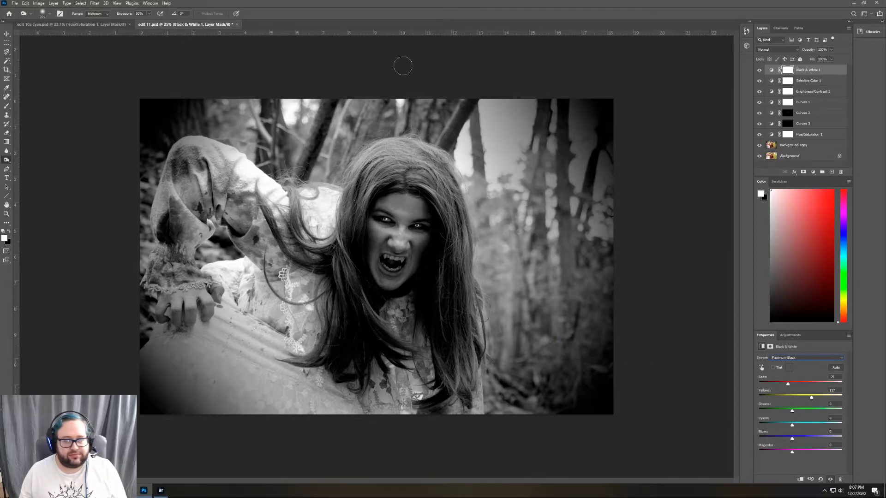
# - Burn the woman's hair on the Background copy layer with Midtones strokes at 50% exposure across the crown and down both sides
pyautogui.click(809, 144)
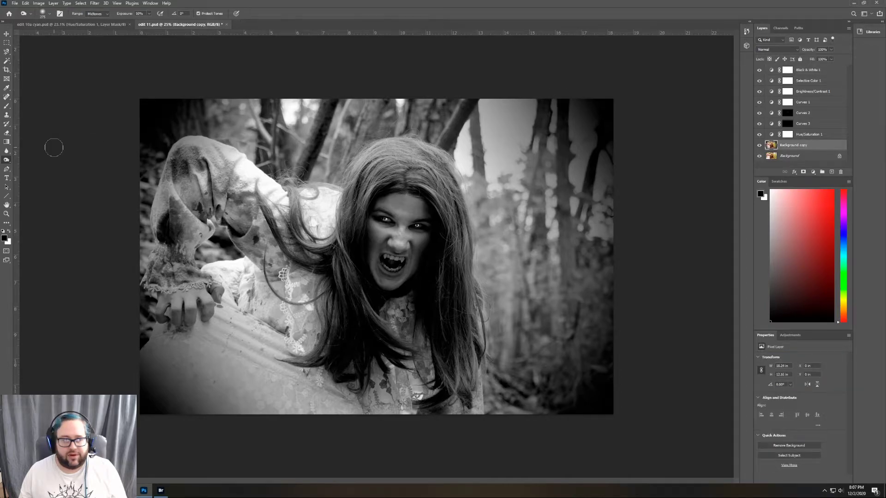
pyautogui.moveTo(398, 145)
pyautogui.mouseDown()
pyautogui.moveTo(379, 149)
pyautogui.moveTo(385, 155)
pyautogui.moveTo(350, 181)
pyautogui.mouseUp()
pyautogui.moveTo(414, 160)
pyautogui.mouseDown()
pyautogui.moveTo(373, 161)
pyautogui.moveTo(365, 179)
pyautogui.mouseUp()
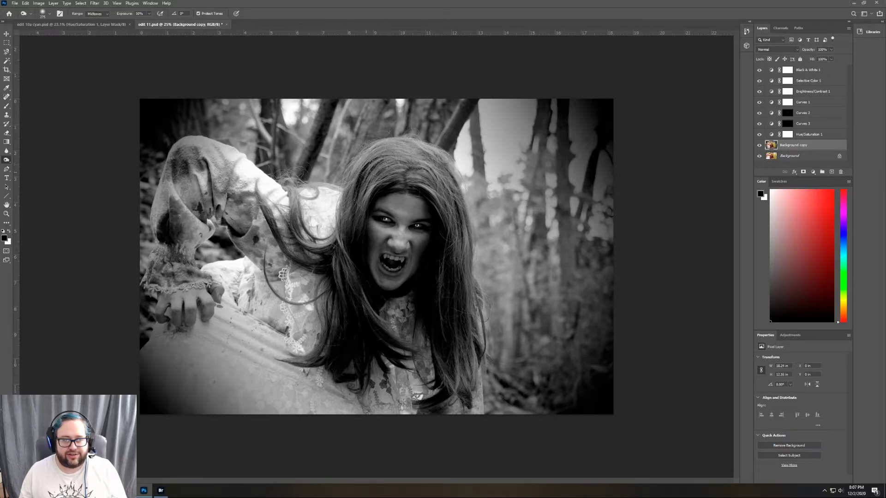
pyautogui.moveTo(414, 149)
pyautogui.mouseDown()
pyautogui.moveTo(441, 165)
pyautogui.moveTo(450, 182)
pyautogui.moveTo(436, 179)
pyautogui.mouseUp()
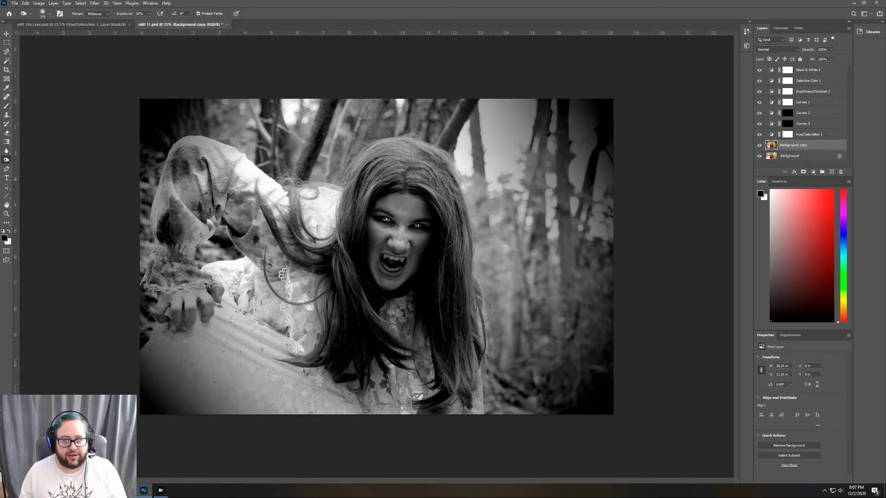
pyautogui.moveTo(456, 239); pyautogui.dragTo(465, 306)
pyautogui.moveTo(363, 179)
pyautogui.mouseDown()
pyautogui.moveTo(355, 198)
pyautogui.moveTo(356, 191)
pyautogui.mouseUp()
pyautogui.moveTo(404, 176)
pyautogui.mouseDown()
pyautogui.moveTo(417, 170)
pyautogui.moveTo(405, 171)
pyautogui.moveTo(386, 150)
pyautogui.moveTo(371, 154)
pyautogui.mouseUp()
pyautogui.moveTo(323, 198)
pyautogui.mouseDown()
pyautogui.moveTo(325, 207)
pyautogui.moveTo(302, 212)
pyautogui.moveTo(323, 217)
pyautogui.mouseUp()
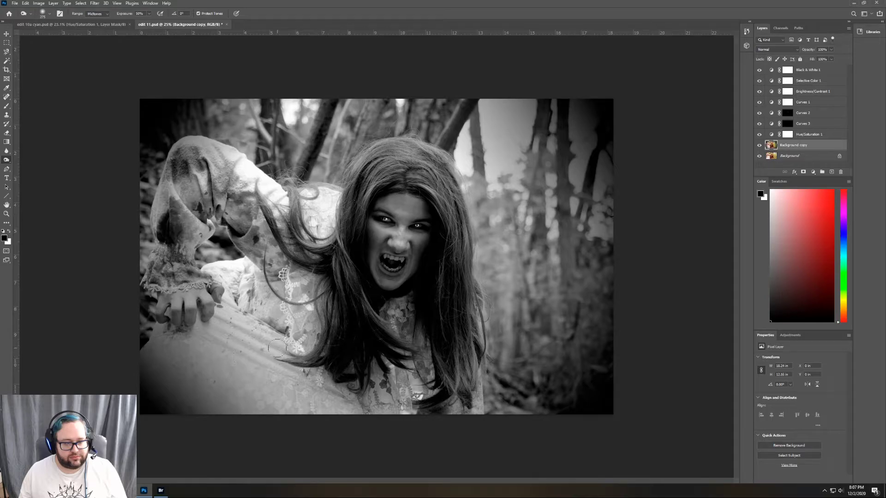
pyautogui.moveTo(390, 162); pyautogui.dragTo(365, 174)
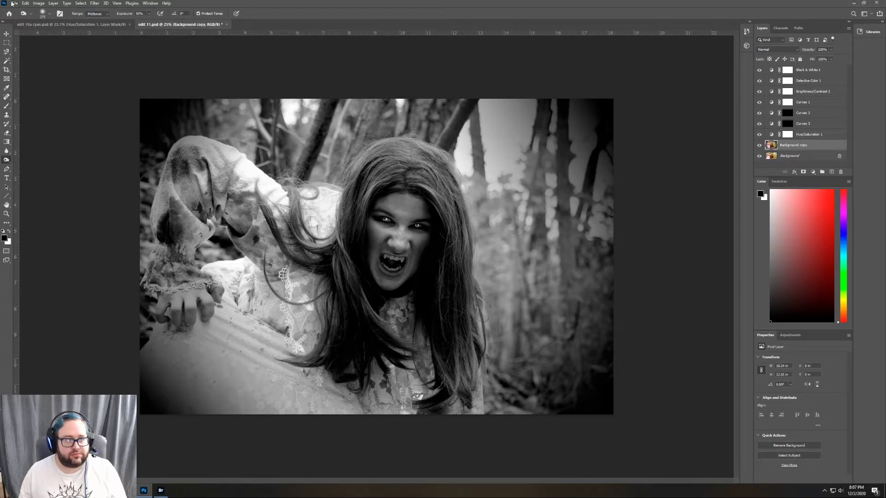
# - Save edit 11 with the Black & White 1 layer hidden, and turn that layer back on
pyautogui.click(759, 70)
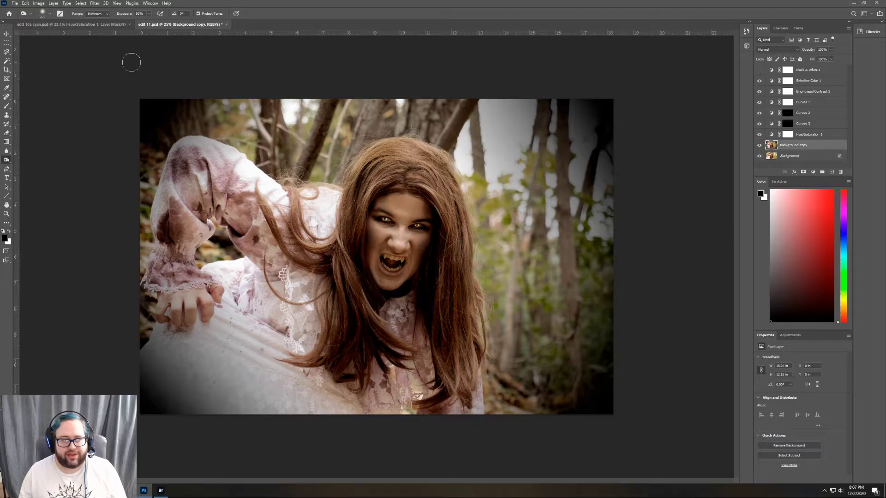
pyautogui.click(16, 4)
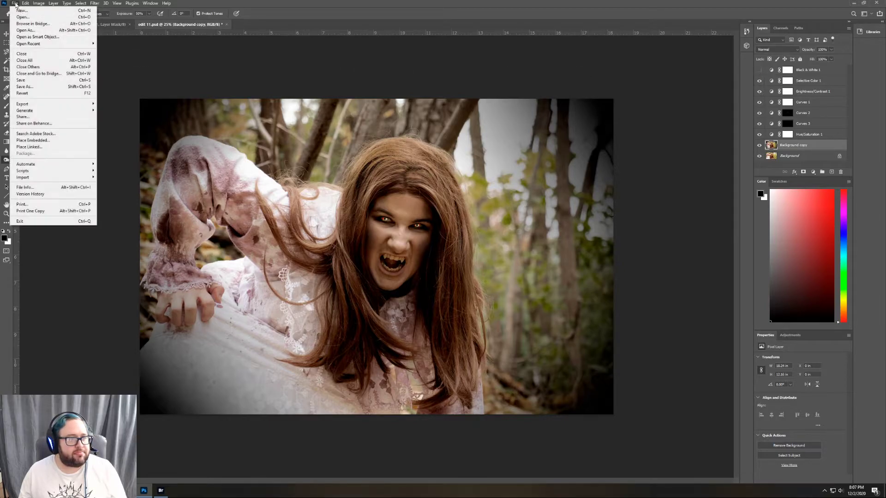
pyautogui.click(20, 82)
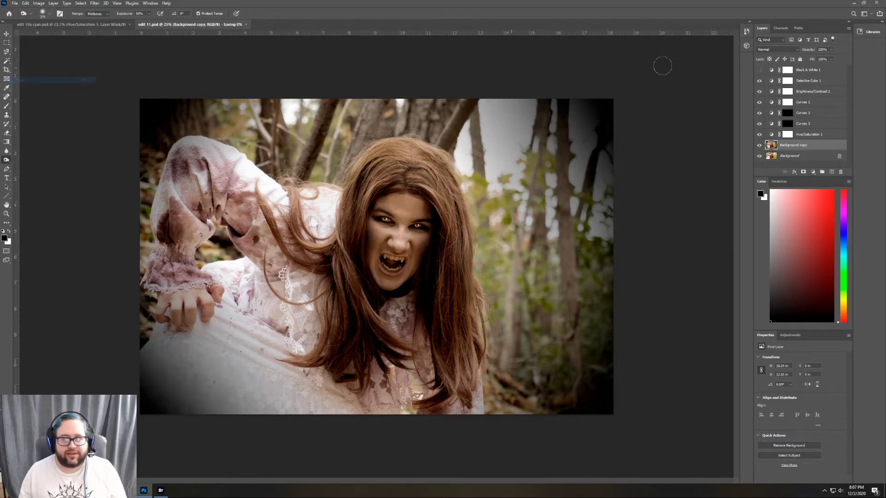
pyautogui.click(760, 70)
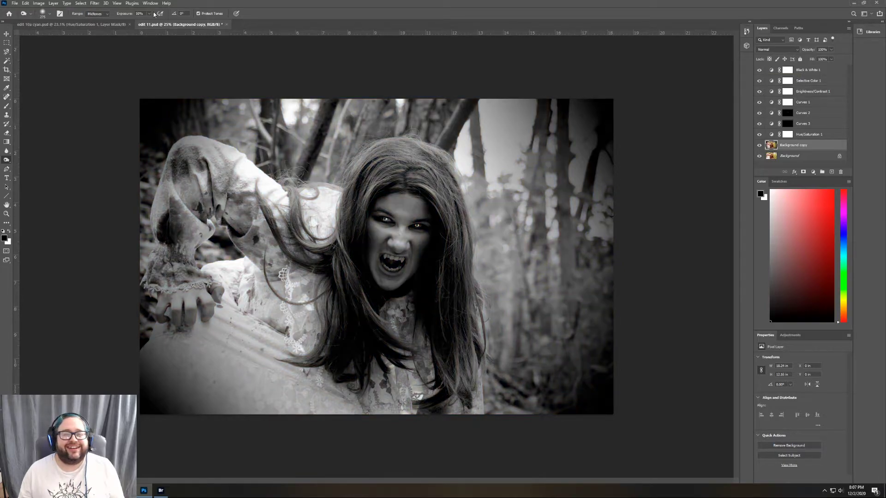
# - Save the black-and-white version as a separate Photoshop file named edit 11 bw
pyautogui.click(14, 3)
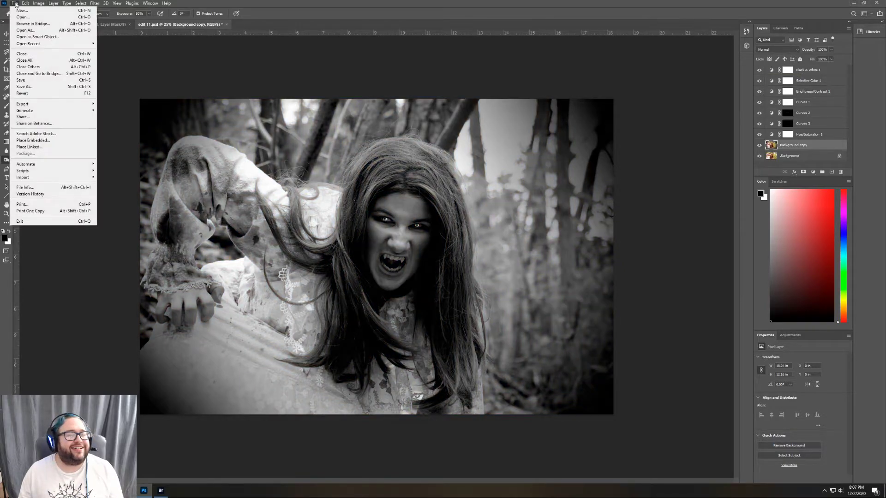
pyautogui.click(33, 87)
pyautogui.click(212, 214)
pyautogui.write('bw')
pyautogui.press('Return')
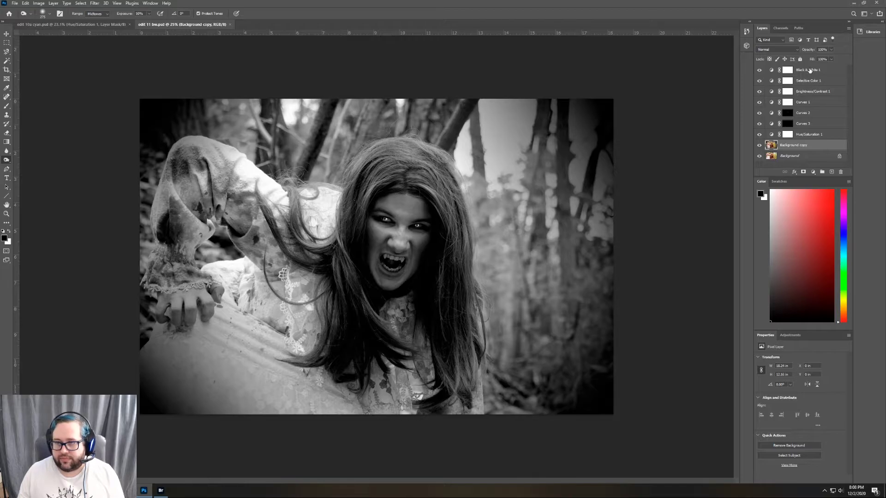
# - Hide the Black & White 1 layer and merge all layers above the Background into one
pyautogui.click(759, 69)
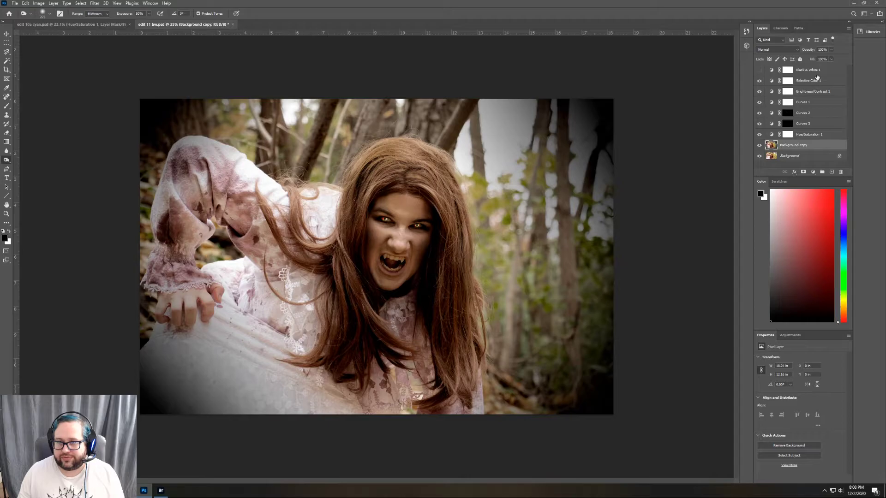
pyautogui.keyDown('shift'); pyautogui.click(815, 70); pyautogui.keyUp('shift')
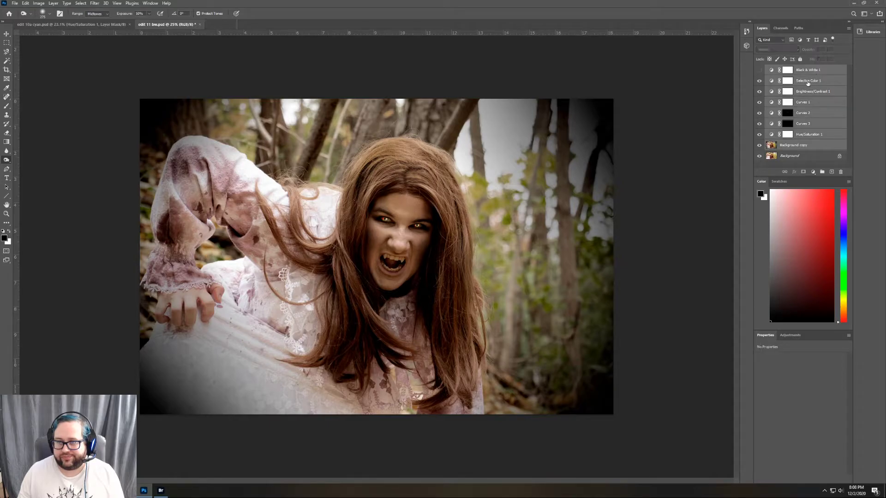
pyautogui.click(16, 3)
pyautogui.moveTo(54, 3)
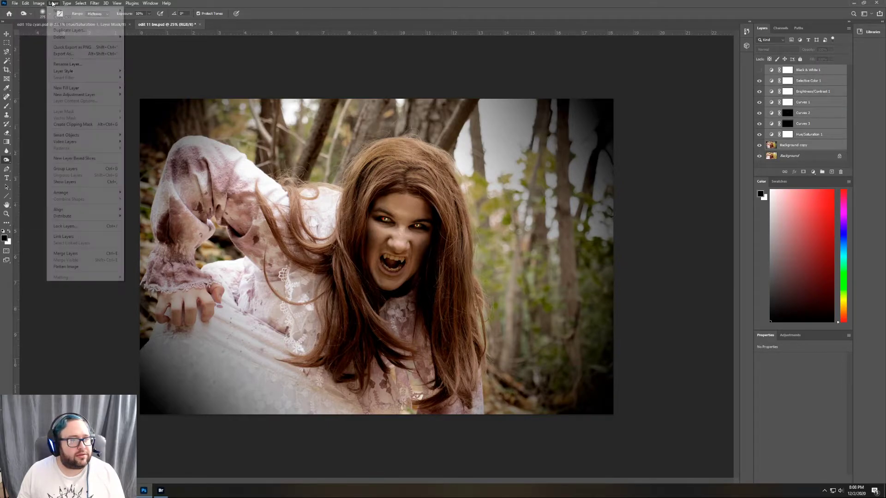
pyautogui.click(87, 253)
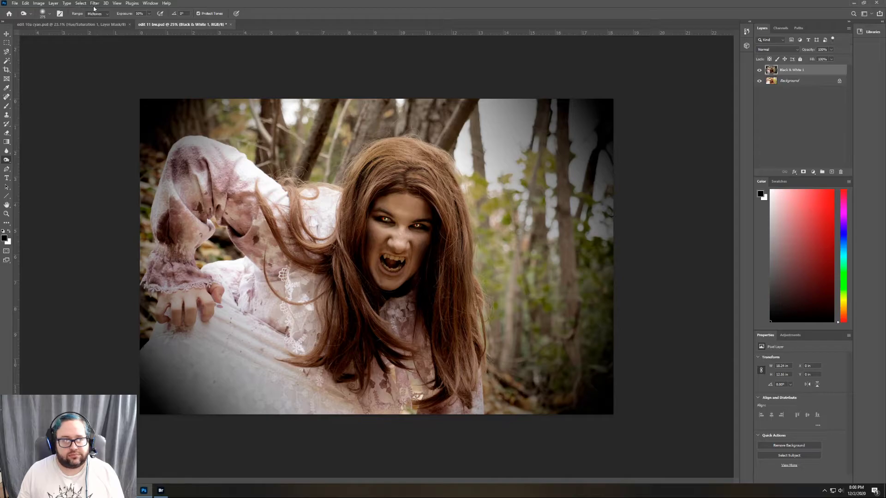
# - Sharpen the merged layer with Unsharp Mask, setting the threshold to 65 levels
pyautogui.click(121, 3)
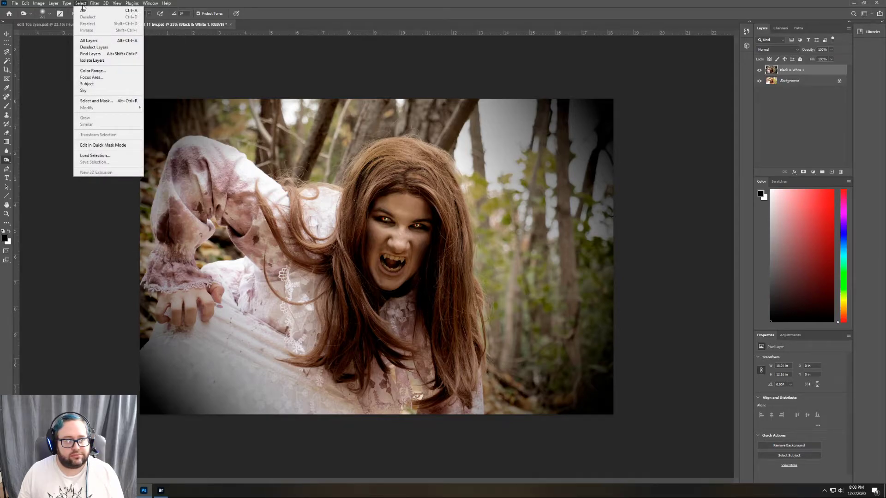
pyautogui.moveTo(71, 5)
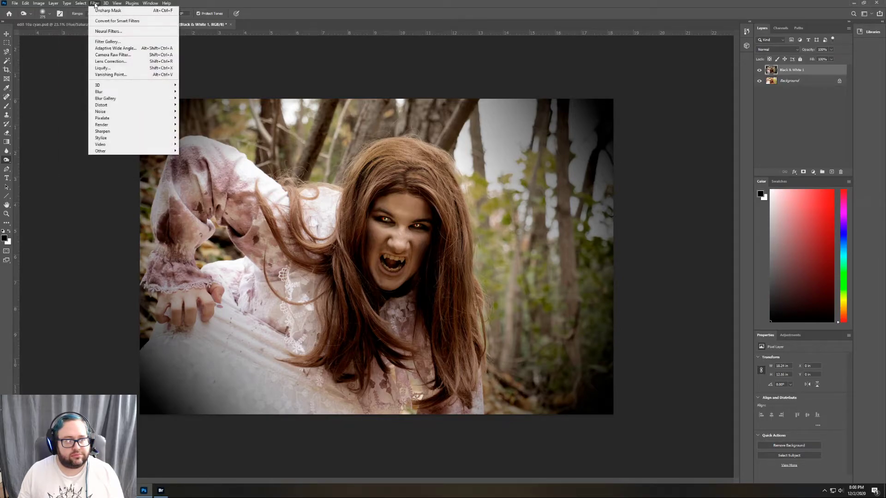
pyautogui.moveTo(167, 133)
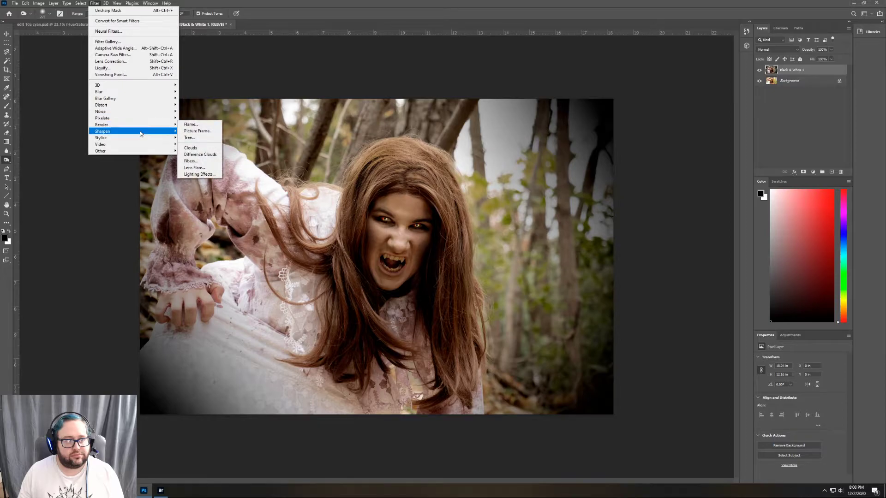
pyautogui.click(198, 164)
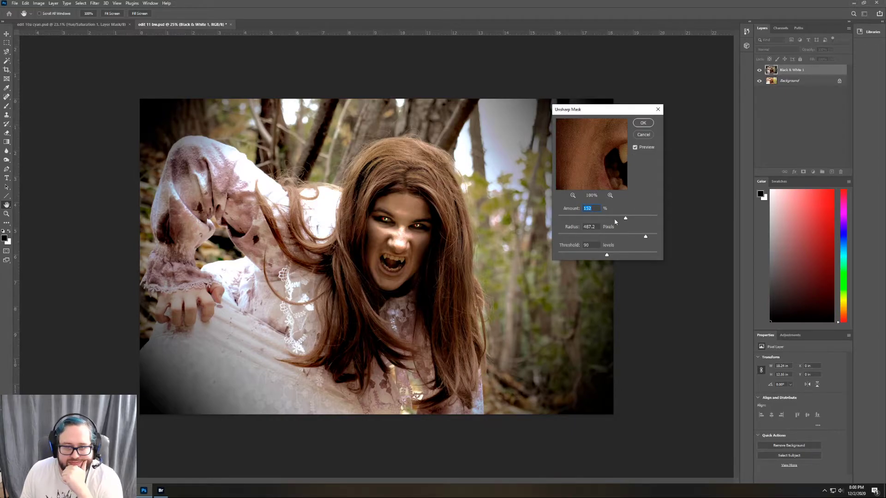
pyautogui.moveTo(608, 255); pyautogui.dragTo(625, 255)
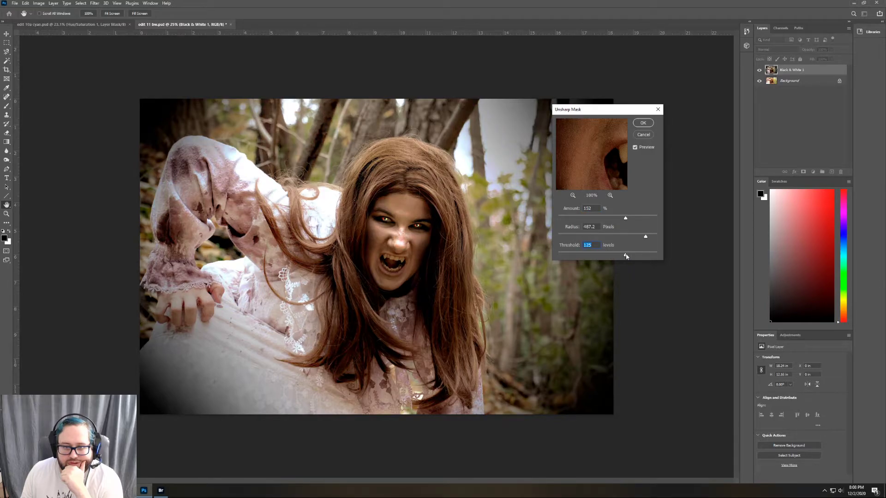
pyautogui.moveTo(625, 256); pyautogui.dragTo(585, 257)
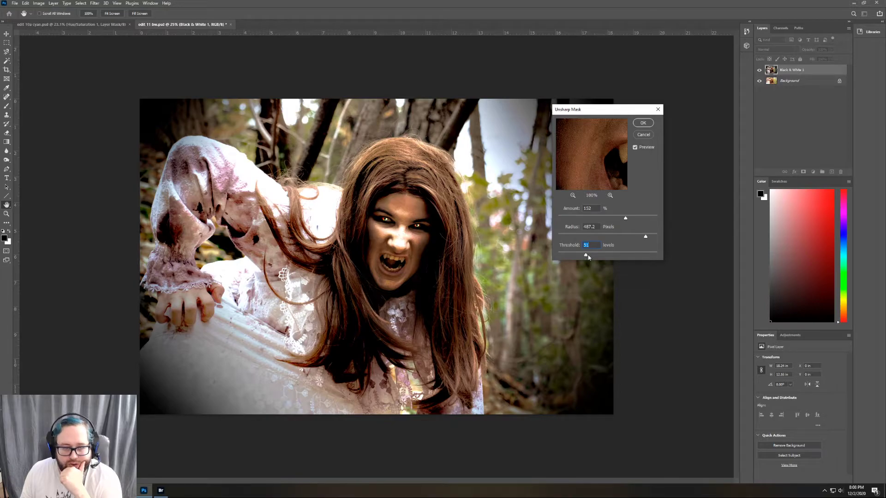
pyautogui.moveTo(587, 256); pyautogui.dragTo(594, 263)
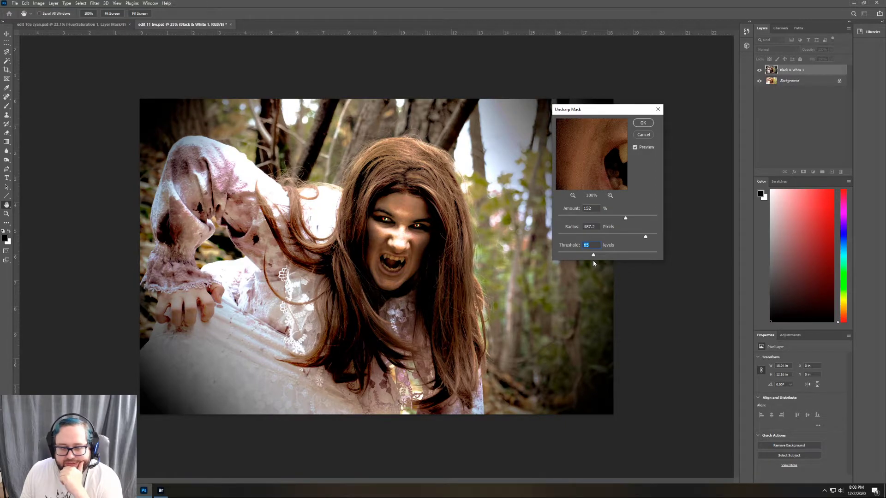
pyautogui.click(643, 123)
pyautogui.press('o')
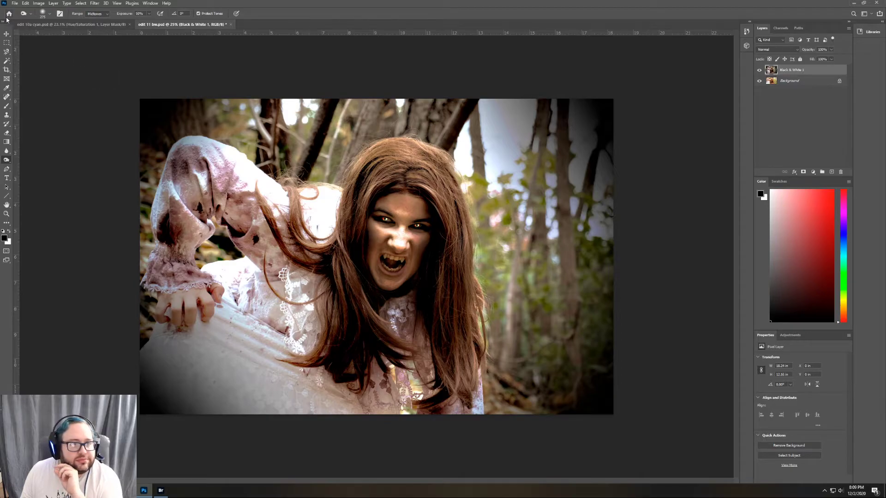
# - Save the sharpened colour version as a Photoshop file named edit 11a
pyautogui.click(14, 3)
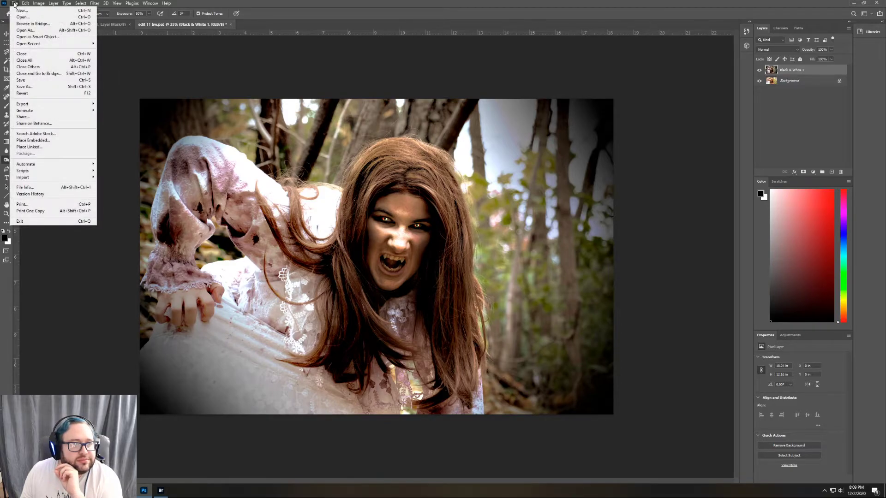
pyautogui.click(25, 86)
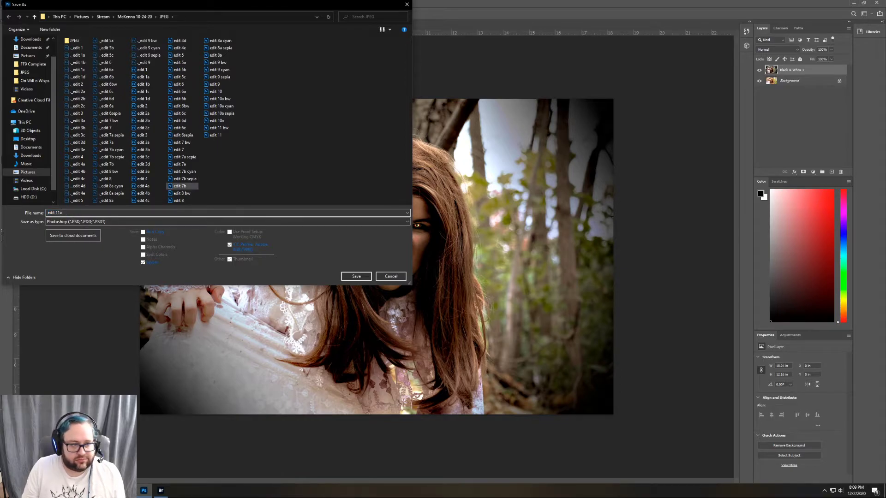
pyautogui.press('Return')
pyautogui.press('Return')
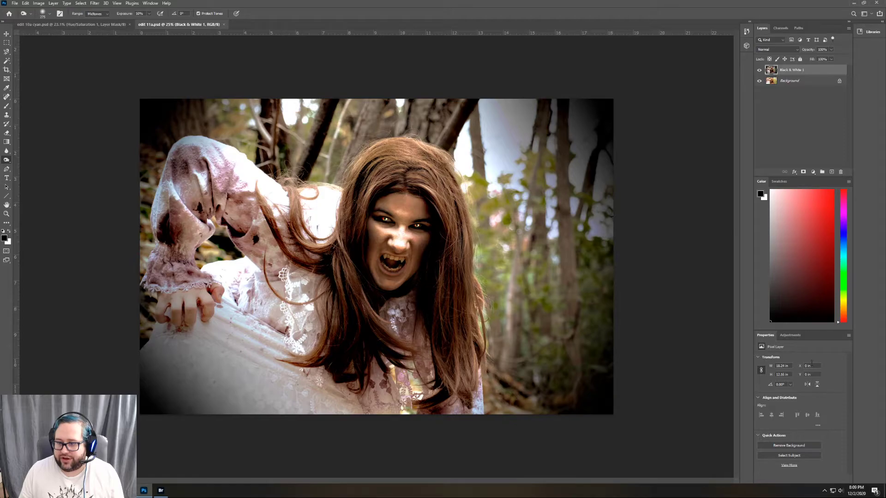
# - Add a Hue/Saturation adjustment above the merged layer and apply the Sepia preset
pyautogui.click(790, 335)
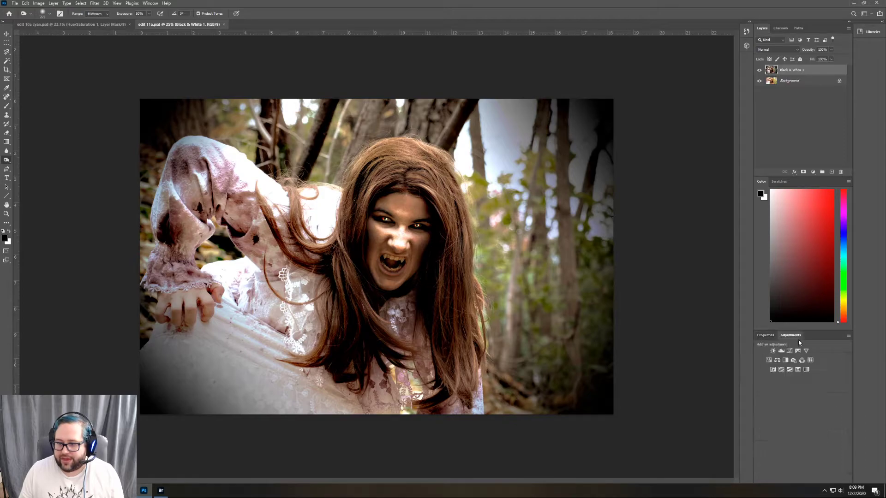
pyautogui.click(768, 360)
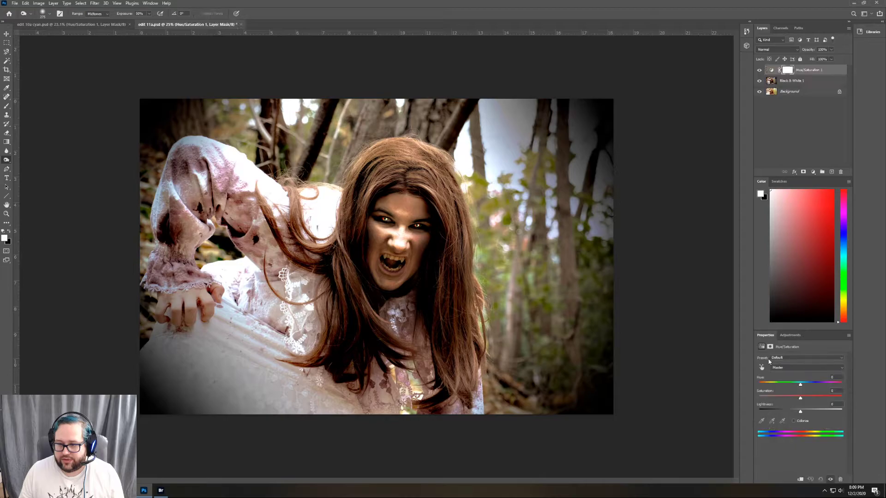
pyautogui.click(809, 358)
pyautogui.click(796, 403)
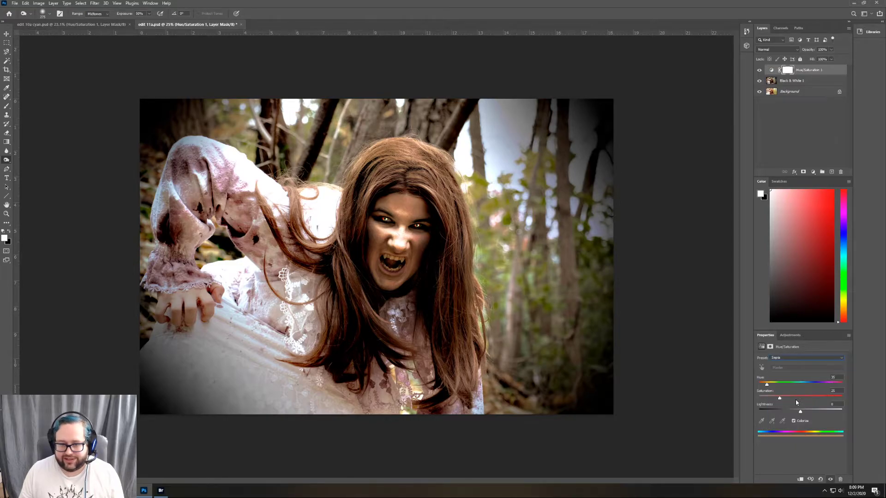
# - Save the sepia version as a Photoshop file named edit 11a sepia
pyautogui.click(14, 3)
pyautogui.click(33, 87)
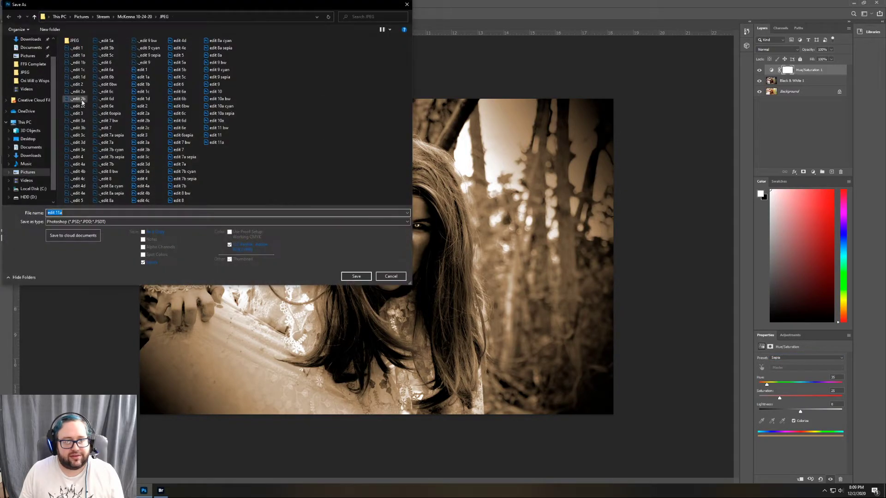
pyautogui.click(65, 212)
pyautogui.write('sepia')
pyautogui.press('Return')
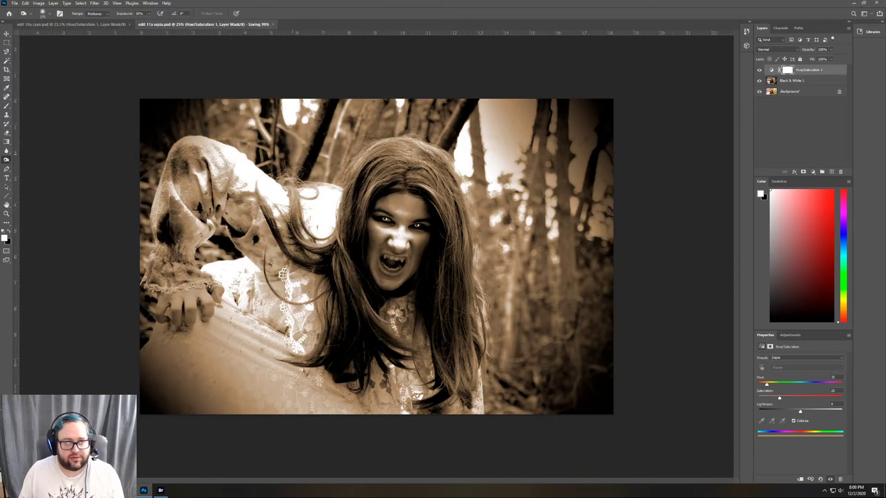
# - Change the Hue/Saturation adjustment to the Cyanotype preset and save that version as edit 11a cyan
pyautogui.click(786, 359)
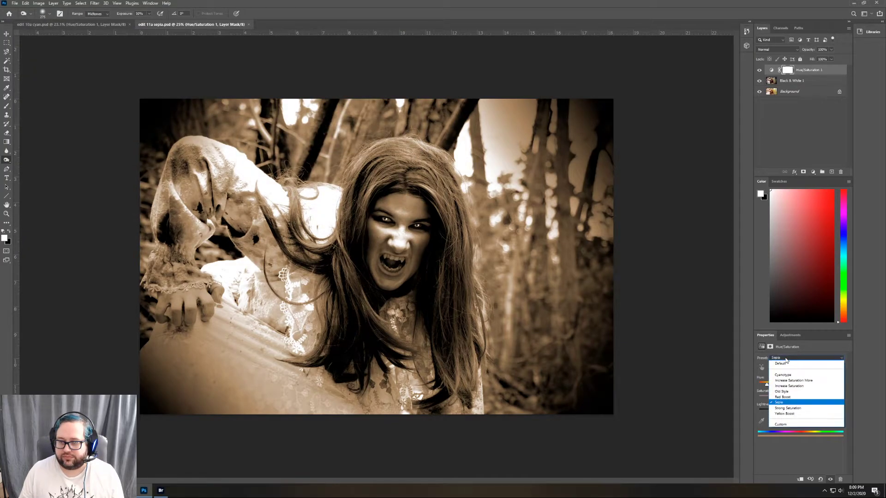
pyautogui.click(787, 375)
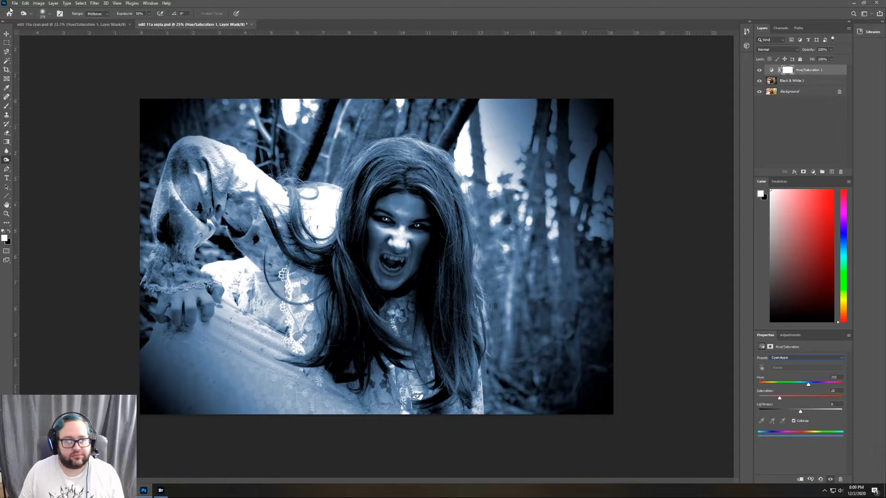
pyautogui.click(14, 3)
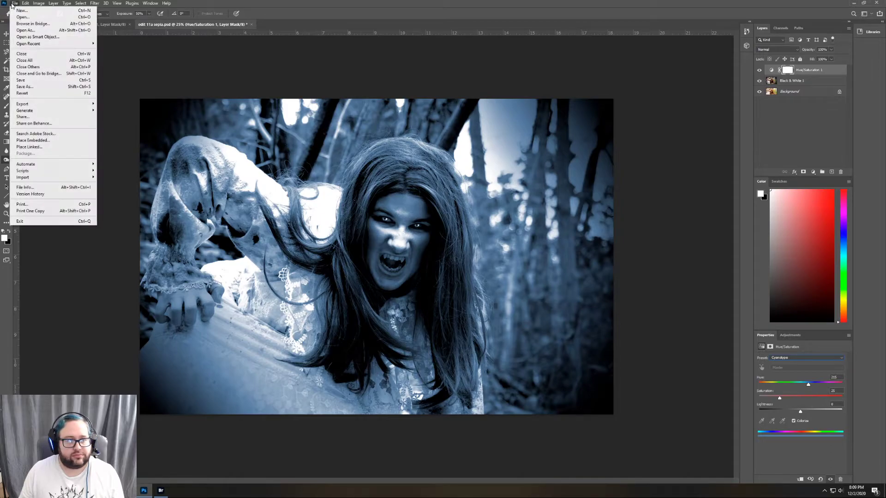
pyautogui.click(36, 87)
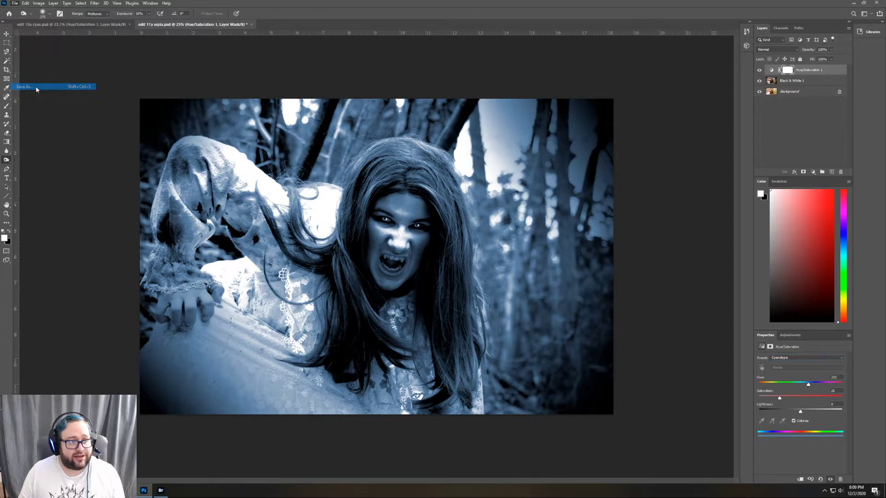
pyautogui.doubleClick(68, 213)
pyautogui.write('cyan')
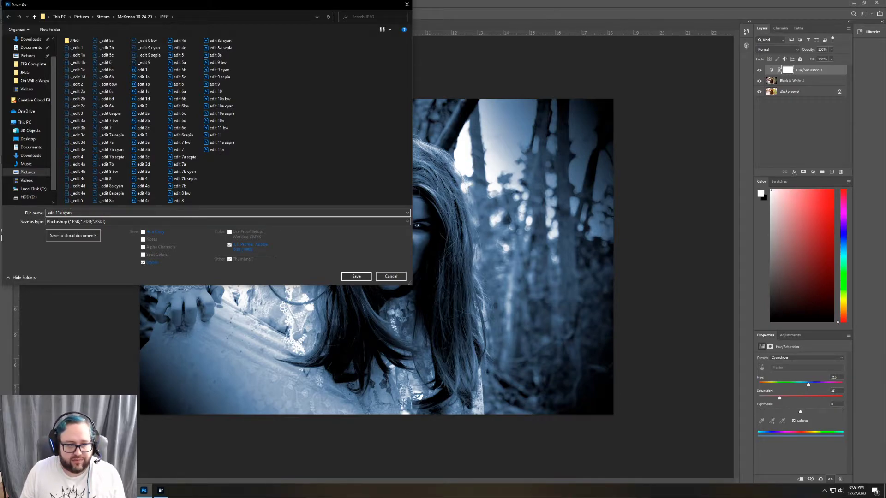
pyautogui.press('Return')
pyautogui.press('Return')
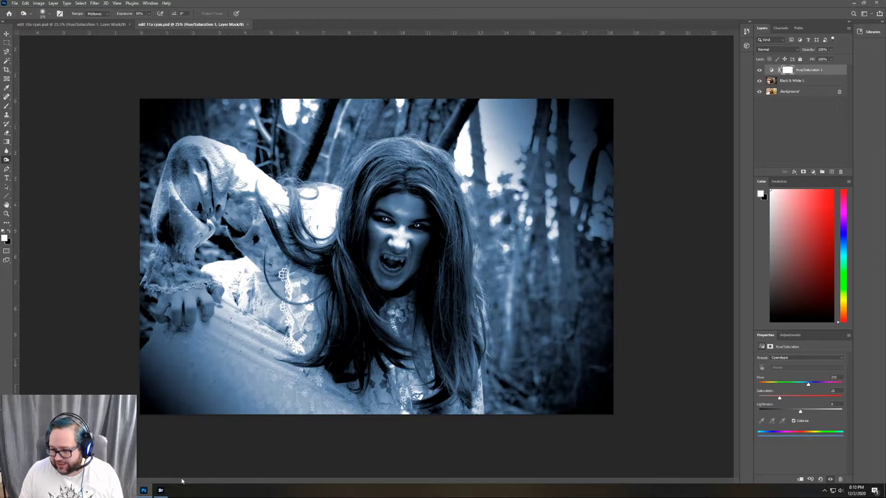
# - Switch to Bridge and open the photo _MG_0082.jpg in Photoshop
pyautogui.moveTo(161, 492)
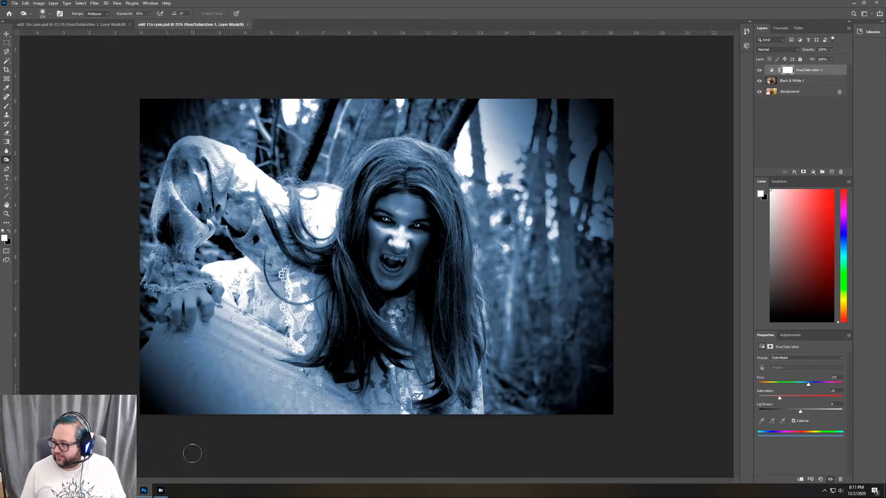
pyautogui.click(162, 491)
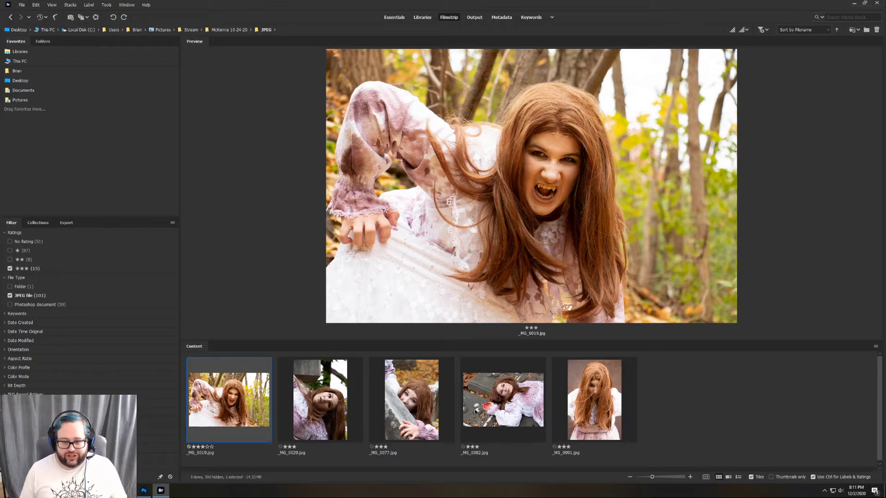
pyautogui.click(506, 406)
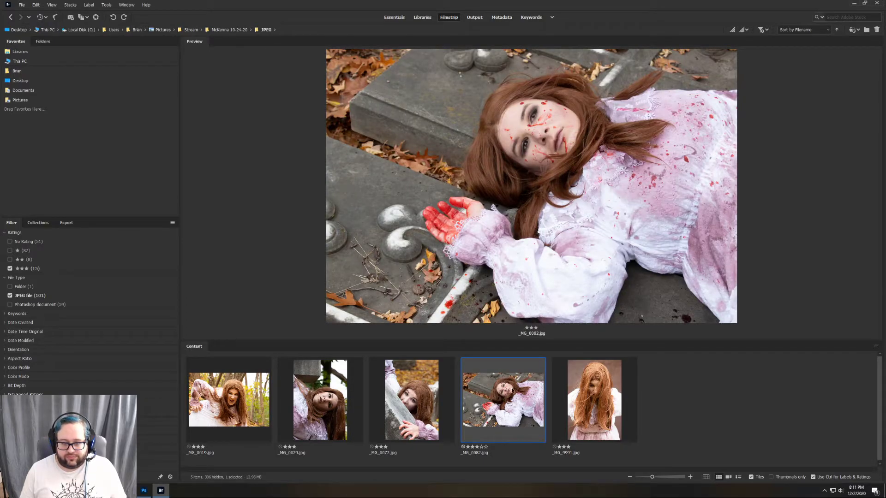
pyautogui.doubleClick(511, 389)
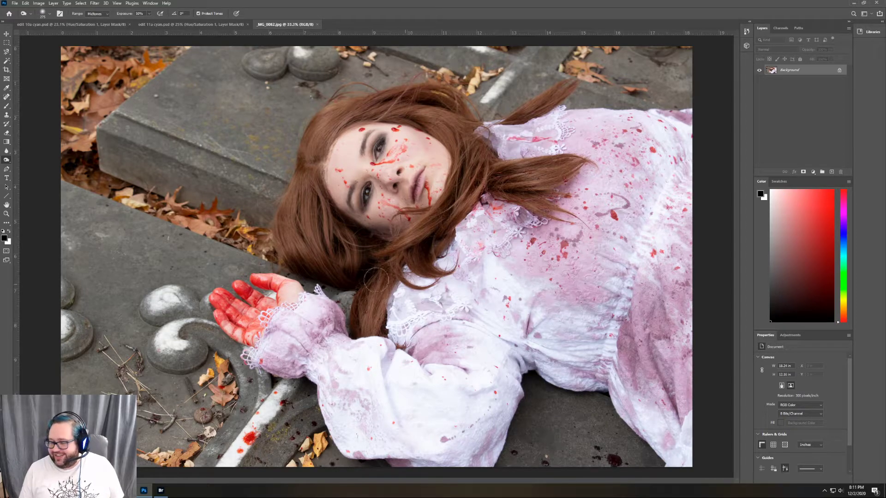
# - Duplicate the Background layer of _MG_0082.jpg as Background copy
pyautogui.click(6, 214)
pyautogui.keyDown('alt'); pyautogui.click(324, 85); pyautogui.keyUp('alt')
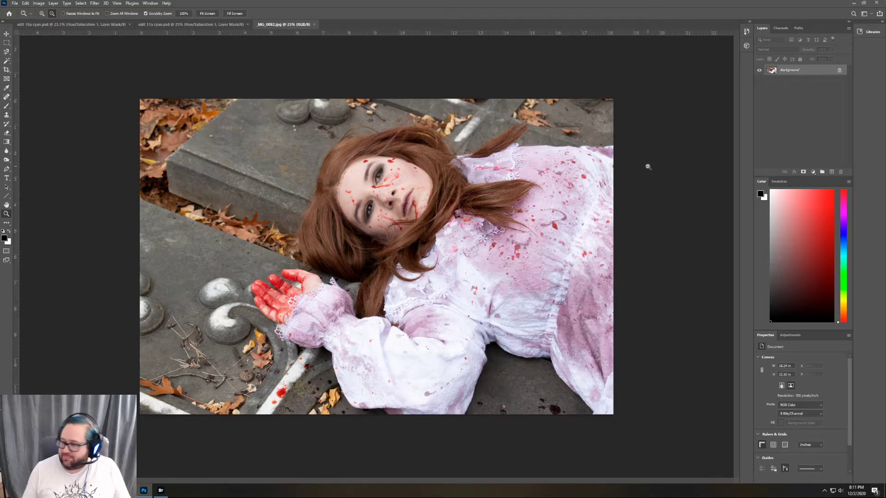
pyautogui.rightClick(791, 73)
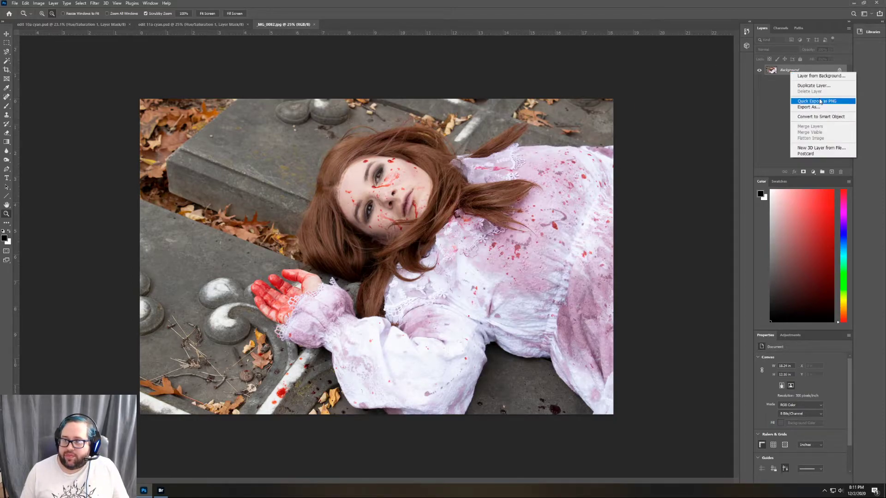
pyautogui.click(814, 86)
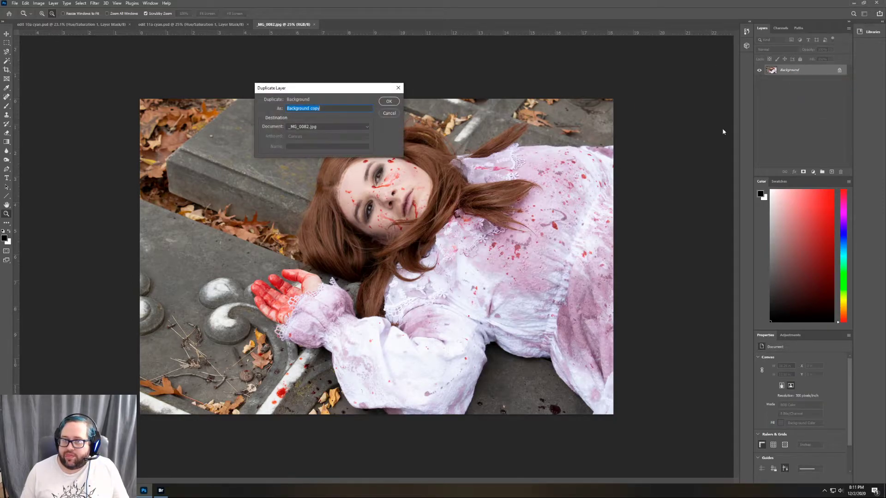
pyautogui.click(388, 102)
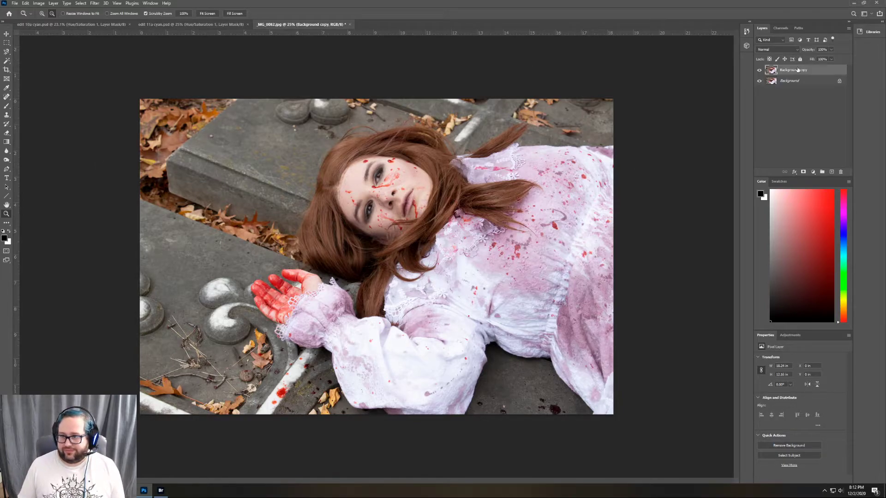
# - Add a Curves adjustment layer above the Background copy layer, leaving it on the Default preset
pyautogui.click(791, 335)
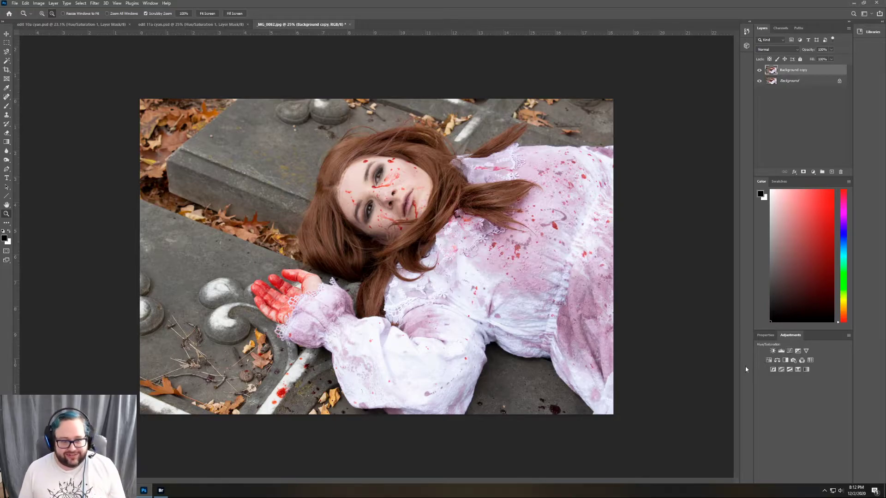
pyautogui.click(789, 351)
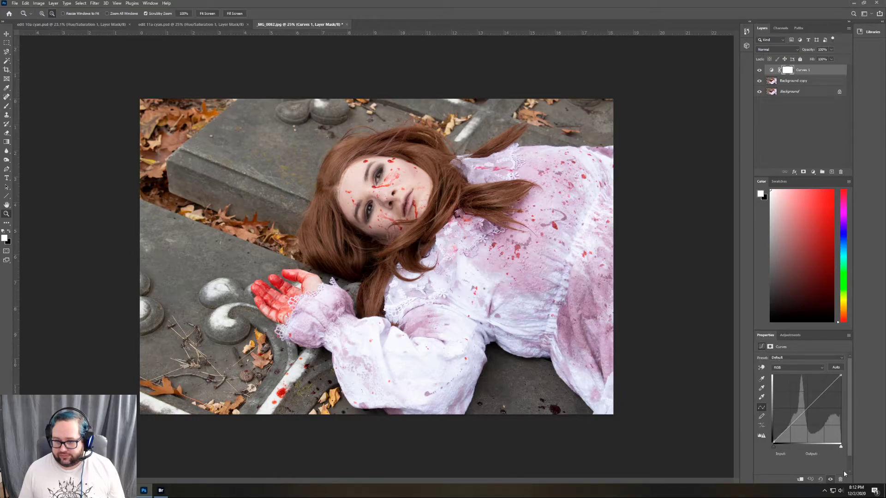
pyautogui.click(801, 413)
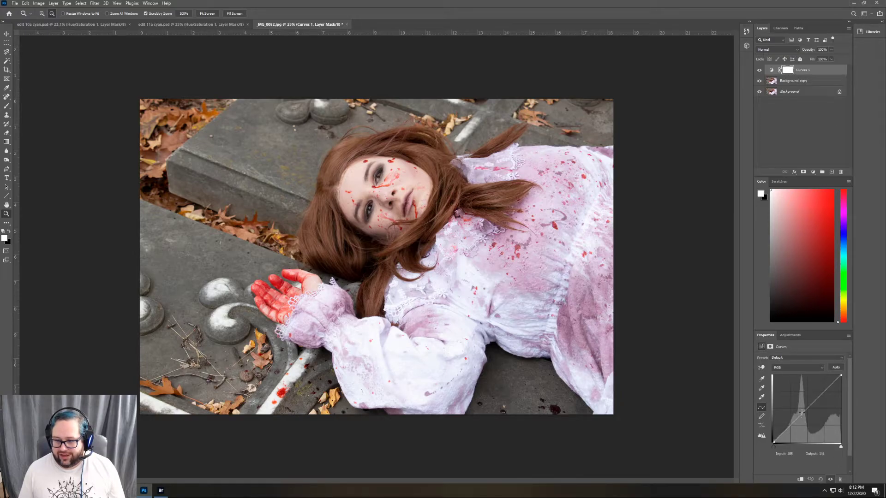
pyautogui.moveTo(801, 412); pyautogui.dragTo(806, 413)
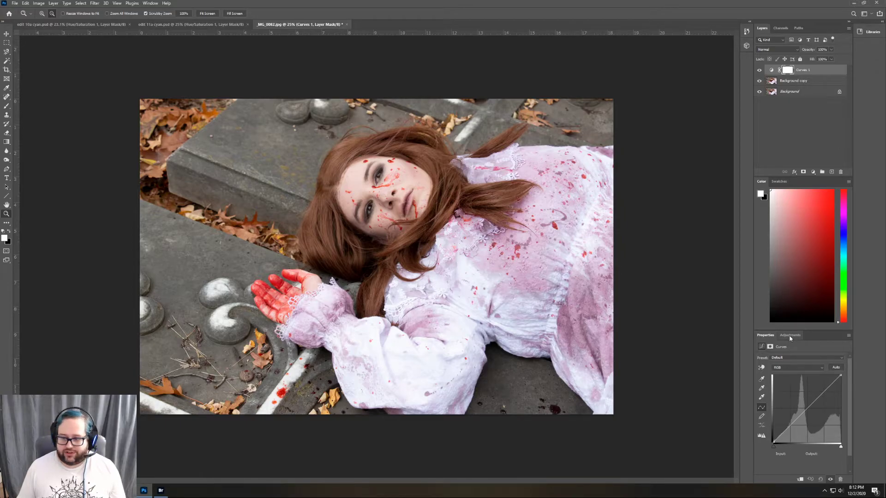
# - On the Background copy layer, use the Clone Stamp tool to cover the exposed wig lace along the forehead hairline
pyautogui.click(794, 80)
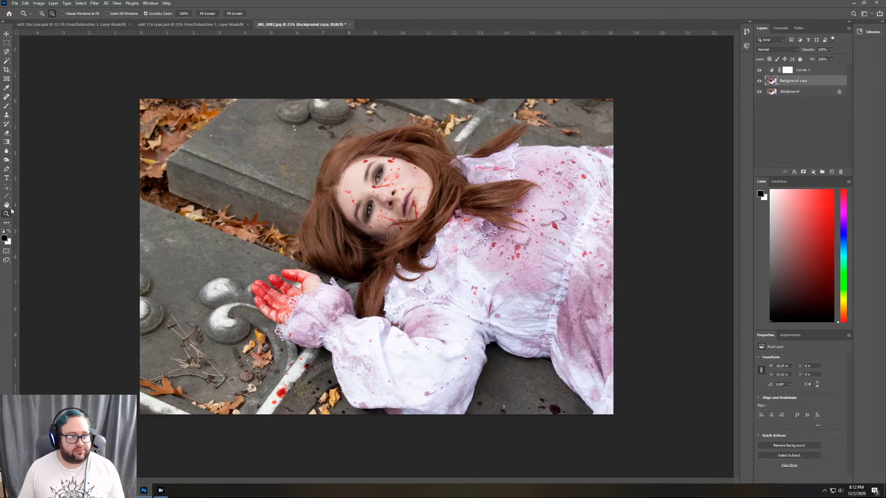
pyautogui.click(42, 13)
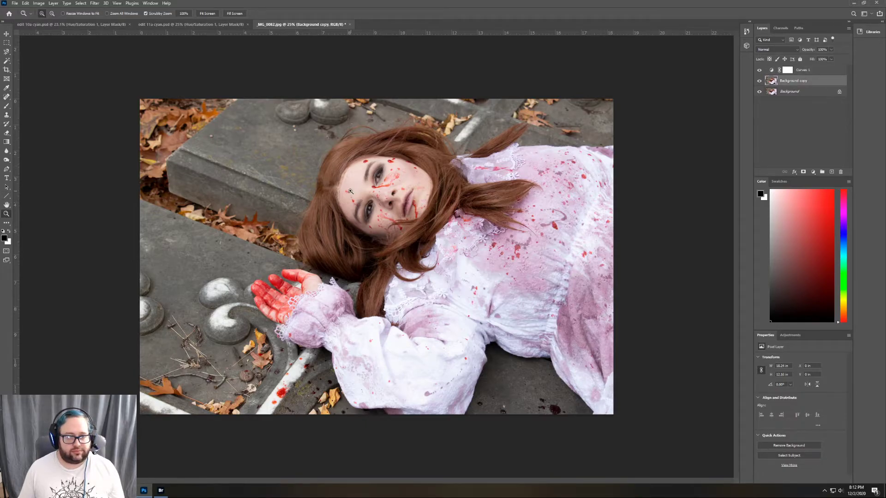
pyautogui.click(346, 187)
pyautogui.moveTo(337, 178); pyautogui.dragTo(331, 142)
pyautogui.scroll(8, 331, 142)
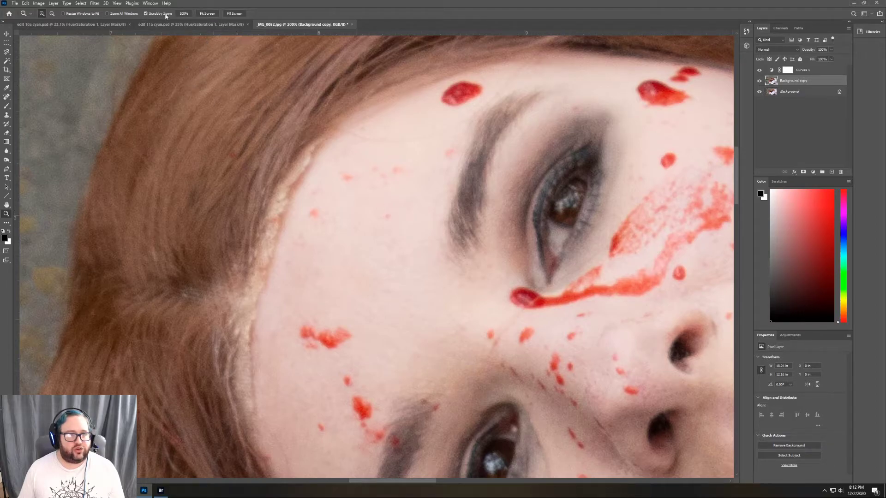
pyautogui.keyDown('alt'); pyautogui.click(301, 165); pyautogui.keyUp('alt')
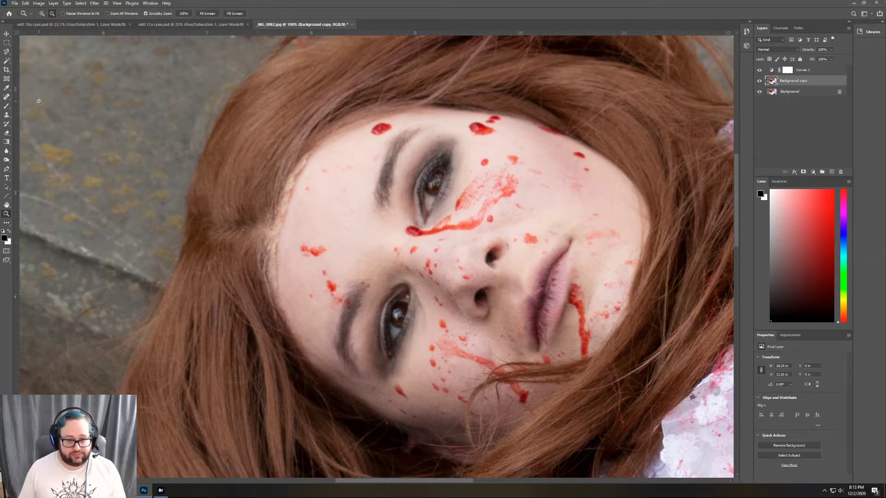
pyautogui.scroll(-4, 300, 227)
pyautogui.scroll(5, 300, 227)
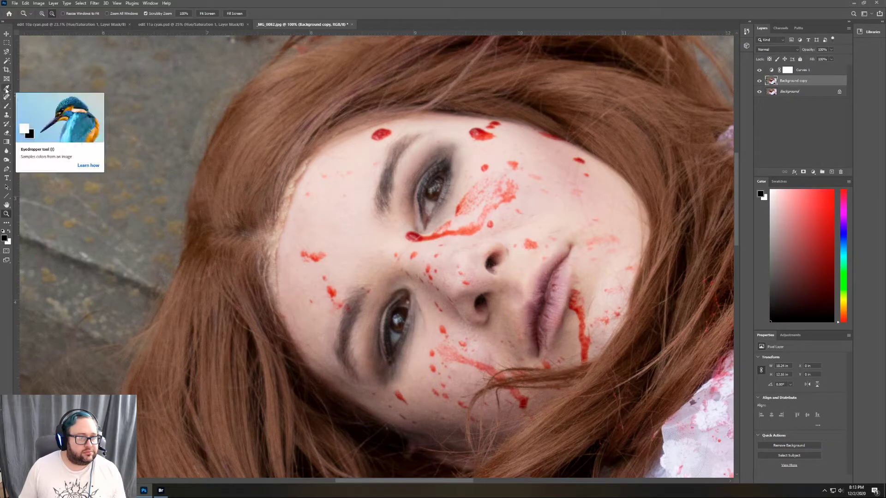
pyautogui.click(6, 115)
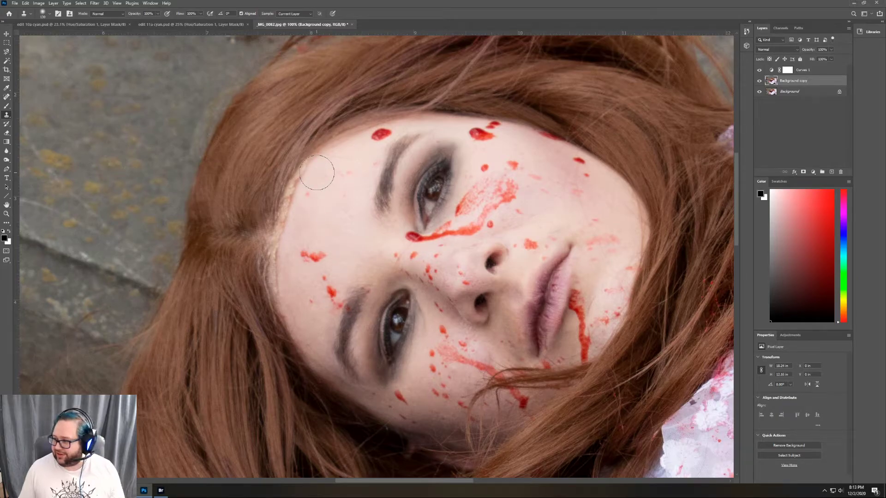
pyautogui.moveTo(317, 168)
pyautogui.mouseDown()
pyautogui.moveTo(297, 208)
pyautogui.moveTo(286, 272)
pyautogui.moveTo(295, 318)
pyautogui.mouseUp()
pyautogui.click(306, 231)
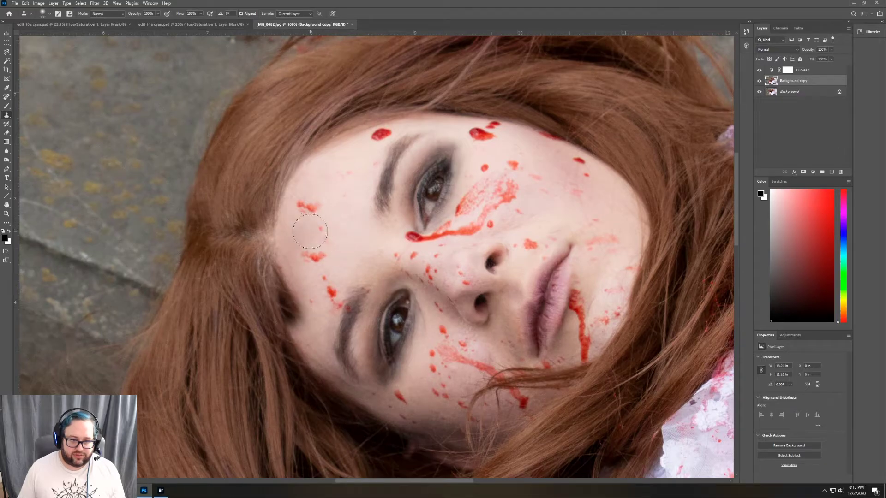
# - Try cloning forehead skin over the lower part of the hairline near the temple, and undo that stroke
pyautogui.keyDown('alt'); pyautogui.click(311, 231); pyautogui.keyUp('alt')
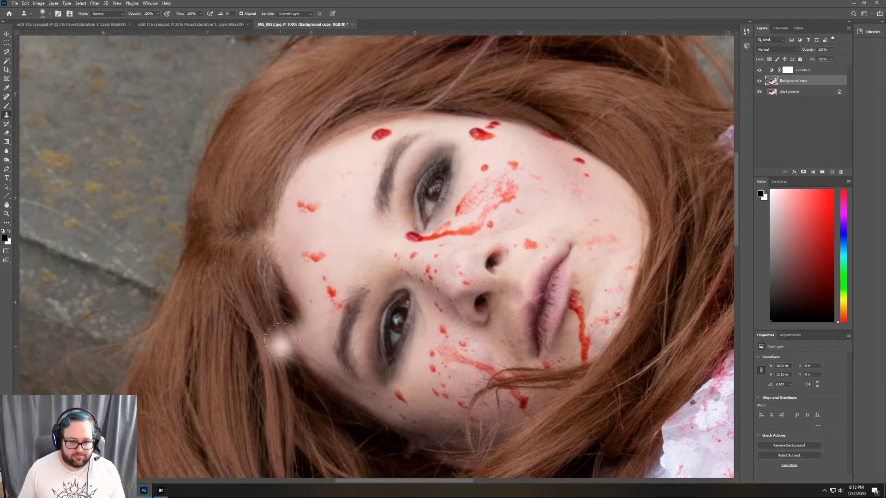
pyautogui.moveTo(299, 314); pyautogui.dragTo(282, 262)
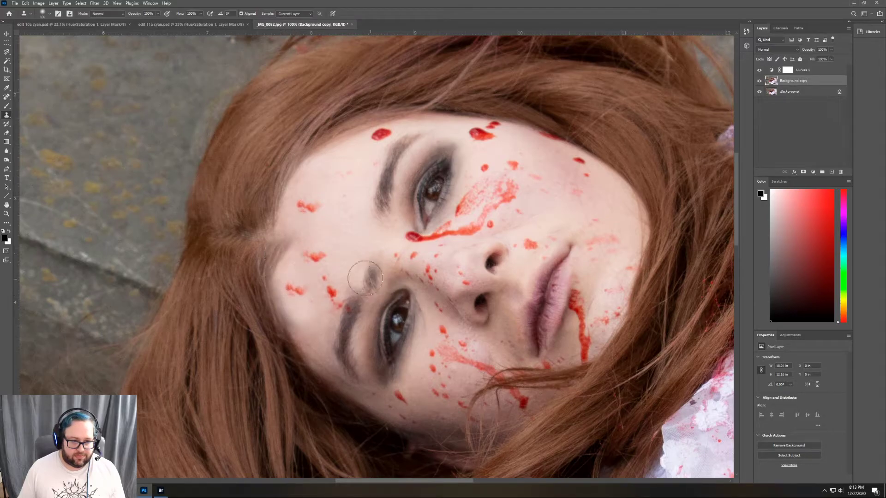
pyautogui.click(26, 3)
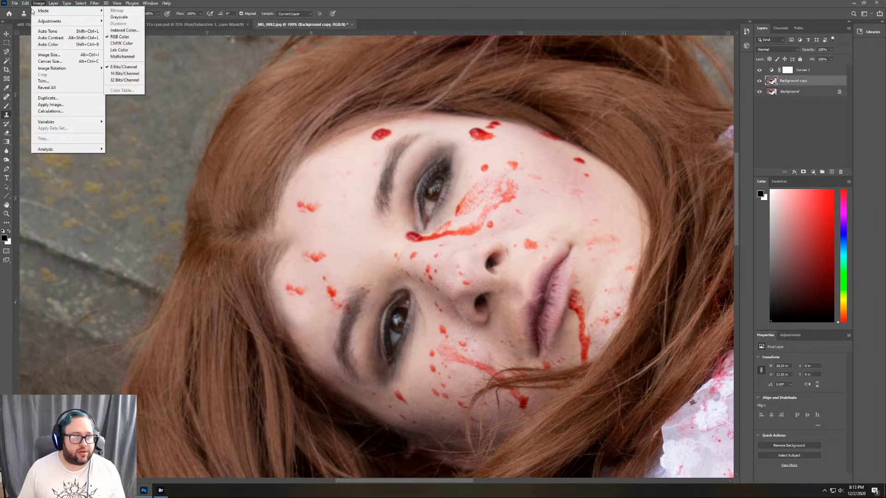
pyautogui.click(28, 10)
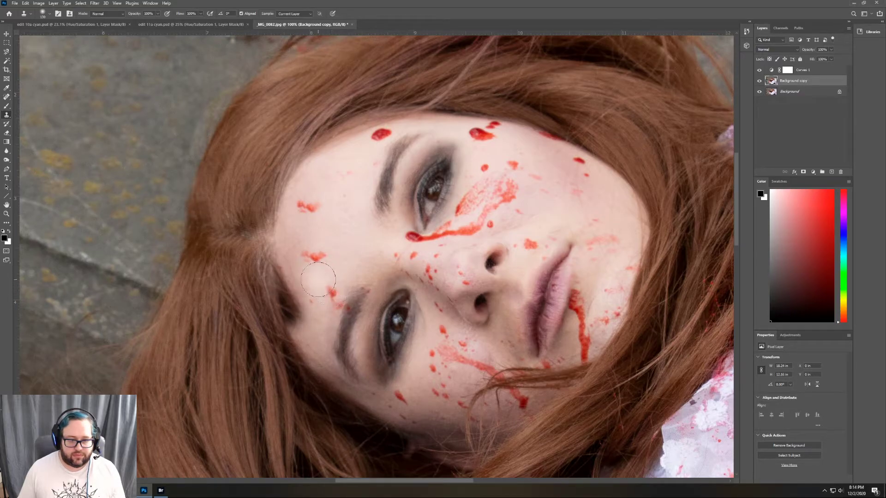
# - Clone forehead skin along the lower hairline and sampled hair over the light gap at the parting
pyautogui.moveTo(309, 319); pyautogui.dragTo(287, 252)
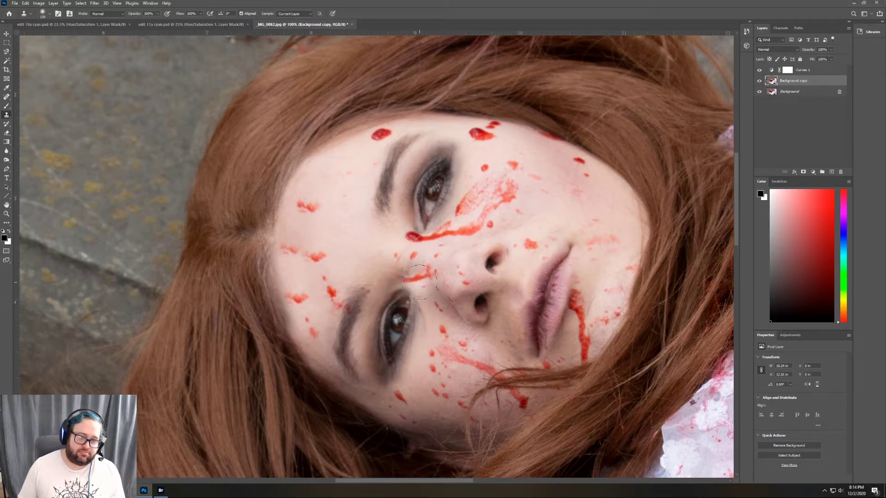
pyautogui.keyDown('alt'); pyautogui.click(255, 200); pyautogui.keyUp('alt')
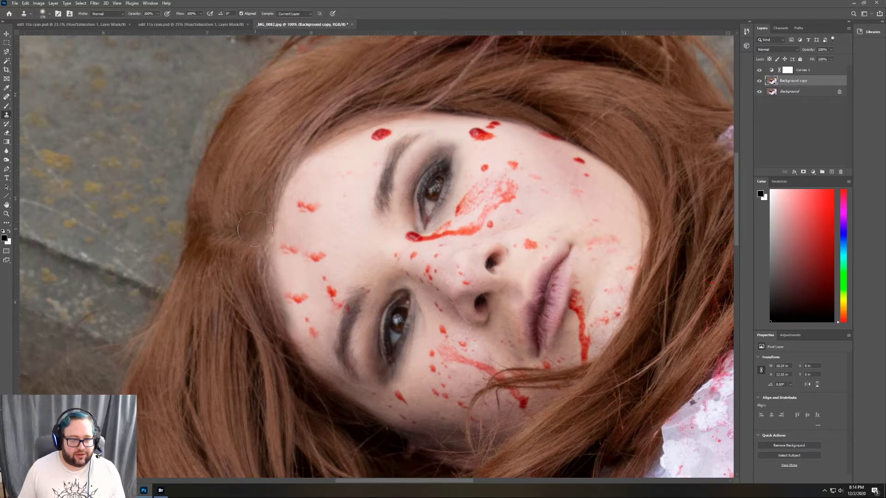
pyautogui.moveTo(255, 231); pyautogui.dragTo(242, 231)
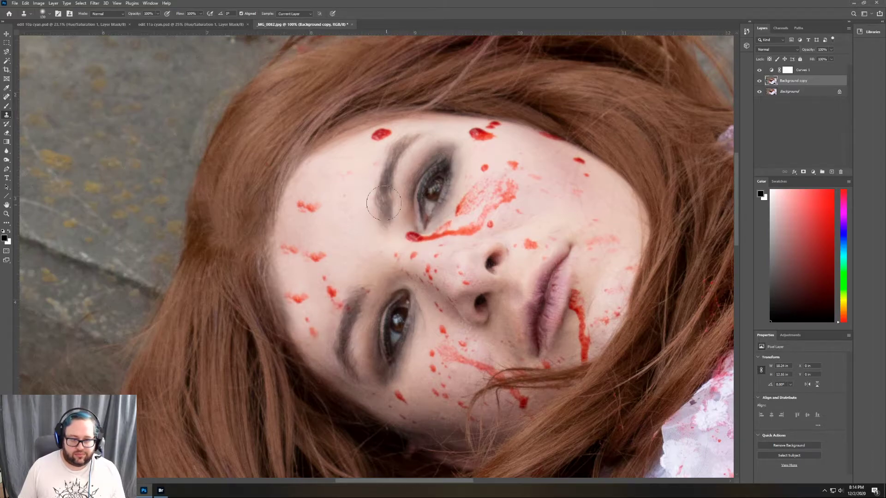
pyautogui.scroll(-3, 385, 226)
pyautogui.scroll(4, 383, 267)
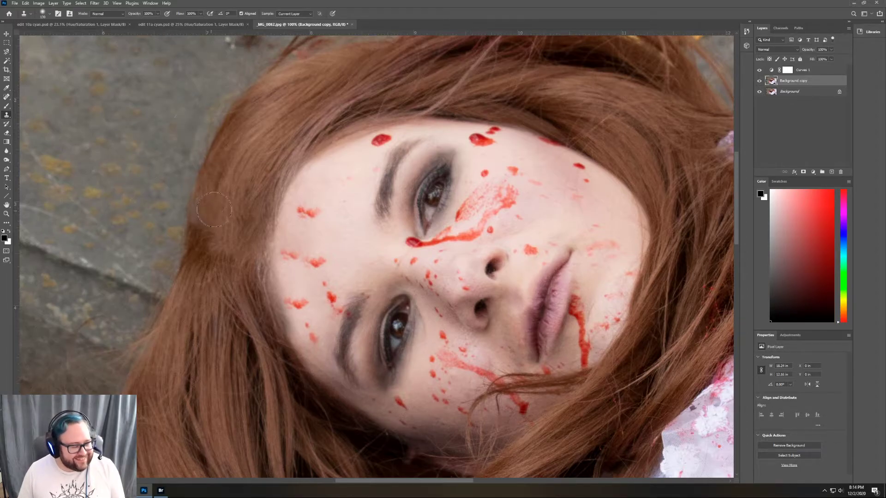
# - Examine the retouched hairline in the full photo
pyautogui.click(6, 214)
pyautogui.click(329, 182)
pyautogui.click(329, 182)
pyautogui.click(329, 182)
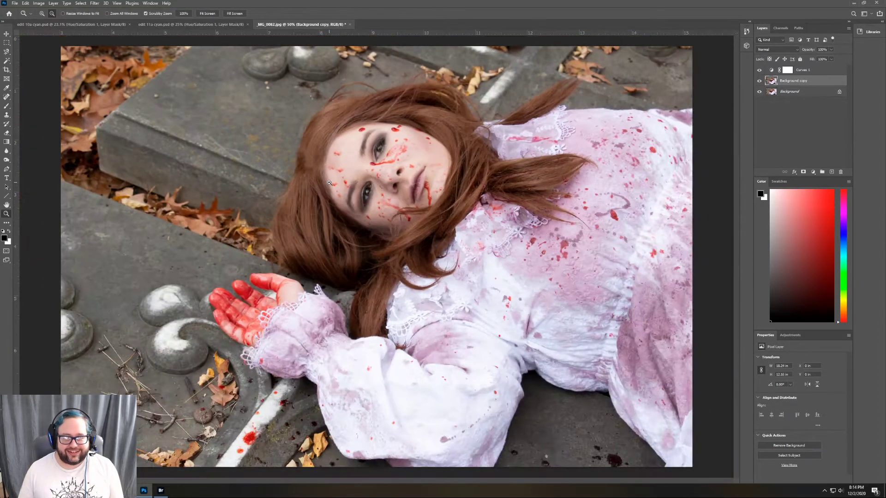
pyautogui.click(367, 212)
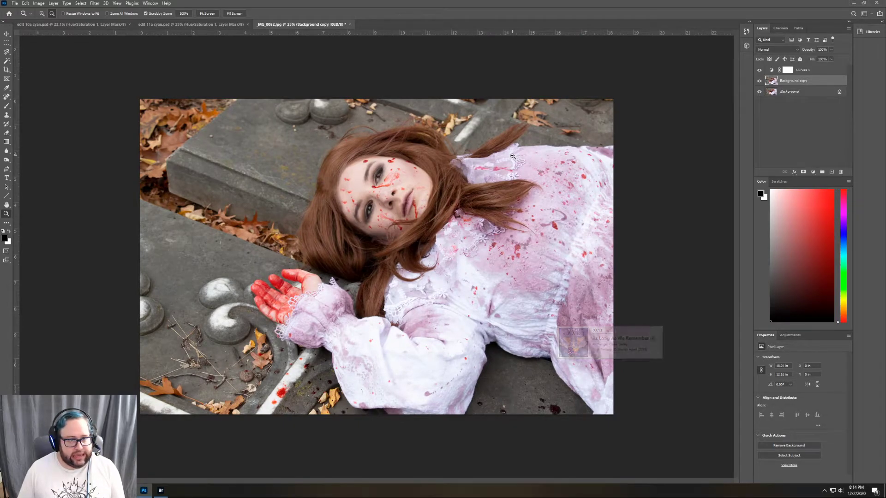
pyautogui.click(817, 70)
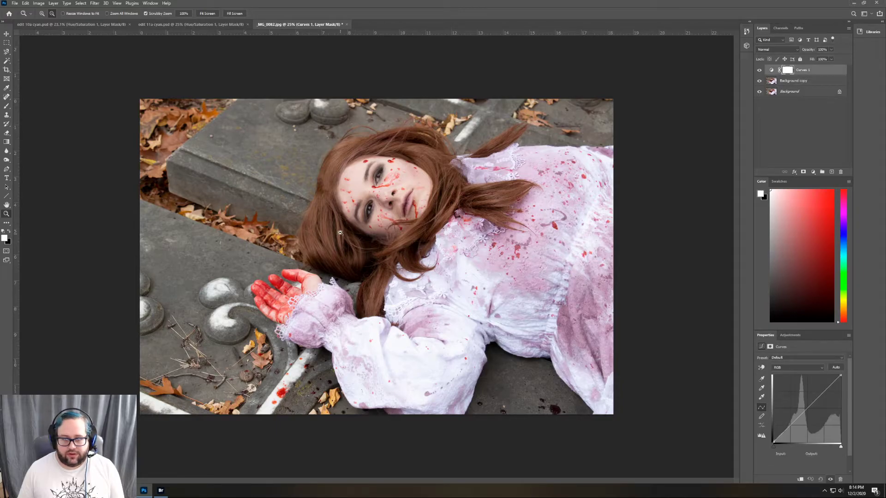
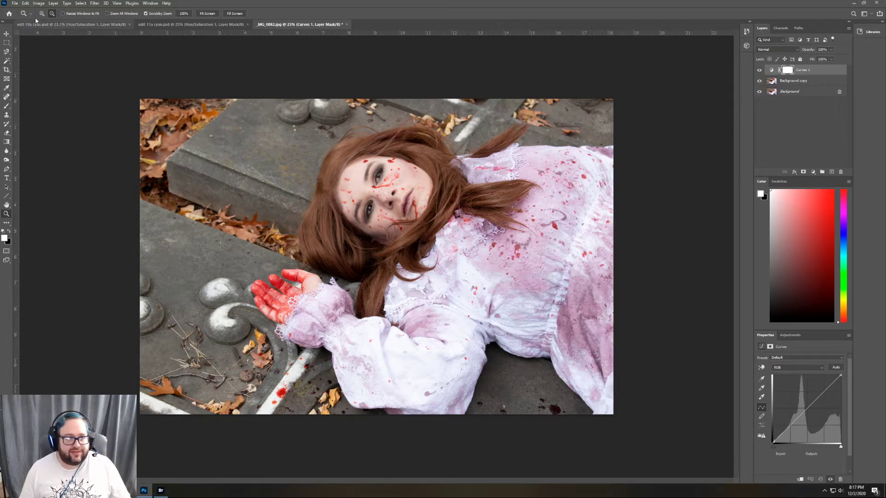
# - On the Background copy layer, select the iris of the lower eye with the Magnetic Lasso tool
pyautogui.click(364, 210)
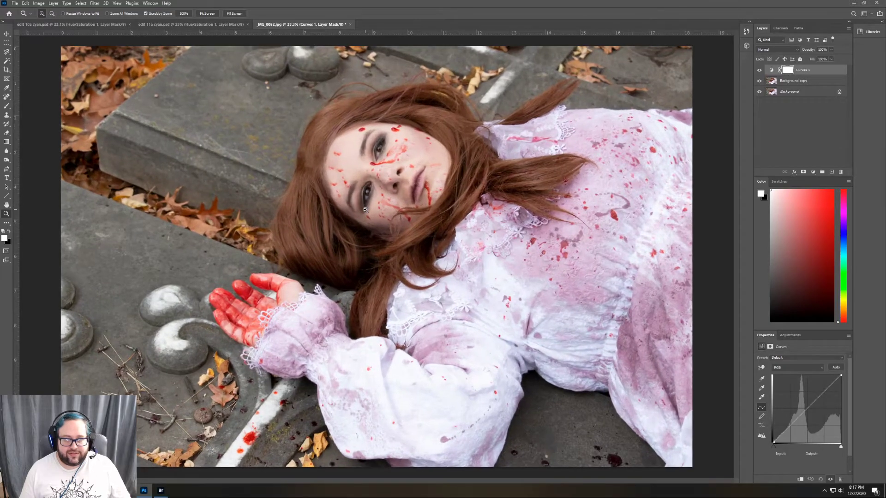
pyautogui.click(365, 210)
pyautogui.click(365, 210)
pyautogui.click(365, 210)
pyautogui.click(366, 210)
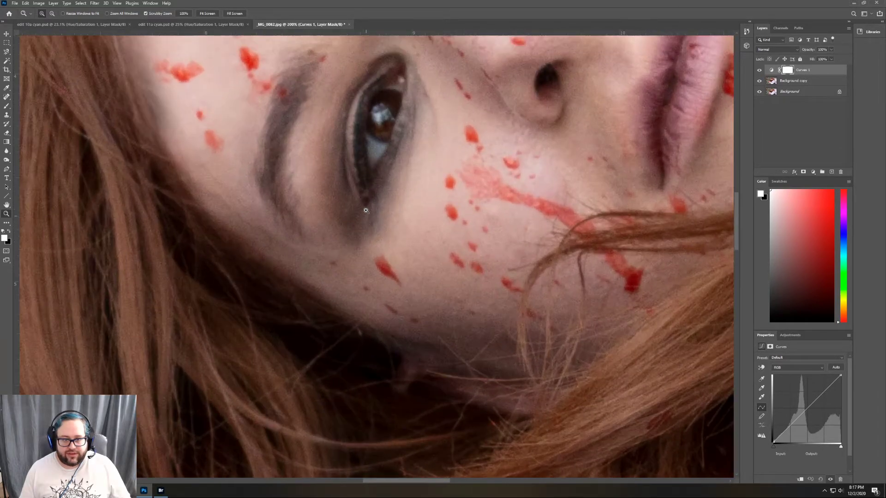
pyautogui.scroll(10, 366, 211)
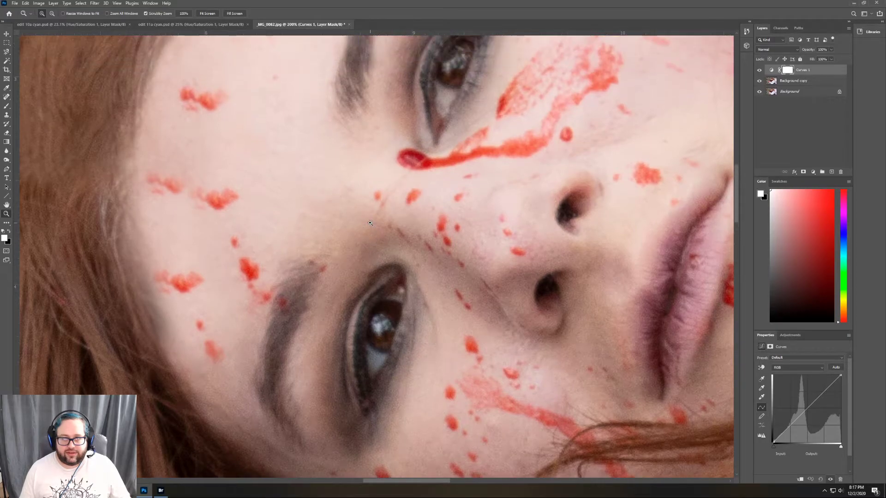
pyautogui.scroll(2, 370, 223)
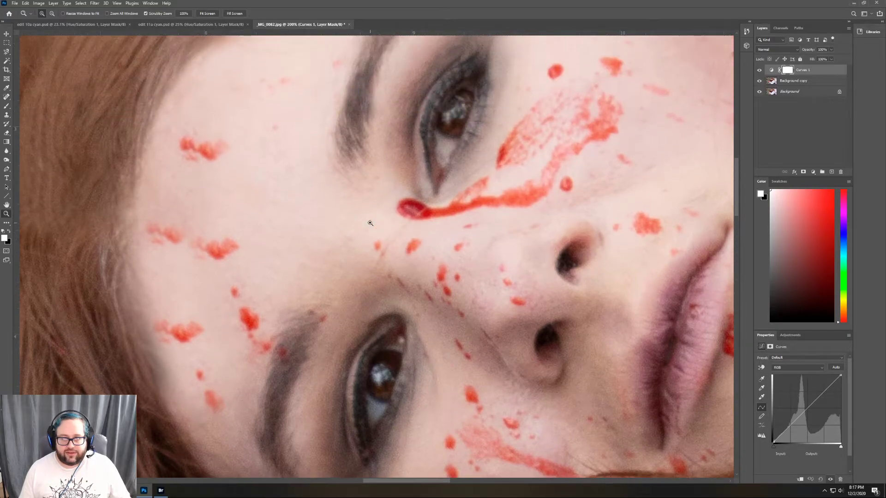
pyautogui.click(797, 82)
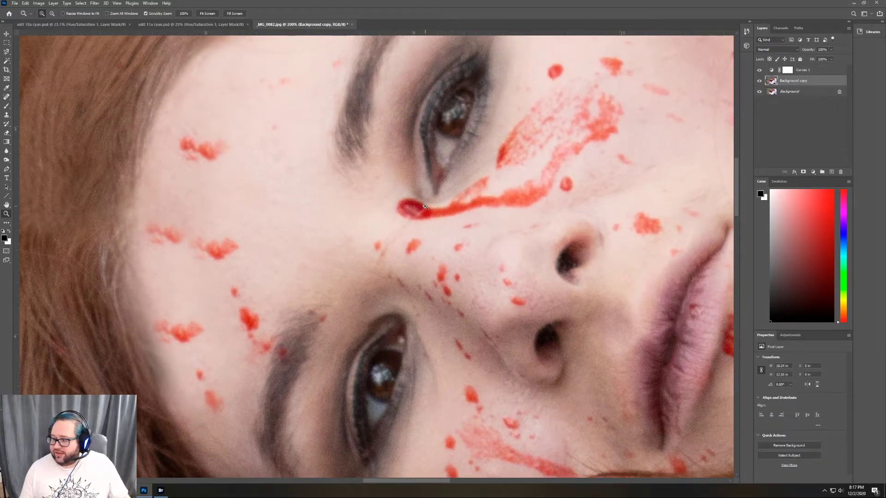
pyautogui.click(7, 52)
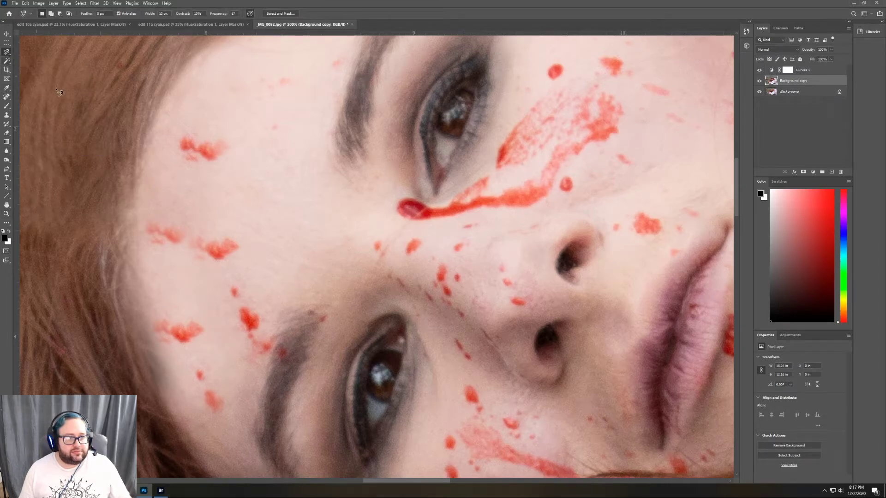
pyautogui.click(401, 352)
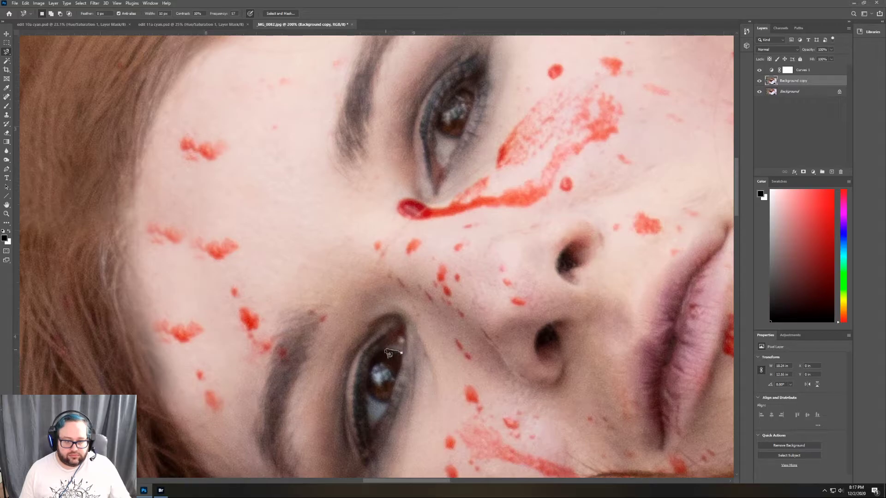
pyautogui.click(378, 351)
pyautogui.press('Escape')
pyautogui.click(401, 353)
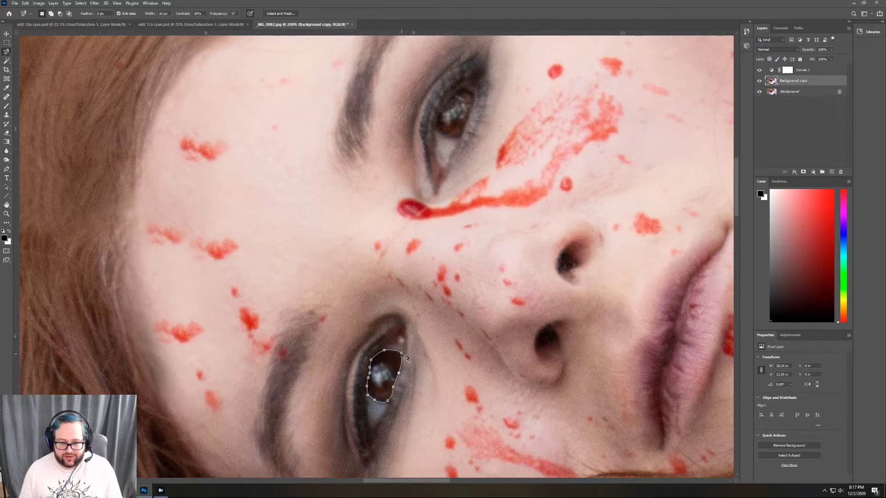
pyautogui.click(406, 358)
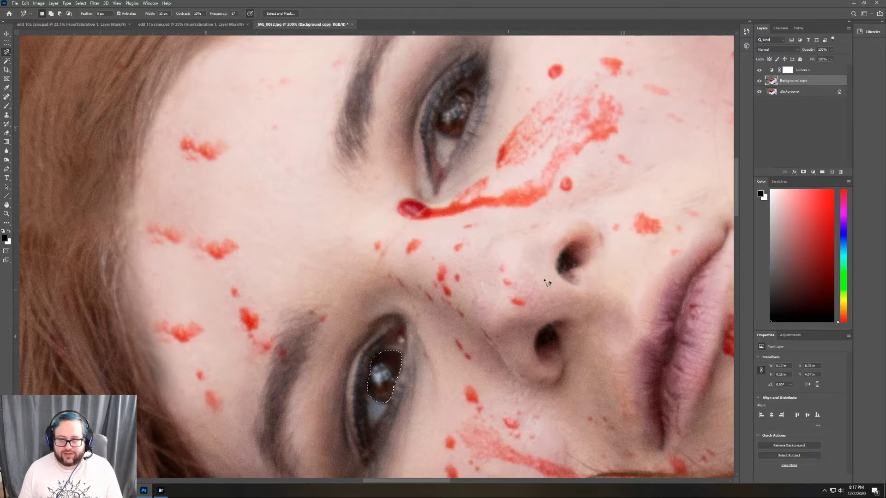
# - Refine the edge of the iris selection with Select and Mask, using radius 5 px, smooth 5 and feather 5 px
pyautogui.hotkey('ctrl', 'alt', 'r')
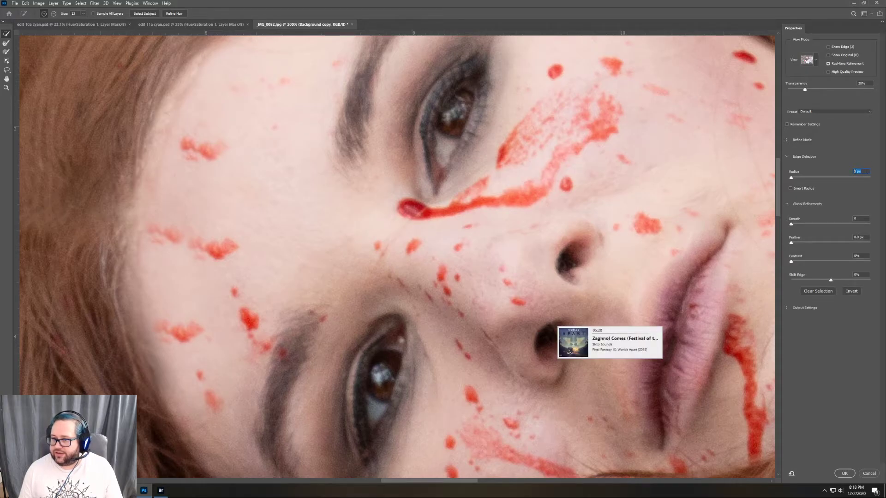
pyautogui.write('5')
pyautogui.press('Tab')
pyautogui.write('8')
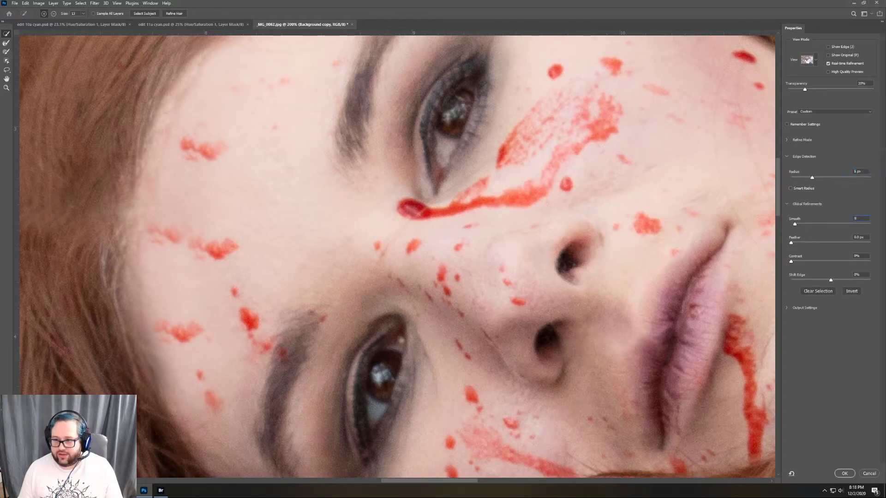
pyautogui.press('Tab')
pyautogui.write('5')
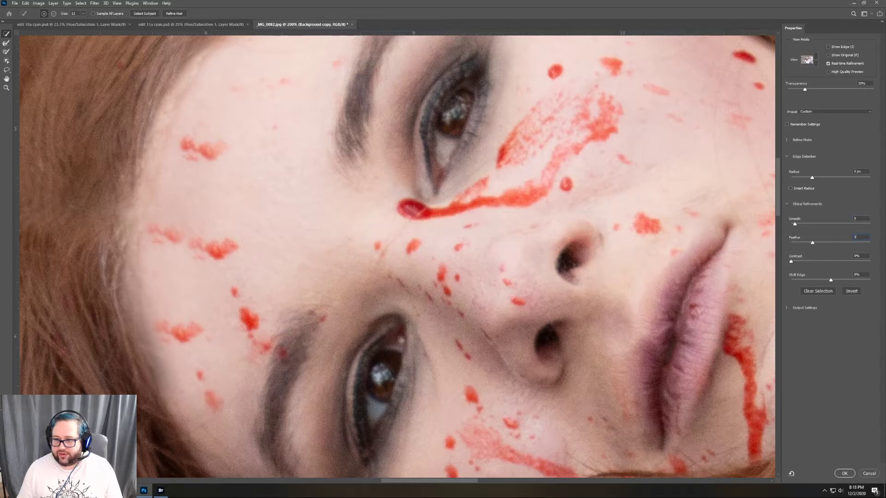
pyautogui.press('Return')
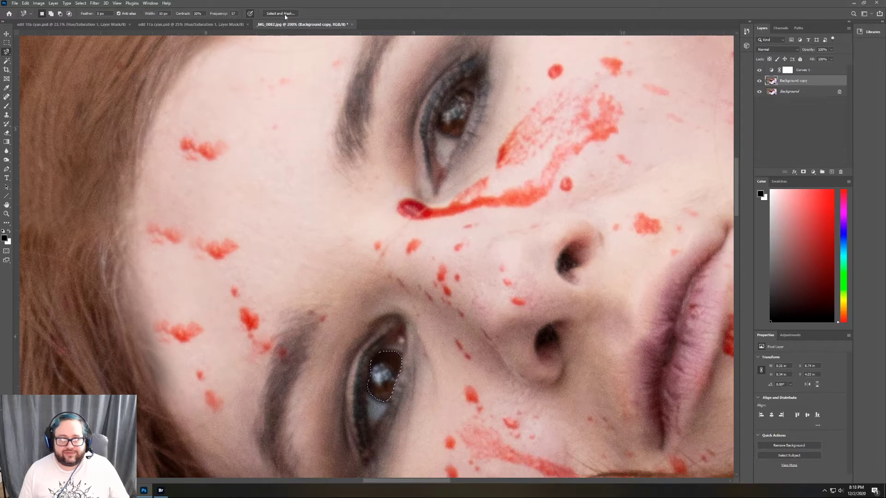
# - Add a Curves adjustment to the selected iris and brighten it strongly, with the white point at input 46 and a curve point at input 34, output 217
pyautogui.click(788, 339)
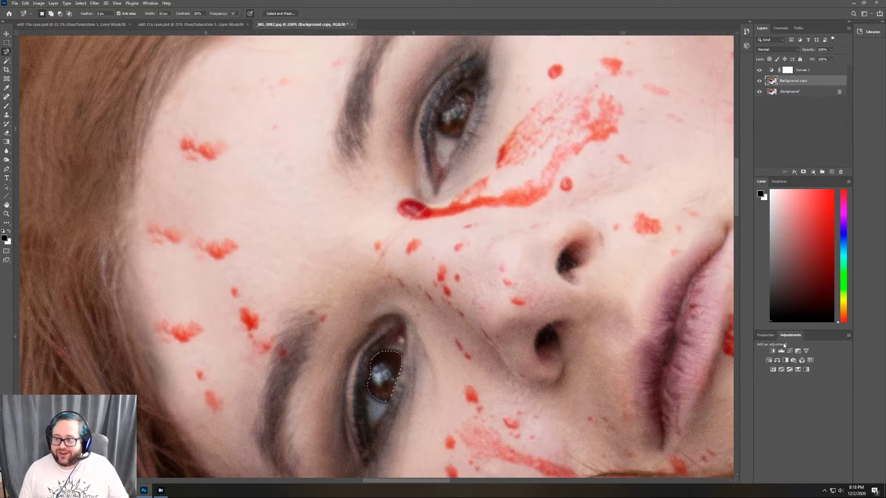
pyautogui.click(790, 352)
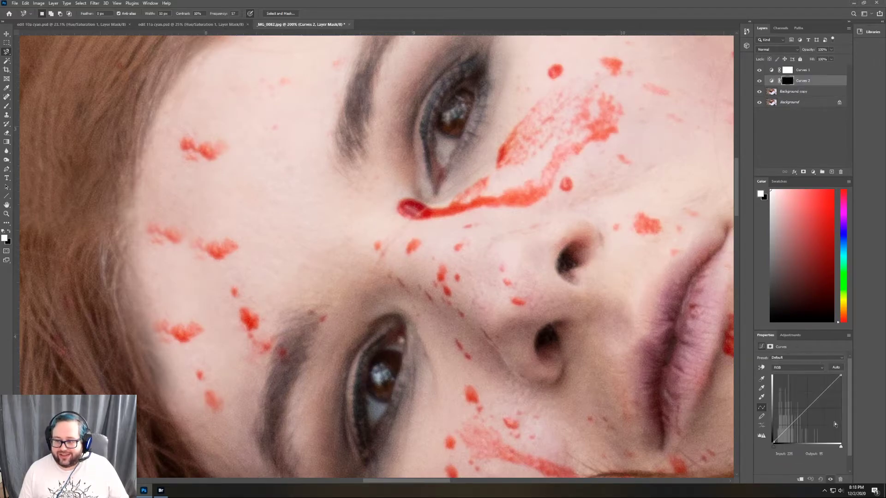
pyautogui.moveTo(775, 446); pyautogui.dragTo(841, 445)
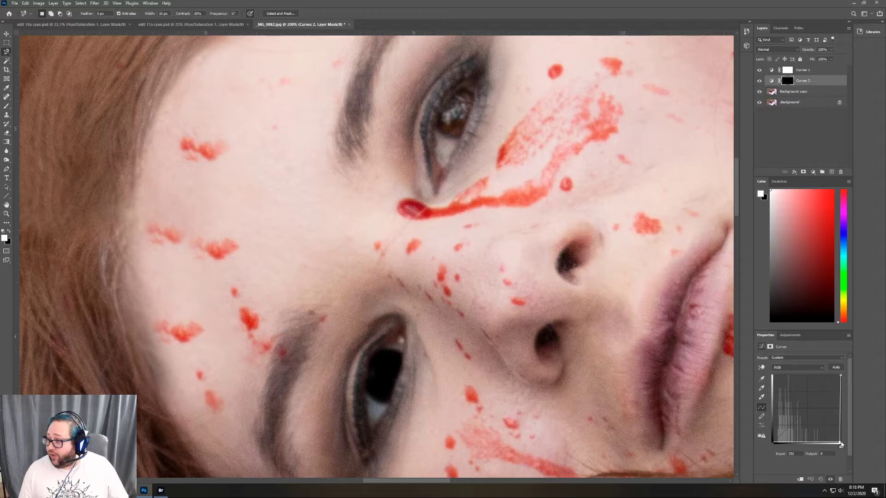
pyautogui.moveTo(841, 445); pyautogui.dragTo(776, 444)
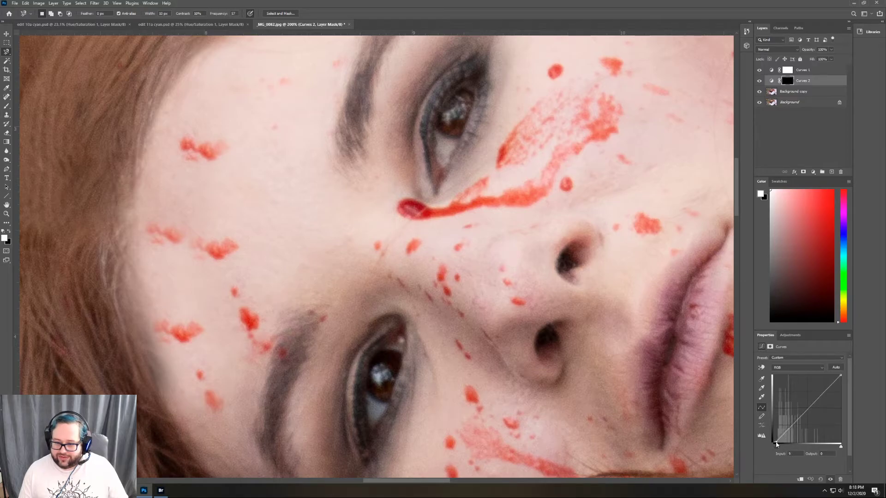
pyautogui.moveTo(840, 447); pyautogui.dragTo(787, 445)
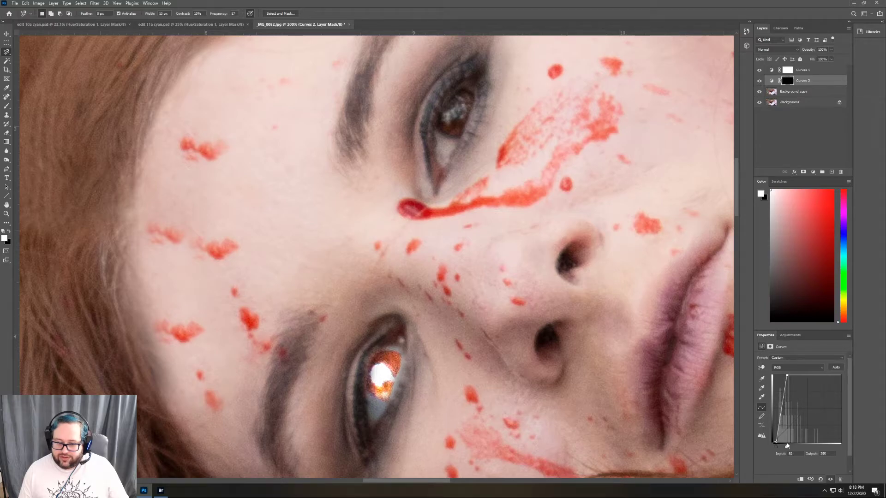
pyautogui.moveTo(786, 446); pyautogui.dragTo(785, 446)
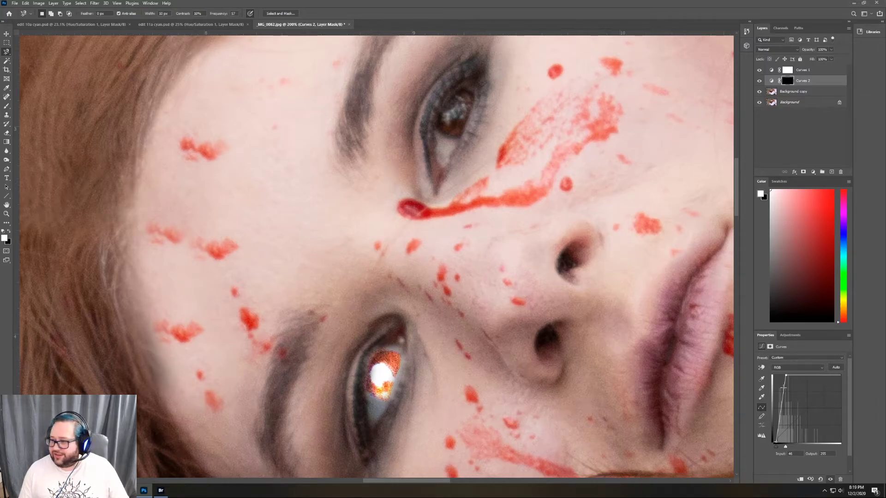
pyautogui.click(784, 388)
pyautogui.moveTo(783, 389); pyautogui.dragTo(783, 385)
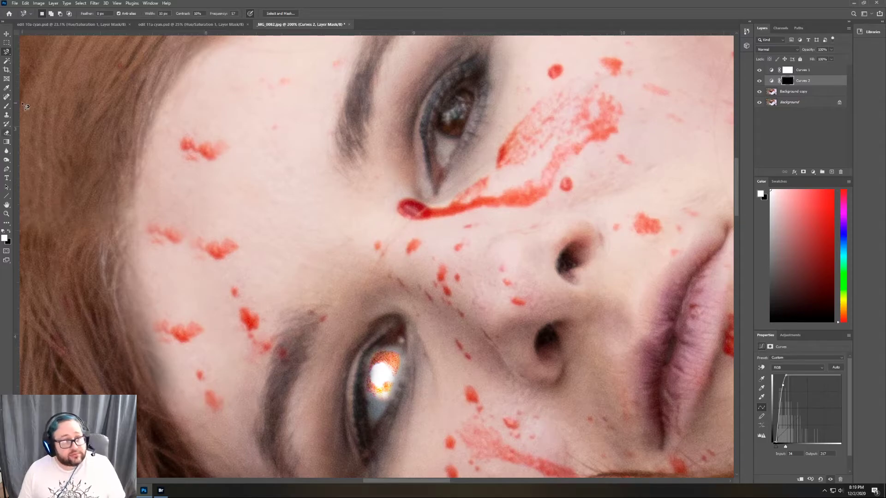
pyautogui.click(6, 134)
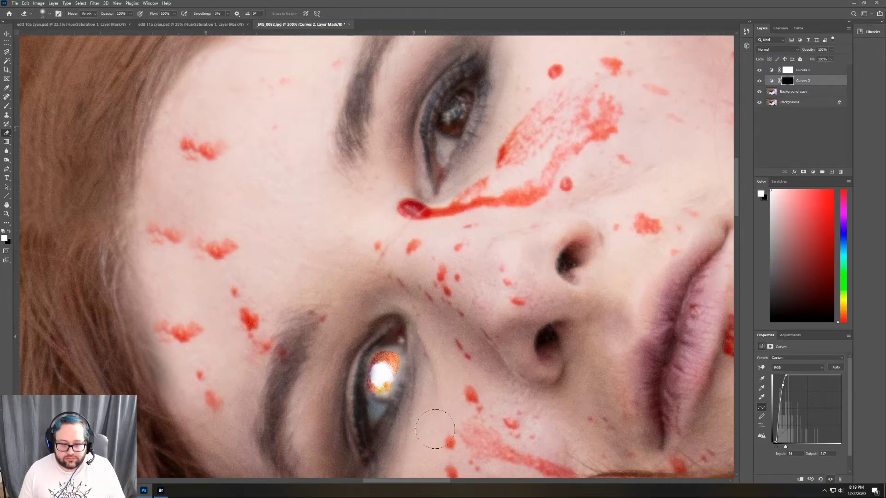
pyautogui.click(26, 4)
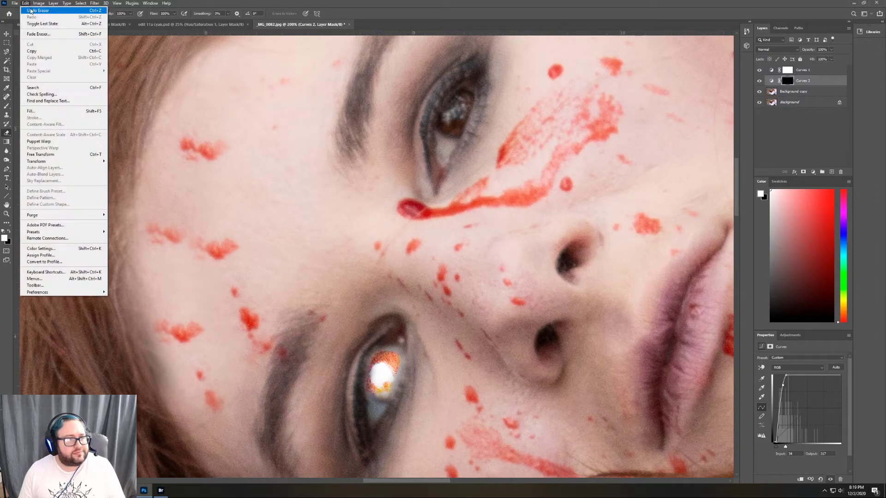
pyautogui.click(26, 4)
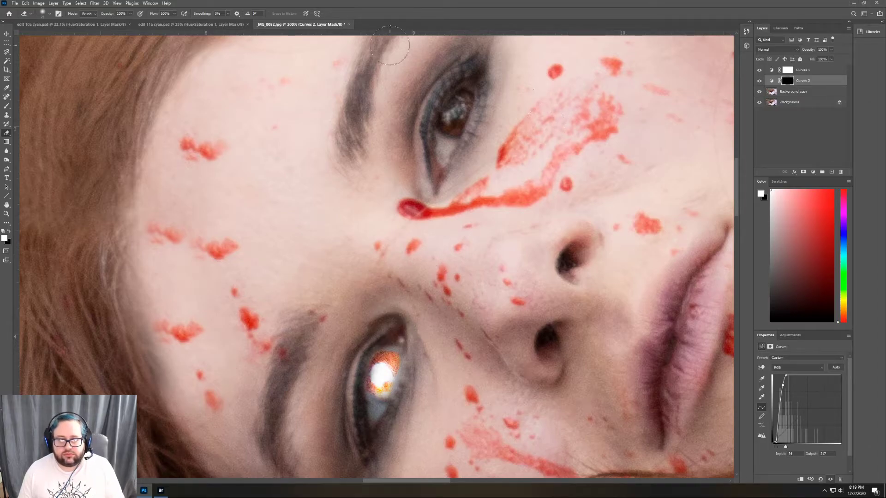
pyautogui.click(789, 335)
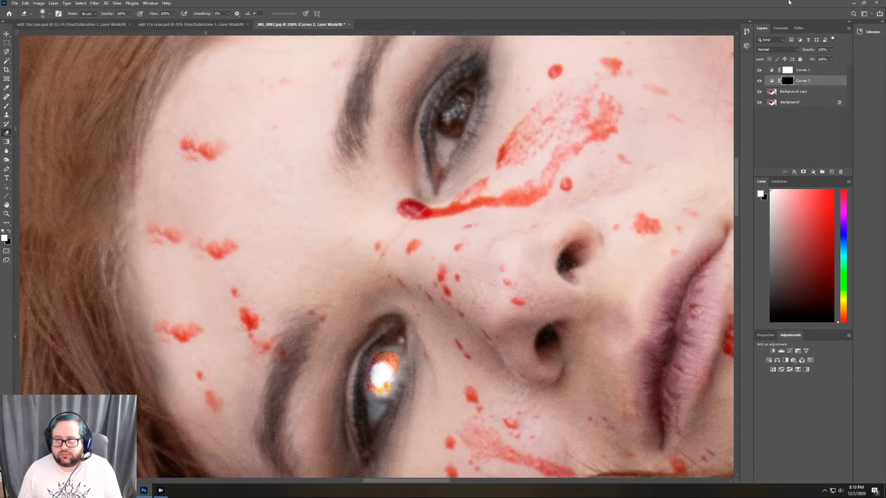
# - Paint black over the pupil on the Curves layer mask with a small brush to bring back the dark pupil
pyautogui.click(7, 106)
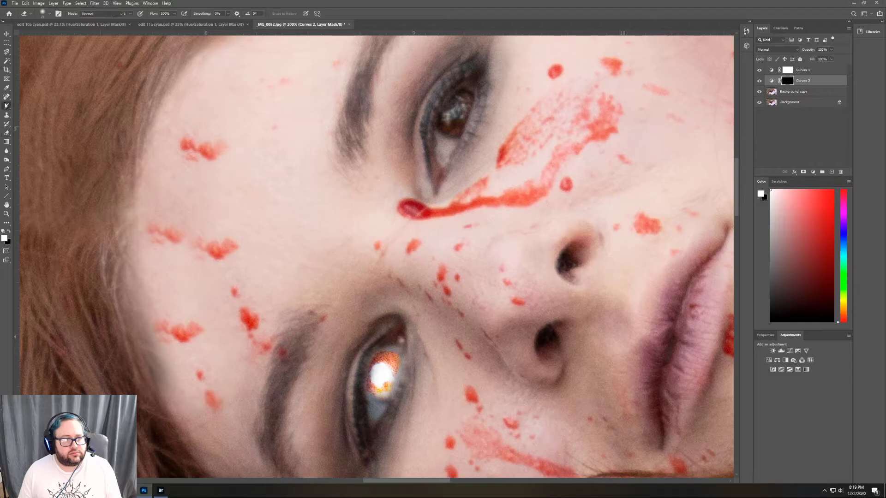
pyautogui.click(9, 232)
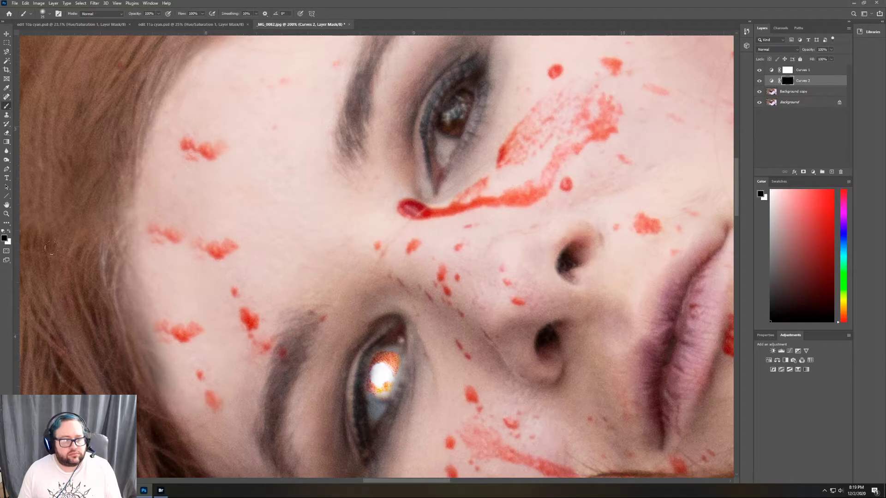
pyautogui.click(383, 374)
pyautogui.click(382, 373)
pyautogui.click(383, 373)
pyautogui.click(382, 373)
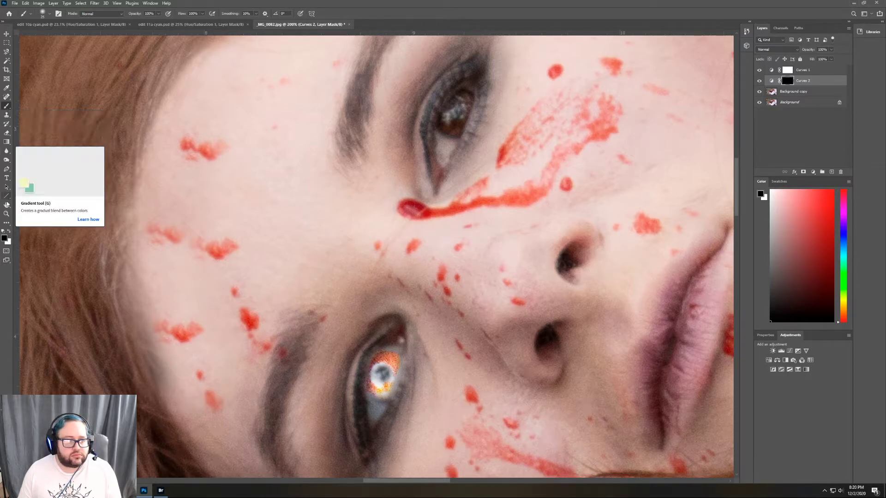
pyautogui.click(9, 231)
pyautogui.click(9, 232)
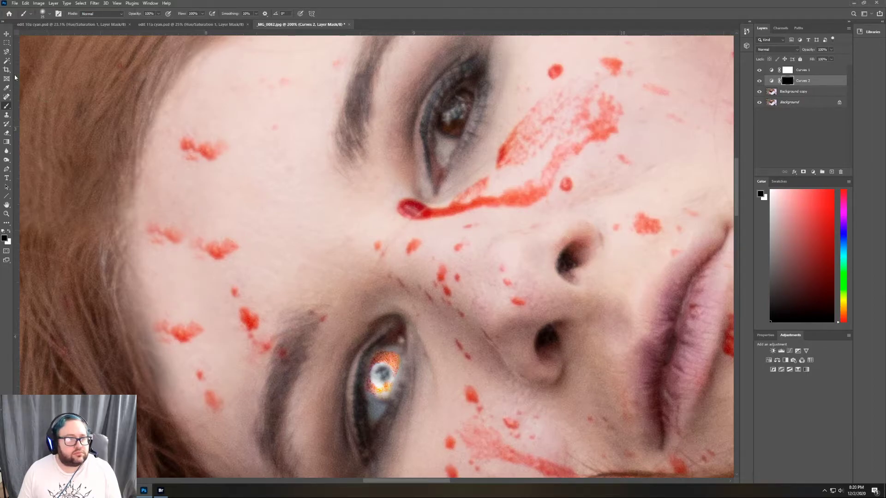
pyautogui.click(6, 52)
pyautogui.click(37, 65)
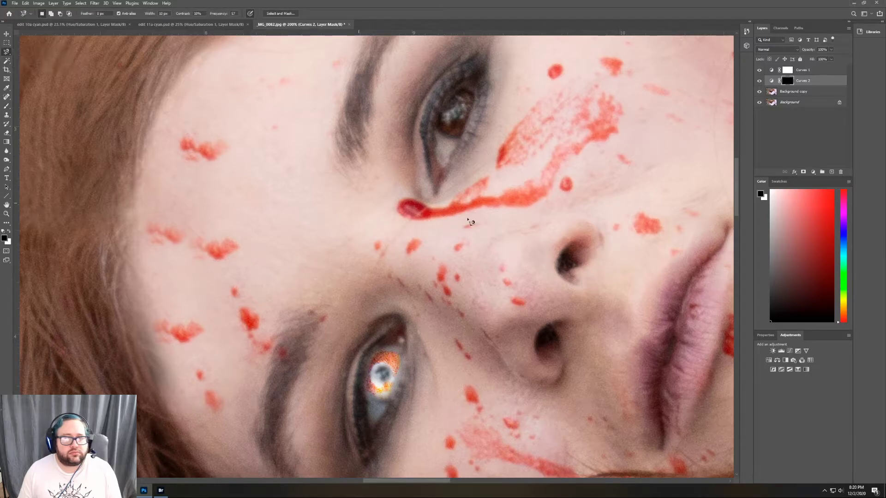
pyautogui.scroll(2, 544, 202)
pyautogui.scroll(2, 544, 204)
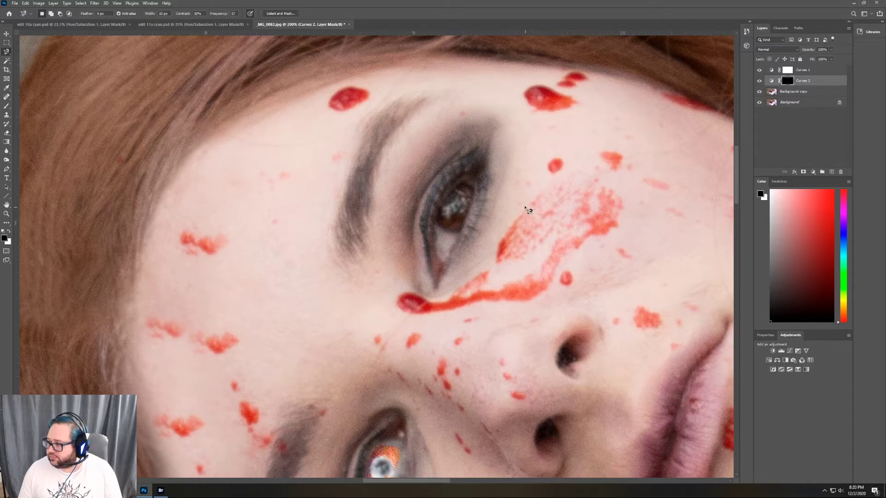
pyautogui.click(462, 181)
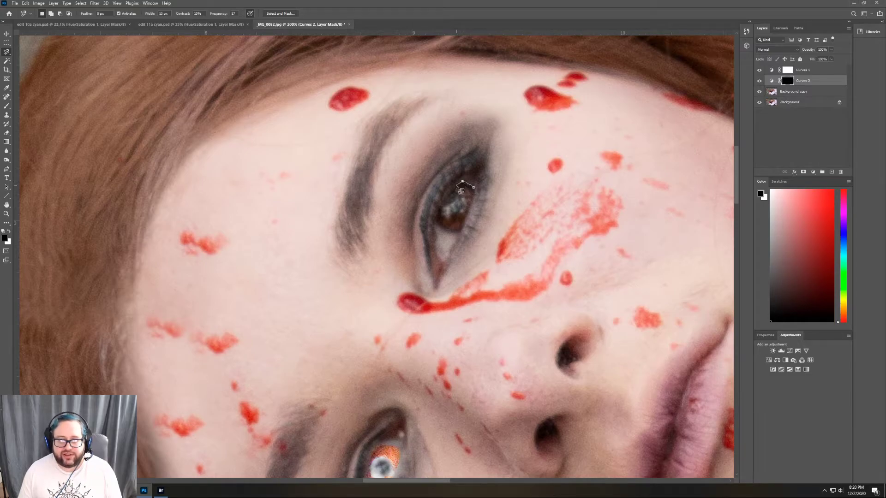
pyautogui.click(454, 188)
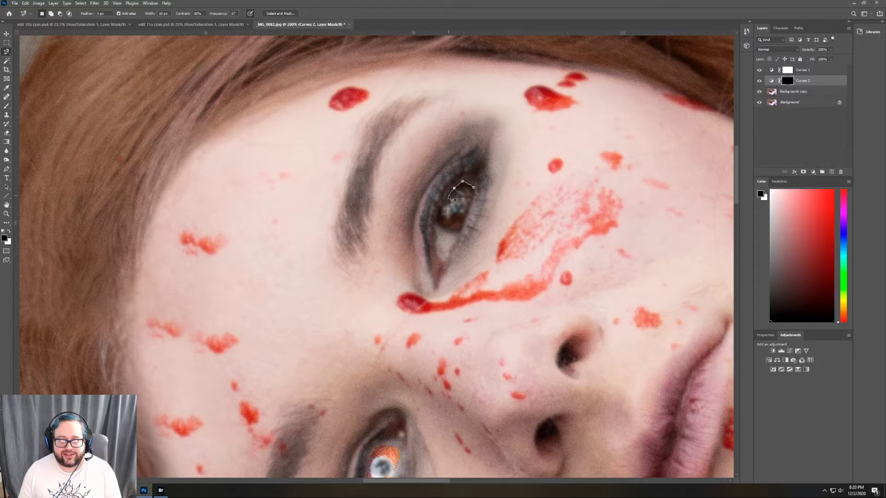
pyautogui.click(447, 196)
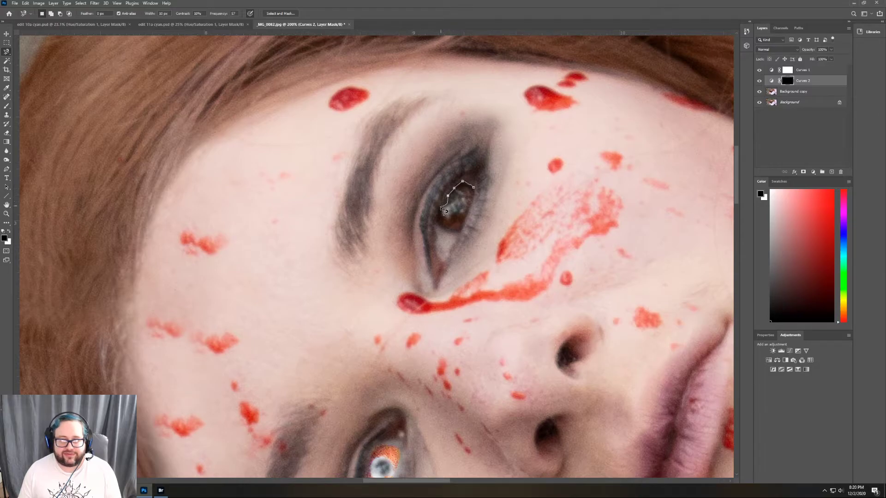
pyautogui.click(443, 204)
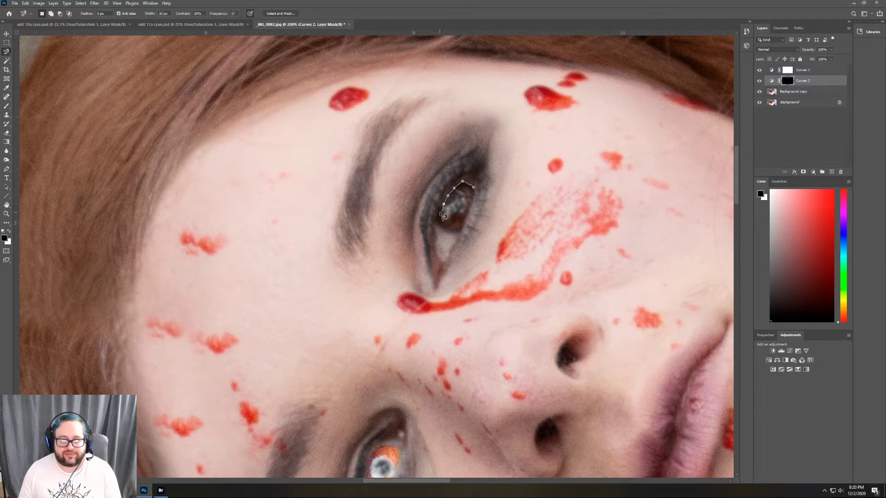
pyautogui.click(436, 218)
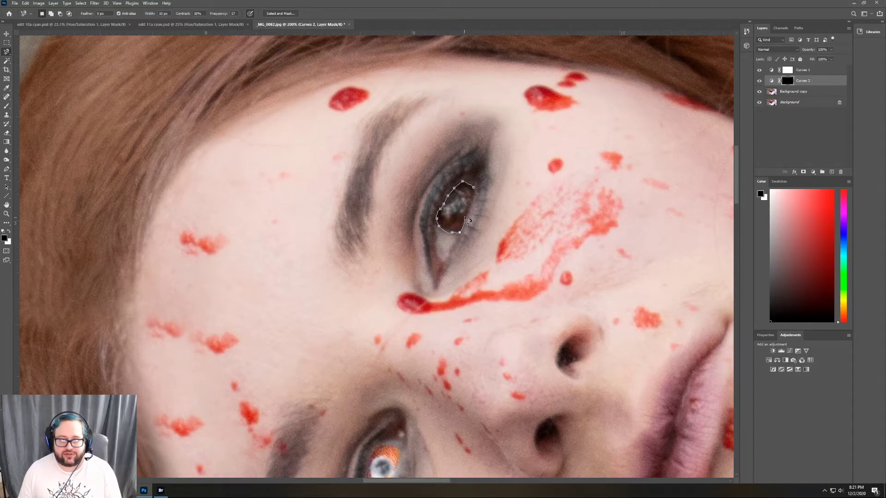
pyautogui.click(474, 189)
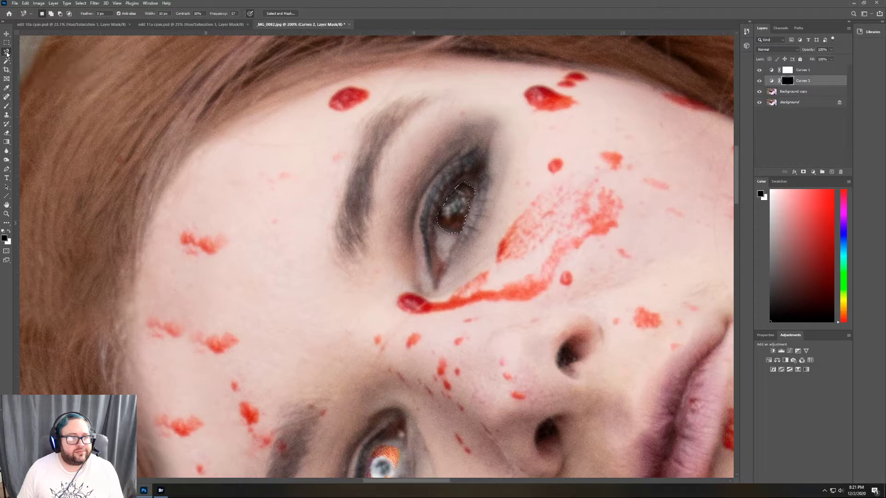
pyautogui.click(25, 3)
pyautogui.click(46, 10)
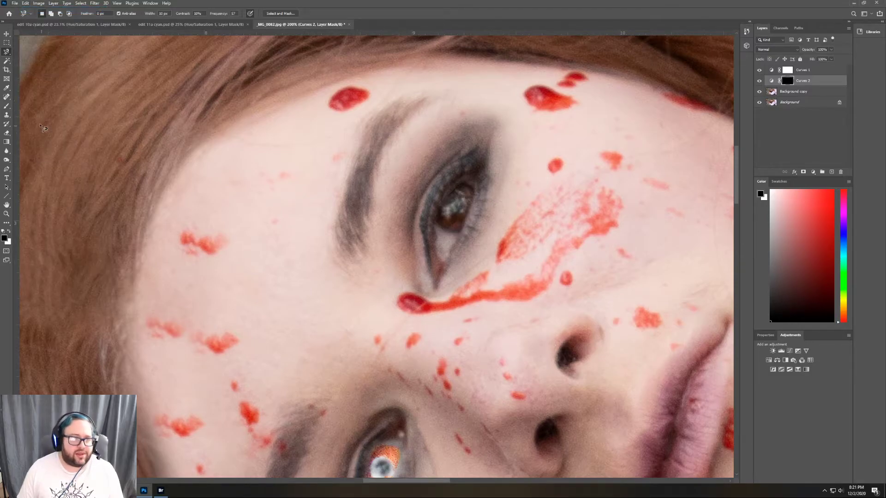
# - Outline the iris of the upper eye freehand with the regular Lasso tool
pyautogui.rightClick(7, 51)
pyautogui.click(32, 52)
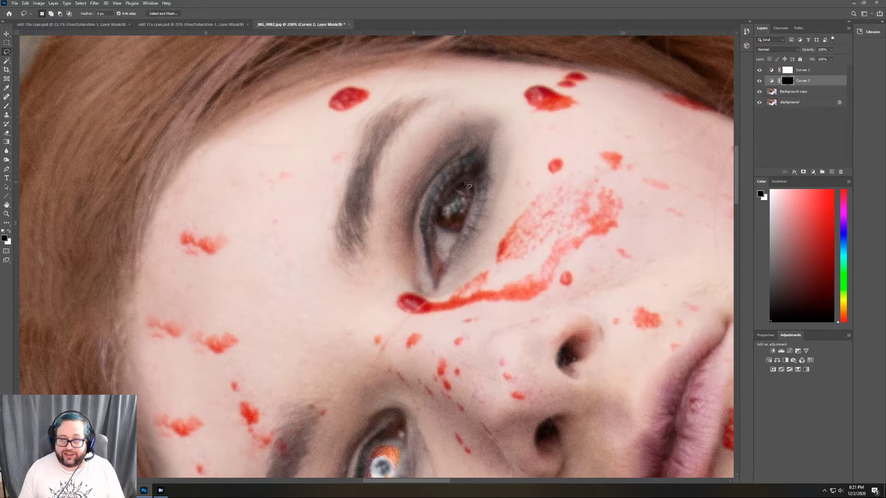
pyautogui.moveTo(464, 183)
pyautogui.mouseDown()
pyautogui.moveTo(442, 205)
pyautogui.moveTo(446, 235)
pyautogui.moveTo(471, 213)
pyautogui.moveTo(475, 191)
pyautogui.moveTo(467, 185)
pyautogui.mouseUp()
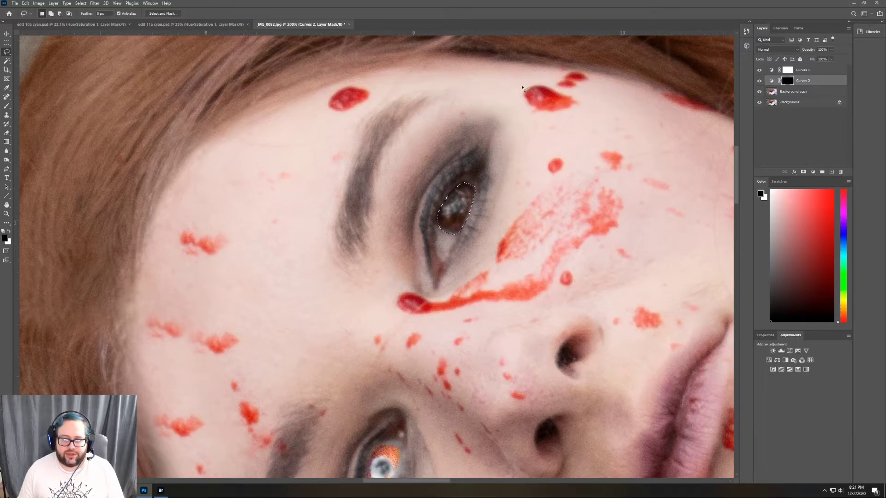
# - Refine the upper iris selection with Select and Mask, using radius 5 px, smooth 5 and feather 5 px
pyautogui.click(164, 14)
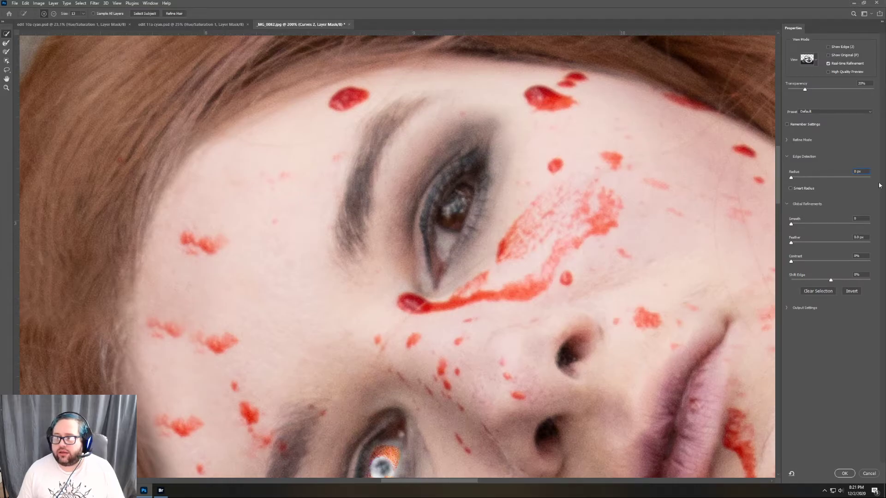
pyautogui.write('5')
pyautogui.press('Tab')
pyautogui.write('5')
pyautogui.press('Tab')
pyautogui.write('5')
pyautogui.press('Return')
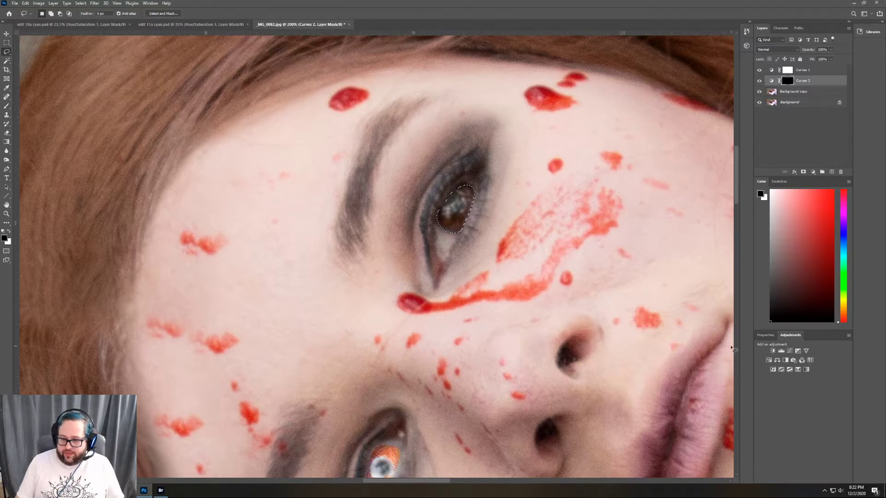
# - Add a Curves adjustment to the upper iris, pull the black and white points inward, and set a curve point at input 54, output 210
pyautogui.click(789, 350)
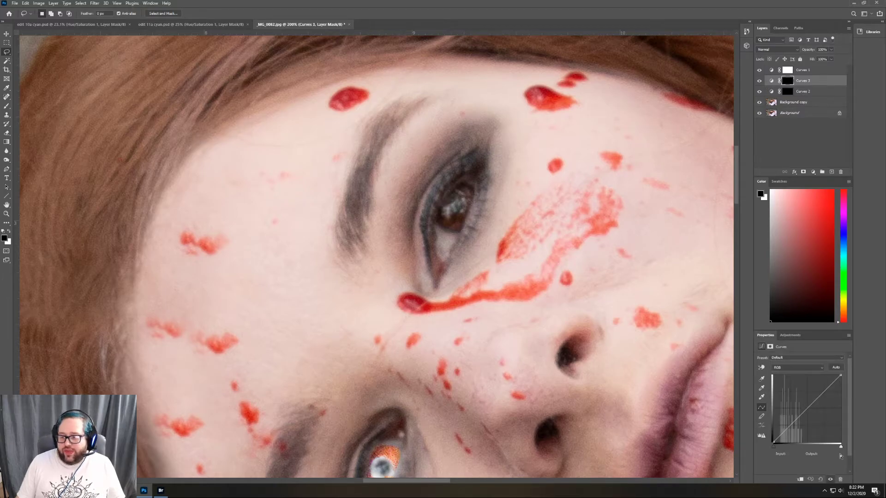
pyautogui.moveTo(774, 447); pyautogui.dragTo(779, 447)
pyautogui.moveTo(840, 447); pyautogui.dragTo(793, 444)
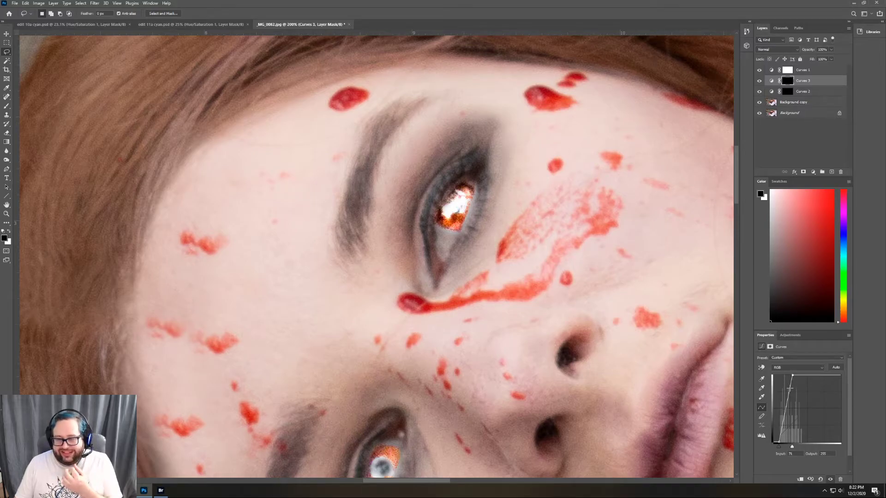
pyautogui.moveTo(790, 389); pyautogui.dragTo(787, 387)
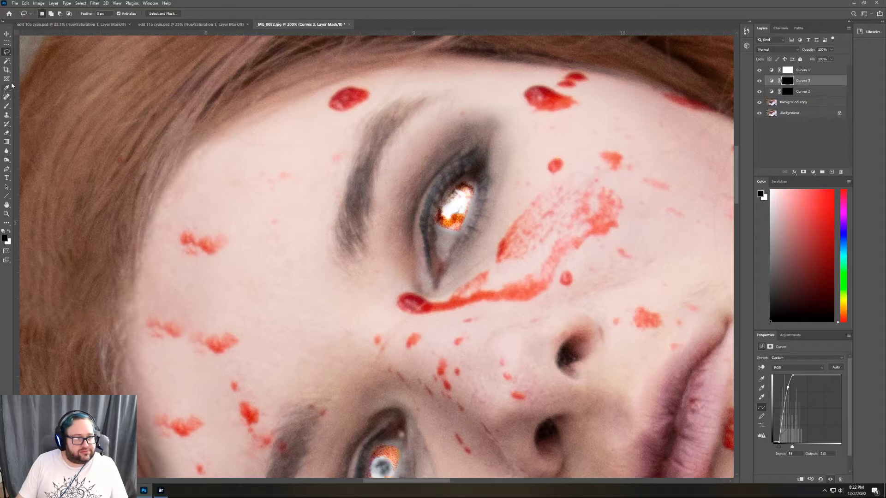
# - Paint black over the upper eye's pupil on its Curves layer mask with a small soft brush to restore the dark pupil
pyautogui.click(7, 106)
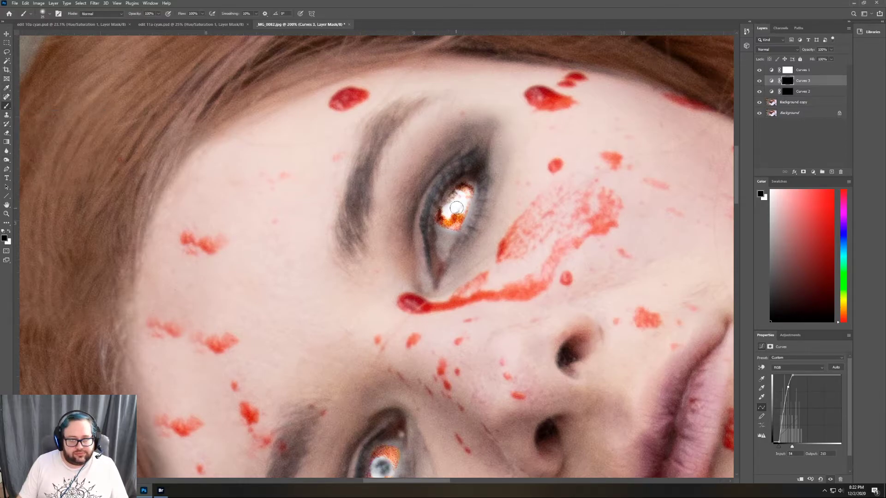
pyautogui.moveTo(455, 205); pyautogui.dragTo(455, 208)
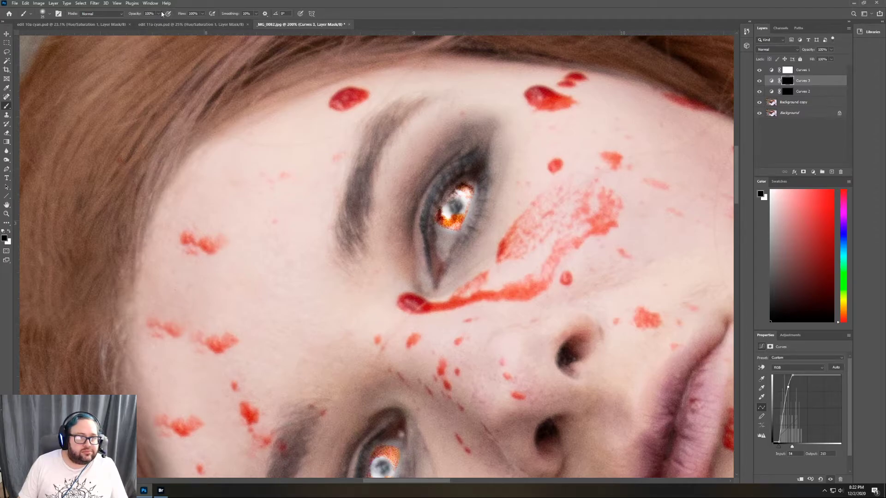
pyautogui.click(49, 14)
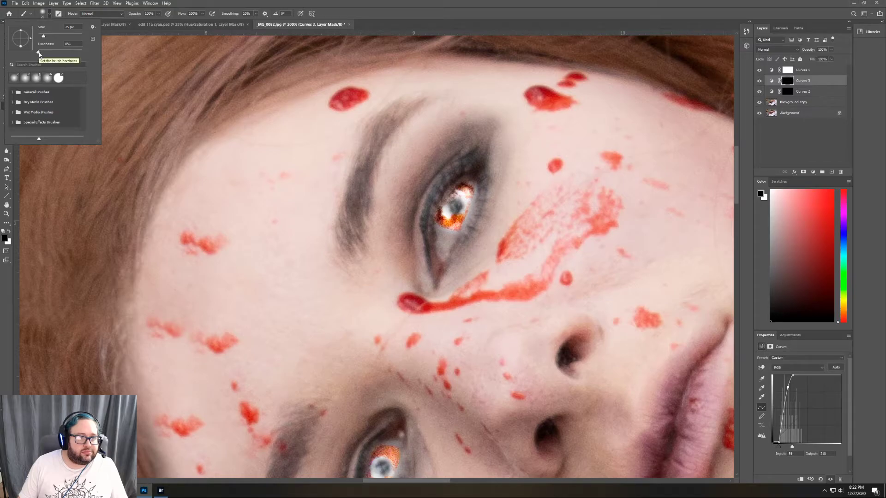
pyautogui.click(376, 3)
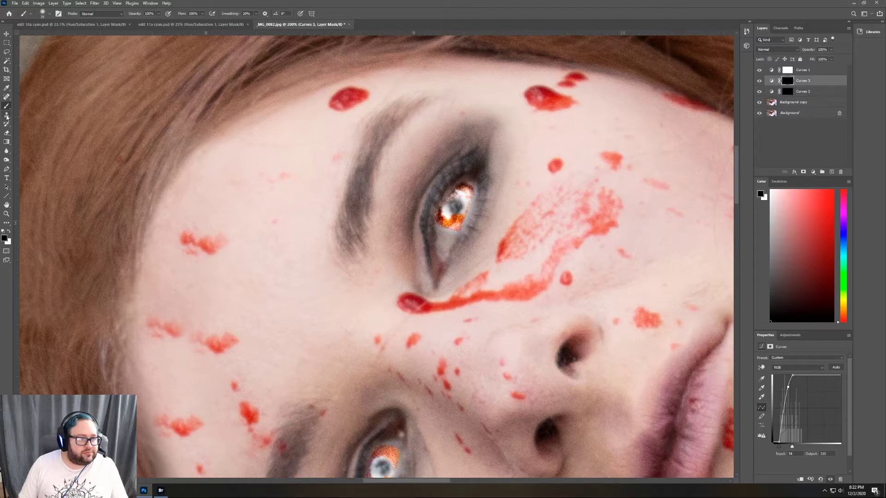
pyautogui.click(7, 133)
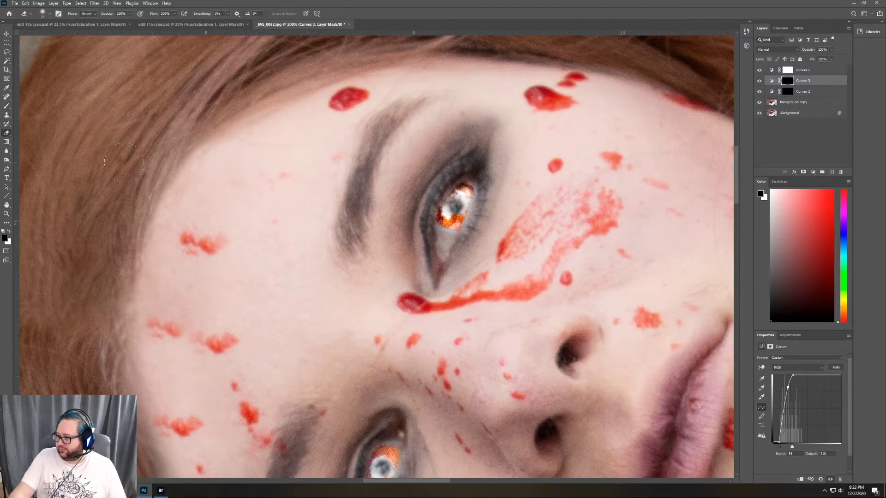
pyautogui.click(446, 248)
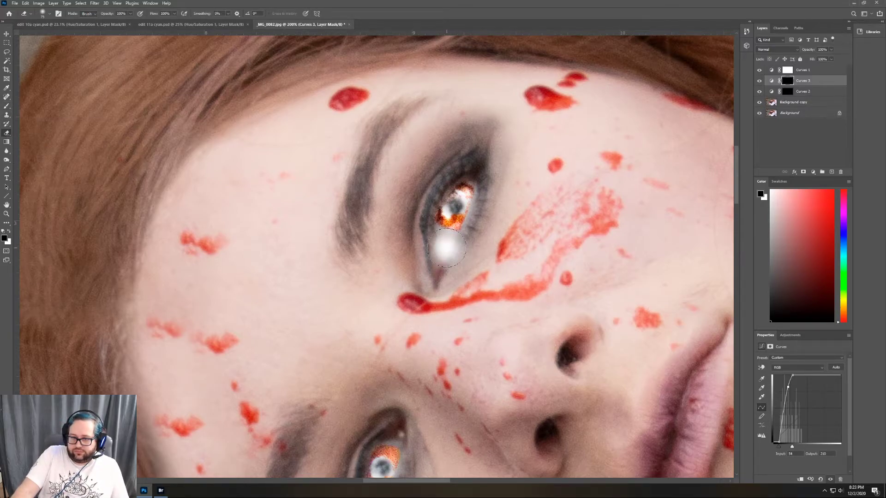
pyautogui.click(25, 3)
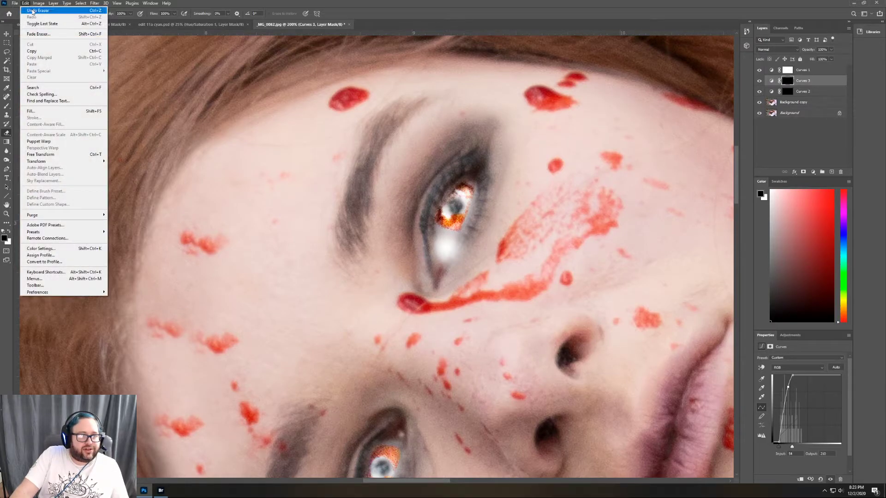
pyautogui.click(32, 10)
pyautogui.click(10, 231)
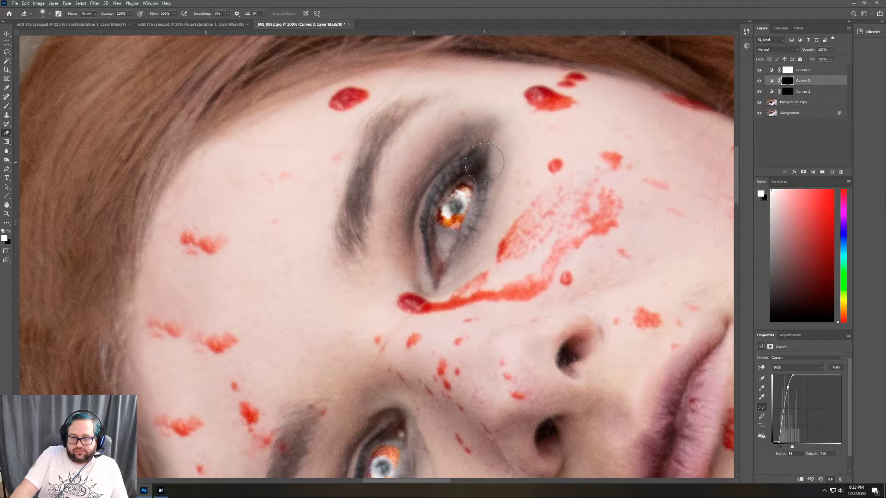
# - Add a Hue/Saturation adjustment clipped to the upper eye's Curves layer and raise the saturation of the Reds
pyautogui.scroll(-3, 527, 153)
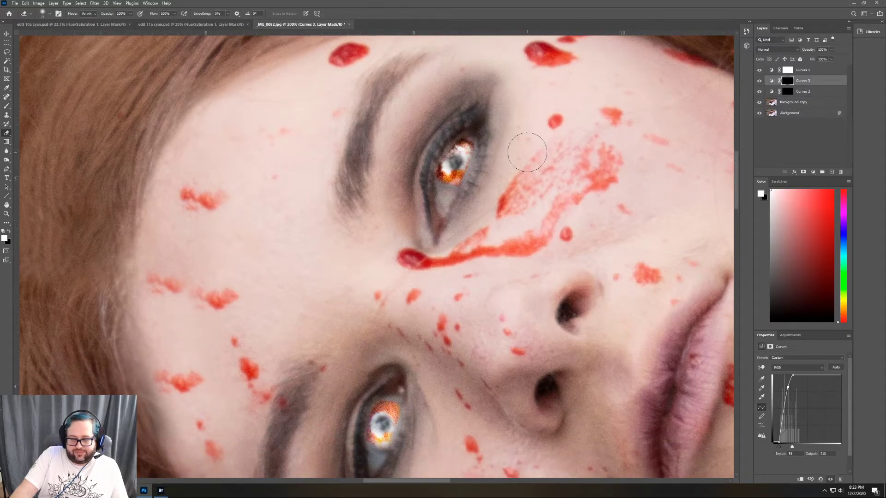
pyautogui.scroll(2, 526, 152)
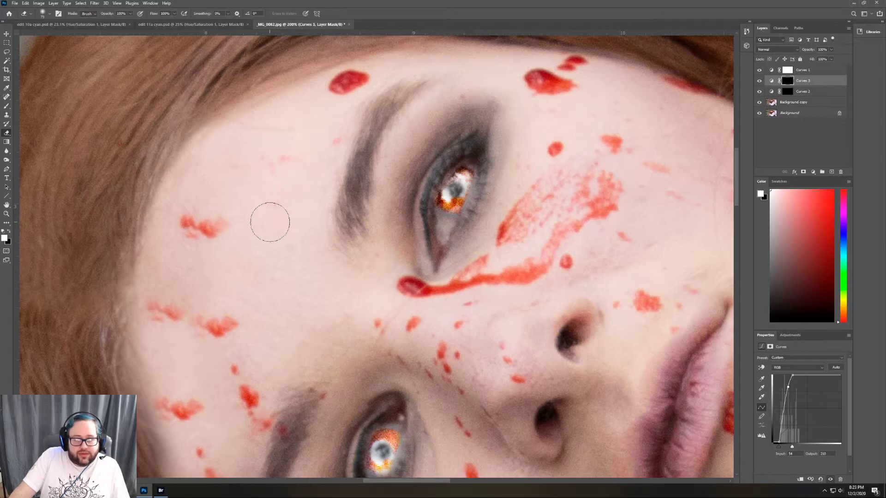
pyautogui.scroll(-2, 323, 216)
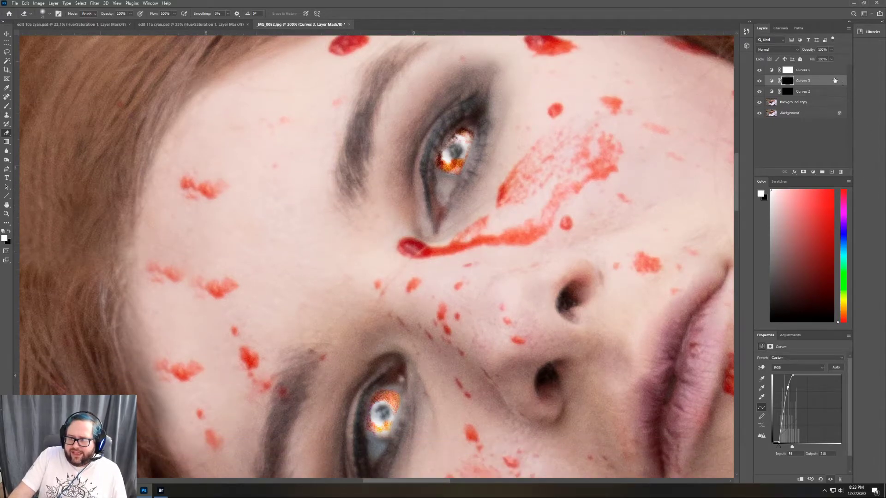
pyautogui.click(790, 335)
pyautogui.click(768, 361)
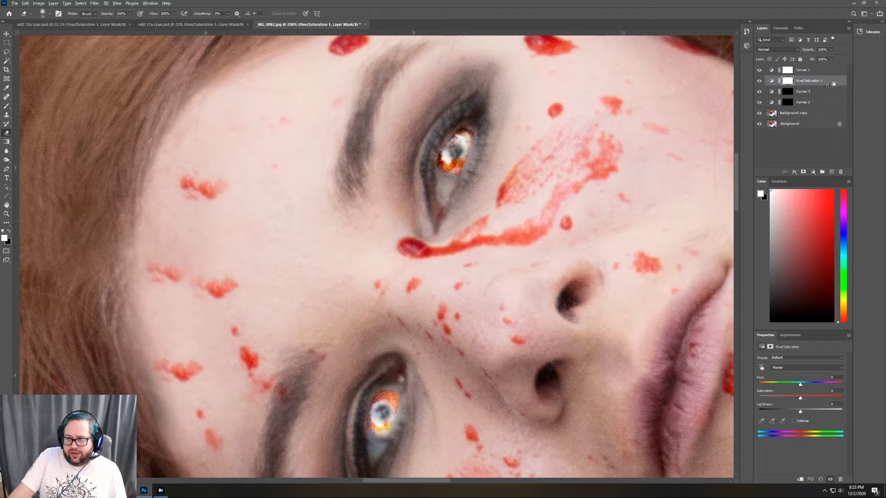
pyautogui.keyDown('alt'); pyautogui.click(830, 85); pyautogui.keyUp('alt')
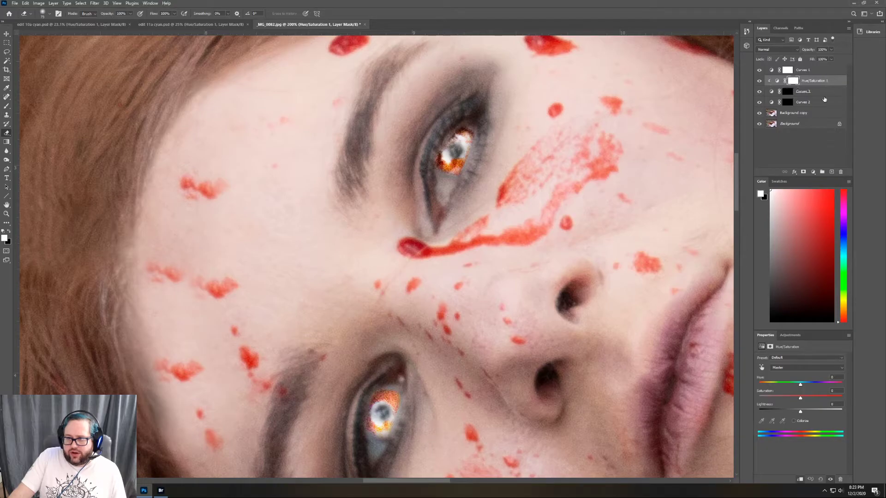
pyautogui.click(803, 368)
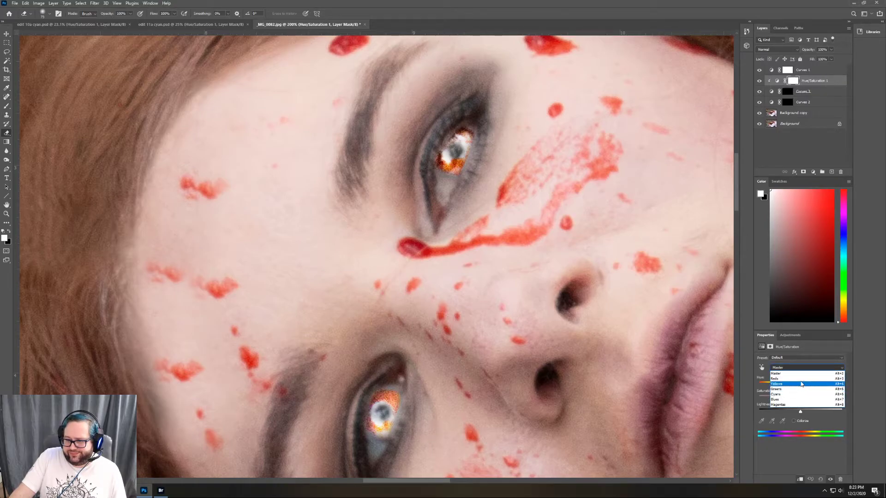
pyautogui.click(800, 379)
pyautogui.moveTo(800, 400); pyautogui.dragTo(823, 397)
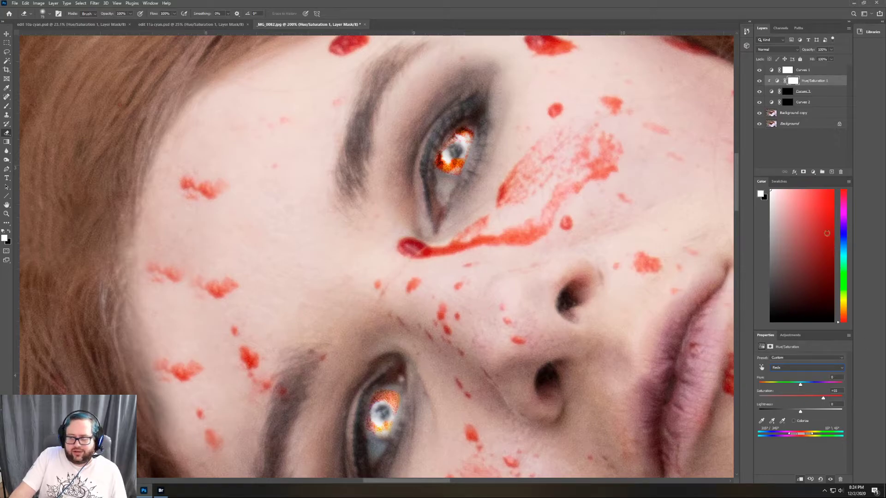
# - Add a Hue/Saturation adjustment clipped to the lower eye's Curves layer and raise its master saturation to about +40
pyautogui.click(820, 103)
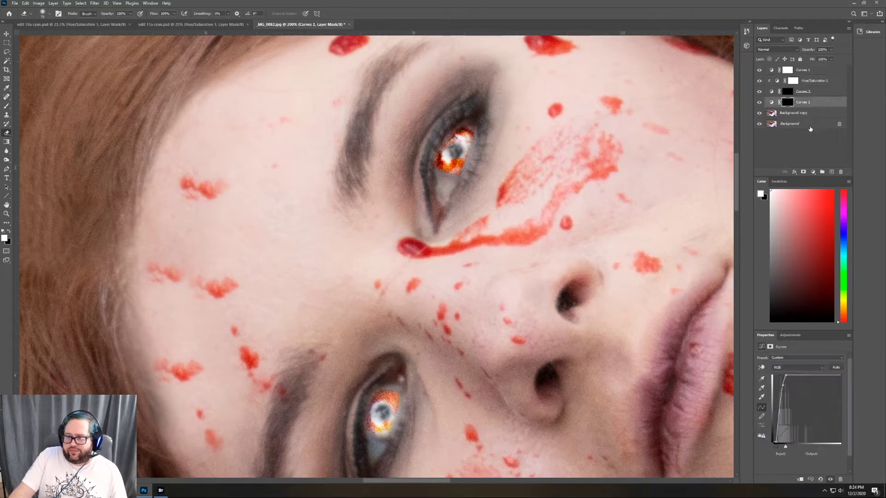
pyautogui.click(789, 335)
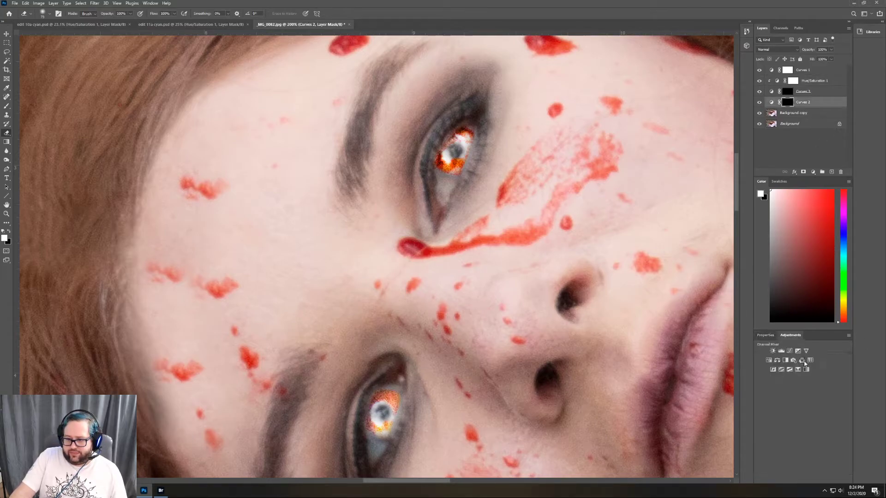
pyautogui.click(768, 360)
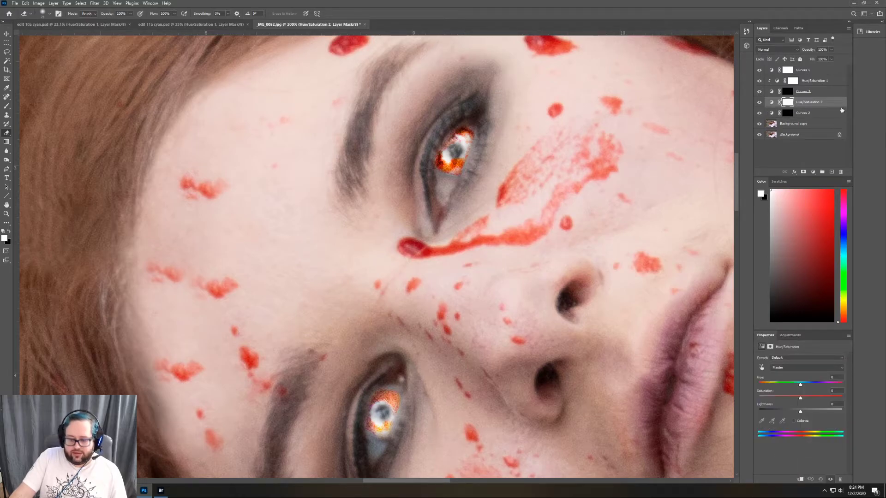
pyautogui.keyDown('alt'); pyautogui.click(834, 106); pyautogui.keyUp('alt')
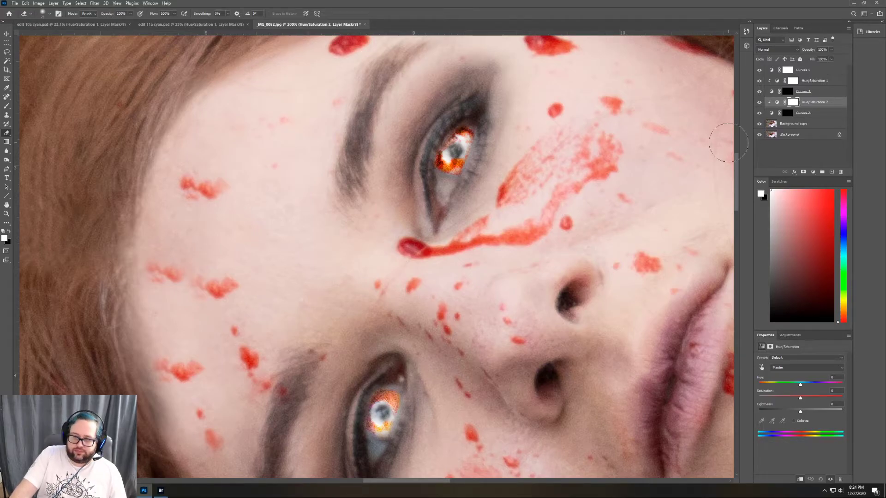
pyautogui.moveTo(800, 399); pyautogui.dragTo(820, 396)
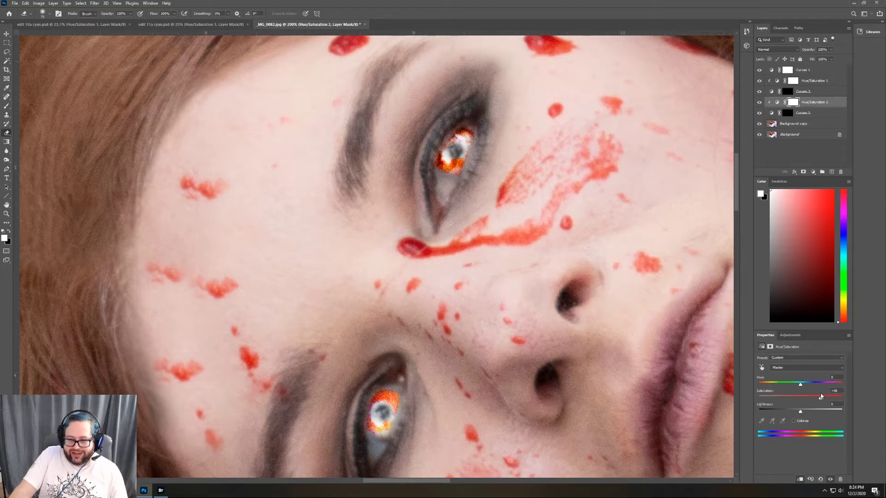
pyautogui.scroll(-2, 817, 384)
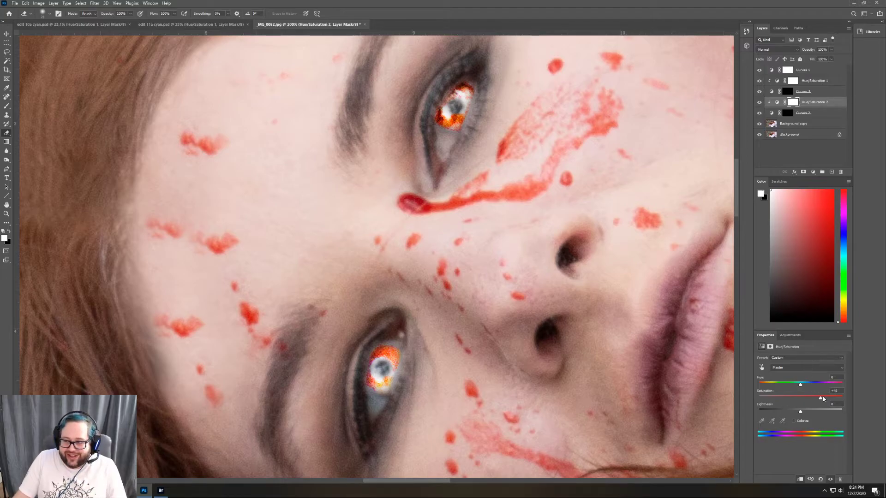
pyautogui.moveTo(821, 398); pyautogui.dragTo(817, 400)
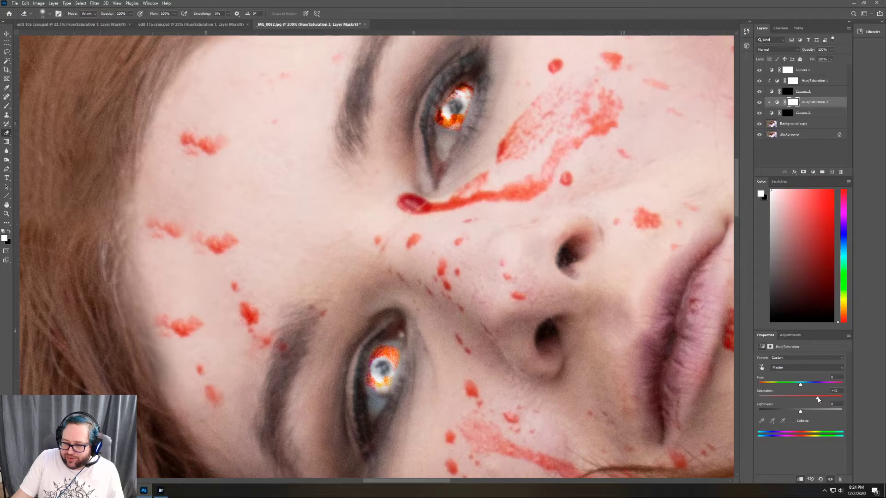
pyautogui.moveTo(817, 399); pyautogui.dragTo(816, 398)
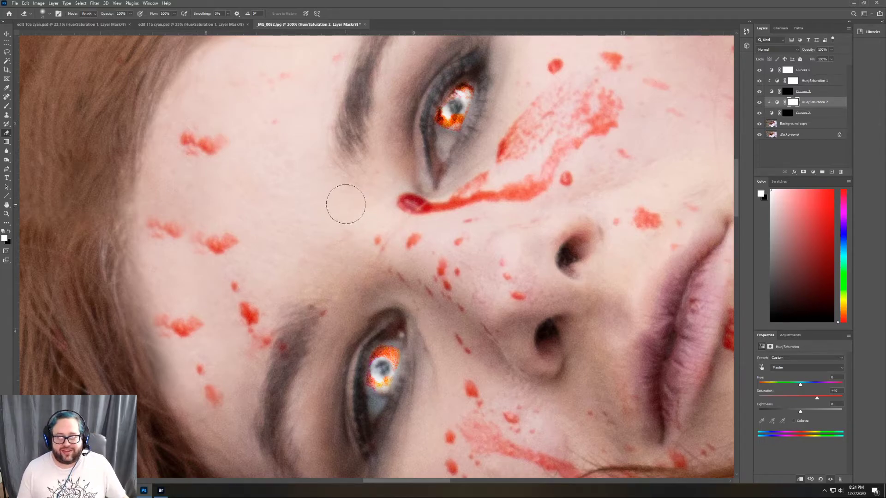
# - Zoom out to 25% to examine the glowing eyes within the whole portrait
pyautogui.click(6, 213)
pyautogui.click(52, 13)
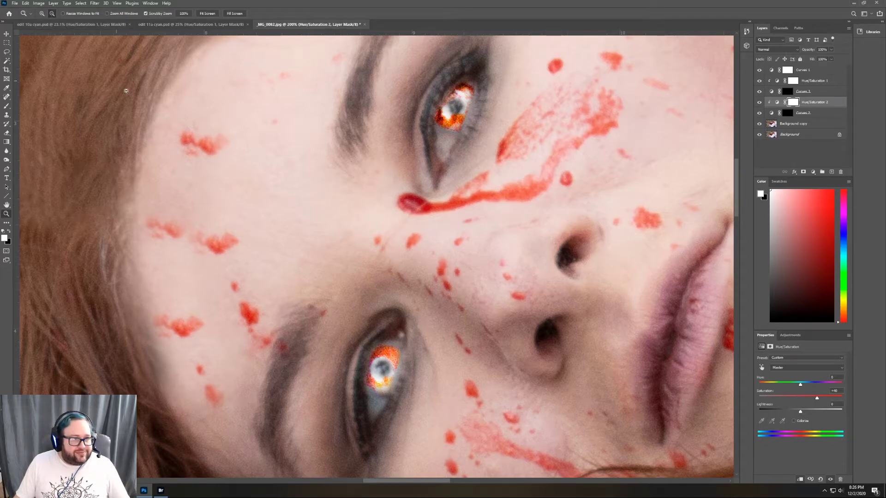
pyautogui.click(246, 169)
pyautogui.click(246, 169)
pyautogui.click(246, 169)
pyautogui.click(246, 169)
pyautogui.click(245, 169)
pyautogui.click(246, 169)
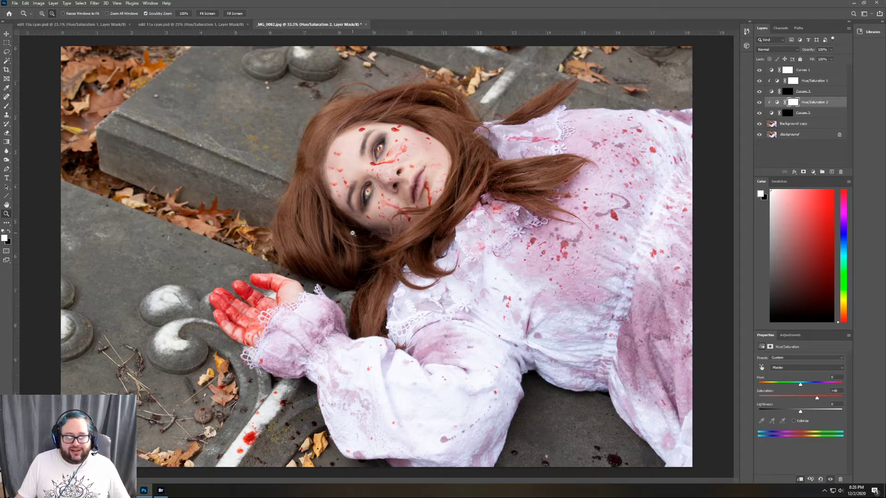
pyautogui.click(245, 173)
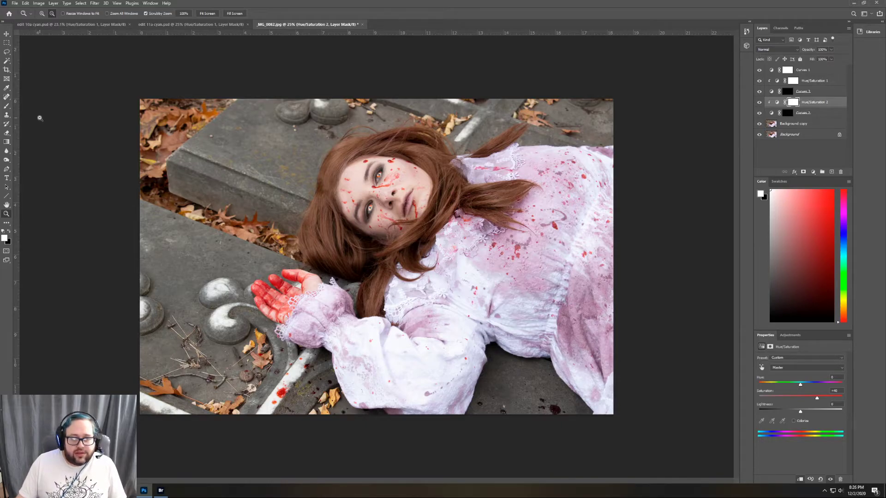
# - Hide the topmost Curves layer and add a Hue/Saturation adjustment above it with the master saturation lowered to about -25
pyautogui.click(802, 123)
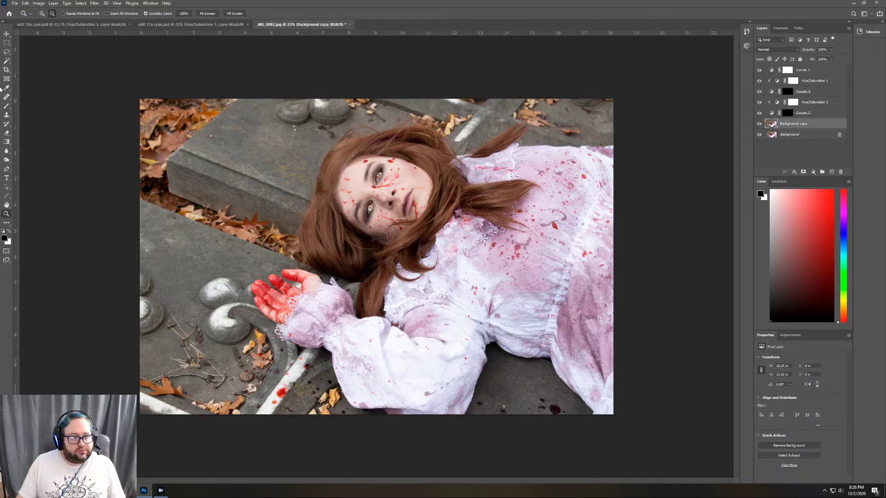
pyautogui.click(820, 70)
pyautogui.press('x')
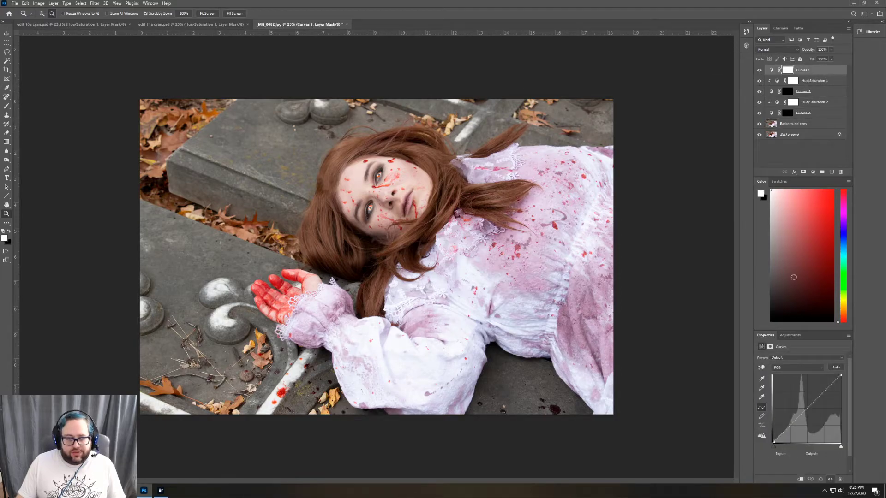
pyautogui.click(790, 335)
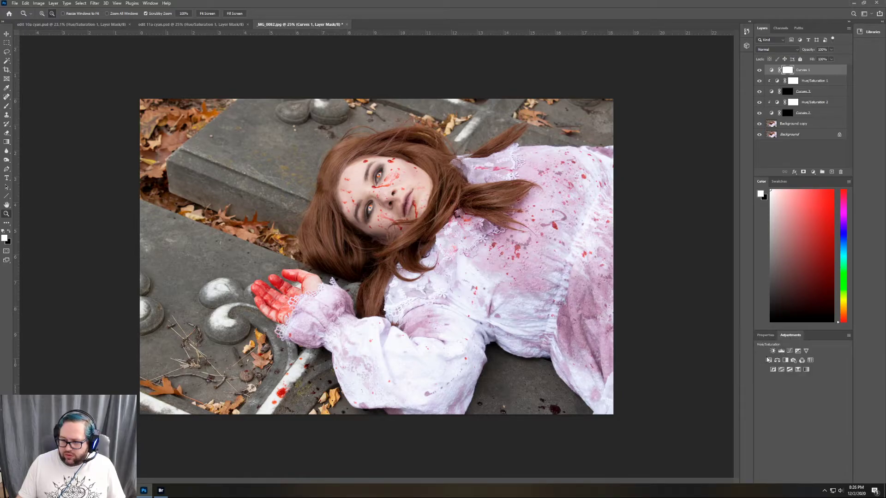
pyautogui.click(768, 360)
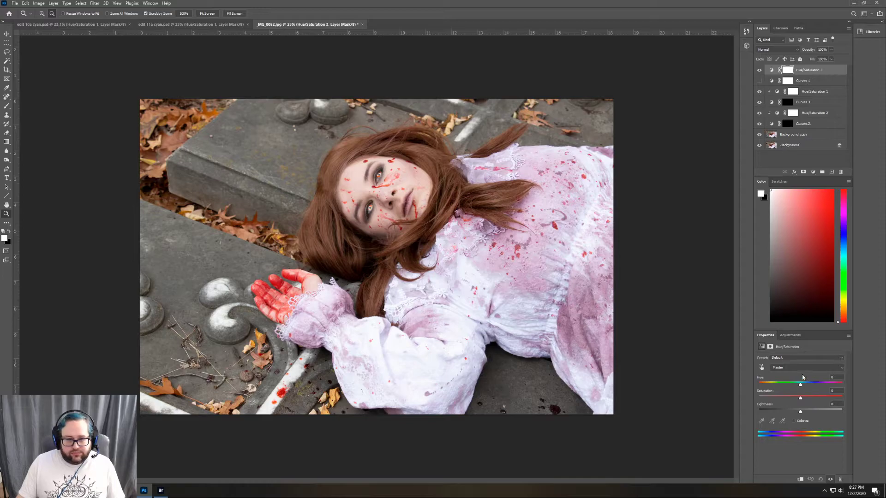
pyautogui.moveTo(800, 397); pyautogui.dragTo(787, 396)
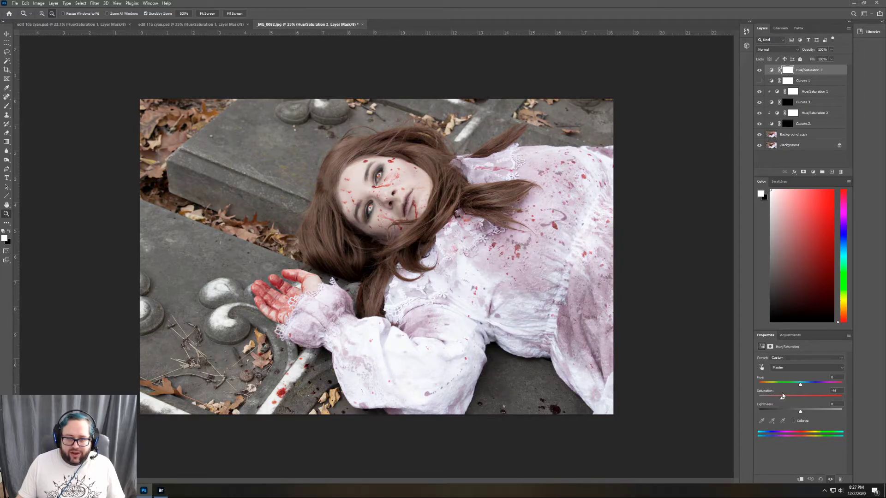
pyautogui.moveTo(782, 396); pyautogui.dragTo(790, 396)
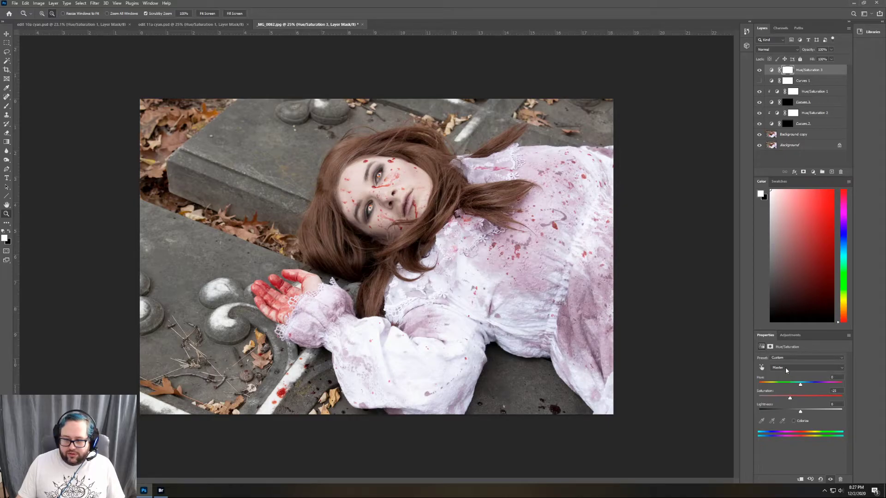
# - Lower the saturation of the Reds to about -20 in the topmost Hue/Saturation adjustment
pyautogui.click(785, 367)
pyautogui.click(781, 378)
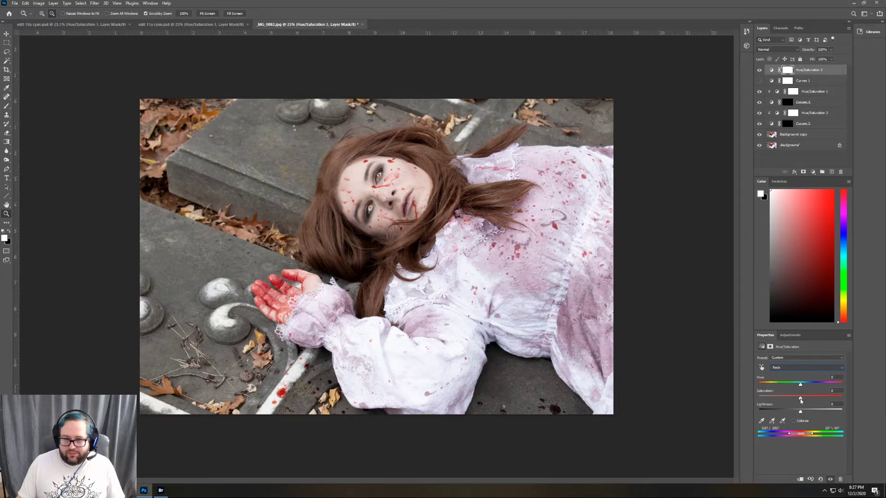
pyautogui.moveTo(801, 400)
pyautogui.mouseDown()
pyautogui.moveTo(830, 399)
pyautogui.moveTo(794, 397)
pyautogui.mouseUp()
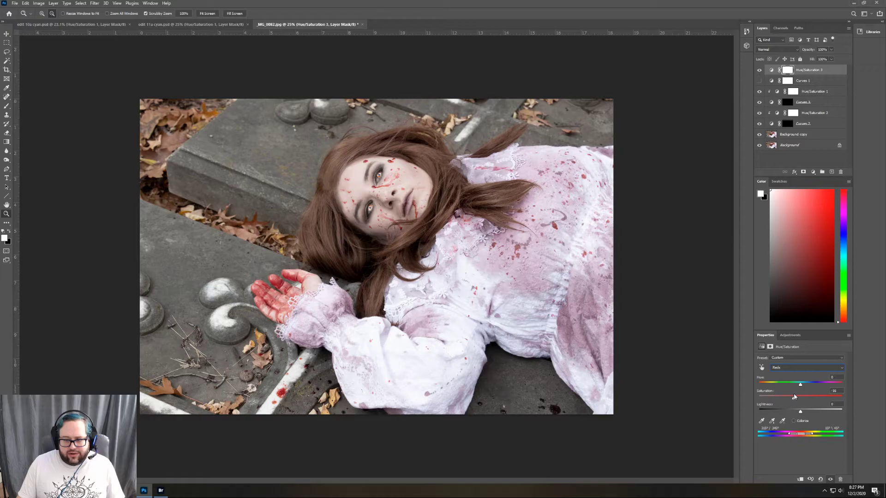
pyautogui.moveTo(794, 396); pyautogui.dragTo(792, 397)
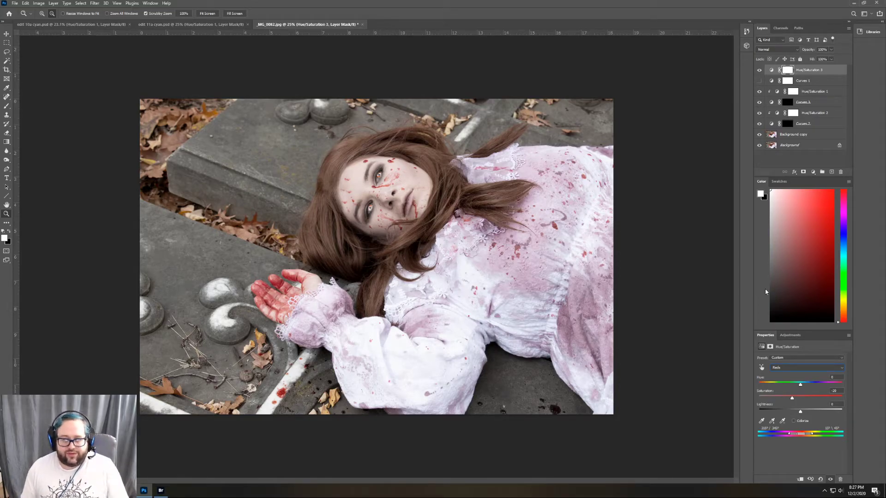
# - Lower the saturation of the Magentas to about -40 and shift their hue in the positive direction to neutralize the dress
pyautogui.click(790, 367)
pyautogui.click(774, 407)
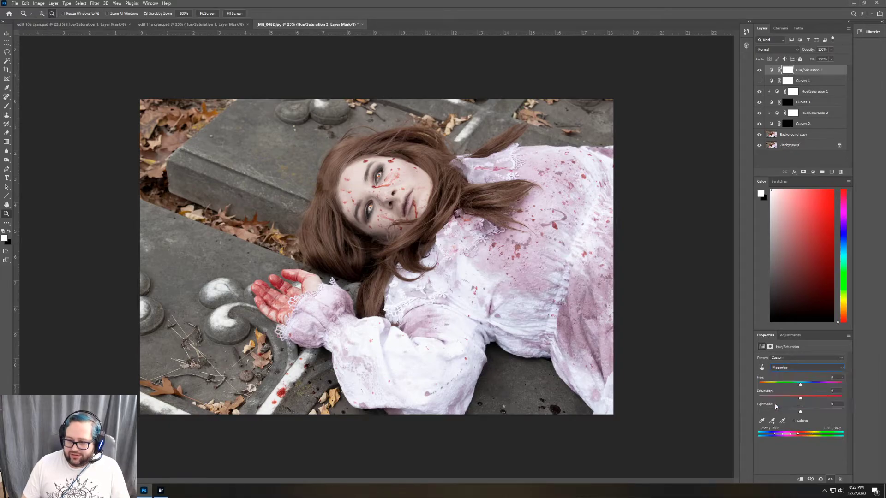
pyautogui.moveTo(801, 400); pyautogui.dragTo(784, 400)
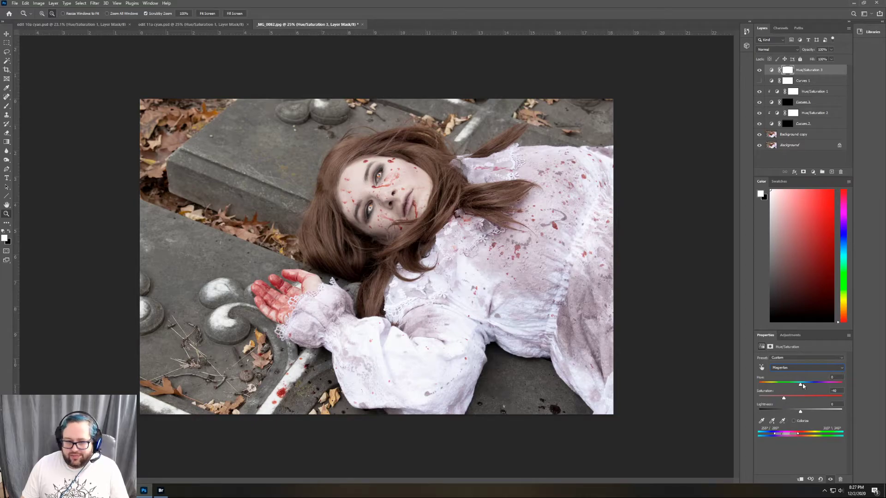
pyautogui.moveTo(803, 386); pyautogui.dragTo(806, 386)
pyautogui.moveTo(807, 386); pyautogui.dragTo(814, 385)
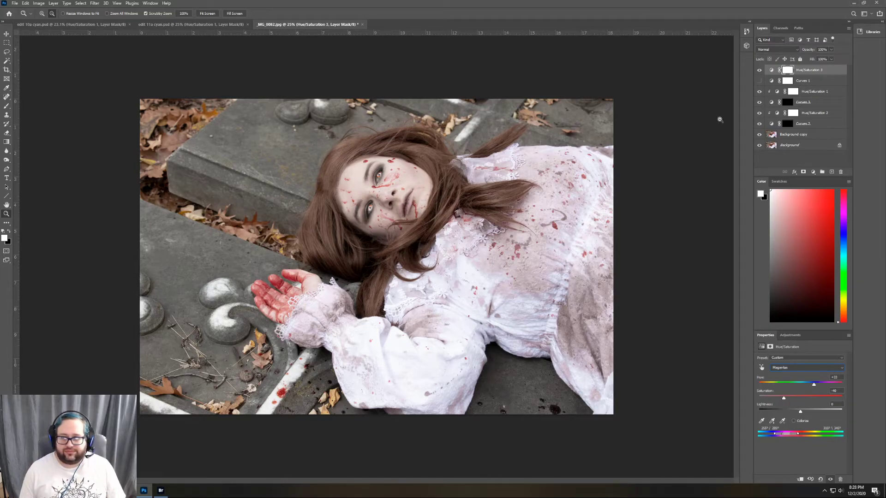
# - Darken all four corners of the Background copy layer with black-to-transparent linear gradients drawn inward as a vignette
pyautogui.click(802, 139)
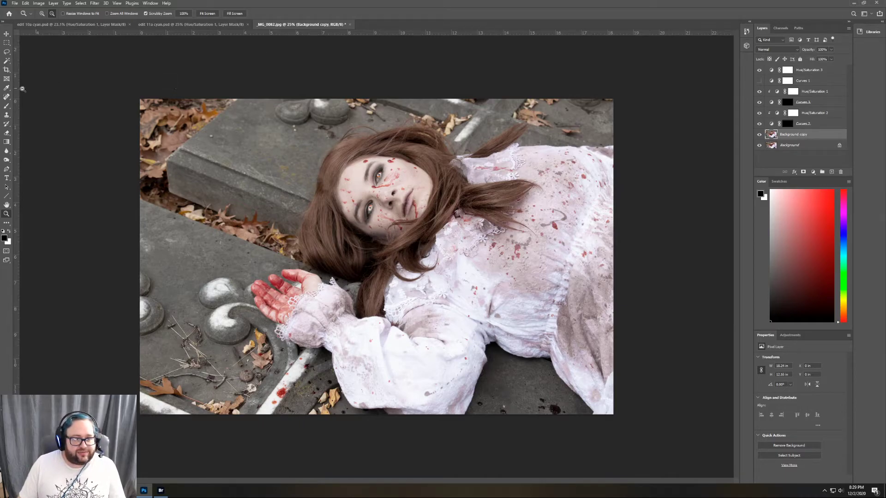
pyautogui.click(11, 142)
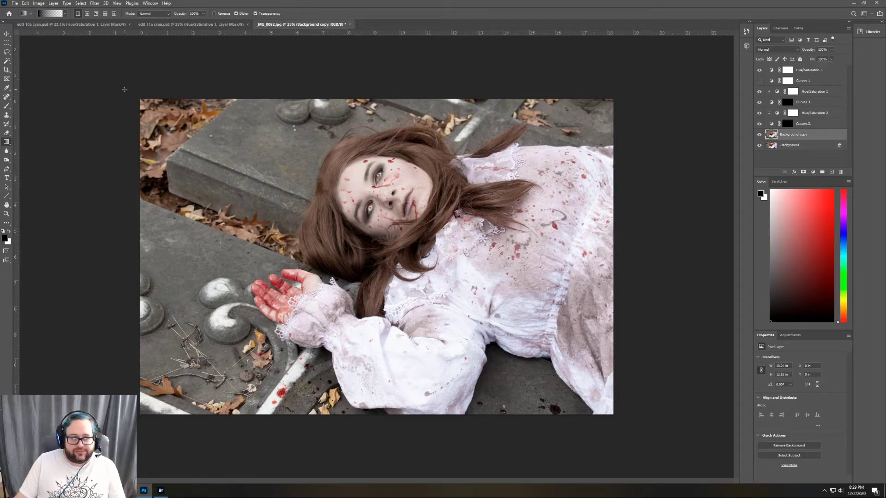
pyautogui.moveTo(124, 85); pyautogui.dragTo(267, 194)
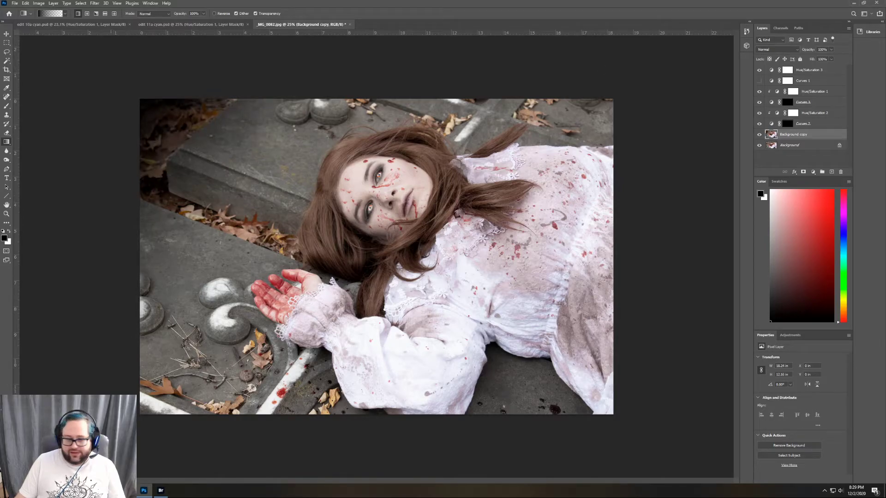
pyautogui.moveTo(138, 417); pyautogui.dragTo(251, 323)
pyautogui.moveTo(634, 433); pyautogui.dragTo(515, 326)
pyautogui.moveTo(629, 85); pyautogui.dragTo(519, 179)
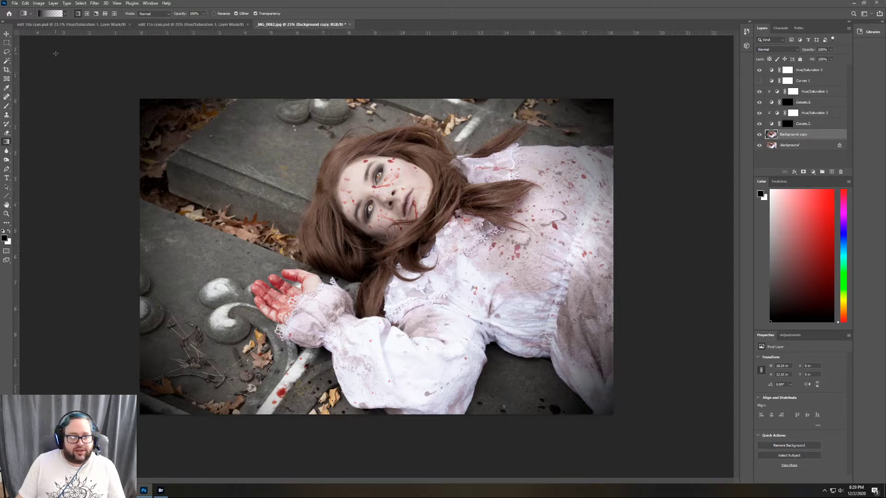
# - Add a Brightness/Contrast adjustment above all layers, set the brightness to about -14, and compare the image with and without it
pyautogui.click(6, 159)
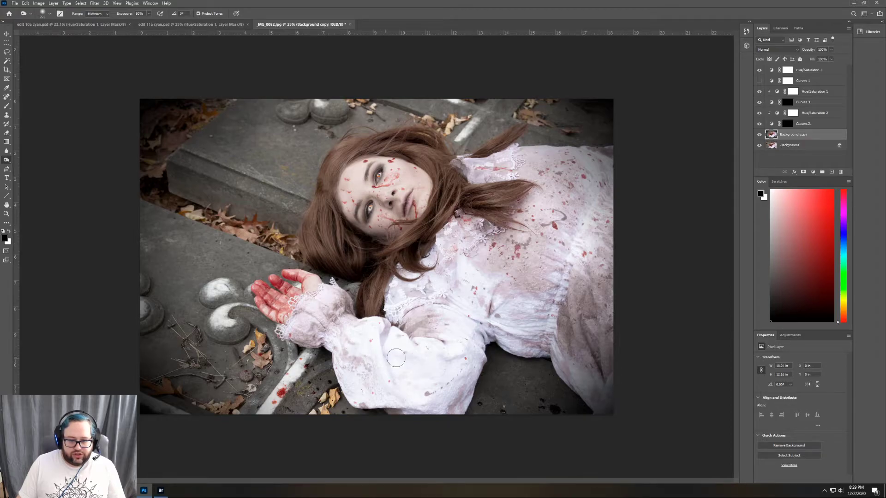
pyautogui.click(809, 70)
pyautogui.click(789, 336)
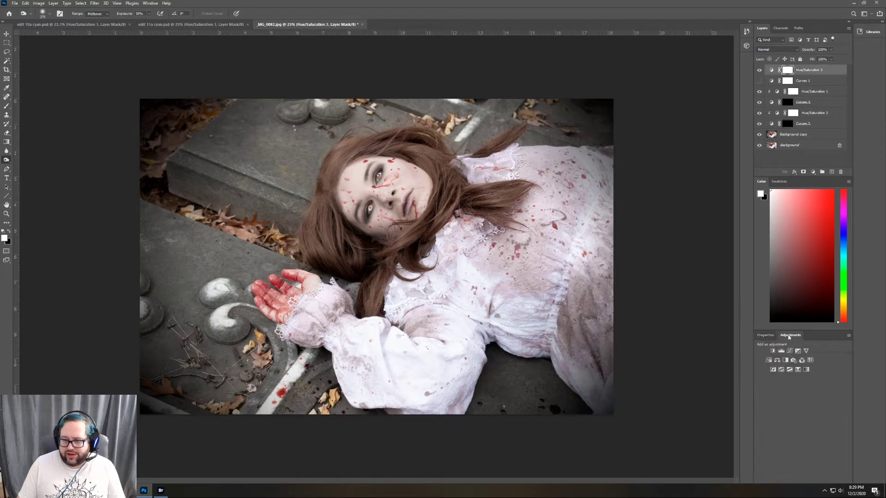
pyautogui.click(768, 360)
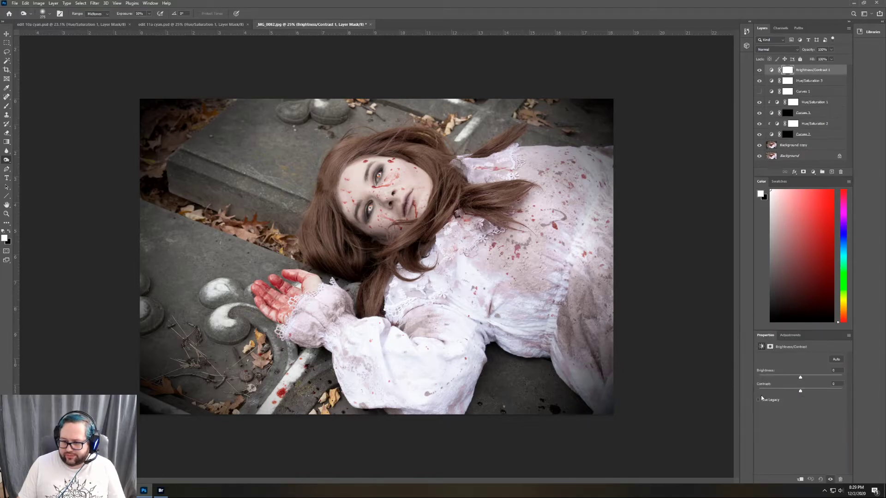
pyautogui.moveTo(799, 378); pyautogui.dragTo(796, 379)
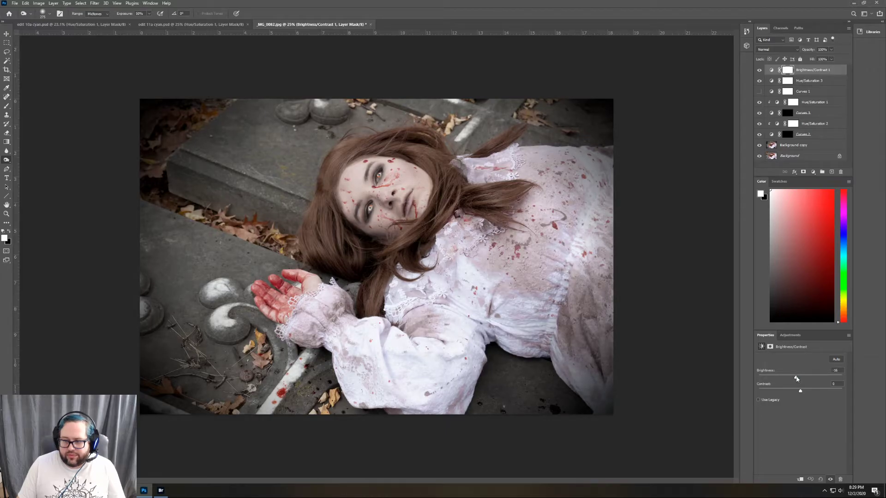
pyautogui.click(758, 70)
pyautogui.click(759, 71)
pyautogui.click(759, 70)
pyautogui.click(759, 70)
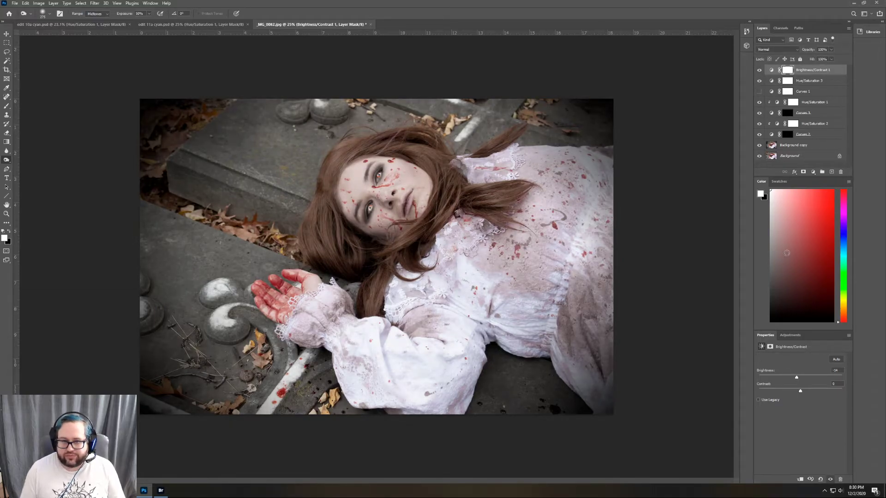
# - Reduce the master saturation of the Hue/Saturation layer below Brightness/Contrast to about -30
pyautogui.click(822, 82)
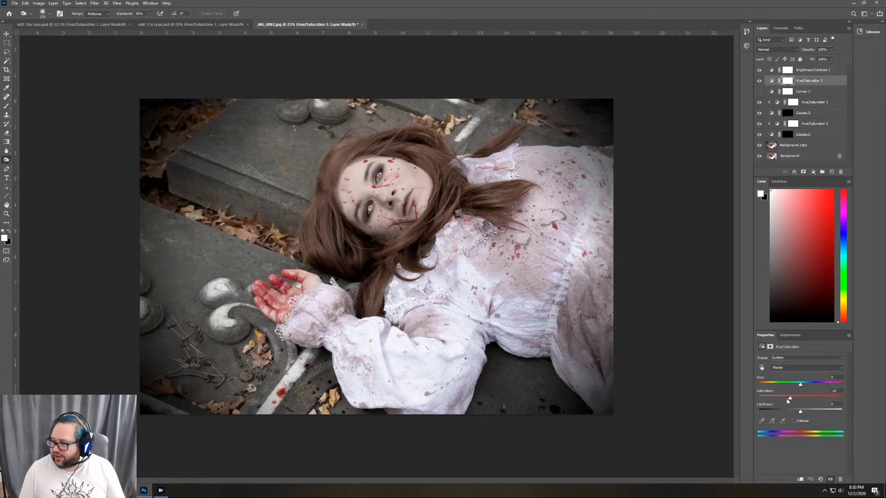
pyautogui.moveTo(789, 399); pyautogui.dragTo(787, 399)
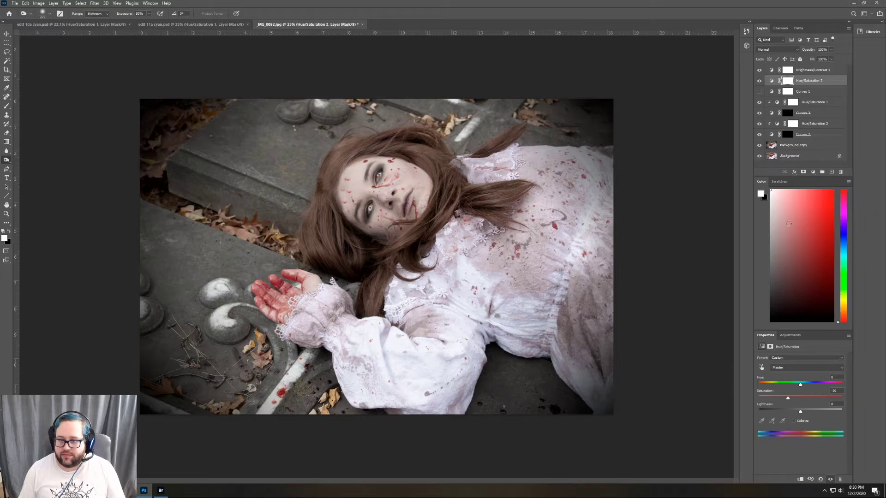
# - Show the Curves 1 layer again and add a Selective Color adjustment above Brightness/Contrast 1, with black in the Blacks at about +10
pyautogui.click(812, 73)
pyautogui.click(759, 92)
pyautogui.click(790, 335)
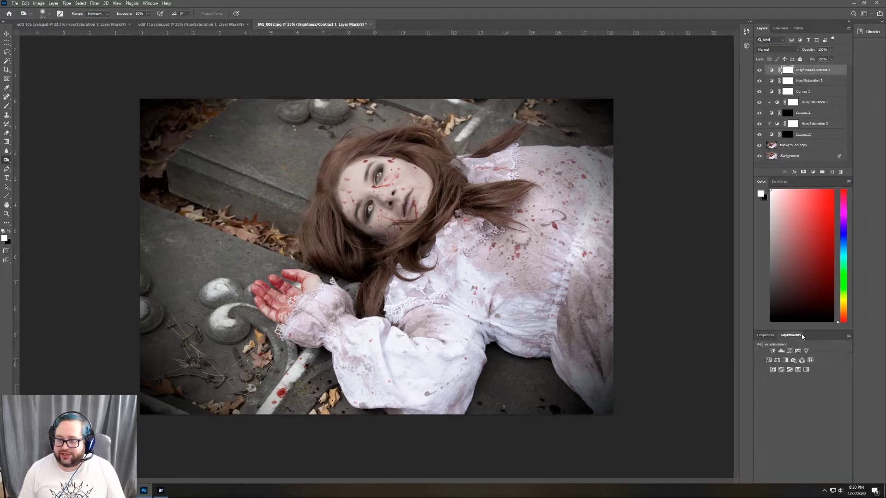
pyautogui.click(797, 370)
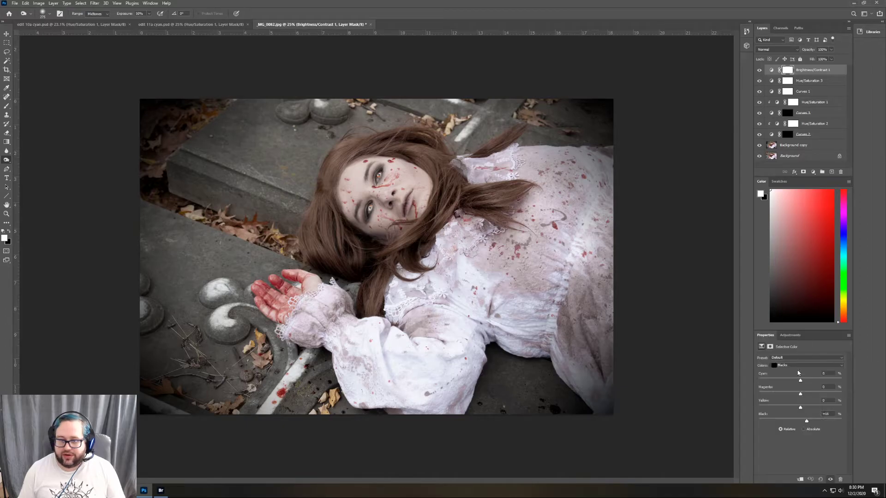
pyautogui.moveTo(801, 422); pyautogui.dragTo(804, 422)
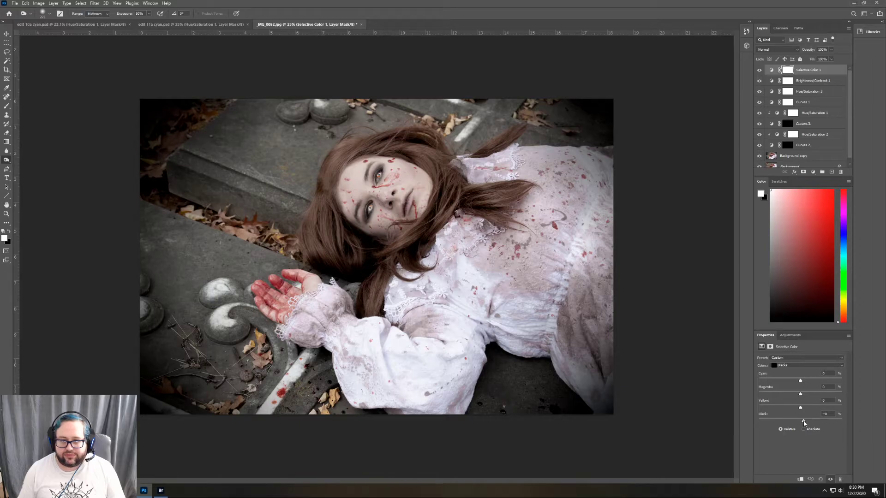
pyautogui.moveTo(803, 422); pyautogui.dragTo(804, 423)
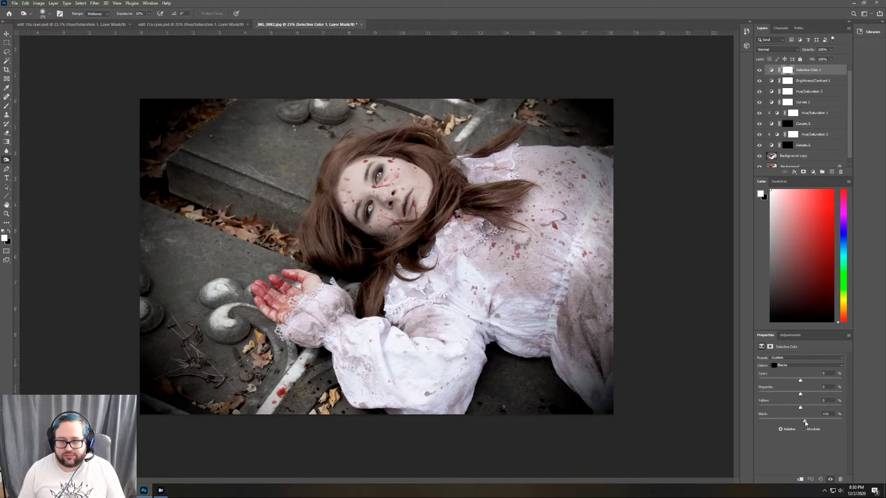
pyautogui.moveTo(805, 422); pyautogui.dragTo(842, 421)
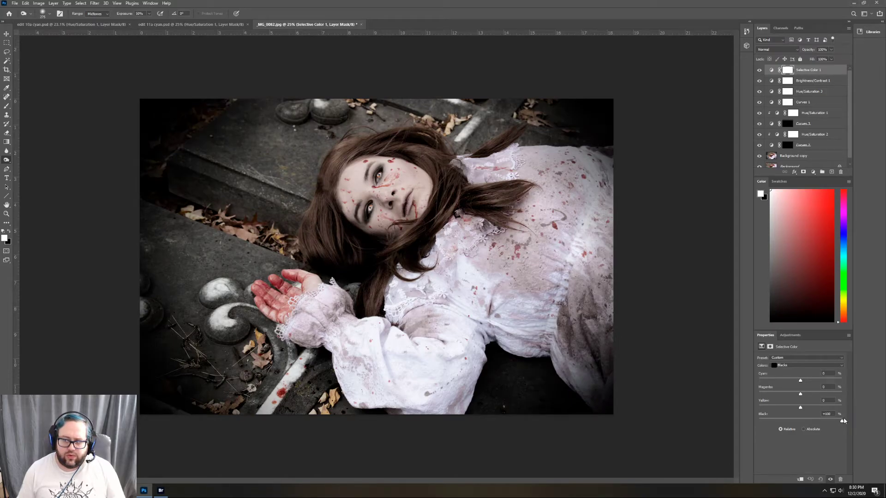
pyautogui.moveTo(843, 421); pyautogui.dragTo(804, 421)
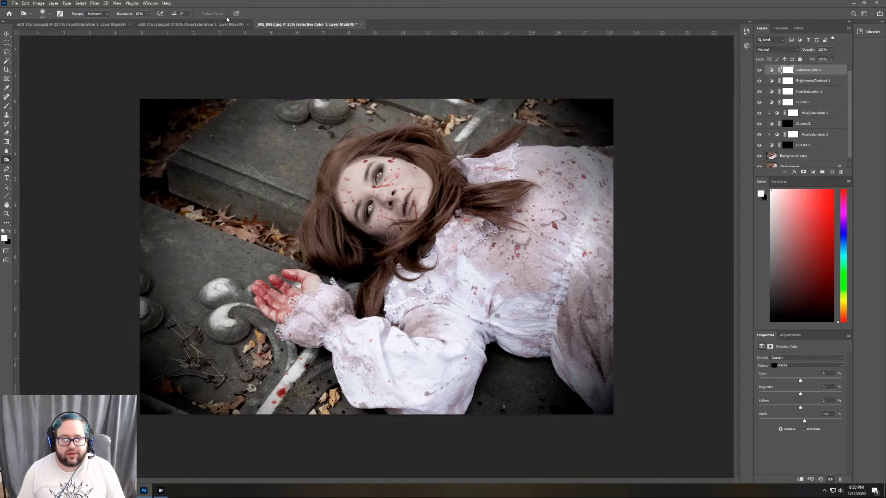
# - Save the retouched portrait as a Photoshop file named edit 12
pyautogui.click(15, 3)
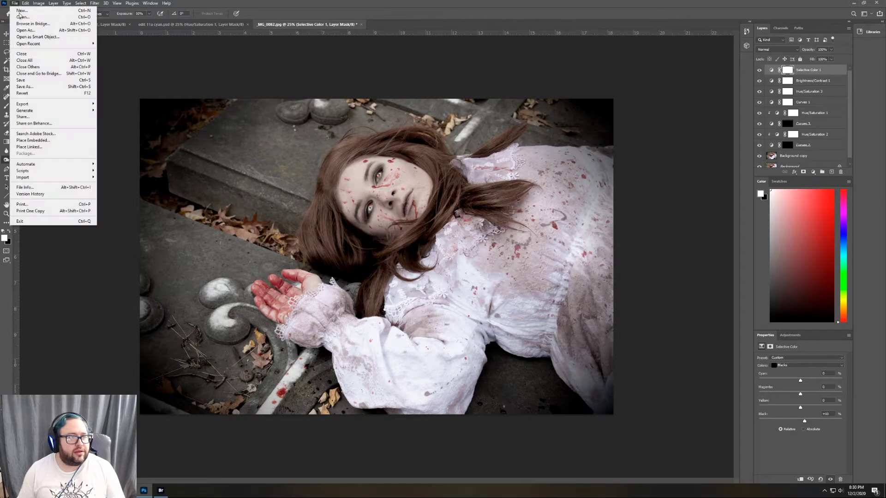
pyautogui.click(28, 86)
pyautogui.write('edit 12')
pyautogui.press('Return')
pyautogui.press('Return')
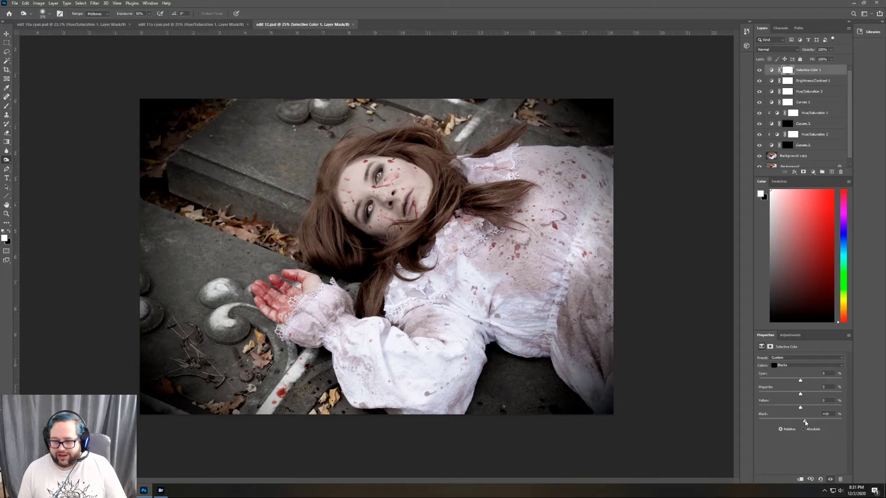
# - Raise the black amount of the Blacks in Selective Color to +100 and save this darker version as edit 12a
pyautogui.moveTo(805, 422); pyautogui.dragTo(822, 421)
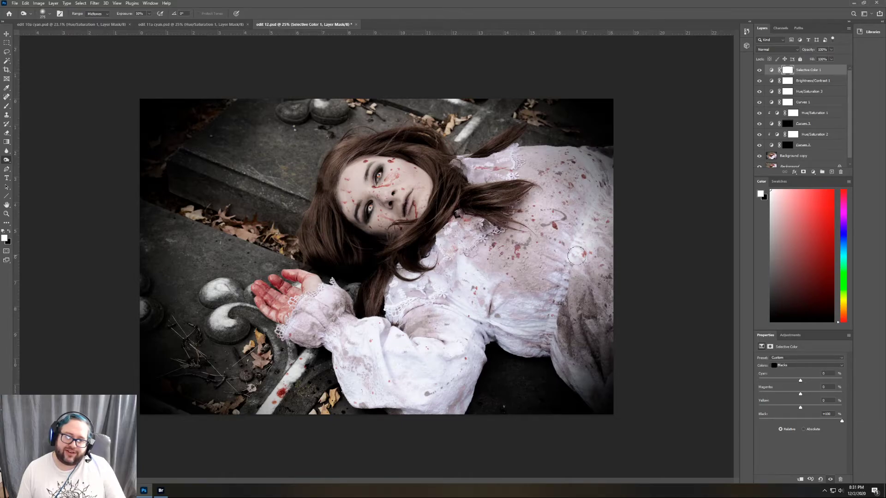
pyautogui.click(15, 4)
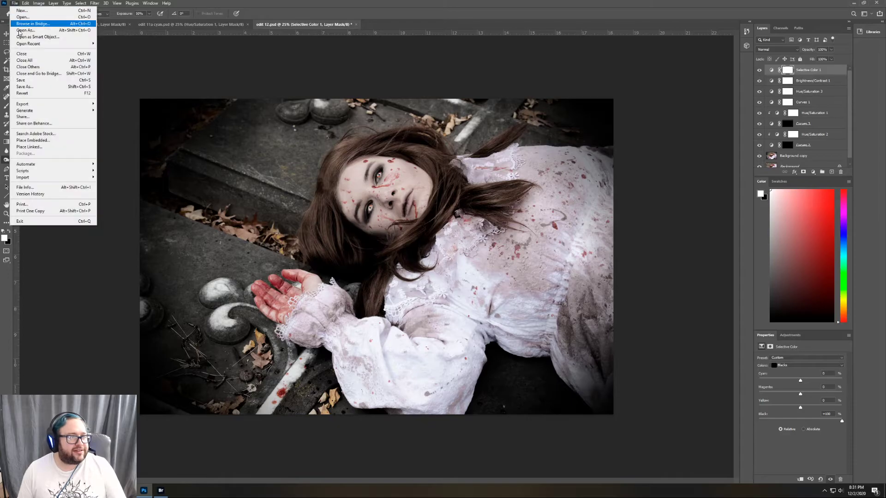
pyautogui.click(40, 87)
pyautogui.click(200, 213)
pyautogui.write('a')
pyautogui.press('Return')
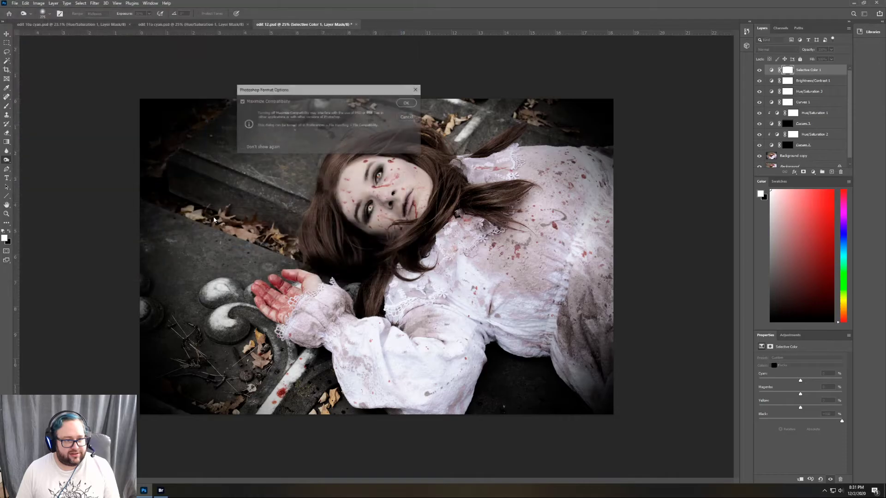
pyautogui.press('Return')
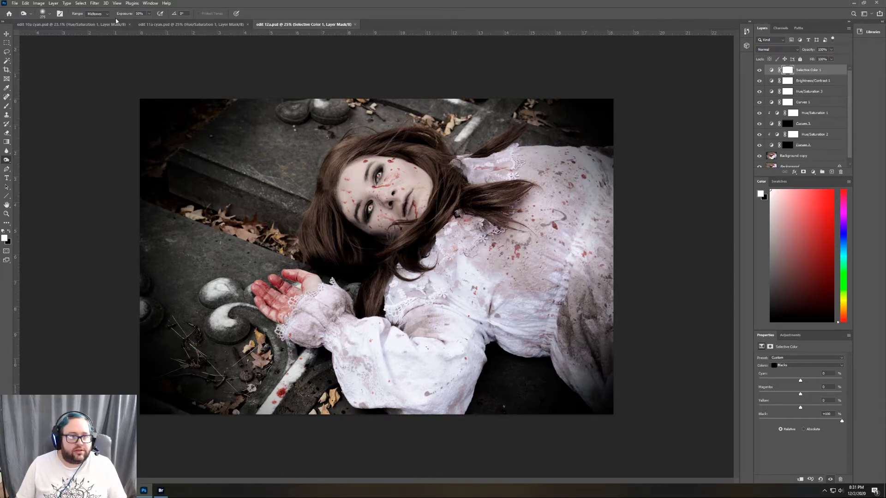
# - Close edit 10a cyan.psd and edit 11a cyan.psd, and reopen the recent file edit 12.psd
pyautogui.click(130, 24)
pyautogui.click(127, 24)
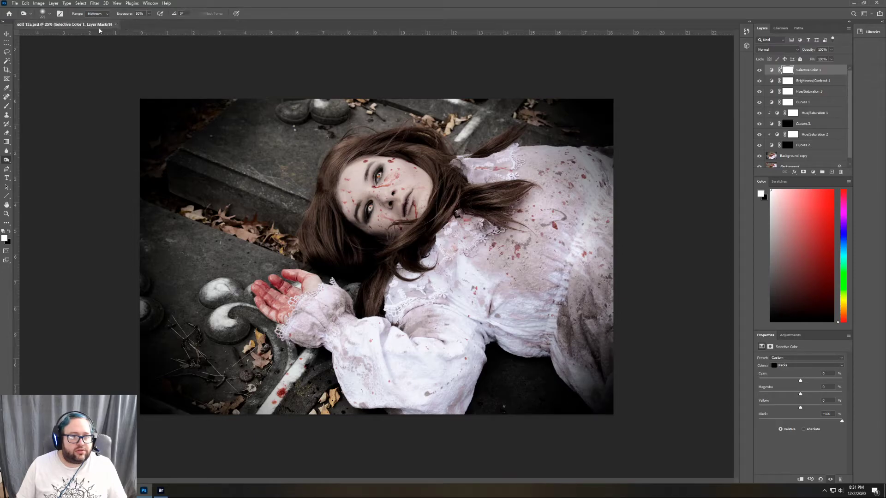
pyautogui.click(16, 3)
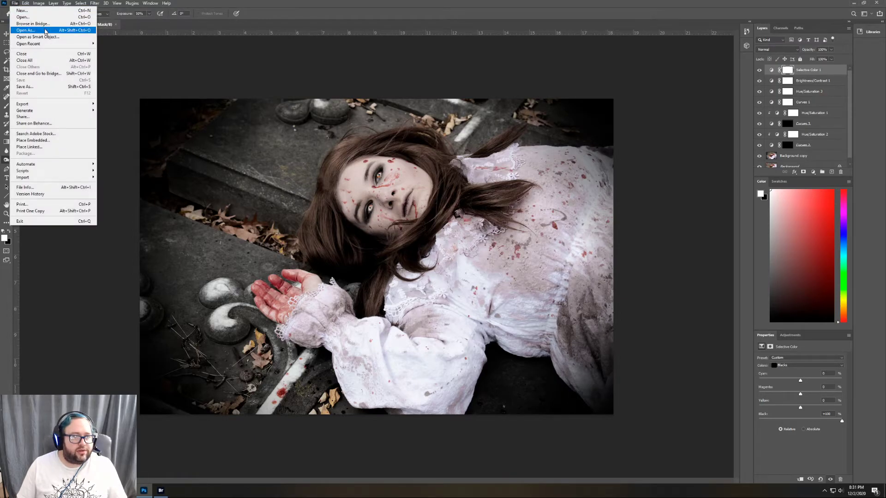
pyautogui.moveTo(51, 43)
pyautogui.click(112, 48)
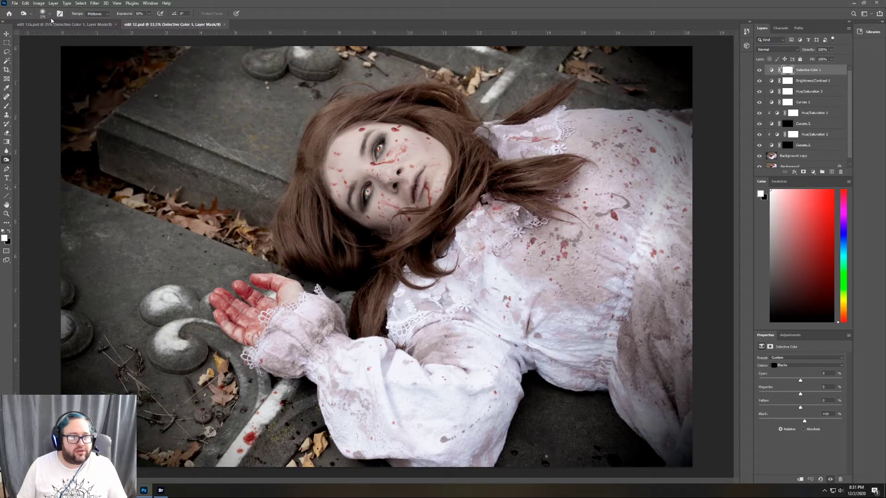
# - Compare edit 12.psd with edit 12a.psd at the same 25% zoom
pyautogui.click(54, 24)
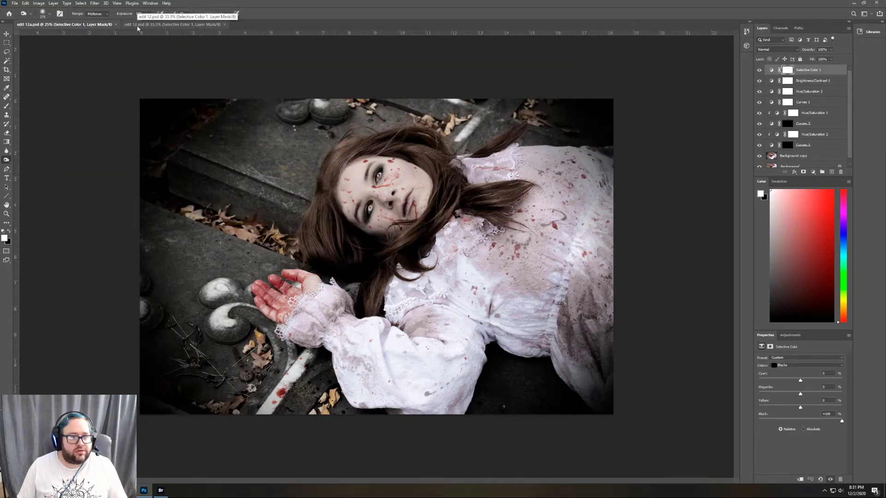
pyautogui.click(137, 26)
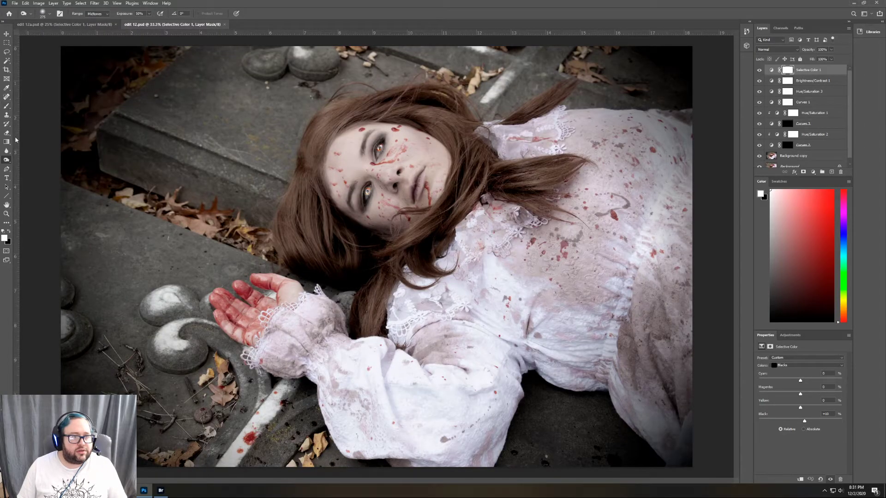
pyautogui.click(6, 214)
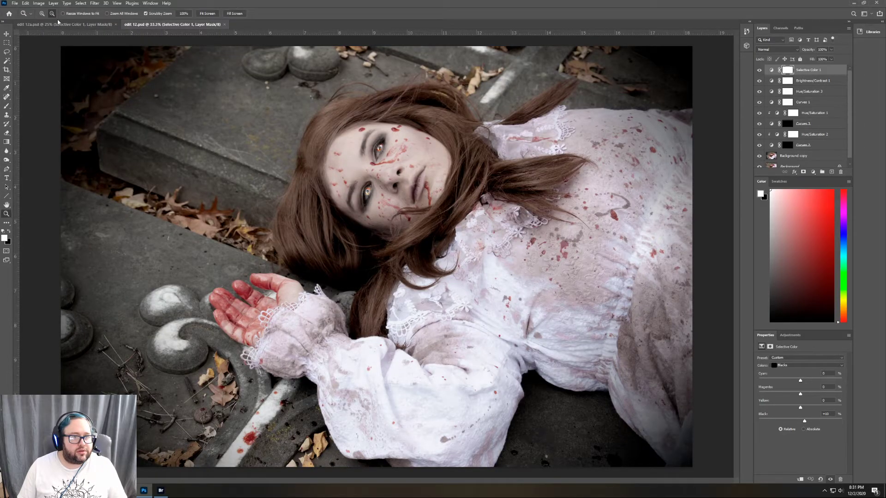
pyautogui.click(159, 93)
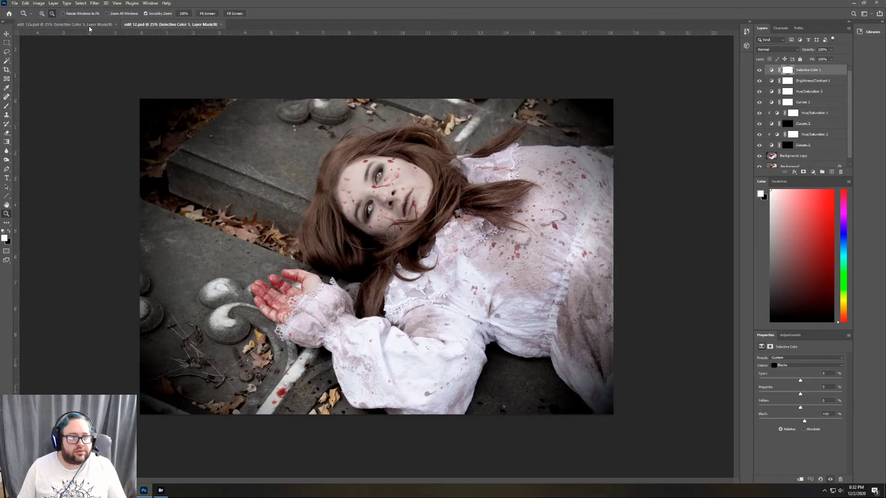
pyautogui.click(89, 27)
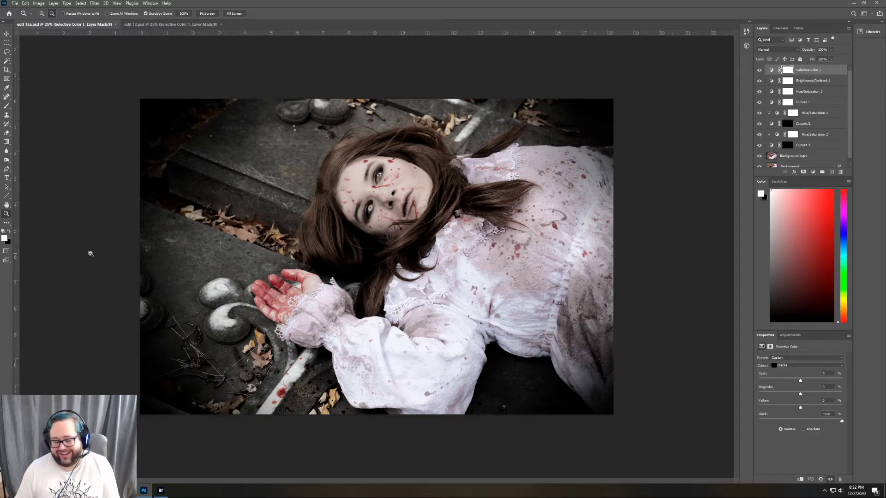
pyautogui.click(145, 25)
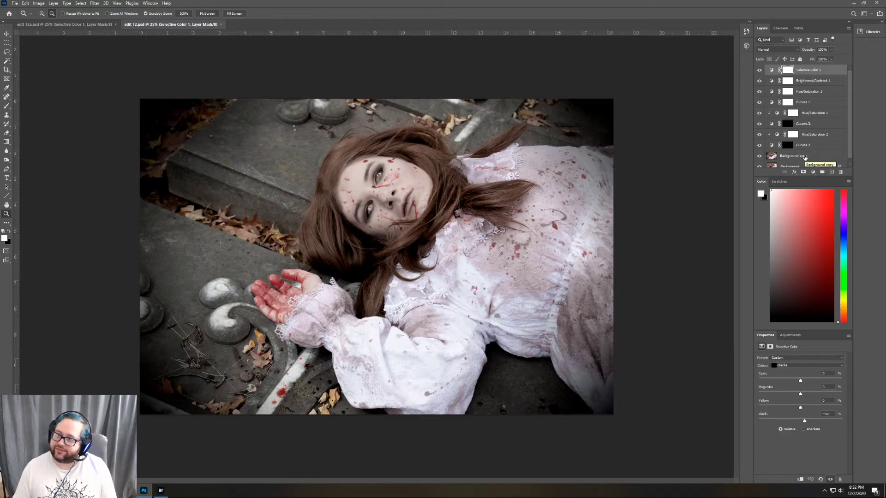
# - Try a Black & White adjustment with the Maximum Black preset on edit 12.psd, then delete that layer
pyautogui.click(794, 336)
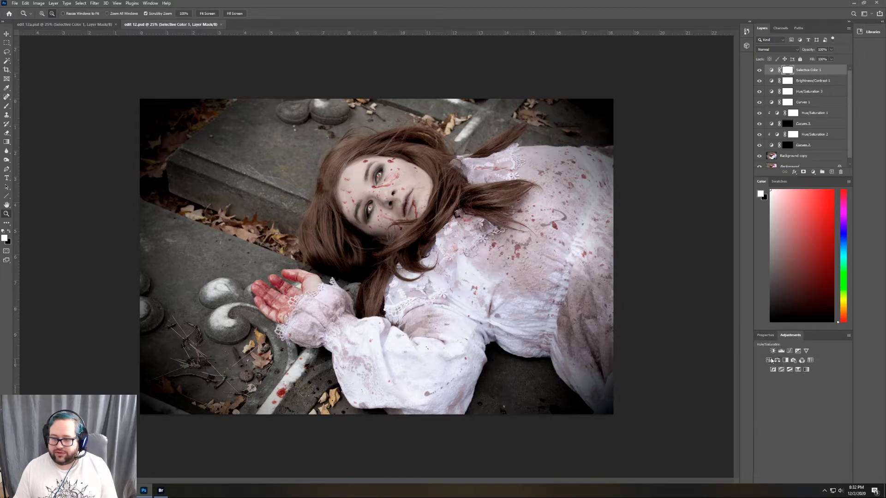
pyautogui.click(785, 360)
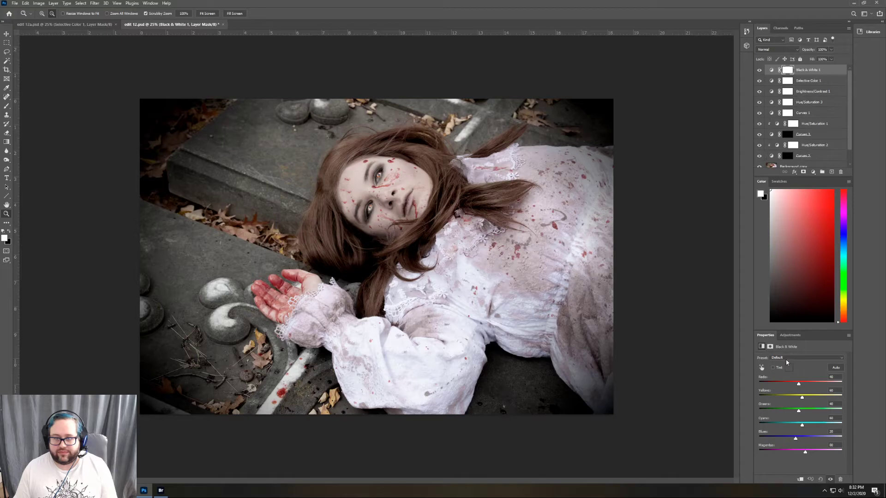
pyautogui.click(799, 358)
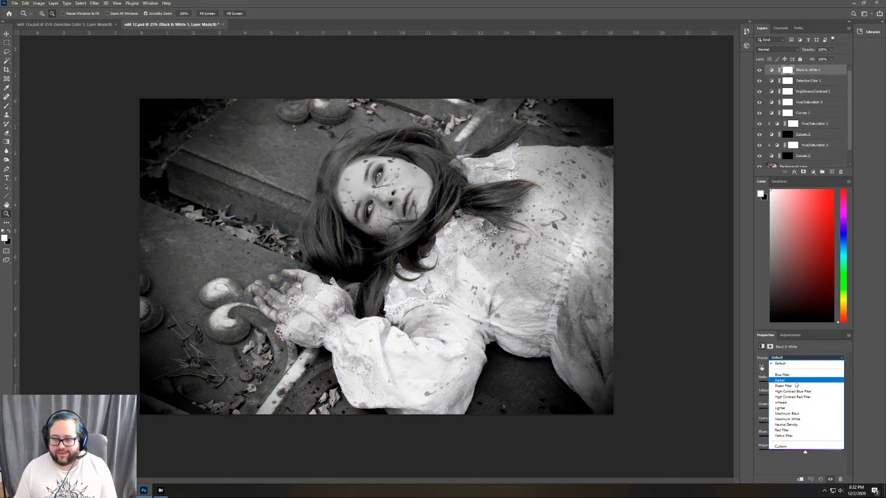
pyautogui.click(798, 413)
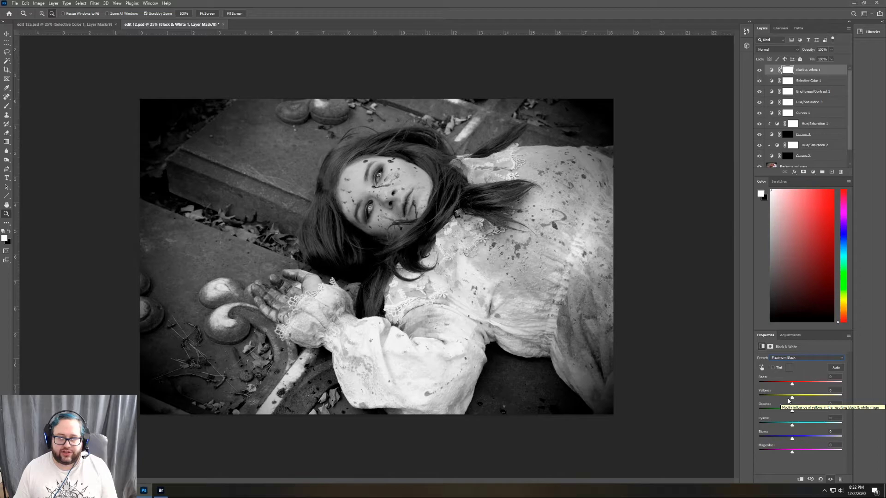
pyautogui.click(758, 70)
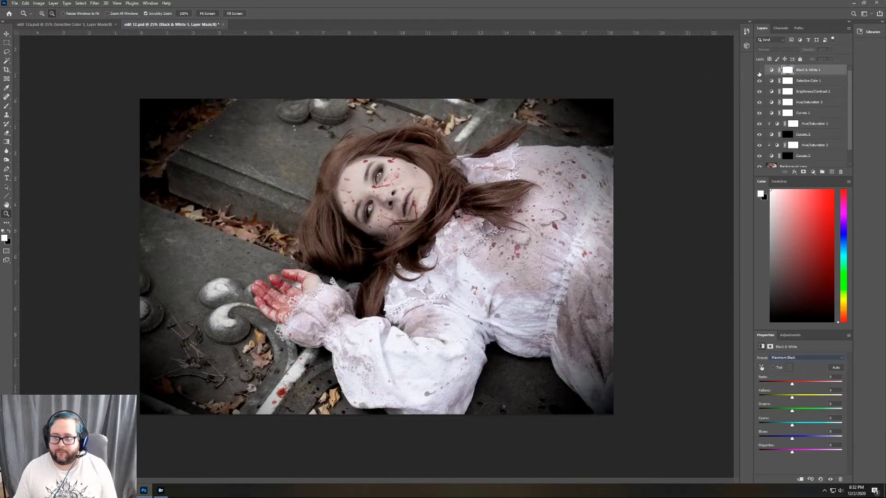
pyautogui.click(814, 83)
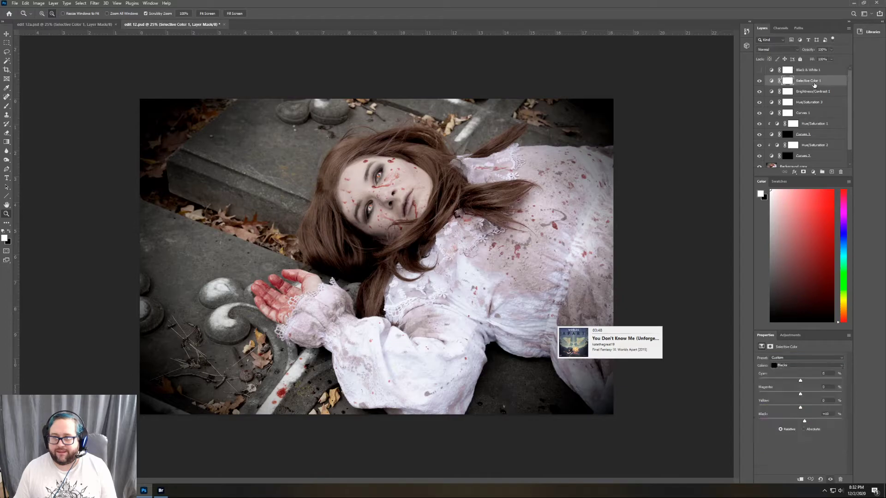
pyautogui.moveTo(831, 72); pyautogui.dragTo(844, 167)
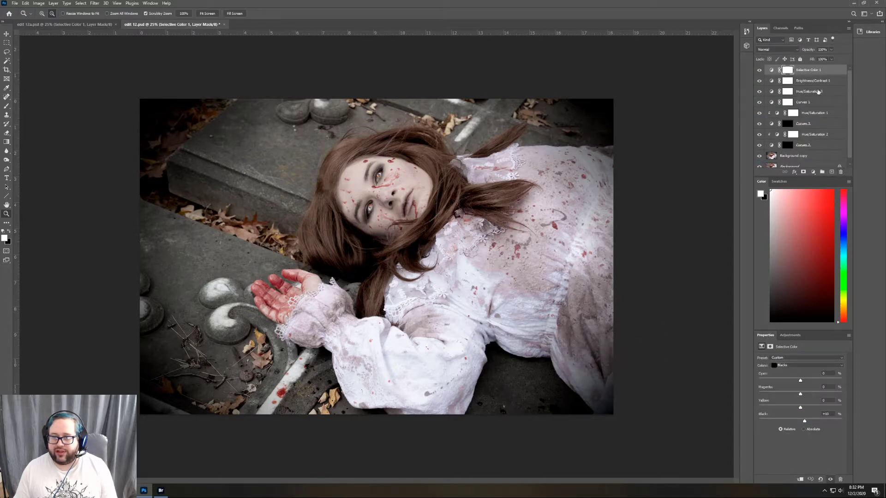
# - Try the Maximum Black preset of a Black & White adjustment on edit 12a.psd, then delete that layer
pyautogui.click(65, 24)
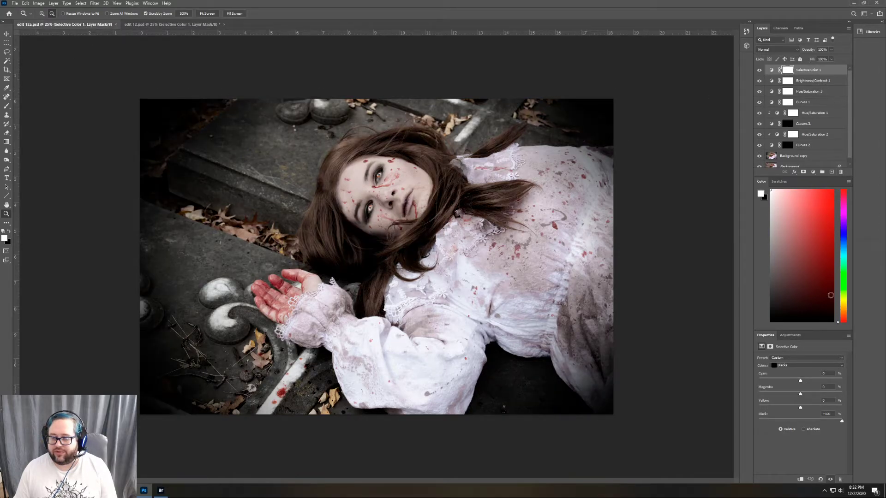
pyautogui.click(789, 335)
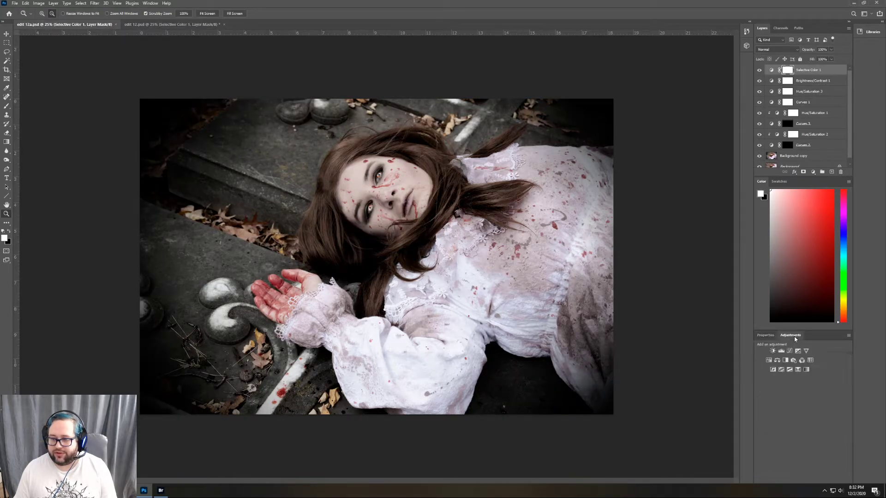
pyautogui.click(785, 360)
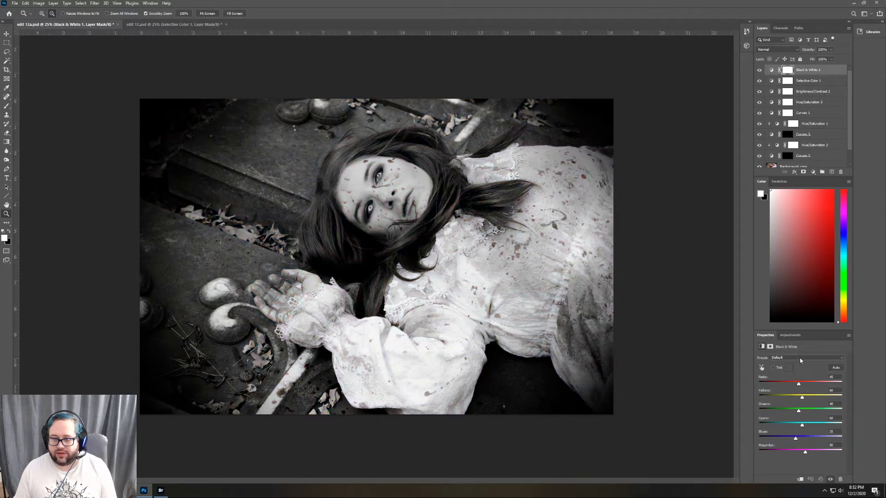
pyautogui.click(799, 358)
pyautogui.click(800, 410)
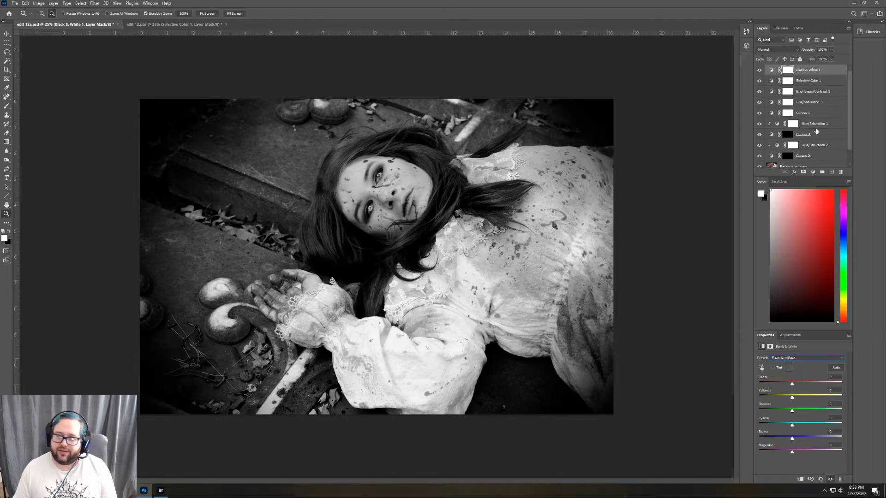
pyautogui.moveTo(812, 70); pyautogui.dragTo(841, 172)
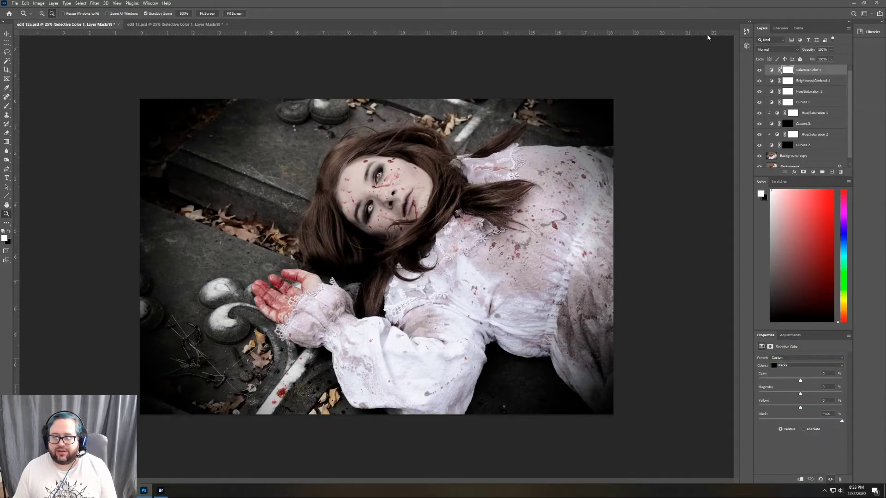
# - Merge all layers above the Background in edit 12.psd into a single layer
pyautogui.click(171, 25)
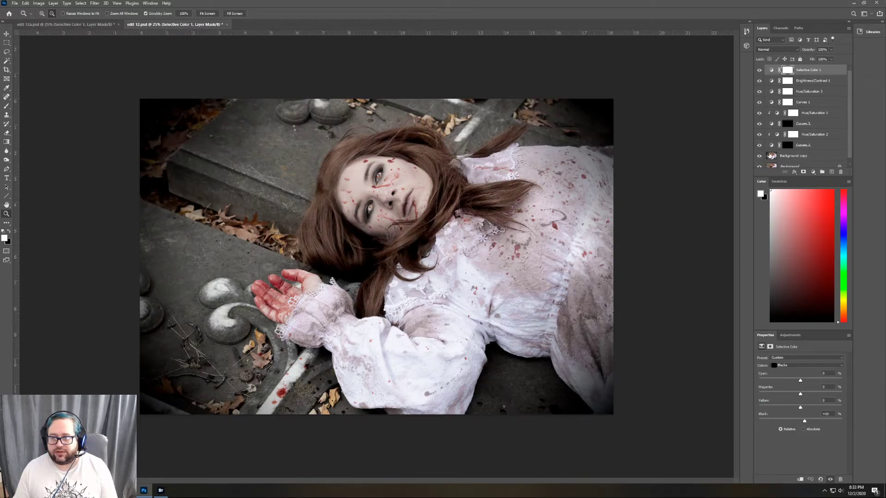
pyautogui.keyDown('shift'); pyautogui.click(768, 156); pyautogui.keyUp('shift')
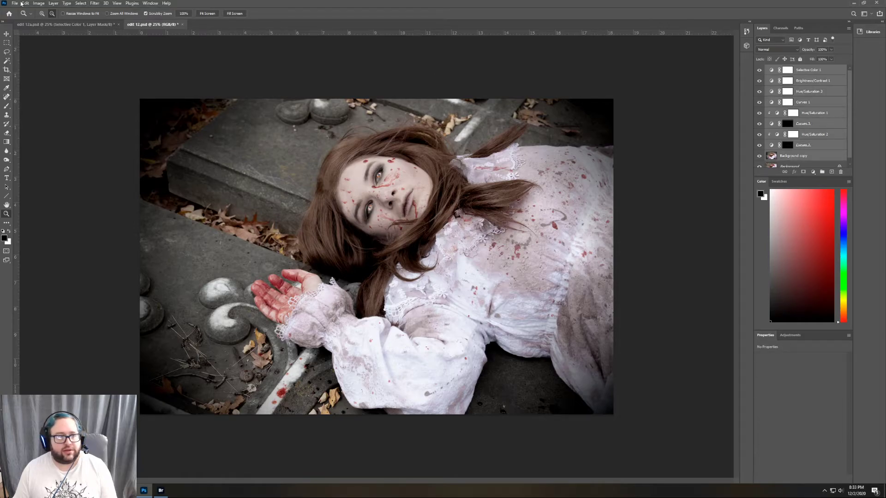
pyautogui.click(39, 3)
pyautogui.moveTo(53, 4)
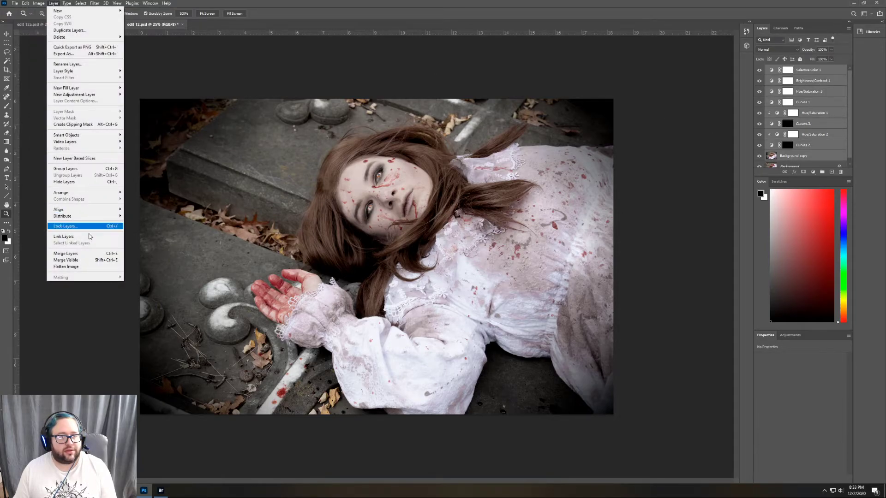
pyautogui.click(76, 253)
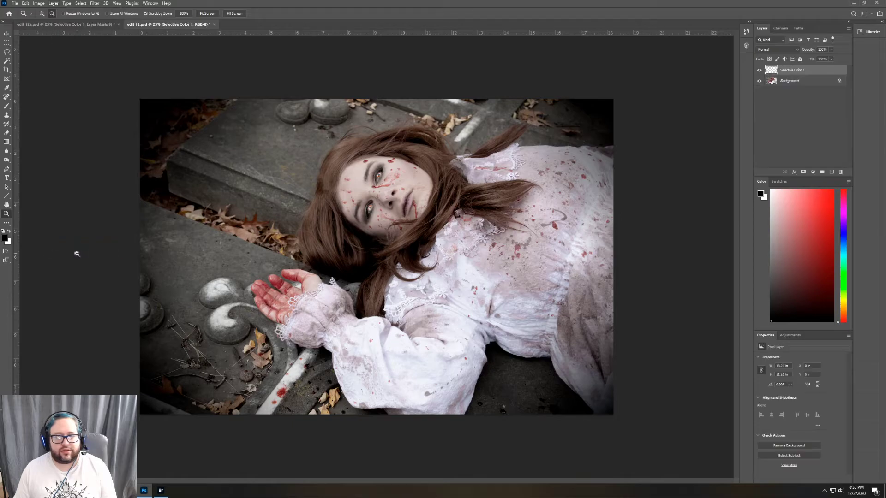
# - Apply an Unsharp Mask filter to the merged layer for a harsher, high-contrast look
pyautogui.click(94, 3)
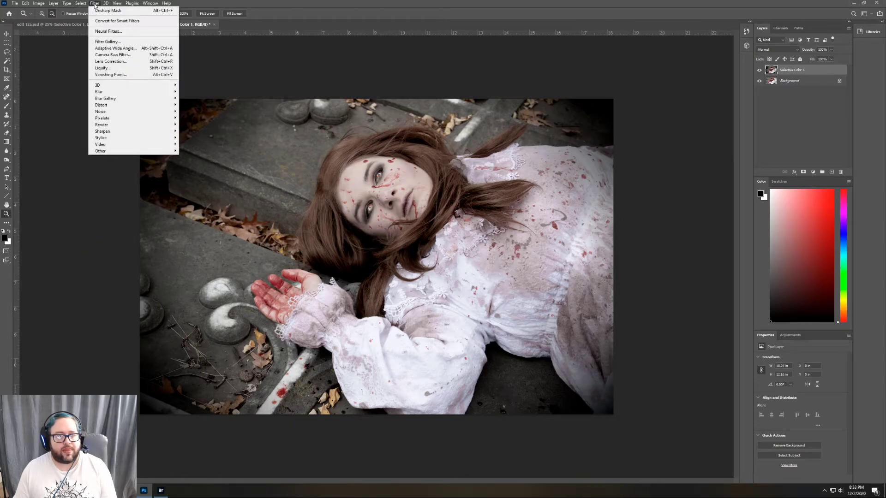
pyautogui.moveTo(166, 131)
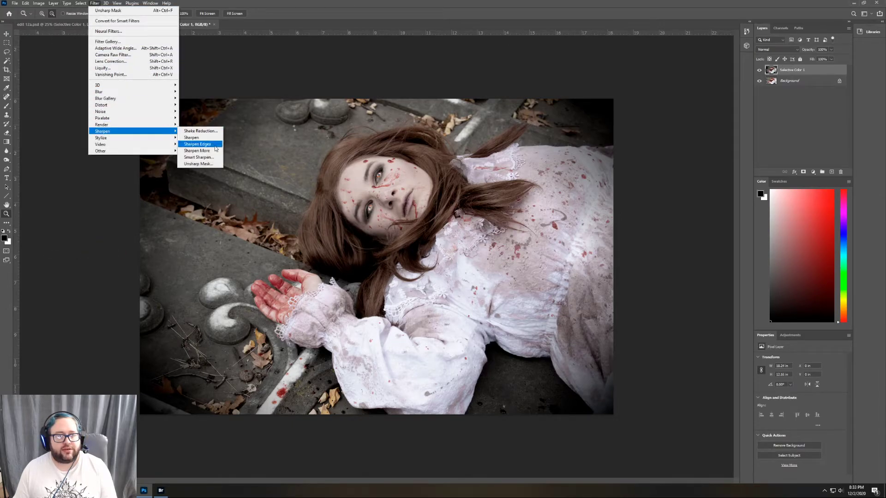
pyautogui.click(198, 165)
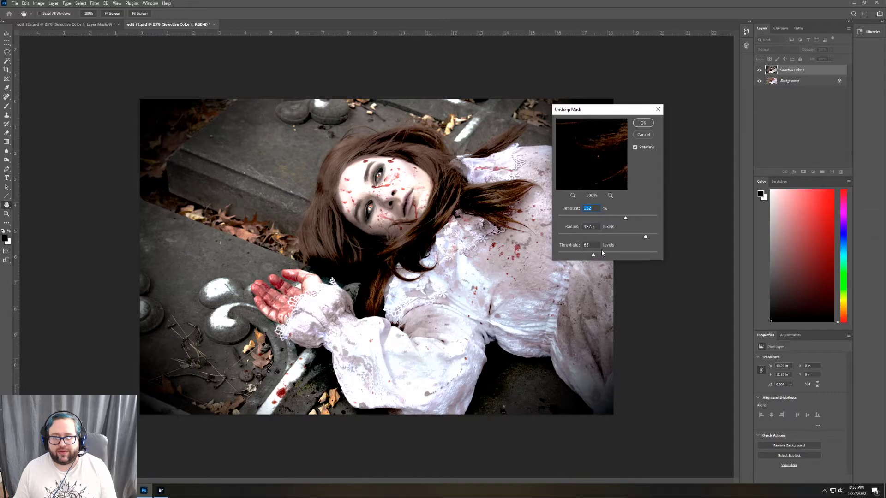
pyautogui.click(641, 122)
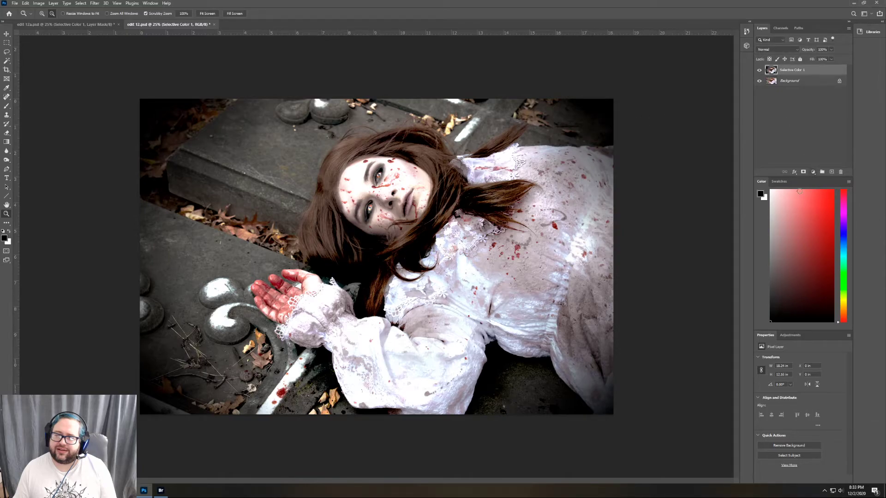
# - Add a Hue/Saturation layer and a Black & White adjustment using the Maximum Black preset, with Reds at -77 and Yellows at about 90
pyautogui.click(790, 335)
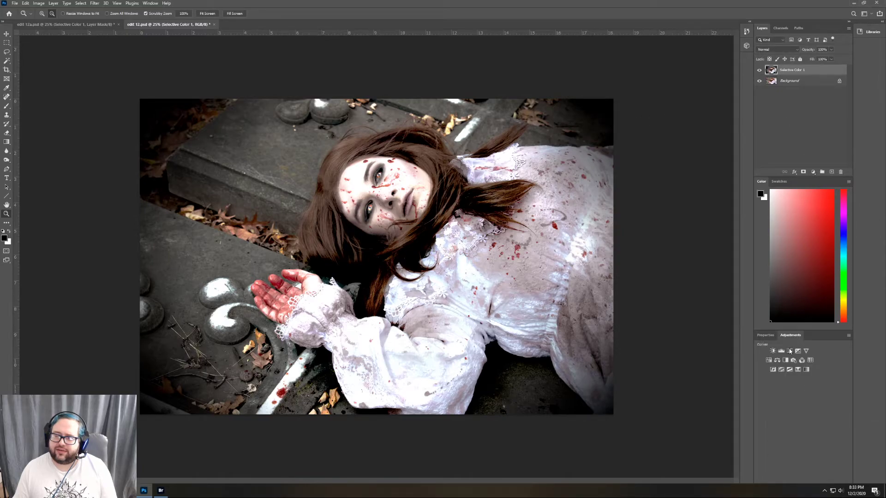
pyautogui.click(768, 360)
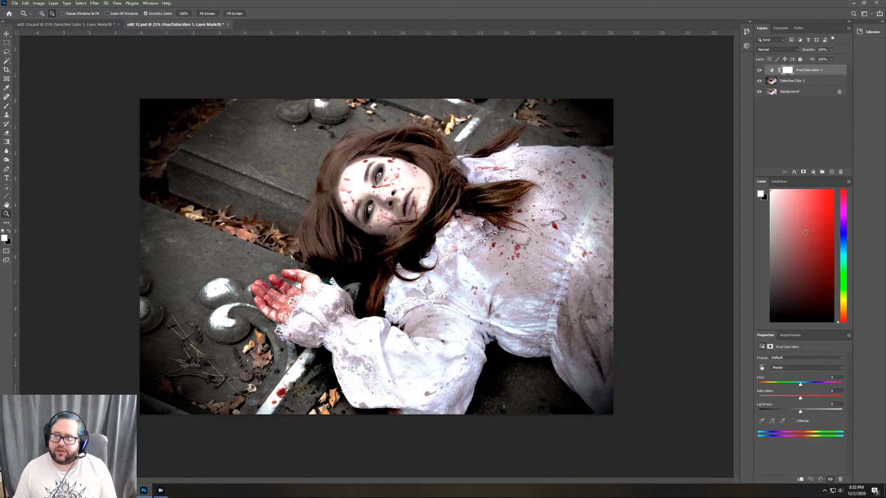
pyautogui.click(789, 334)
pyautogui.click(786, 362)
pyautogui.click(802, 359)
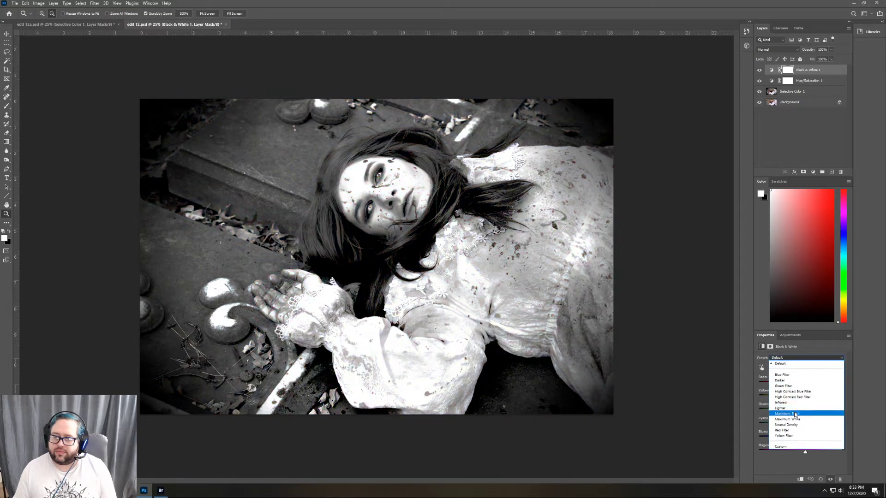
pyautogui.click(796, 413)
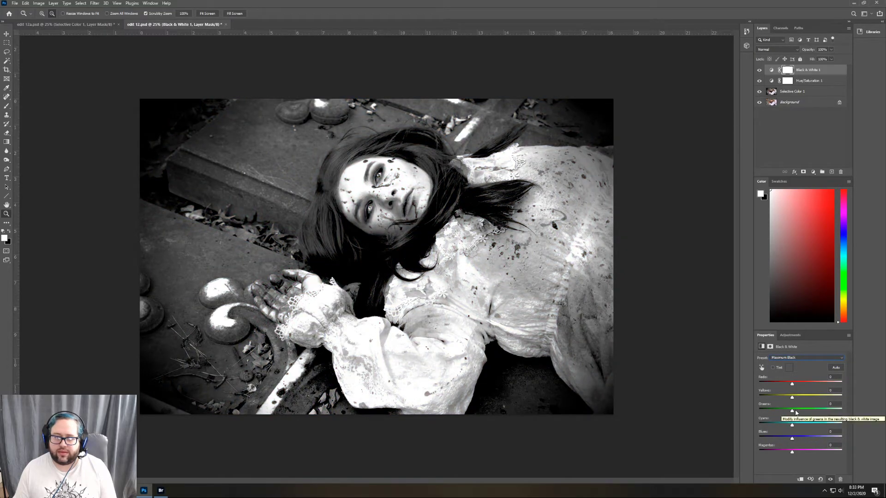
pyautogui.moveTo(791, 383)
pyautogui.mouseDown()
pyautogui.moveTo(738, 378)
pyautogui.moveTo(779, 383)
pyautogui.mouseUp()
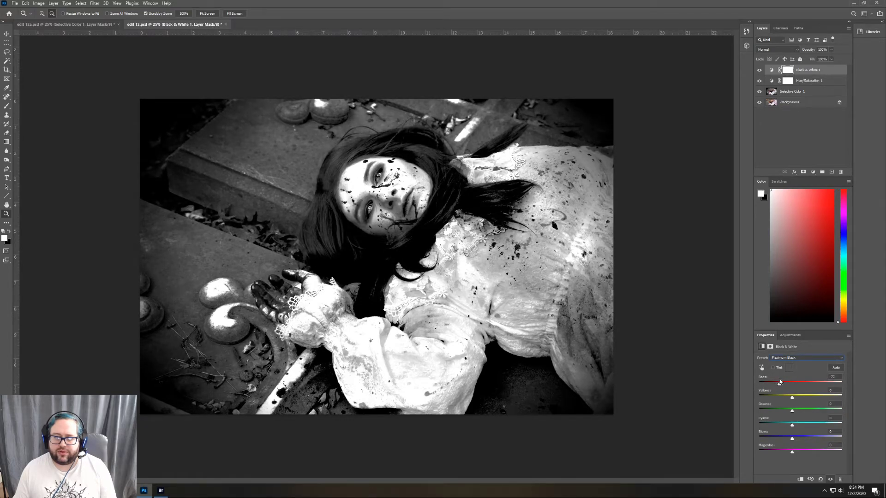
pyautogui.moveTo(791, 398); pyautogui.dragTo(807, 397)
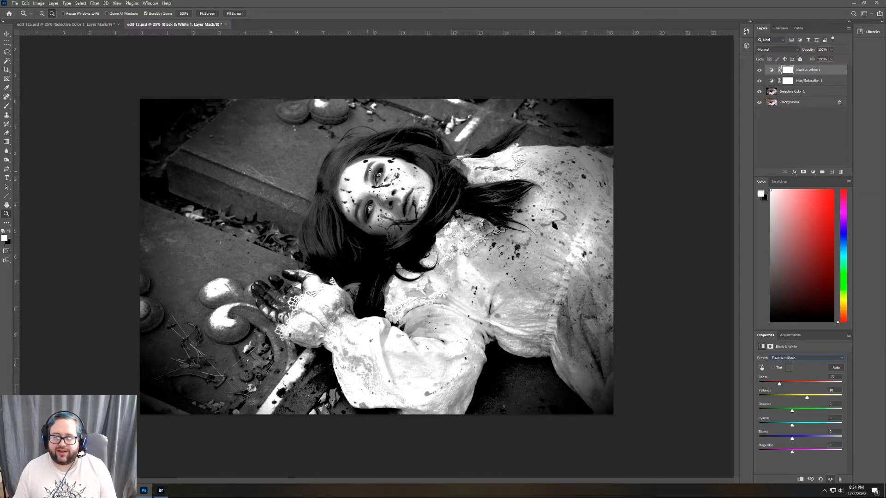
# - Save a copy of the black-and-white version of edit 12 in the JPEG folder
pyautogui.click(15, 4)
pyautogui.click(38, 88)
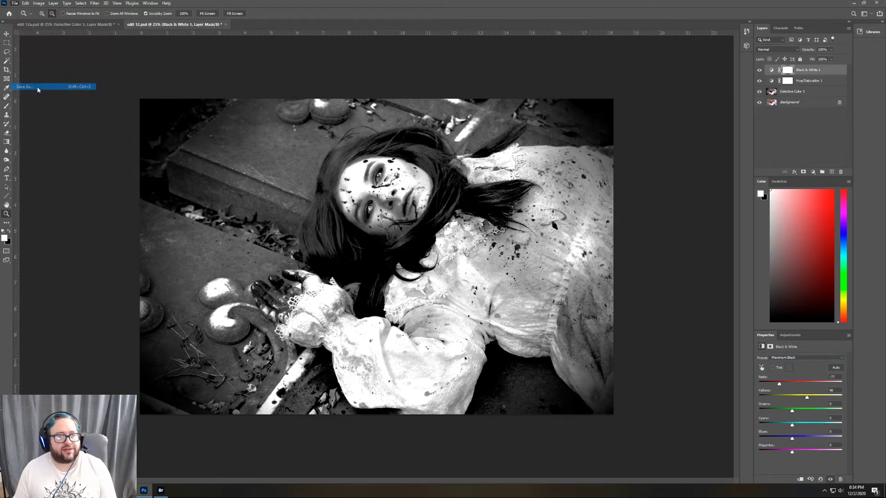
pyautogui.click(108, 213)
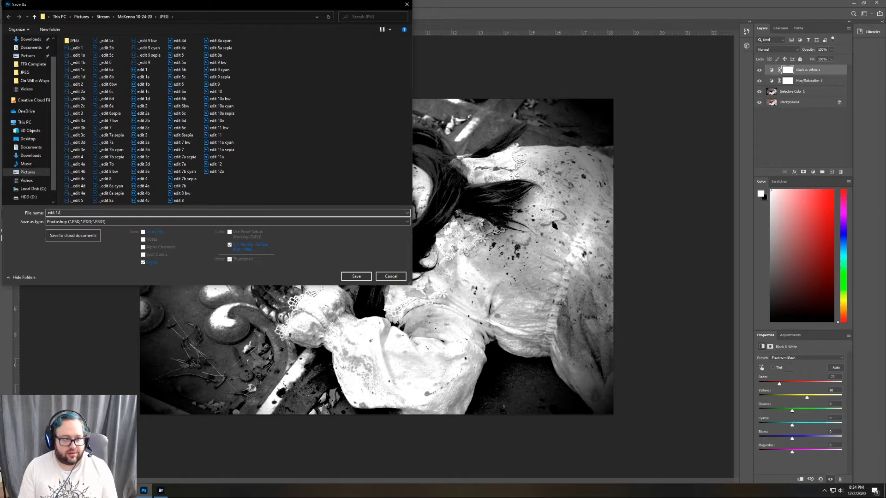
pyautogui.press('Return')
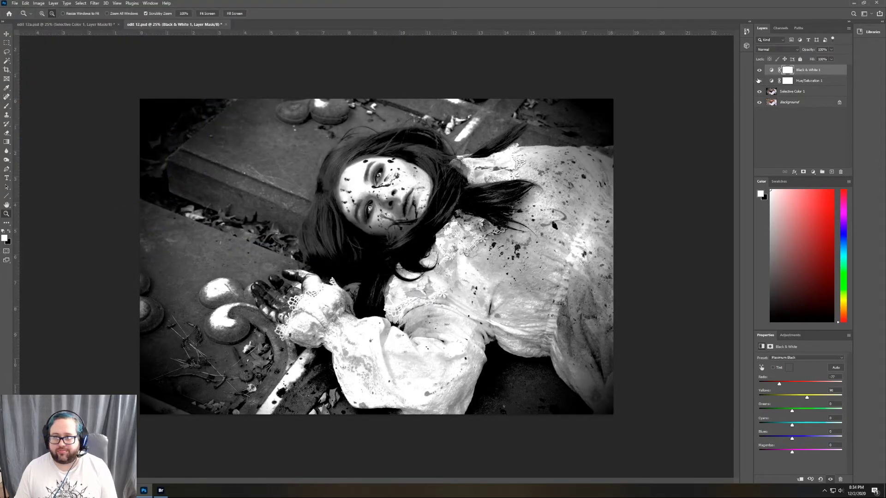
# - Hide the Black & White adjustment layer to bring back the sharpened color version
pyautogui.click(759, 70)
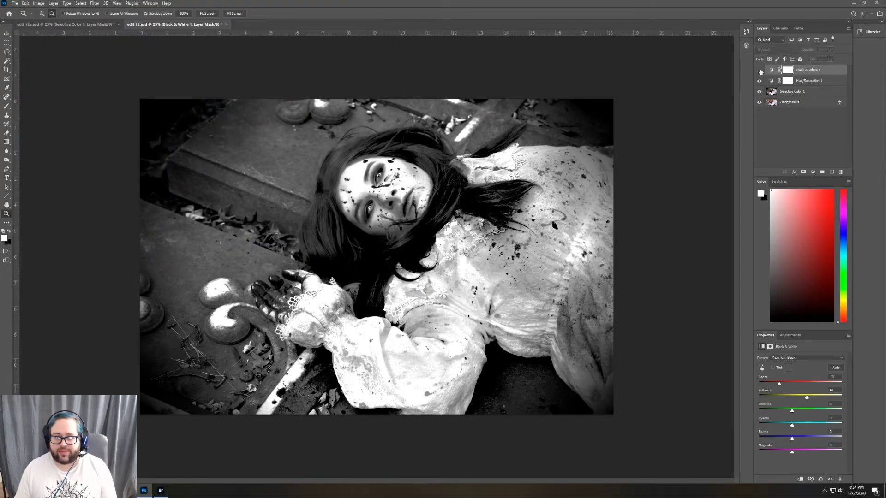
pyautogui.click(14, 4)
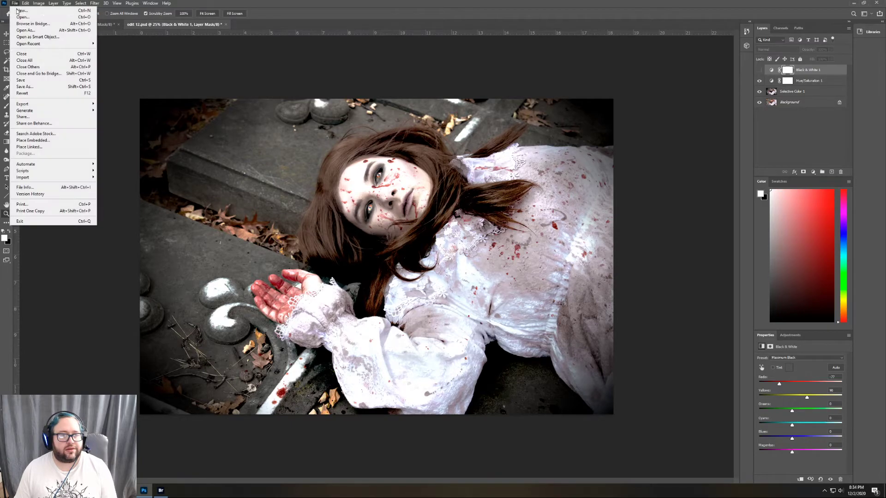
# - Save a copy of the colour edit as a Photoshop file named edit 12b
pyautogui.click(28, 89)
pyautogui.press('End')
pyautogui.write('b')
pyautogui.press('Return')
pyautogui.press('Return')
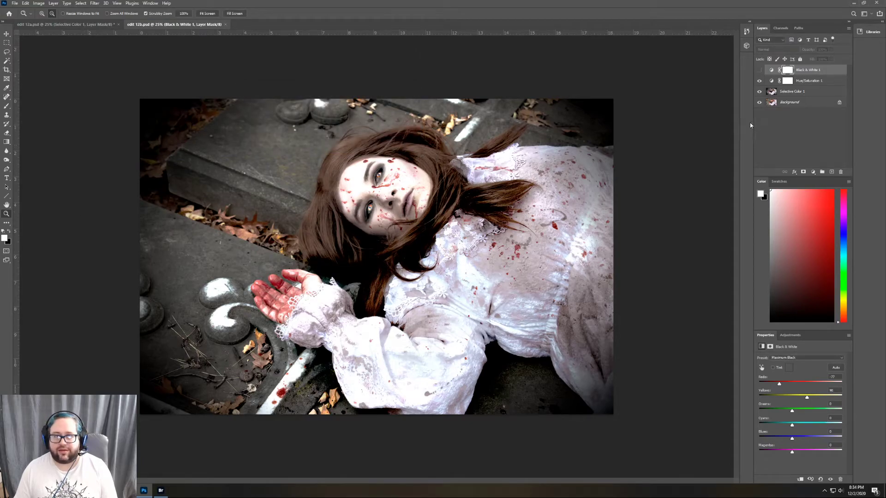
# - Show the Black & White 1 adjustment layer and save the document as edit 12b bw
pyautogui.click(759, 71)
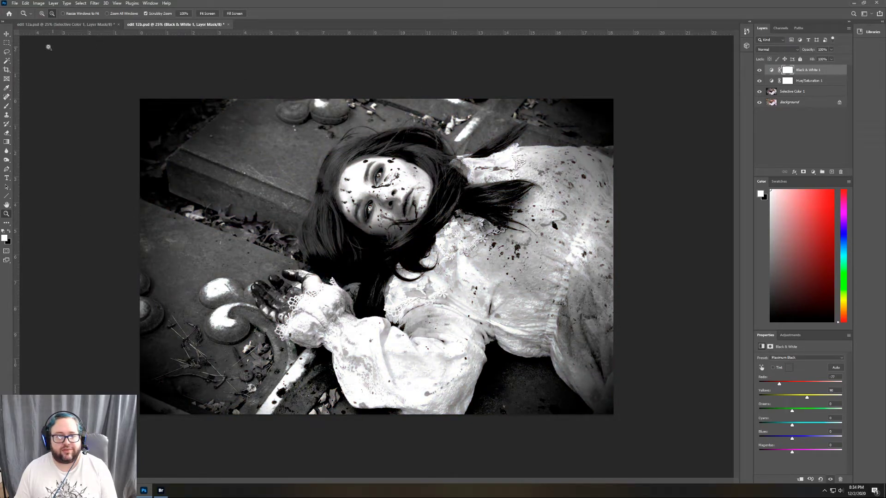
pyautogui.click(15, 5)
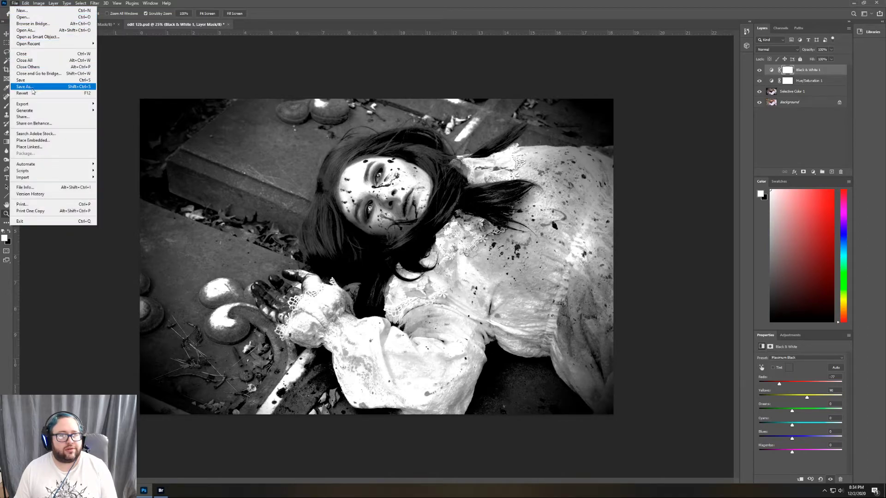
pyautogui.click(155, 156)
pyautogui.hotkey('ctrl', 'shift', 's')
pyautogui.press('End')
pyautogui.write('bw')
pyautogui.press('Return')
pyautogui.press('Return')
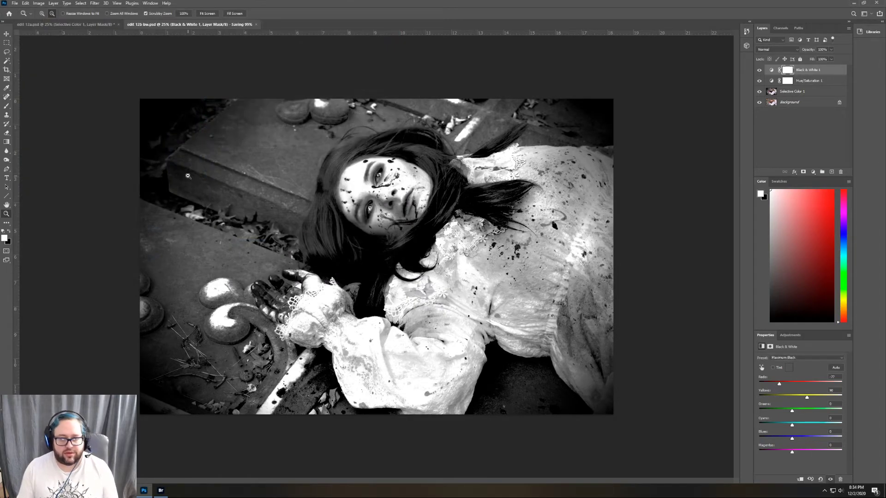
# - In edit 12b bw, hide the Black & White 1 layer and apply the Sepia preset to the Hue/Saturation 1 layer
pyautogui.click(71, 27)
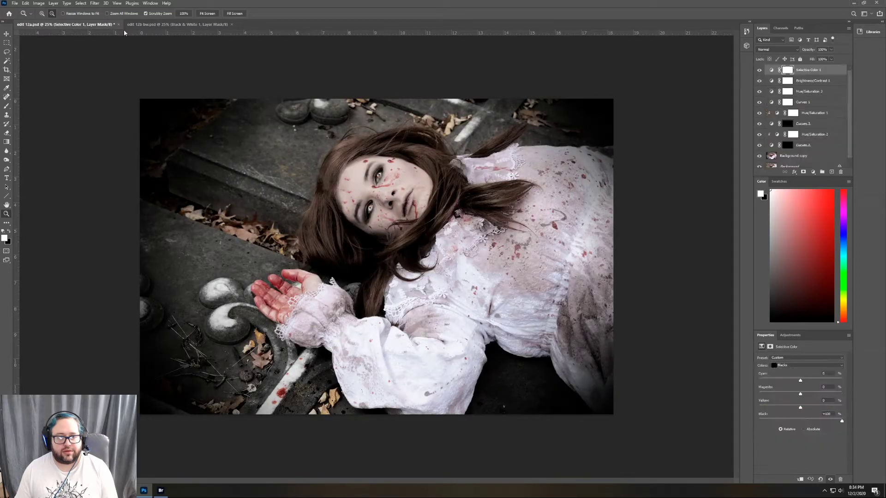
pyautogui.click(142, 25)
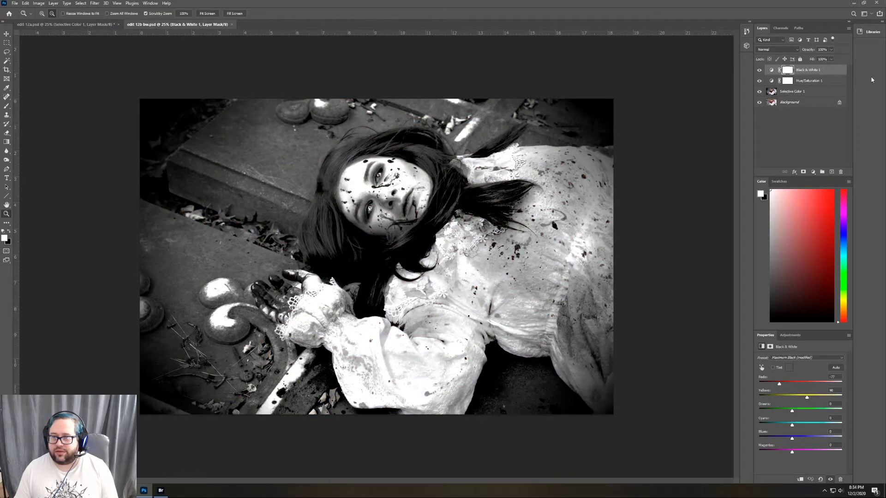
pyautogui.click(760, 70)
pyautogui.click(832, 82)
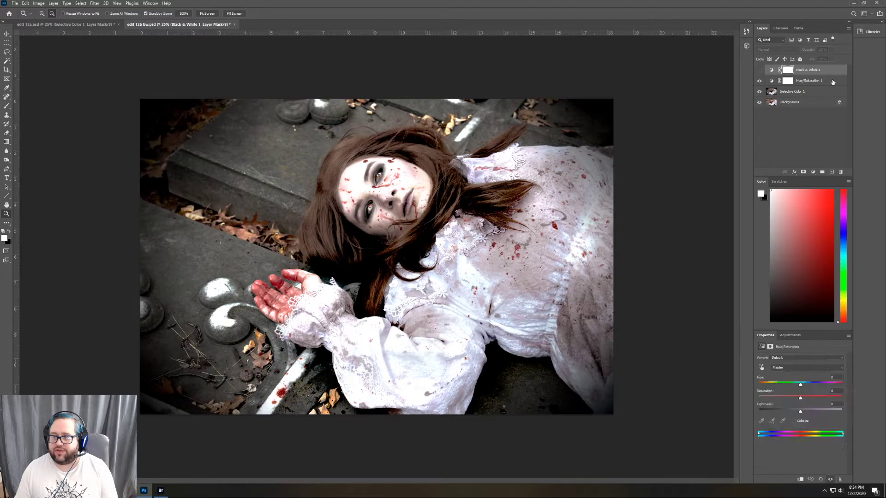
pyautogui.click(802, 371)
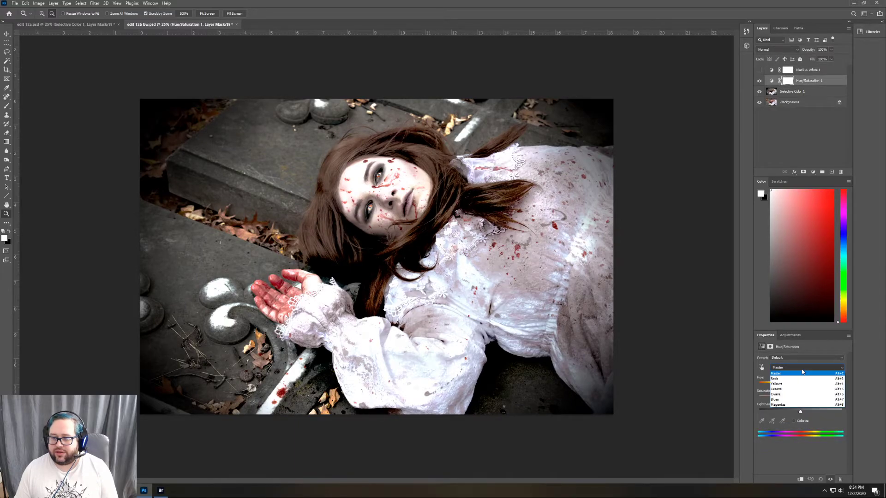
pyautogui.click(791, 358)
pyautogui.click(791, 358)
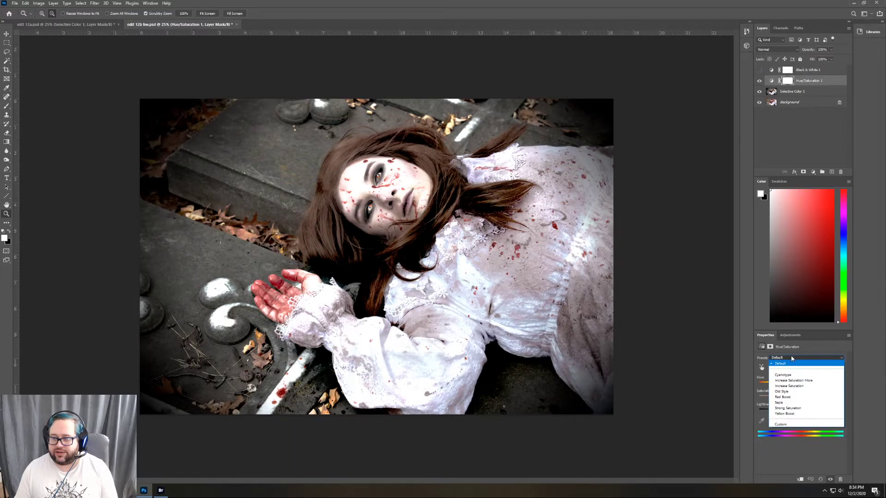
pyautogui.click(784, 402)
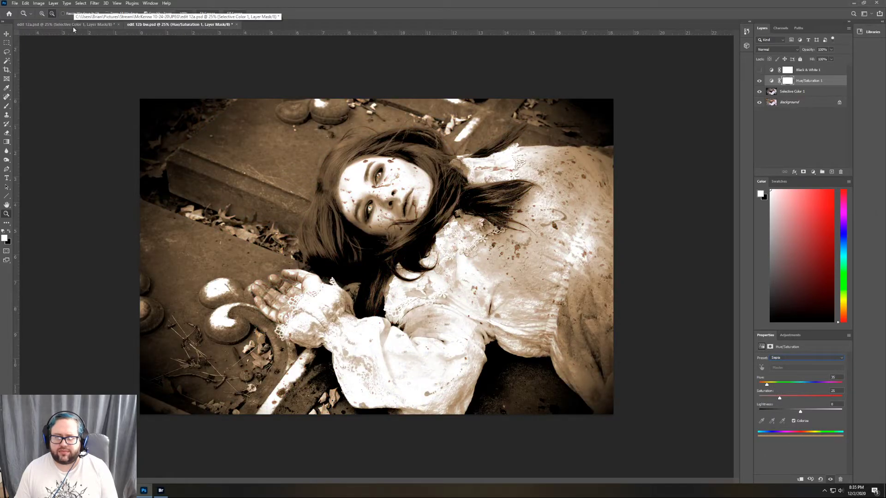
# - In edit 12a, add a Hue/Saturation adjustment layer above all other layers and apply its Sepia preset
pyautogui.click(51, 24)
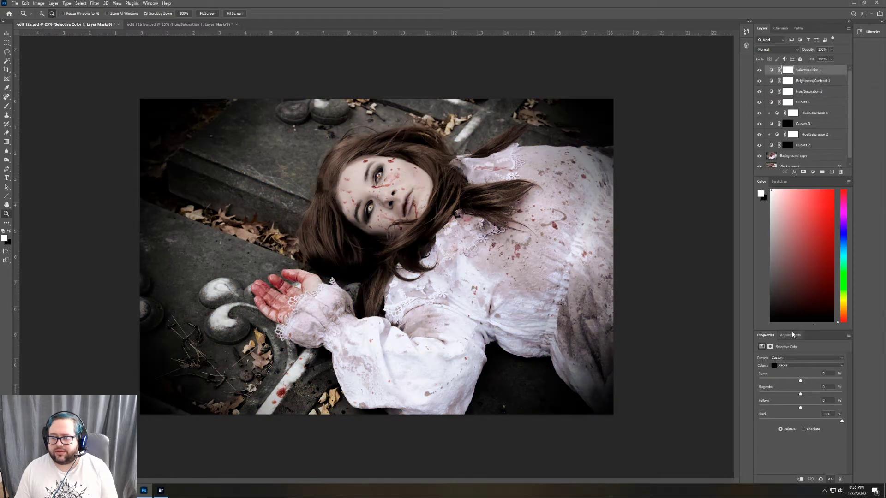
pyautogui.click(791, 335)
pyautogui.click(768, 360)
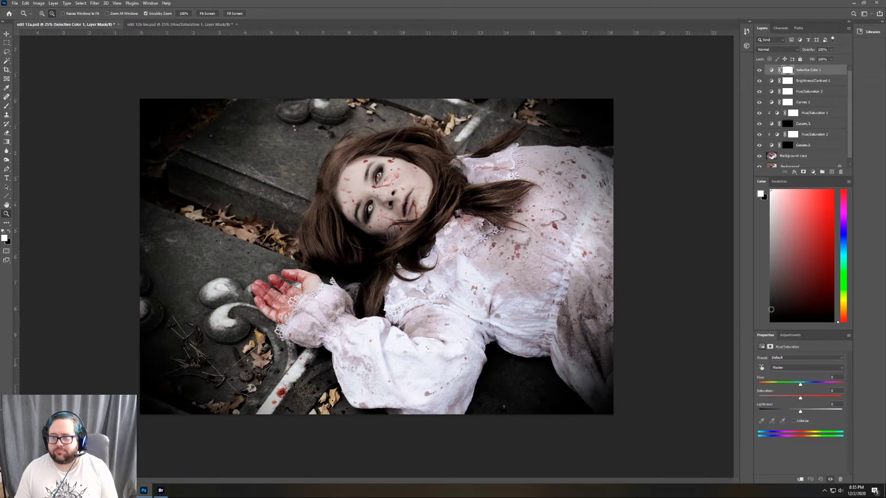
pyautogui.click(792, 367)
pyautogui.click(790, 358)
pyautogui.click(789, 358)
pyautogui.click(786, 399)
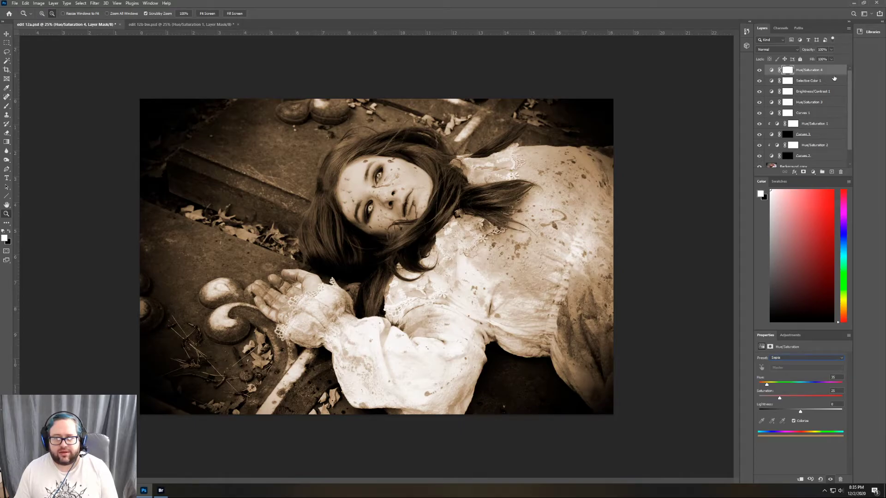
# - Save the sepia version as a Photoshop file named edit 12a sepia
pyautogui.click(15, 4)
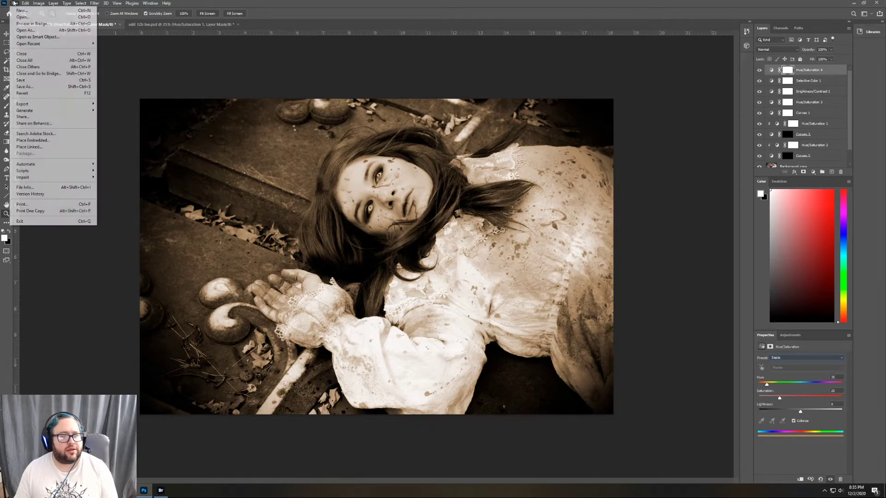
pyautogui.click(40, 86)
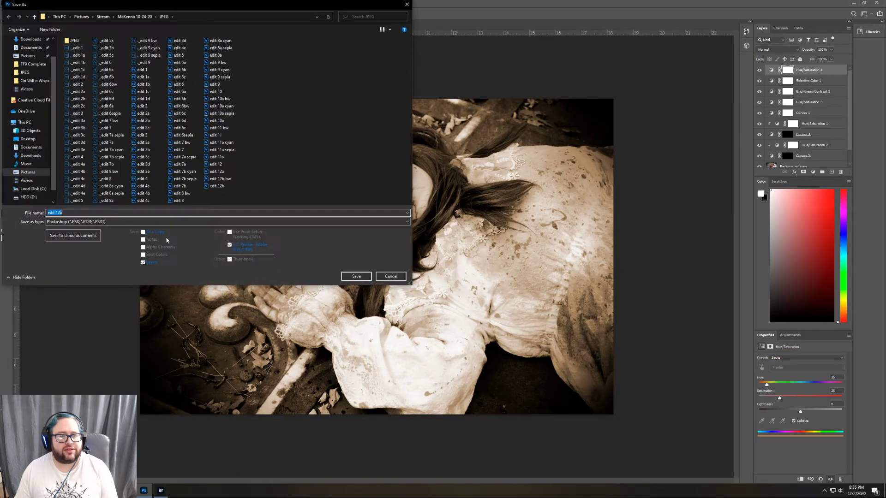
pyautogui.click(105, 214)
pyautogui.write('sepia')
pyautogui.press('Return')
pyautogui.press('Return')
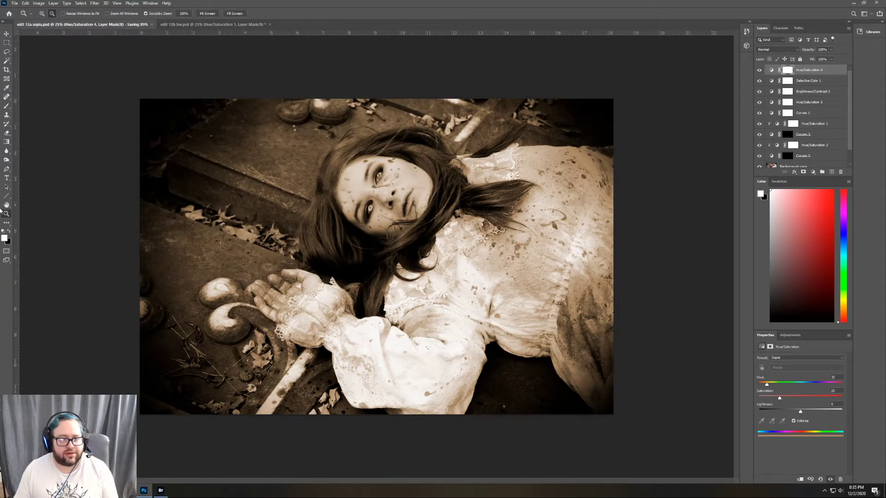
# - Switch the top Hue/Saturation layer to the Cyanotype preset and save the document as edit 12a cyan
pyautogui.click(807, 360)
pyautogui.click(783, 375)
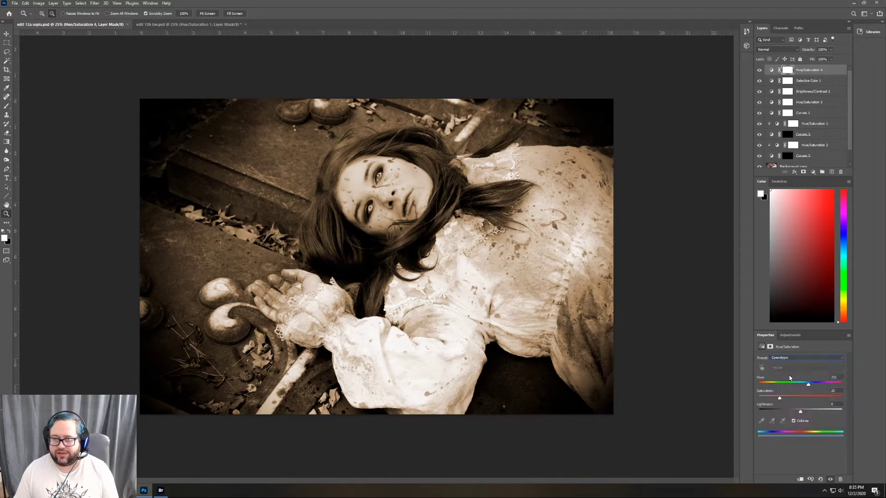
pyautogui.click(15, 3)
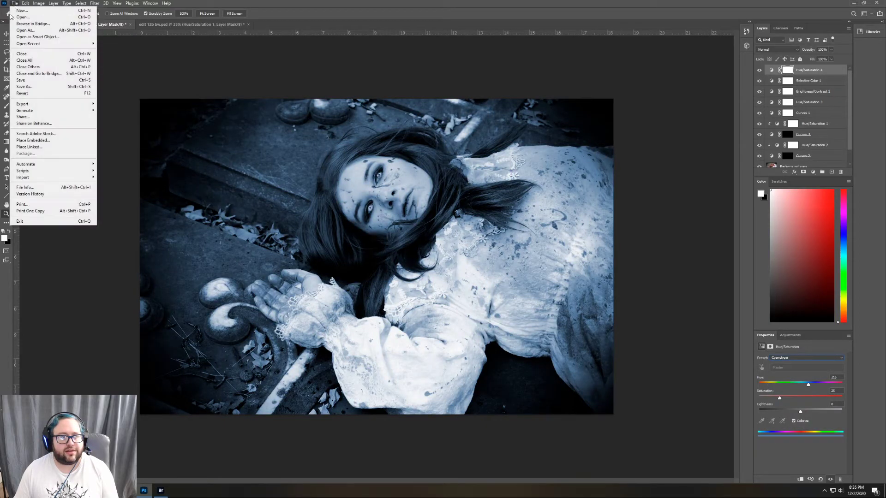
pyautogui.click(24, 86)
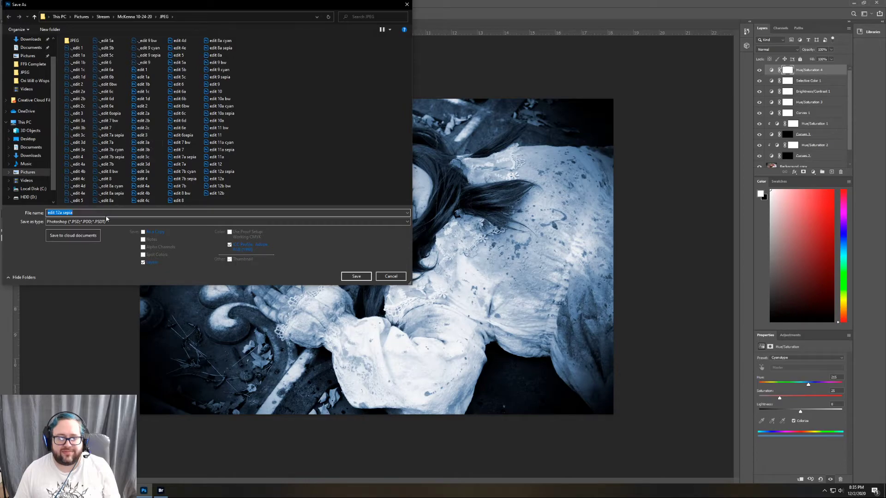
pyautogui.doubleClick(67, 213)
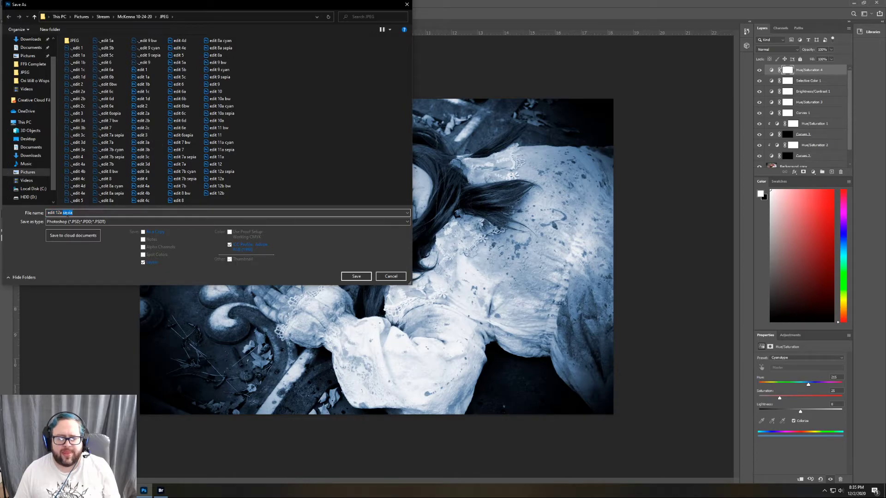
pyautogui.write('cyan')
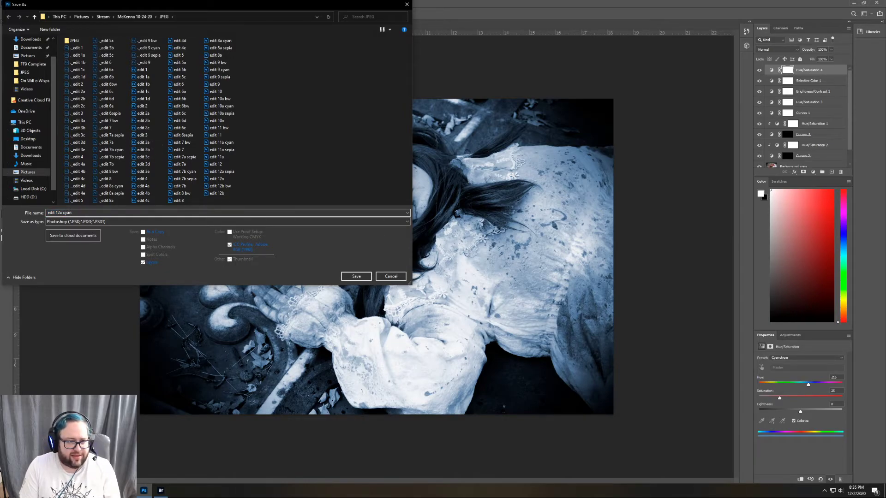
pyautogui.press('Return')
pyautogui.press('Return')
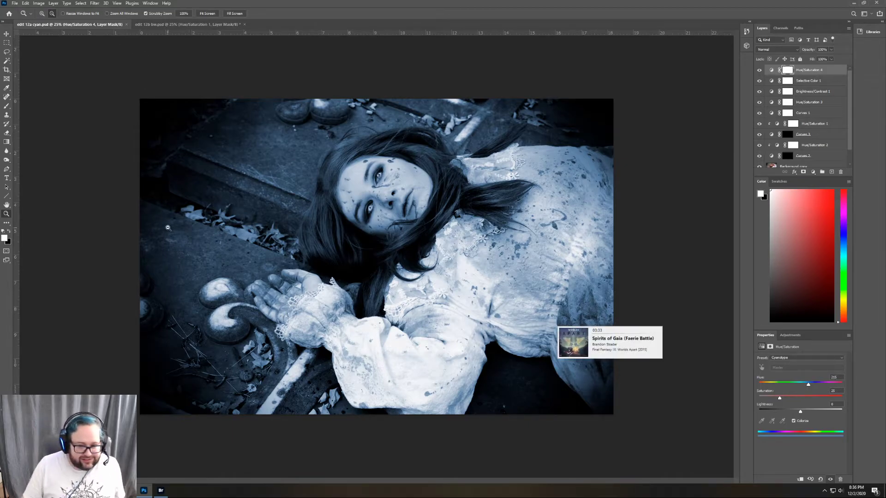
# - Switch to Adobe Bridge, browse the gravestone scans in the Stream > Cemetery folder, and open img051.tif in Photoshop
pyautogui.click(161, 491)
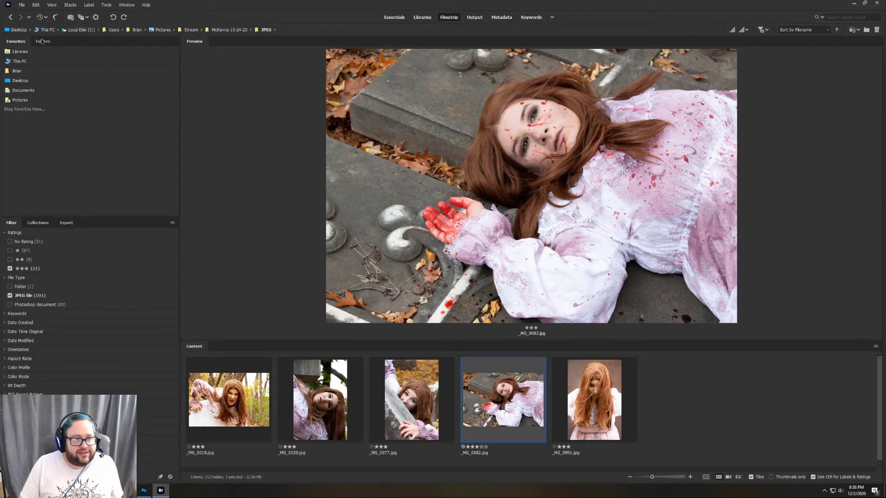
pyautogui.click(191, 29)
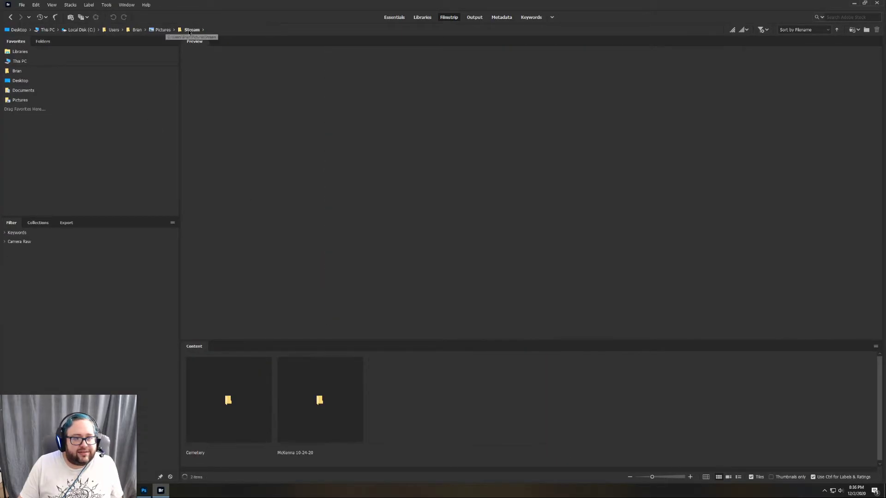
pyautogui.doubleClick(222, 408)
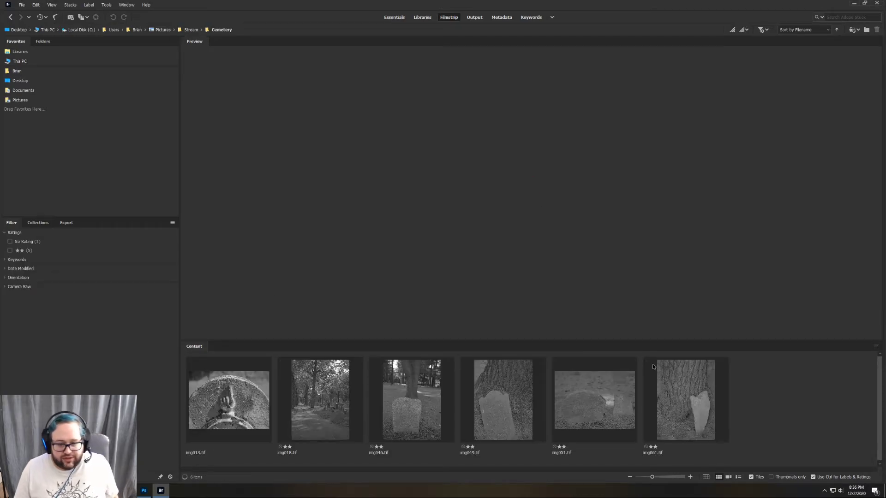
pyautogui.click(691, 395)
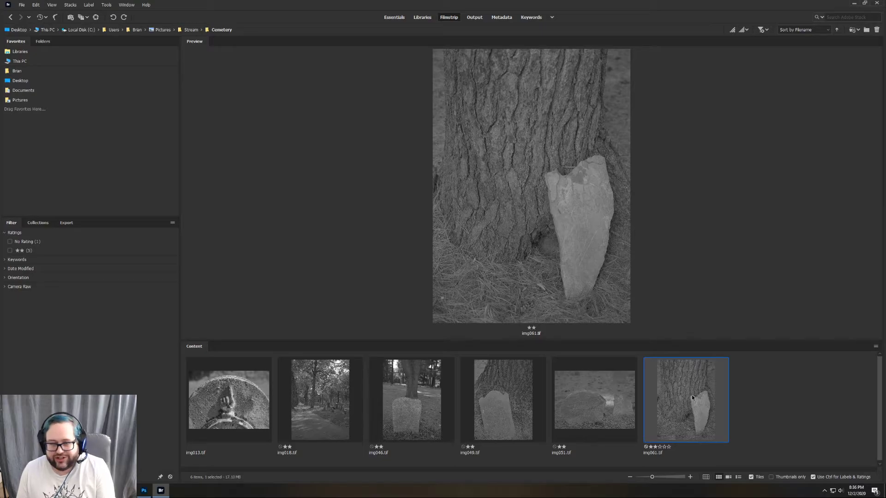
pyautogui.press('Left')
pyautogui.press('Left')
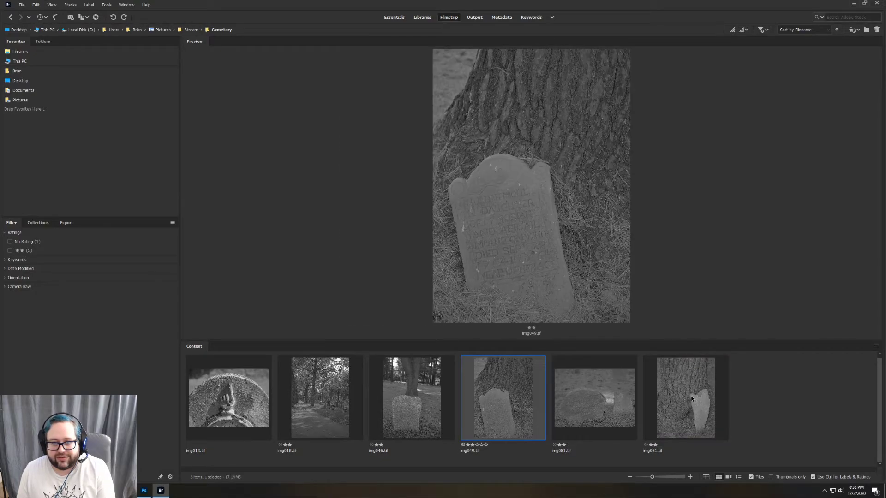
pyautogui.press('Right')
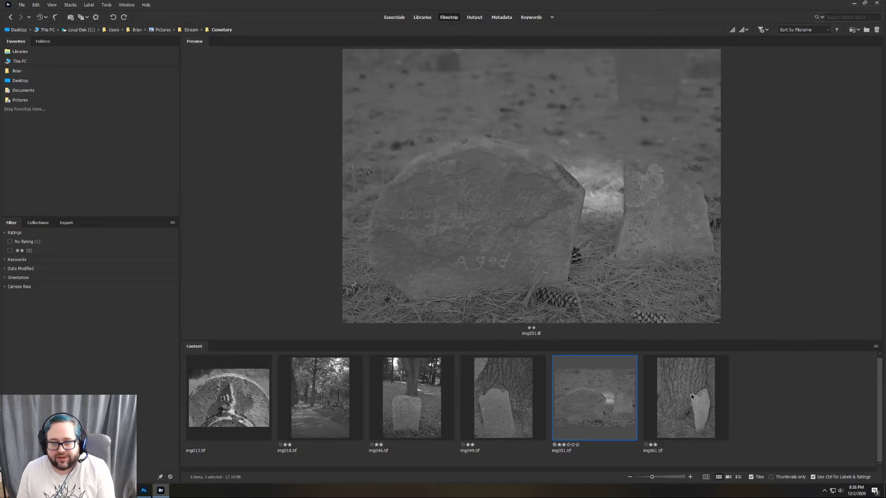
pyautogui.doubleClick(619, 390)
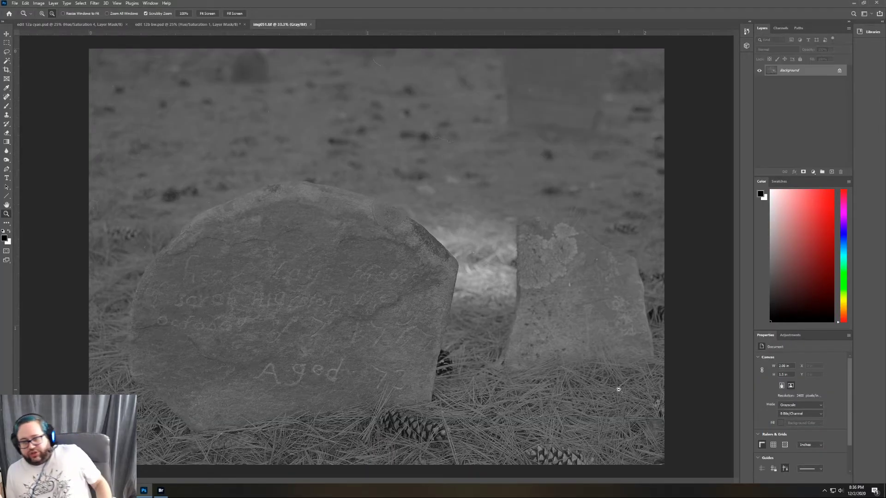
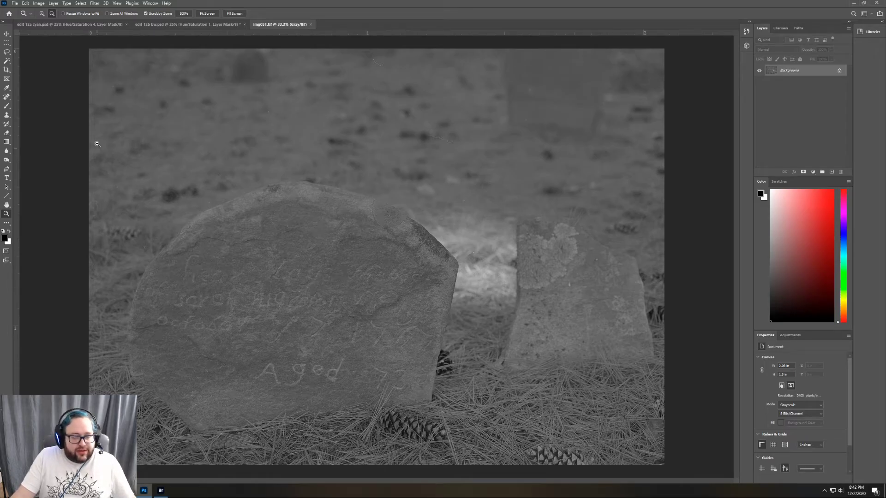
# - Duplicate the Background layer as Background copy and add a Curves adjustment layer above it
pyautogui.rightClick(804, 73)
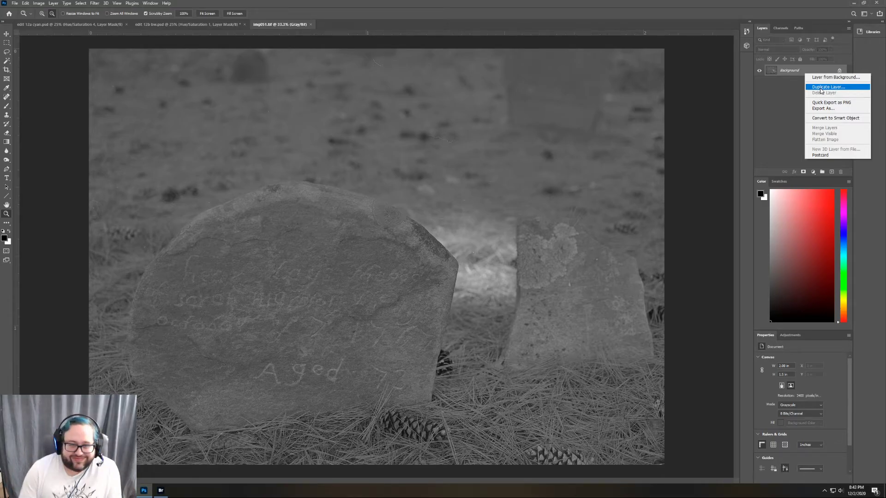
pyautogui.click(821, 88)
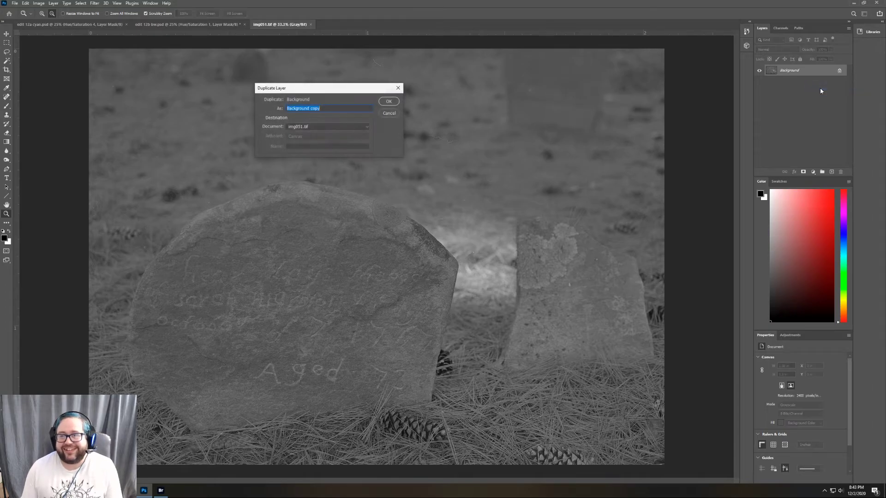
pyautogui.click(387, 101)
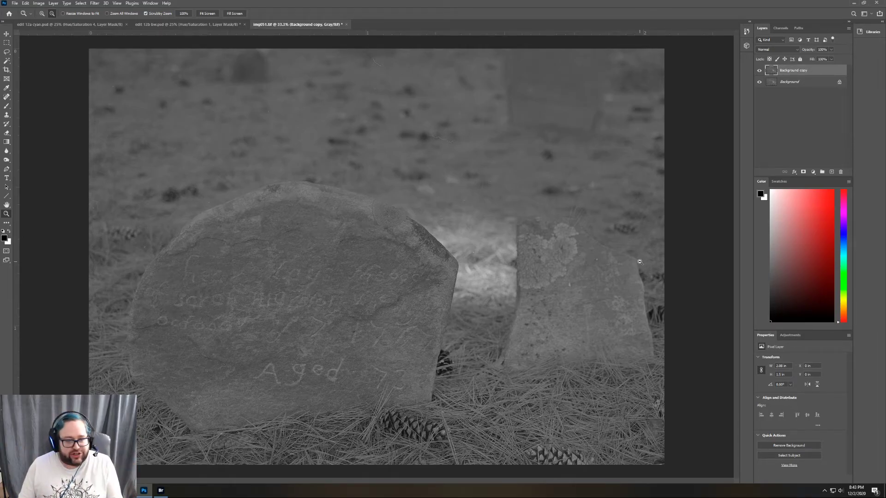
pyautogui.click(789, 336)
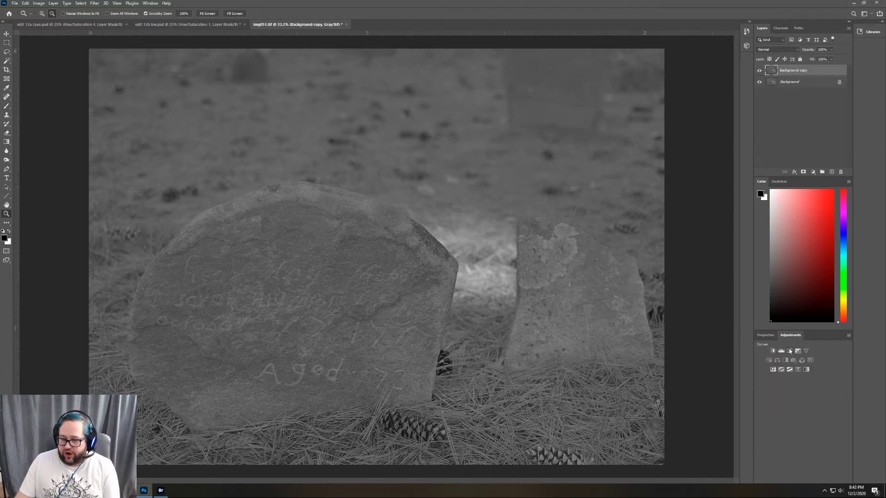
pyautogui.click(790, 351)
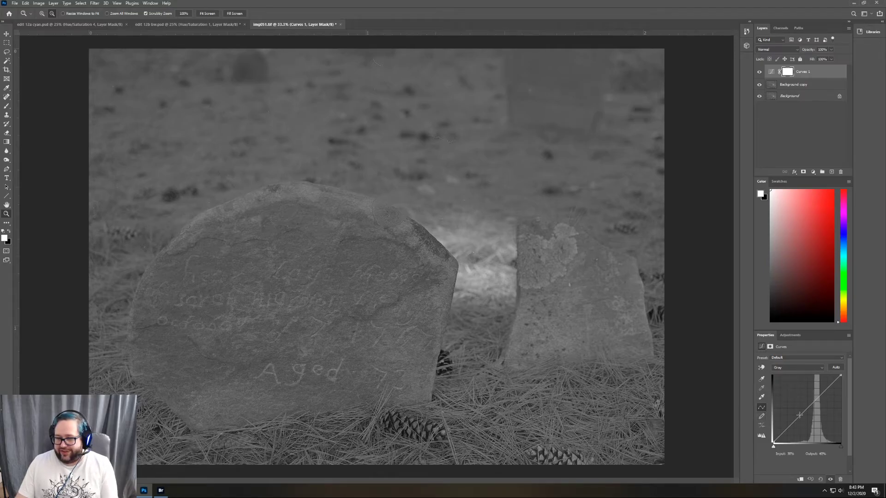
pyautogui.scroll(-1, 798, 415)
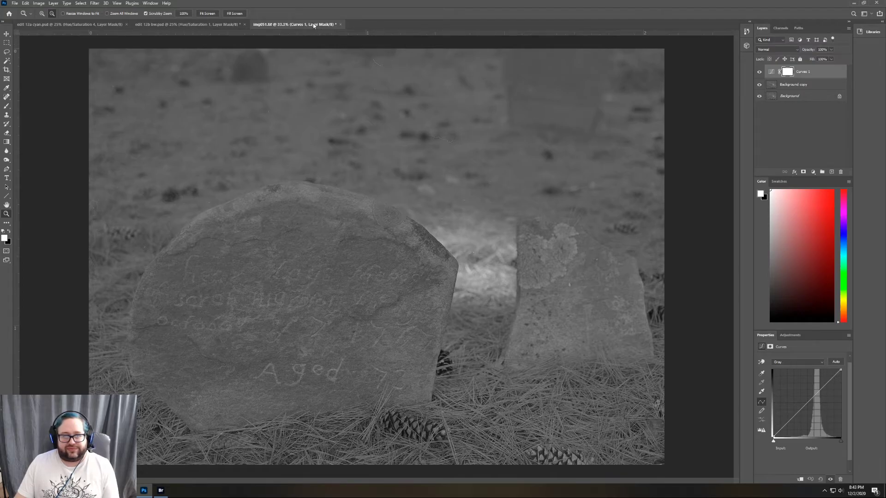
pyautogui.rightClick(270, 27)
pyautogui.click(94, 4)
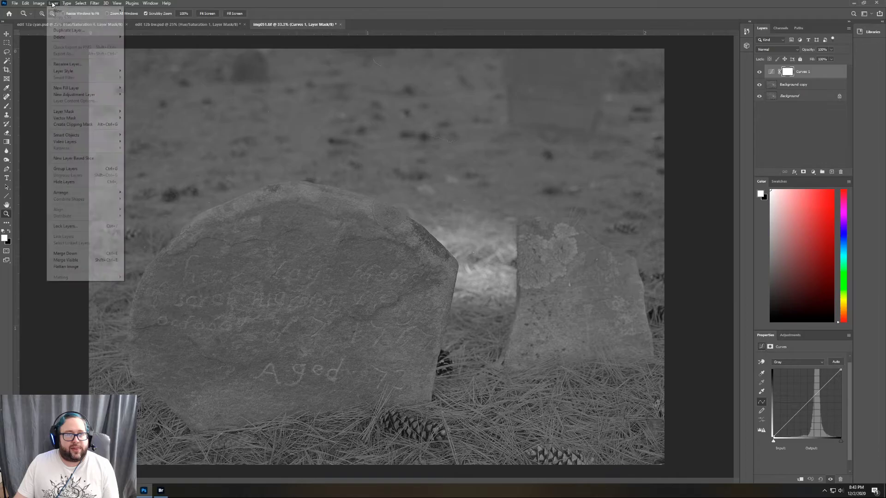
pyautogui.moveTo(39, 3)
pyautogui.moveTo(71, 12)
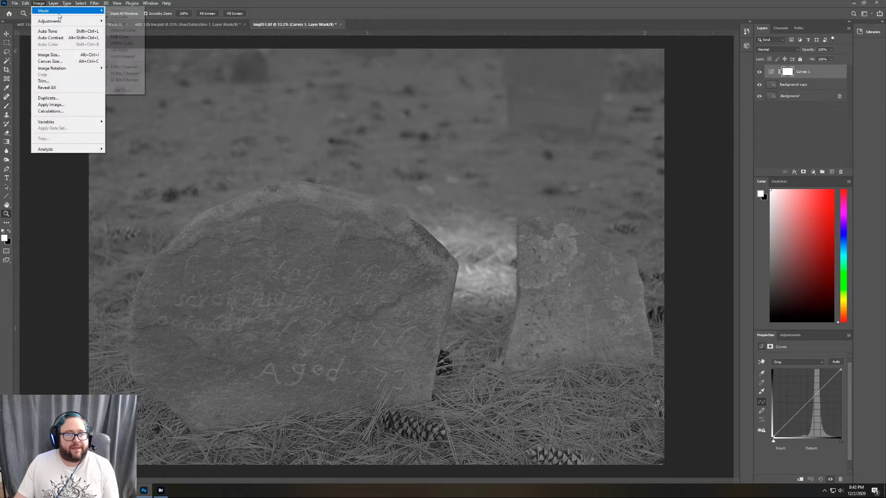
pyautogui.click(133, 37)
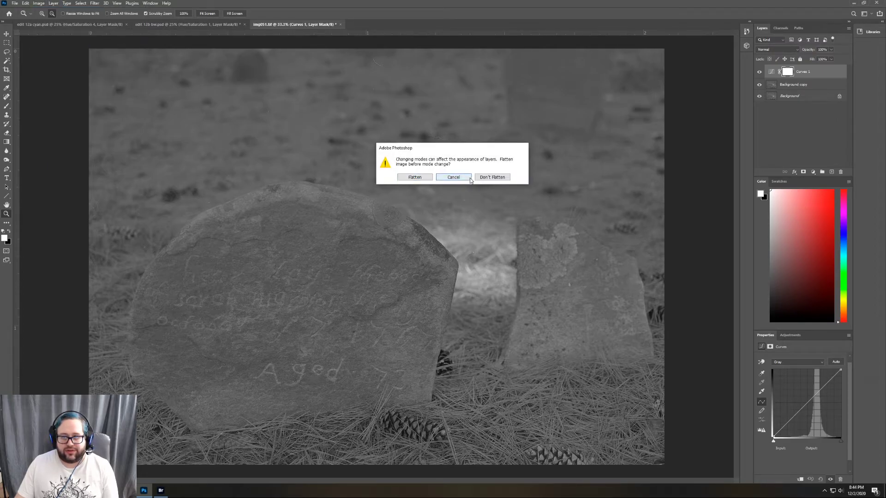
pyautogui.click(453, 177)
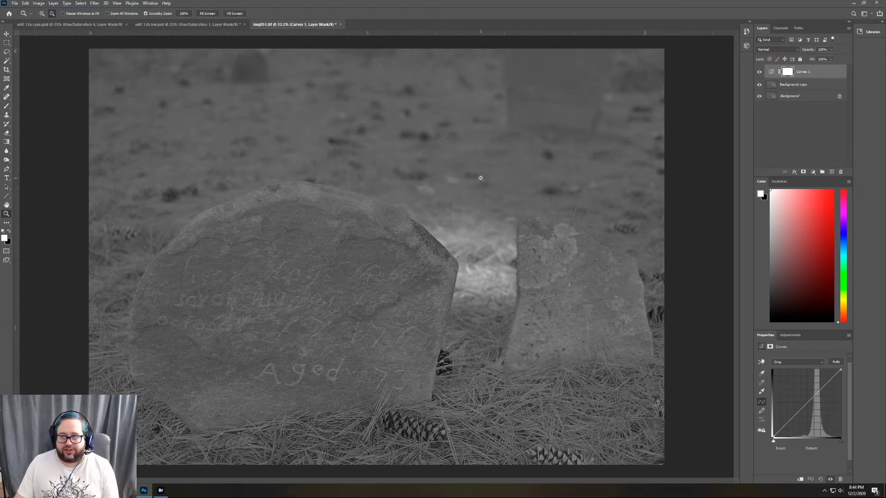
# - Revert img051.tif to its saved state and convert the image mode from grayscale to RGB Color
pyautogui.click(14, 4)
pyautogui.click(30, 95)
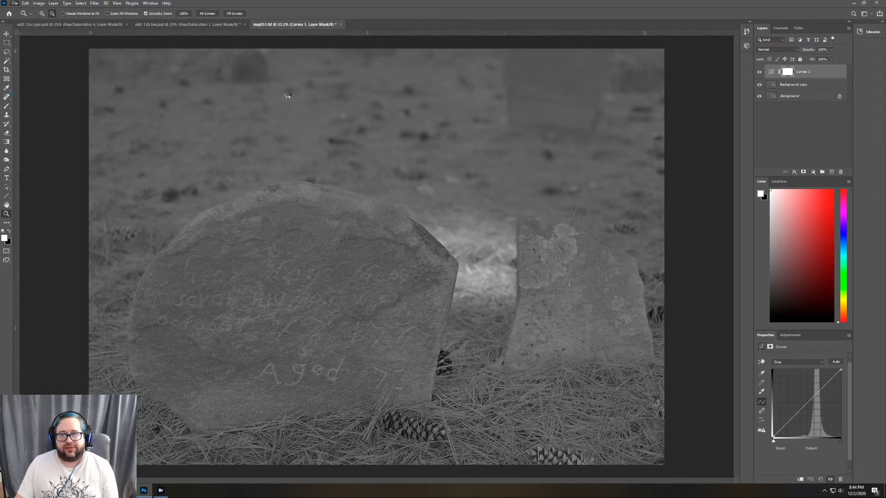
pyautogui.click(60, 4)
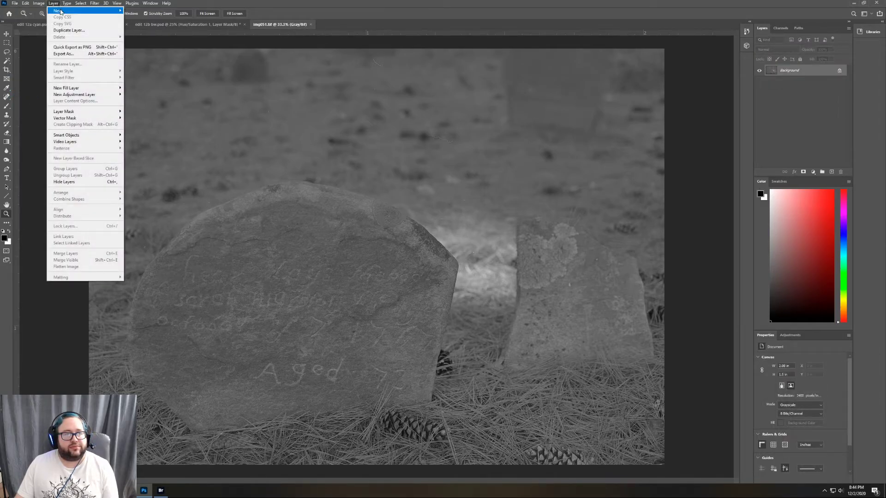
pyautogui.click(38, 3)
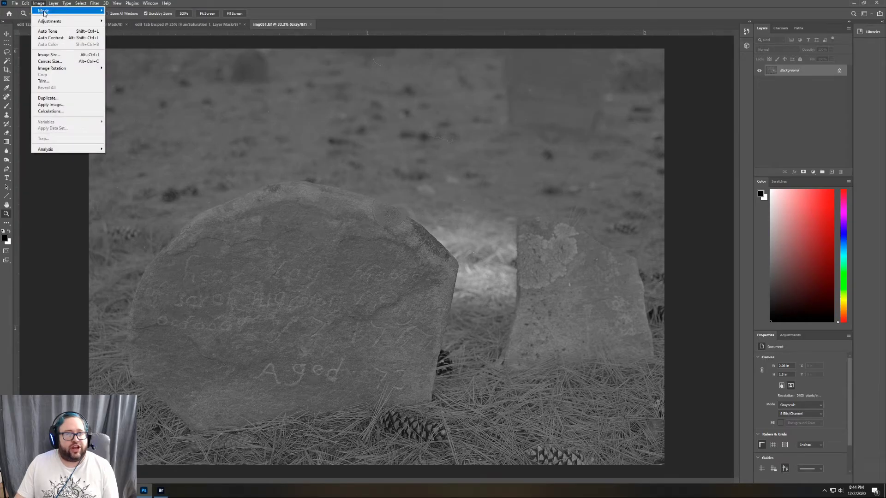
pyautogui.moveTo(46, 11)
pyautogui.click(131, 36)
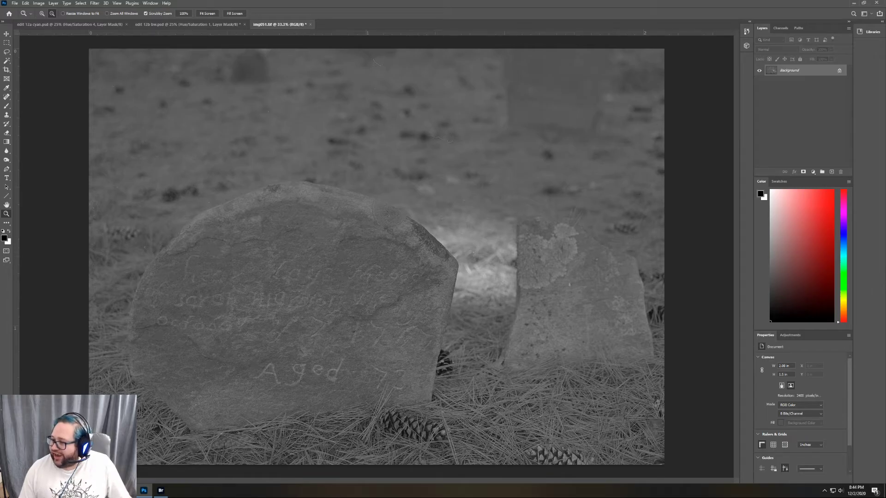
# - Add a Curves adjustment layer and lower the white point input of the RGB curve to about 178
pyautogui.click(789, 335)
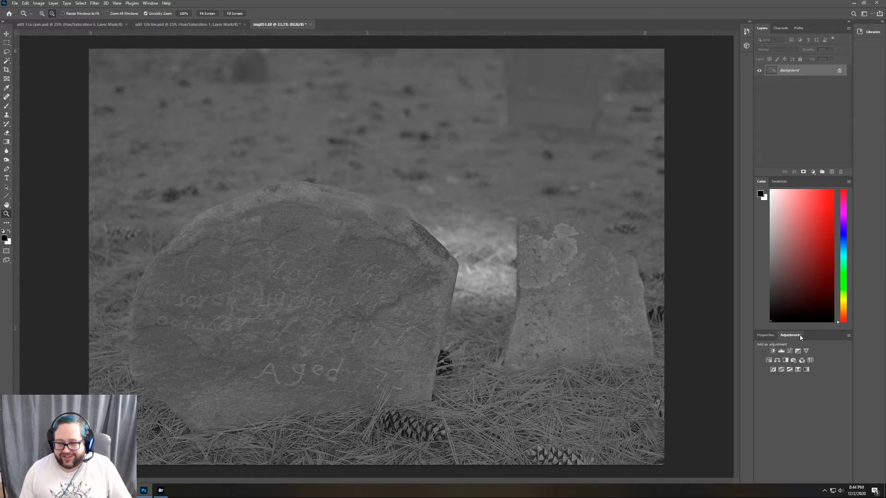
pyautogui.click(792, 351)
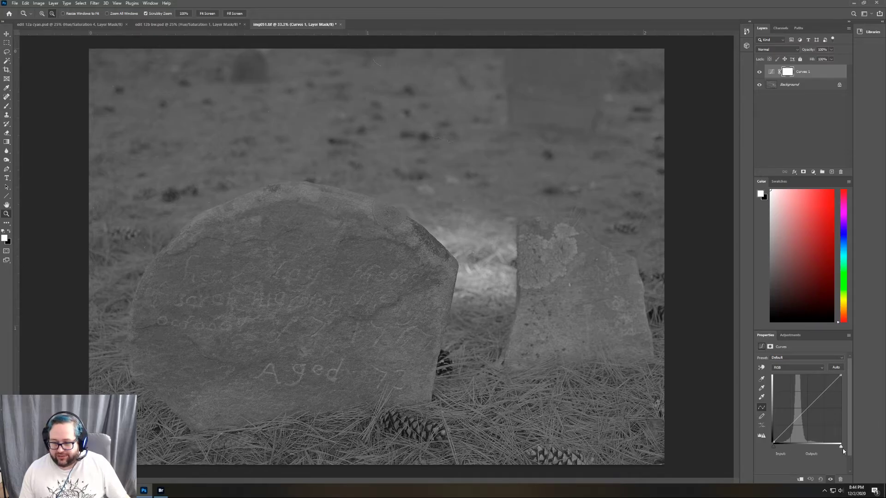
pyautogui.moveTo(840, 447); pyautogui.dragTo(822, 449)
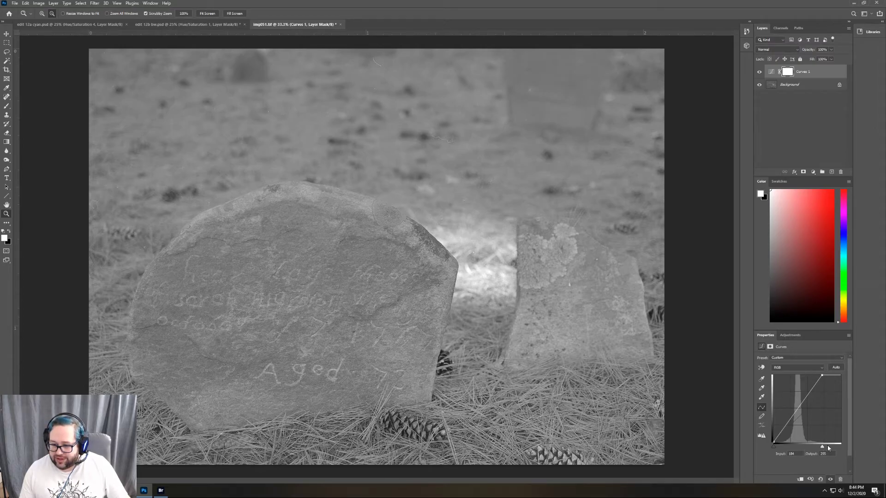
pyautogui.moveTo(821, 447); pyautogui.dragTo(821, 448)
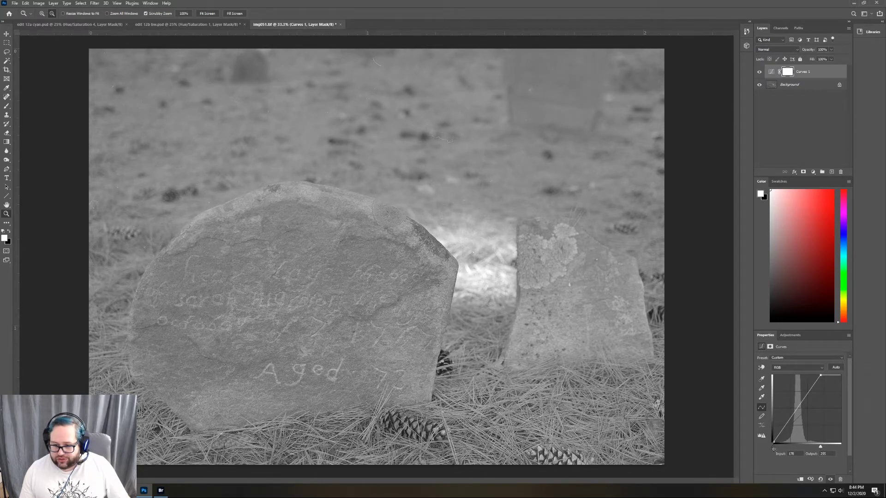
# - Raise the RGB curve's black point input to about 24 and lift the midtones slightly with an added curve point
pyautogui.moveTo(773, 446); pyautogui.dragTo(780, 449)
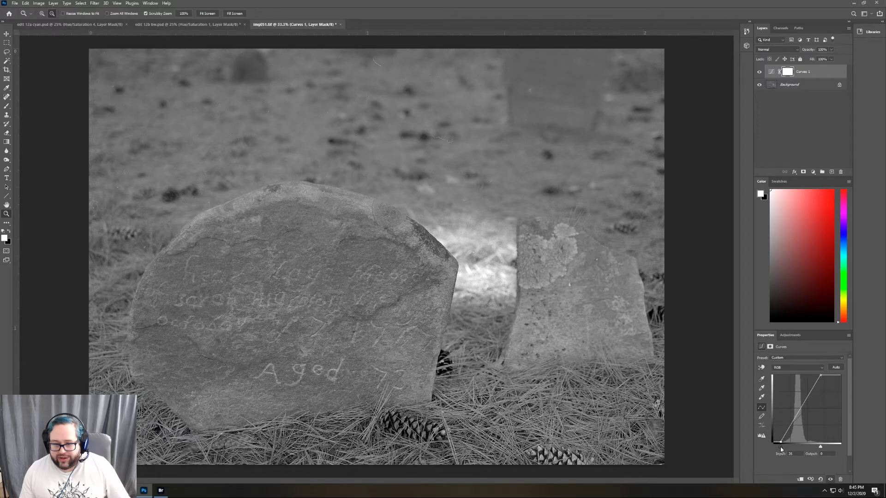
pyautogui.moveTo(781, 449); pyautogui.dragTo(780, 449)
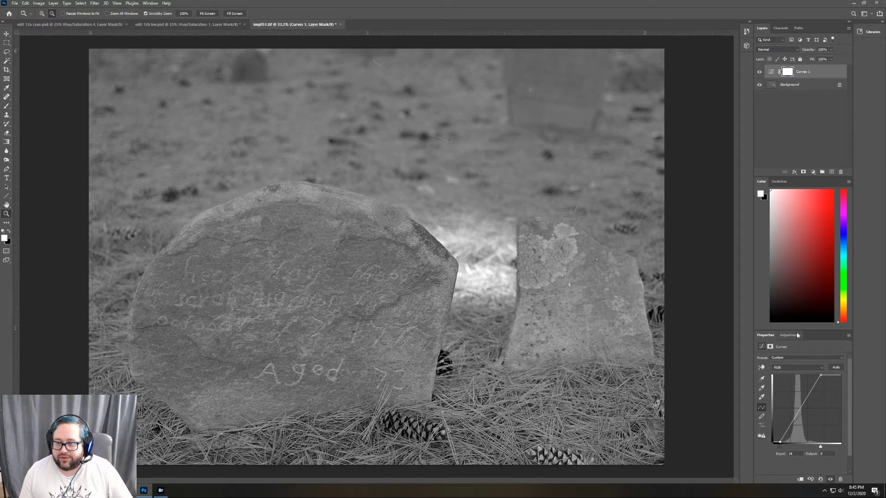
pyautogui.moveTo(799, 409); pyautogui.dragTo(802, 407)
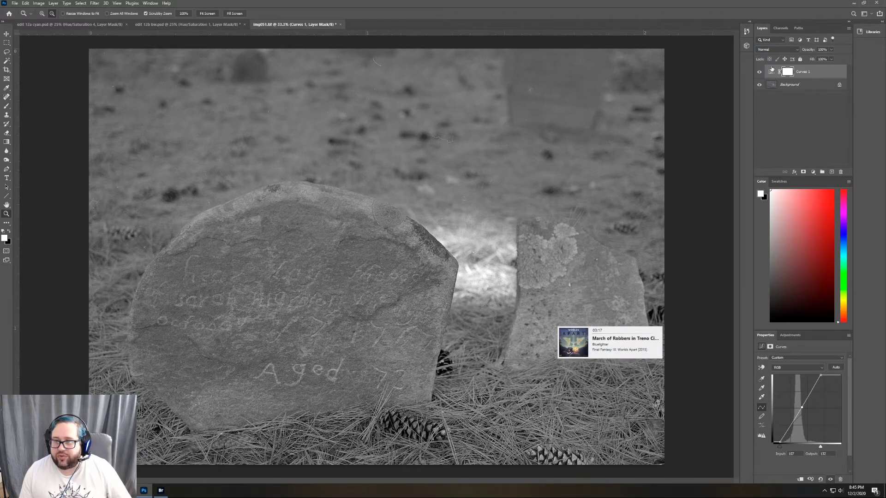
# - Duplicate the Background layer as Background copy within img051.tif
pyautogui.rightClick(796, 86)
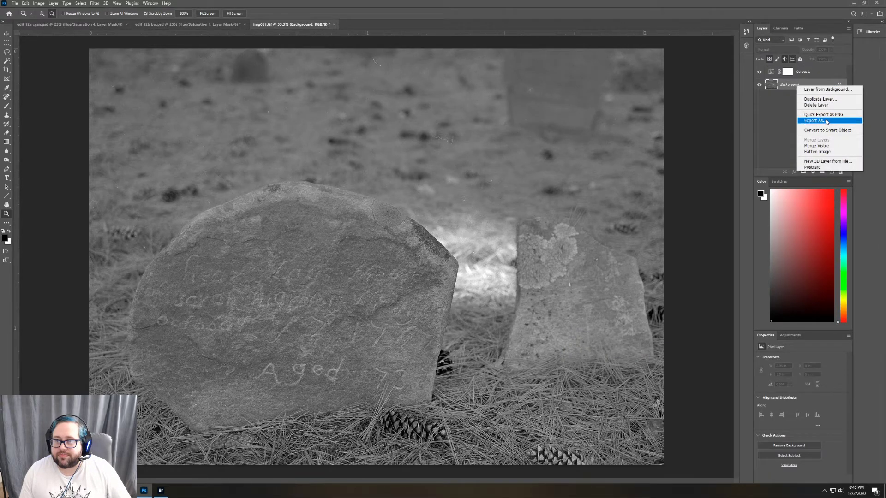
pyautogui.click(820, 99)
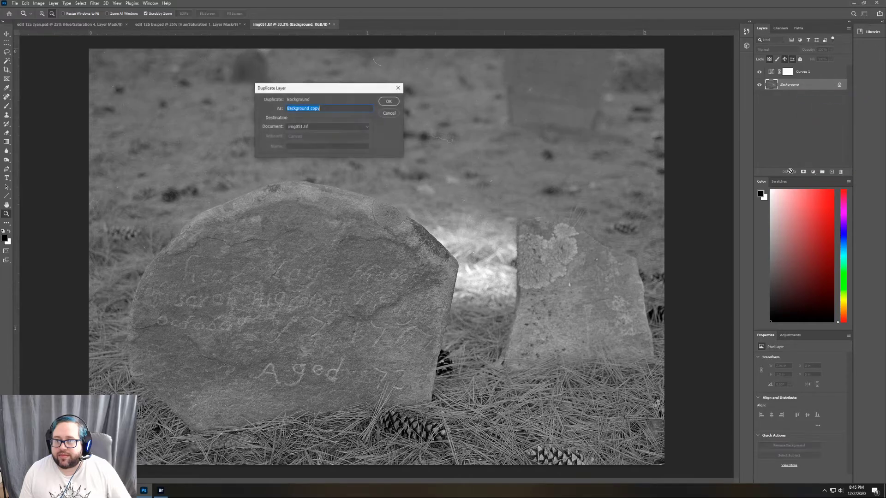
pyautogui.click(389, 102)
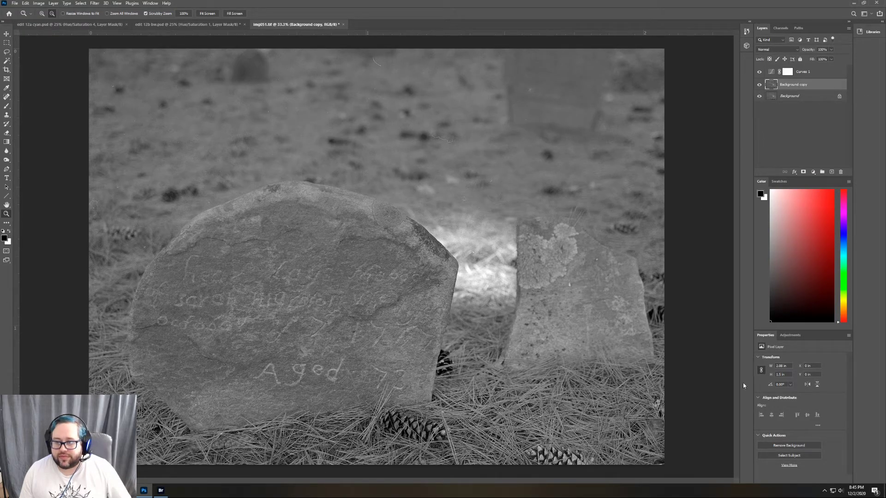
# - Add a Brightness/Contrast adjustment layer with contrast about 48 and slightly raised brightness, and place it above the Curves layer
pyautogui.click(789, 335)
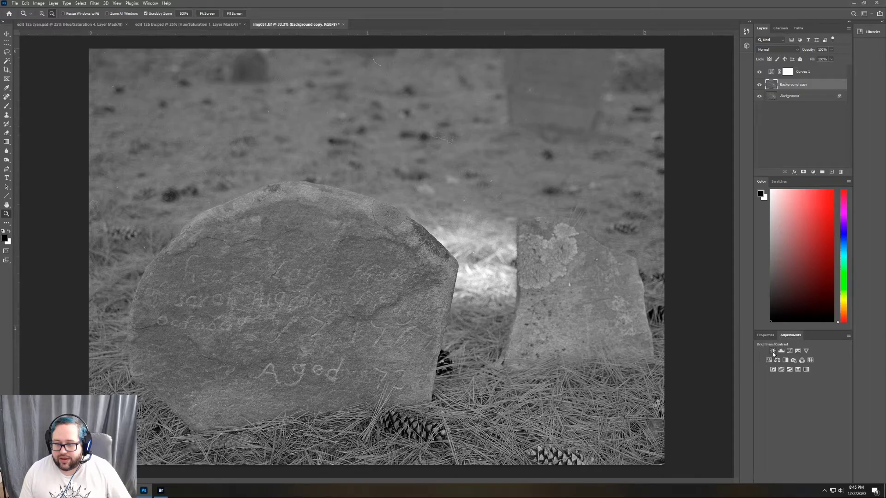
pyautogui.click(773, 354)
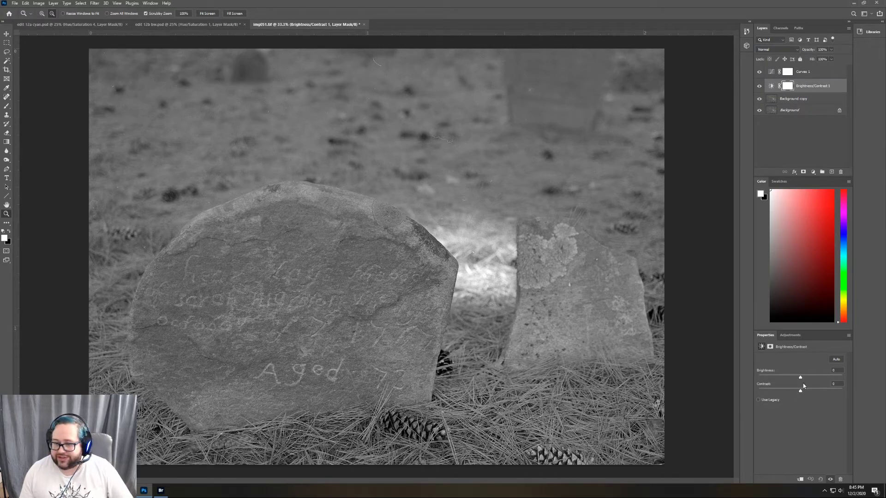
pyautogui.moveTo(801, 391); pyautogui.dragTo(821, 393)
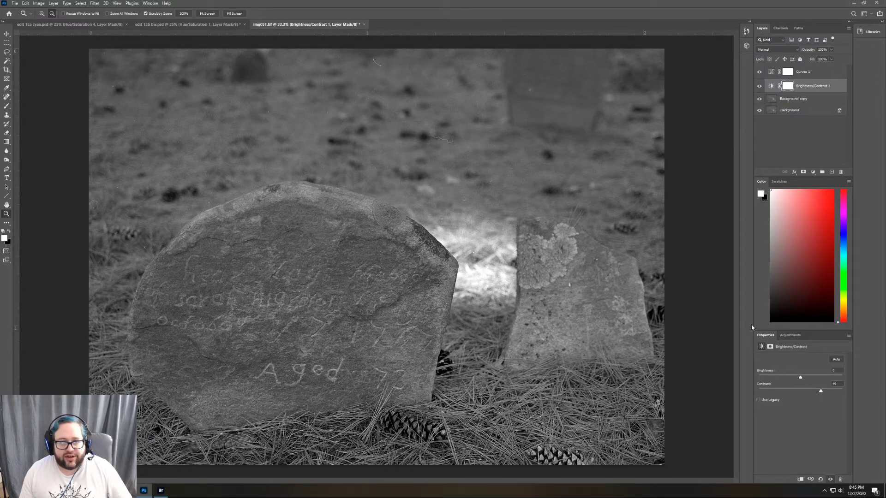
pyautogui.moveTo(798, 377); pyautogui.dragTo(801, 378)
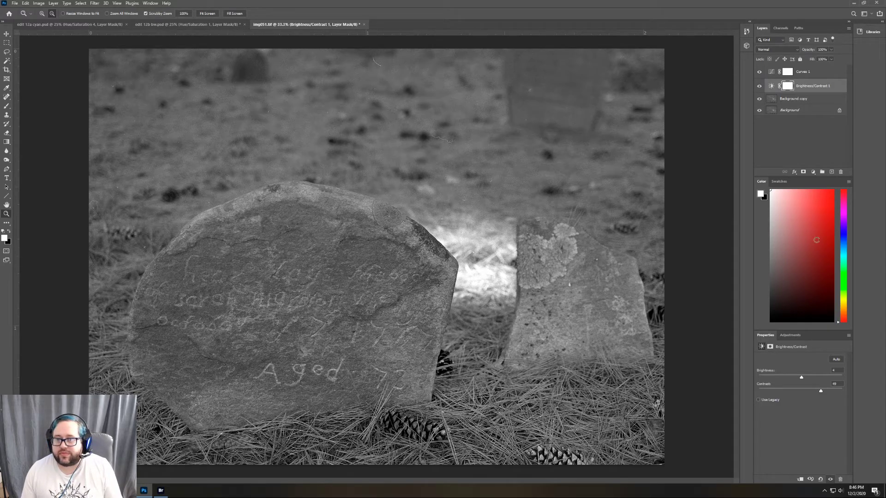
pyautogui.click(795, 338)
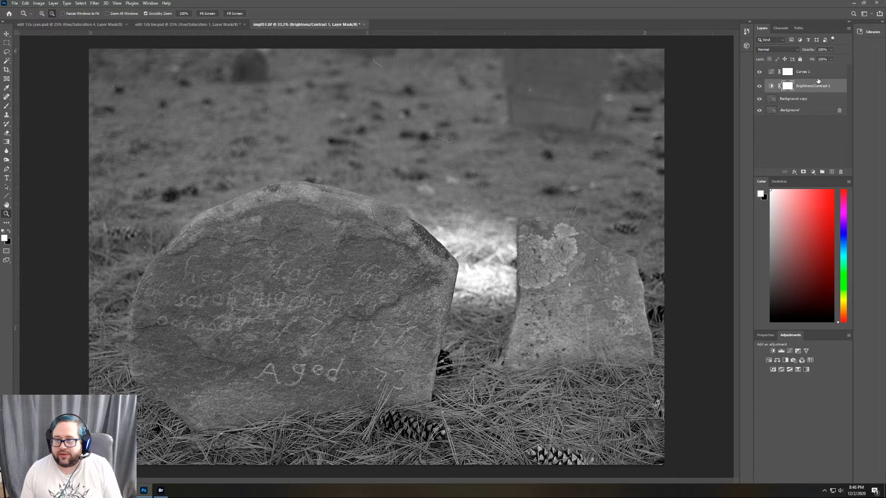
pyautogui.moveTo(816, 72); pyautogui.dragTo(816, 69)
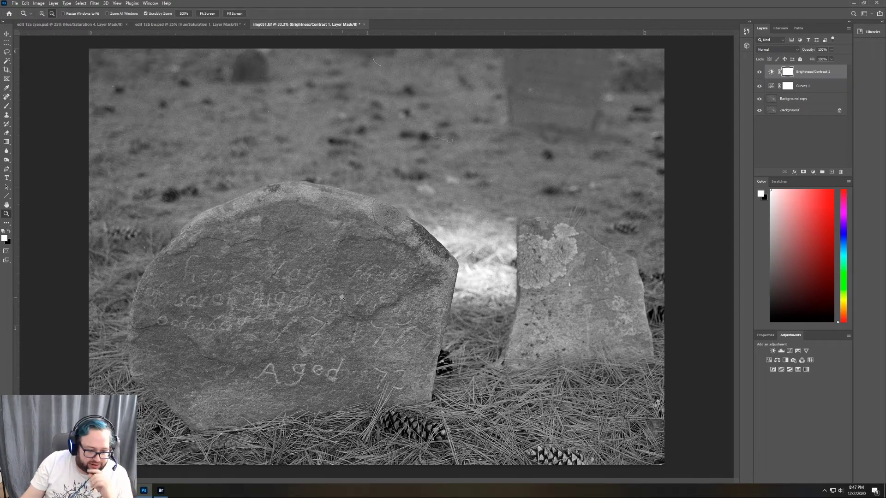
# - Switch to Adobe Bridge, preview img013.tif and img049.tif in the Cemetery folder, and return to Photoshop
pyautogui.click(162, 491)
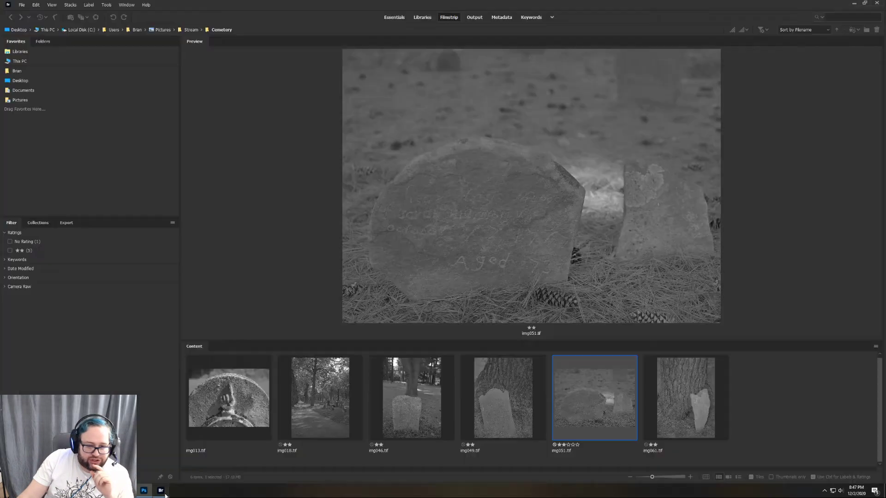
pyautogui.click(231, 408)
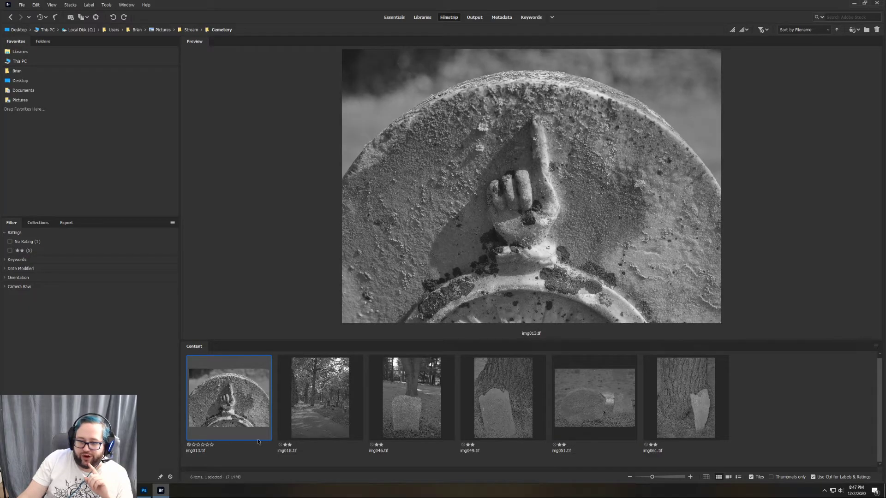
pyautogui.click(480, 395)
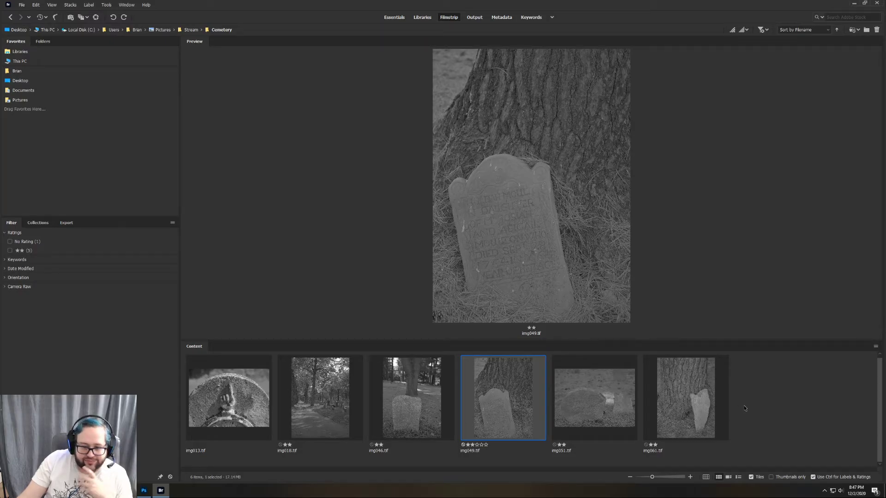
pyautogui.click(854, 3)
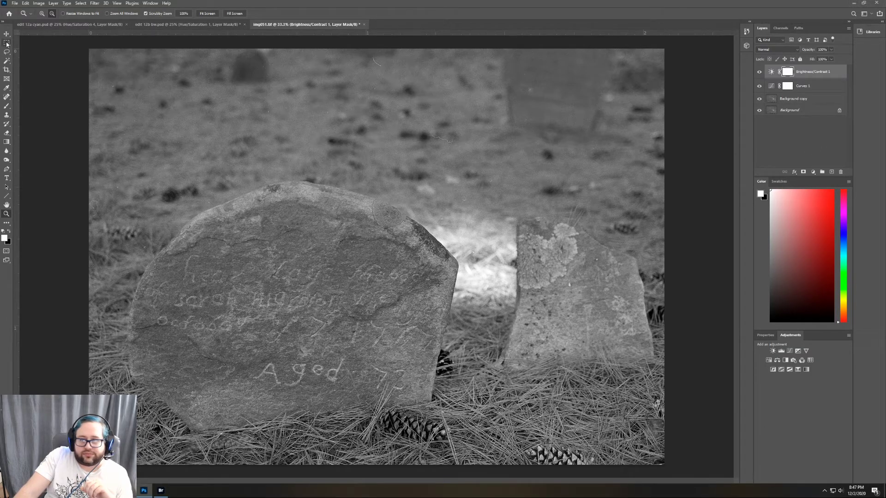
# - Make Background copy the active layer for retouching the scratches in the blurred grass behind the headstone
pyautogui.click(800, 99)
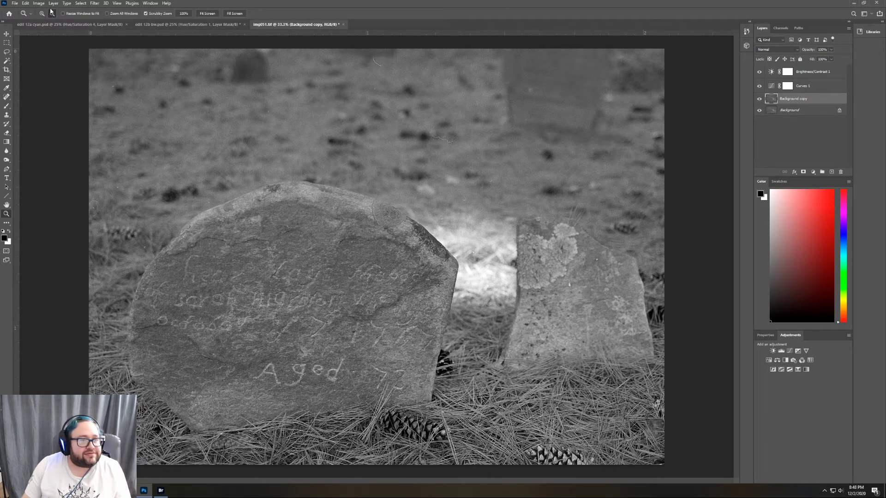
pyautogui.click(383, 128)
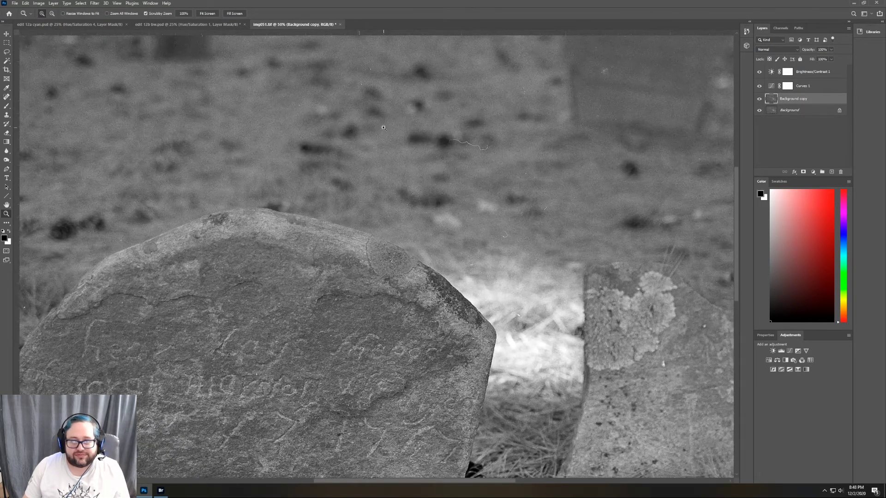
pyautogui.click(383, 127)
pyautogui.scroll(5, 512, 249)
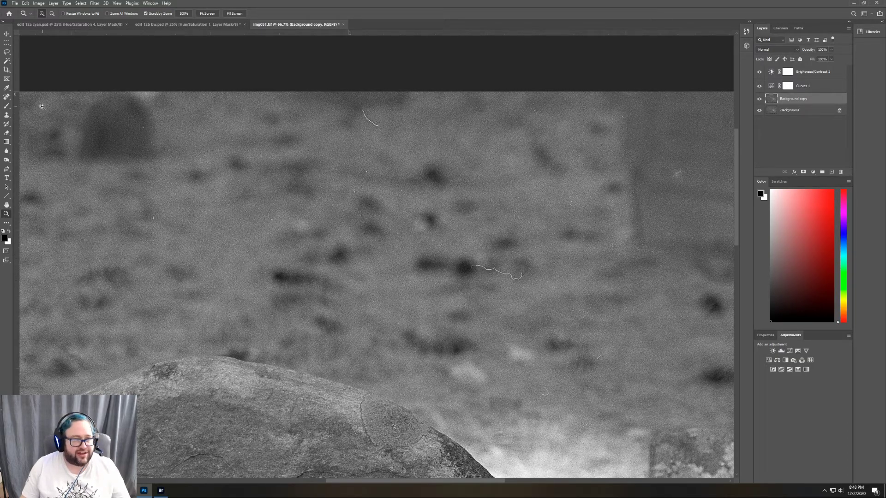
pyautogui.click(6, 43)
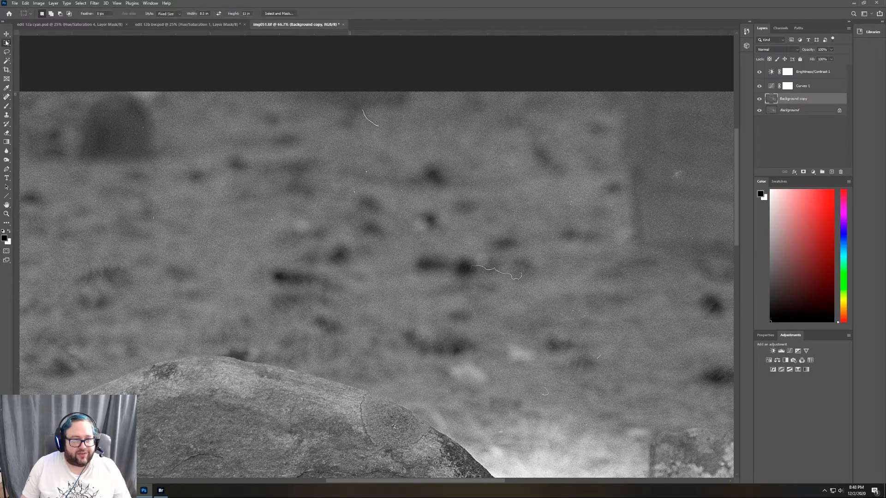
pyautogui.click(356, 105)
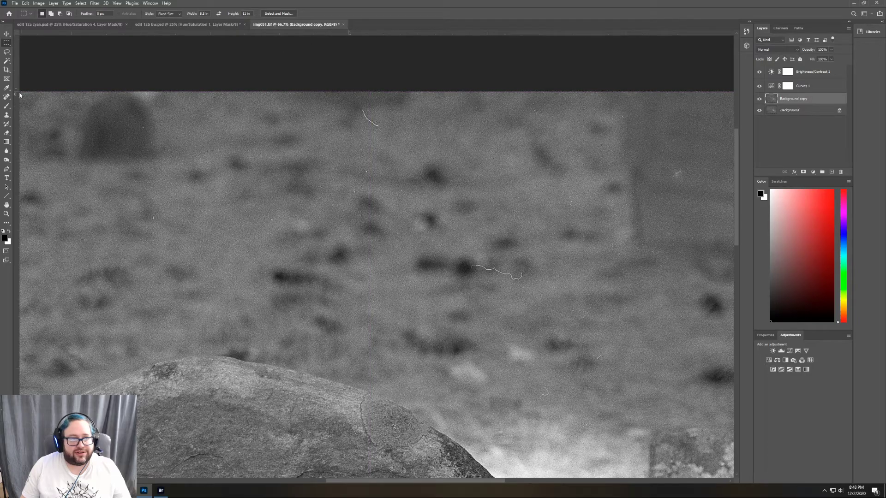
pyautogui.click(6, 33)
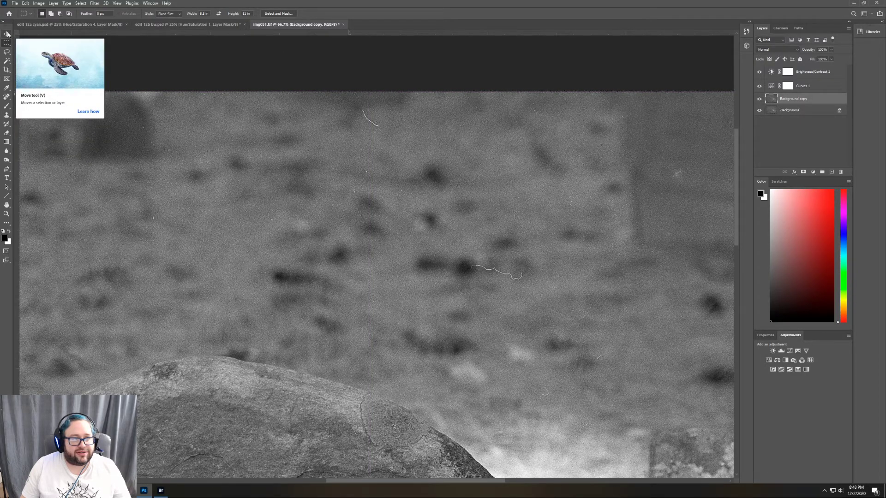
pyautogui.click(92, 65)
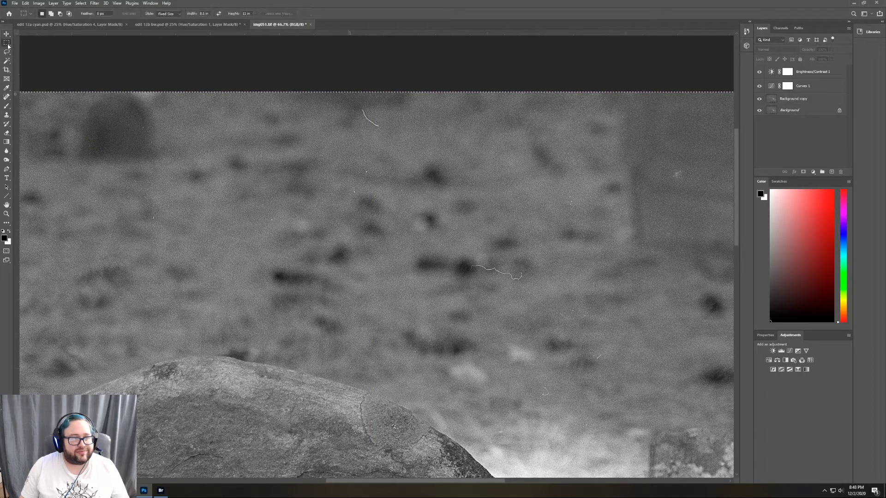
pyautogui.press('m')
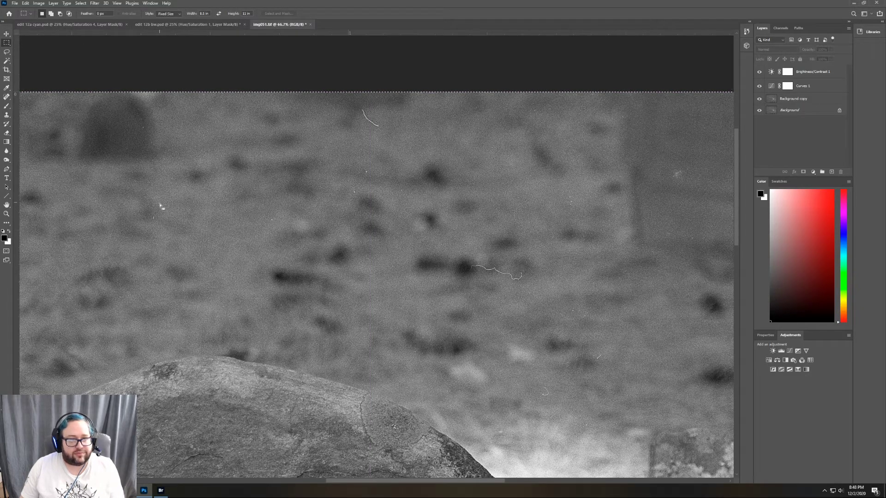
pyautogui.click(7, 52)
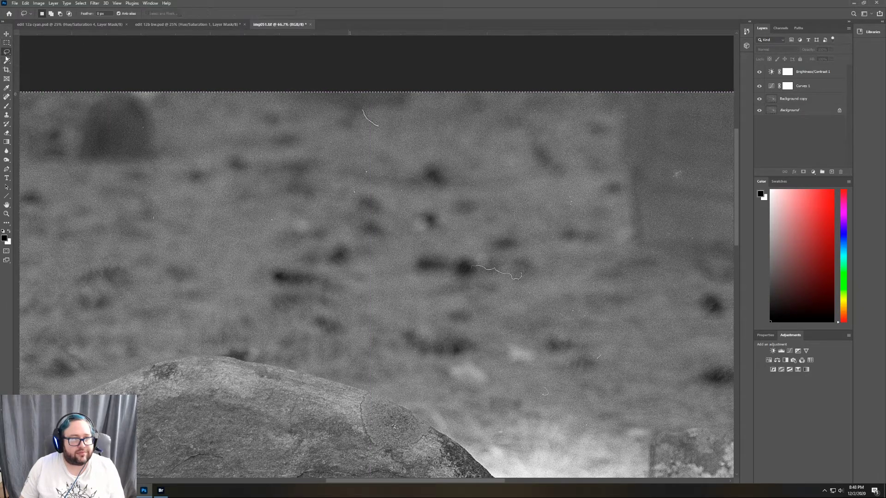
# - Set the Rectangular Marquee style to Normal and select the short curved scratch near the photo's upper edge
pyautogui.click(8, 43)
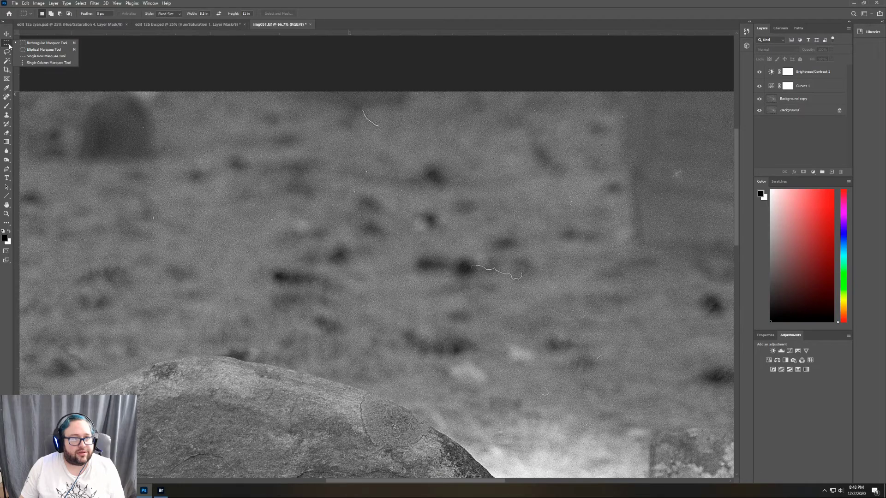
pyautogui.click(169, 14)
pyautogui.click(165, 18)
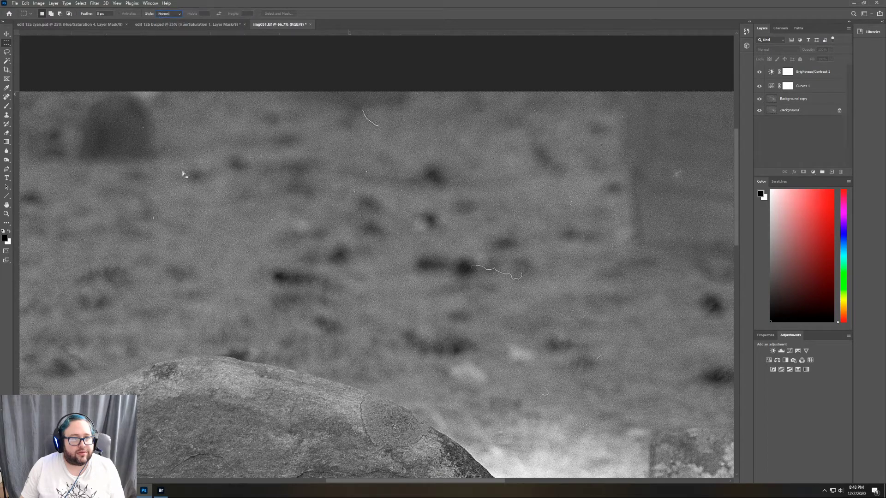
pyautogui.click(208, 82)
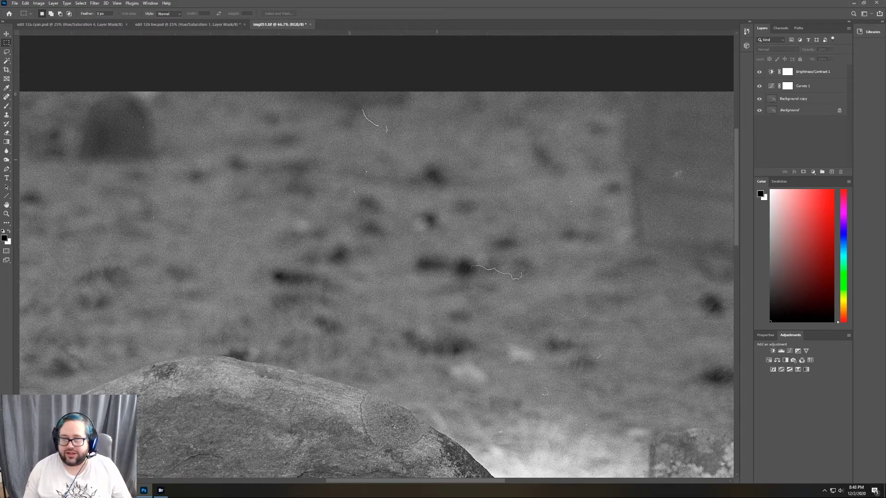
pyautogui.moveTo(360, 105); pyautogui.dragTo(382, 130)
# - Activate the Background copy layer and open the Dust & Scratches filter for the selected scratch
pyautogui.click(106, 3)
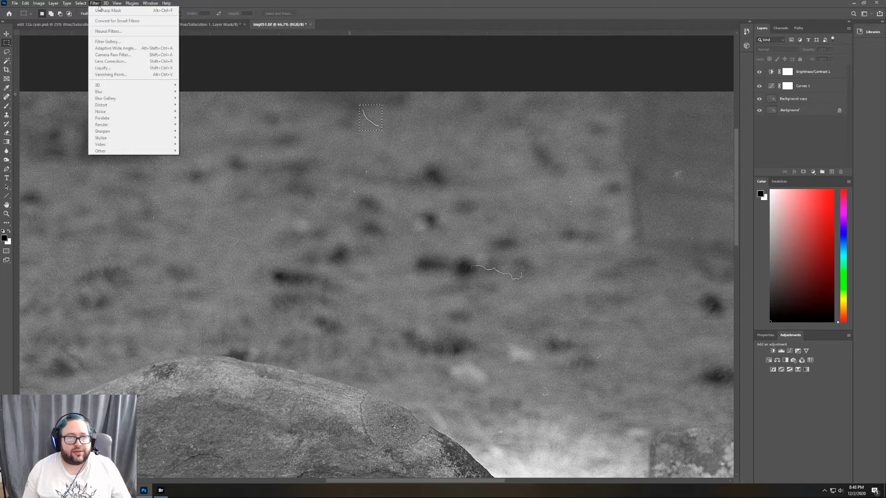
pyautogui.moveTo(122, 2)
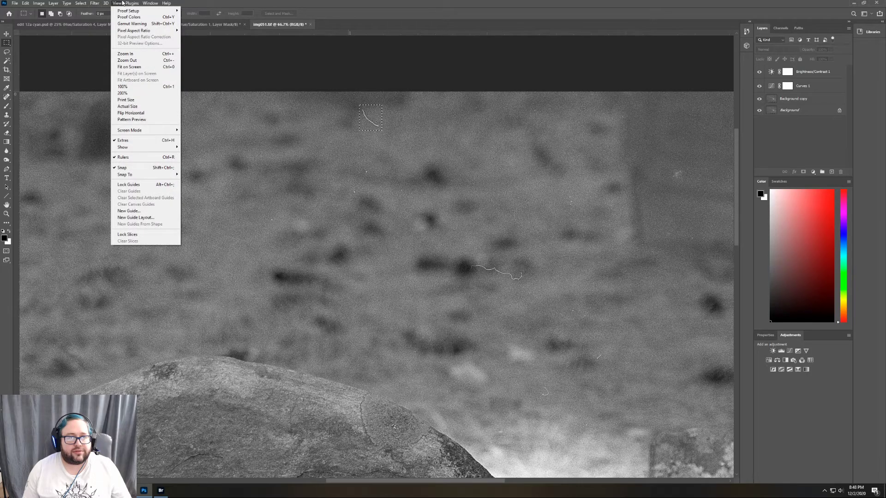
pyautogui.click(809, 101)
pyautogui.click(118, 4)
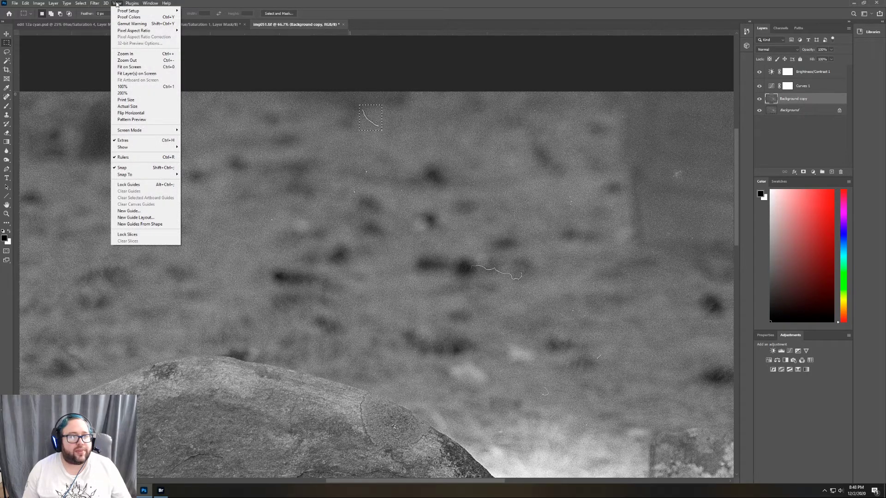
pyautogui.moveTo(96, 4)
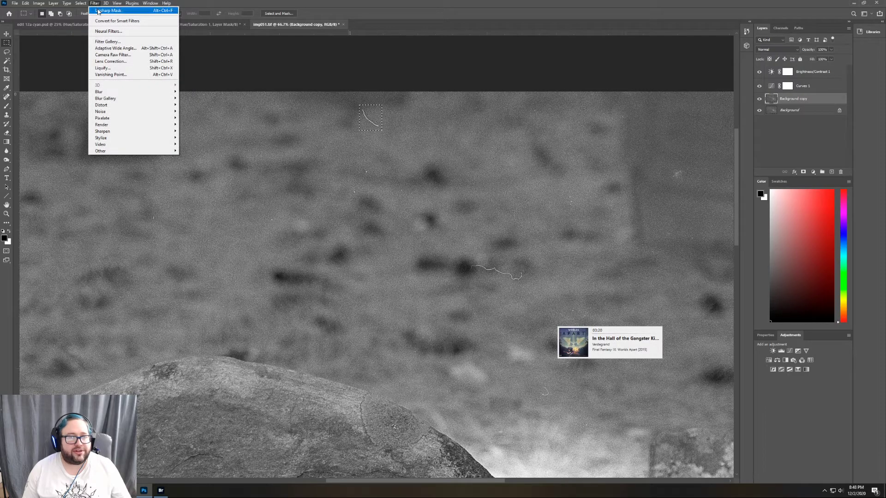
pyautogui.moveTo(159, 116)
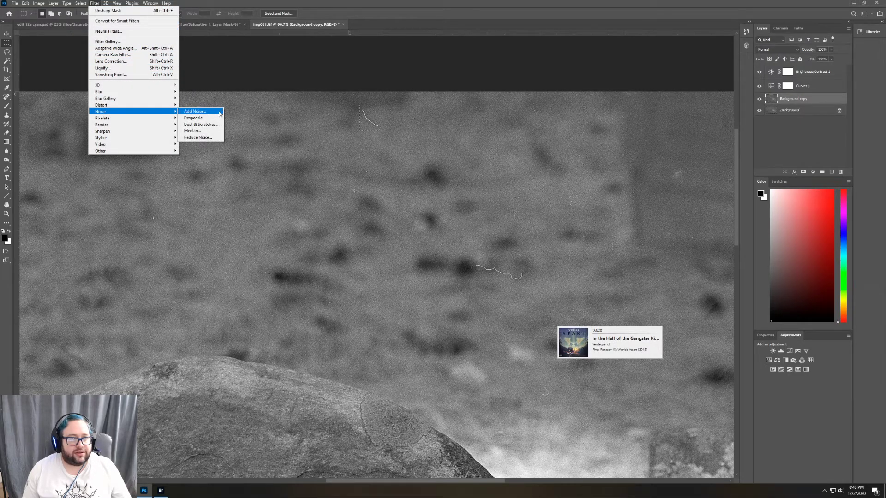
pyautogui.click(199, 124)
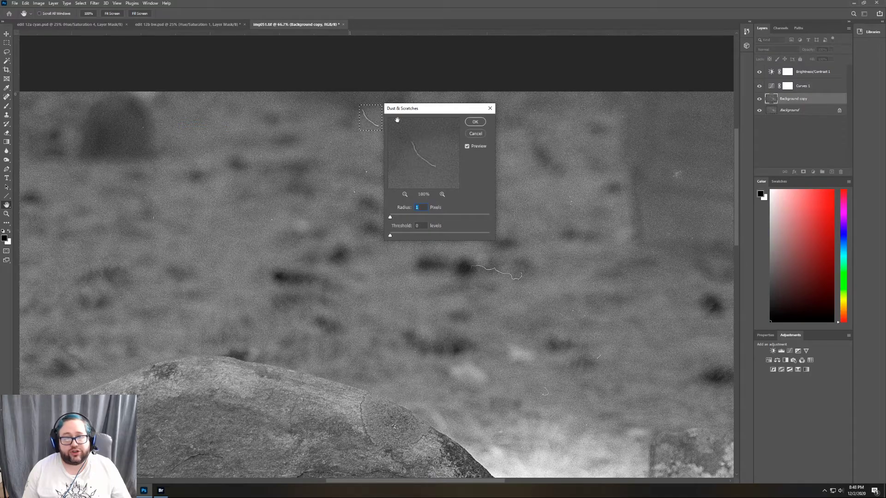
# - Apply Dust & Scratches with a radius of about 46 pixels and a threshold just under 21 levels
pyautogui.moveTo(425, 109); pyautogui.dragTo(488, 109)
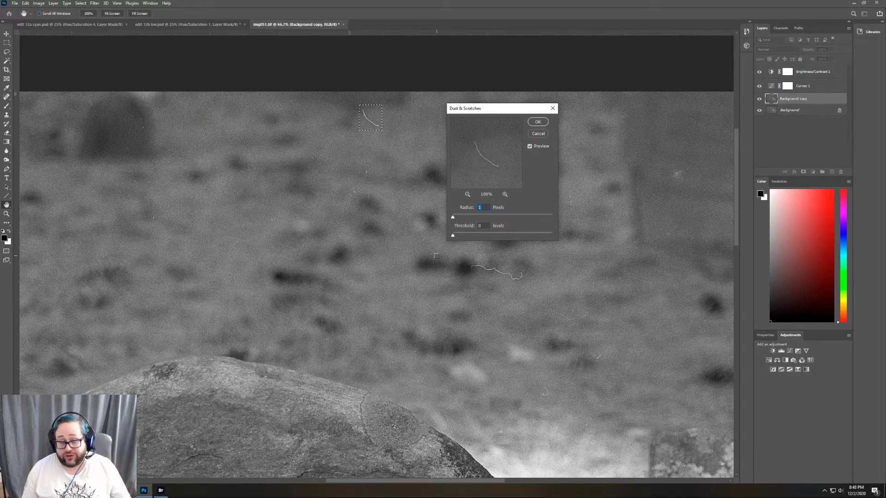
pyautogui.moveTo(454, 236); pyautogui.dragTo(478, 219)
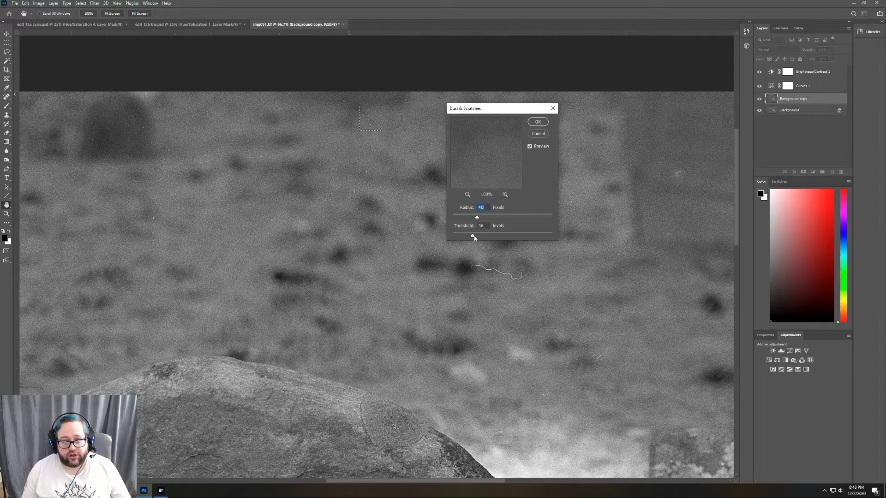
pyautogui.click(494, 237)
pyautogui.moveTo(493, 237); pyautogui.dragTo(464, 237)
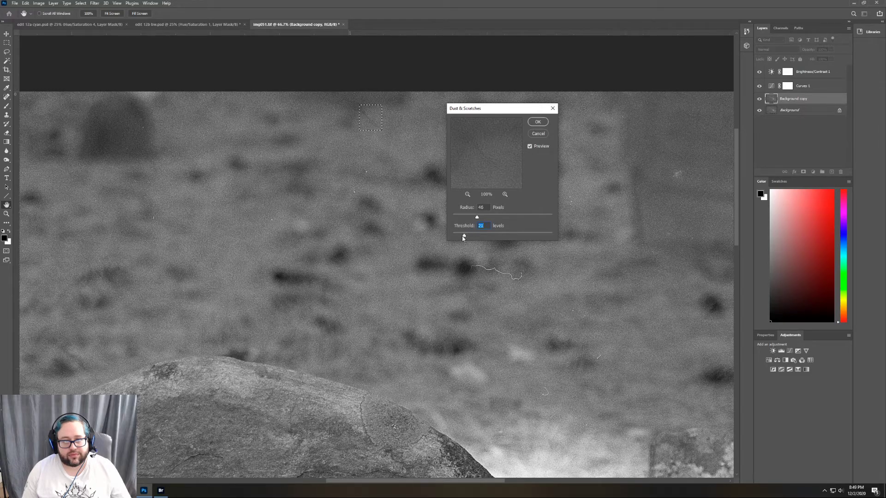
pyautogui.moveTo(463, 238); pyautogui.dragTo(460, 238)
pyautogui.click(537, 121)
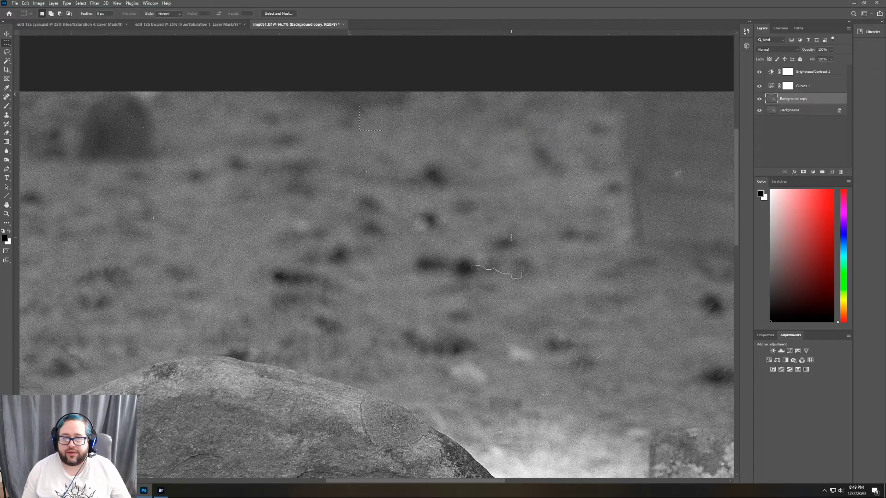
# - Select the long wavy scratch in the middle of the grass and reapply the same Dust & Scratches filter
pyautogui.moveTo(469, 262); pyautogui.dragTo(525, 283)
pyautogui.click(116, 4)
pyautogui.click(100, 10)
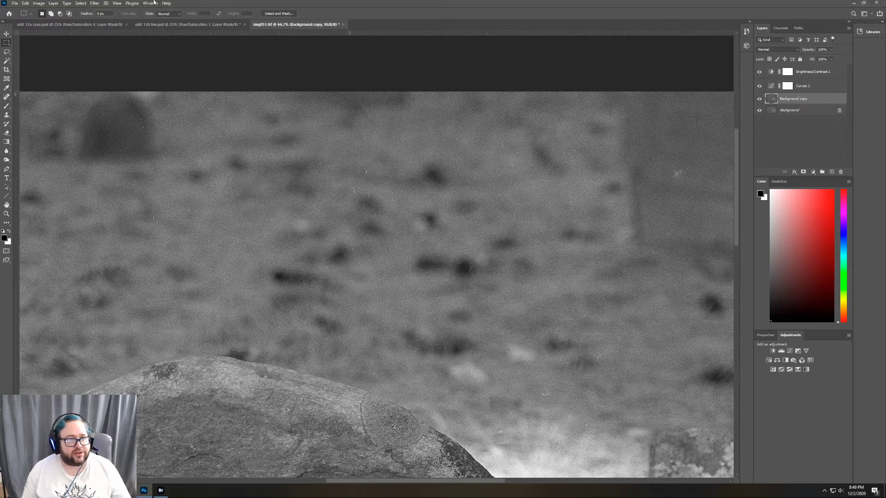
# - Clone Stamp over the dark blotch where the wavy scratch began and the bright spot on the distant headstone
pyautogui.click(6, 114)
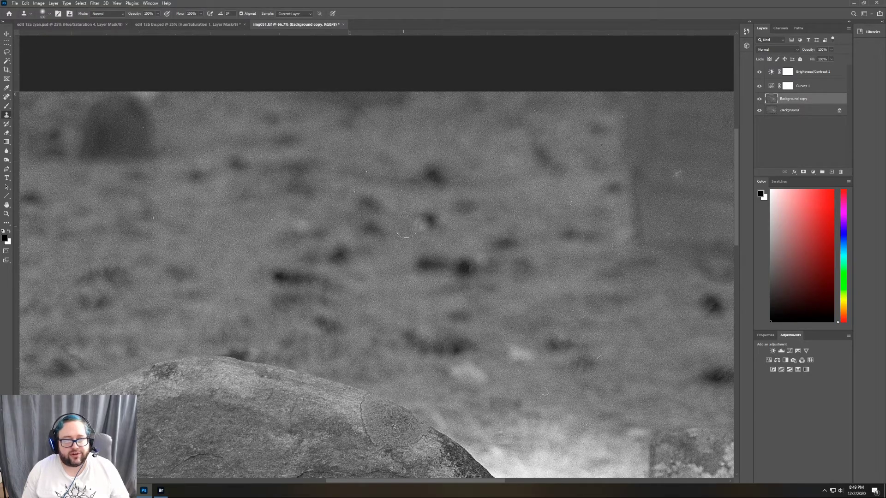
pyautogui.keyDown('alt'); pyautogui.click(536, 252); pyautogui.keyUp('alt')
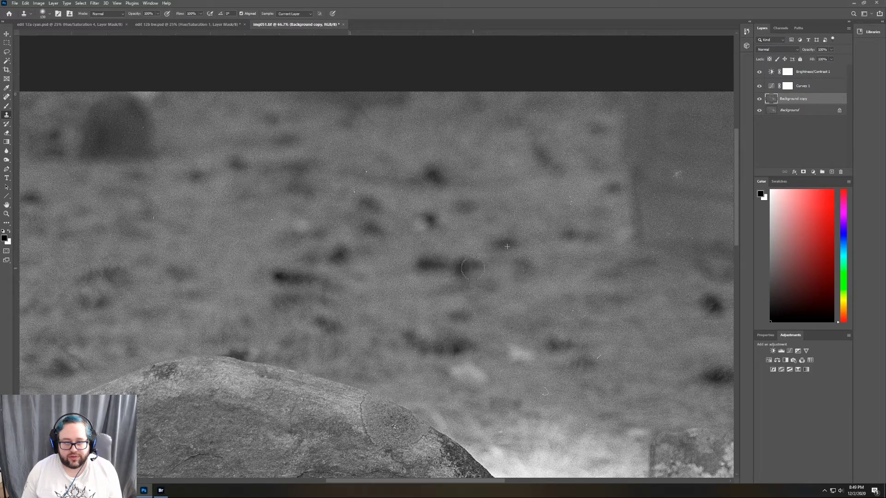
pyautogui.keyDown('alt'); pyautogui.click(702, 193); pyautogui.keyUp('alt')
pyautogui.click(681, 177)
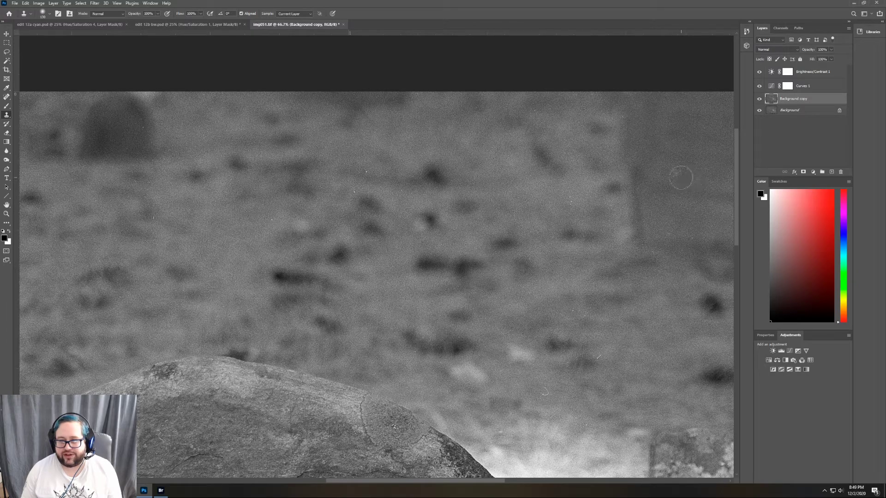
pyautogui.keyDown('alt'); pyautogui.click(713, 152); pyautogui.keyUp('alt')
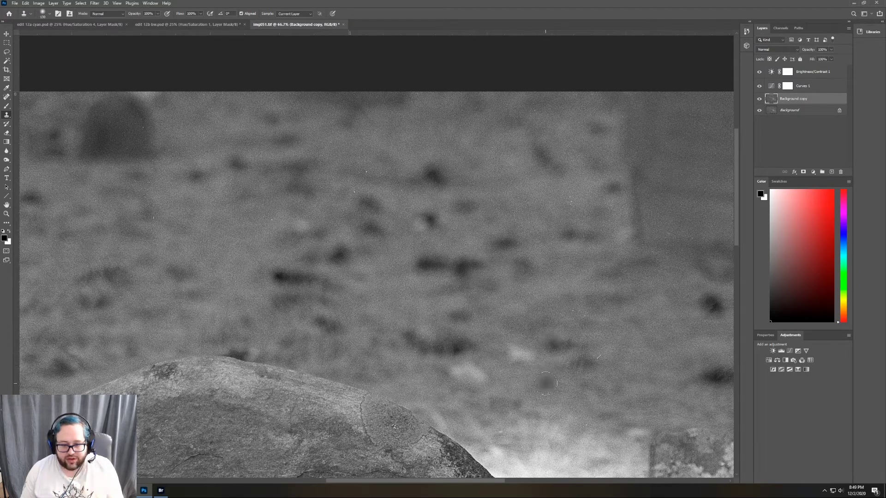
# - Clone out the small curled hair and the tiny scratch in the grass above the bright patch
pyautogui.click(544, 391)
pyautogui.keyDown('alt'); pyautogui.click(690, 350); pyautogui.keyUp('alt')
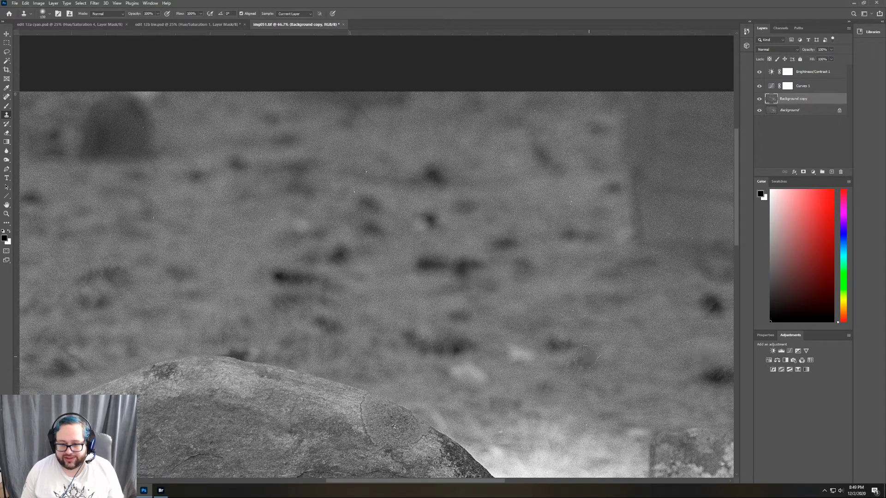
pyautogui.click(598, 356)
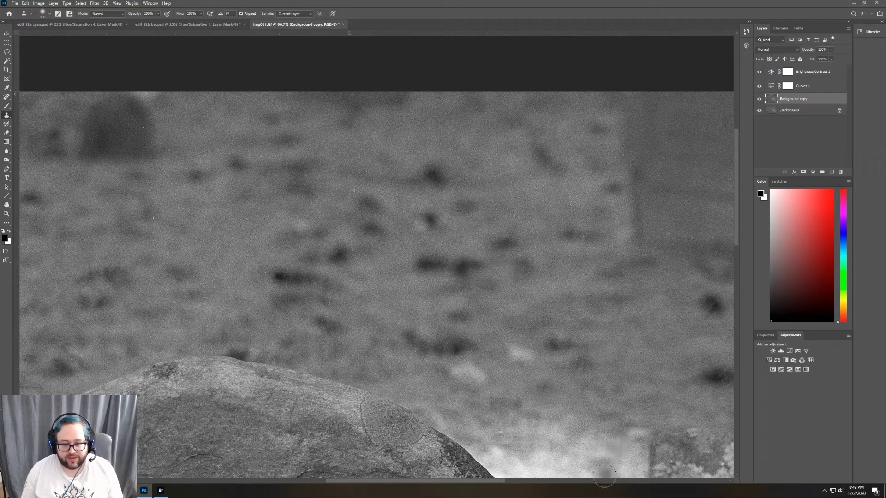
# - Clone out the small scratch and white specks in the grass near the photo's upper-left corner
pyautogui.moveTo(495, 482); pyautogui.dragTo(418, 460)
pyautogui.click(363, 162)
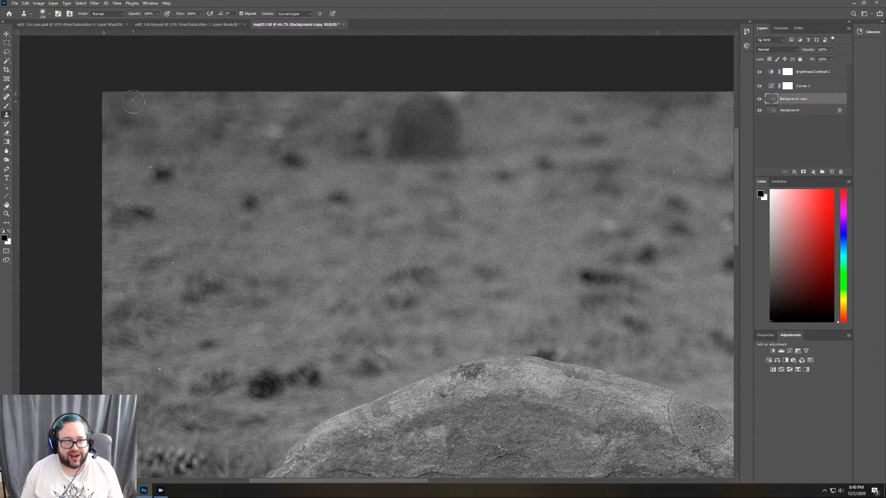
pyautogui.click(196, 240)
pyautogui.click(166, 262)
pyautogui.click(160, 369)
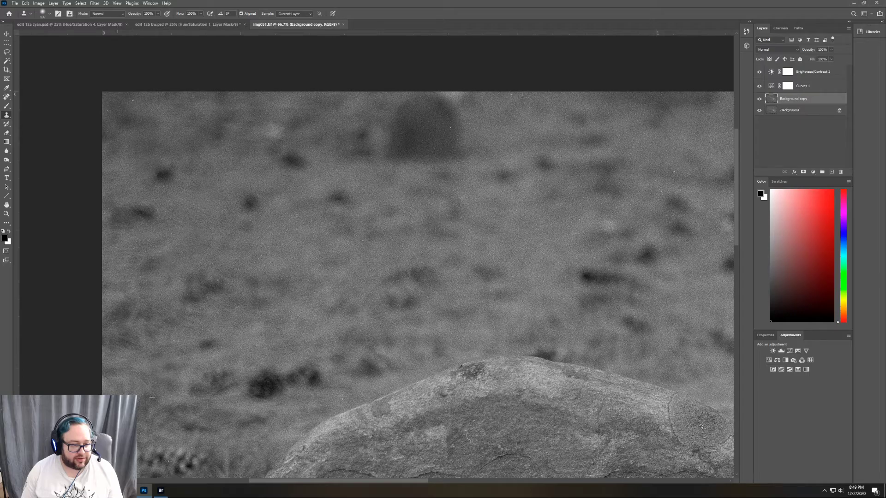
# - Clone out the remaining specks in the grass and around the pine cone left of the front headstone
pyautogui.scroll(1, 329, 331)
pyautogui.scroll(-3, 323, 324)
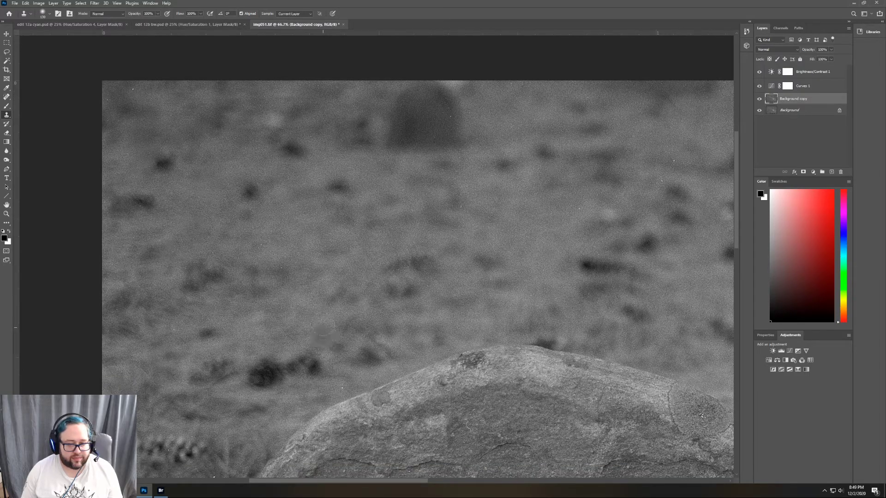
pyautogui.scroll(-5, 319, 323)
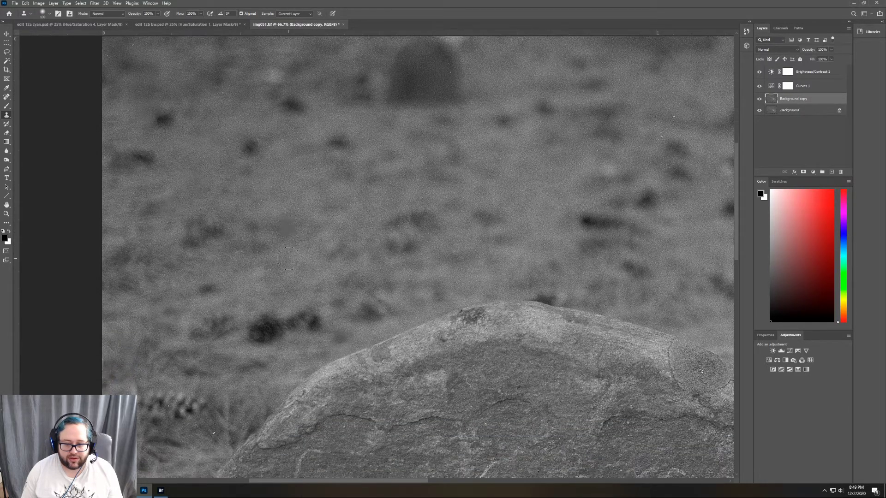
pyautogui.scroll(-3, 291, 267)
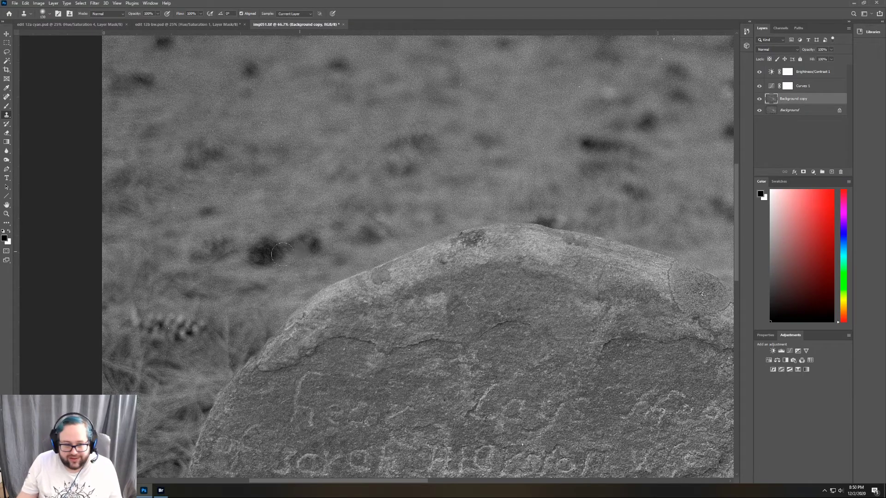
pyautogui.moveTo(176, 348)
pyautogui.mouseDown()
pyautogui.moveTo(166, 323)
pyautogui.moveTo(173, 328)
pyautogui.mouseUp()
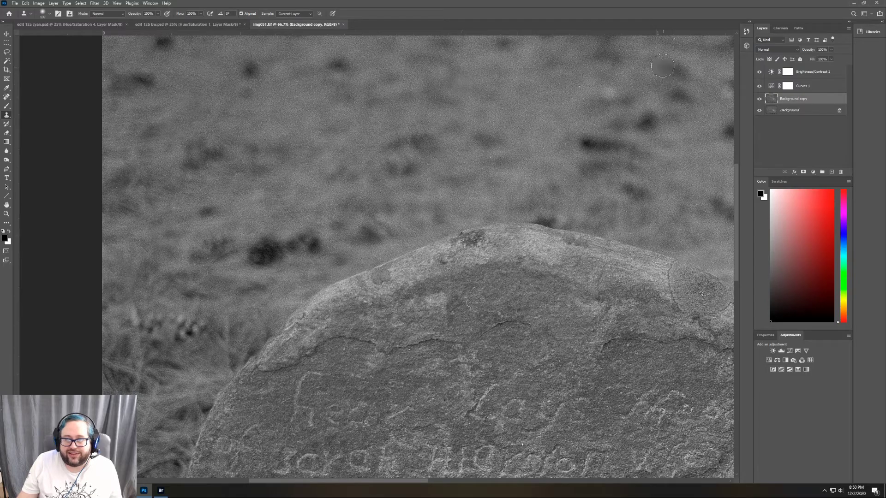
# - Clone Stamp beside the top of the distant headstone and check the photo's left part down to the pine needles for remaining flaws
pyautogui.scroll(3, 667, 80)
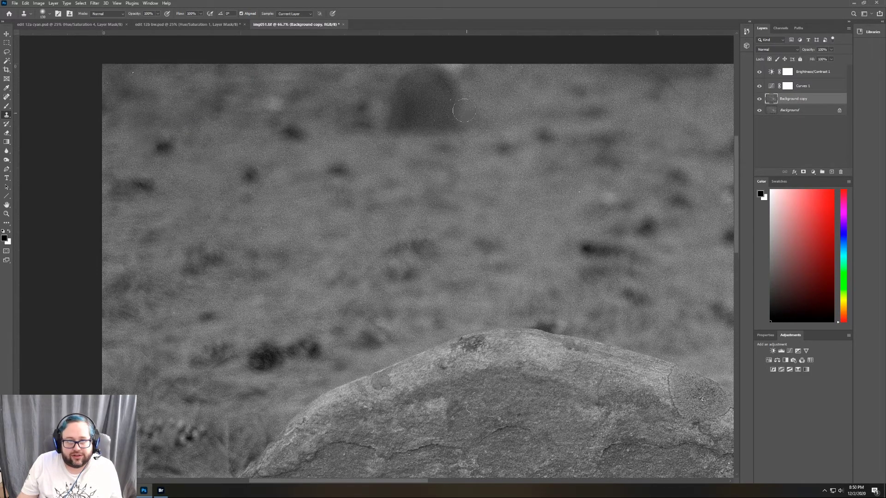
pyautogui.click(451, 74)
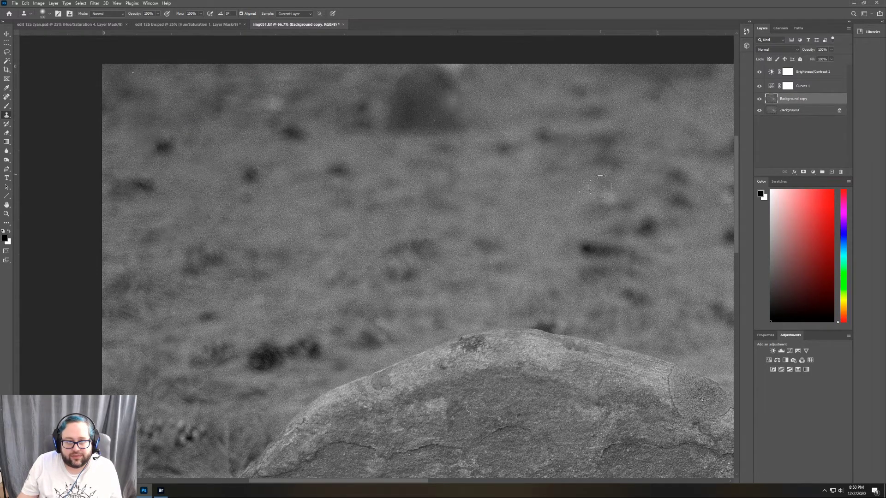
pyautogui.scroll(-3, 591, 222)
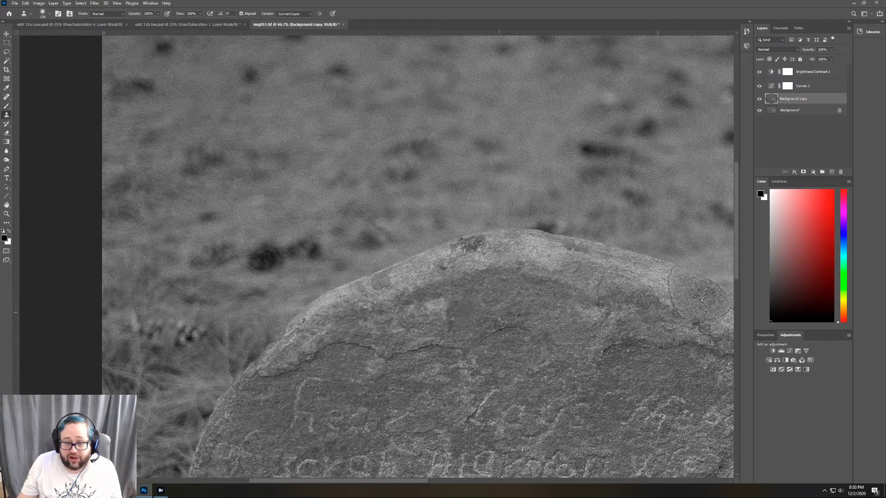
pyautogui.scroll(-2, 603, 341)
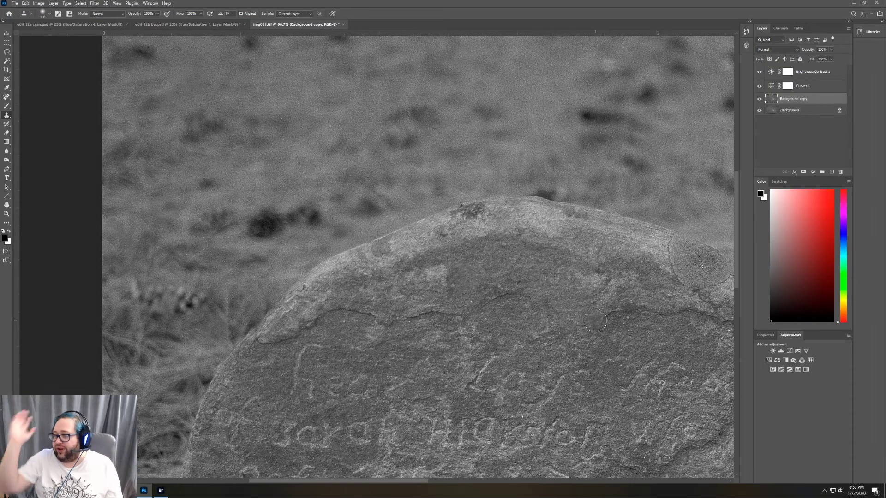
pyautogui.scroll(-10, 441, 273)
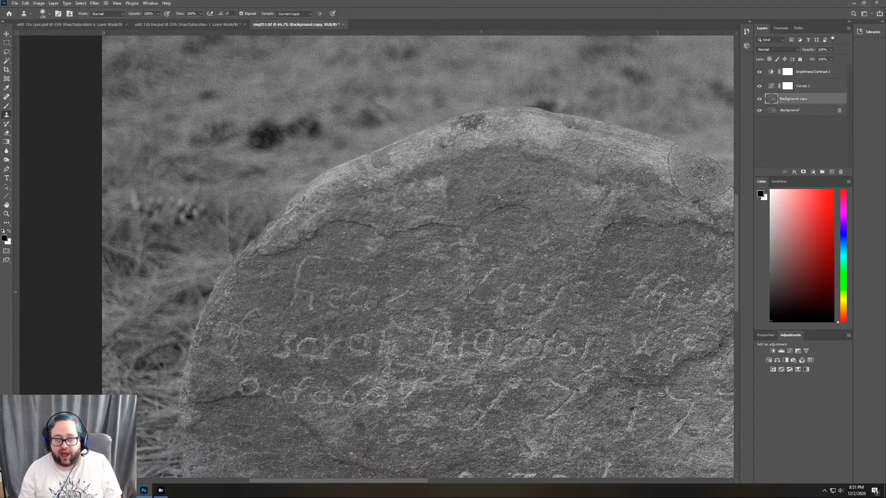
pyautogui.scroll(-6, 486, 295)
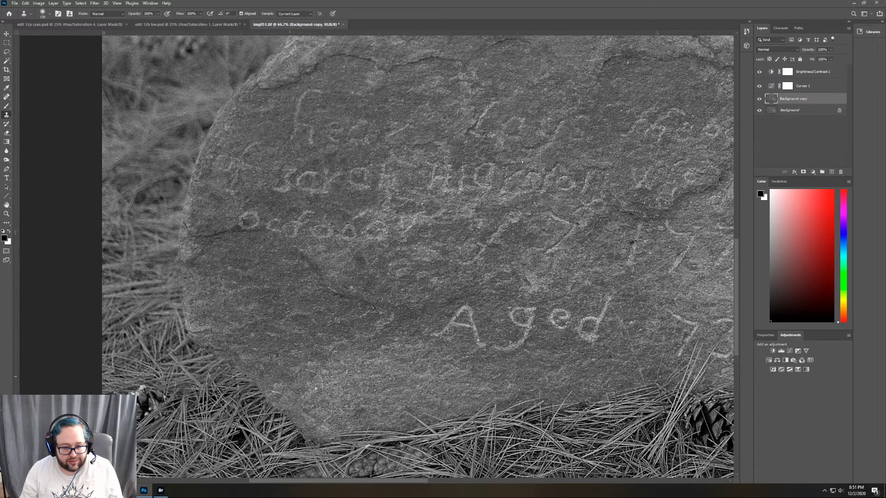
# - Examine the middle of the photo, from the front headstone's inscription to the grass along the upper edge, for leftover dust and scratches
pyautogui.moveTo(420, 484); pyautogui.dragTo(490, 482)
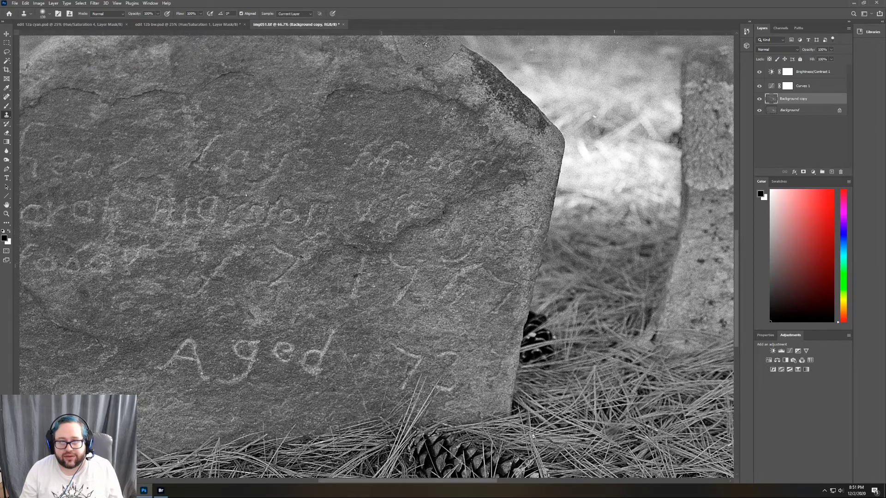
pyautogui.scroll(5, 614, 431)
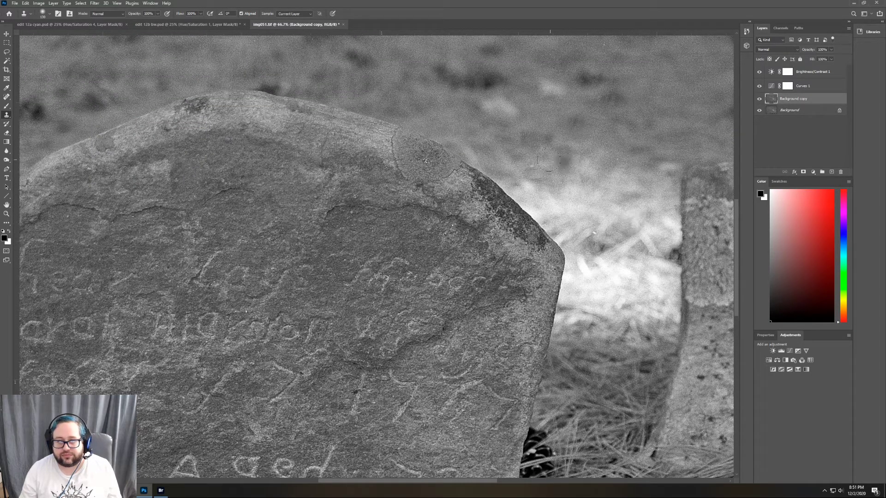
pyautogui.scroll(10, 551, 160)
pyautogui.scroll(2, 570, 208)
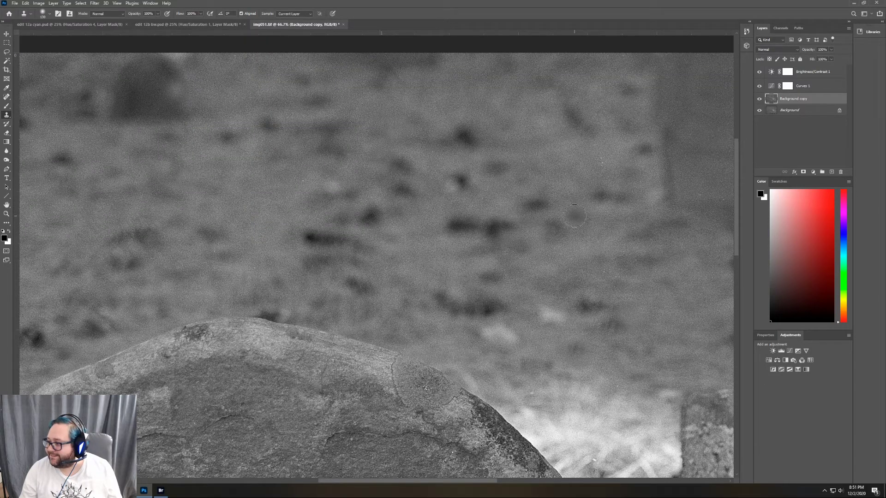
pyautogui.scroll(1, 574, 217)
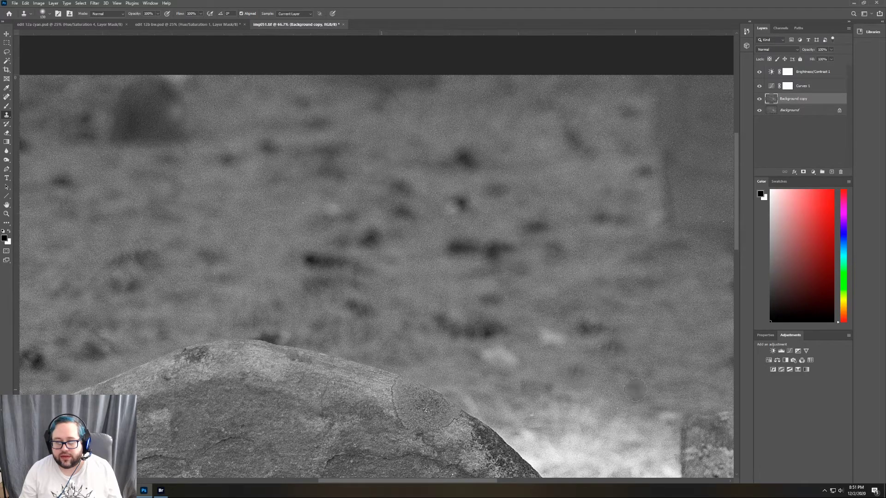
pyautogui.scroll(-1, 634, 388)
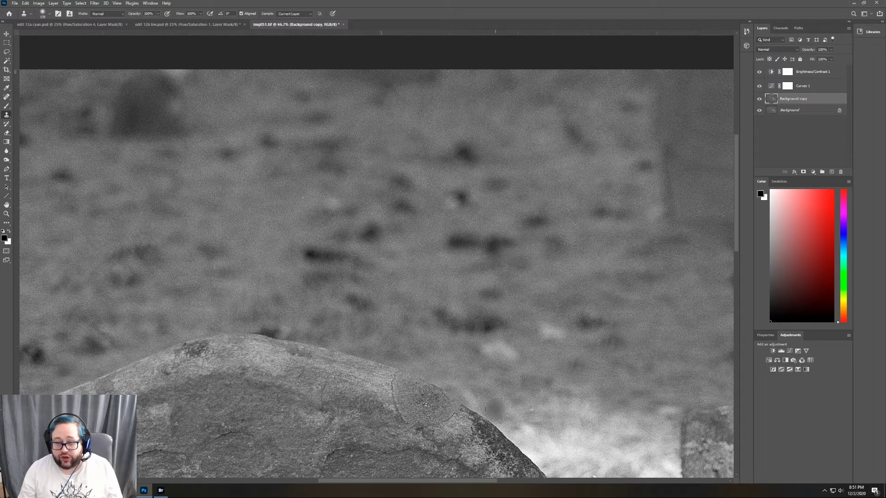
pyautogui.scroll(-4, 578, 383)
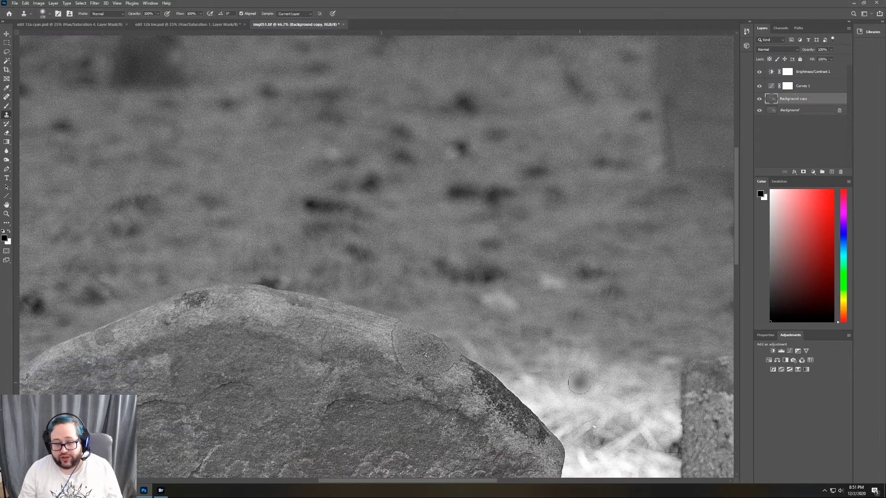
pyautogui.scroll(-1, 578, 384)
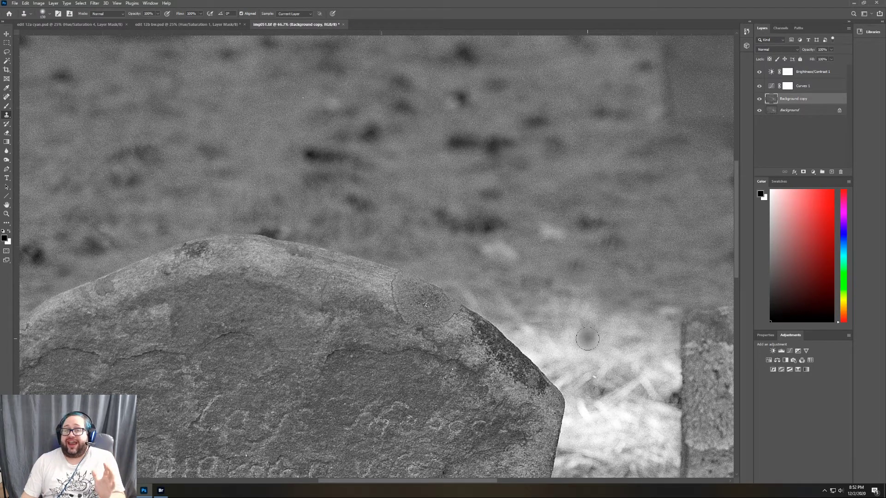
# - Examine the photo's right-hand part from the distant monument and grass to the pine cone at the lower edge for leftover specks
pyautogui.scroll(5, 402, 319)
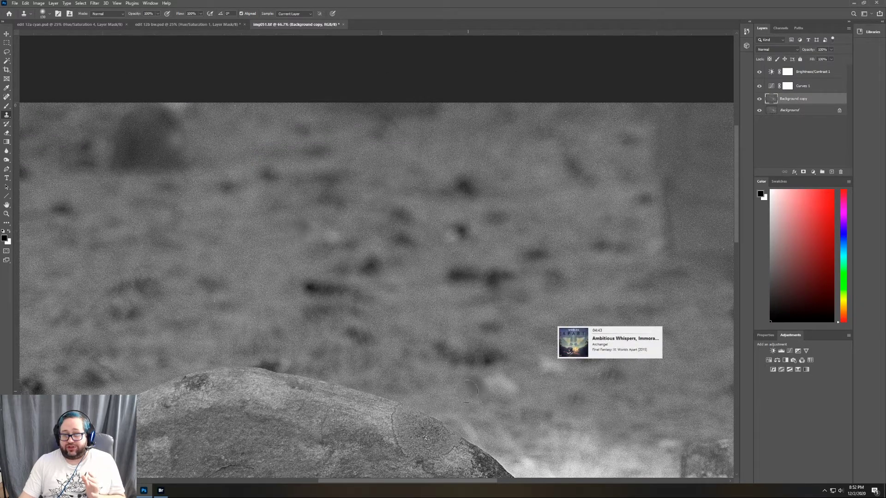
pyautogui.moveTo(446, 480); pyautogui.dragTo(539, 480)
pyautogui.scroll(-1, 467, 288)
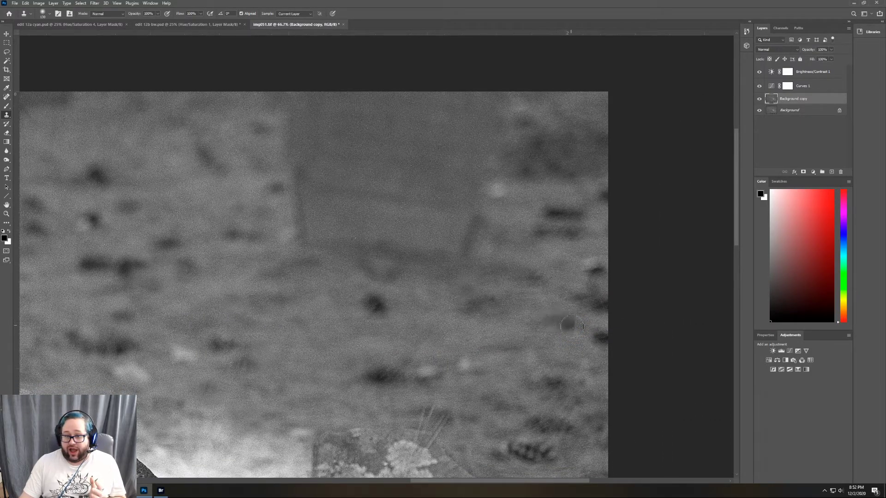
pyautogui.scroll(-1, 515, 323)
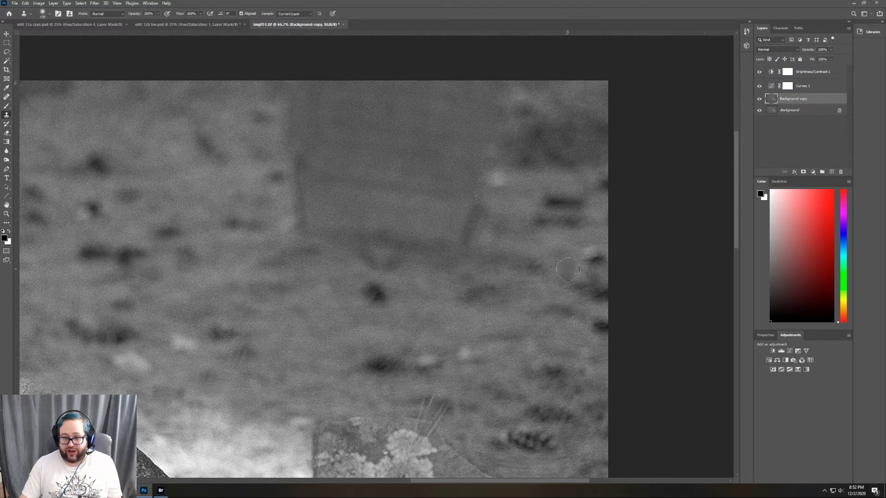
pyautogui.press('super')
pyautogui.press('super')
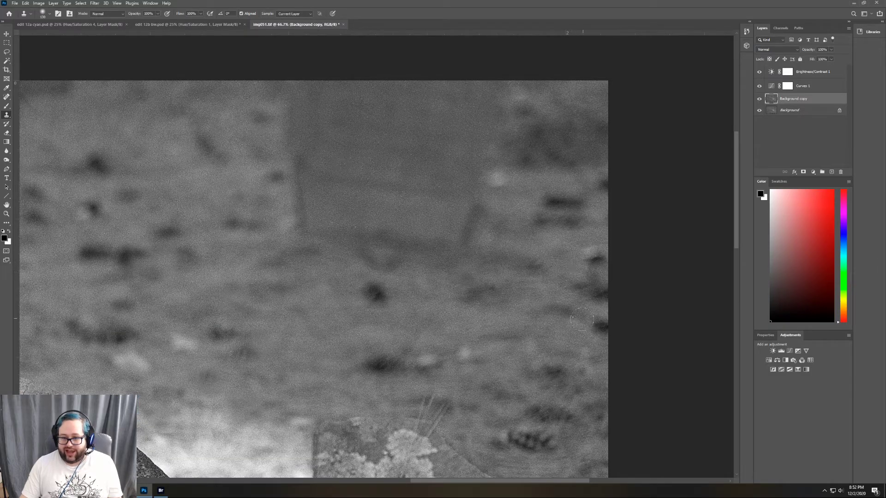
pyautogui.scroll(-5, 576, 325)
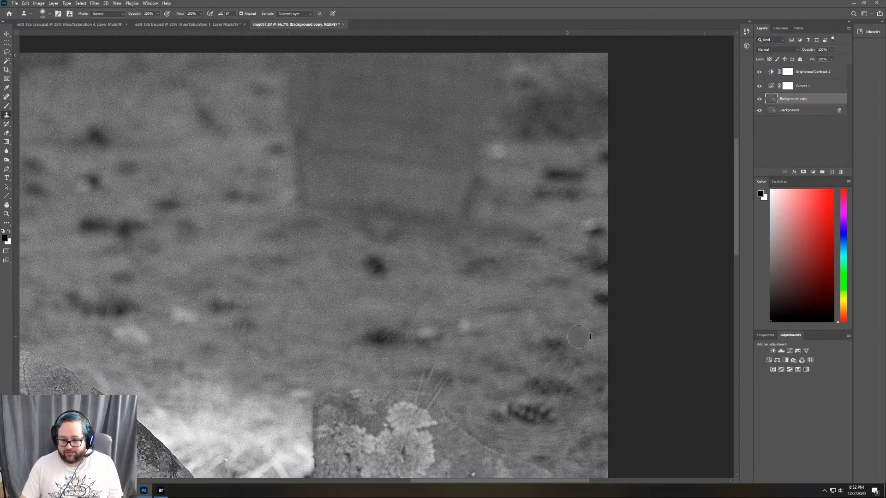
pyautogui.scroll(-15, 579, 336)
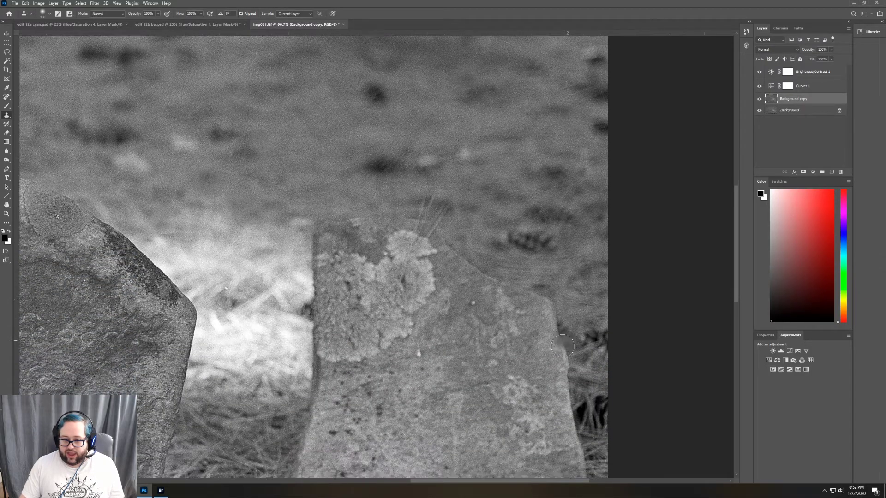
pyautogui.scroll(-7, 551, 349)
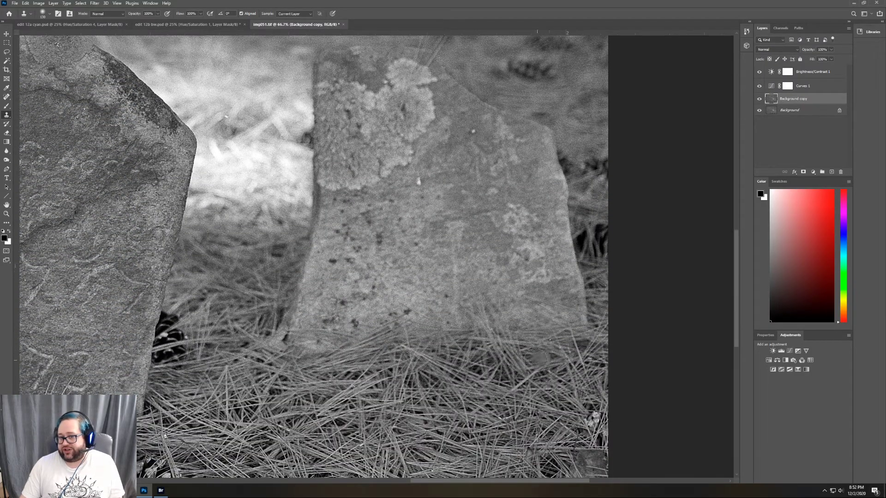
pyautogui.scroll(-2, 523, 364)
pyautogui.scroll(-8, 523, 364)
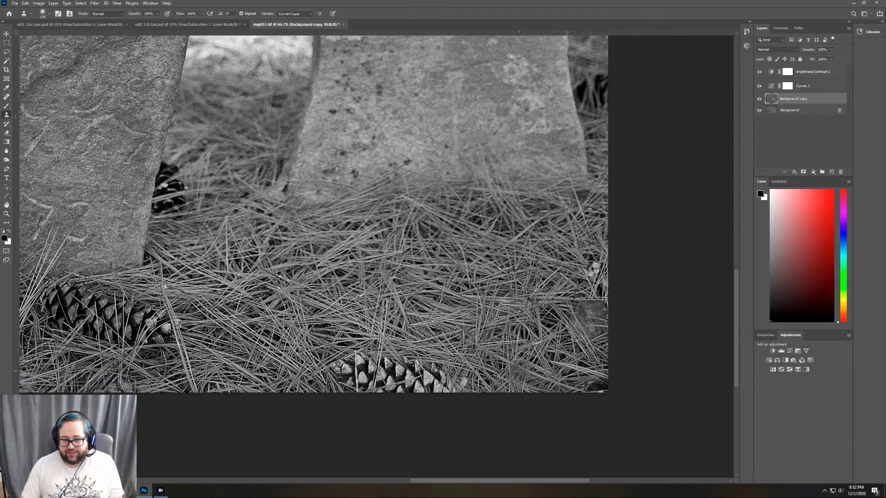
# - Recheck the lichen-covered headstone and the blurred grass above it for missed dust spots
pyautogui.scroll(5, 462, 295)
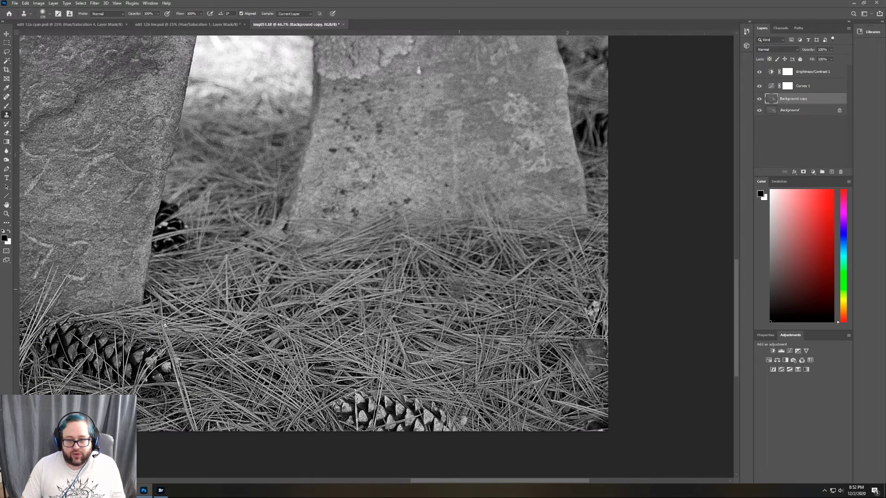
pyautogui.scroll(10, 461, 304)
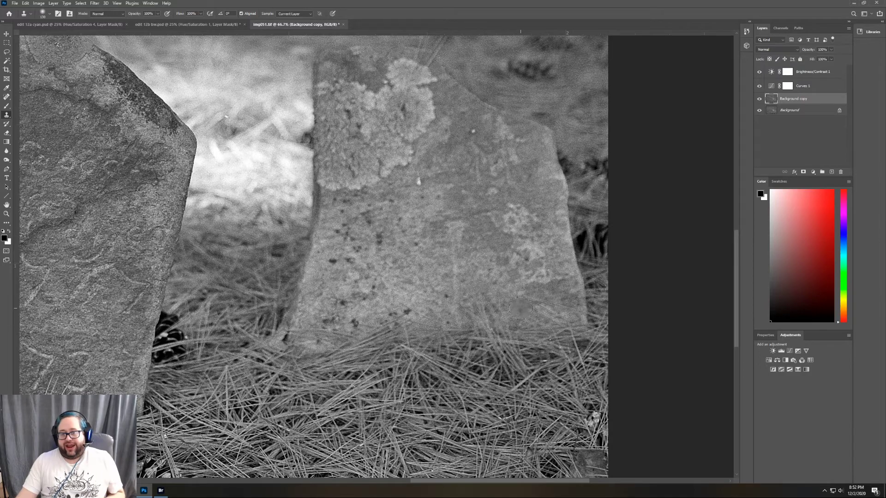
pyautogui.scroll(5, 521, 309)
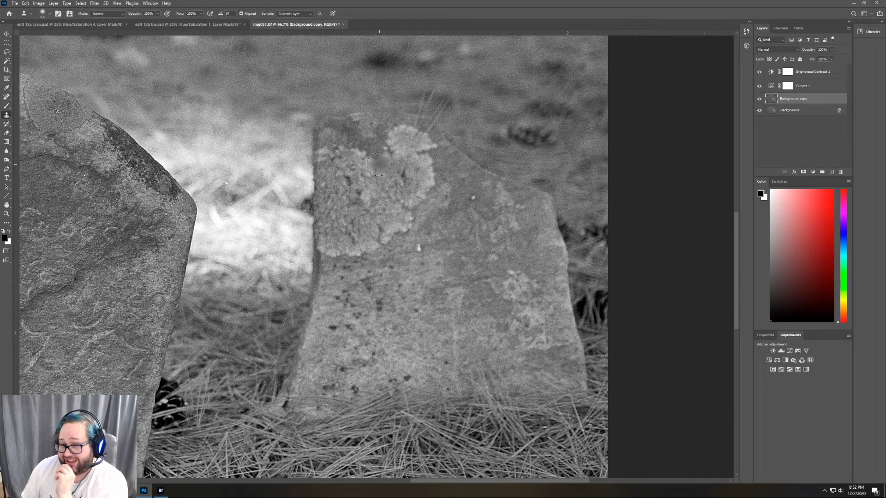
pyautogui.scroll(3, 492, 203)
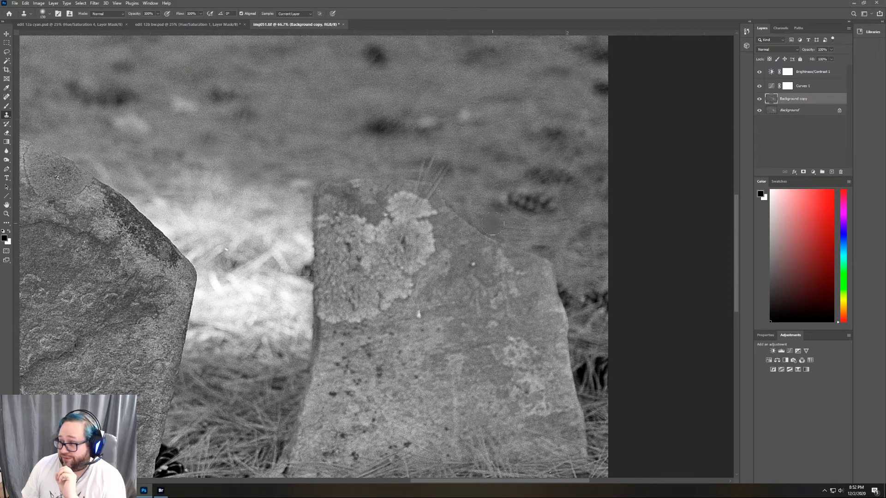
pyautogui.scroll(7, 489, 227)
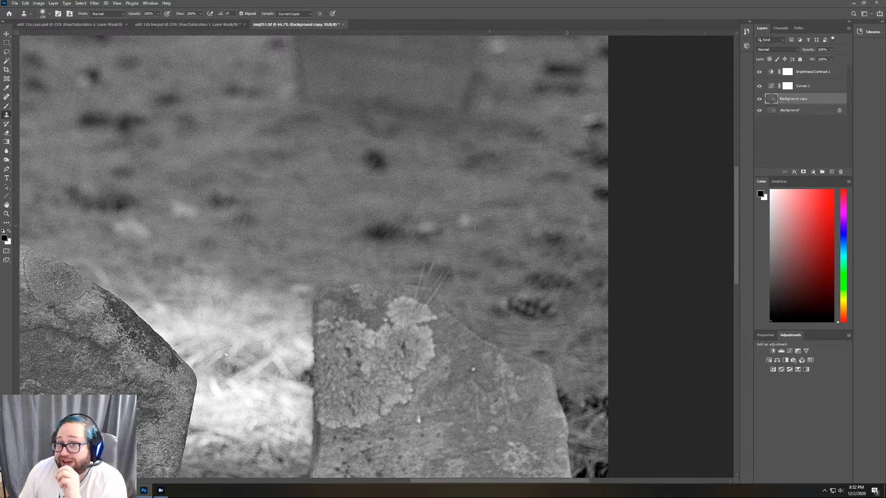
pyautogui.scroll(1, 480, 229)
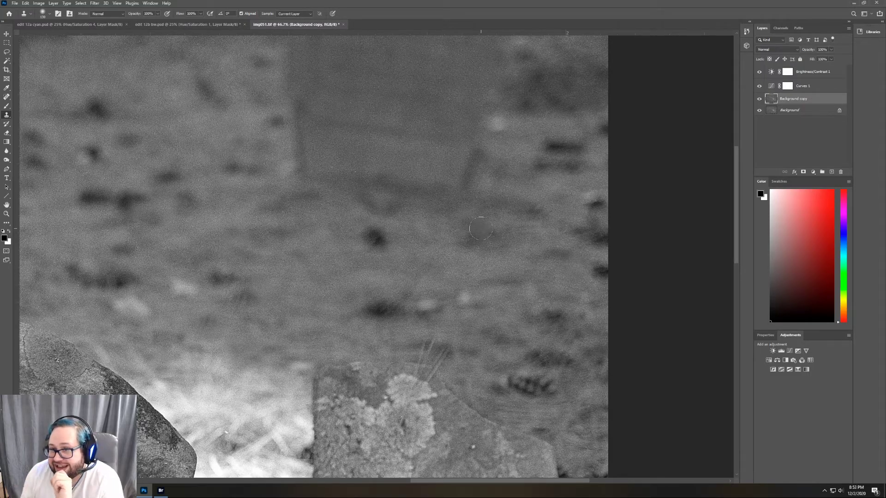
pyautogui.scroll(4, 481, 228)
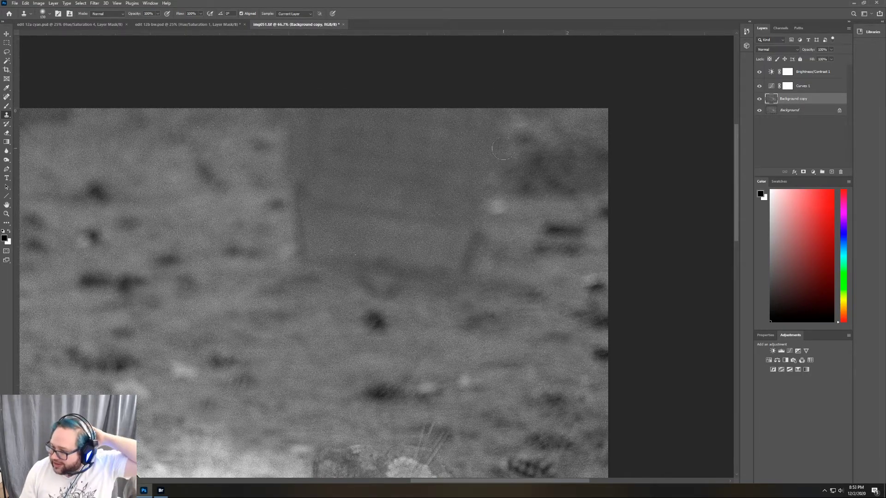
pyautogui.scroll(-5, 503, 148)
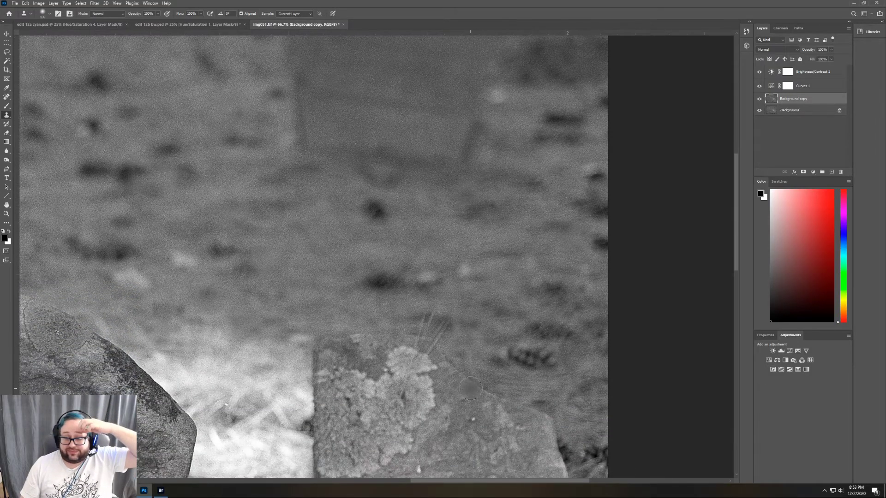
pyautogui.scroll(-10, 470, 388)
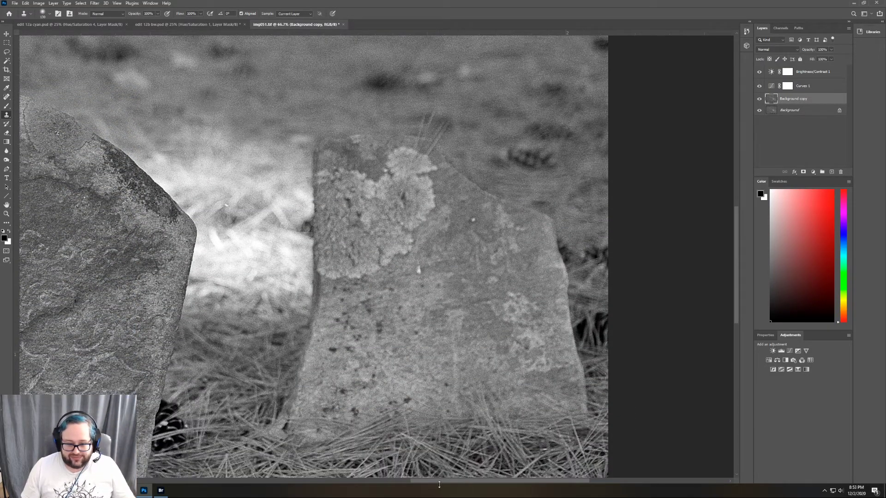
# - Review the front headstone down to its base, fit the whole photo in view, and return to the Clone Stamp tool
pyautogui.moveTo(438, 481); pyautogui.dragTo(321, 481)
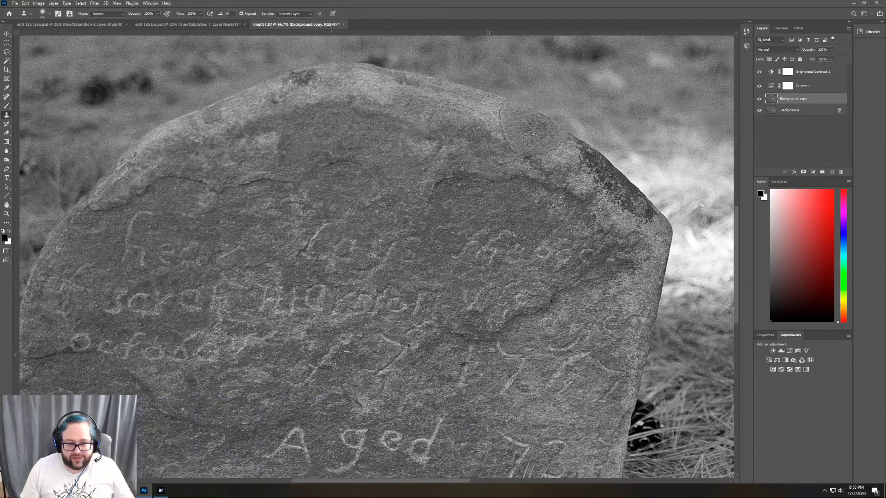
pyautogui.scroll(-5, 352, 284)
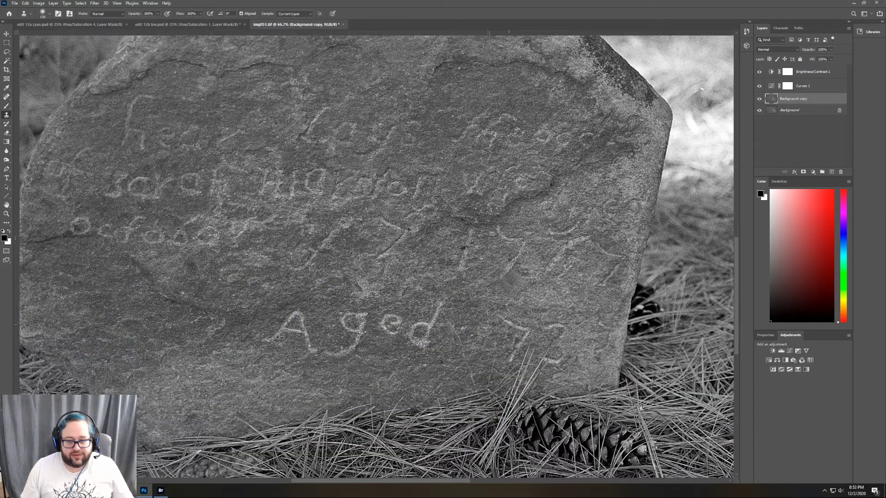
pyautogui.scroll(-5, 508, 329)
pyautogui.press('z')
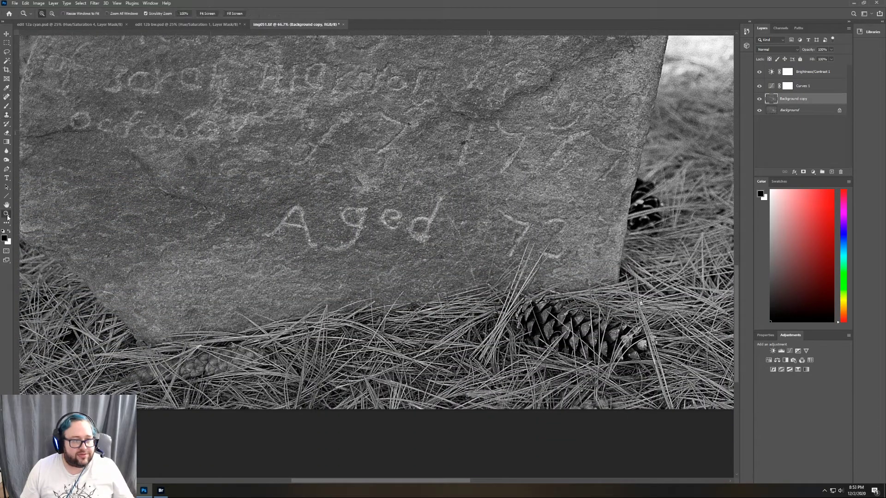
pyautogui.click(207, 15)
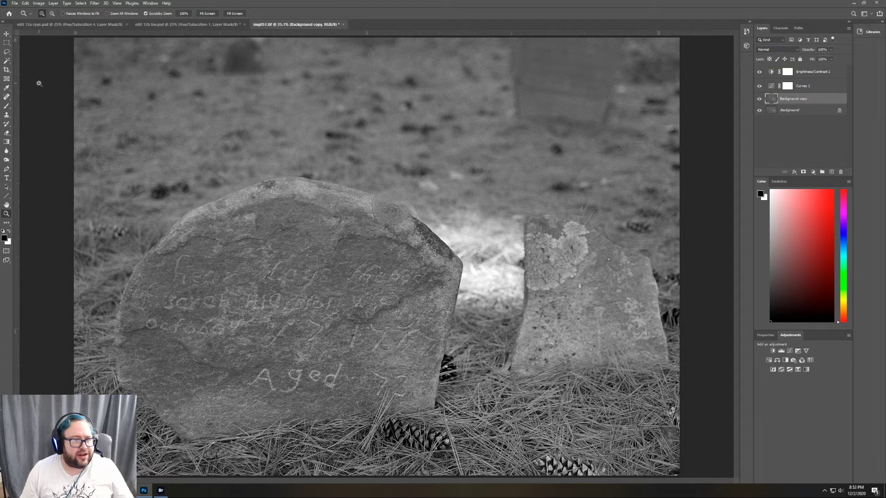
pyautogui.click(7, 114)
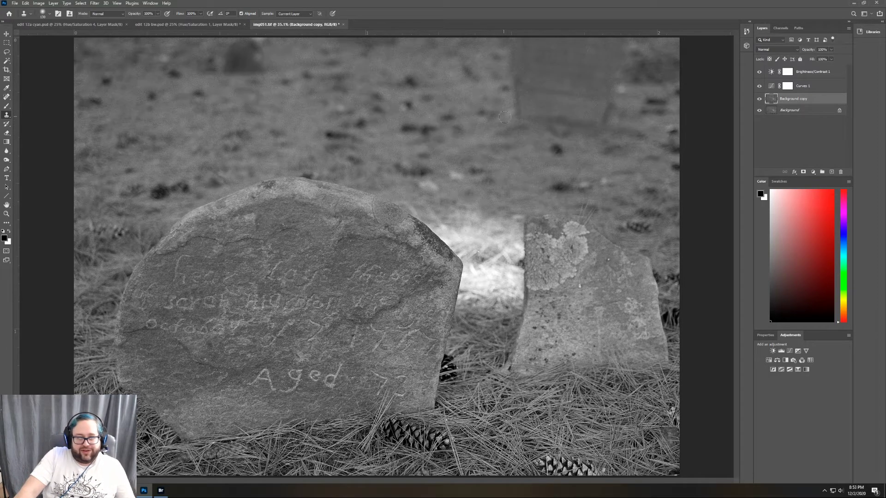
# - Add a Selective Color adjustment above the Brightness/Contrast 1 layer and raise Black to about +21% for the Blacks
pyautogui.click(828, 75)
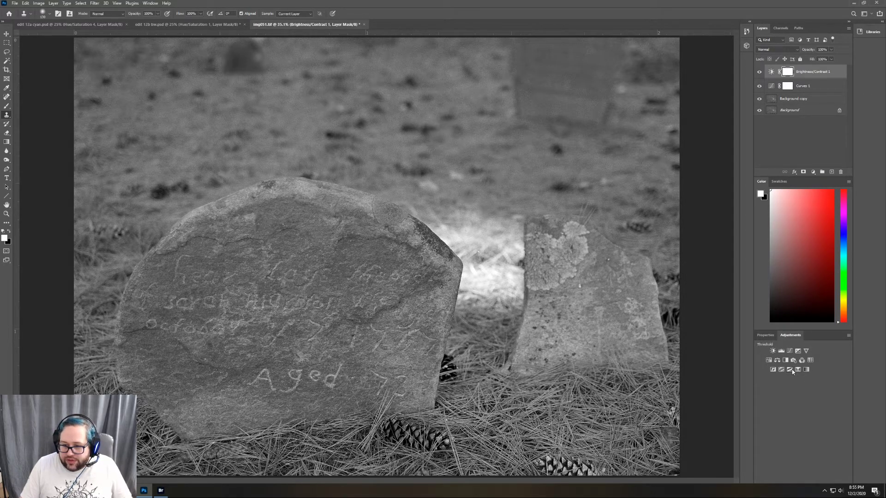
pyautogui.click(806, 370)
pyautogui.moveTo(801, 422); pyautogui.dragTo(808, 422)
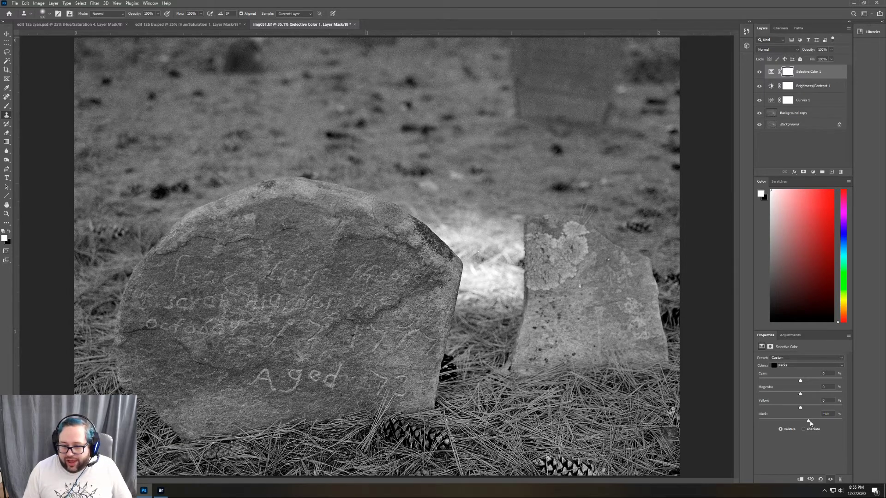
pyautogui.moveTo(809, 421)
pyautogui.mouseDown()
pyautogui.moveTo(845, 424)
pyautogui.moveTo(809, 421)
pyautogui.mouseUp()
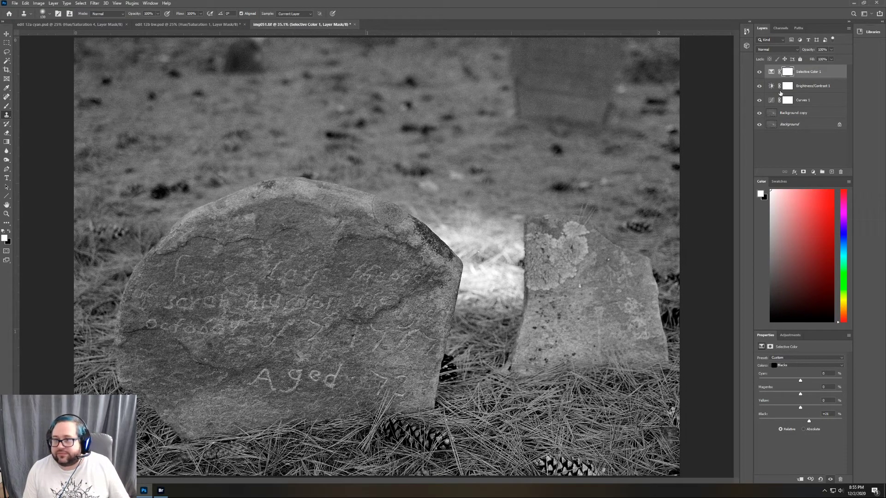
# - Compare the photo with and without Selective Color 1 and set Black to +17% for the Blacks
pyautogui.click(759, 72)
pyautogui.click(759, 71)
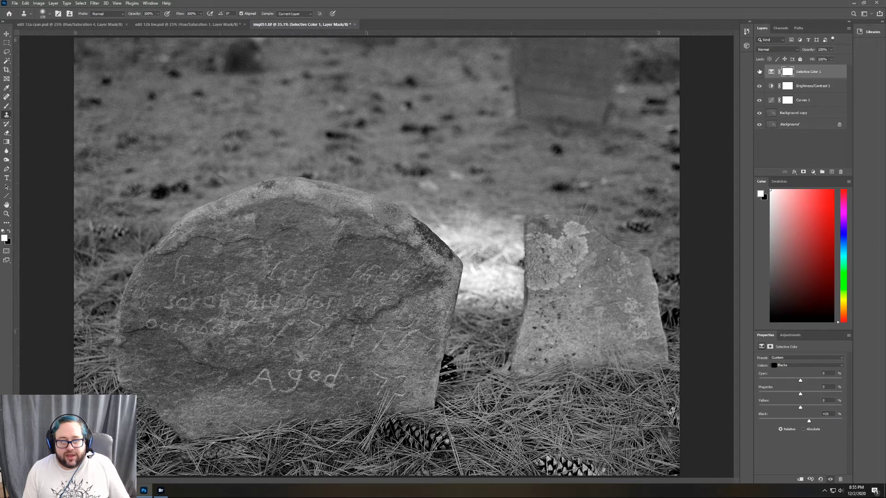
pyautogui.click(759, 71)
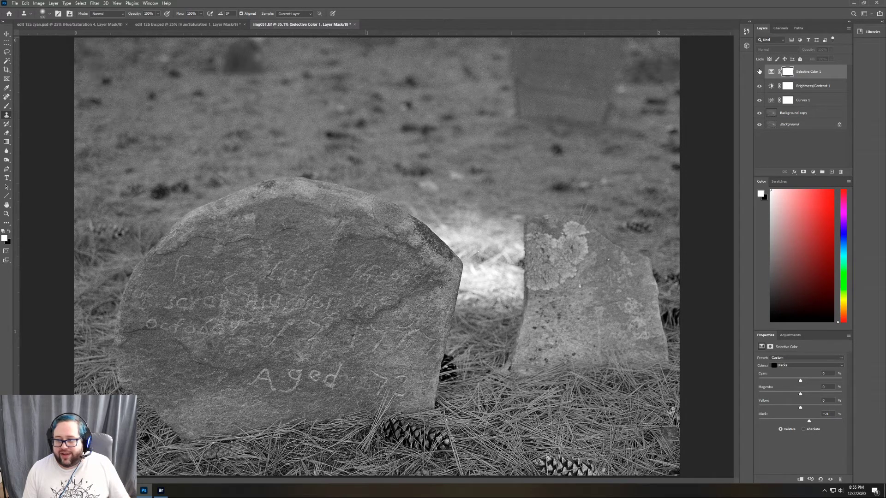
pyautogui.moveTo(811, 422); pyautogui.dragTo(808, 421)
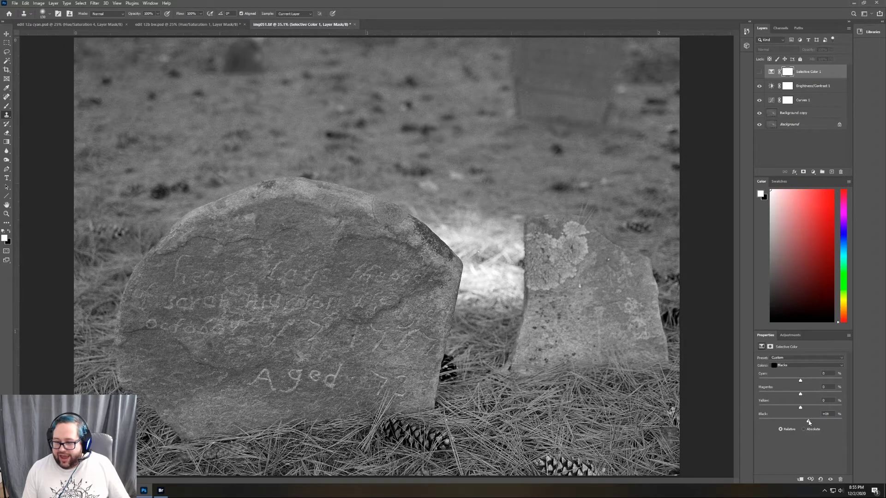
pyautogui.click(760, 71)
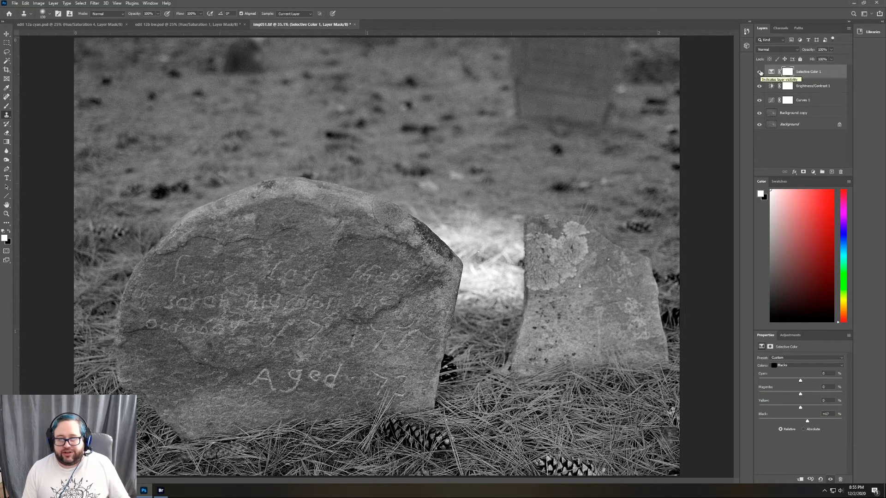
pyautogui.click(759, 72)
pyautogui.click(760, 72)
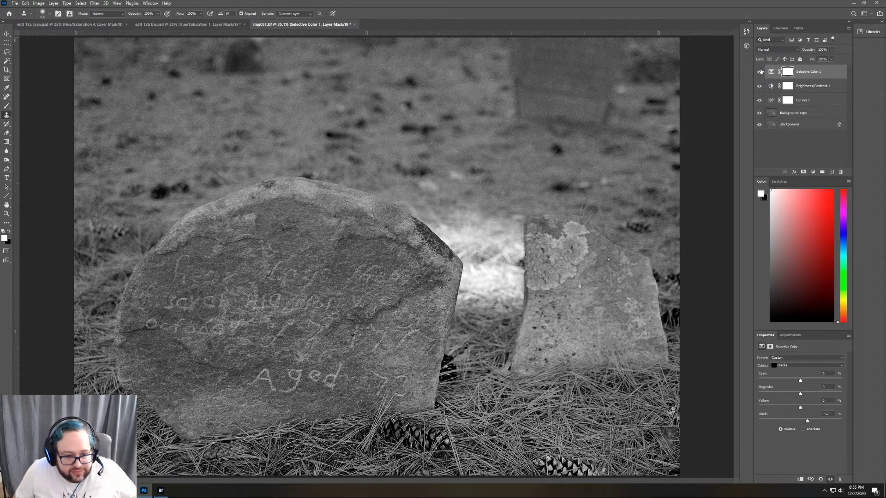
pyautogui.click(759, 71)
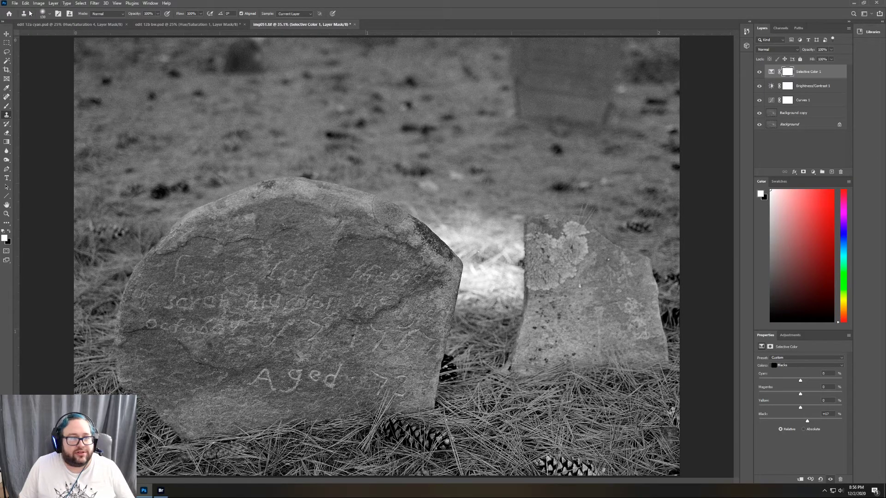
# - Save the layered photo as a TIFF named 051 in the Cemetery folder, uncompressed and with Macintosh byte order
pyautogui.click(15, 3)
pyautogui.click(39, 87)
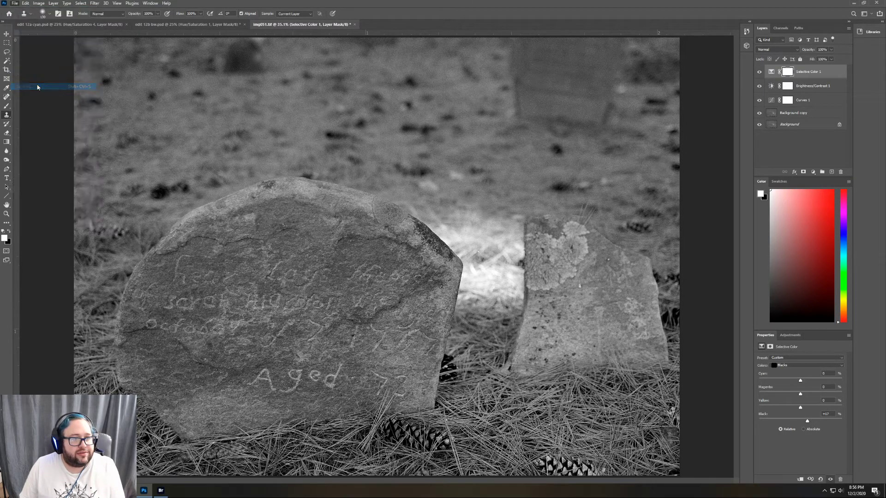
pyautogui.click(54, 213)
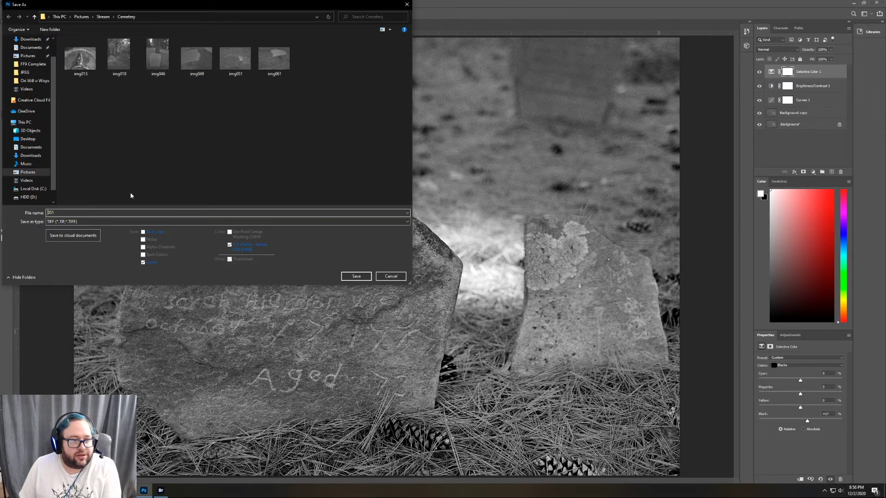
pyautogui.press('Return')
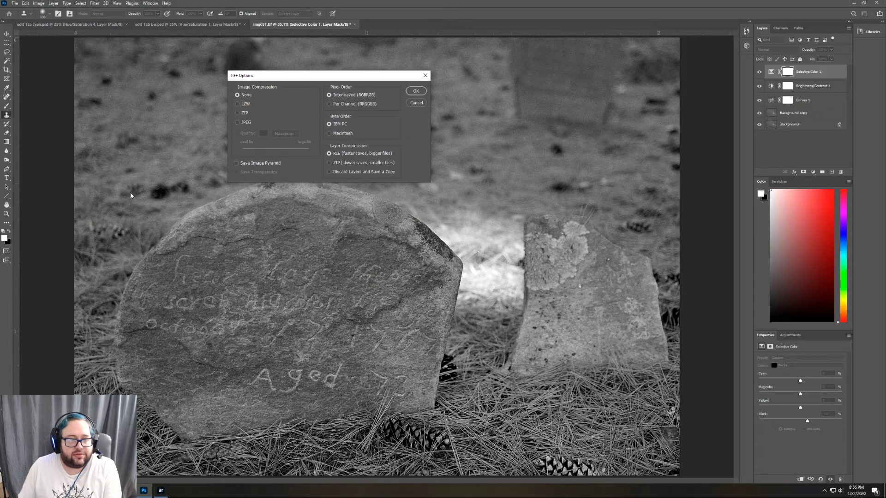
pyautogui.click(415, 91)
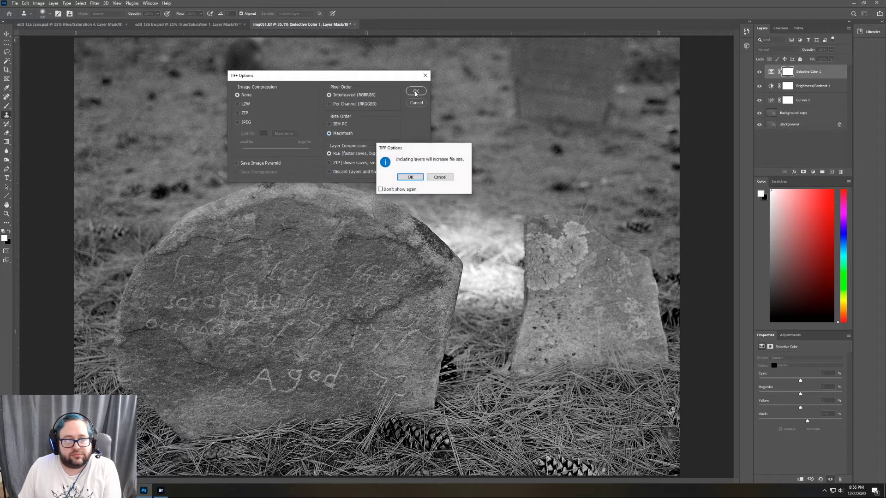
pyautogui.click(420, 180)
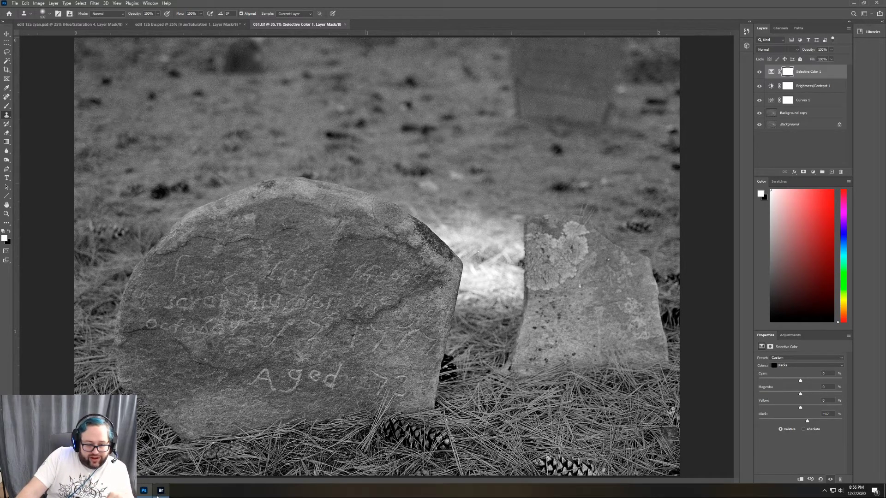
# - Switch to Adobe Bridge and open img049.tif from the Cemetery folder in Photoshop
pyautogui.moveTo(163, 495)
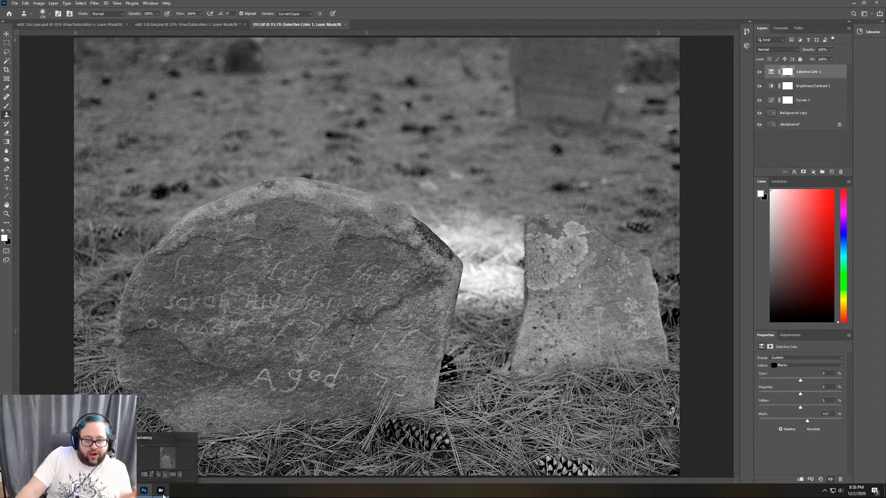
pyautogui.click(162, 492)
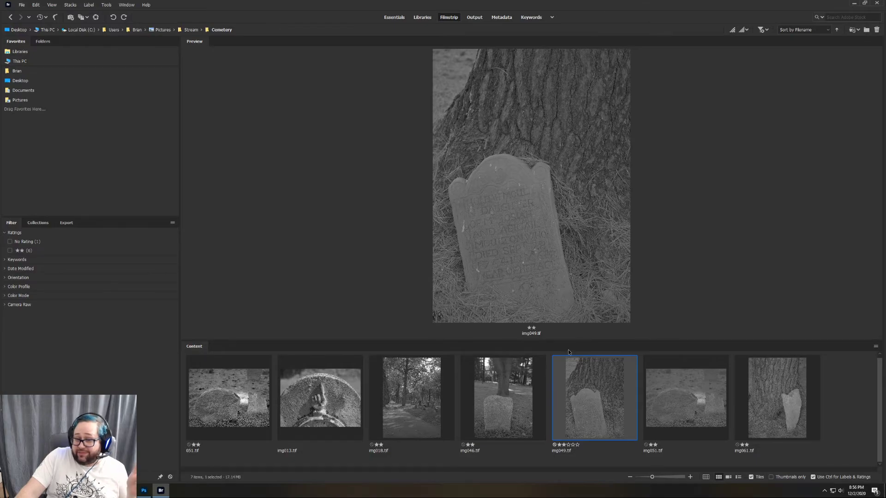
pyautogui.doubleClick(602, 383)
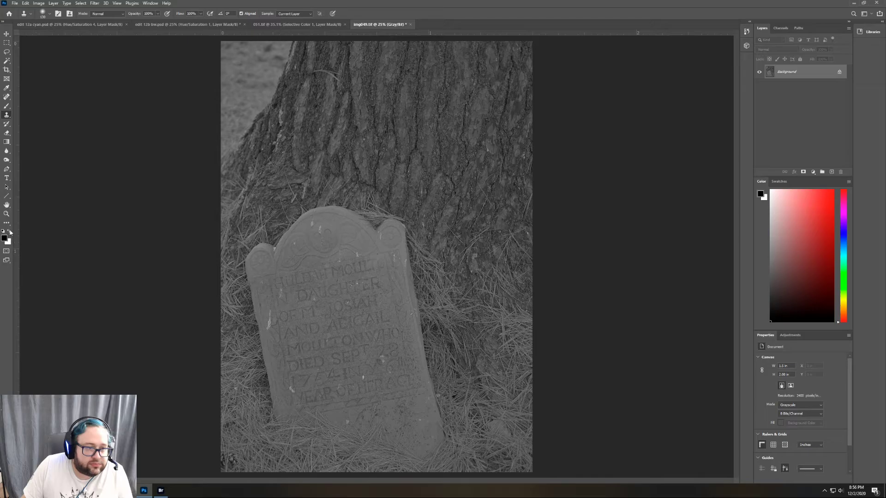
# - Convert the grayscale headstone photo to RGB Color and duplicate its Background layer as Background copy
pyautogui.click(41, 3)
pyautogui.moveTo(106, 10)
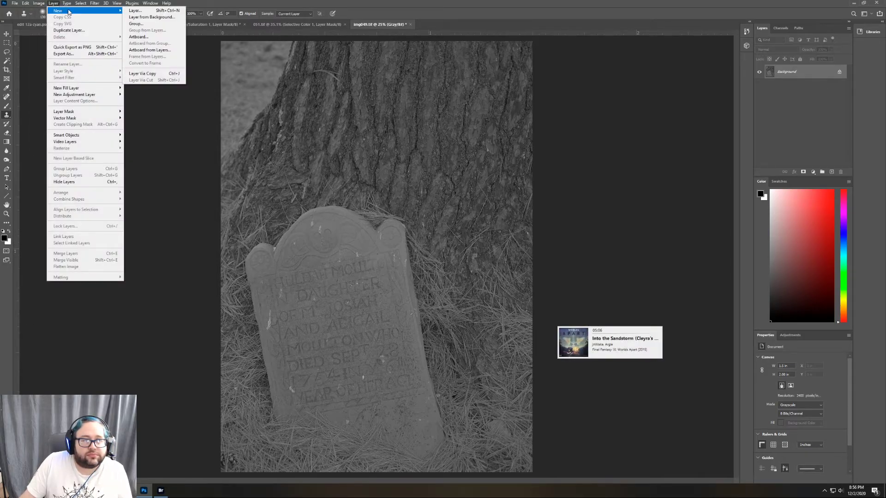
pyautogui.moveTo(71, 11)
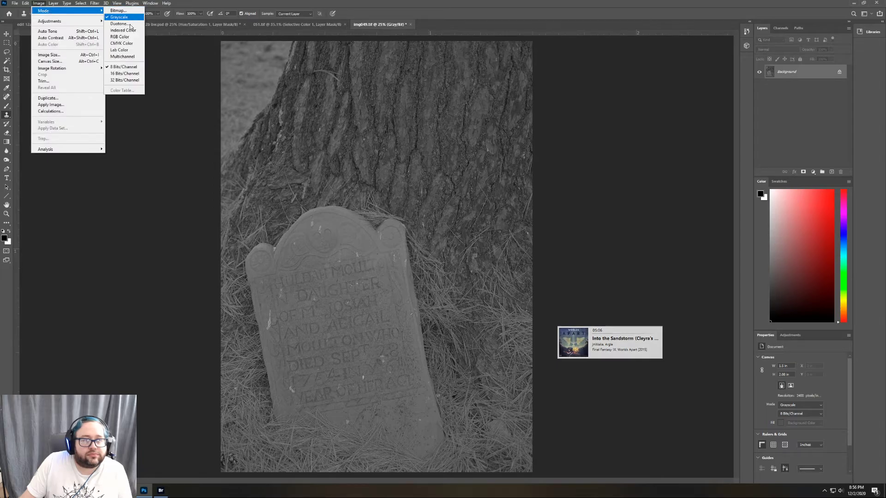
pyautogui.click(127, 37)
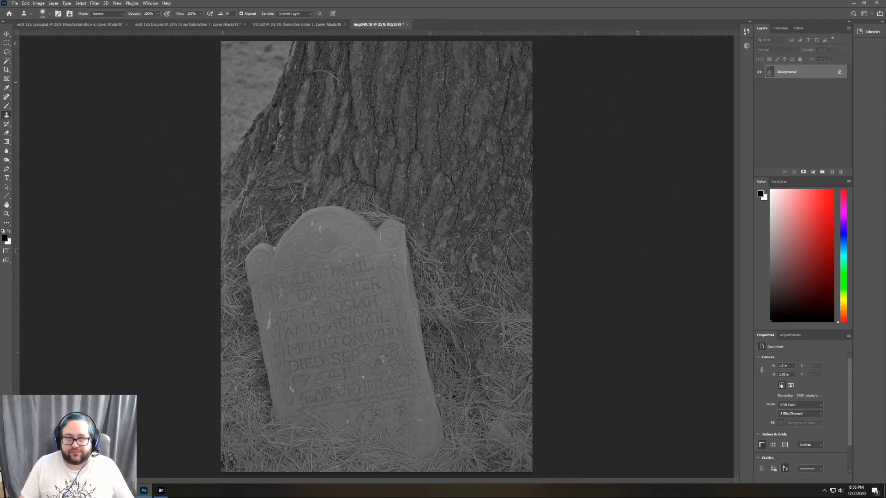
pyautogui.rightClick(801, 72)
pyautogui.click(824, 85)
pyautogui.click(389, 102)
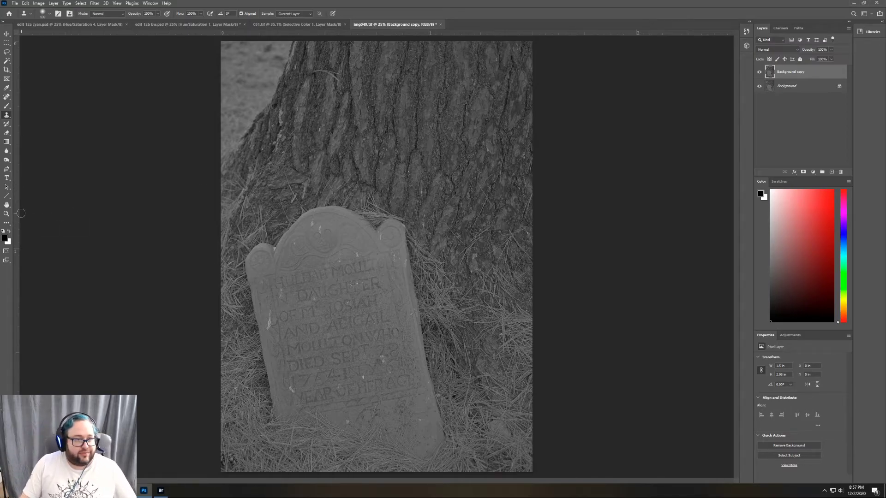
# - Add a Curves adjustment above Background copy, moving the white point to input 145 and the black point to input 34
pyautogui.click(7, 214)
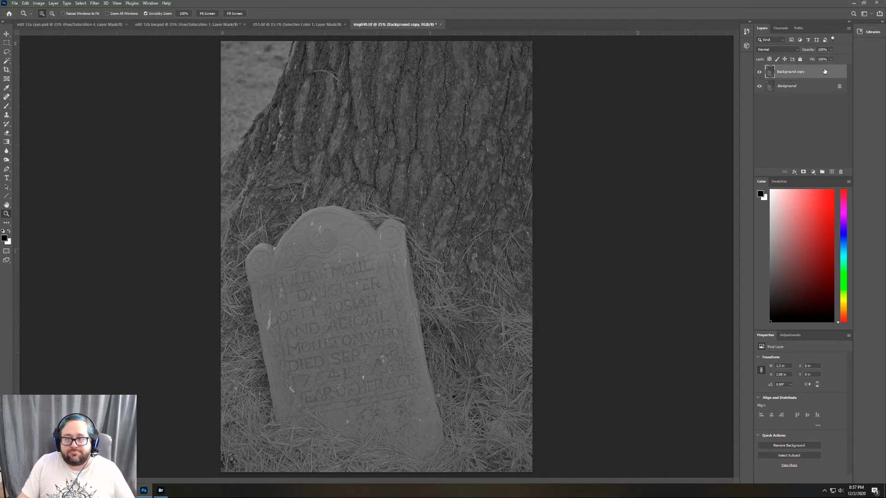
pyautogui.click(788, 336)
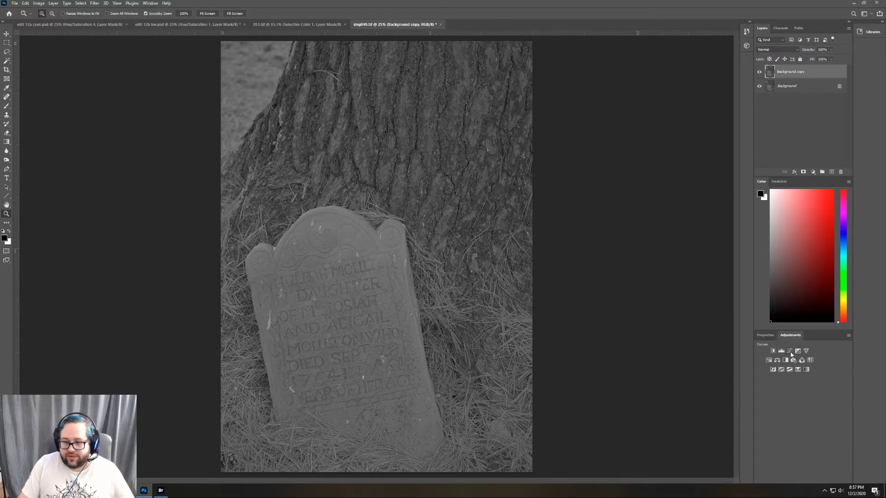
pyautogui.click(790, 352)
pyautogui.moveTo(841, 447); pyautogui.dragTo(812, 448)
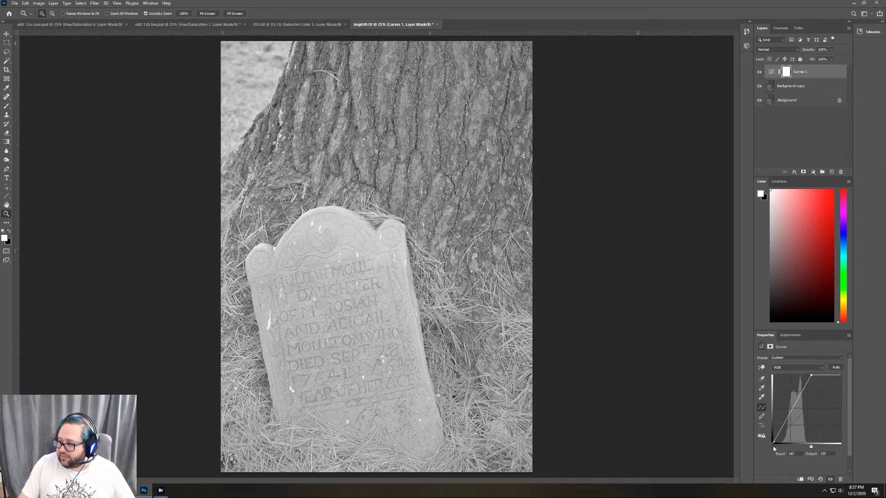
pyautogui.moveTo(773, 445); pyautogui.dragTo(783, 449)
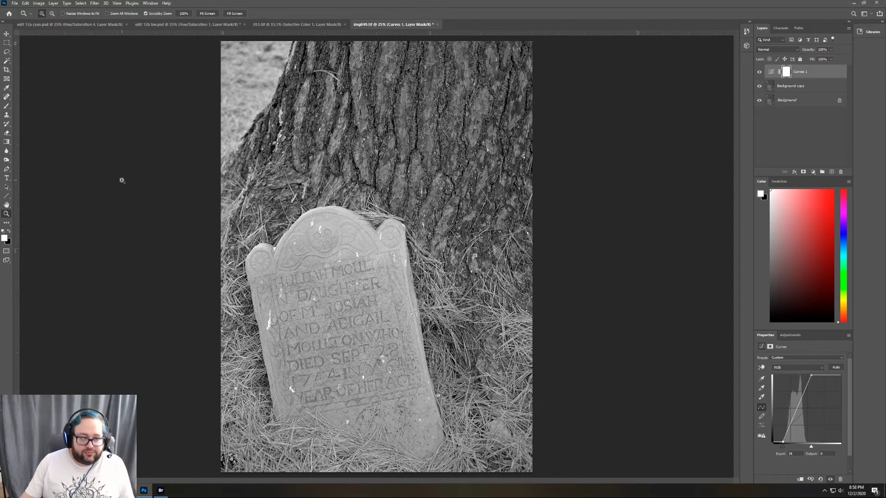
# - Examine the headstone's skull carving and upper inscription up close, then view the whole photo again
pyautogui.click(312, 234)
pyautogui.click(313, 233)
pyautogui.click(316, 233)
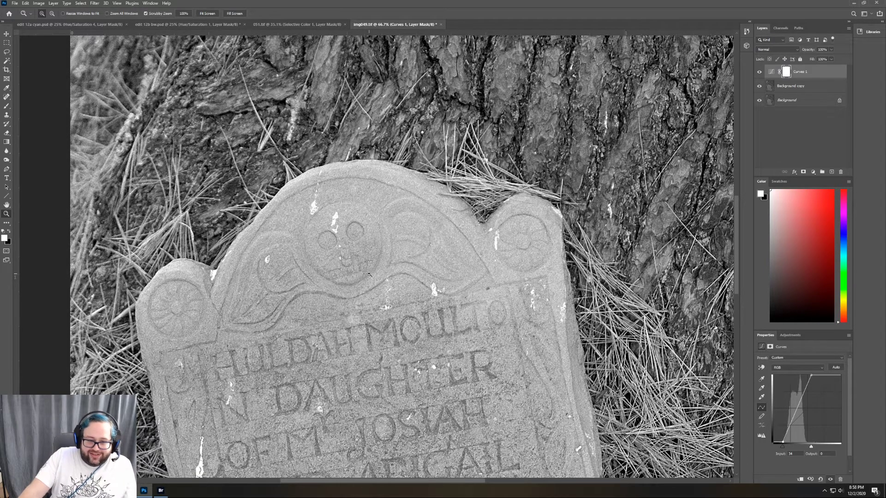
pyautogui.click(207, 14)
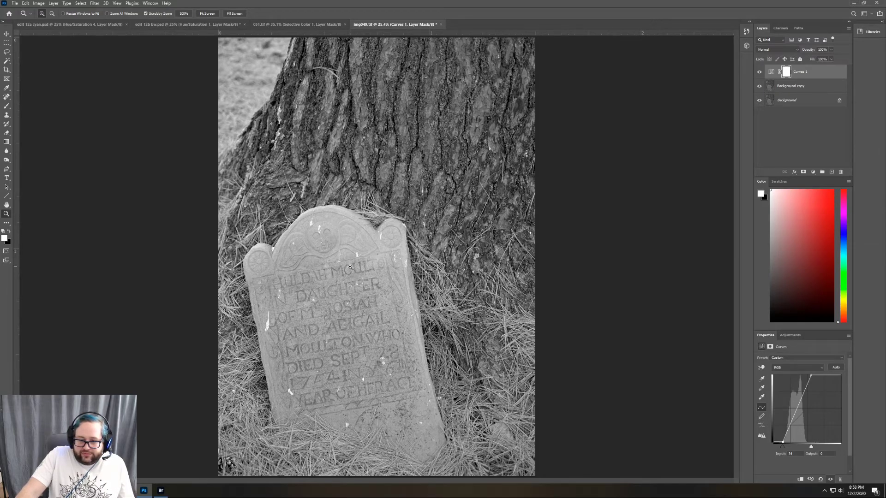
pyautogui.click(320, 242)
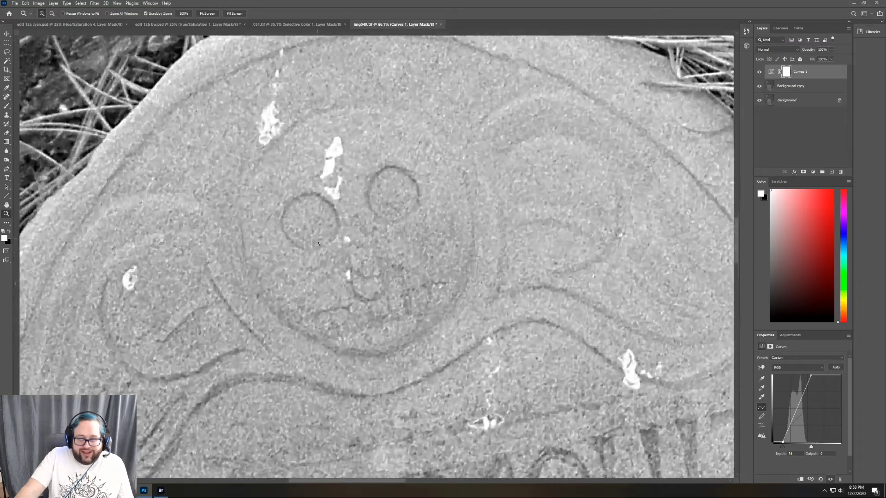
pyautogui.keyDown('alt'); pyautogui.click(345, 201); pyautogui.keyUp('alt')
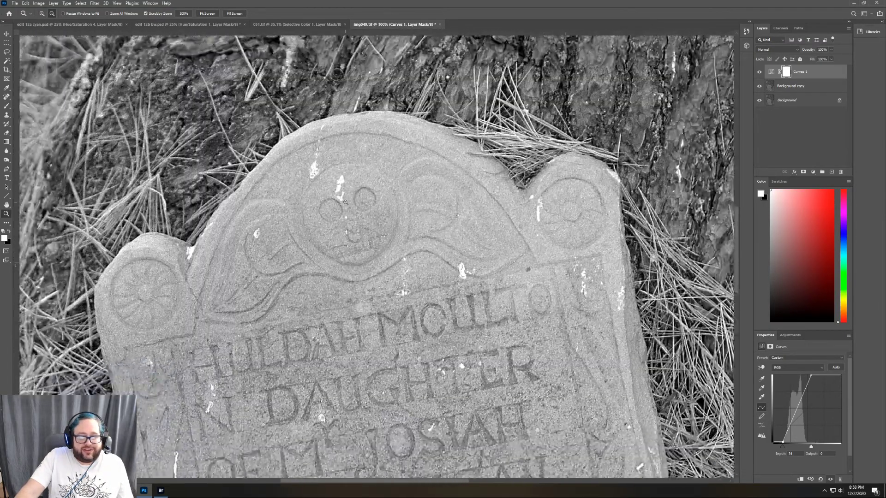
pyautogui.keyDown('alt'); pyautogui.click(345, 201); pyautogui.keyUp('alt')
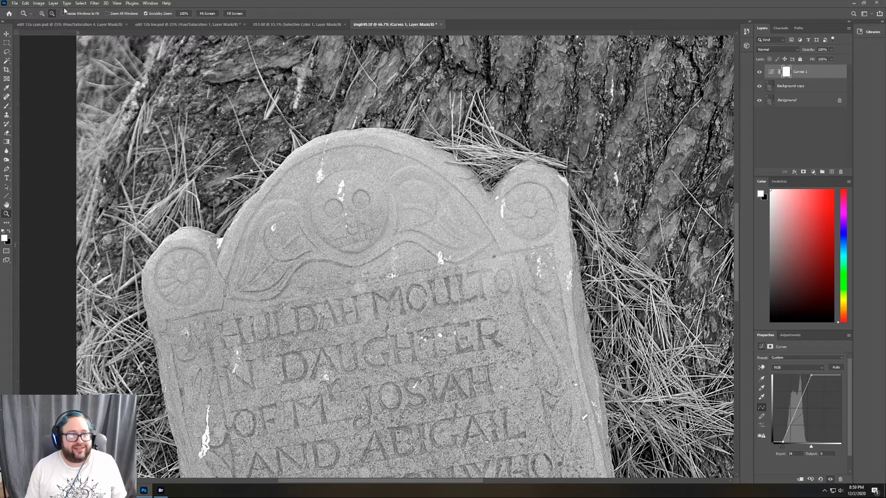
pyautogui.click(207, 13)
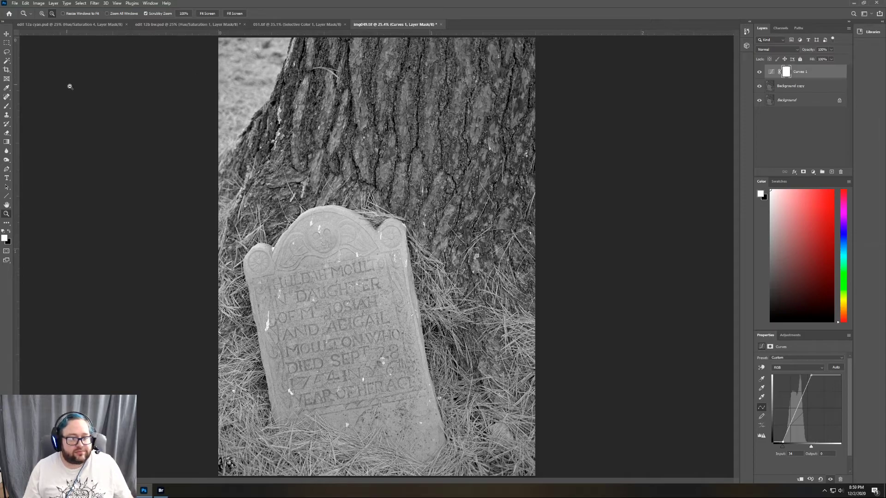
# - Add a Brightness/Contrast adjustment above Curves 1 with contrast about 40 and brightness about -11
pyautogui.click(790, 336)
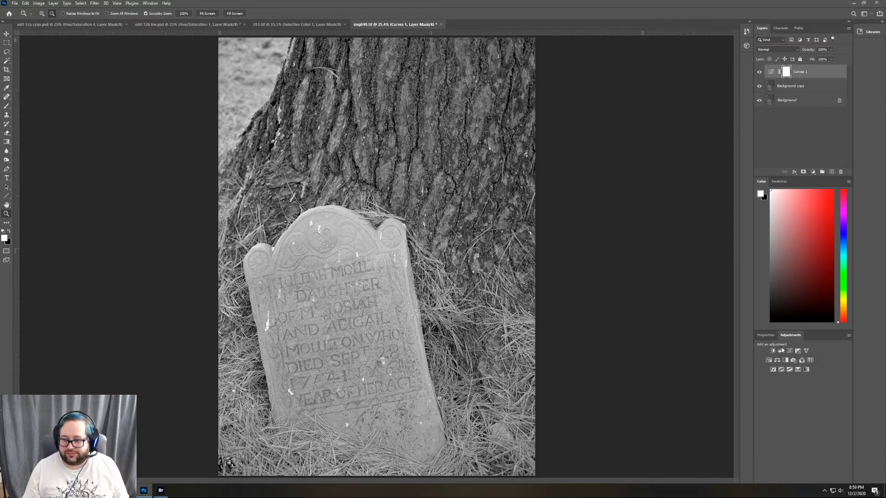
pyautogui.click(761, 353)
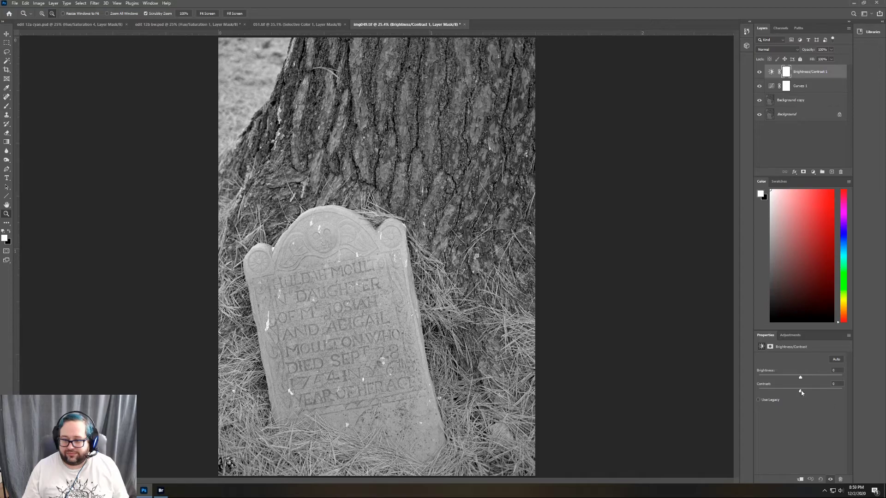
pyautogui.moveTo(801, 392)
pyautogui.mouseDown()
pyautogui.moveTo(883, 387)
pyautogui.moveTo(731, 394)
pyautogui.moveTo(847, 384)
pyautogui.moveTo(817, 391)
pyautogui.mouseUp()
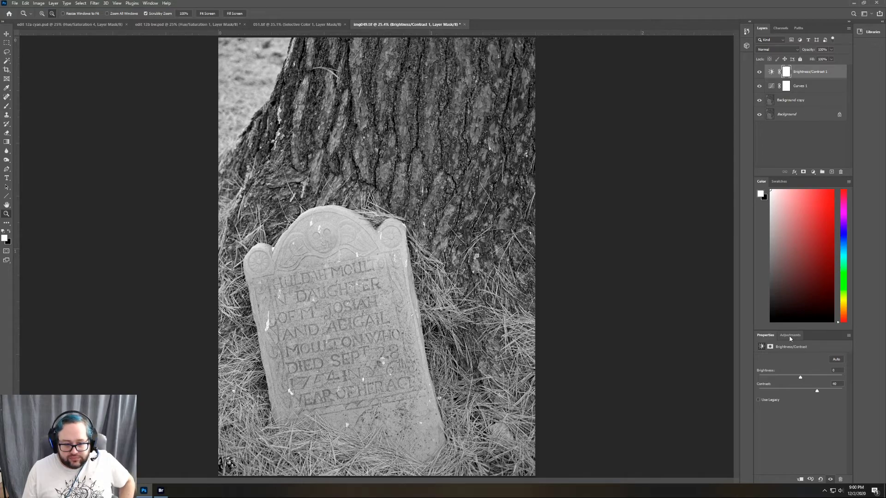
pyautogui.moveTo(800, 378); pyautogui.dragTo(798, 380)
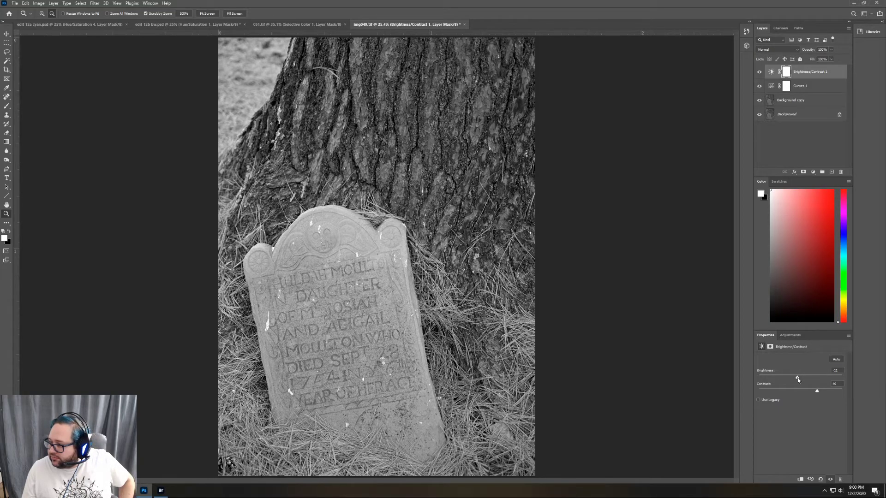
# - Set the Brightness/Contrast adjustment's brightness to about -4 and compare the photo with the adjustment hidden and shown
pyautogui.moveTo(797, 379); pyautogui.dragTo(799, 379)
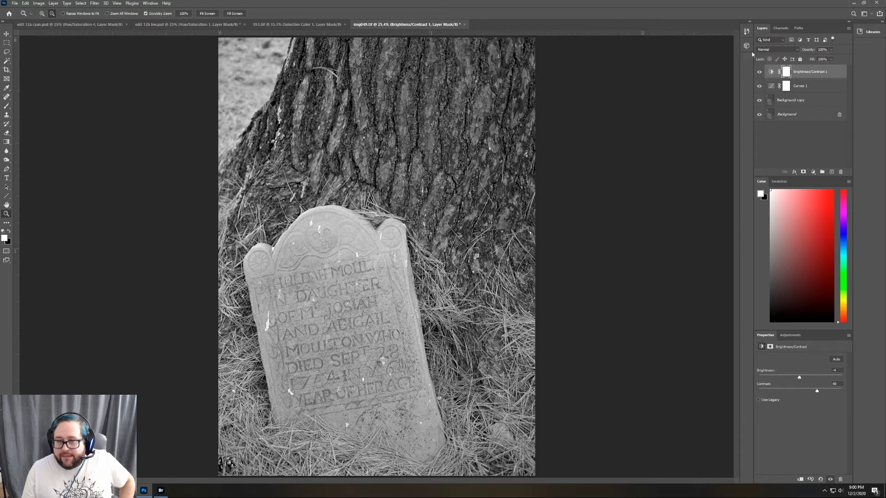
pyautogui.click(759, 72)
pyautogui.click(759, 73)
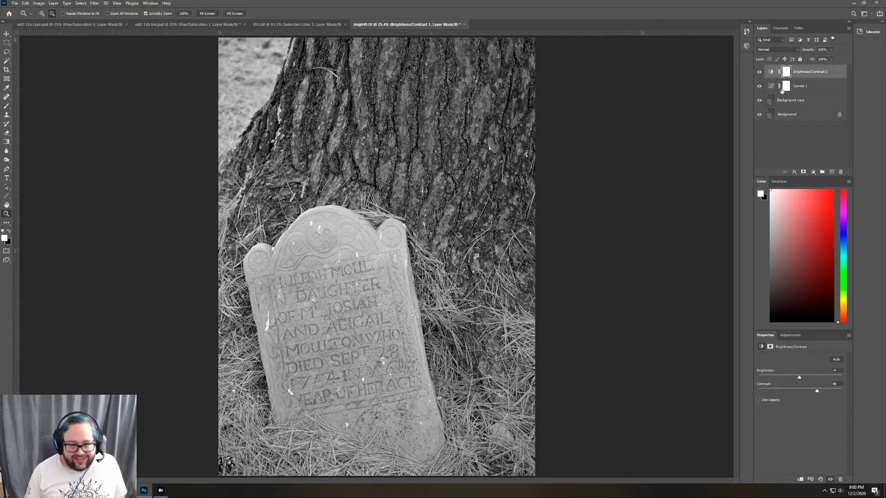
# - Add a Selective Color adjustment above Brightness/Contrast 1 and set Black to about +19% for the Blacks
pyautogui.click(791, 336)
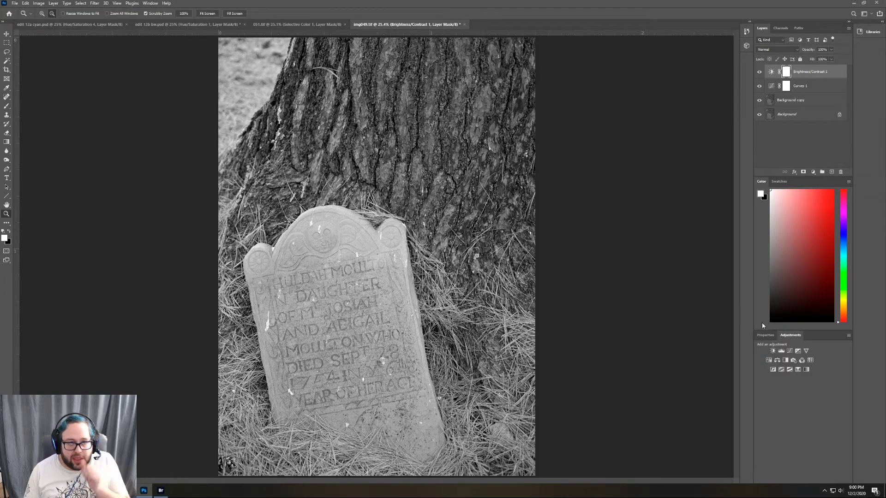
pyautogui.click(797, 373)
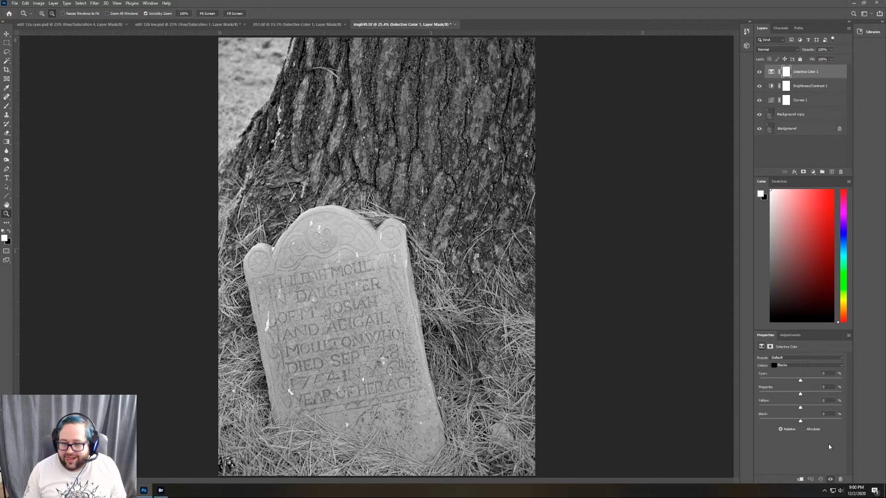
pyautogui.moveTo(801, 420); pyautogui.dragTo(808, 422)
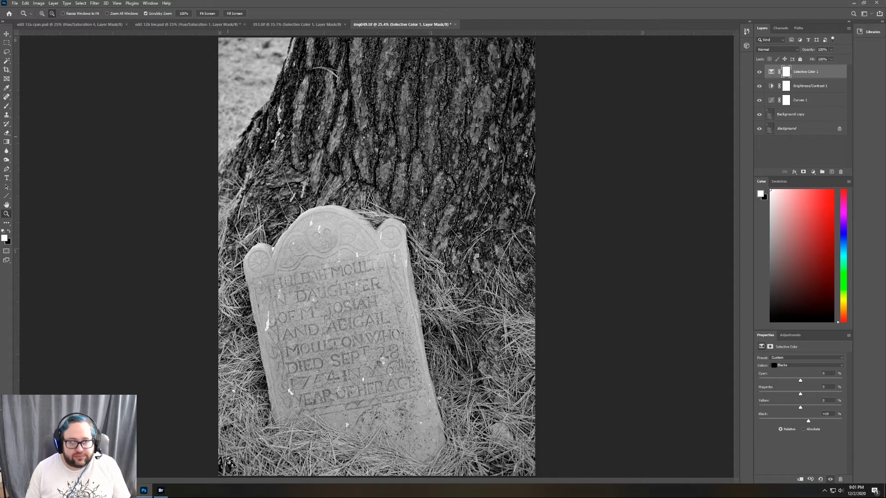
# - Save the headstone photo as 049.tif in the Cemetery folder with layers included, no image compression and Macintosh byte order
pyautogui.click(15, 3)
pyautogui.click(16, 3)
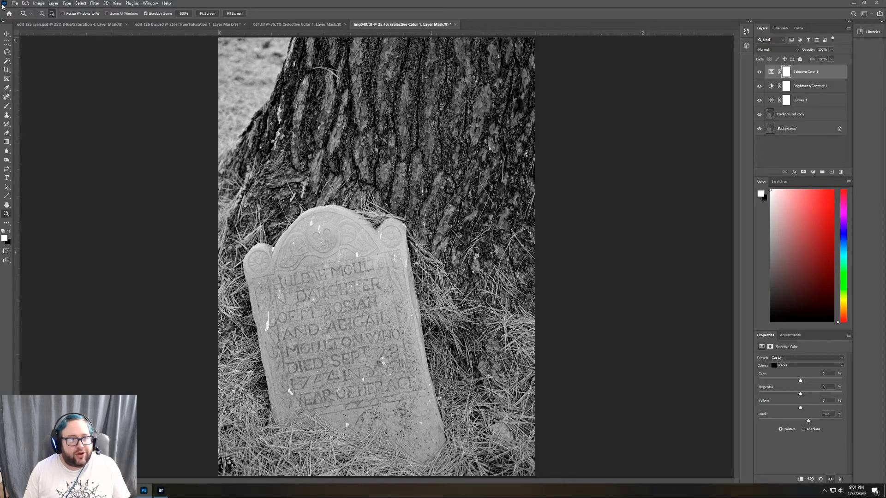
pyautogui.click(19, 5)
pyautogui.click(48, 86)
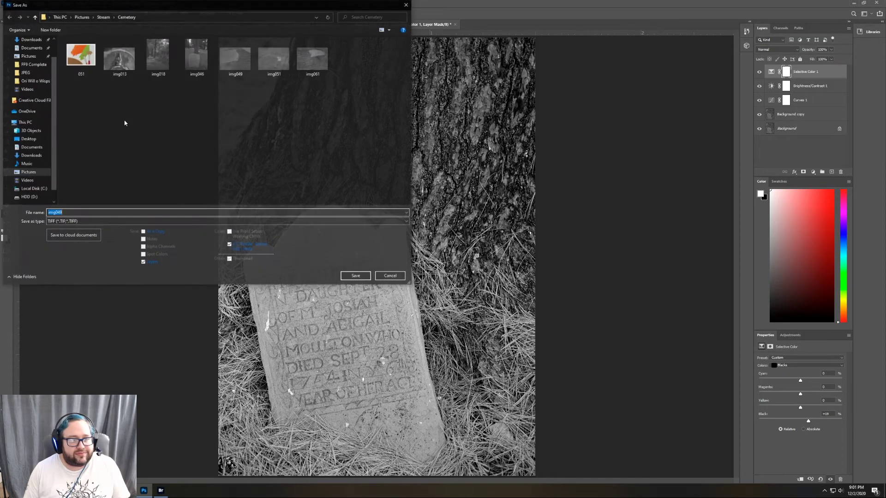
pyautogui.click(55, 213)
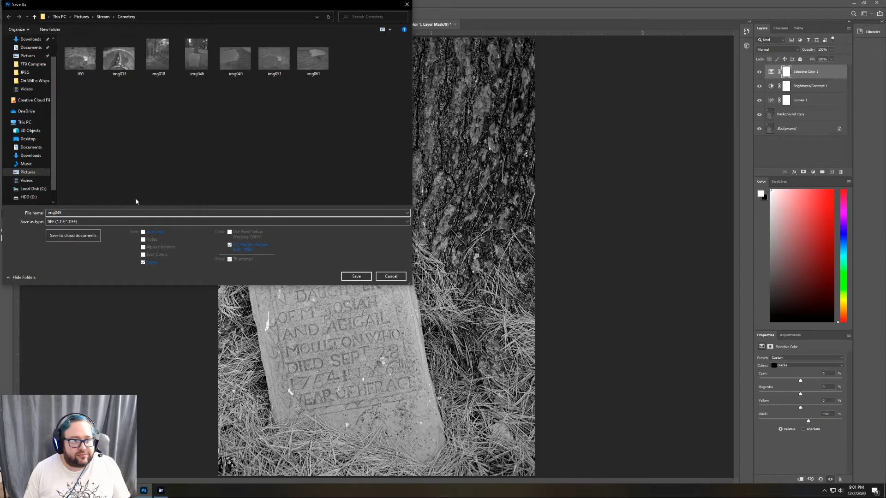
pyautogui.press('BackSpace')
pyautogui.press('BackSpace')
pyautogui.press('BackSpace')
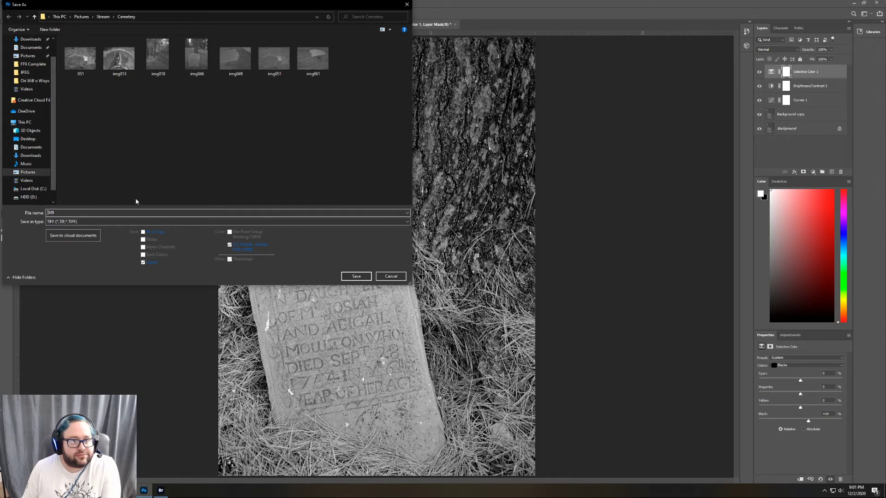
pyautogui.press('Return')
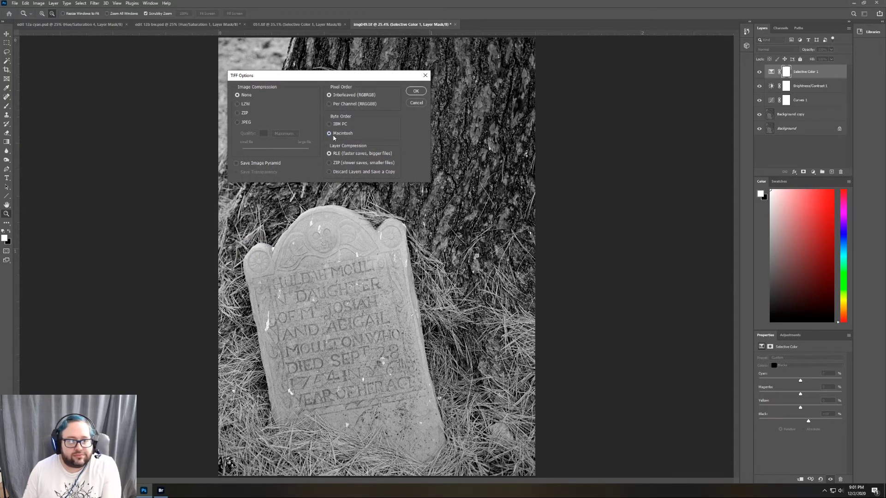
pyautogui.click(416, 94)
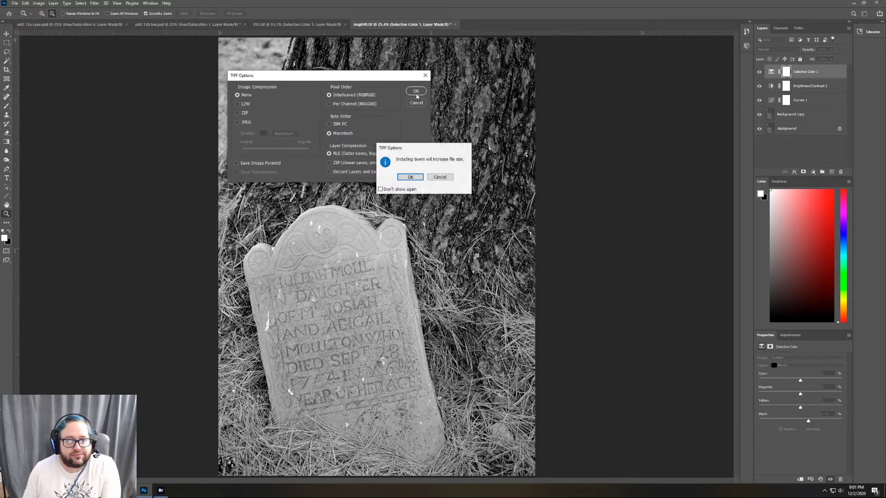
pyautogui.click(418, 176)
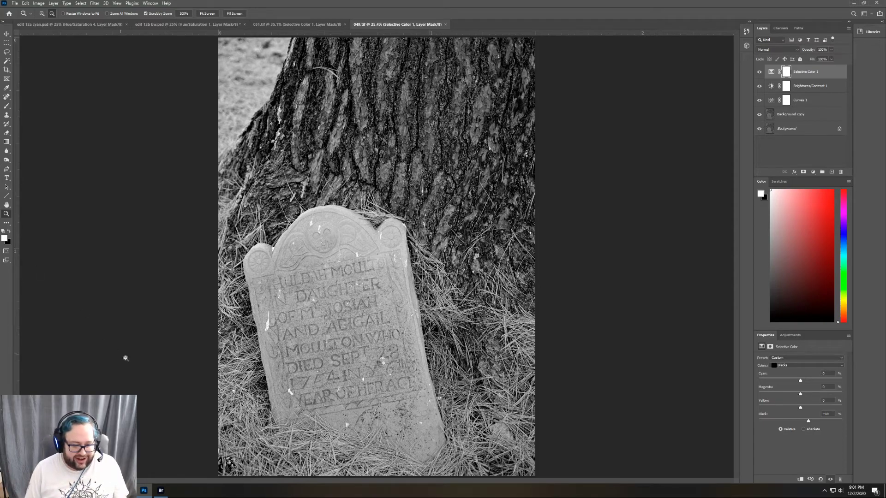
# - Switch to Adobe Bridge and open the cemetery path photo img018.tif in Photoshop
pyautogui.moveTo(160, 494)
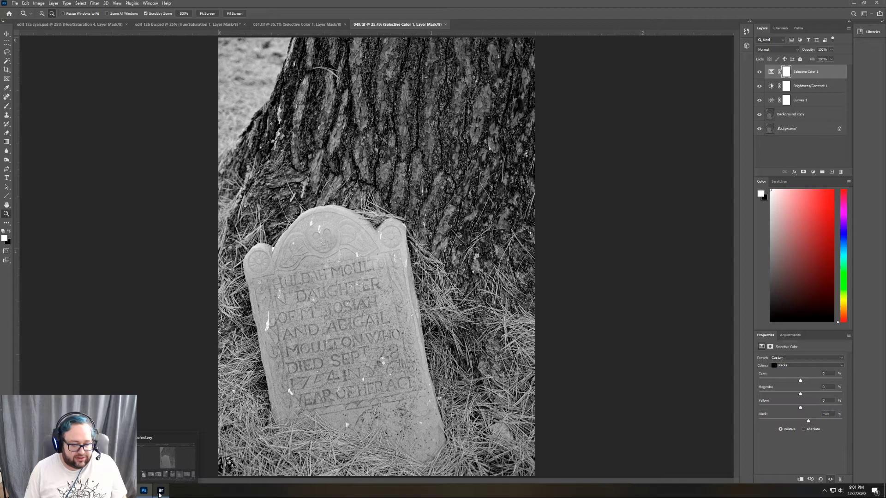
pyautogui.click(160, 493)
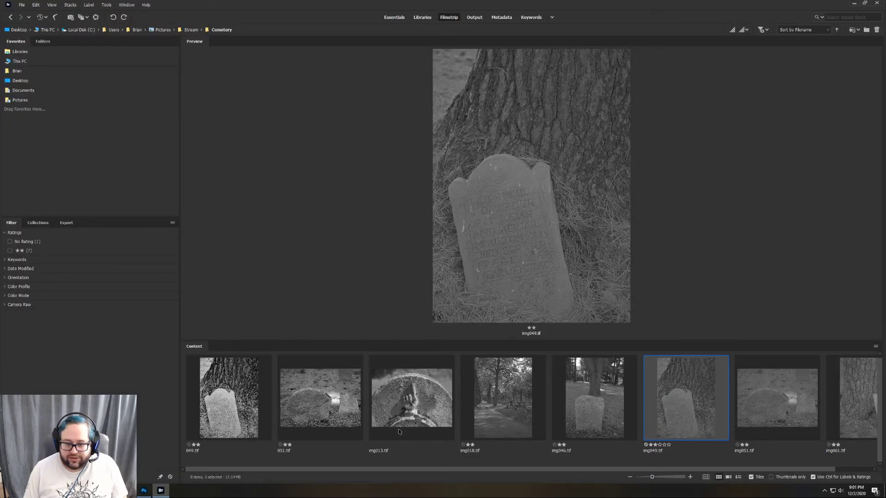
pyautogui.click(502, 395)
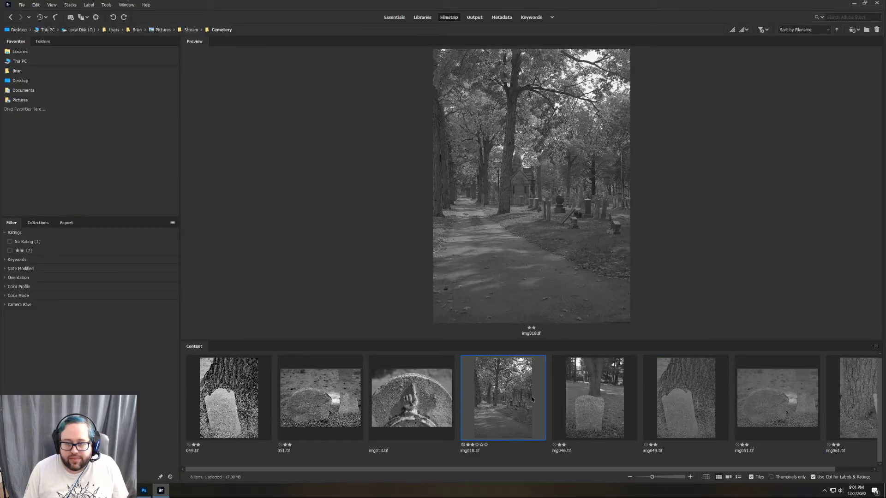
pyautogui.doubleClick(504, 397)
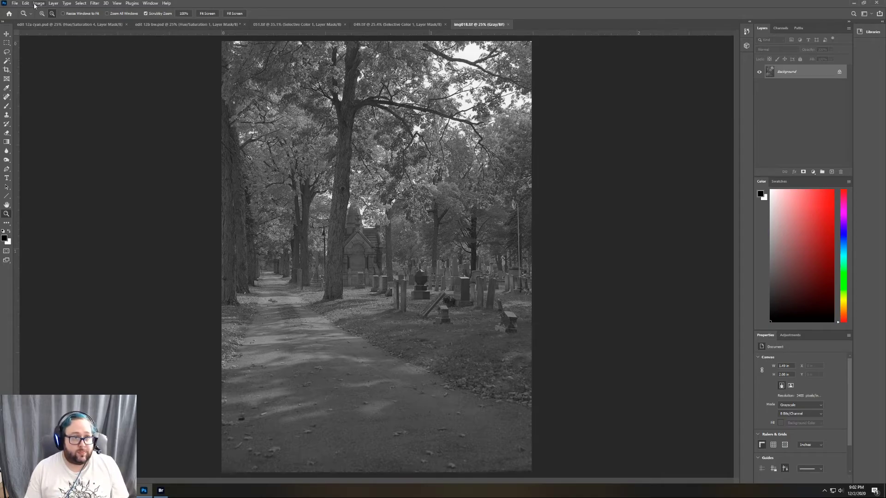
# - Convert the grayscale cemetery path photo to RGB Color and duplicate its Background layer as Background copy
pyautogui.click(35, 5)
pyautogui.click(35, 4)
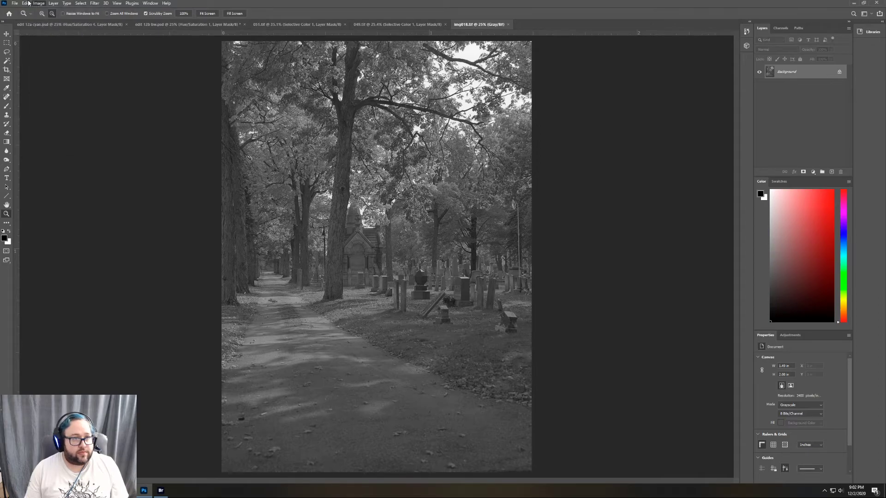
pyautogui.click(28, 3)
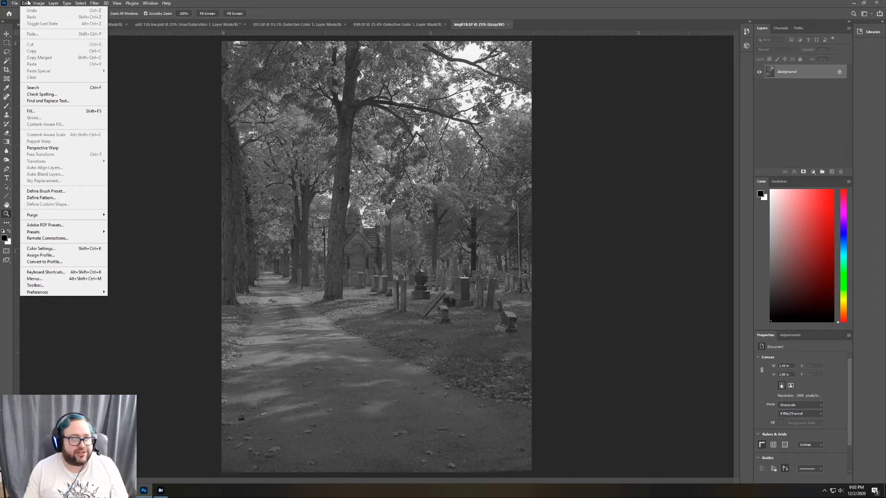
pyautogui.click(29, 3)
pyautogui.click(38, 4)
pyautogui.moveTo(76, 11)
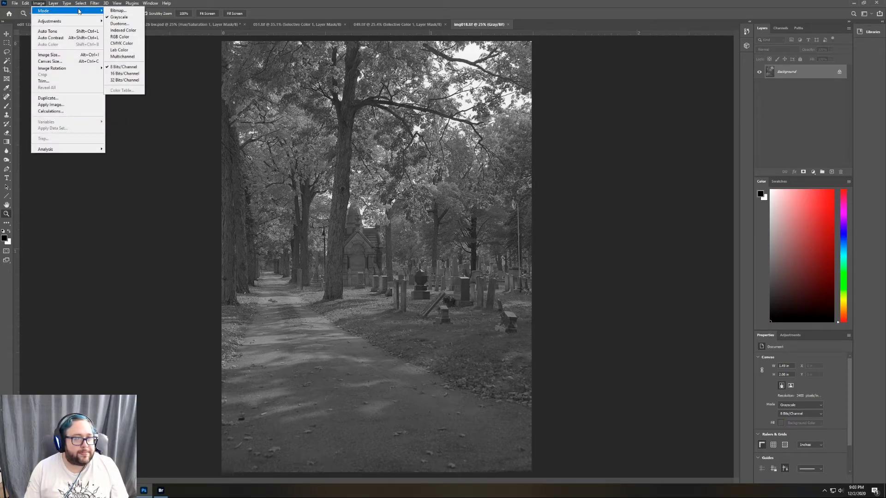
pyautogui.click(120, 37)
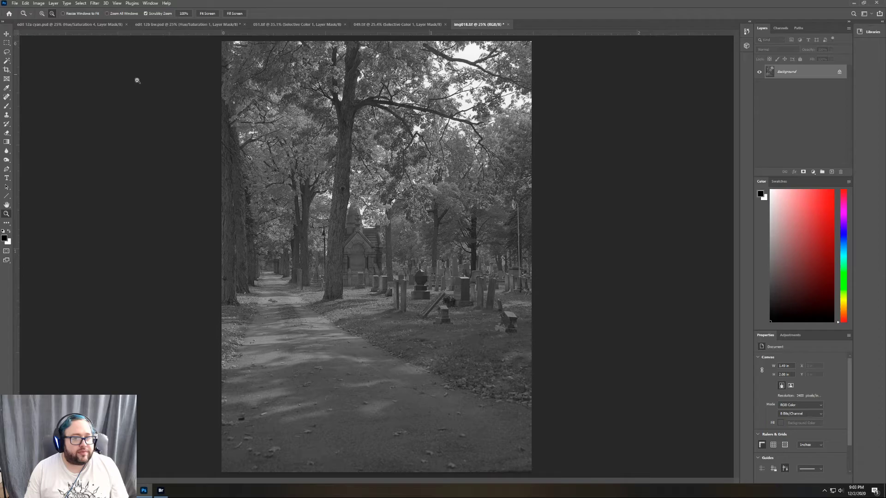
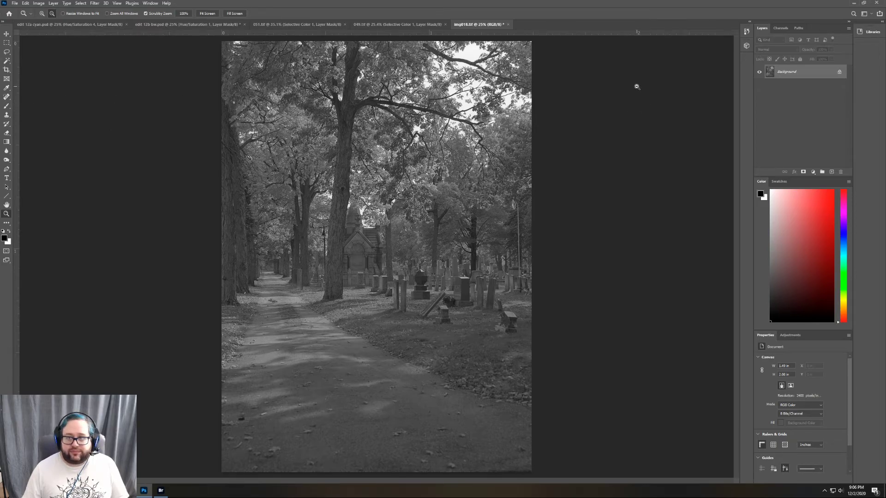
pyautogui.rightClick(795, 71)
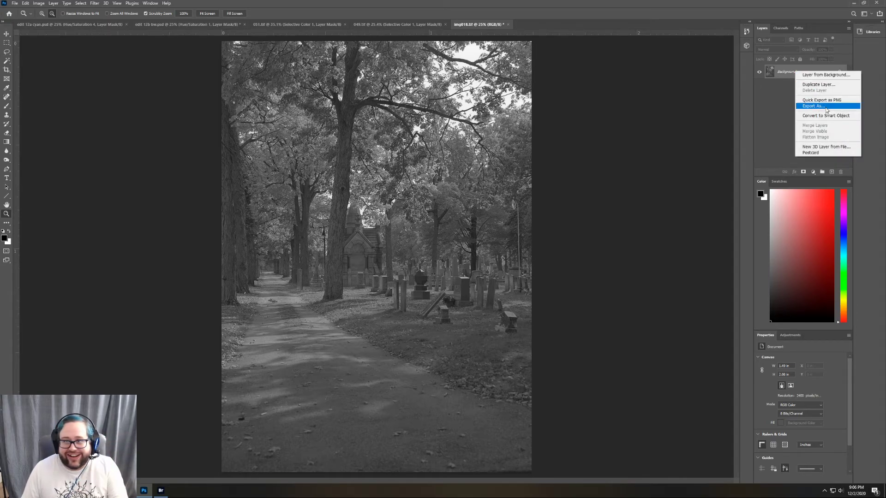
pyautogui.click(820, 84)
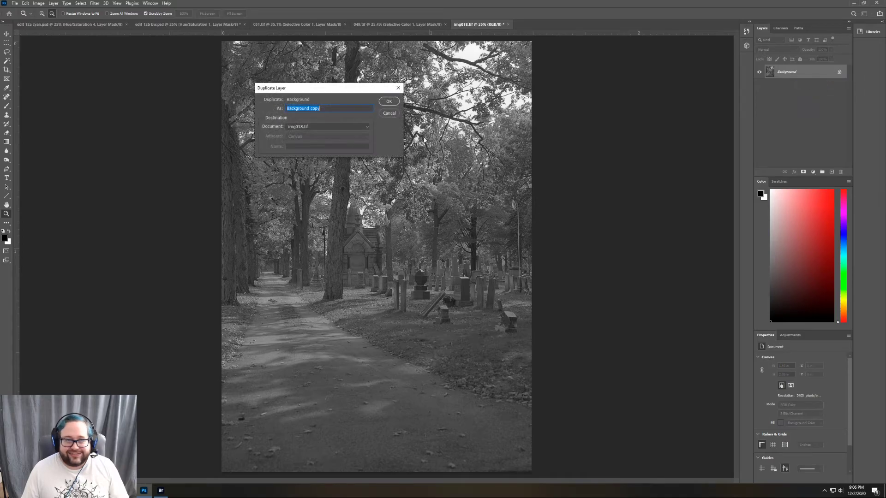
pyautogui.click(397, 101)
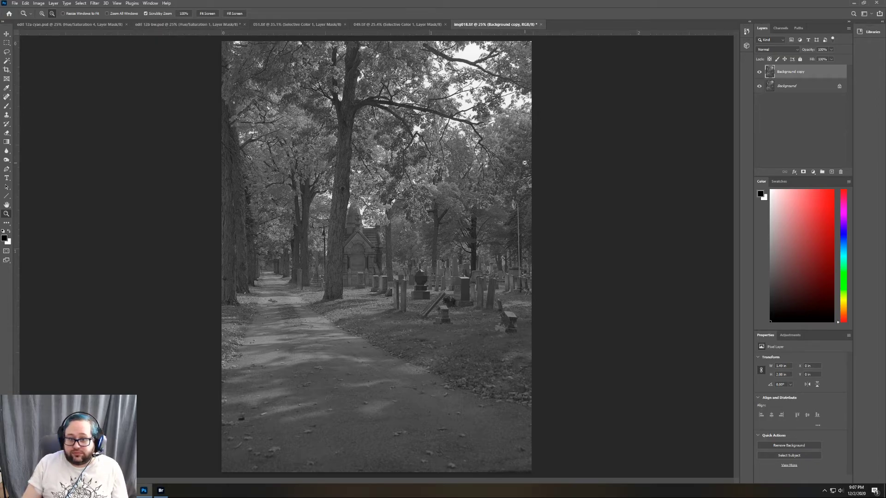
# - Add a Curves adjustment above Background copy, pulling the black point inward and moving the white point to input 185
pyautogui.click(787, 336)
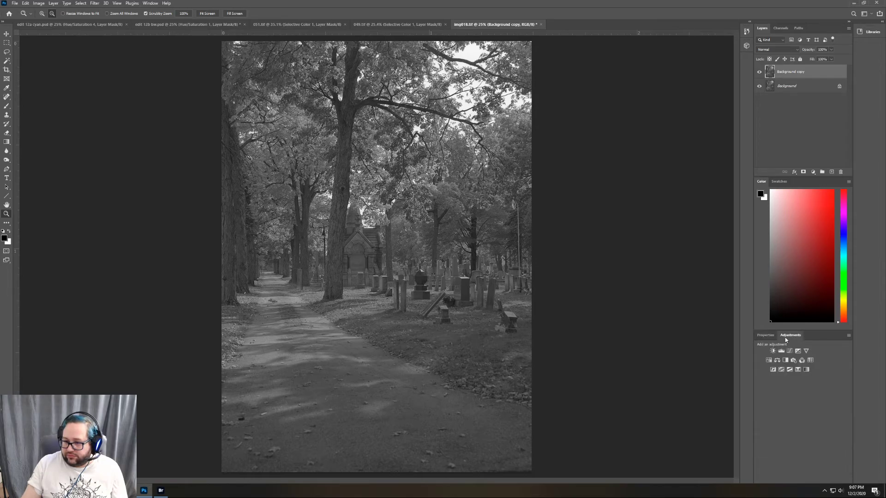
pyautogui.click(789, 350)
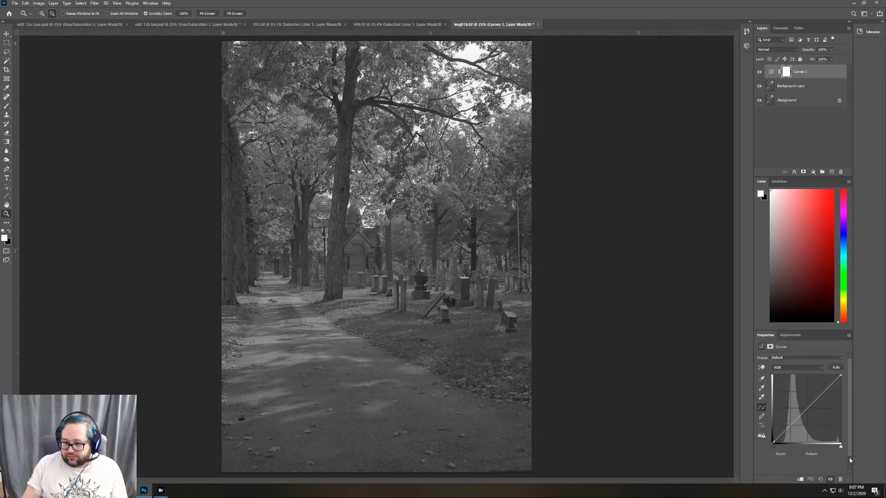
pyautogui.moveTo(773, 445); pyautogui.dragTo(782, 450)
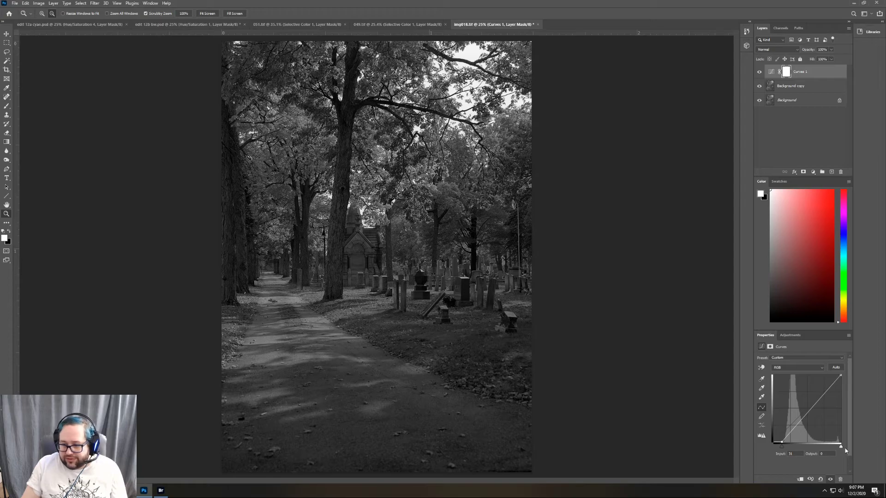
pyautogui.moveTo(841, 447); pyautogui.dragTo(823, 444)
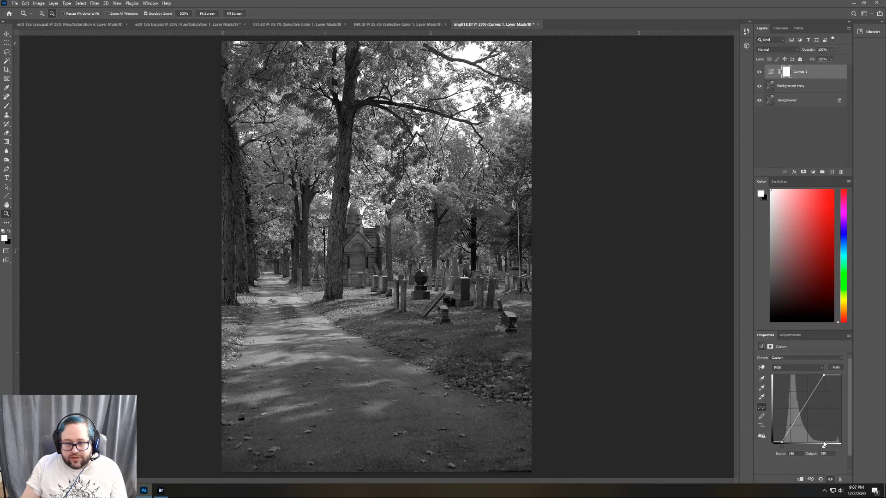
pyautogui.moveTo(824, 444); pyautogui.dragTo(823, 444)
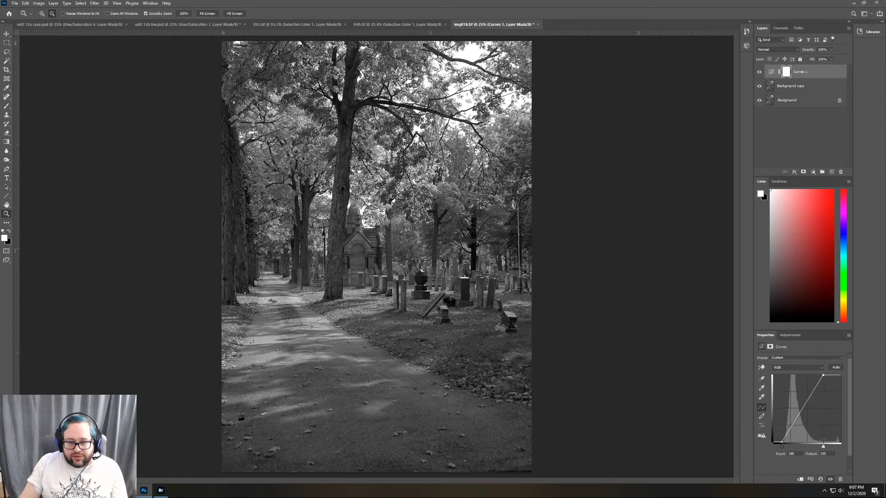
pyautogui.moveTo(823, 446); pyautogui.dragTo(822, 446)
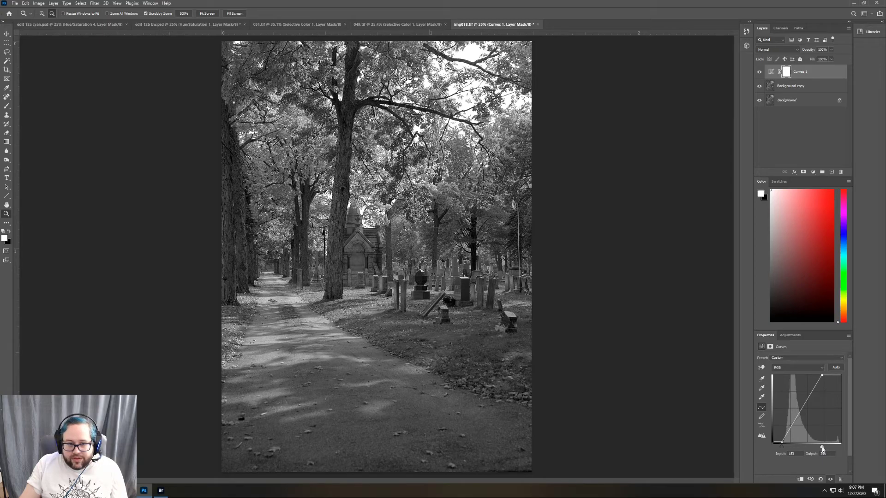
# - Compare the photo with Curves 1 hidden and shown, and fine-tune its black point and white point, the latter to input 188
pyautogui.click(759, 73)
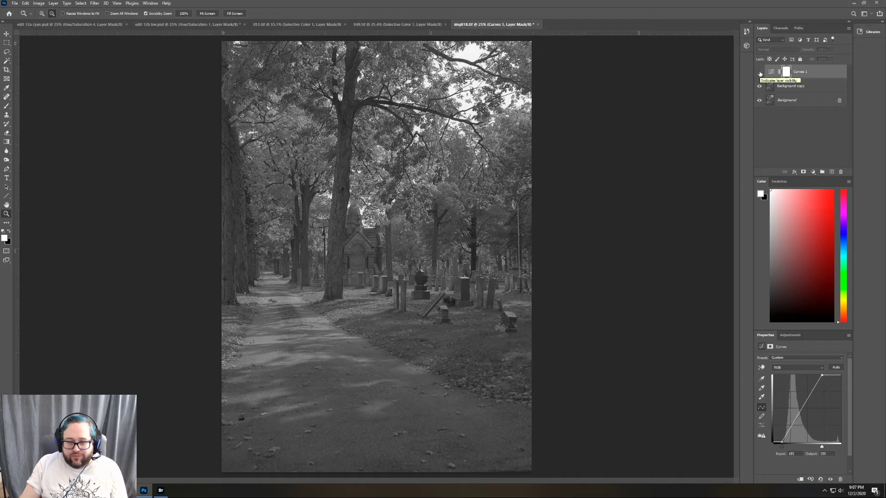
pyautogui.click(759, 72)
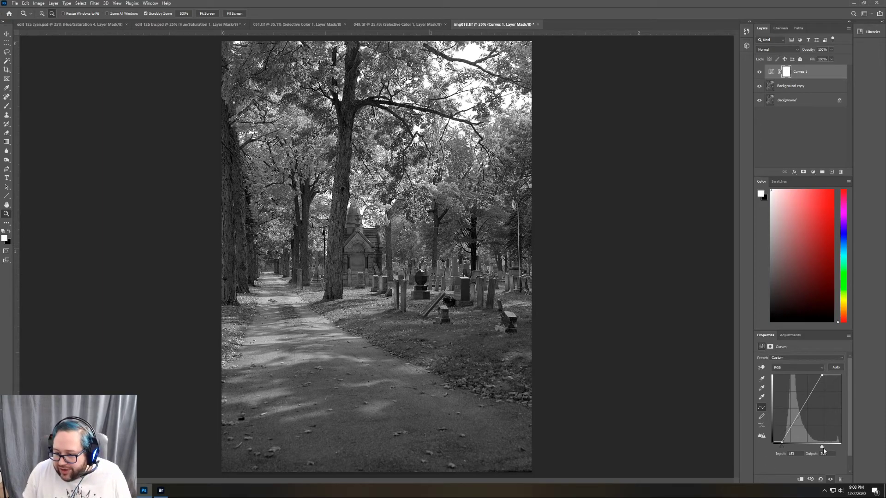
pyautogui.moveTo(822, 447); pyautogui.dragTo(823, 446)
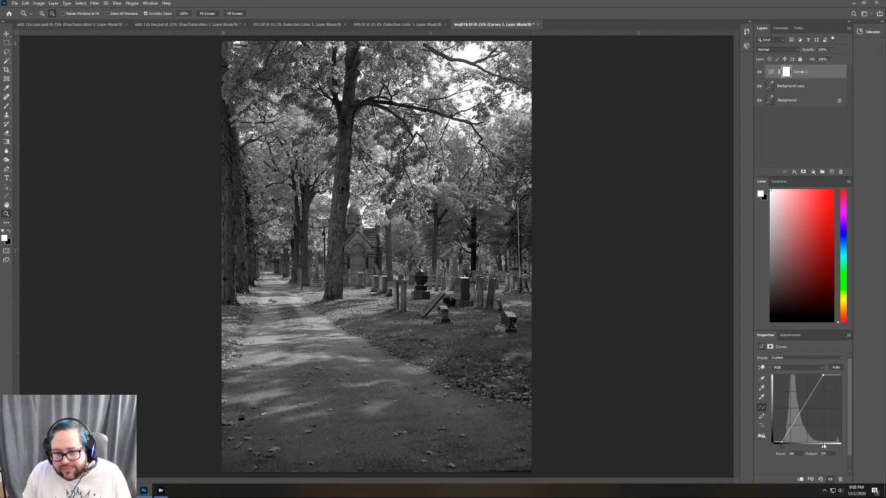
pyautogui.moveTo(780, 448); pyautogui.dragTo(781, 448)
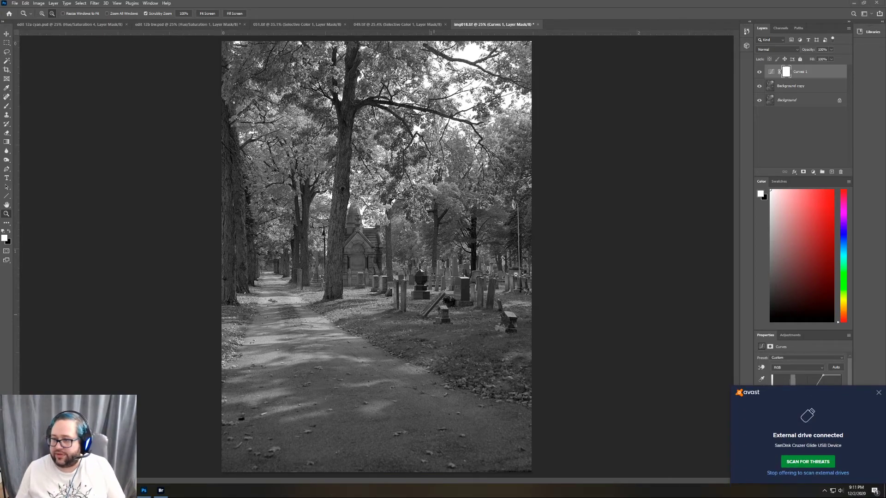
# - Dismiss the antivirus notification about the connected external drive
pyautogui.click(878, 392)
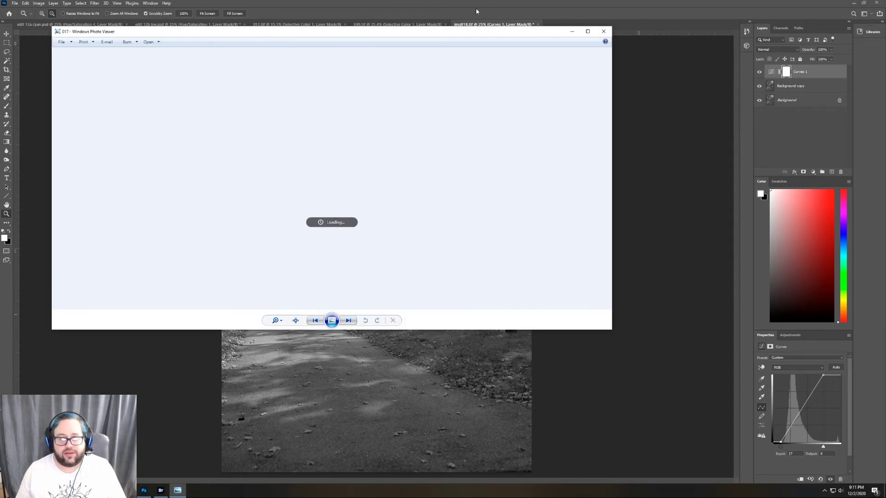
# - Examine photo 017 enlarged in Windows Photo Viewer, then close the viewer
pyautogui.click(587, 32)
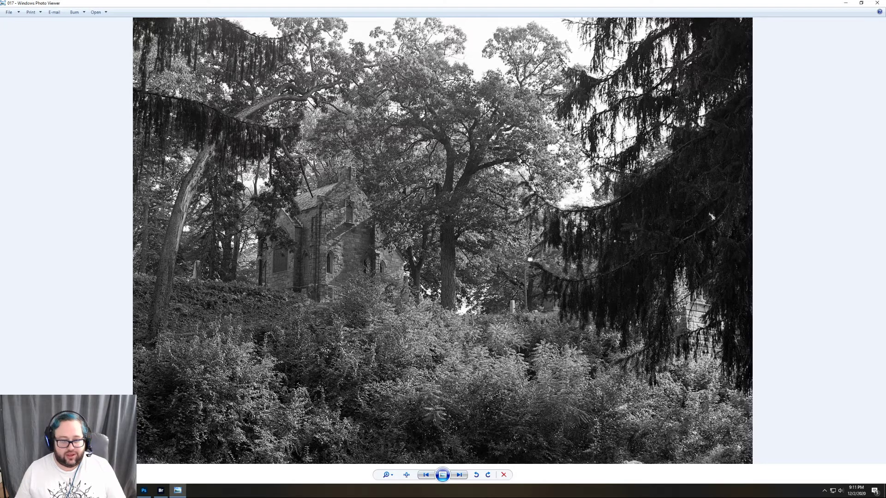
pyautogui.click(179, 491)
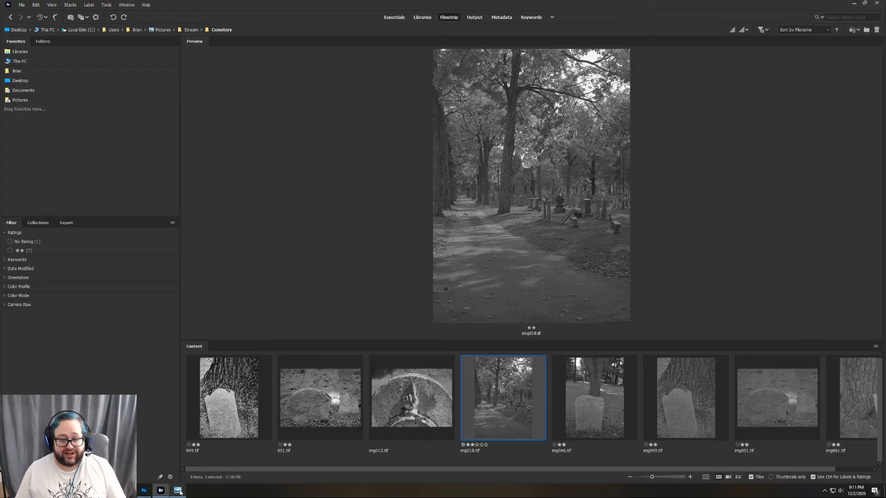
pyautogui.click(145, 491)
pyautogui.click(180, 494)
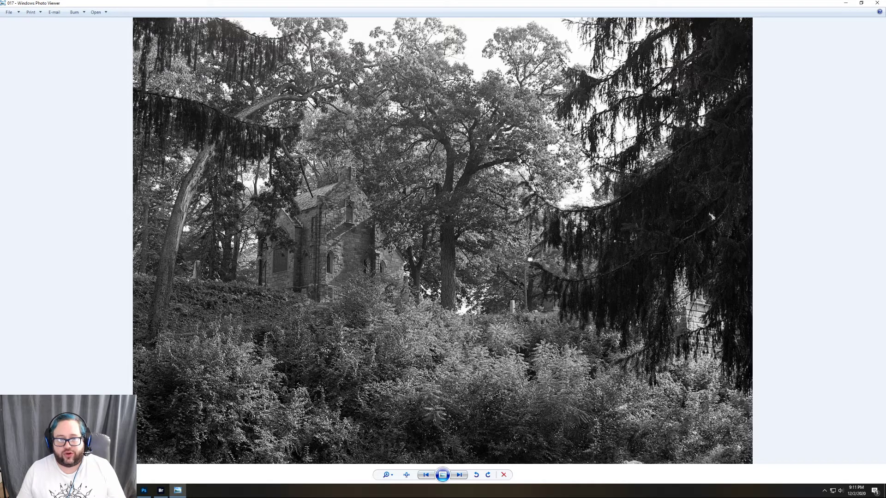
pyautogui.click(876, 4)
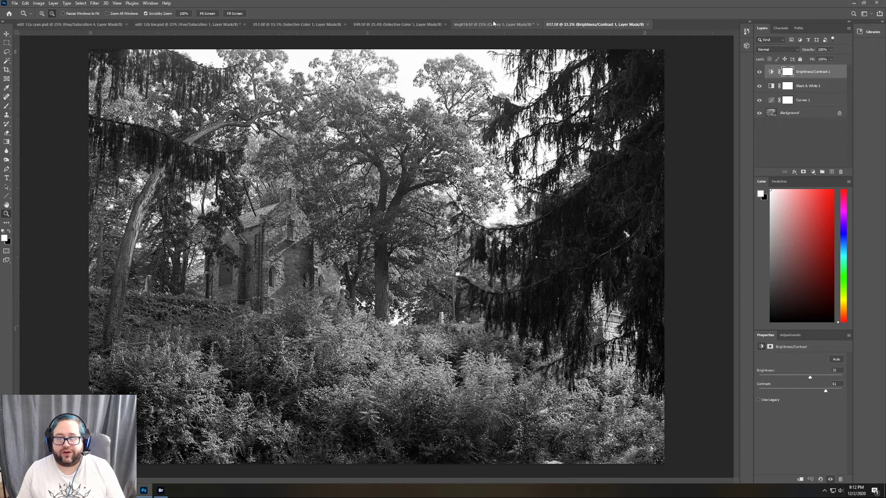
# - Compare the tones of img018.tif with the finished photo 017.tif, ending on img018.tif
pyautogui.click(493, 24)
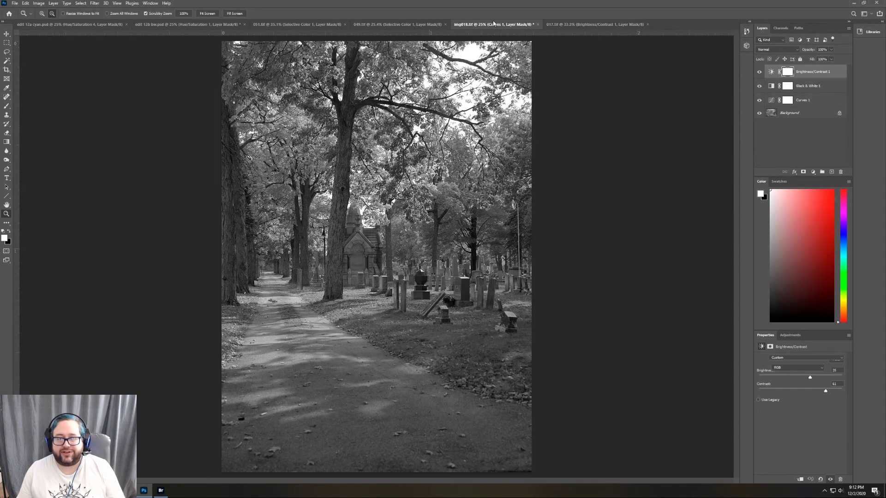
pyautogui.click(576, 26)
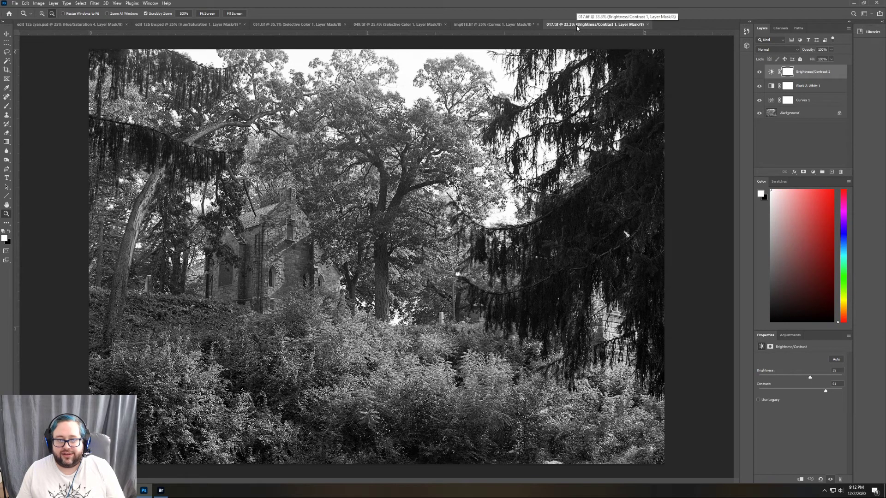
pyautogui.click(479, 24)
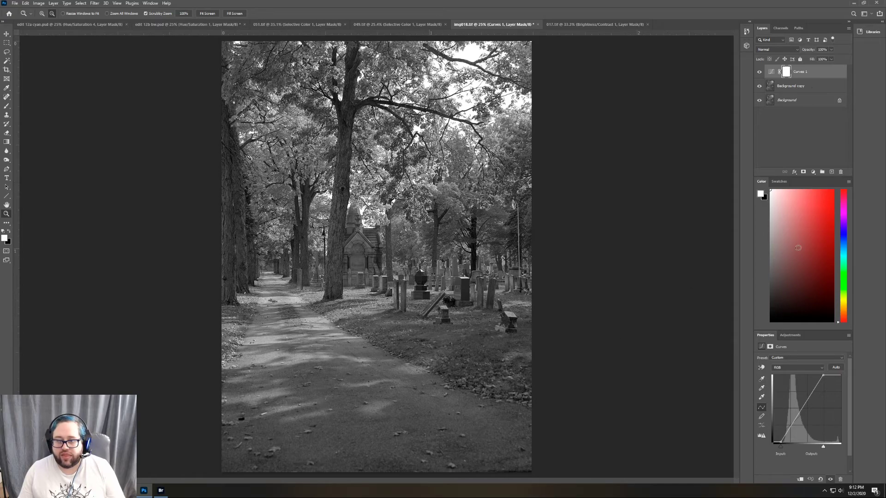
# - Add a Brightness/Contrast adjustment above Curves 1, raise its contrast strongly, and inspect the gravestones up close
pyautogui.click(790, 335)
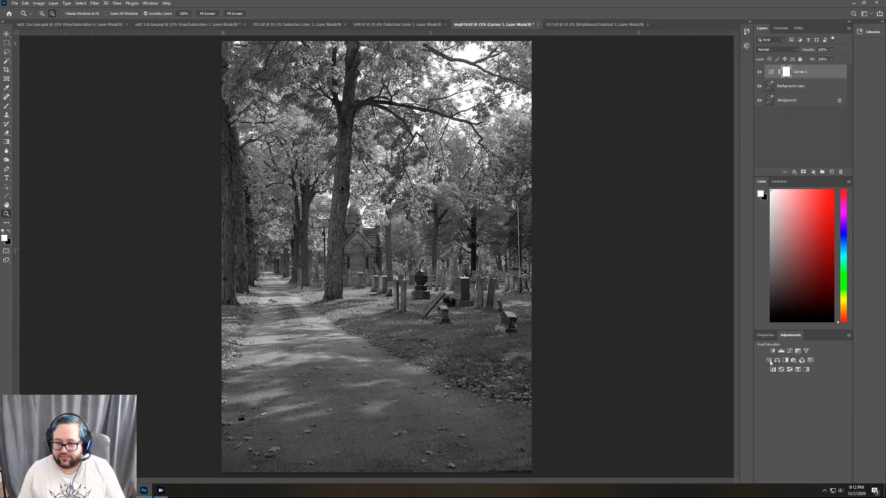
pyautogui.click(772, 351)
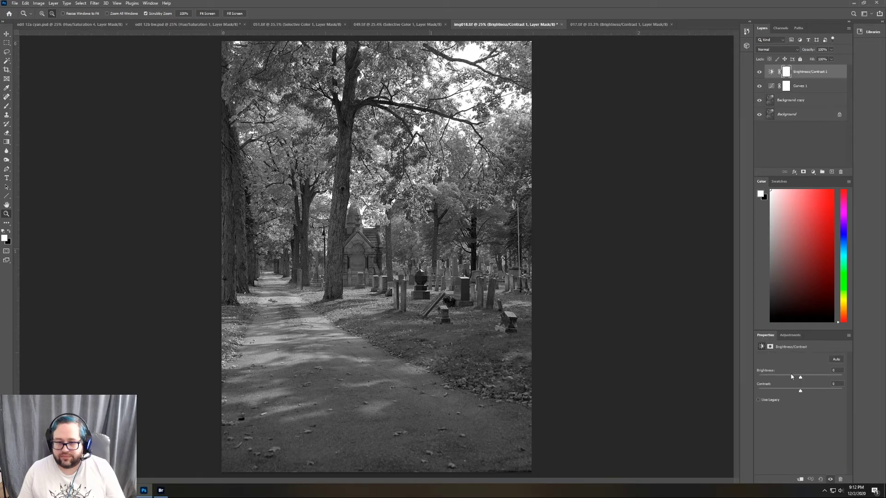
pyautogui.moveTo(806, 391)
pyautogui.mouseDown()
pyautogui.moveTo(842, 392)
pyautogui.moveTo(818, 392)
pyautogui.mouseUp()
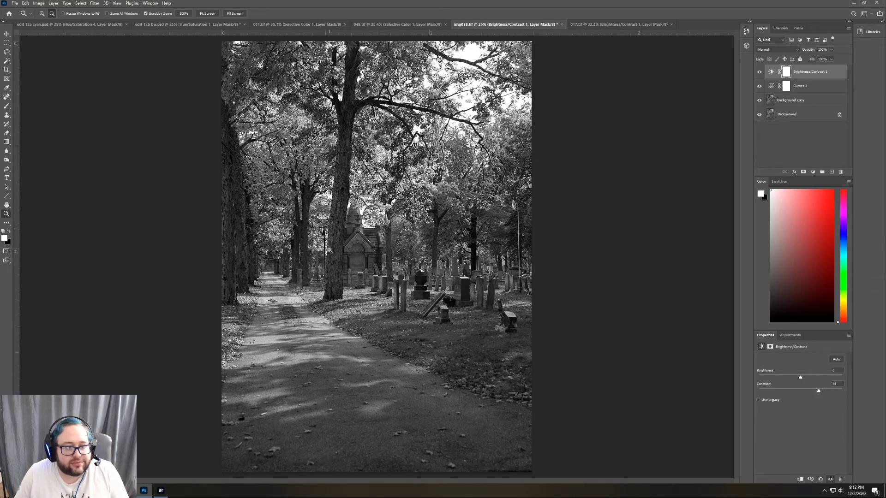
pyautogui.click(42, 13)
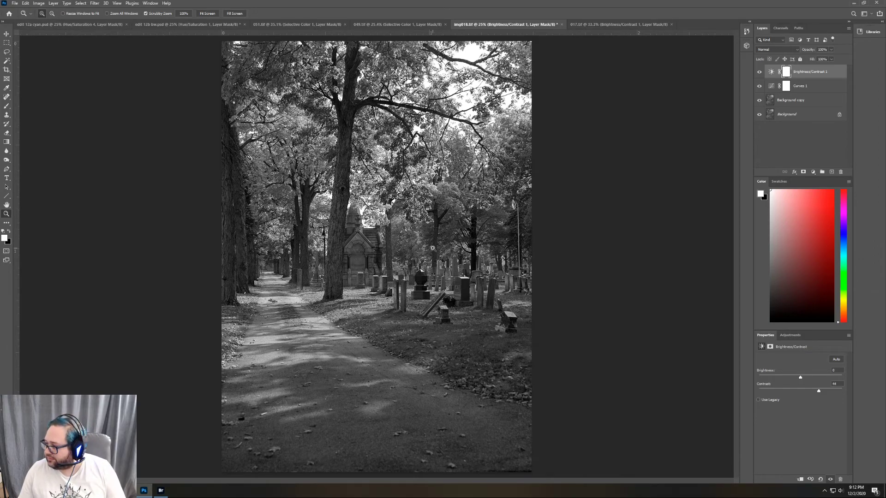
pyautogui.click(476, 247)
pyautogui.click(477, 249)
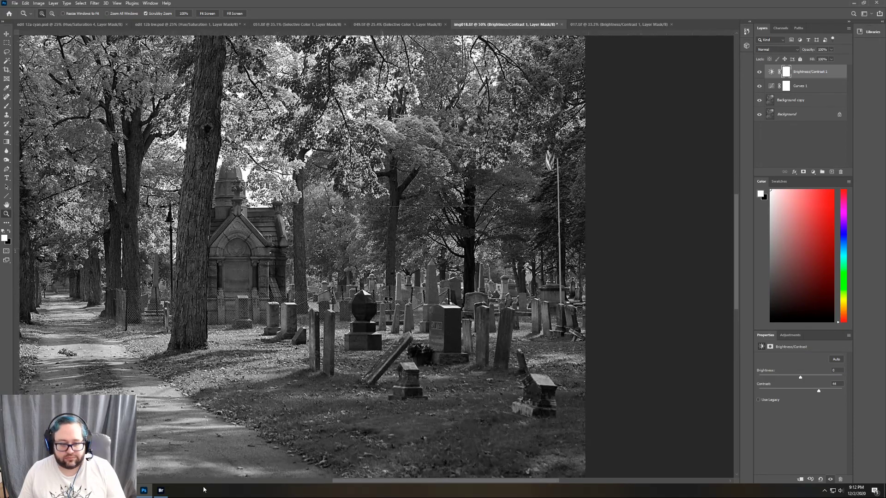
# - Examine the Curves 1 adjustment in 017.tif as a reference for the cemetery path photo
pyautogui.click(160, 491)
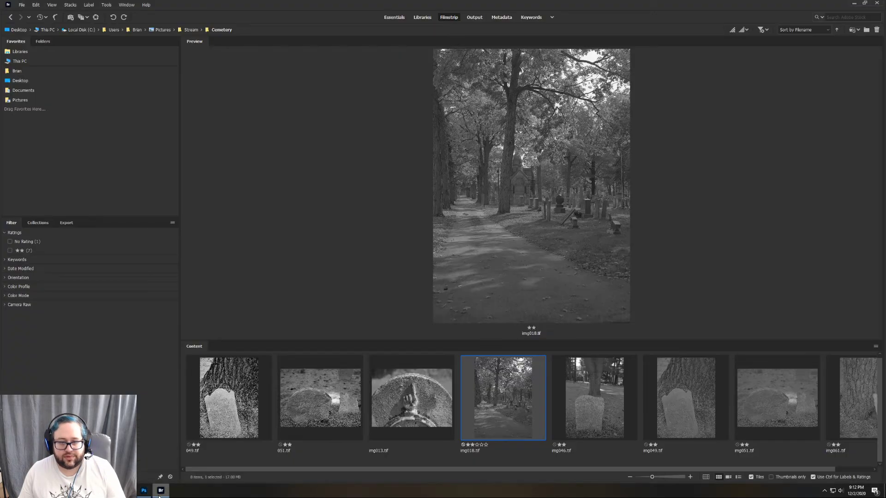
pyautogui.click(144, 491)
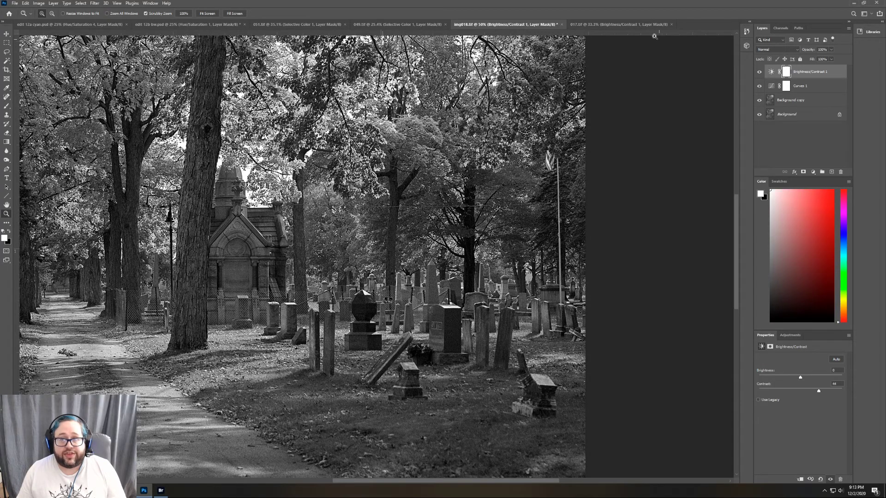
pyautogui.click(618, 24)
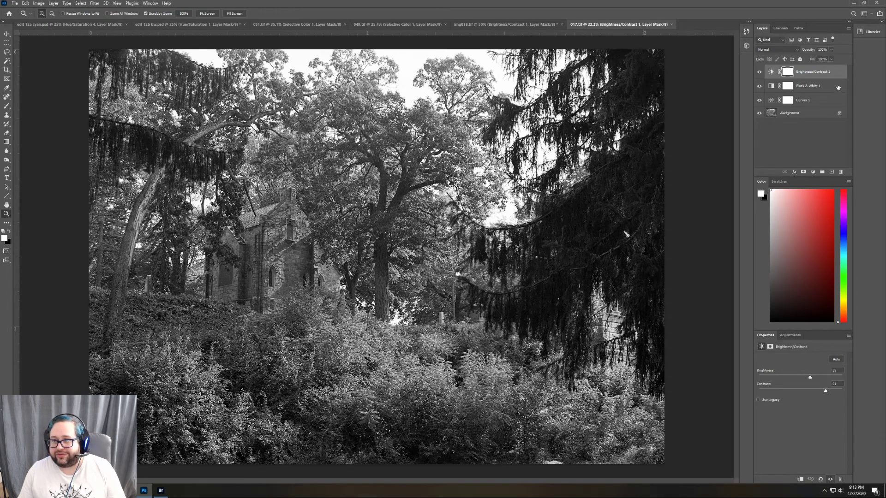
pyautogui.click(811, 103)
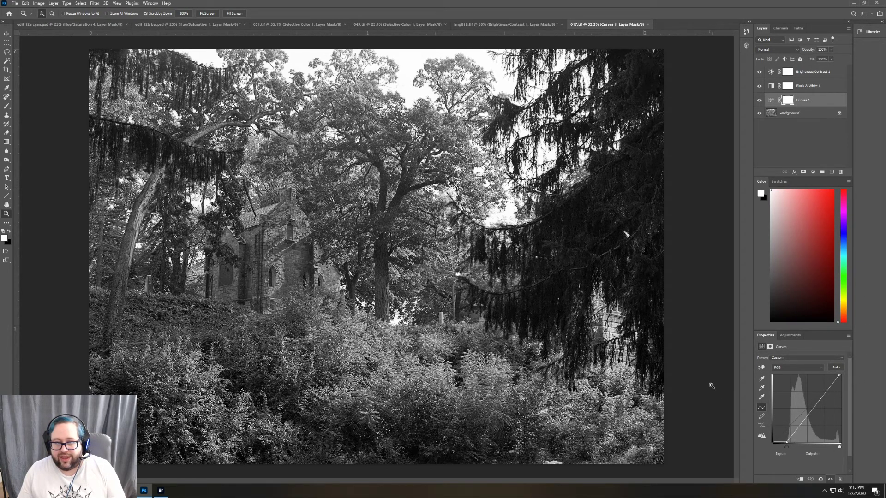
# - In img018.tif, set the Brightness/Contrast 1 layer's contrast to 25 and brightness to 10, checking the detail up close
pyautogui.click(494, 25)
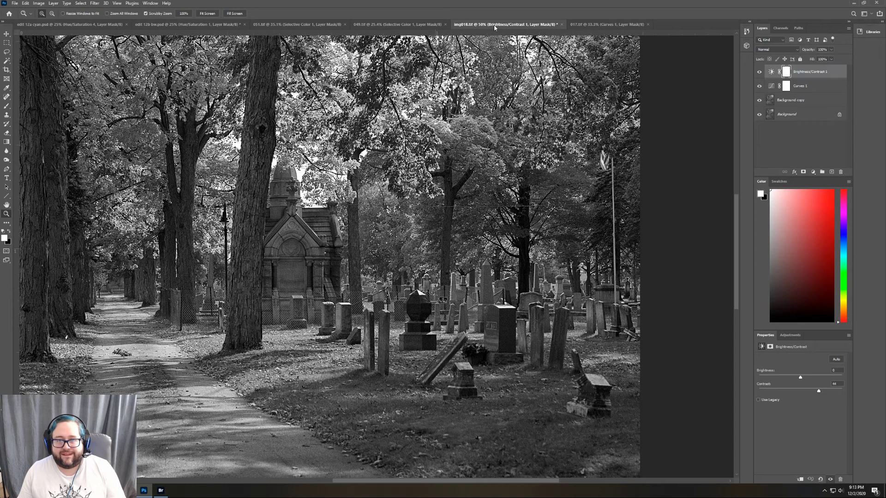
pyautogui.click(531, 247)
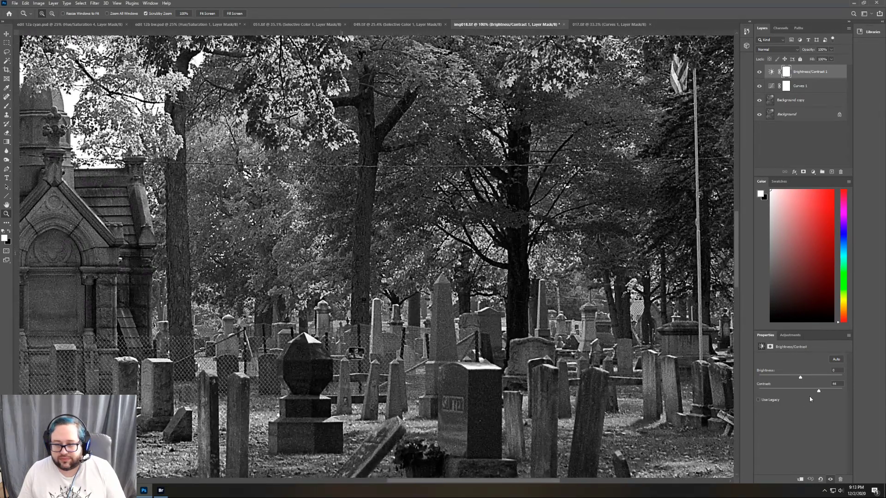
pyautogui.moveTo(819, 393); pyautogui.dragTo(811, 392)
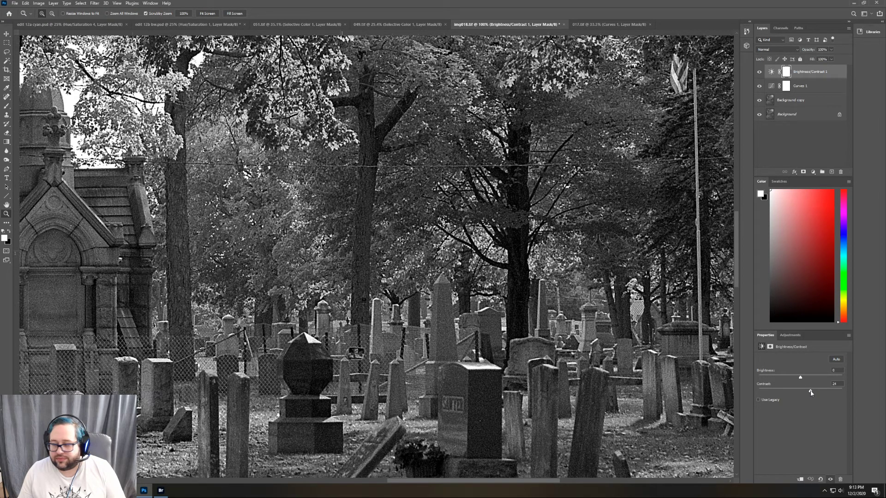
pyautogui.moveTo(811, 392); pyautogui.dragTo(812, 392)
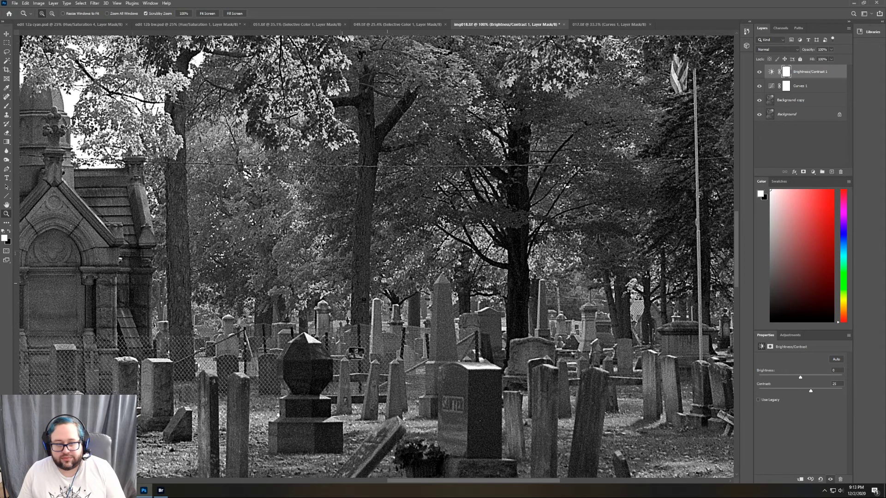
pyautogui.moveTo(516, 481); pyautogui.dragTo(435, 481)
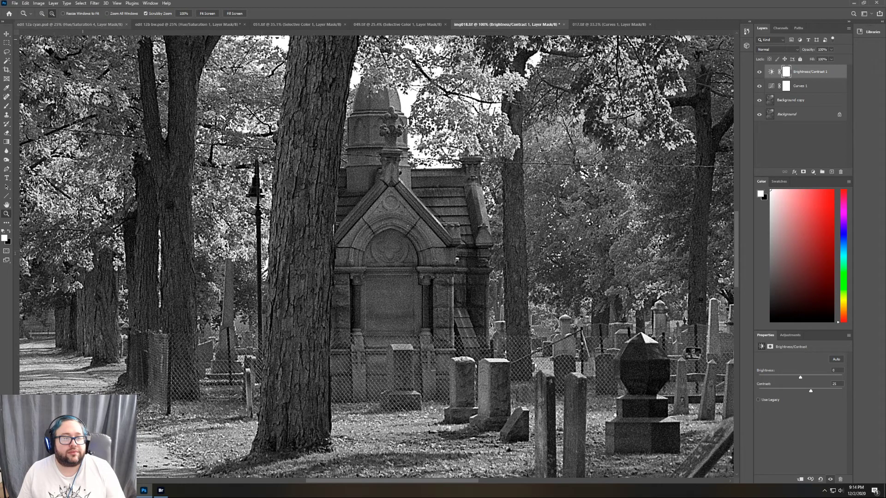
pyautogui.click(207, 13)
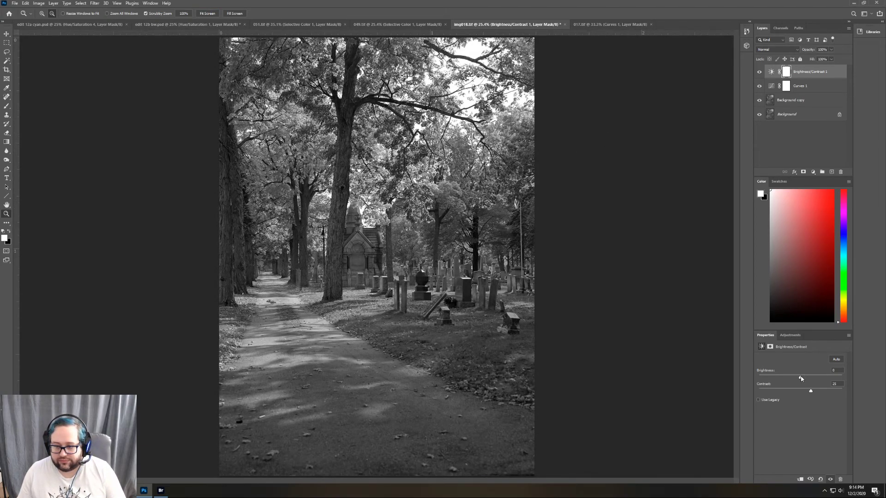
pyautogui.moveTo(800, 378); pyautogui.dragTo(804, 379)
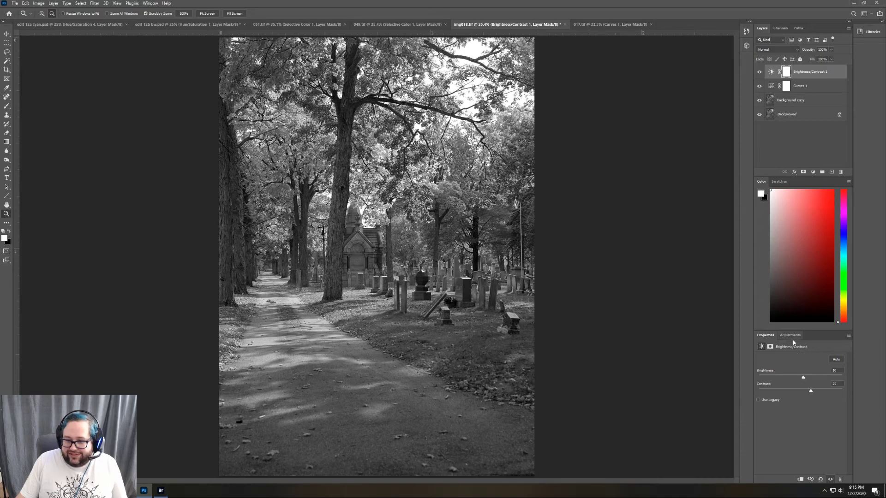
# - Add a Selective Color adjustment above Brightness/Contrast 1 and raise the Black amount of the Blacks to +9%
pyautogui.click(790, 336)
pyautogui.click(808, 371)
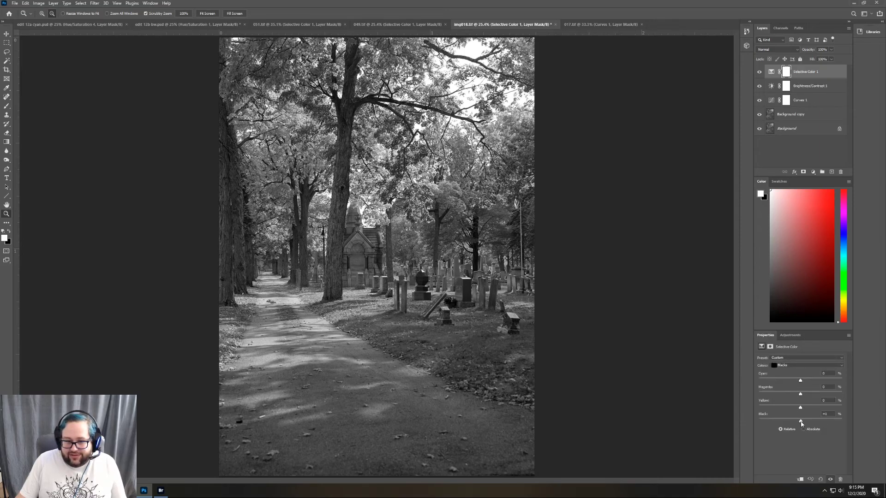
pyautogui.moveTo(800, 420); pyautogui.dragTo(804, 421)
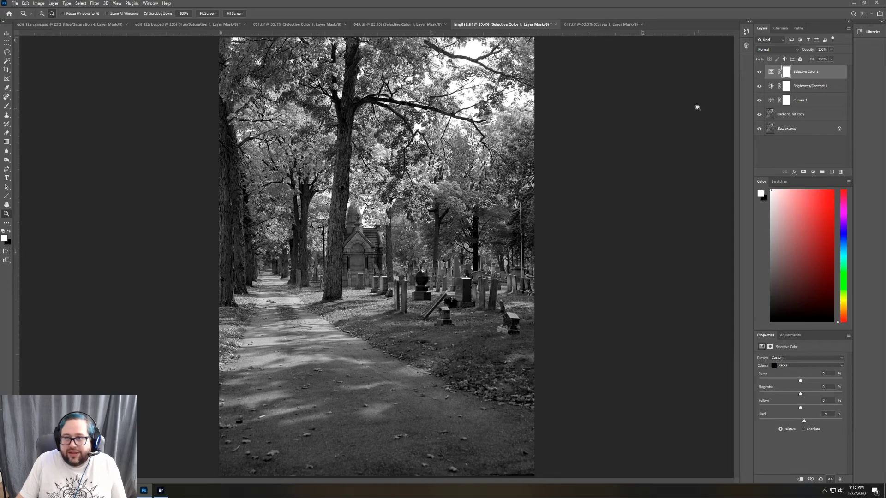
# - Display the Info panel
pyautogui.click(135, 5)
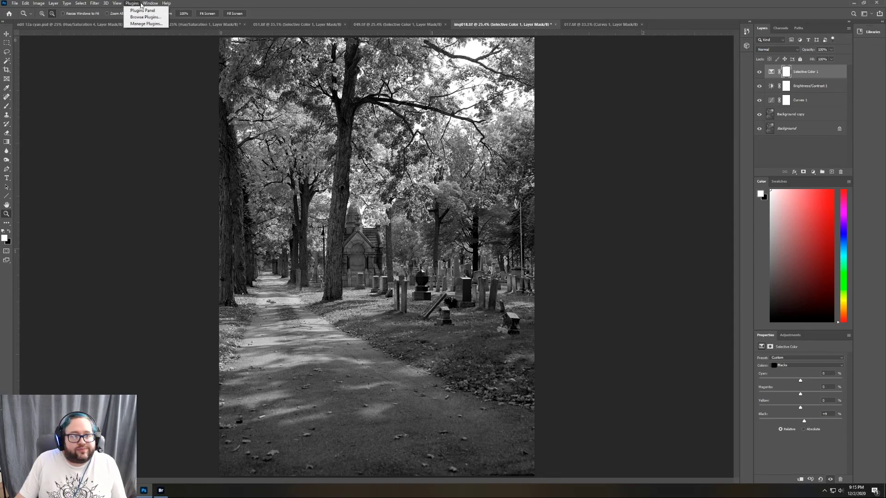
pyautogui.moveTo(150, 3)
pyautogui.click(157, 136)
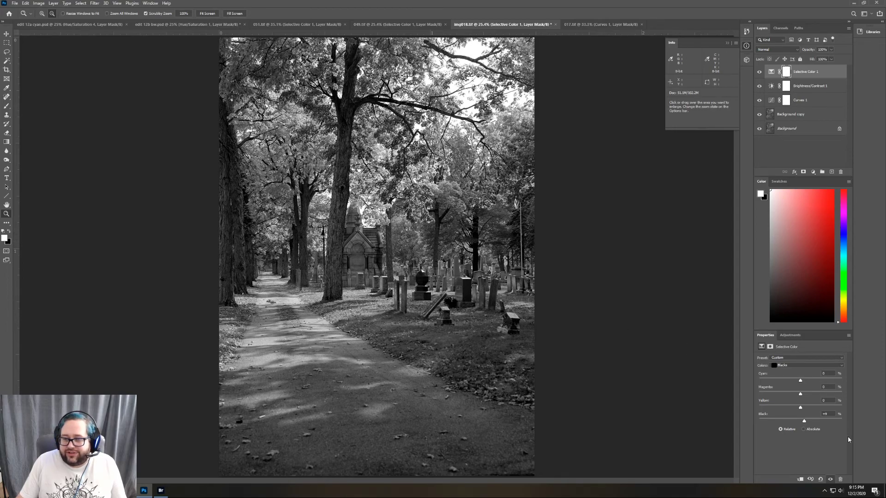
# - Compare the gravestones with Selective Color 1 hidden and shown, trying a Black amount of +15% for the Blacks
pyautogui.click(760, 73)
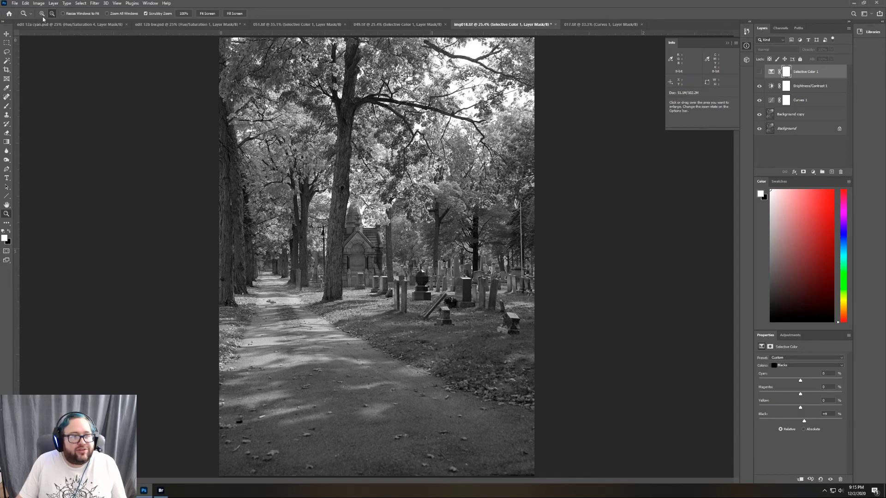
pyautogui.click(481, 245)
pyautogui.click(482, 245)
pyautogui.click(482, 245)
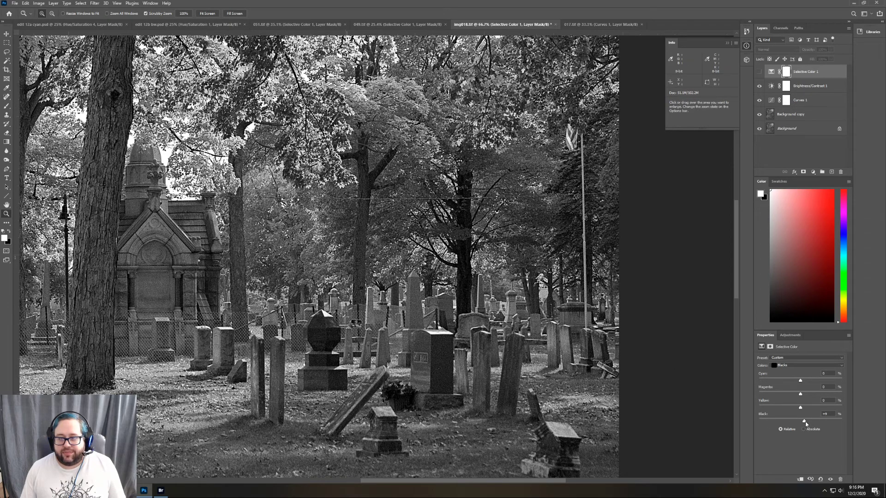
pyautogui.moveTo(805, 421); pyautogui.dragTo(806, 420)
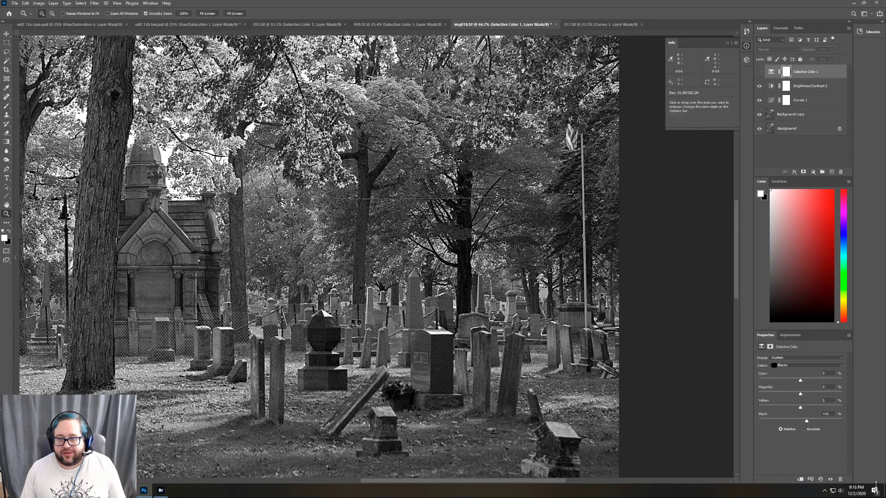
pyautogui.click(758, 72)
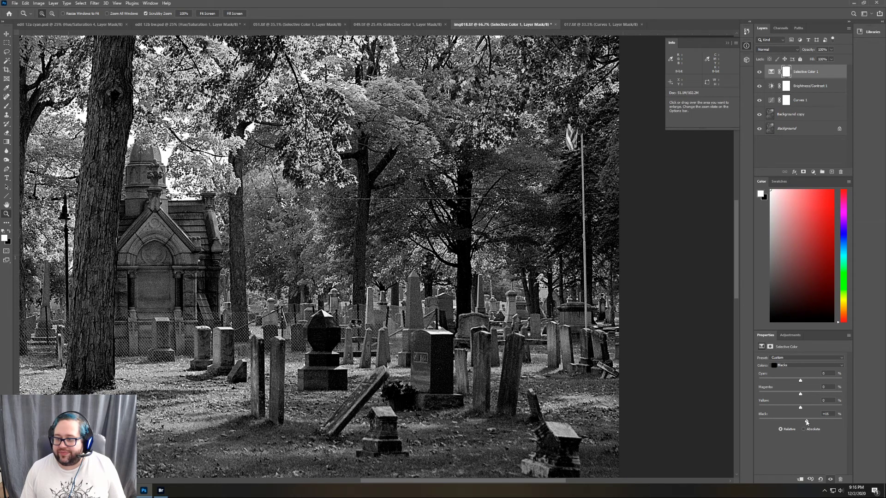
# - Reduce the Black amount in Selective Color 1, hide that layer for comparison, fine-tune the amount, and view the whole photo
pyautogui.moveTo(806, 421); pyautogui.dragTo(802, 422)
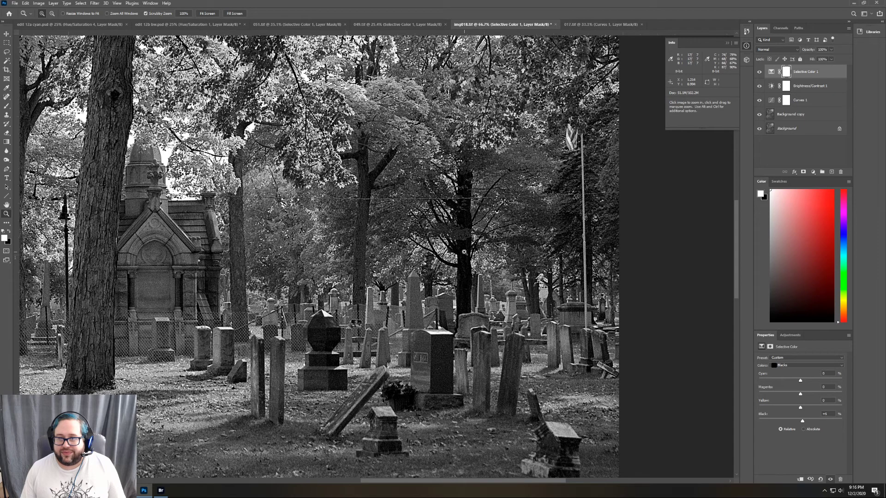
pyautogui.click(758, 73)
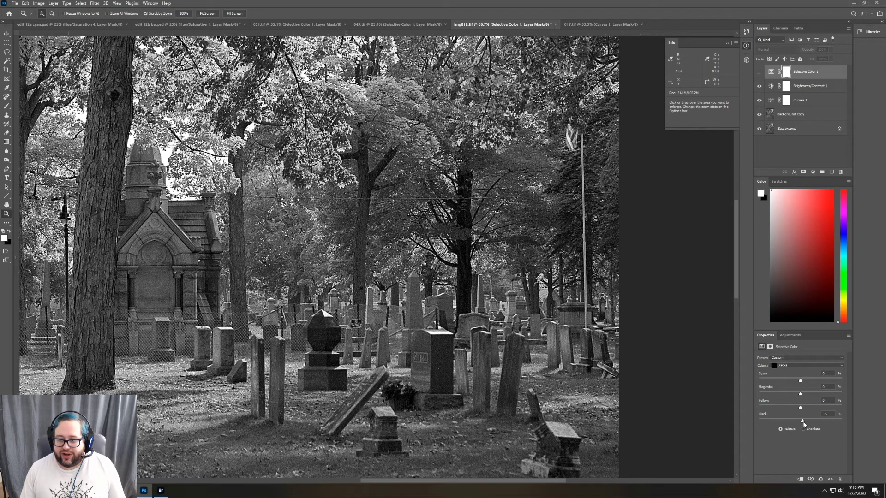
pyautogui.moveTo(802, 422); pyautogui.dragTo(804, 421)
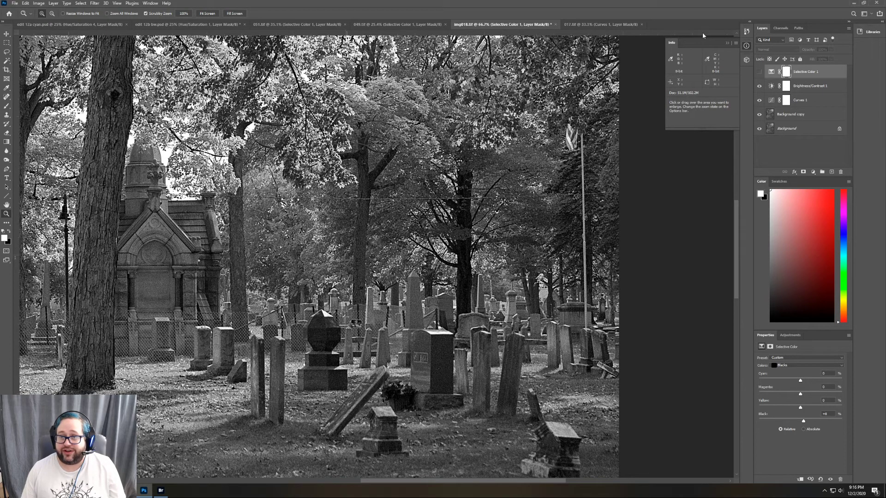
pyautogui.click(207, 13)
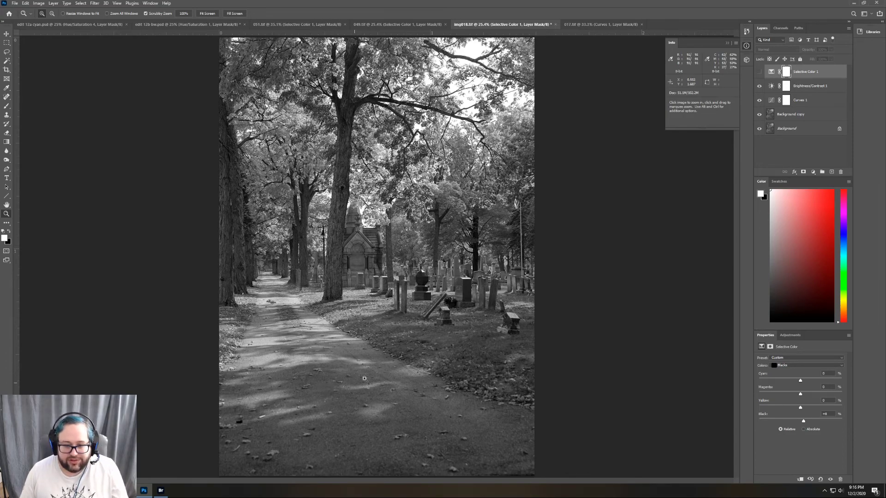
# - Clone out the fine scratch on the foreground path with the Clone Stamp on the Background copy layer
pyautogui.click(289, 362)
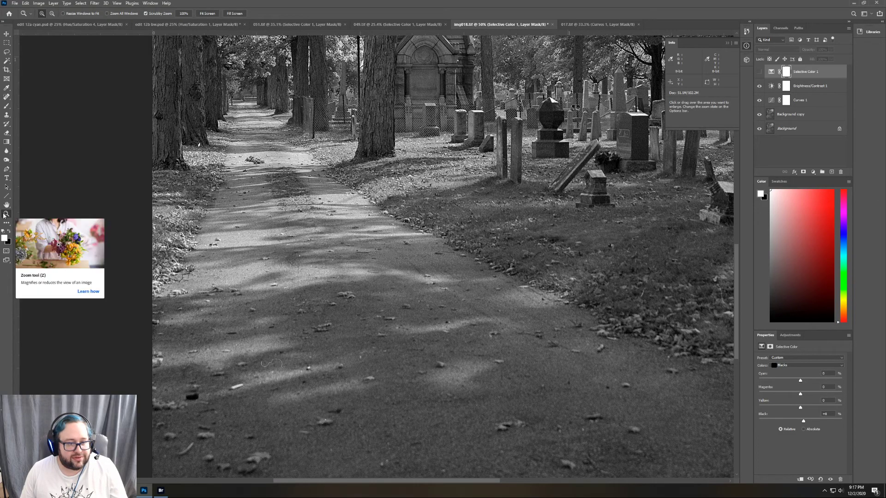
pyautogui.click(7, 117)
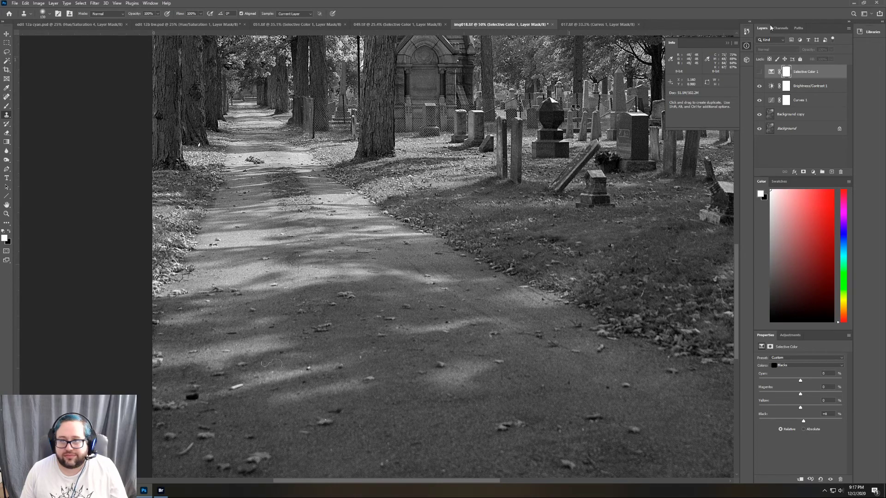
pyautogui.click(819, 116)
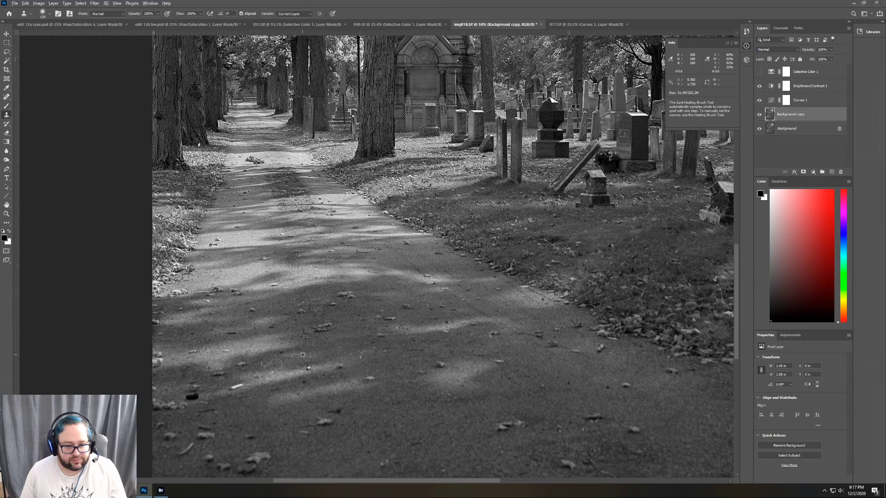
pyautogui.keyDown('alt'); pyautogui.click(277, 349); pyautogui.keyUp('alt')
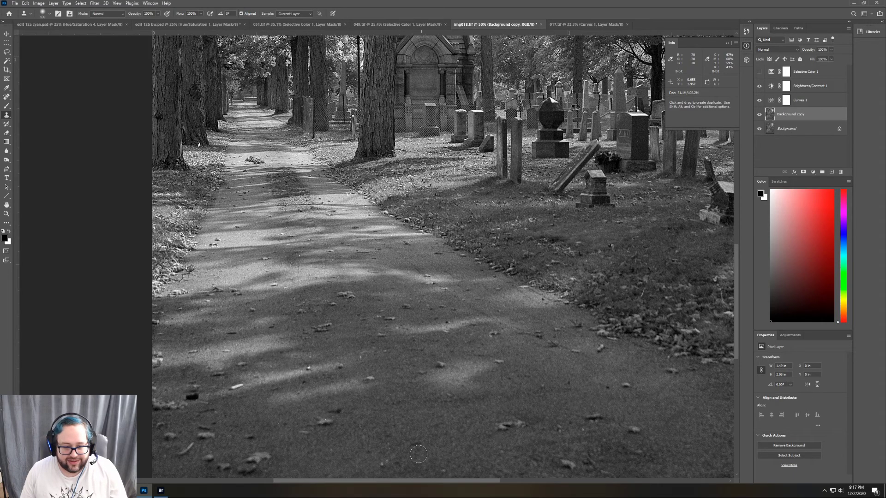
# - Clone out a leaf on the foreground path and the white speck beside the base of the left tree trunks
pyautogui.scroll(3, 381, 403)
pyautogui.scroll(10, 415, 419)
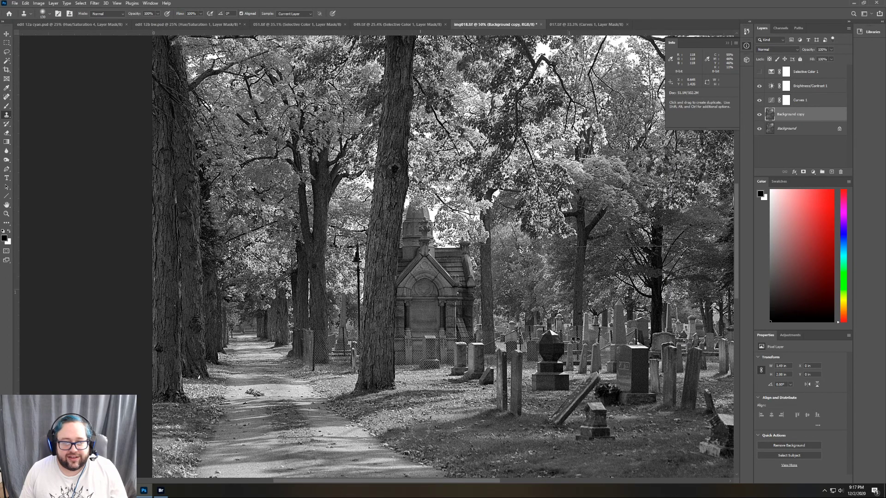
pyautogui.scroll(-13, 420, 431)
pyautogui.scroll(-2, 420, 431)
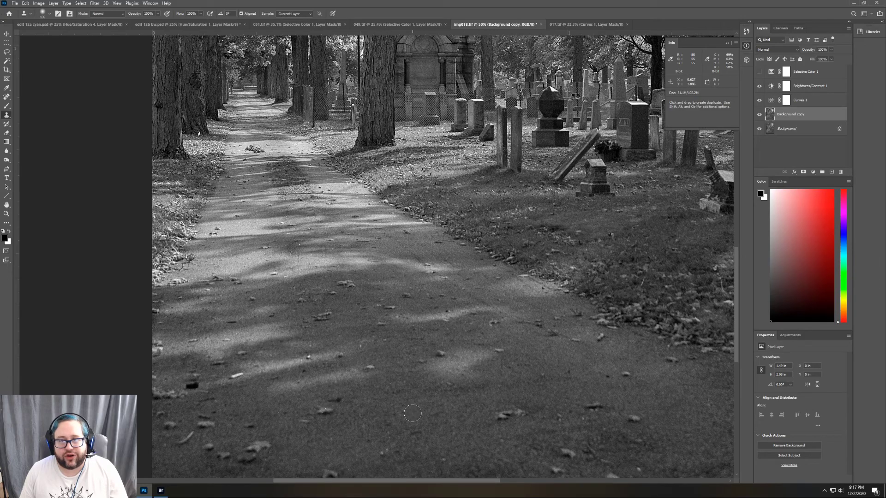
pyautogui.scroll(-2, 412, 413)
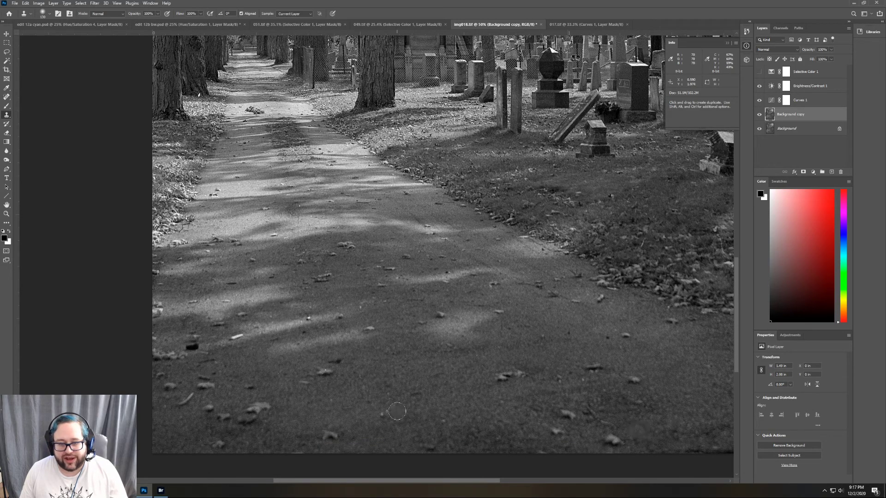
pyautogui.click(324, 372)
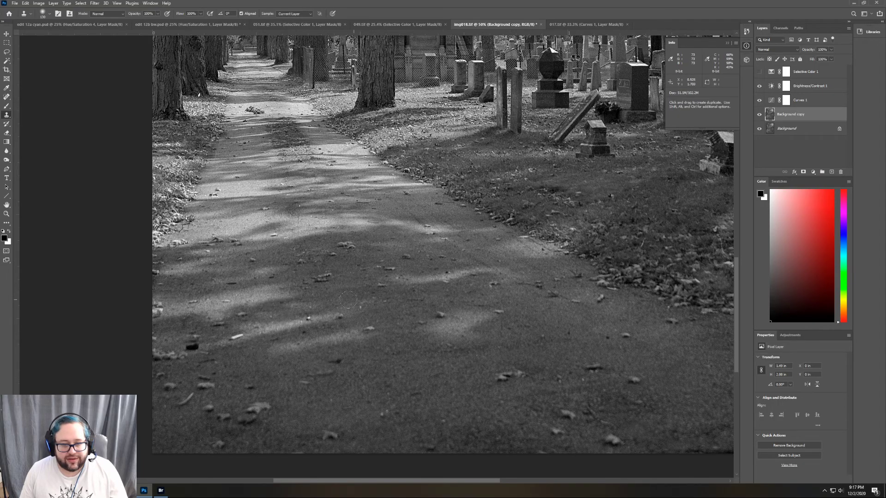
pyautogui.scroll(5, 355, 355)
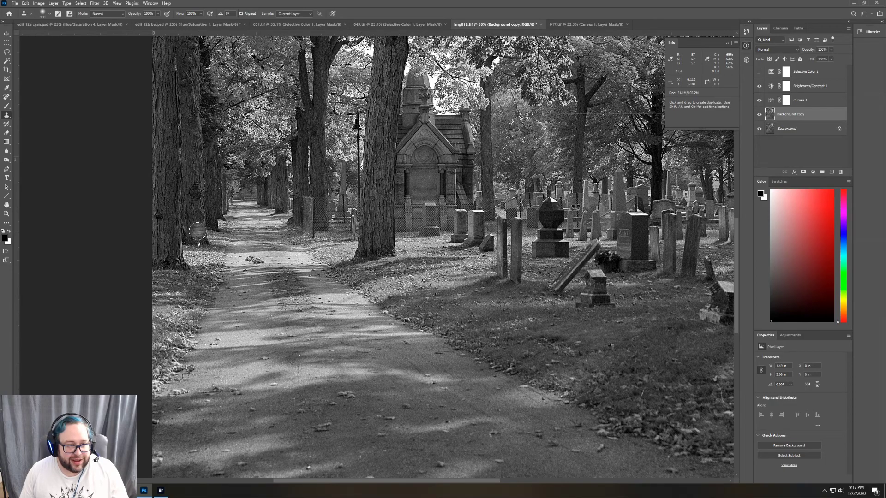
pyautogui.keyDown('alt'); pyautogui.click(196, 231); pyautogui.keyUp('alt')
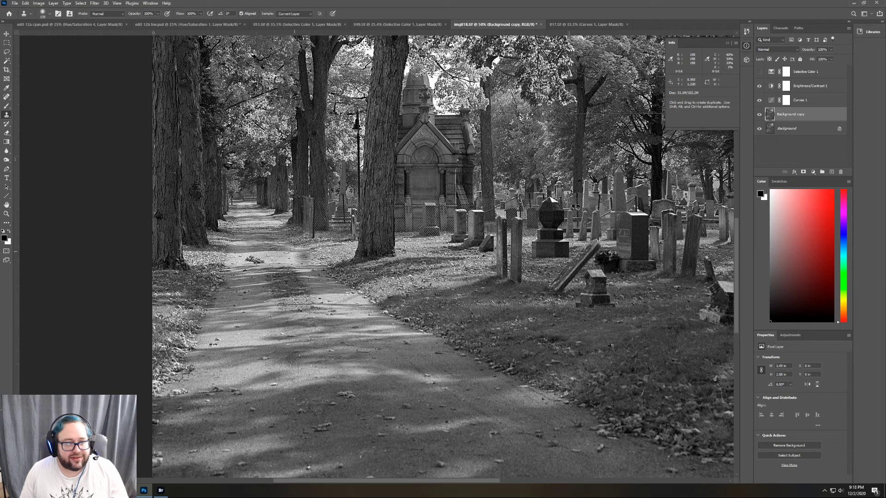
# - Clone out the white dust specks on the left tree trunks with a resized soft Clone Stamp brush at 200% zoom
pyautogui.click(6, 214)
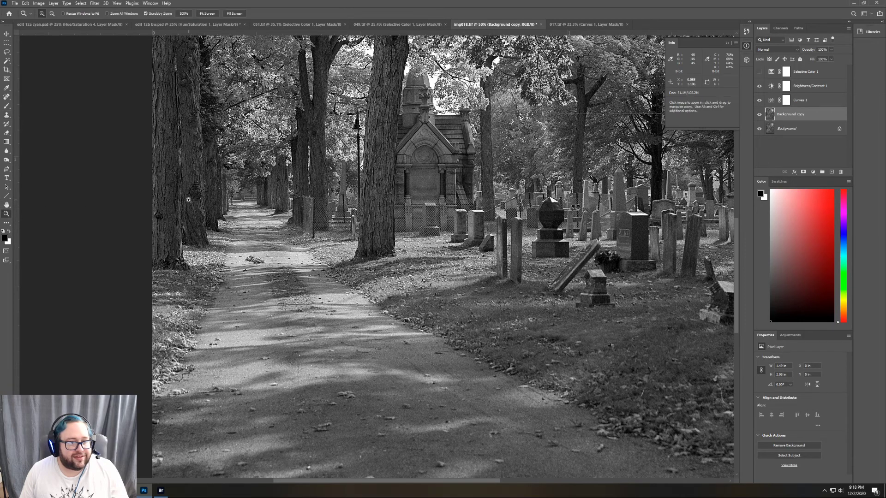
pyautogui.click(170, 201)
pyautogui.click(170, 201)
pyautogui.scroll(3, 237, 263)
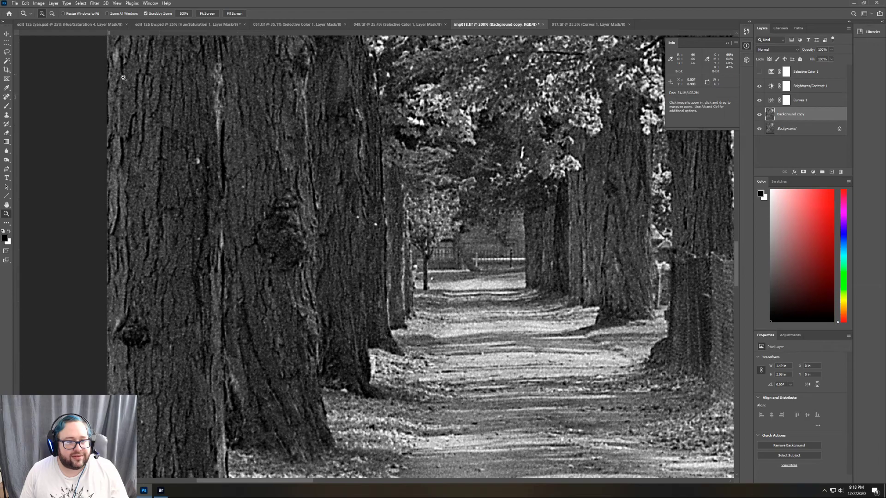
pyautogui.click(8, 118)
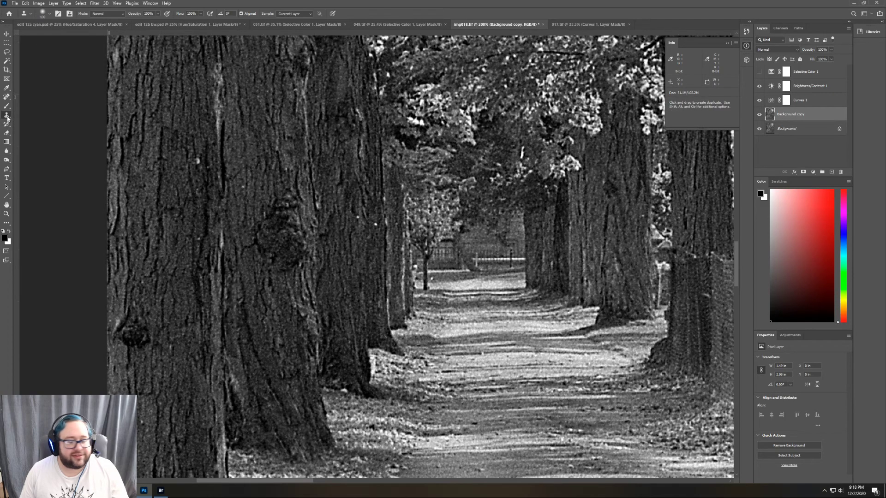
pyautogui.click(50, 15)
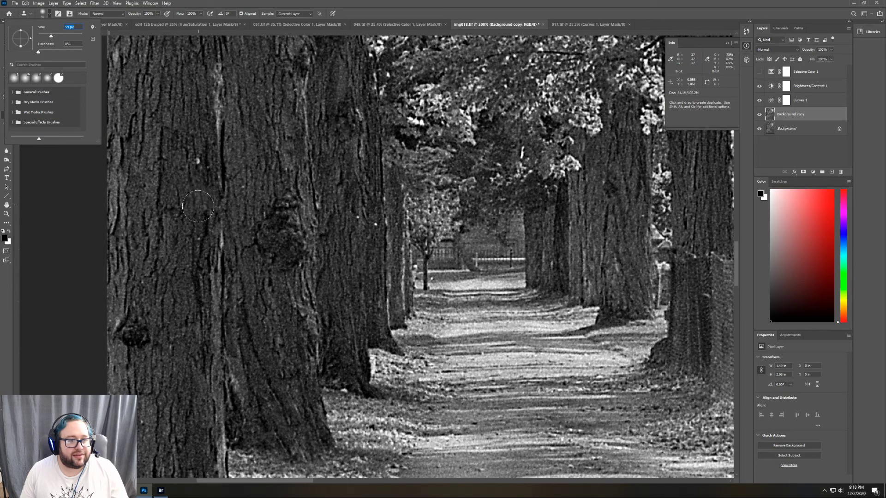
pyautogui.press('Return')
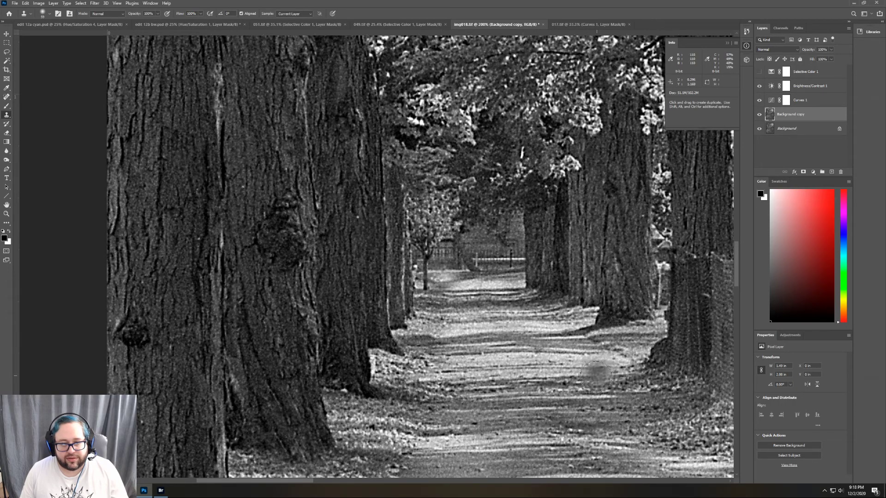
# - Retouch the left edge of the path beside the small leaves with the Clone Stamp at 100% zoom
pyautogui.scroll(-3, 595, 374)
pyautogui.scroll(-4, 579, 390)
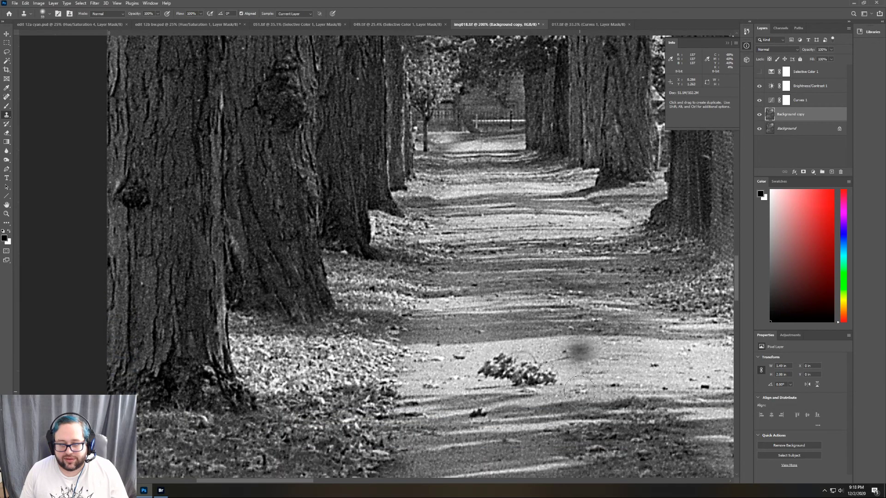
pyautogui.scroll(-4, 576, 394)
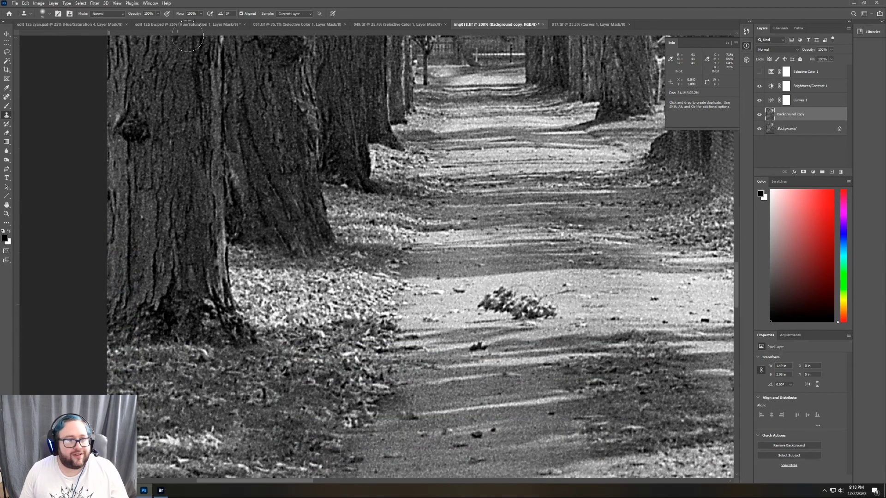
pyautogui.click(7, 214)
pyautogui.click(52, 13)
pyautogui.click(523, 235)
pyautogui.scroll(-2, 578, 447)
pyautogui.hscroll(5, 397, 481)
pyautogui.click(6, 114)
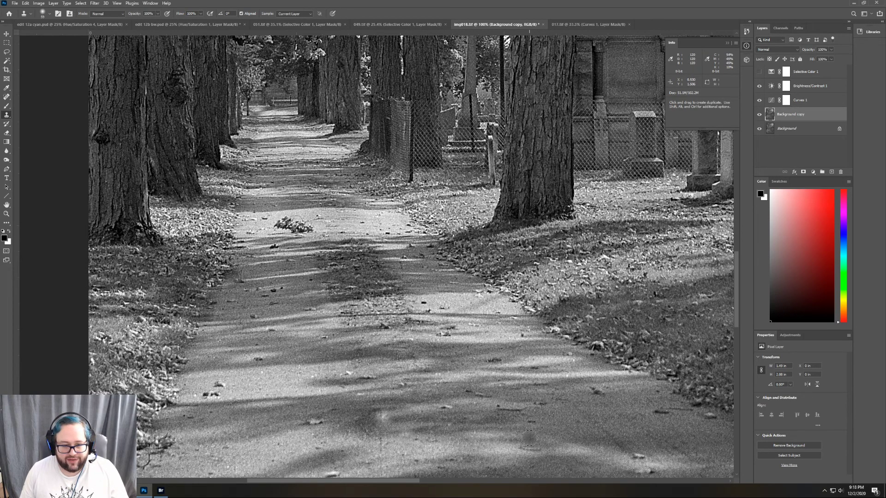
pyautogui.moveTo(197, 394); pyautogui.dragTo(193, 395)
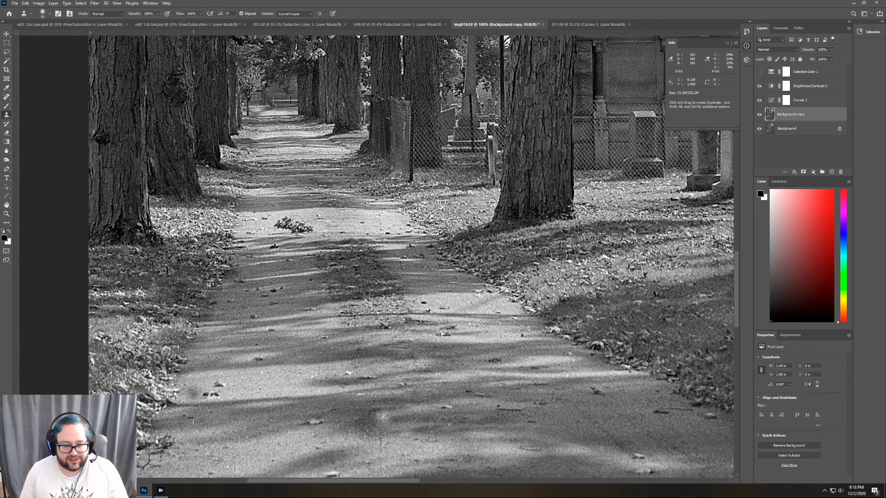
# - Inspect the gravestones, flagpole and treetops on the right side of the photo for remaining dust and scratches at 100% zoom
pyautogui.moveTo(386, 483); pyautogui.dragTo(554, 489)
pyautogui.scroll(2, 436, 327)
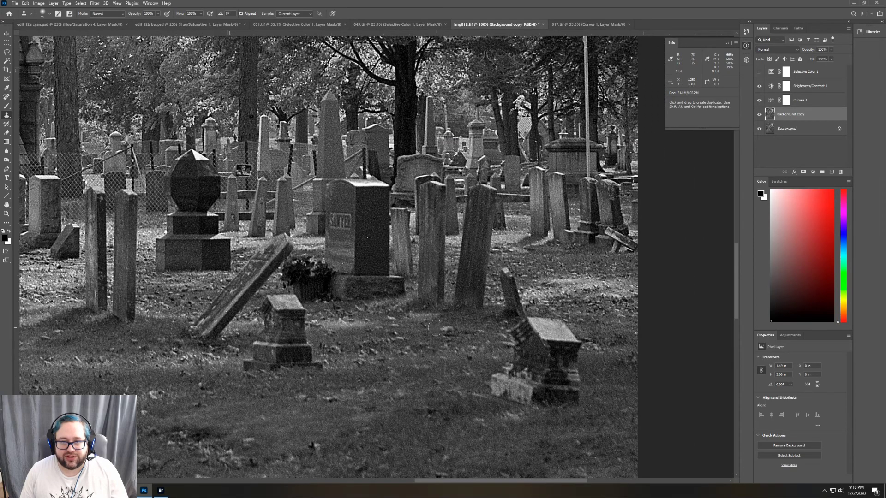
pyautogui.scroll(2, 436, 328)
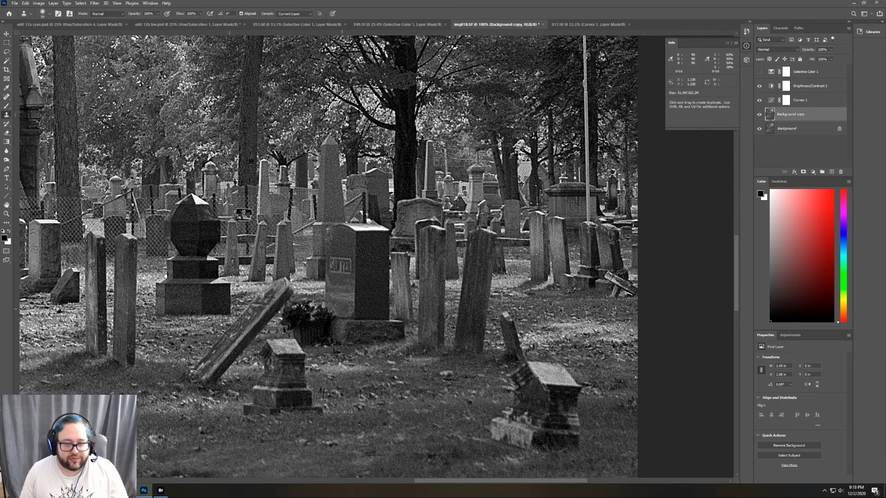
pyautogui.scroll(6, 466, 332)
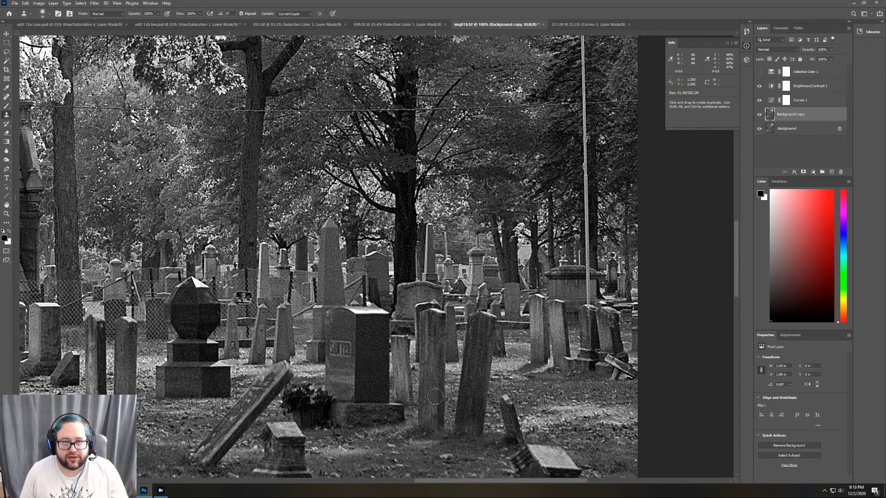
pyautogui.scroll(8, 435, 397)
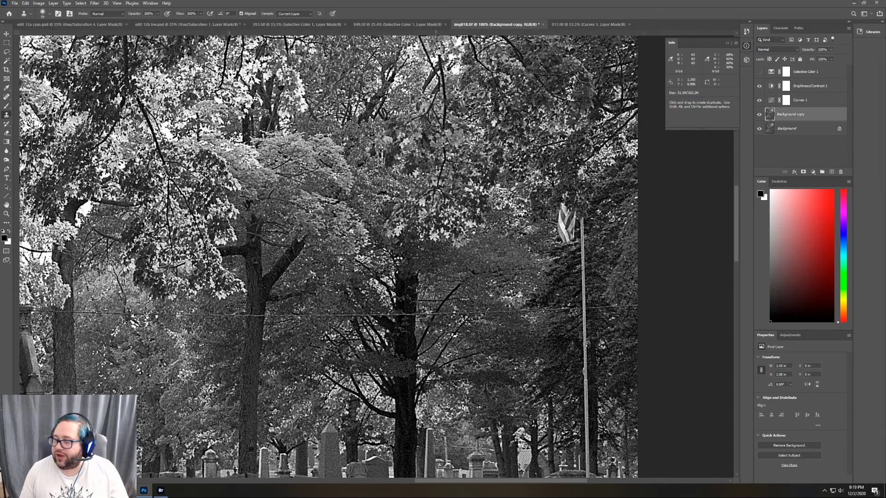
pyautogui.scroll(7, 436, 396)
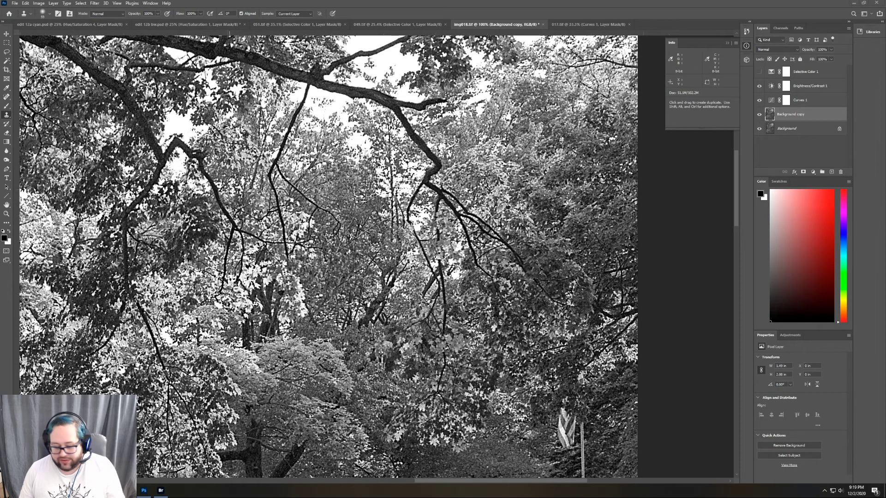
pyautogui.press('shift')
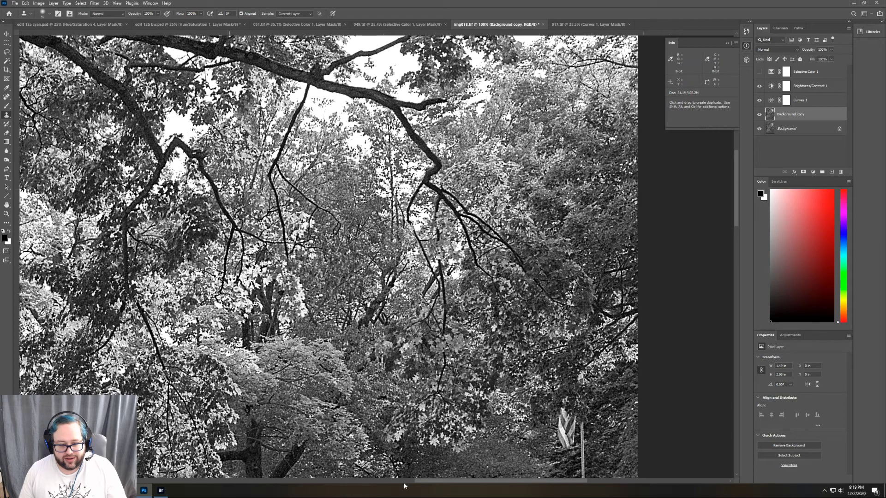
pyautogui.scroll(-10, 433, 432)
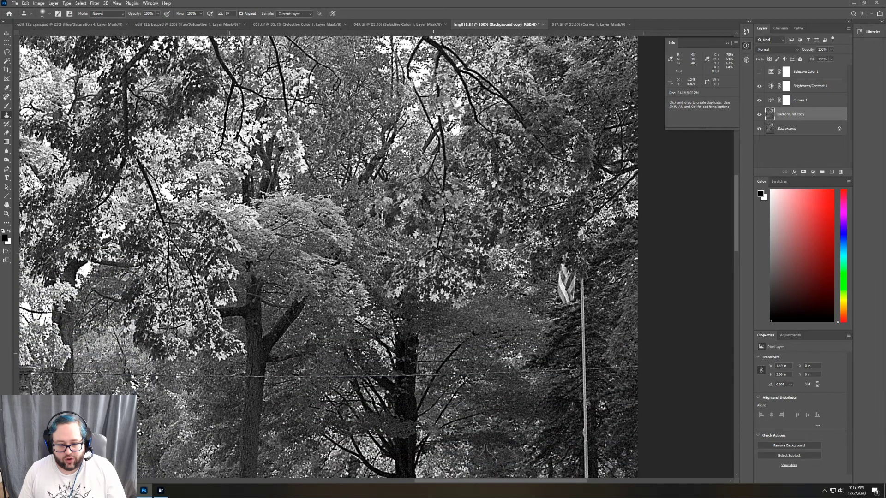
pyautogui.scroll(-3, 433, 432)
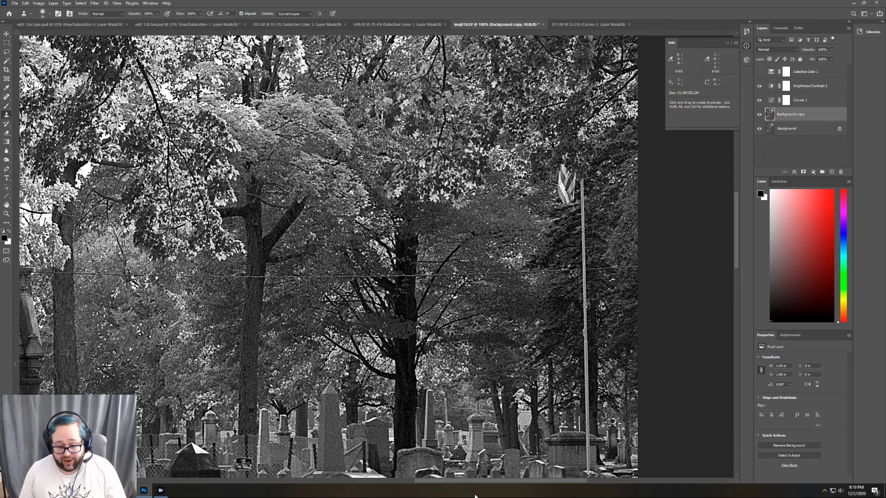
# - Examine the left trees, mausoleum, path and foreground grass for remaining blemishes at 100% zoom
pyautogui.moveTo(474, 482); pyautogui.dragTo(279, 467)
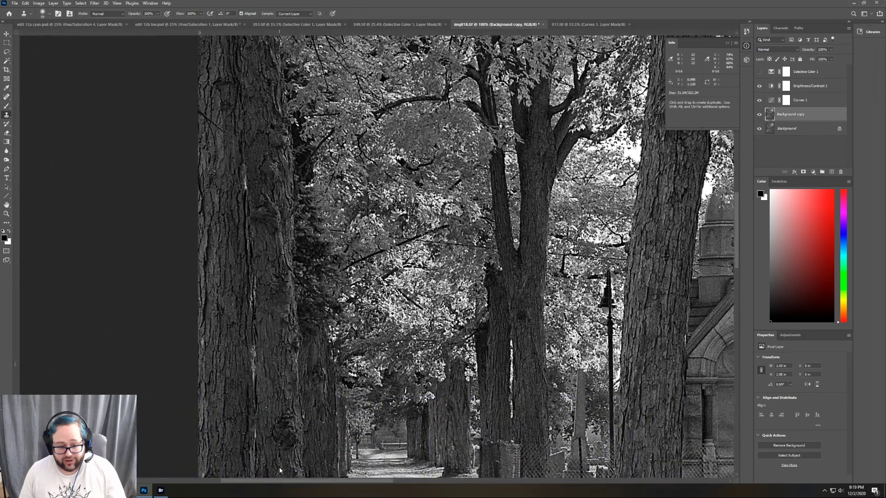
pyautogui.scroll(8, 330, 290)
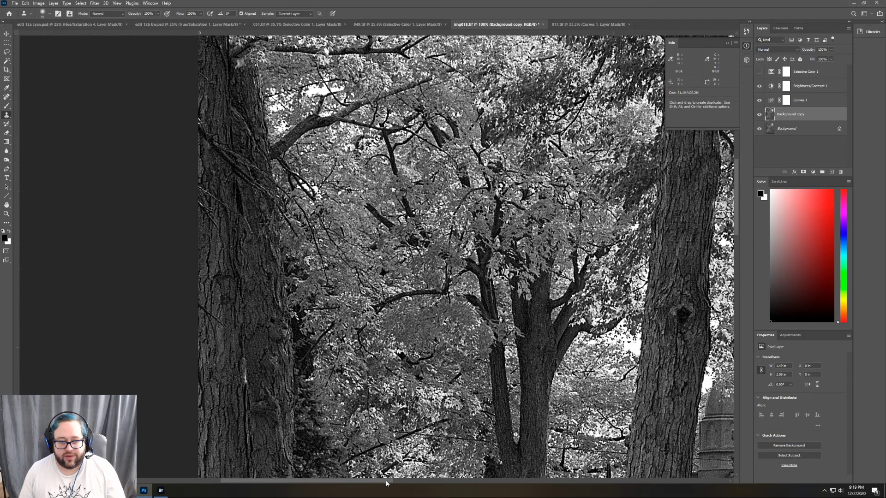
pyautogui.scroll(-10, 459, 393)
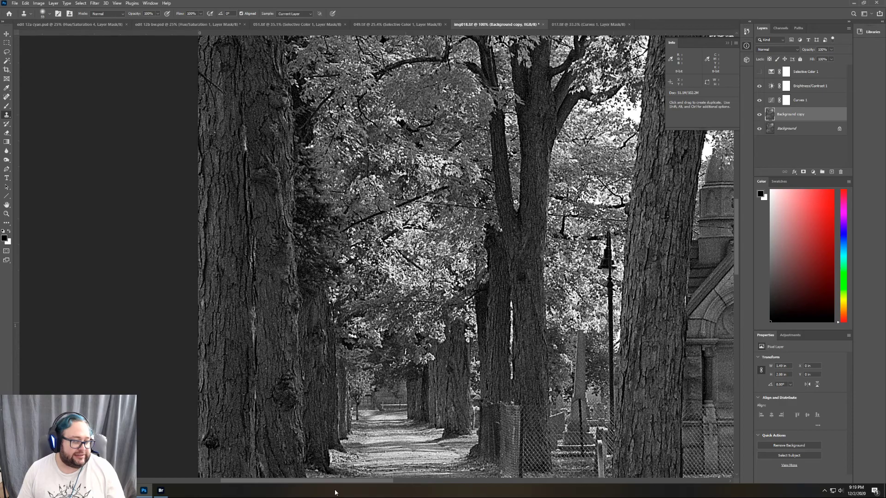
pyautogui.moveTo(334, 481); pyautogui.dragTo(529, 480)
pyautogui.scroll(1, 472, 283)
pyautogui.scroll(-1, 472, 284)
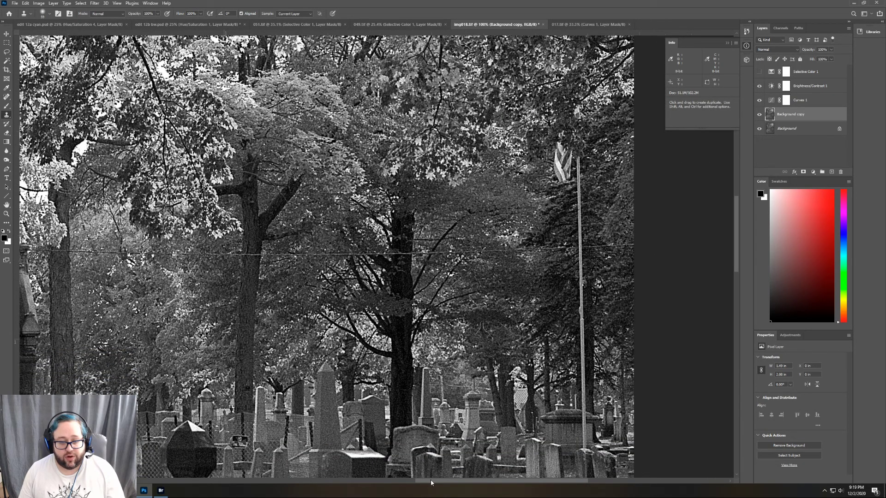
pyautogui.moveTo(430, 481); pyautogui.dragTo(272, 479)
pyautogui.scroll(-10, 261, 336)
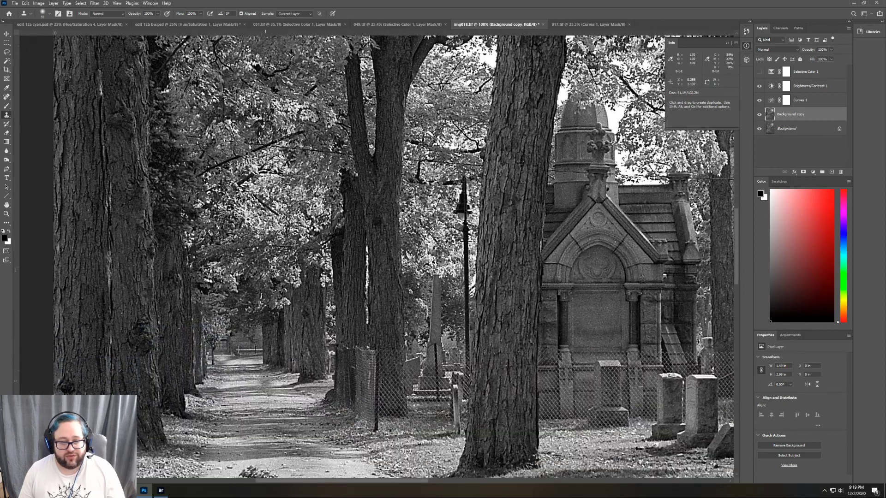
pyautogui.scroll(-3, 317, 365)
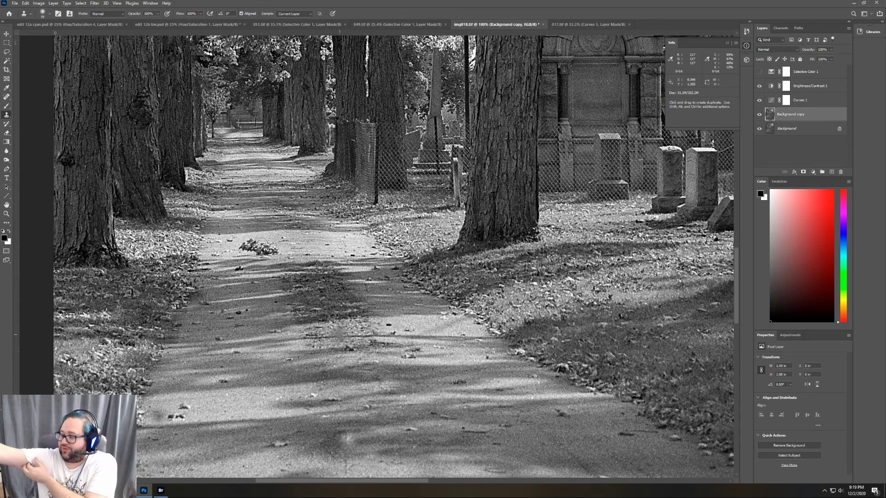
pyautogui.scroll(-1, 397, 274)
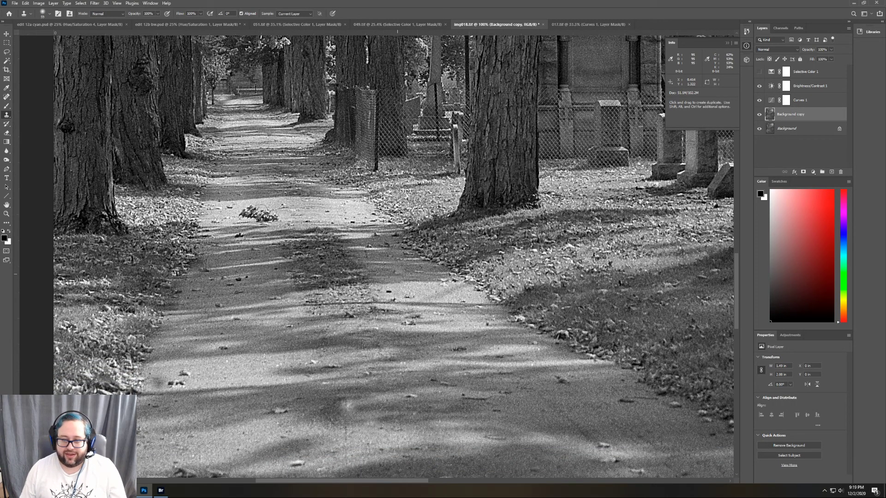
pyautogui.moveTo(427, 482); pyautogui.dragTo(511, 480)
pyautogui.scroll(-4, 531, 387)
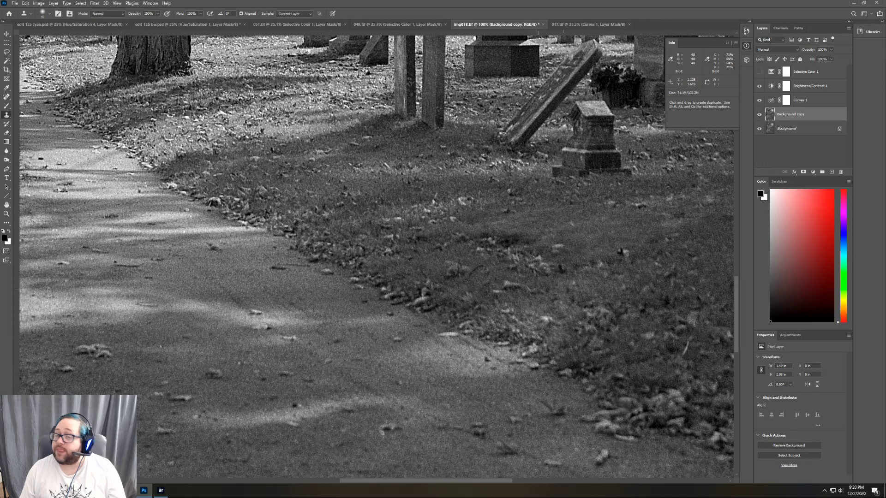
# - Examine the foreground grass, gravestones and treetops at 100% zoom for remaining blemishes, finishing with a view of the whole photo
pyautogui.moveTo(466, 480); pyautogui.dragTo(529, 473)
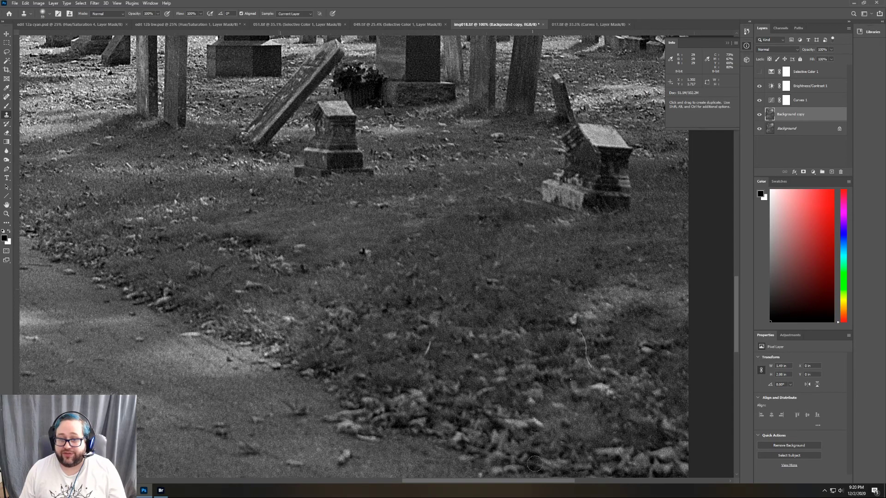
pyautogui.scroll(3, 533, 467)
pyautogui.scroll(6, 474, 381)
pyautogui.scroll(8, 470, 391)
pyautogui.scroll(4, 465, 401)
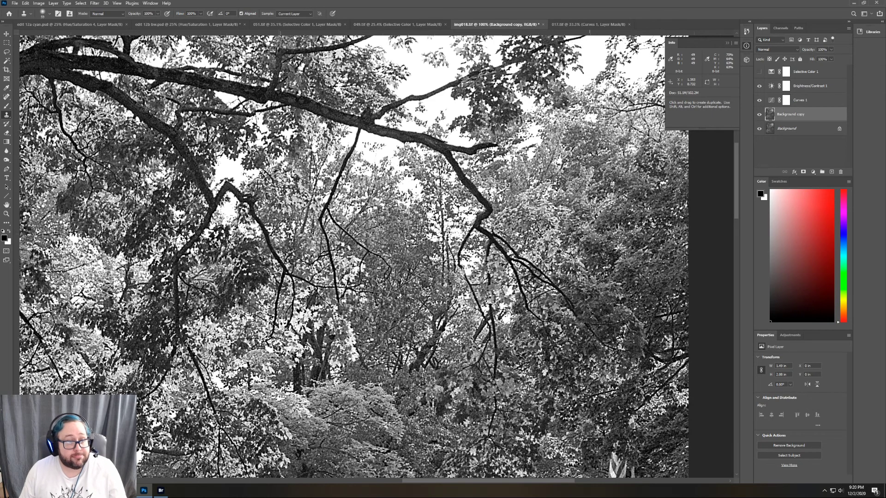
pyautogui.moveTo(561, 483); pyautogui.dragTo(420, 481)
pyautogui.scroll(8, 436, 309)
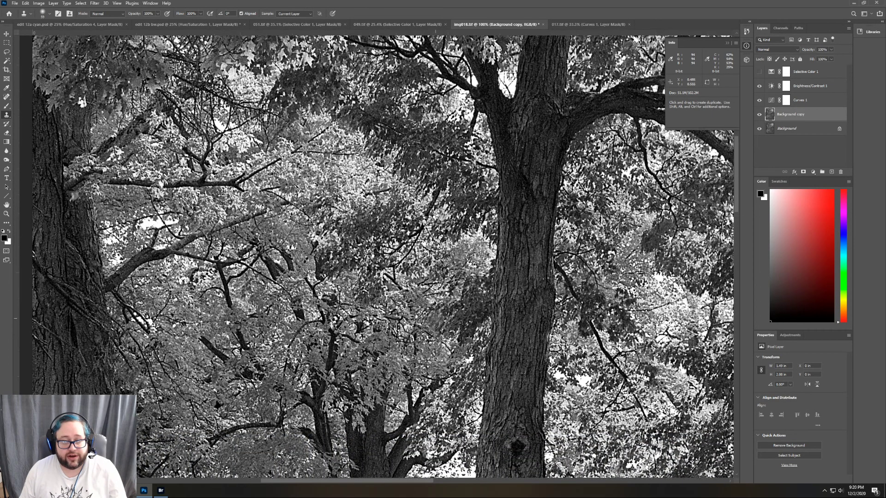
pyautogui.scroll(2, 437, 364)
pyautogui.scroll(-3, 436, 365)
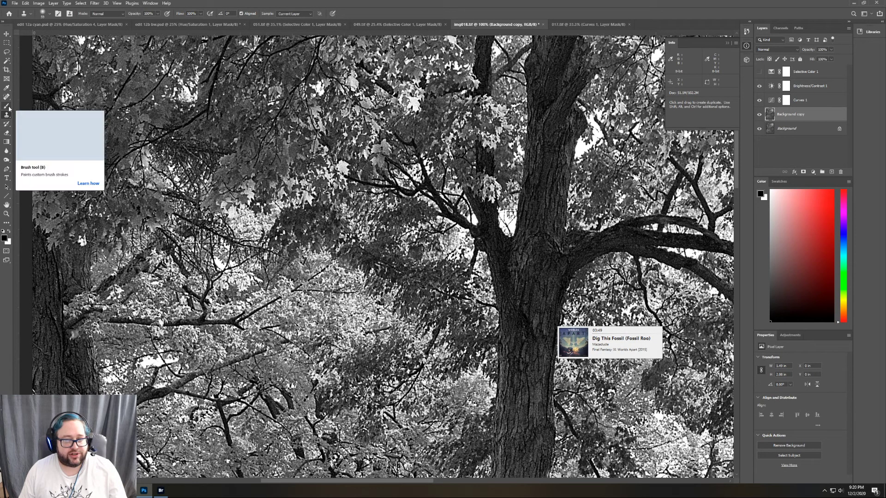
pyautogui.press('z')
pyautogui.keyDown('alt'); pyautogui.click(312, 252); pyautogui.keyUp('alt')
pyautogui.keyDown('alt'); pyautogui.click(312, 251); pyautogui.keyUp('alt')
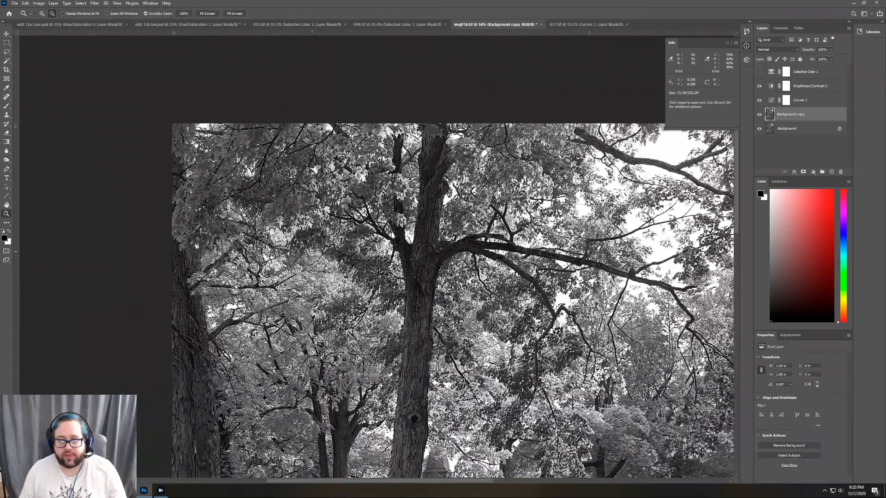
pyautogui.click(207, 14)
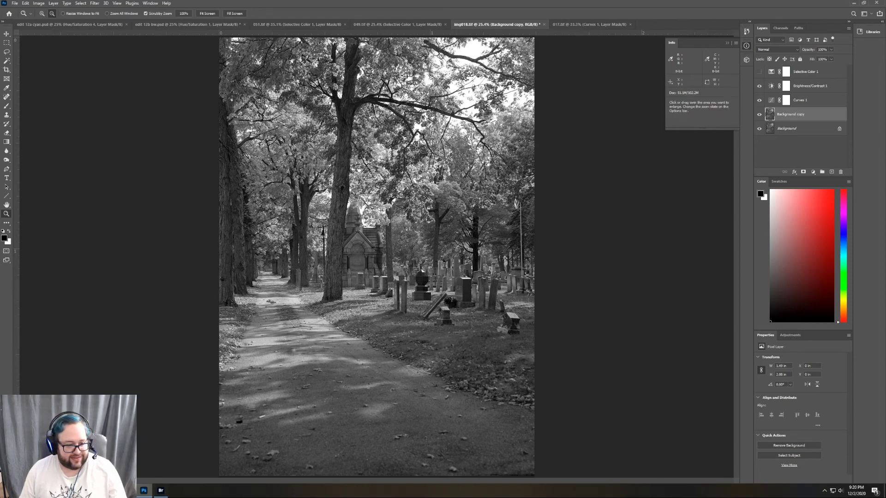
# - Save the retouched photo as a TIFF named 018, keeping layers, with no image compression and Macintosh byte order
pyautogui.click(15, 3)
pyautogui.click(34, 86)
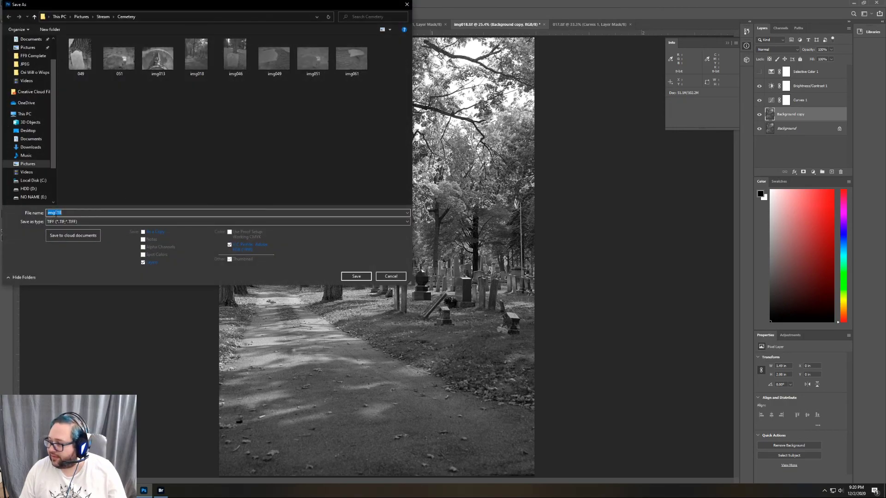
pyautogui.click(56, 213)
pyautogui.press('BackSpace')
pyautogui.press('BackSpace')
pyautogui.press('BackSpace')
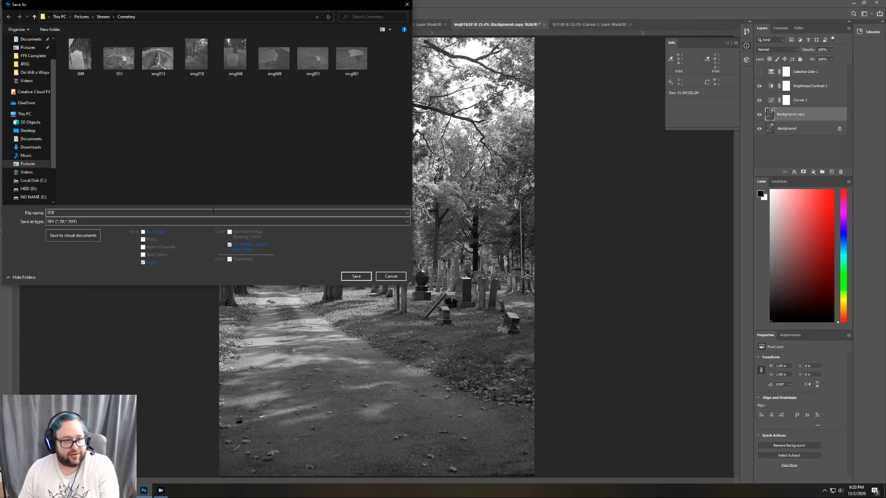
pyautogui.press('Return')
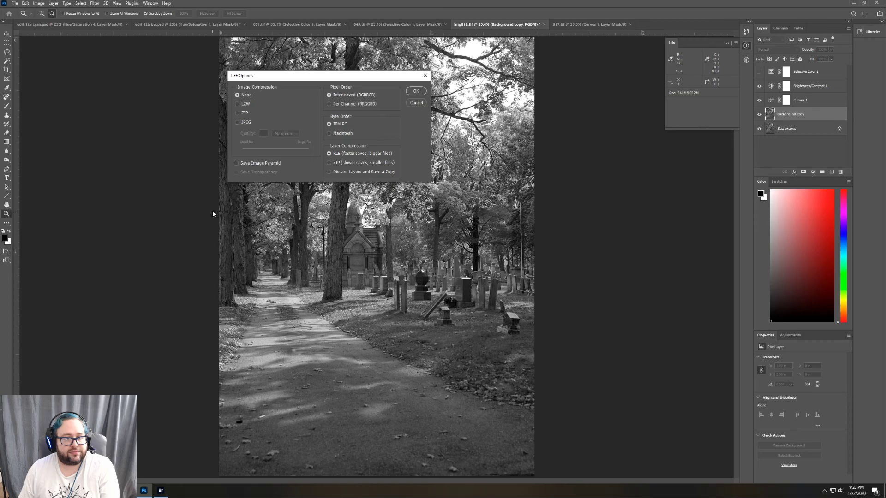
pyautogui.click(420, 92)
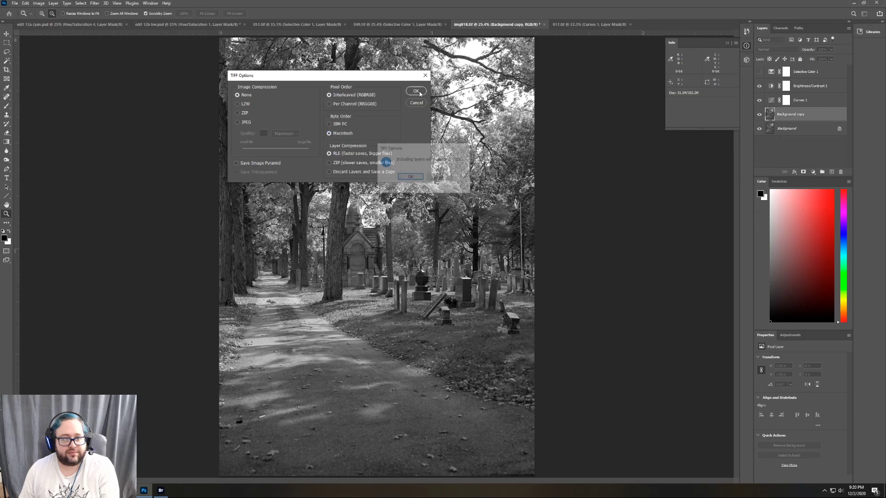
pyautogui.click(414, 178)
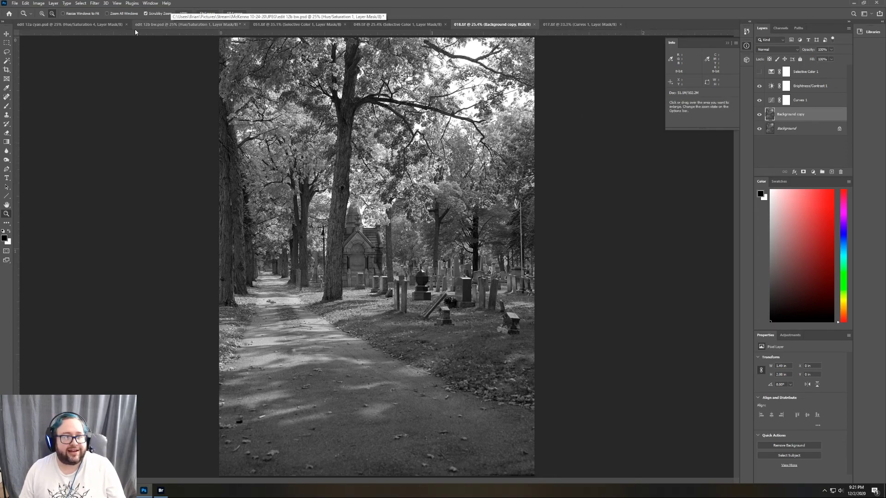
# - Switch to Adobe Bridge and compare 018.tif, 049.tif and 051.tif side by side in a widened preview
pyautogui.click(161, 492)
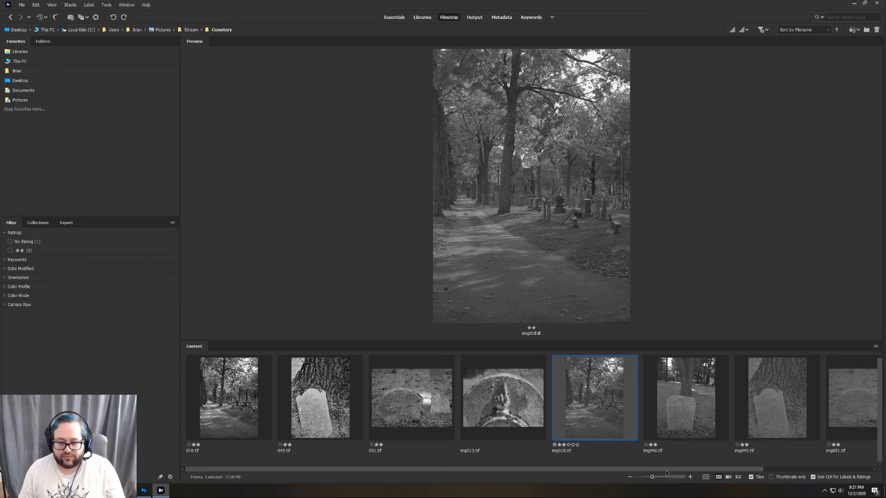
pyautogui.click(236, 384)
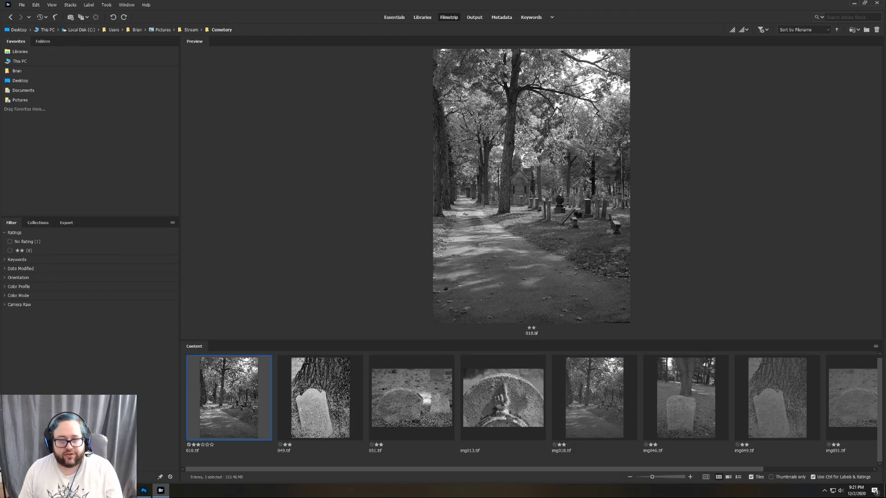
pyautogui.keyDown('ctrl'); pyautogui.click(288, 388); pyautogui.keyUp('ctrl')
pyautogui.keyDown('ctrl'); pyautogui.click(410, 399); pyautogui.keyUp('ctrl')
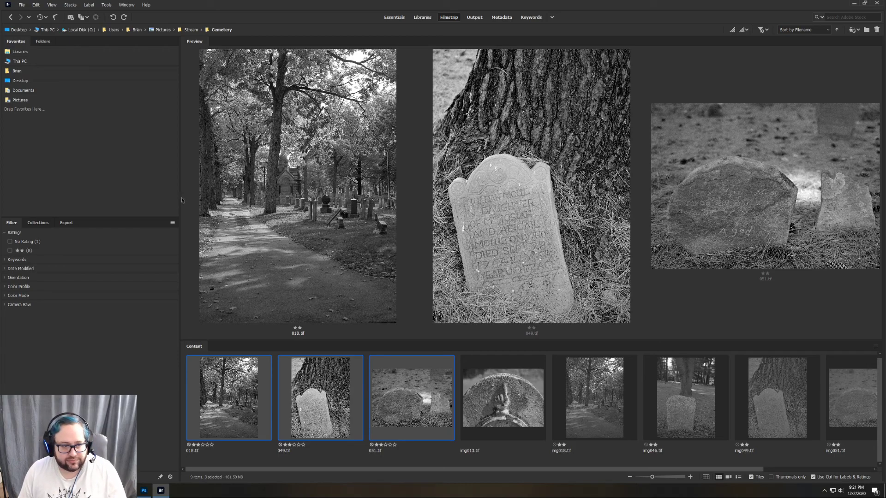
pyautogui.moveTo(181, 200); pyautogui.dragTo(71, 206)
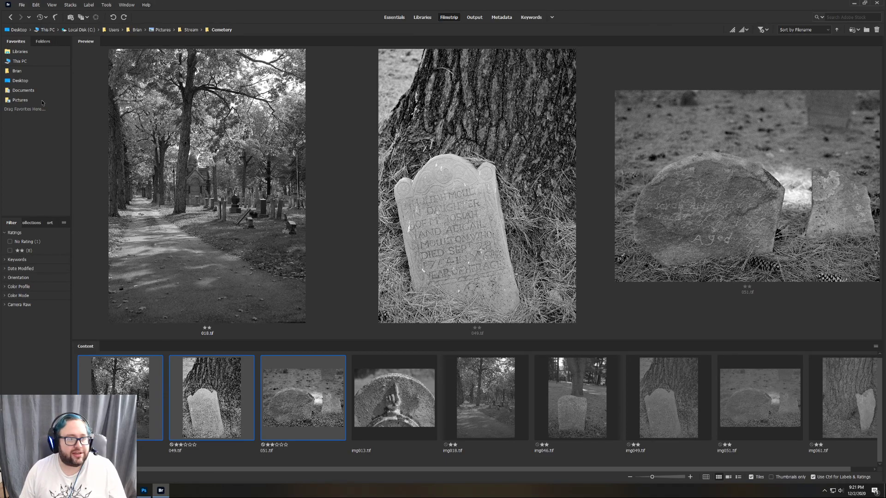
# - Browse from Pictures, filtered to folders, through Stream and the 10-24-20 shoot to its JPEG folder
pyautogui.click(24, 100)
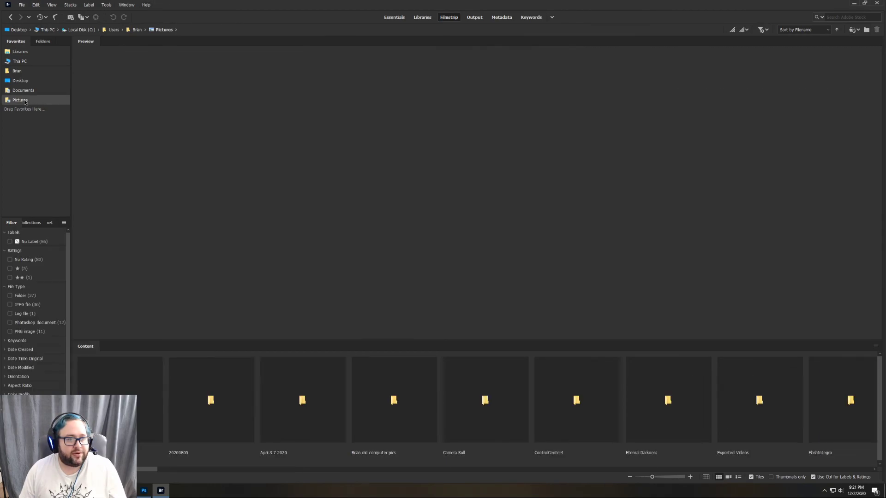
pyautogui.click(10, 278)
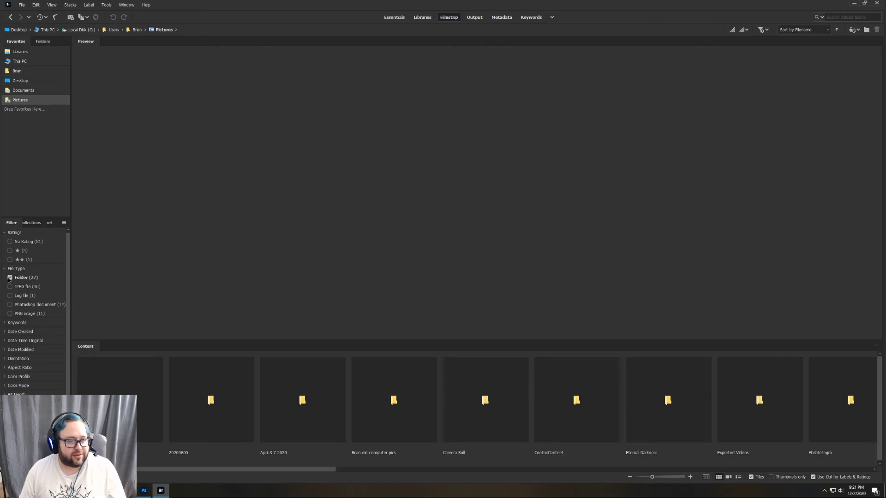
pyautogui.scroll(-10, 583, 424)
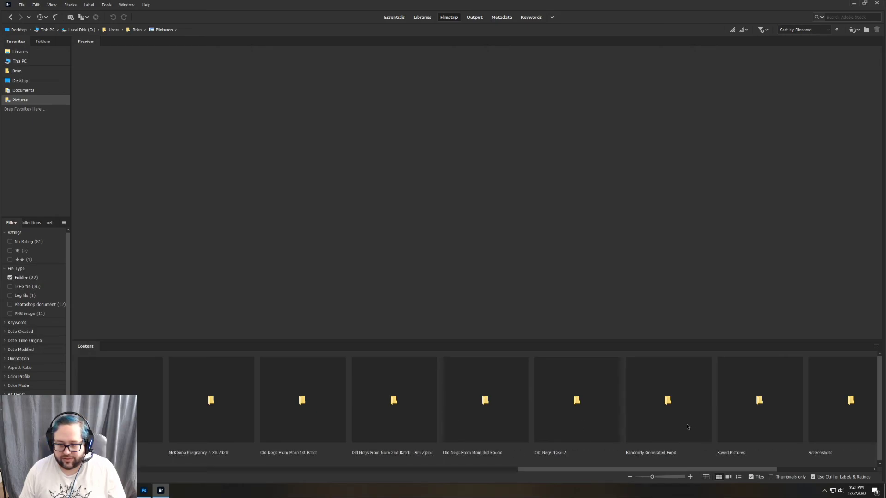
pyautogui.scroll(-3, 686, 424)
pyautogui.doubleClick(633, 420)
pyautogui.doubleClick(212, 397)
pyautogui.doubleClick(124, 395)
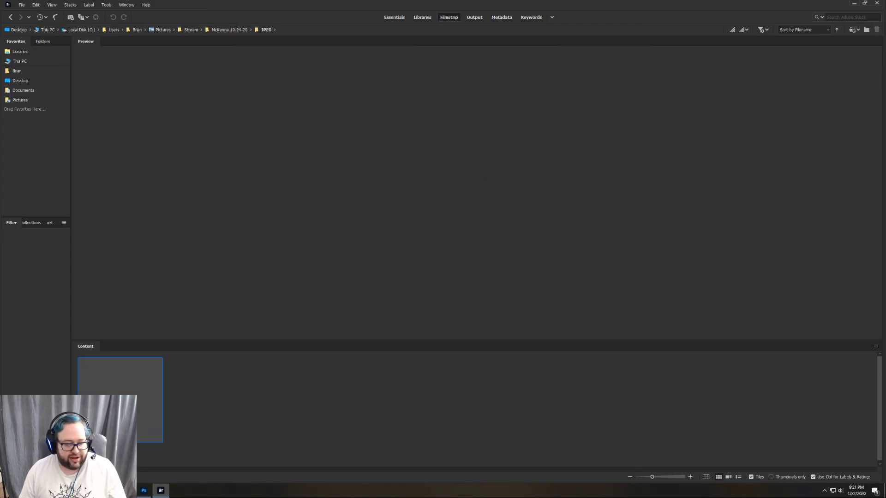
# - Filter the JPEG folder to Photoshop documents and preview edit 10.psd
pyautogui.click(10, 304)
pyautogui.moveTo(184, 469); pyautogui.dragTo(873, 469)
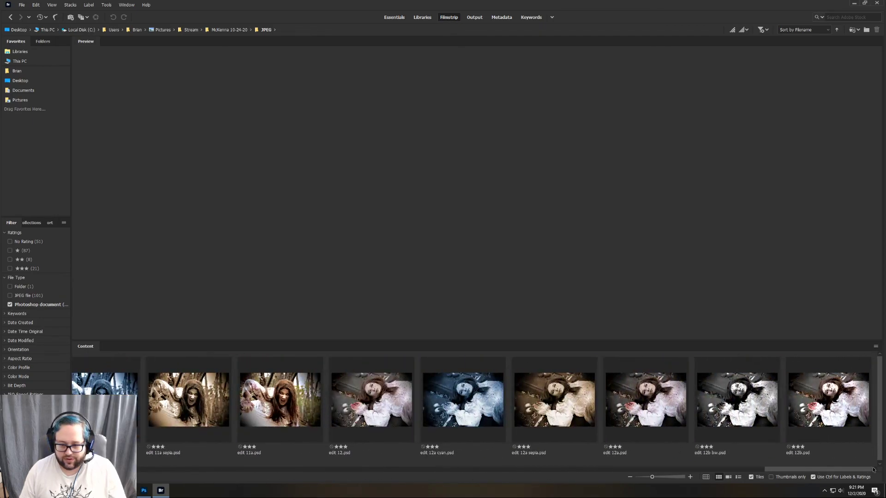
pyautogui.moveTo(770, 469); pyautogui.dragTo(659, 471)
pyautogui.click(255, 445)
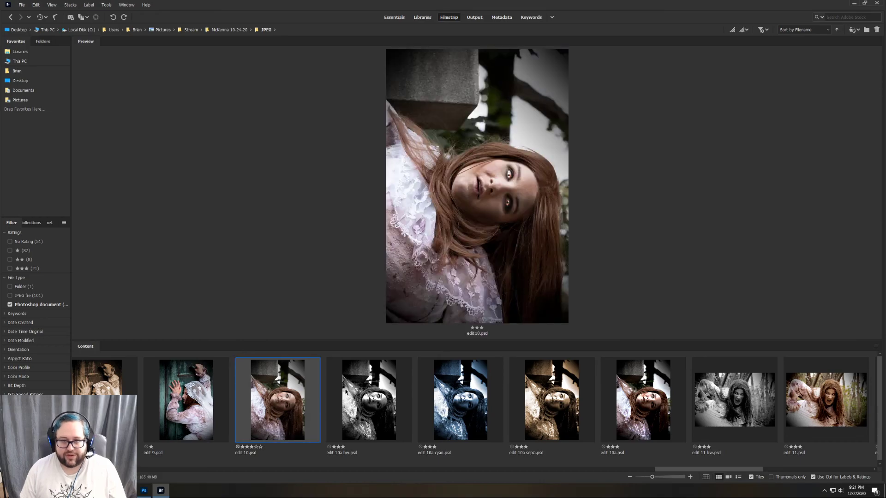
# - Compare edit 10.psd with the black-and-white, cyan, sepia and color versions of edit 10a in the preview
pyautogui.press('Right')
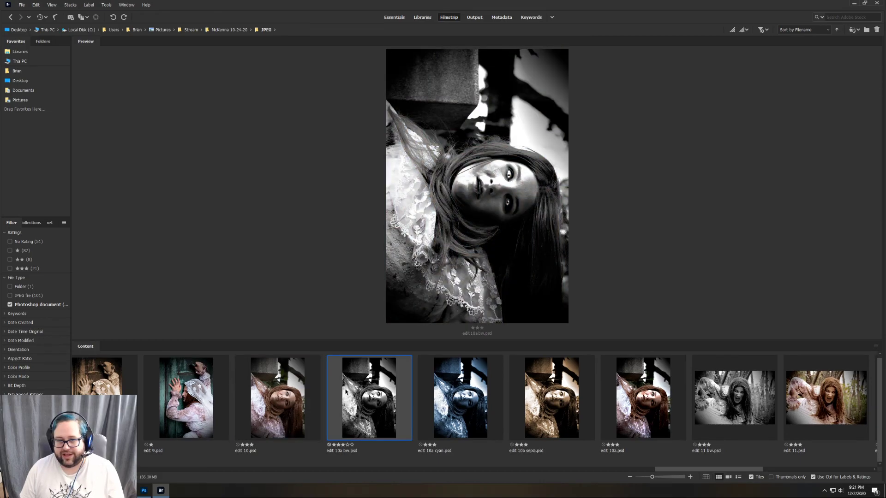
pyautogui.press('Right')
pyautogui.press('Right')
pyautogui.press('Left')
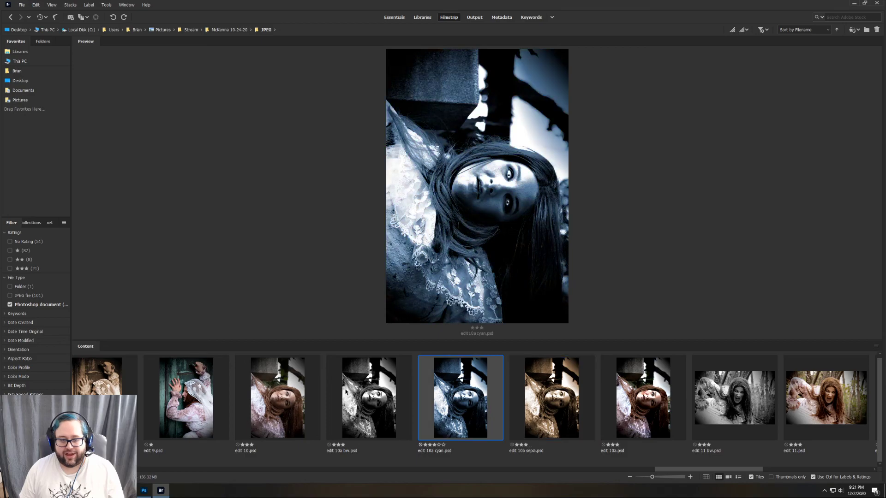
pyautogui.press('Left')
pyautogui.press('Left')
pyautogui.press('Left')
pyautogui.press('Right')
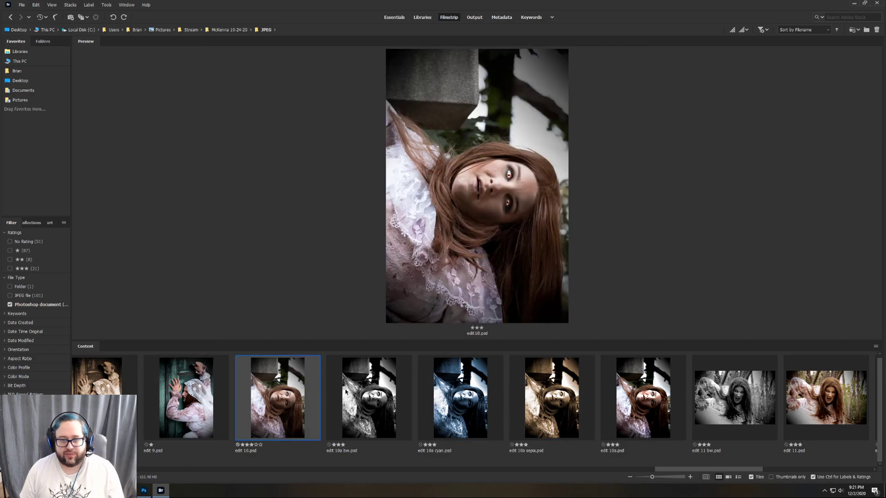
pyautogui.press('Right')
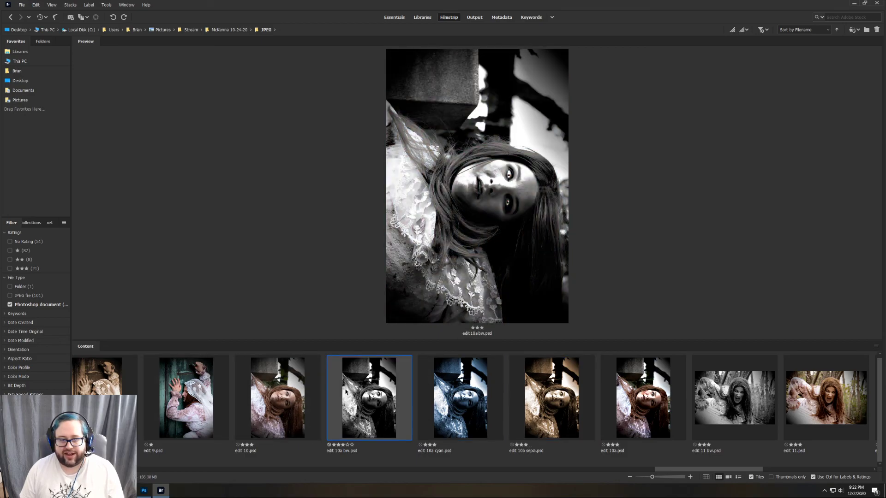
pyautogui.press('Right')
pyautogui.press('Right')
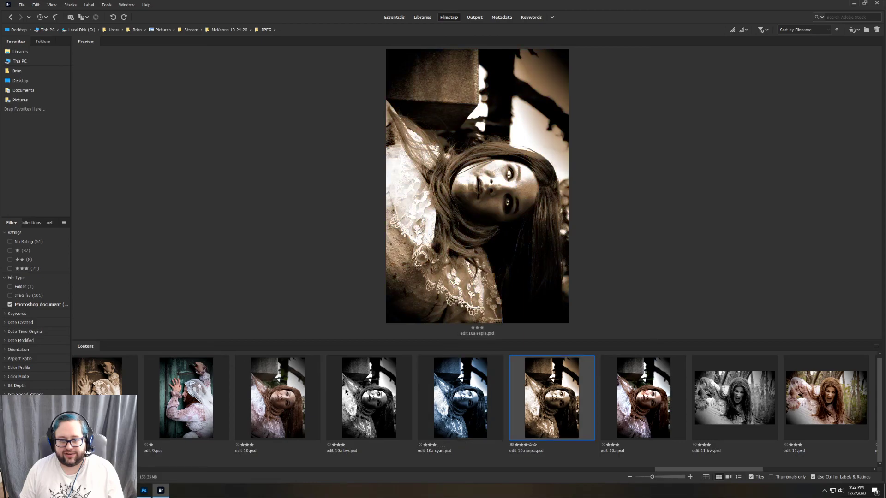
pyautogui.press('Right')
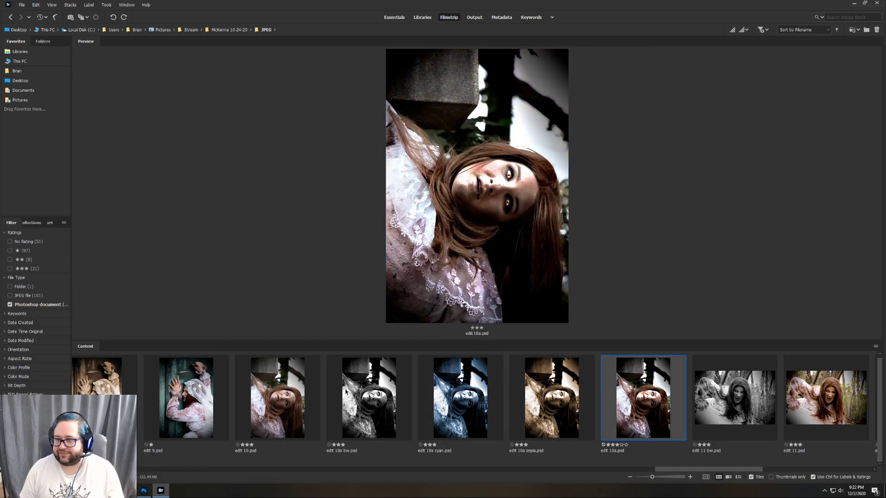
# - Review the black-and-white, color, cyan and sepia versions of edit 11 and edit 11a in the preview
pyautogui.press('Right')
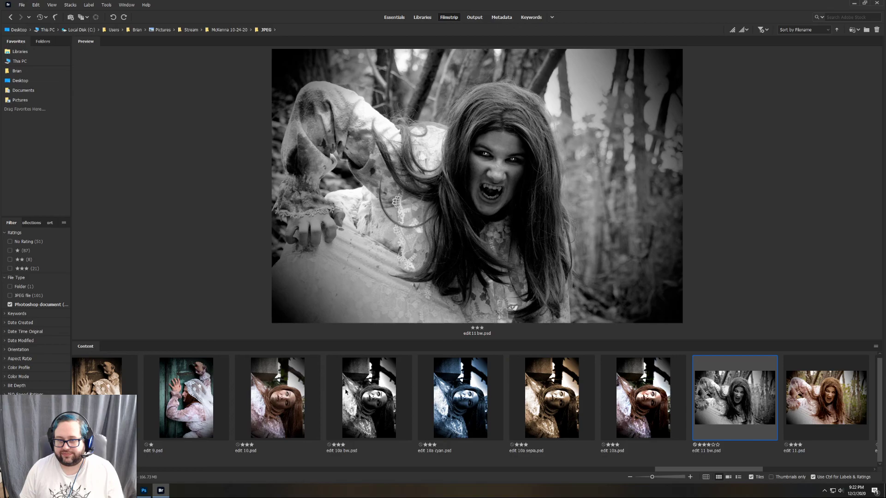
pyautogui.press('Right')
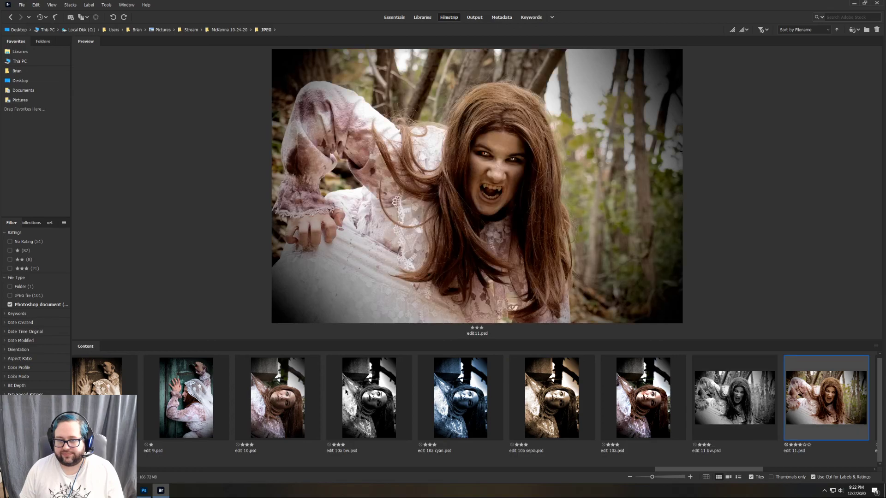
pyautogui.press('Right')
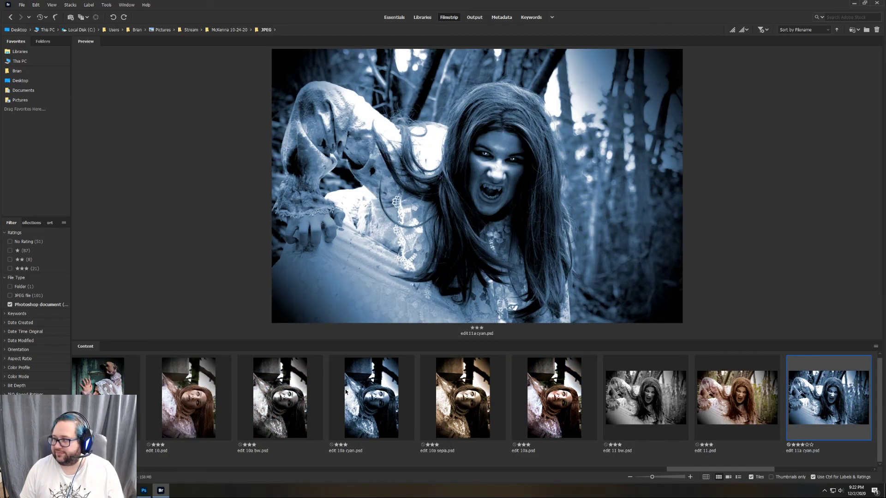
pyautogui.press('Right')
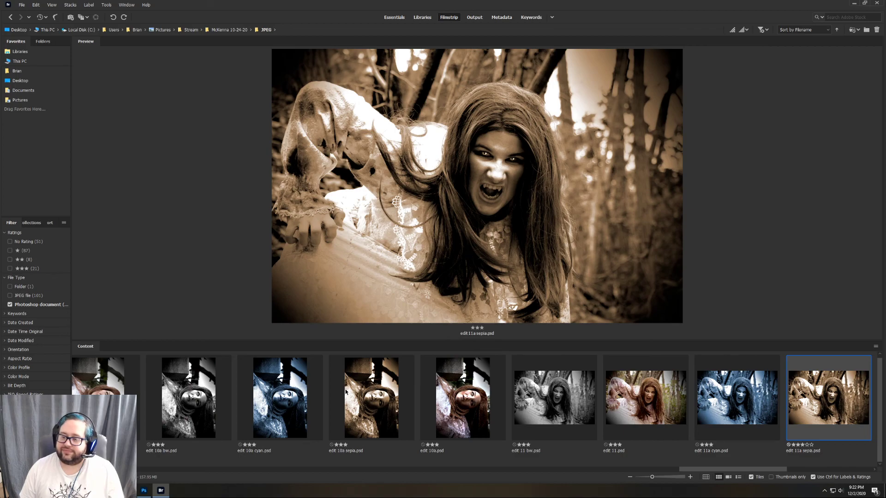
pyautogui.press('Right')
# - Review edit 12.psd and its 12a and 12b color, cyan, sepia and black-and-white variants through edit 12b.psd
pyautogui.press('Right')
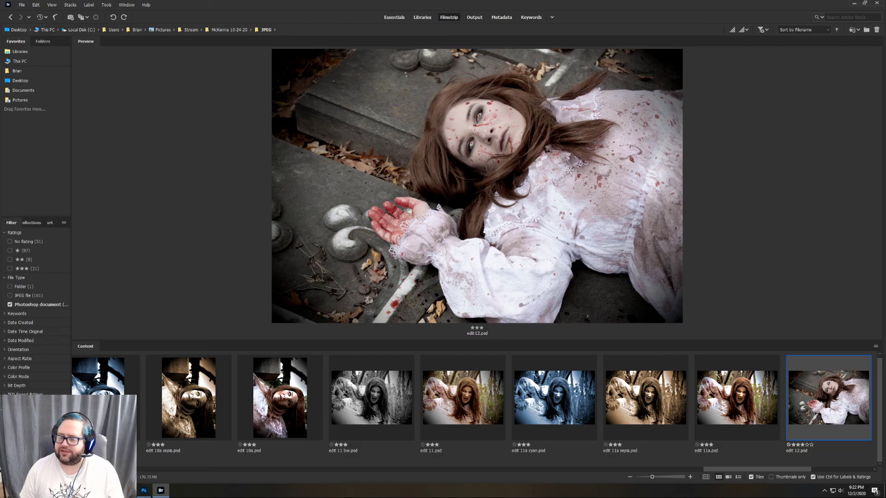
pyautogui.press('Right')
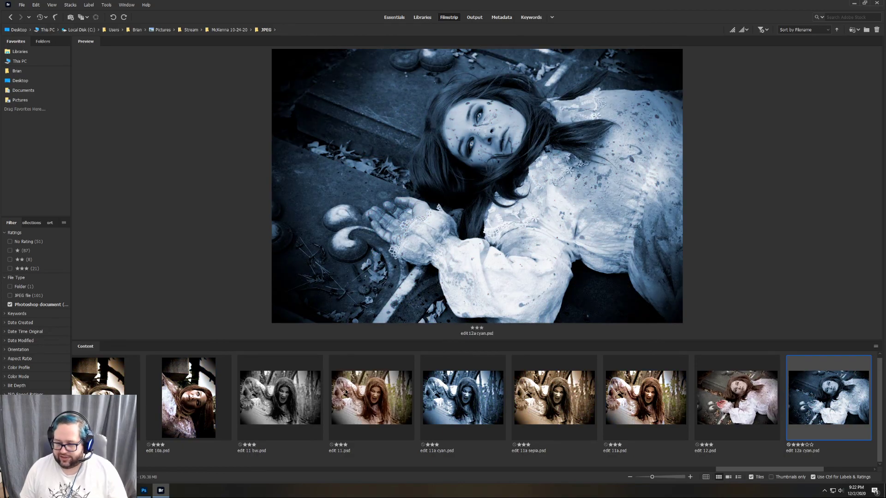
pyautogui.press('Right')
pyautogui.press('Right')
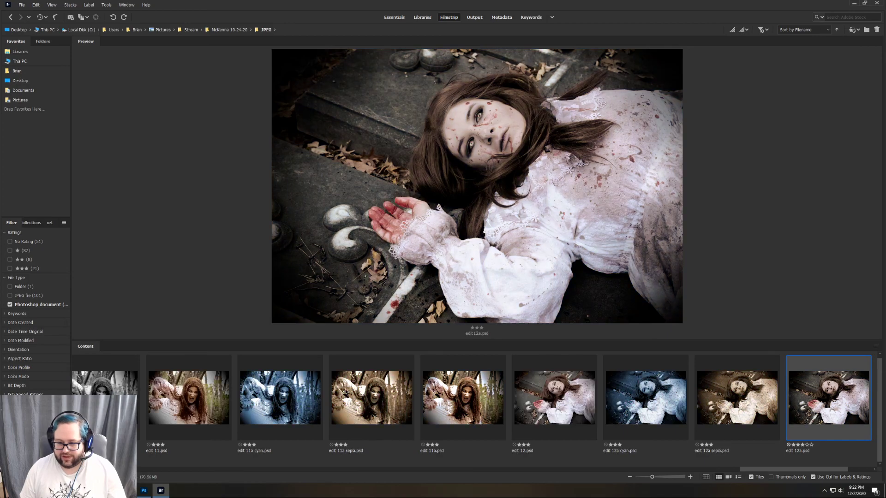
pyautogui.press('Right')
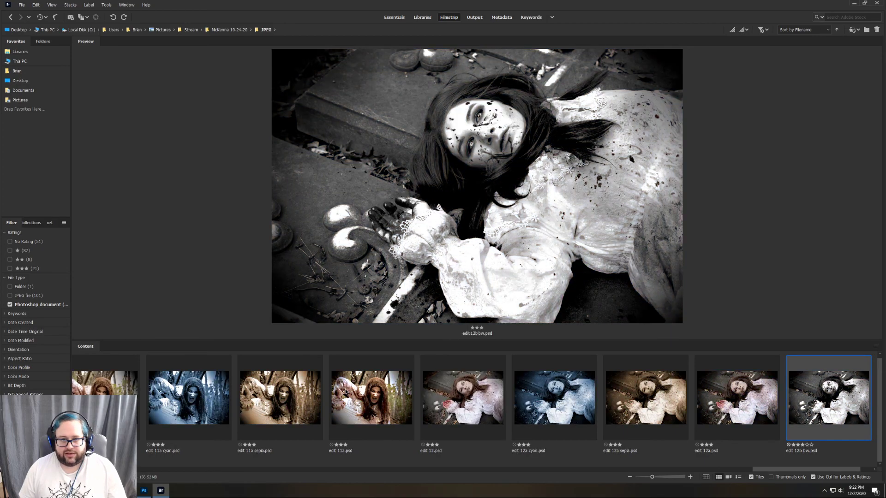
pyautogui.press('Right')
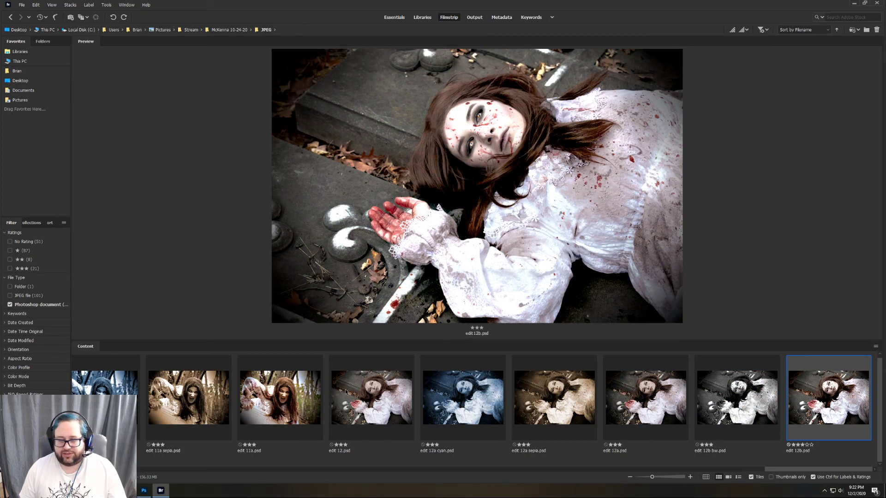